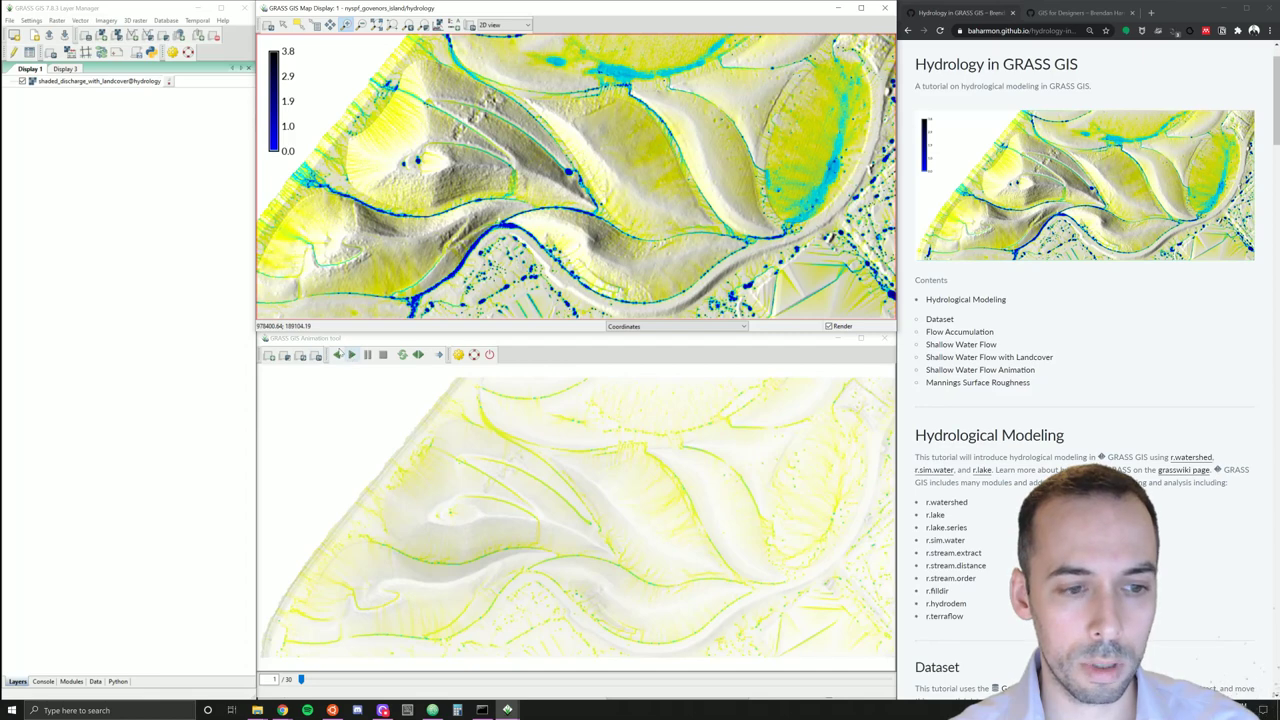
Play the flow animation and scroll down through the Hydrology in GRASS GIS tutorial
{"action": "left_click", "coordinate": [354, 357]}
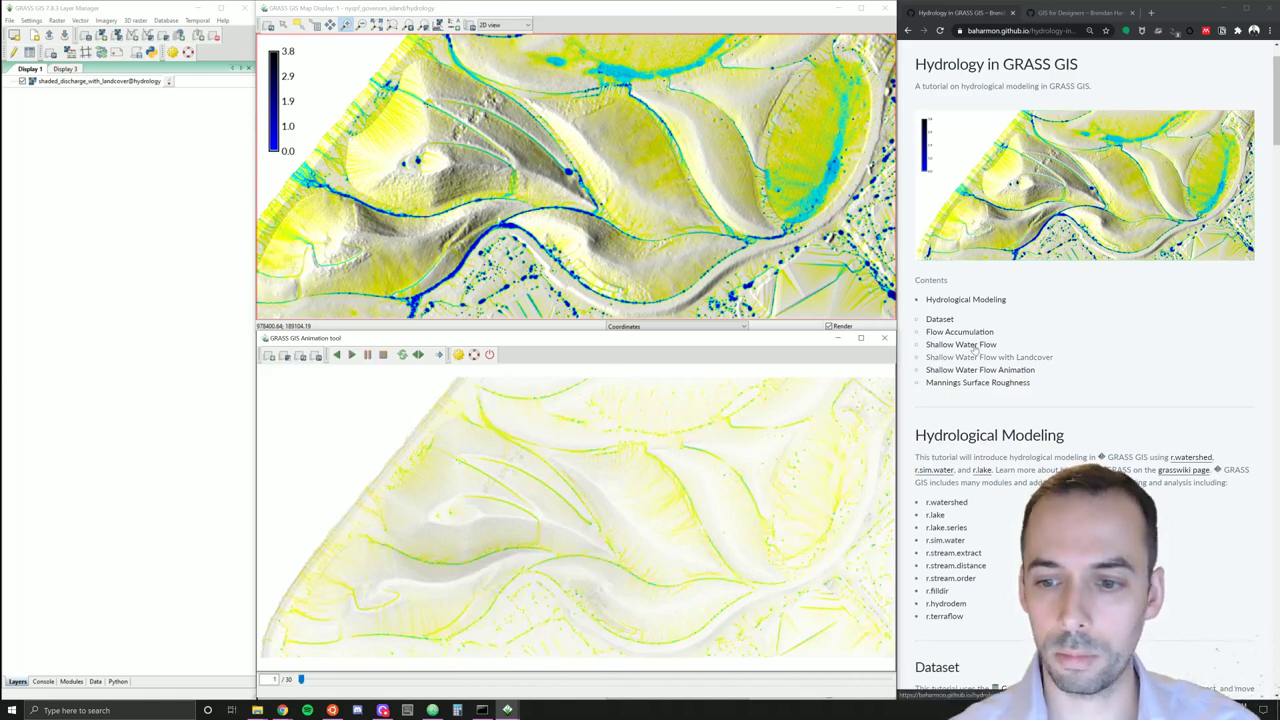
{"action": "scroll", "coordinate": [973, 349], "scroll_direction": "down", "scroll_amount": 3}
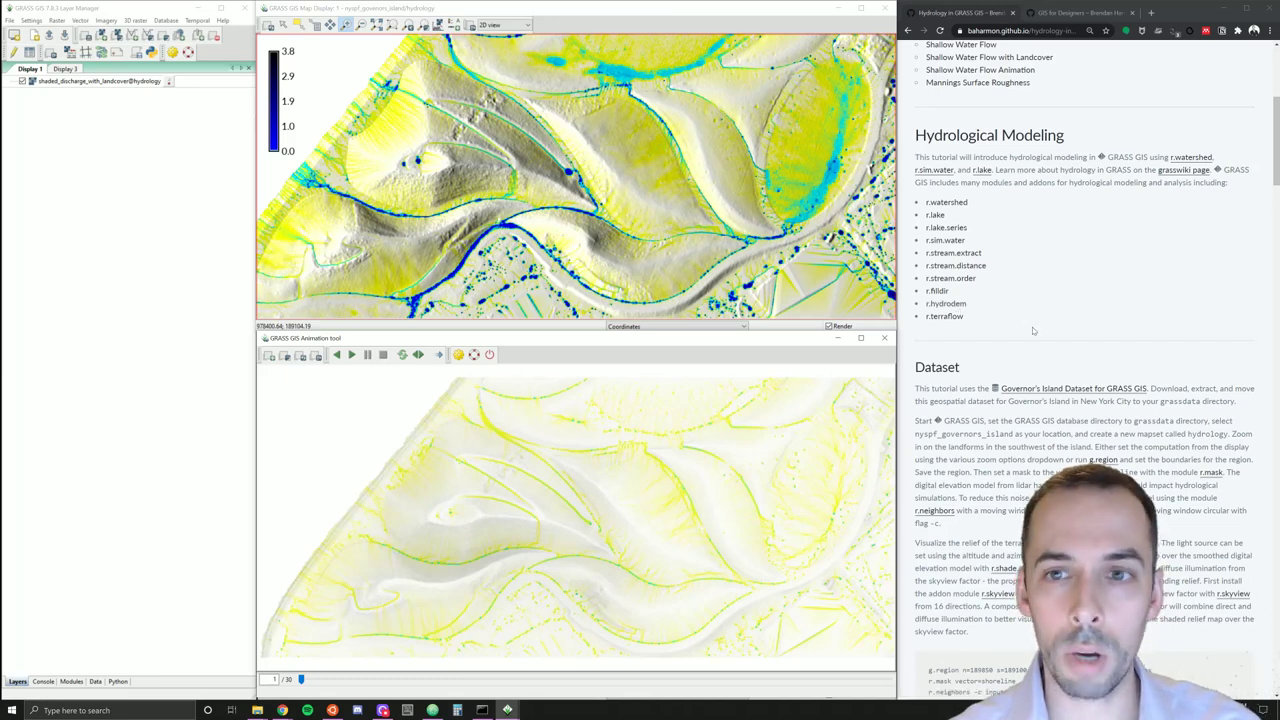
{"action": "scroll", "coordinate": [1038, 345], "scroll_direction": "down", "scroll_amount": 1}
{"action": "scroll", "coordinate": [1022, 325], "scroll_direction": "down", "scroll_amount": 4}
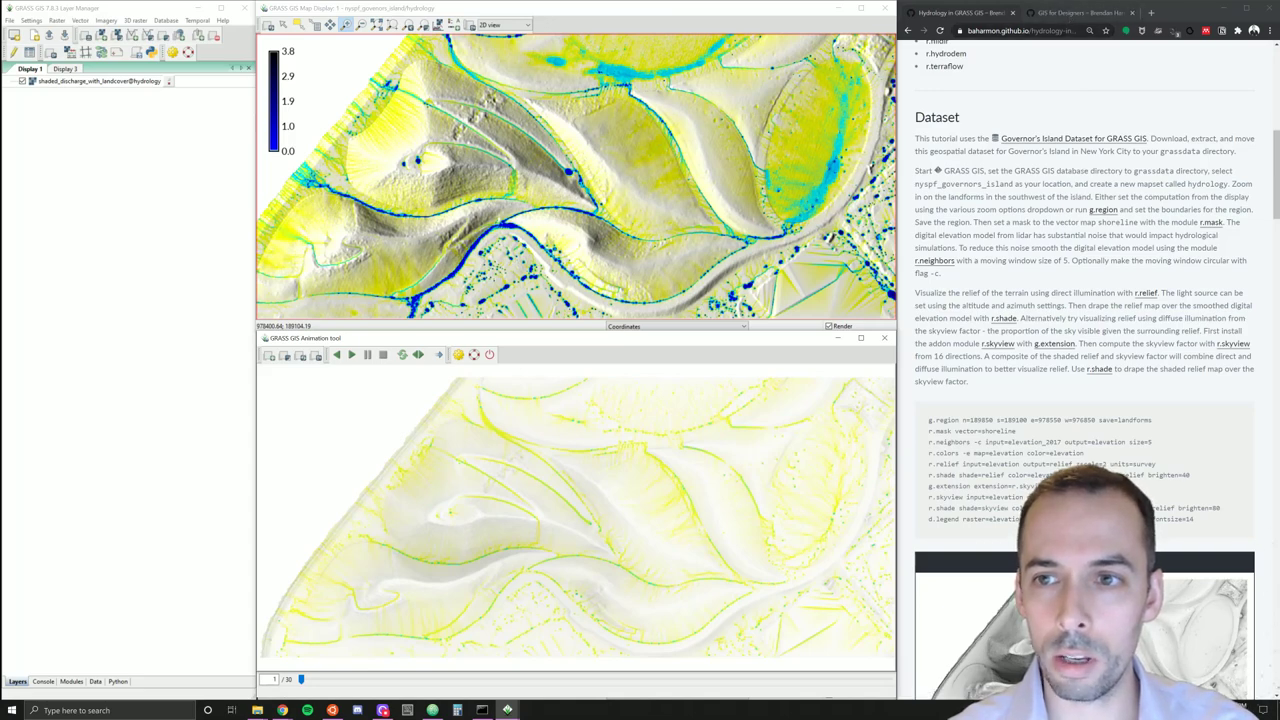
Glance at the GIS for Designers tab, then return and scroll to the Dataset code block
{"action": "left_click", "coordinate": [1043, 15]}
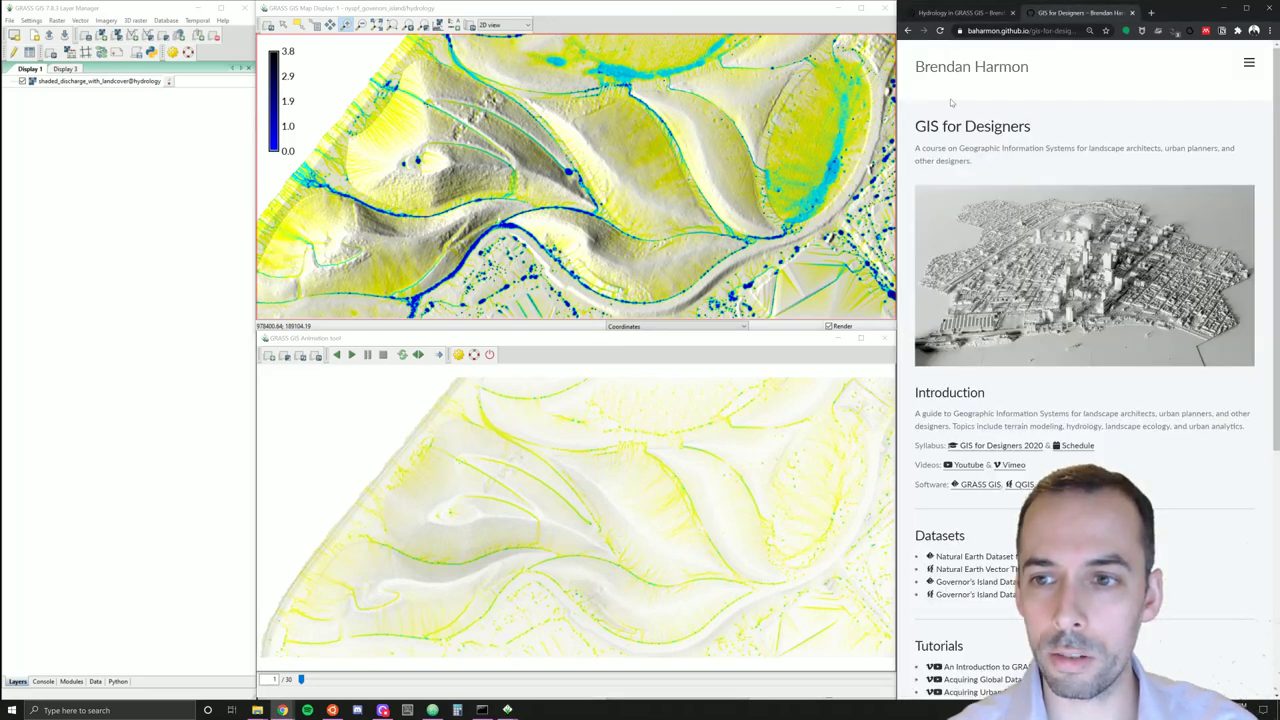
{"action": "left_click", "coordinate": [944, 14]}
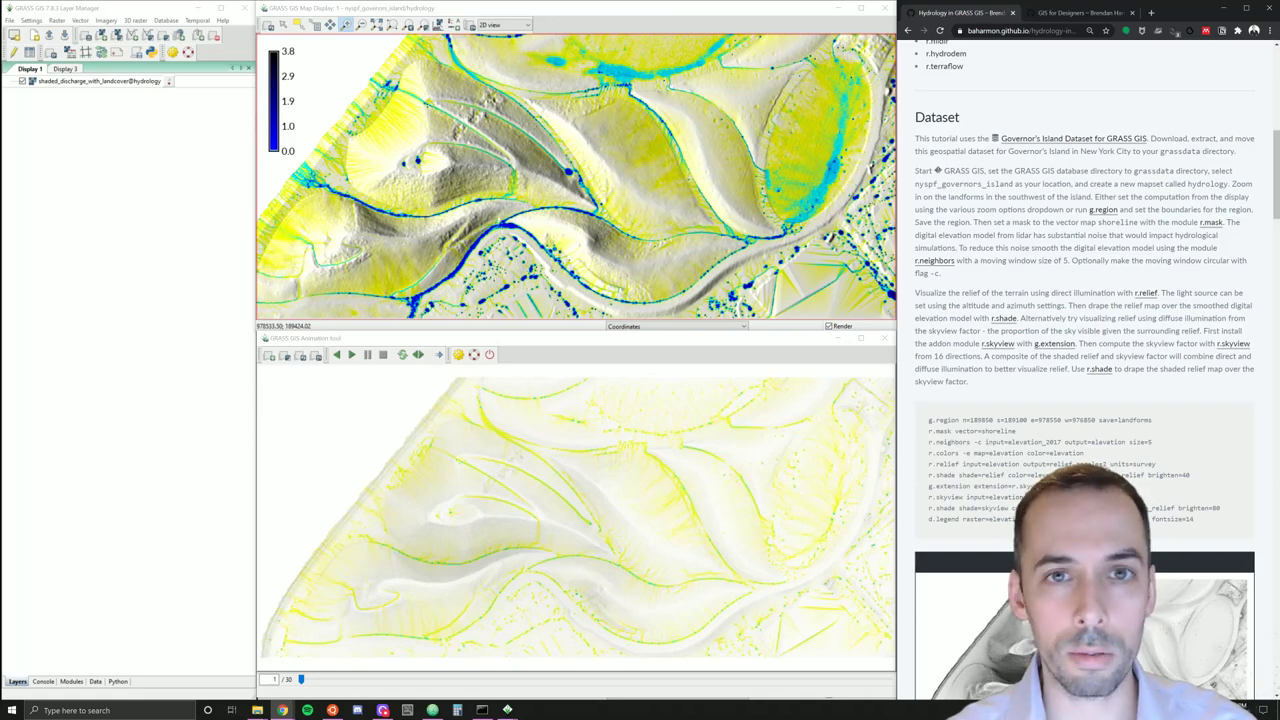
{"action": "scroll", "coordinate": [1085, 370], "scroll_direction": "down", "scroll_amount": 1}
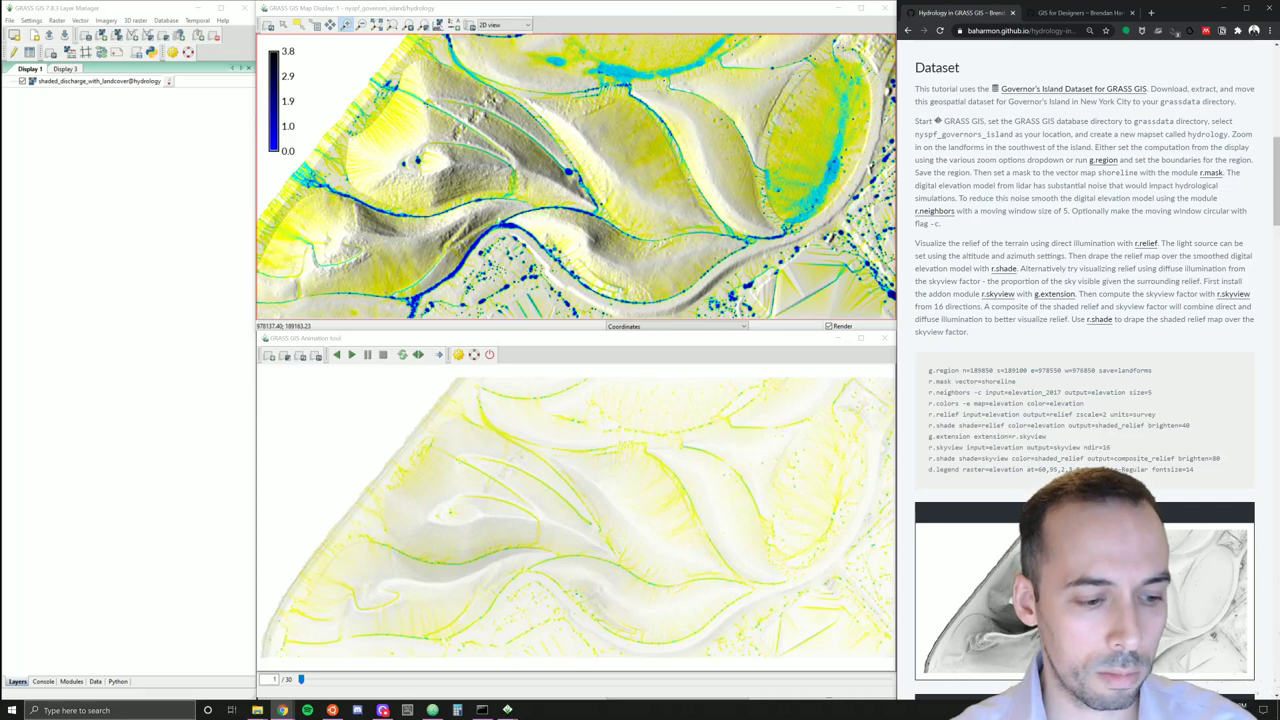
Launch GRASS GIS 7.8 and start a session in nyspf_governors_island, mapset hydrology
{"action": "left_click", "coordinate": [80, 710]}
{"action": "type", "text": "grass"}
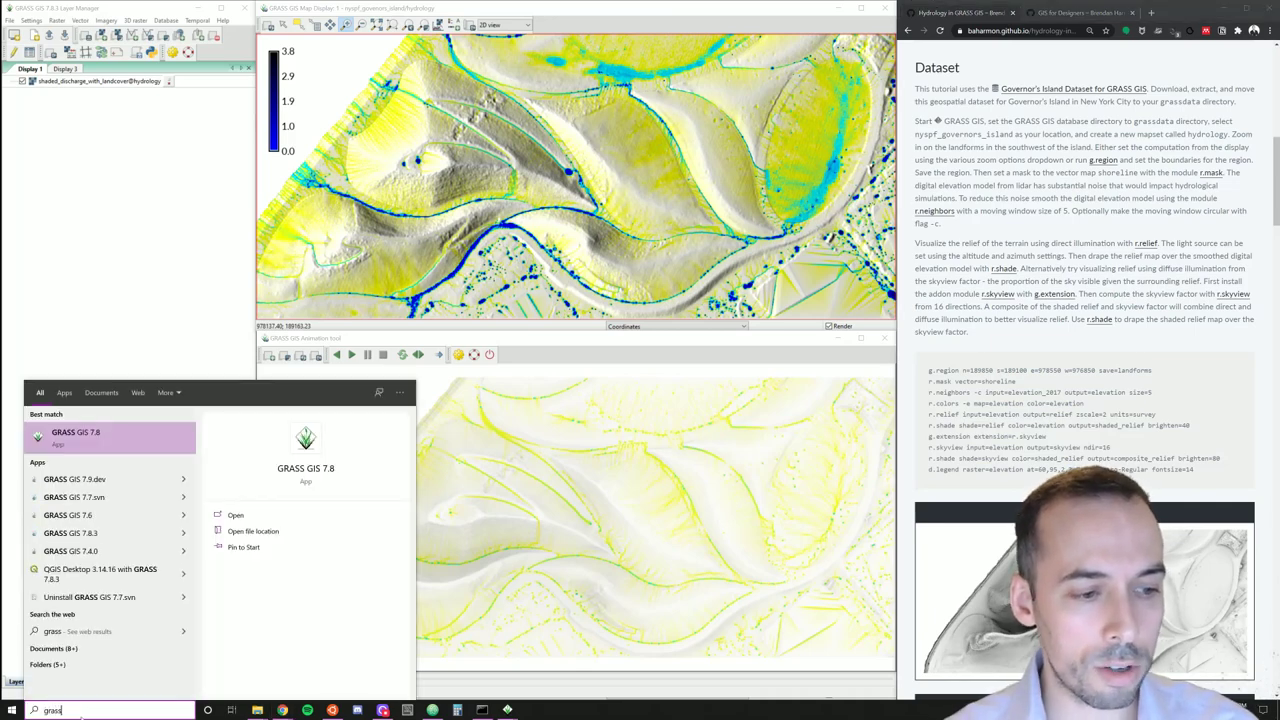
{"action": "key", "text": "Return"}
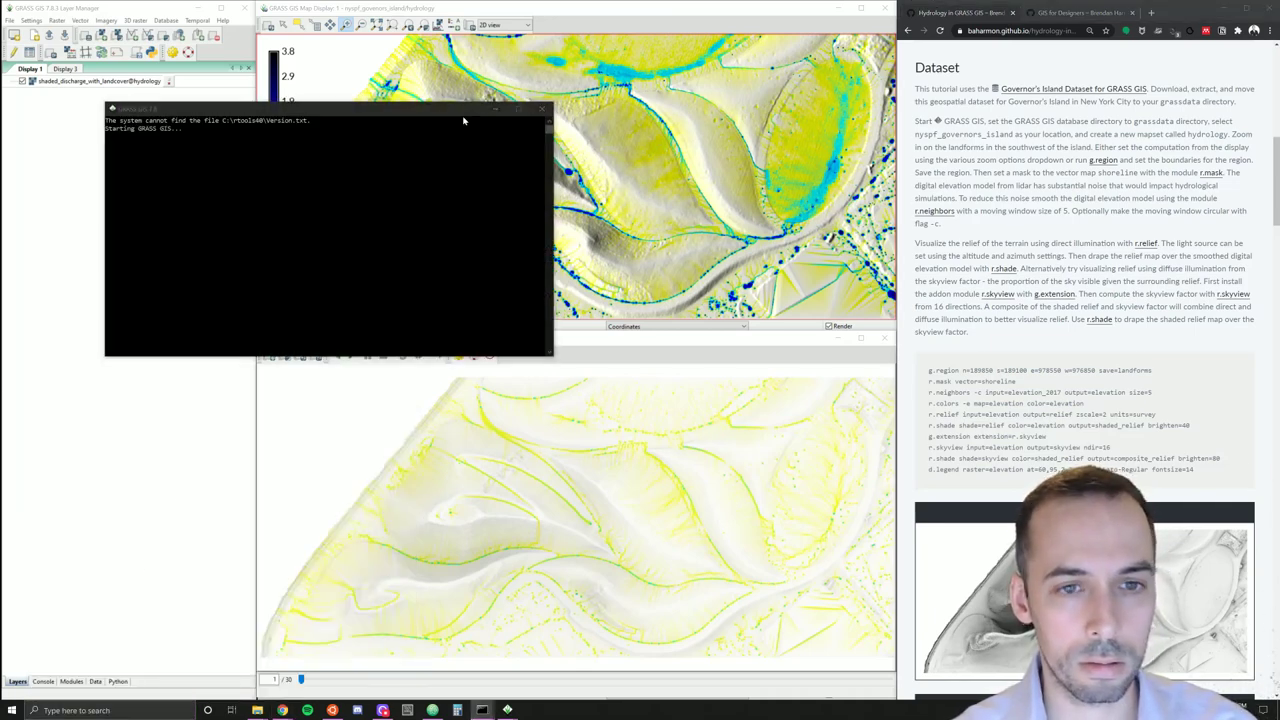
{"action": "left_click_drag", "start_coordinate": [588, 214], "coordinate": [548, 120]}
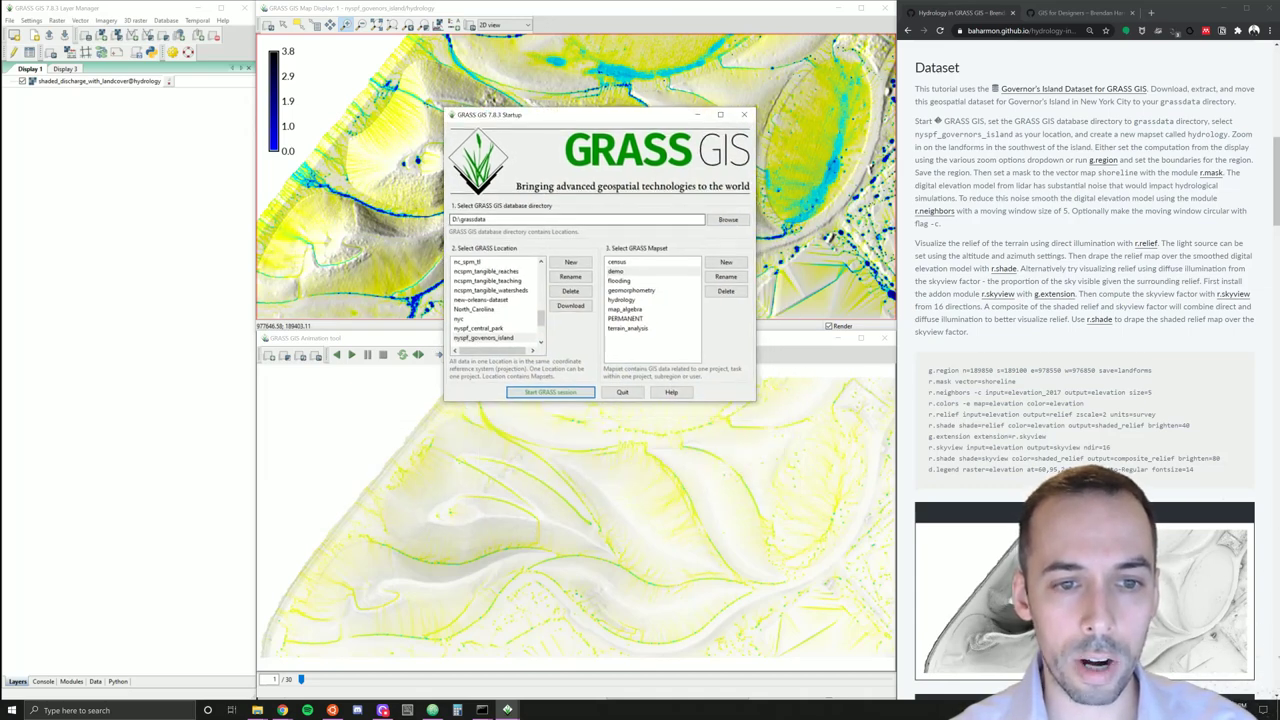
{"action": "double_click", "coordinate": [470, 219]}
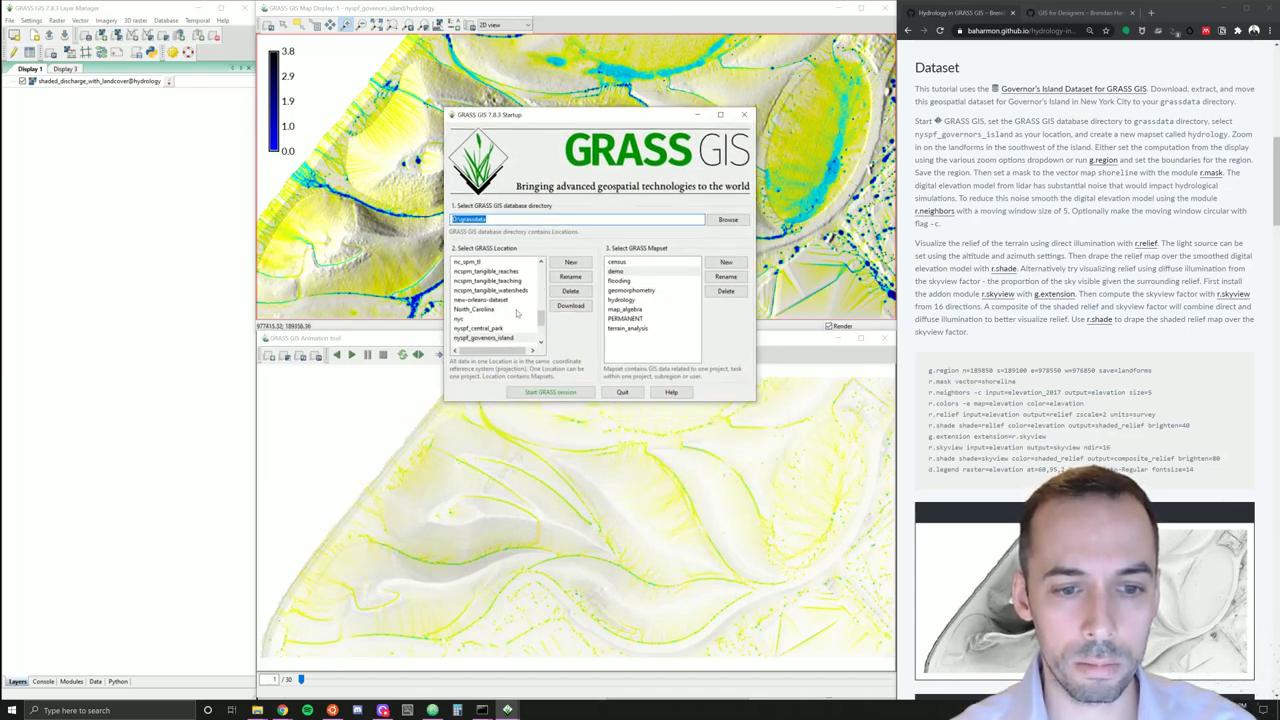
{"action": "left_click", "coordinate": [494, 339]}
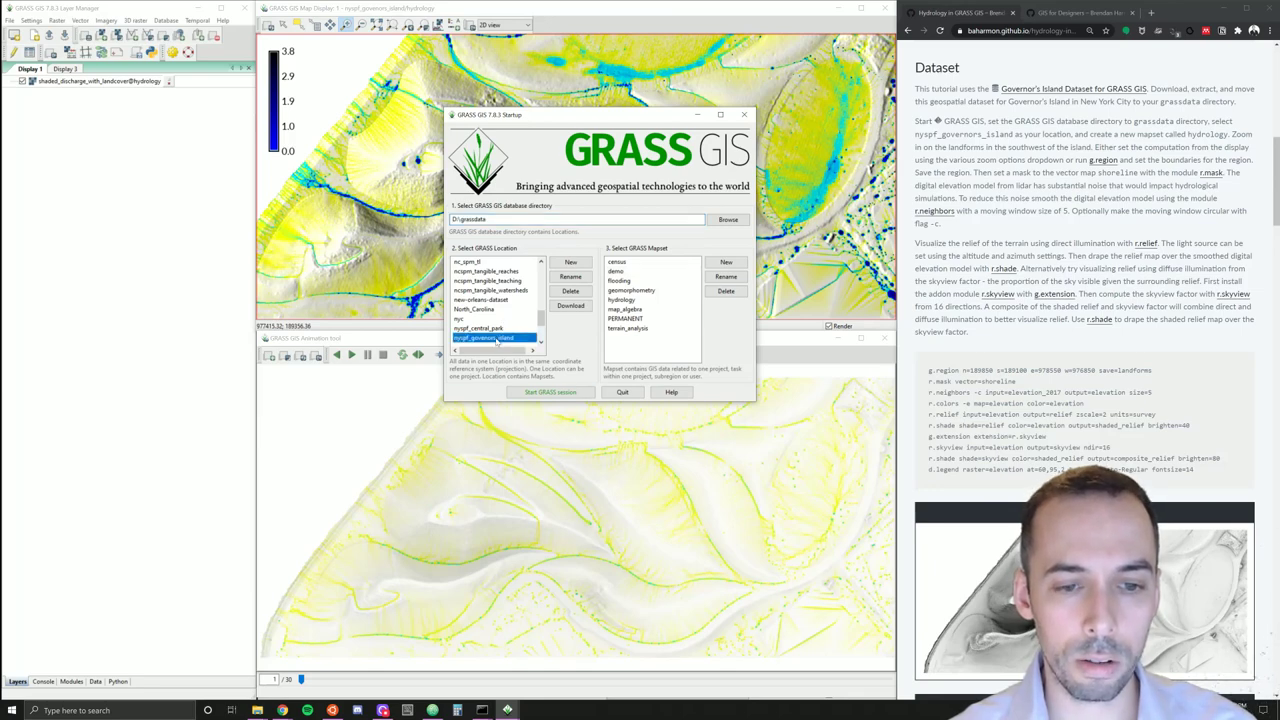
{"action": "left_click", "coordinate": [626, 300]}
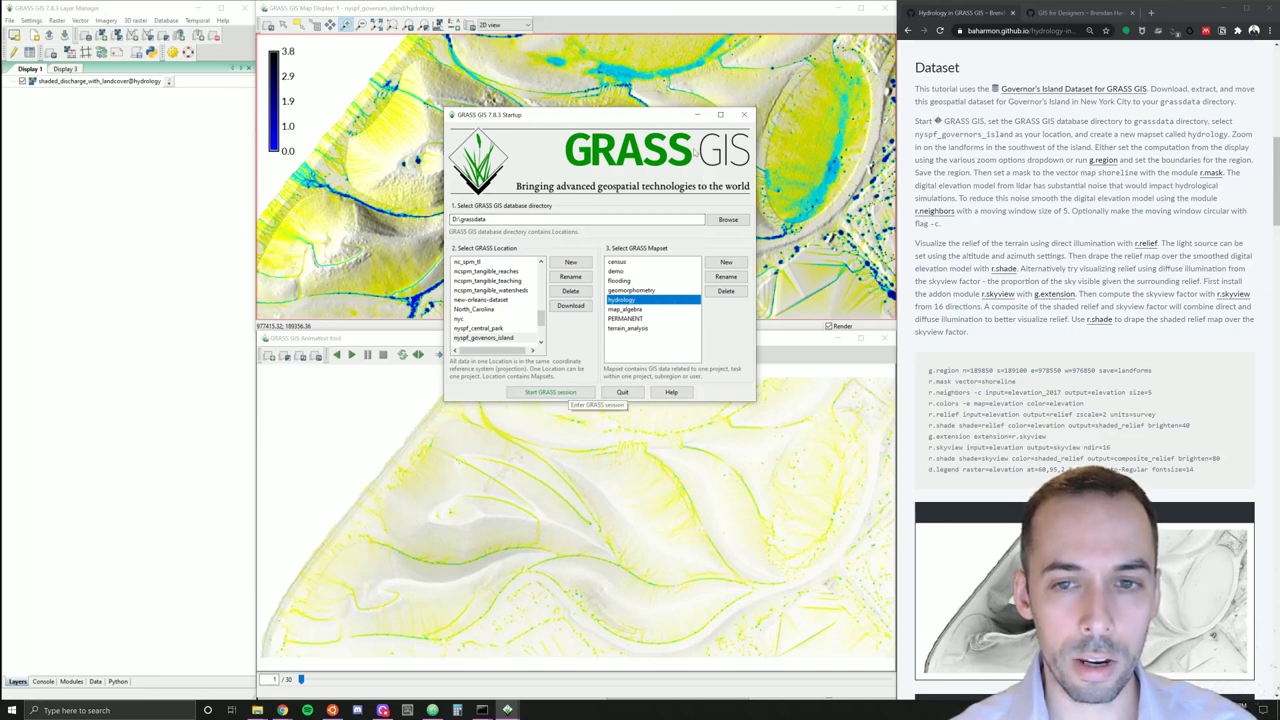
{"action": "left_click", "coordinate": [744, 114]}
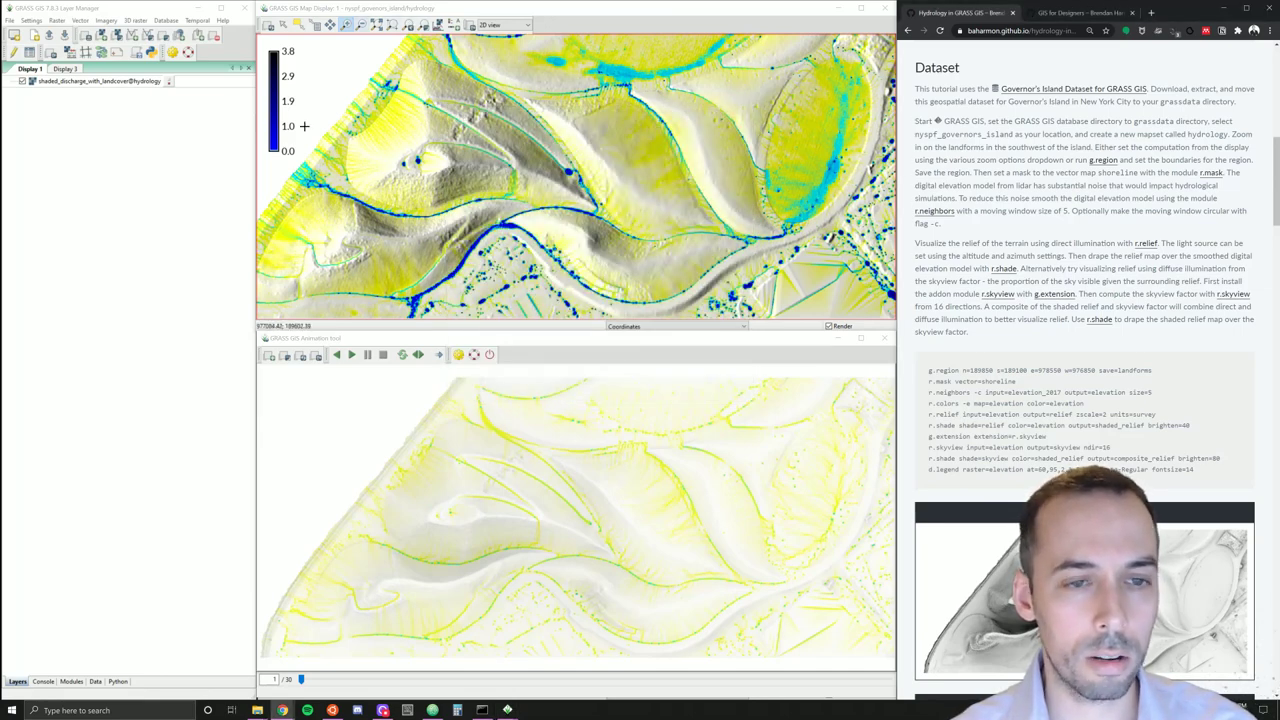
From the Layer Manager, open an empty Map Display 3 with its own layer list
{"action": "left_click", "coordinate": [60, 12]}
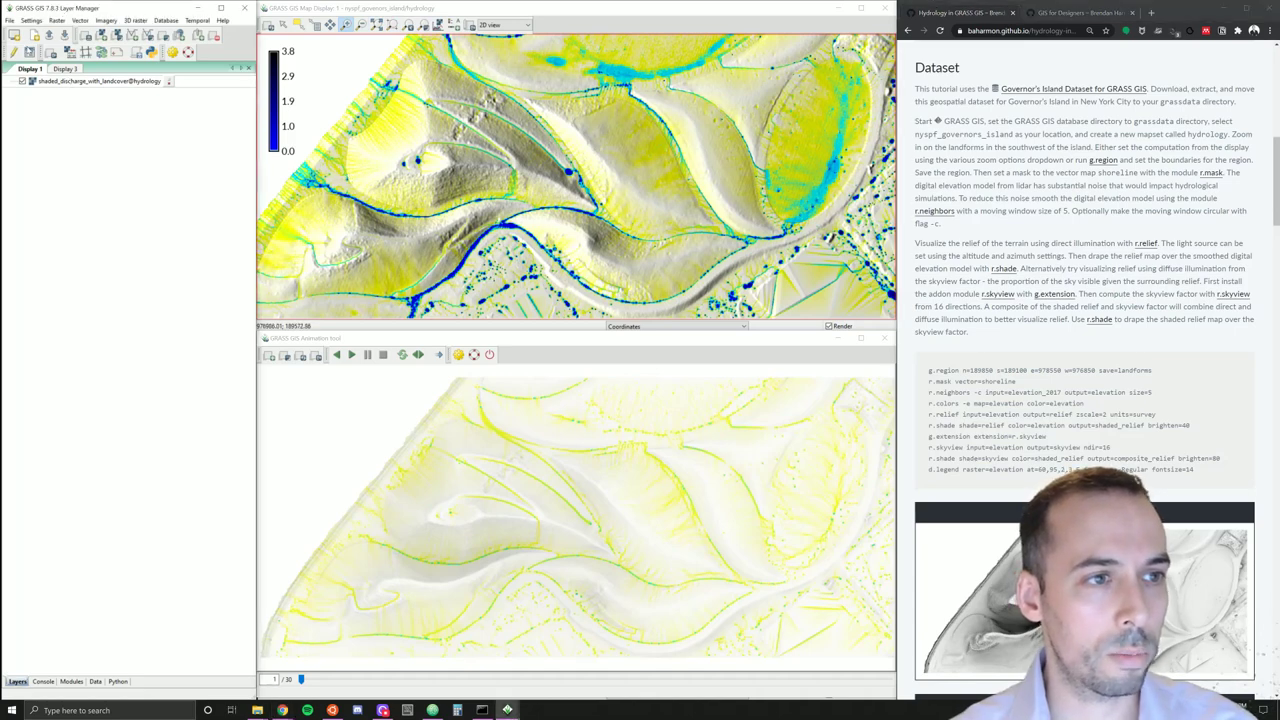
{"action": "left_click", "coordinate": [9, 20]}
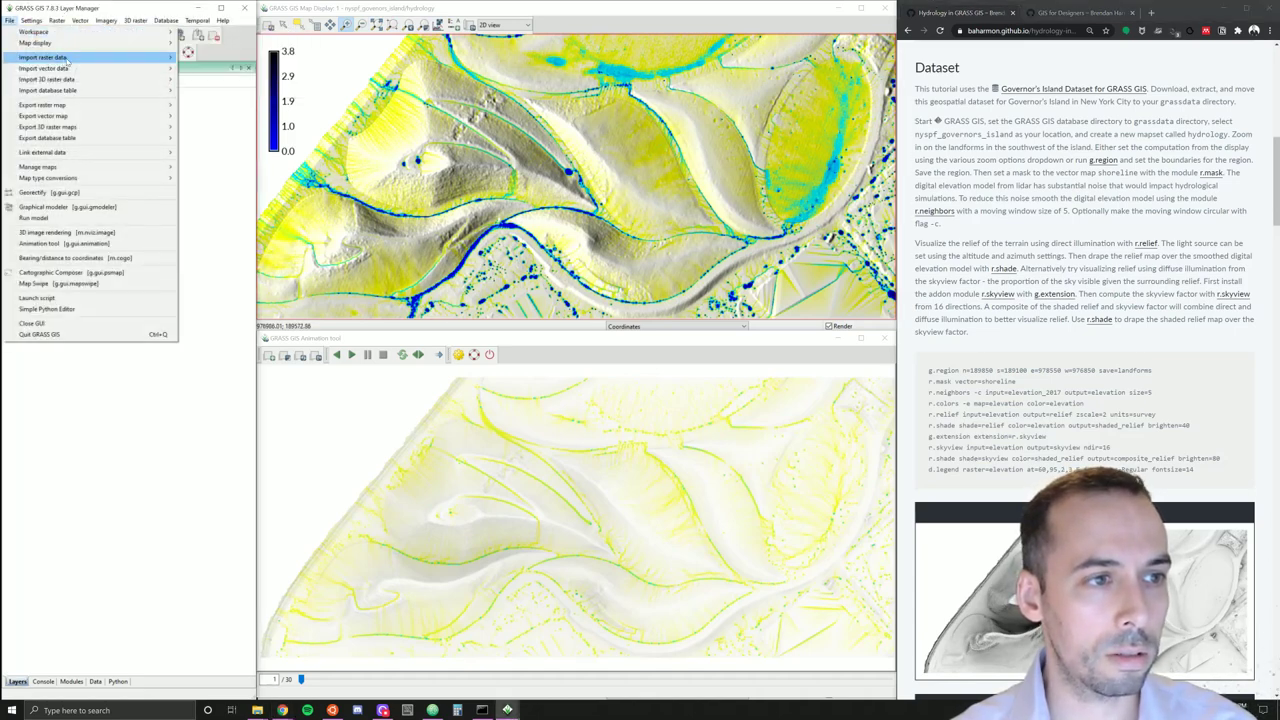
{"action": "mouse_move", "coordinate": [120, 43]}
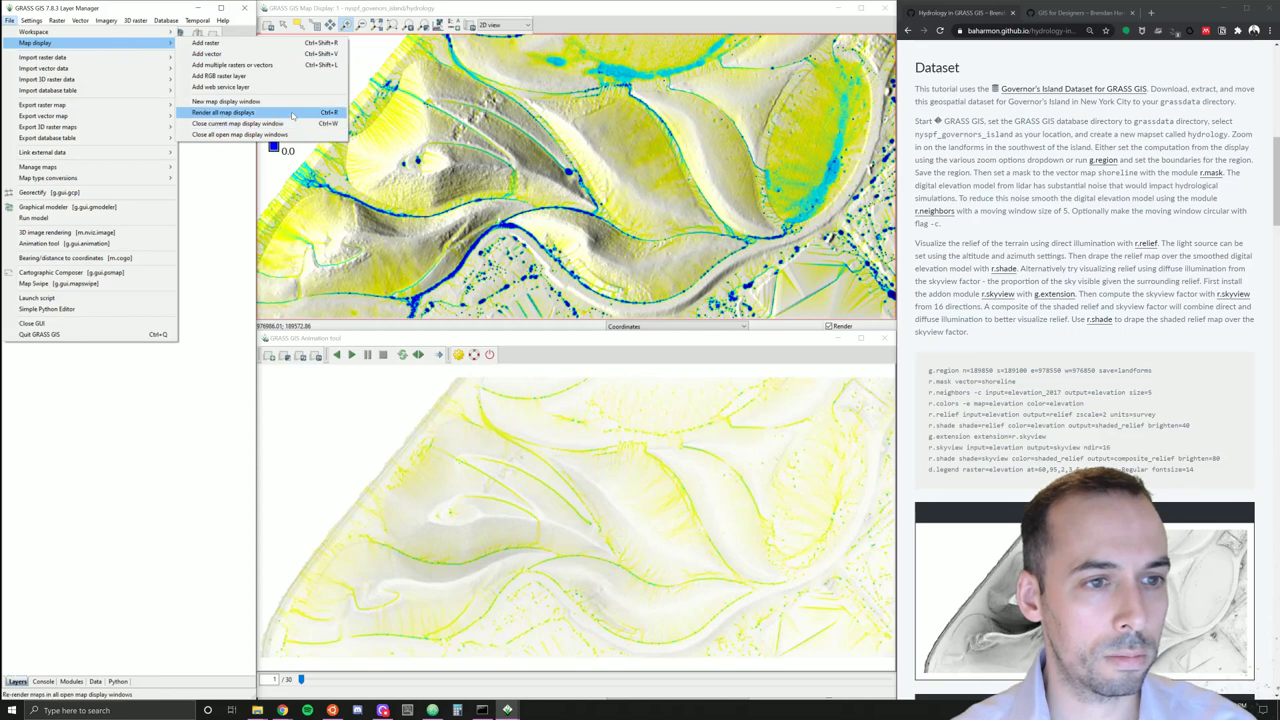
{"action": "left_click", "coordinate": [228, 388]}
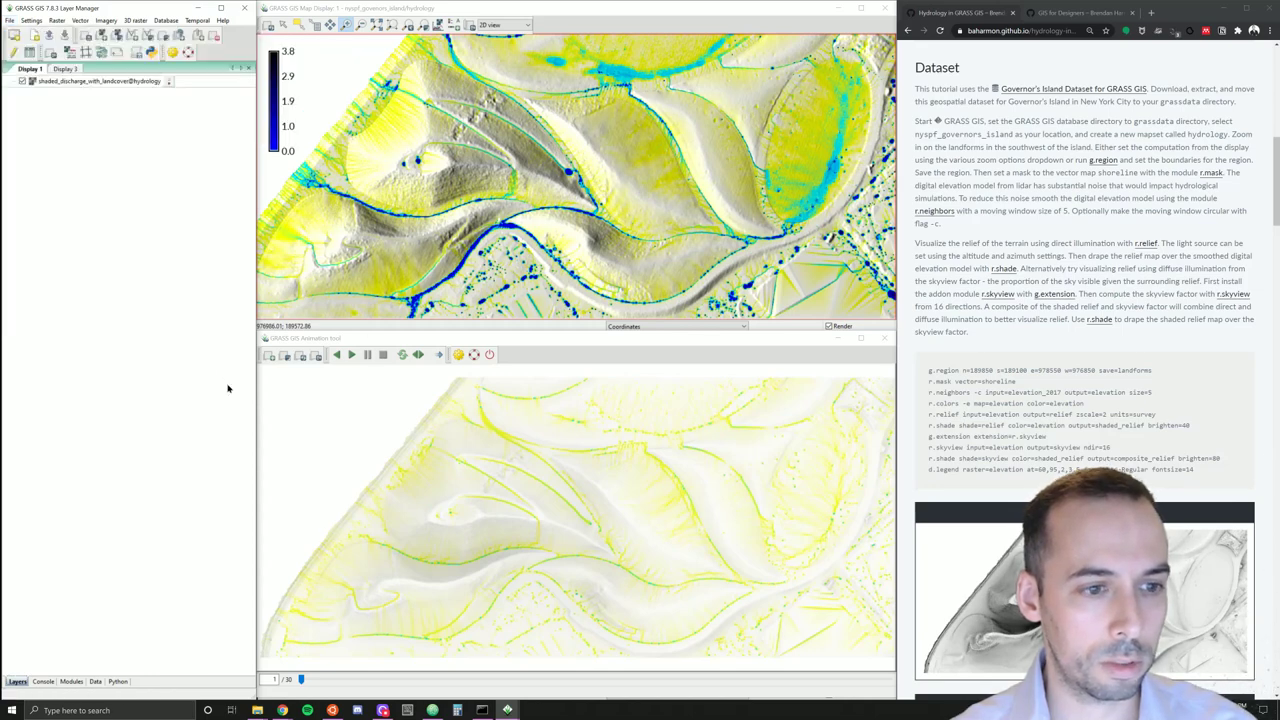
{"action": "left_click", "coordinate": [65, 68]}
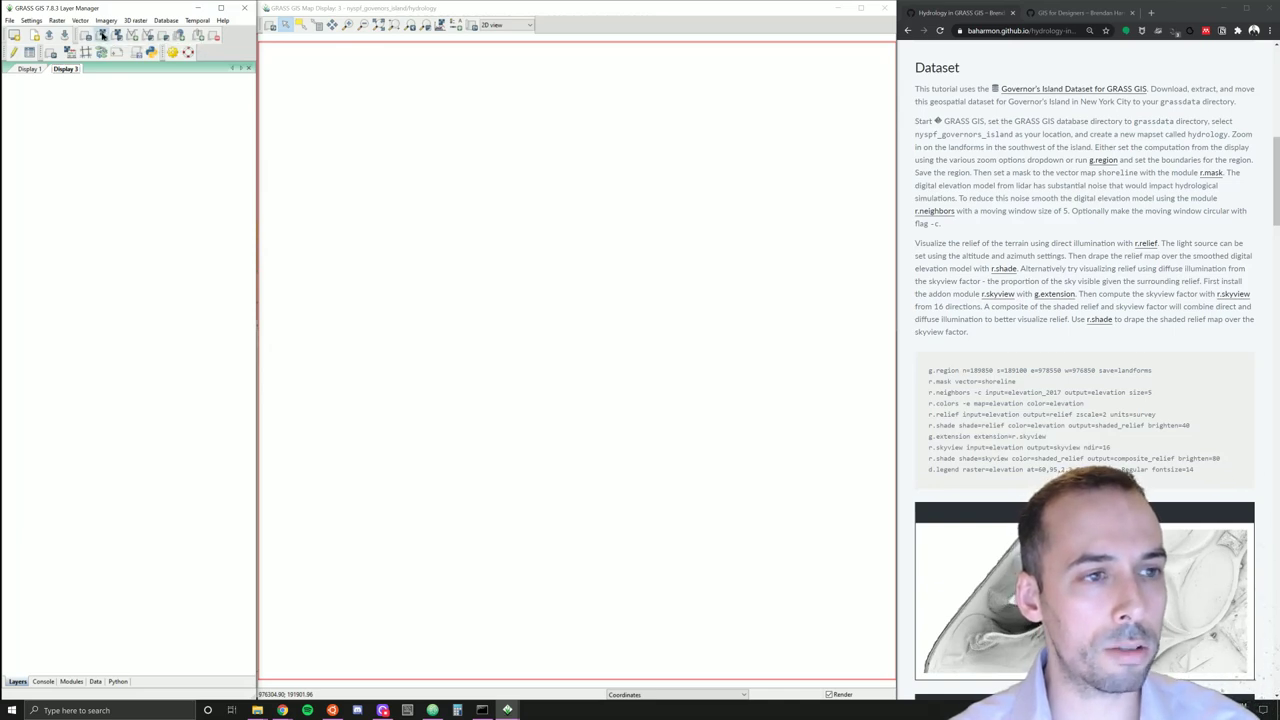
Add elevation_2017@PERMANENT as a raster layer via d.rast, drawing the terrain in viridis
{"action": "left_click", "coordinate": [101, 35]}
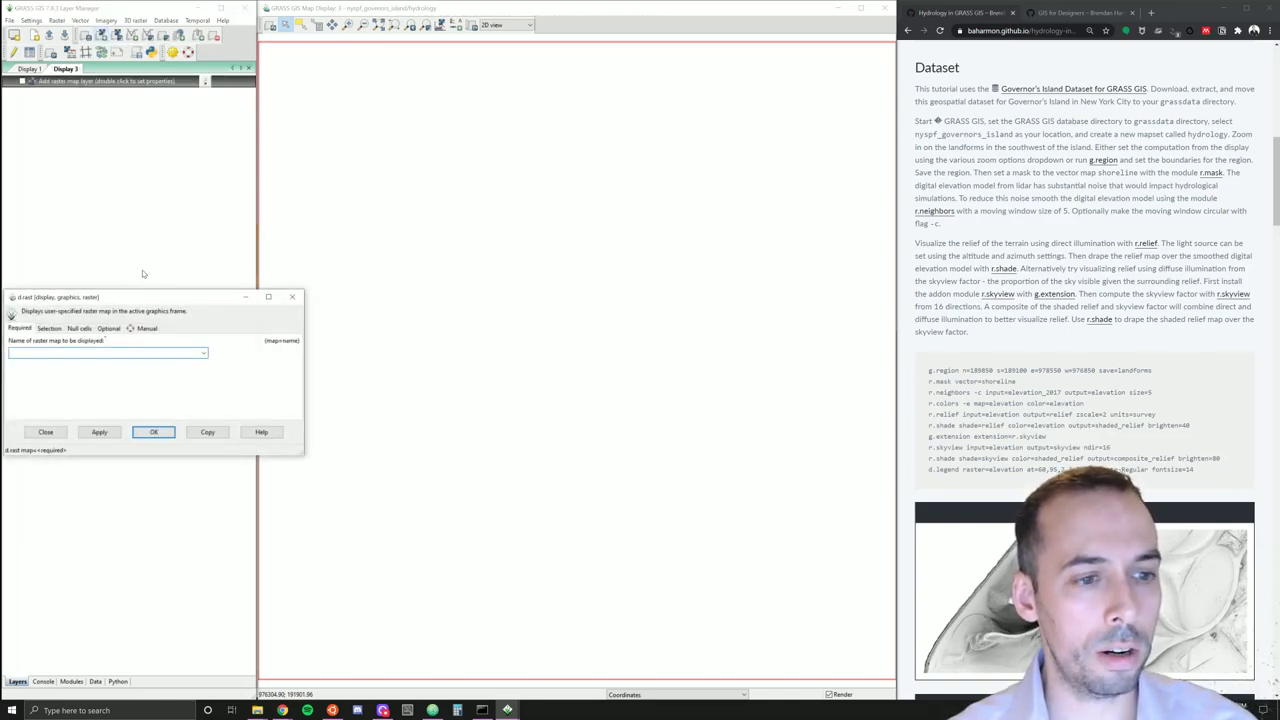
{"action": "left_click_drag", "start_coordinate": [162, 297], "coordinate": [279, 130]}
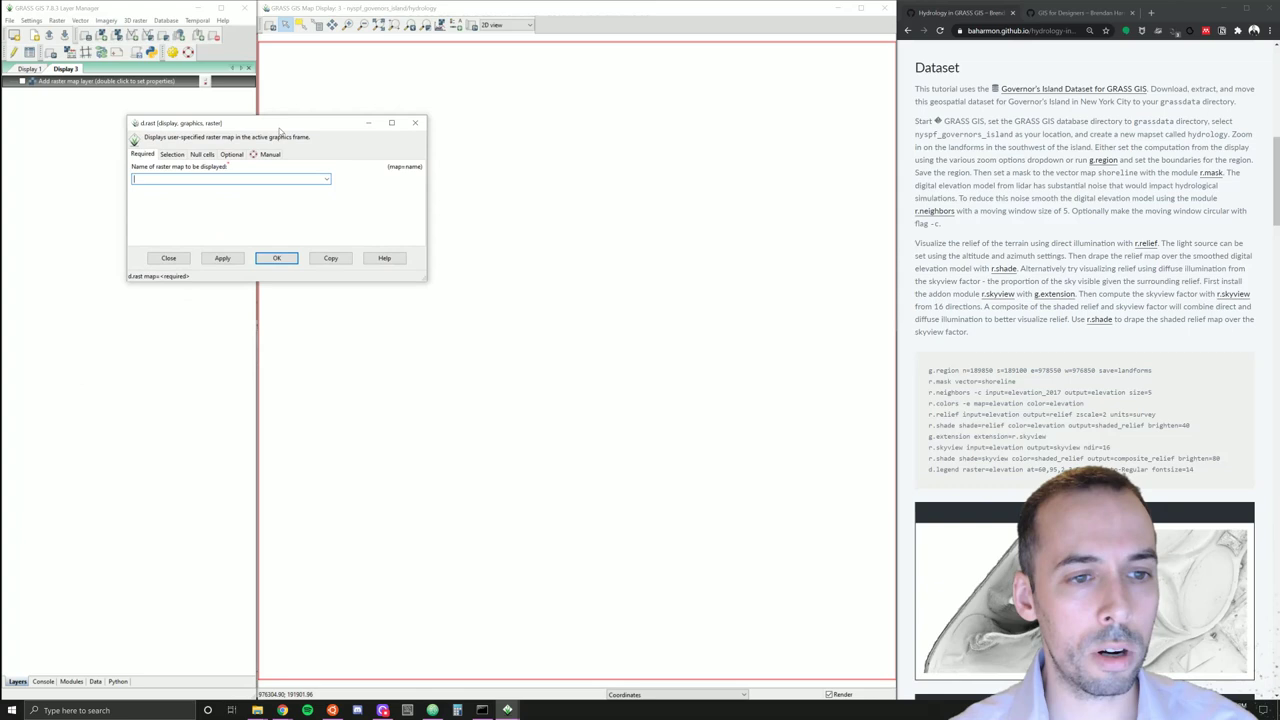
{"action": "left_click", "coordinate": [325, 179]}
{"action": "left_click", "coordinate": [138, 189]}
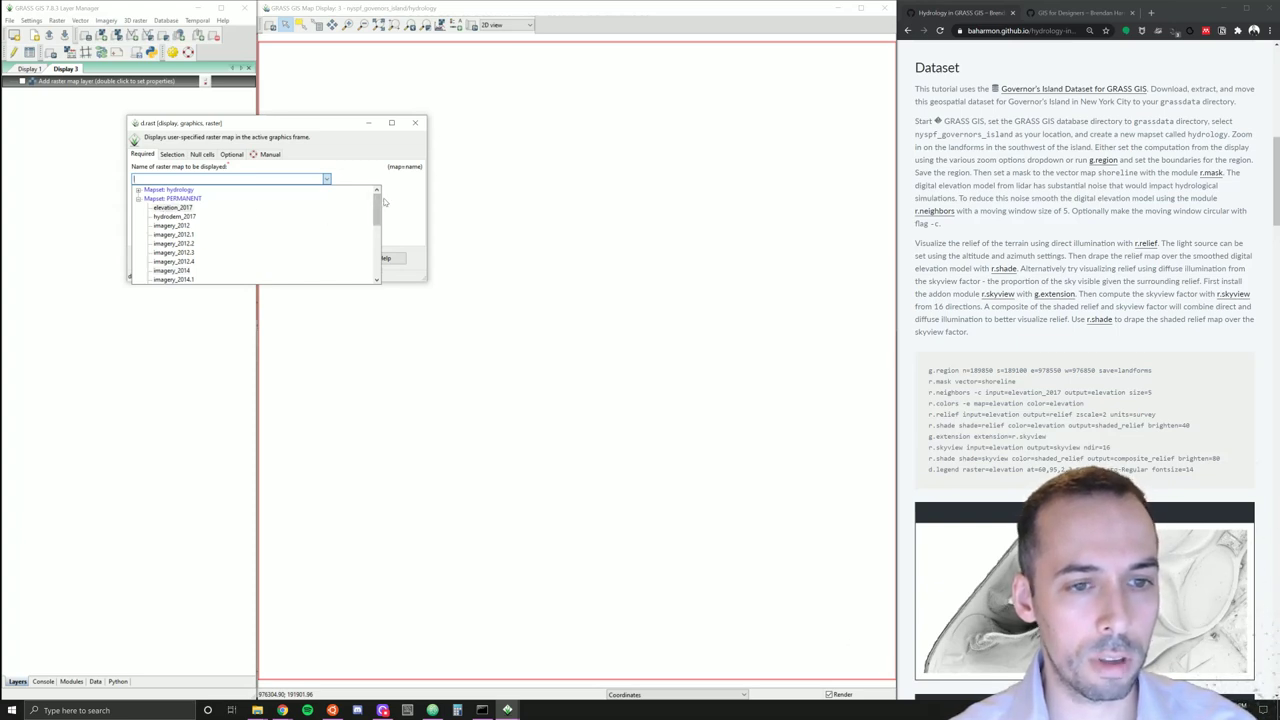
{"action": "mouse_move", "coordinate": [378, 208]}
{"action": "left_mouse_down"}
{"action": "mouse_move", "coordinate": [380, 240]}
{"action": "mouse_move", "coordinate": [389, 191]}
{"action": "left_mouse_up"}
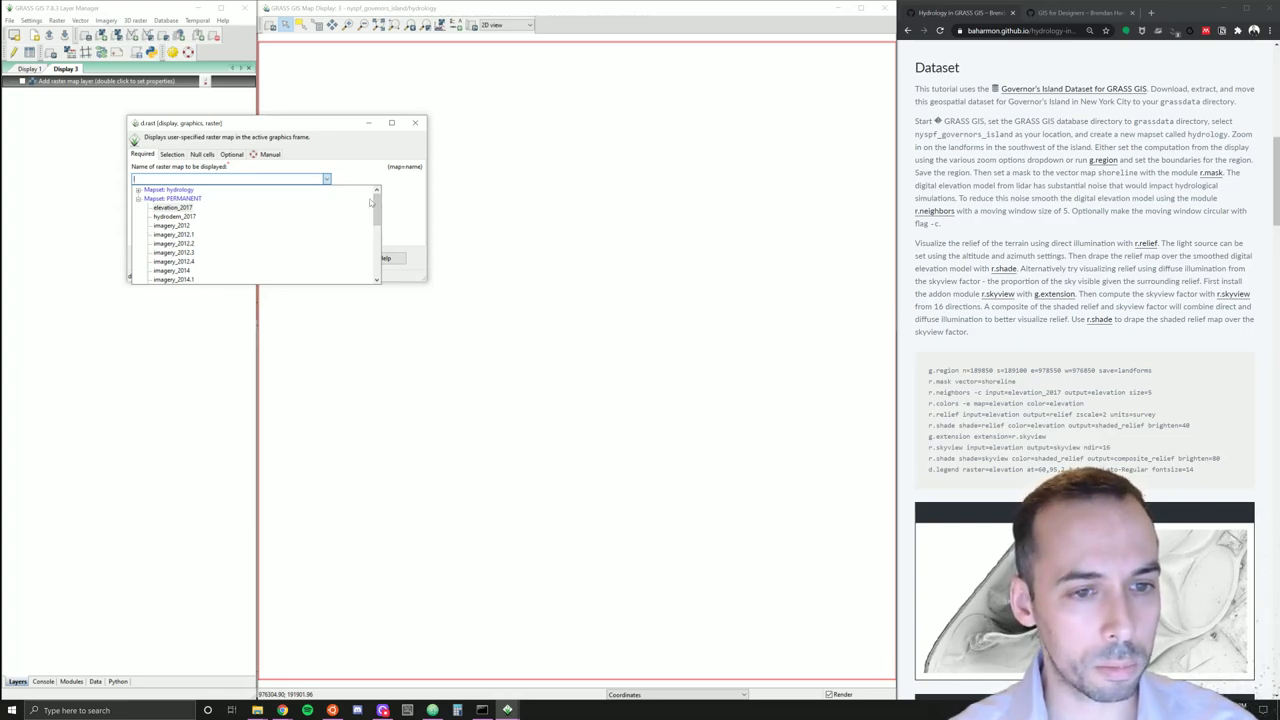
{"action": "left_click_drag", "start_coordinate": [377, 203], "coordinate": [382, 201]}
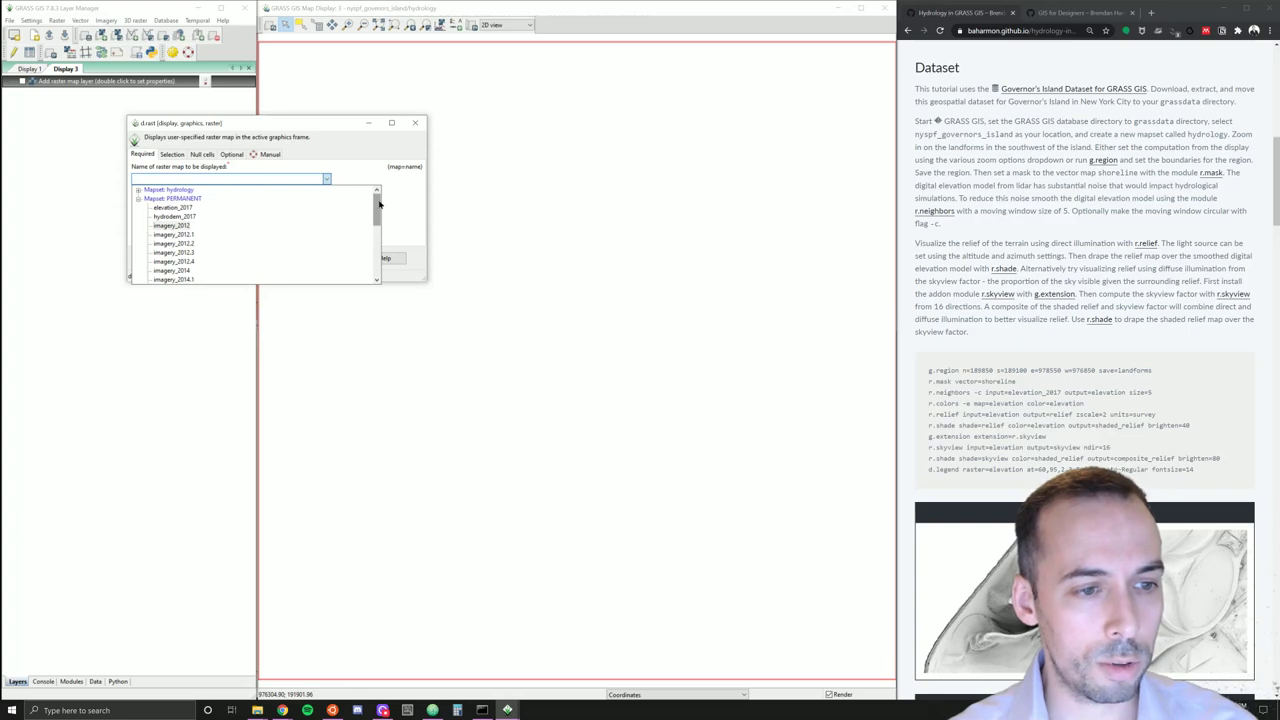
{"action": "left_click_drag", "start_coordinate": [377, 205], "coordinate": [380, 258]}
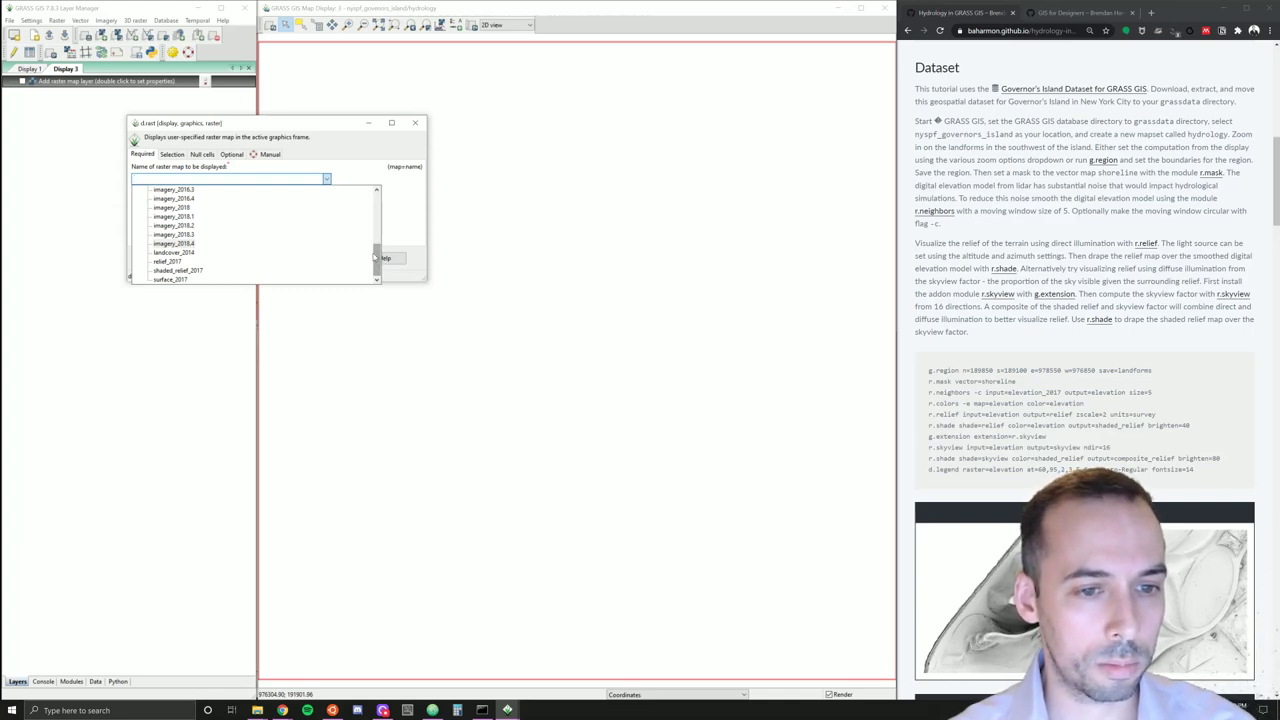
{"action": "left_click_drag", "start_coordinate": [377, 258], "coordinate": [382, 182]}
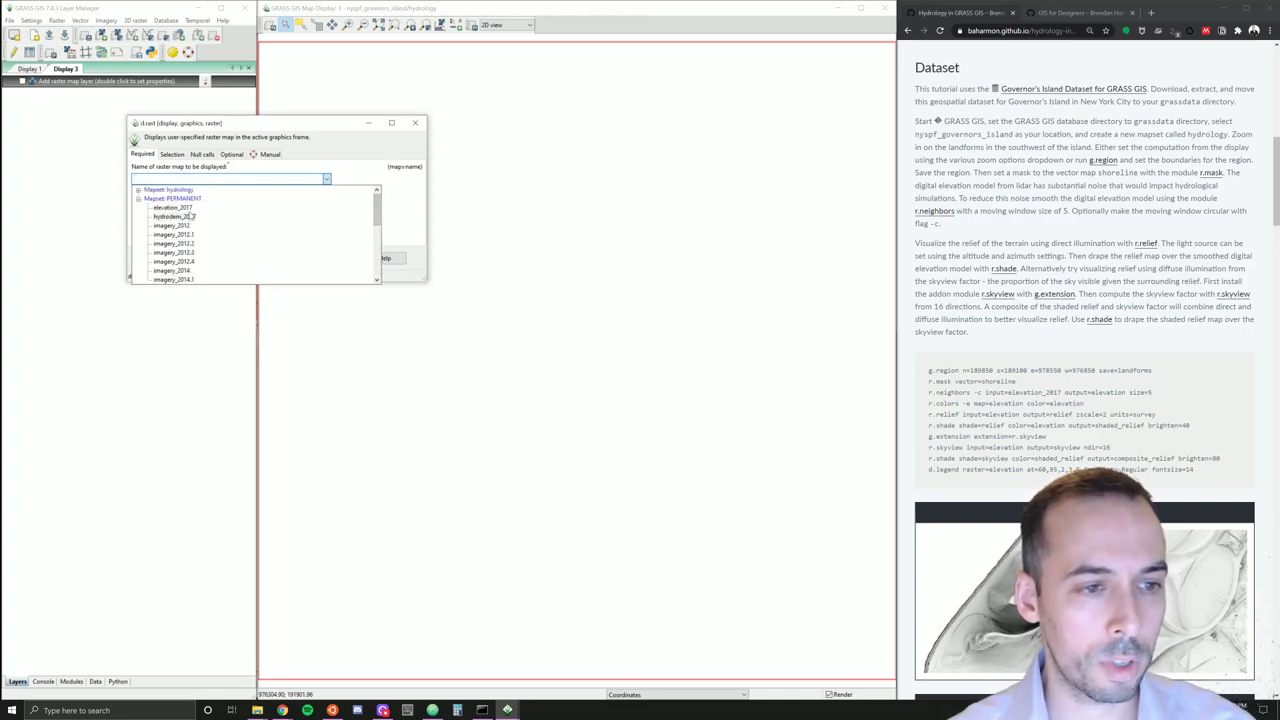
{"action": "left_click", "coordinate": [180, 209]}
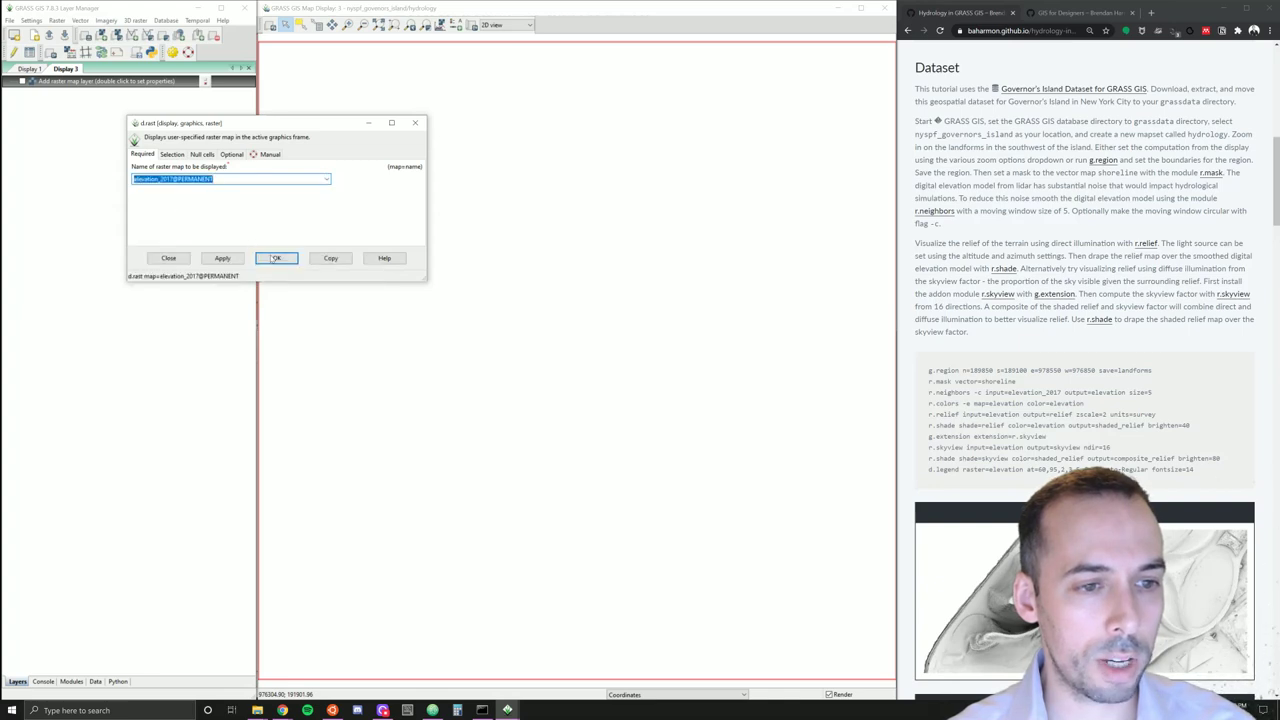
{"action": "left_click", "coordinate": [277, 258]}
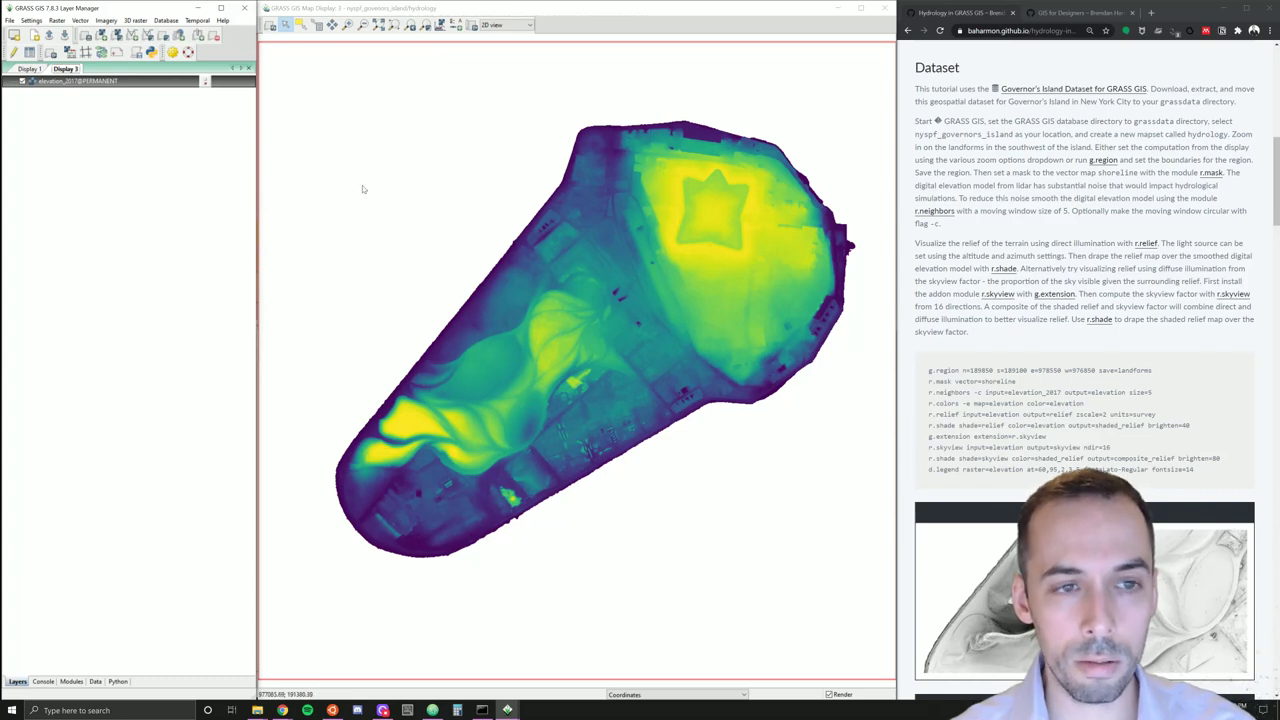
Zoom in on the island's southwest landforms and shrink the map display window
{"action": "left_click", "coordinate": [348, 24]}
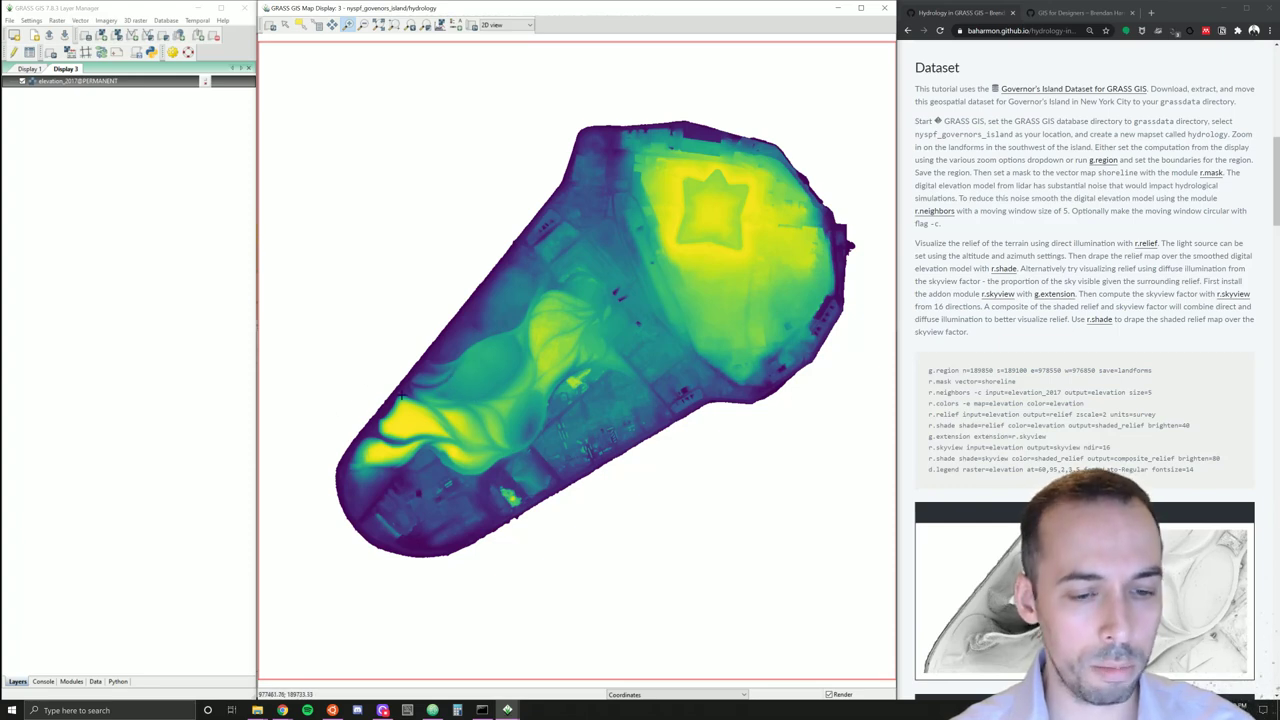
{"action": "left_click_drag", "start_coordinate": [342, 368], "coordinate": [554, 484]}
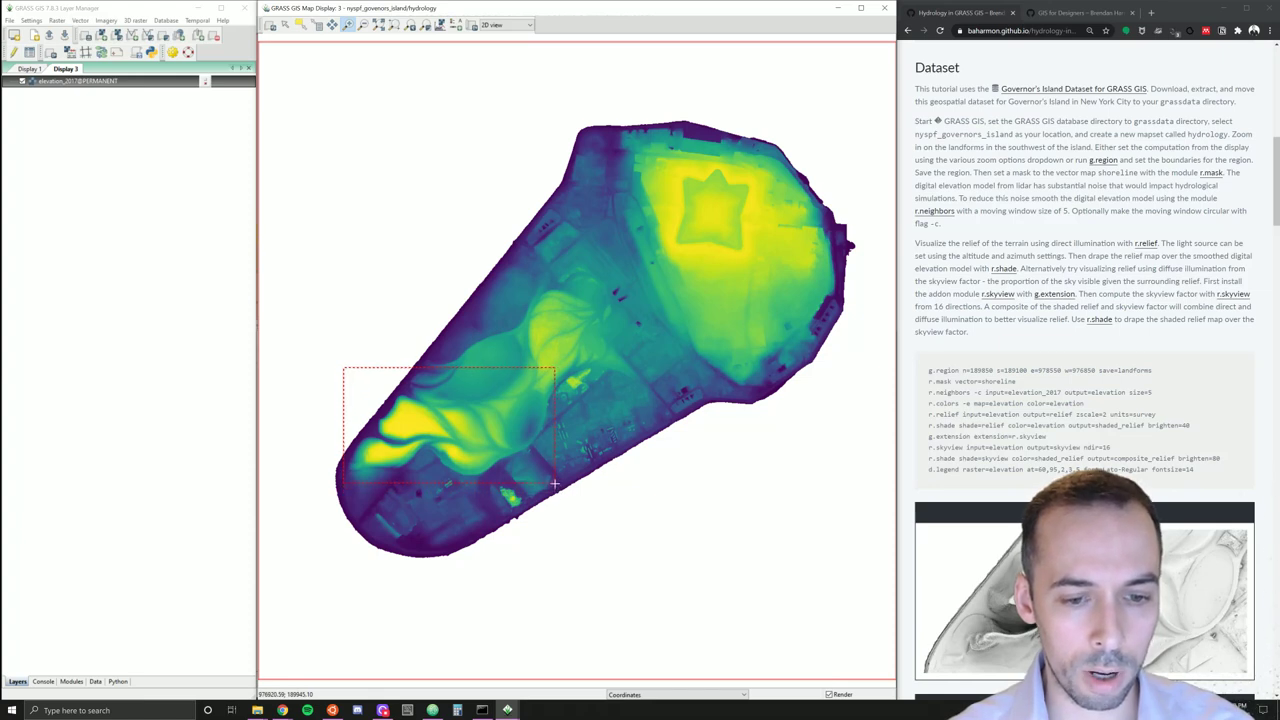
{"action": "left_click_drag", "start_coordinate": [554, 484], "coordinate": [554, 484]}
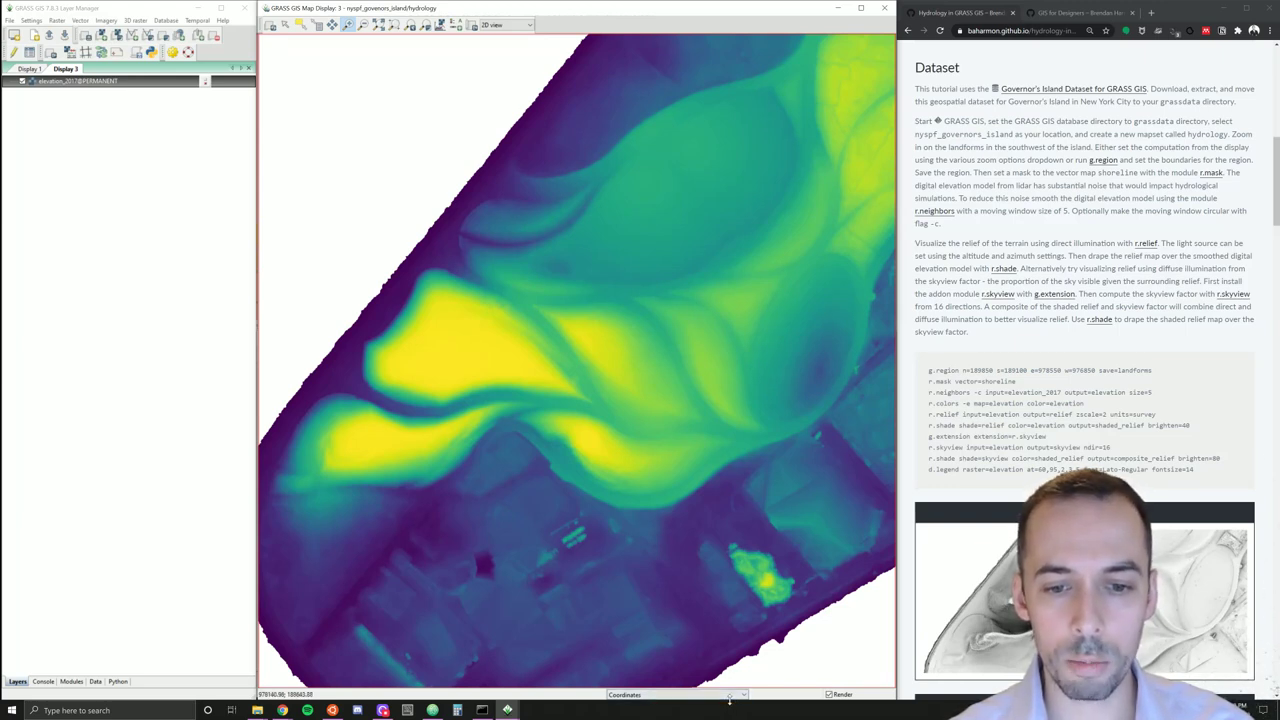
{"action": "left_click_drag", "start_coordinate": [729, 697], "coordinate": [745, 327]}
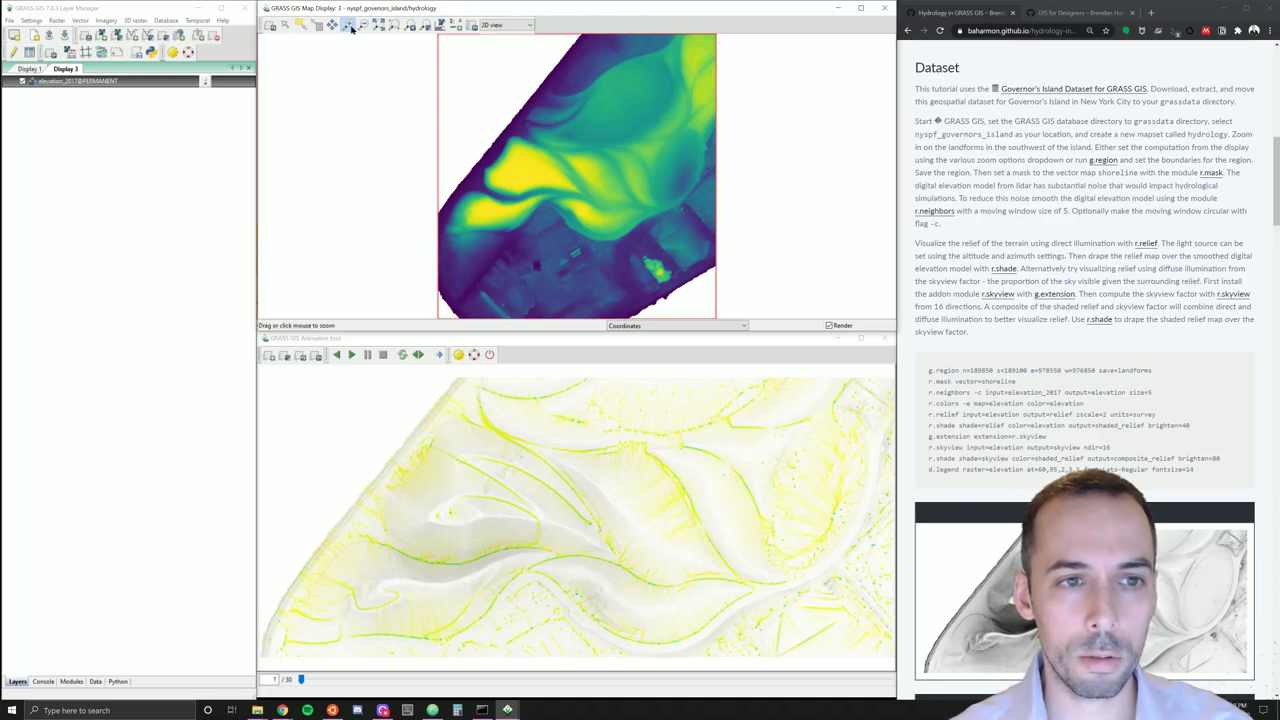
Zoom further into the southwest landforms and set the computational region extent from the display
{"action": "left_click_drag", "start_coordinate": [440, 115], "coordinate": [708, 245]}
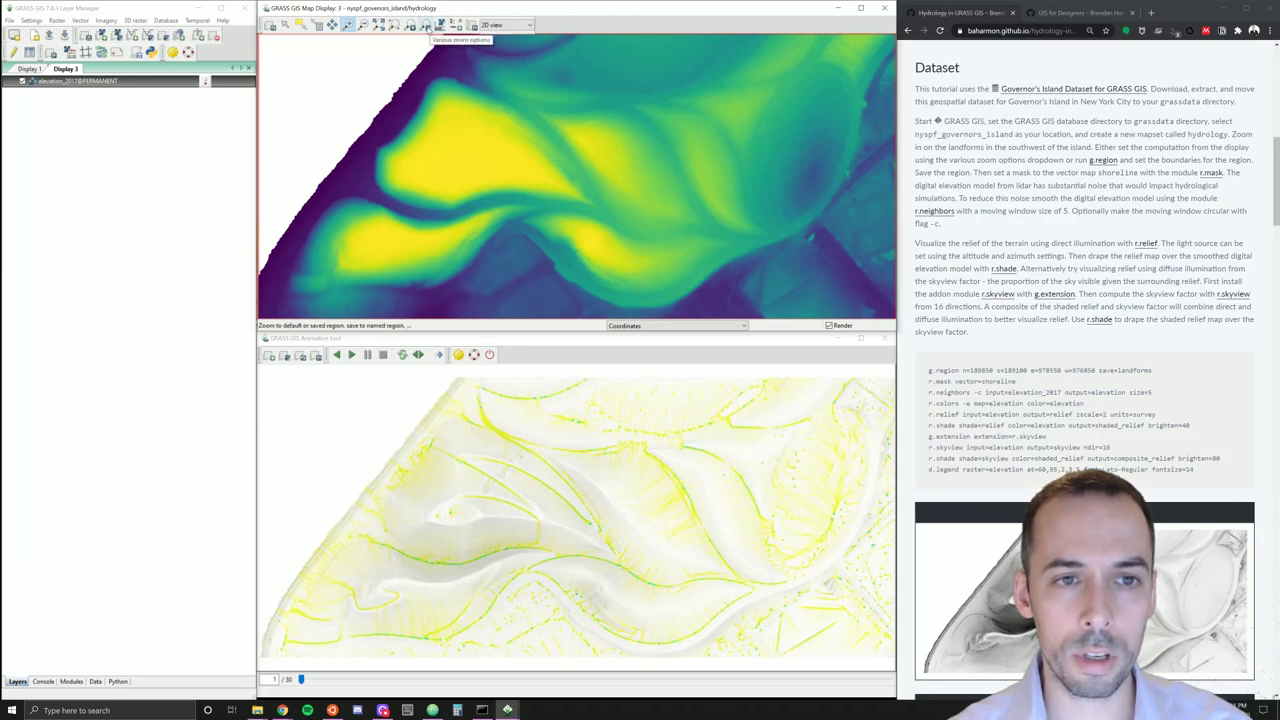
{"action": "left_click", "coordinate": [426, 26]}
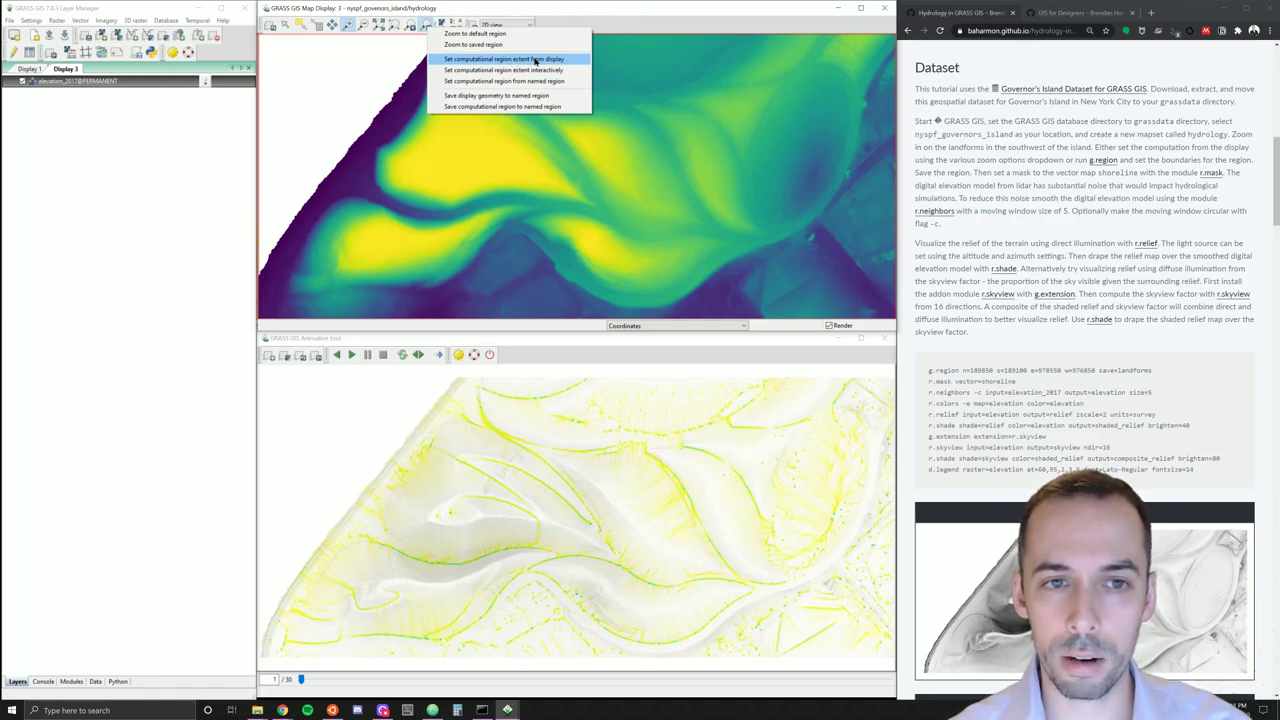
{"action": "left_click", "coordinate": [535, 60]}
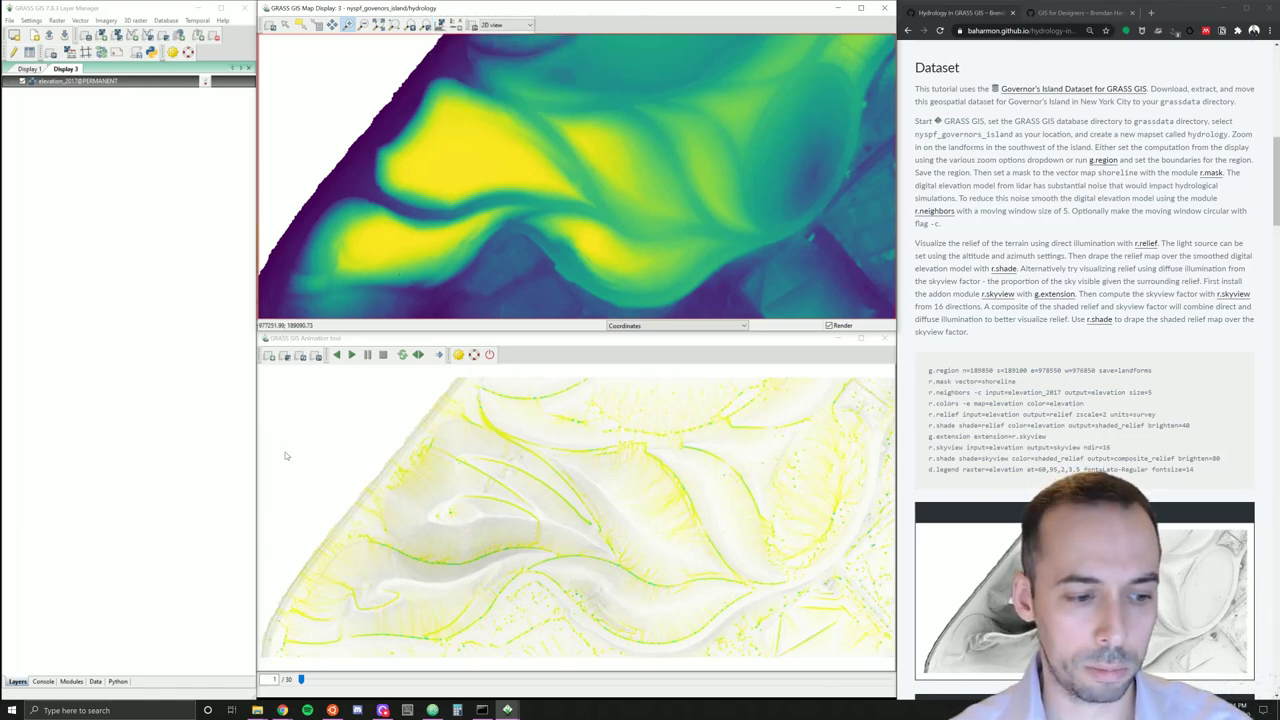
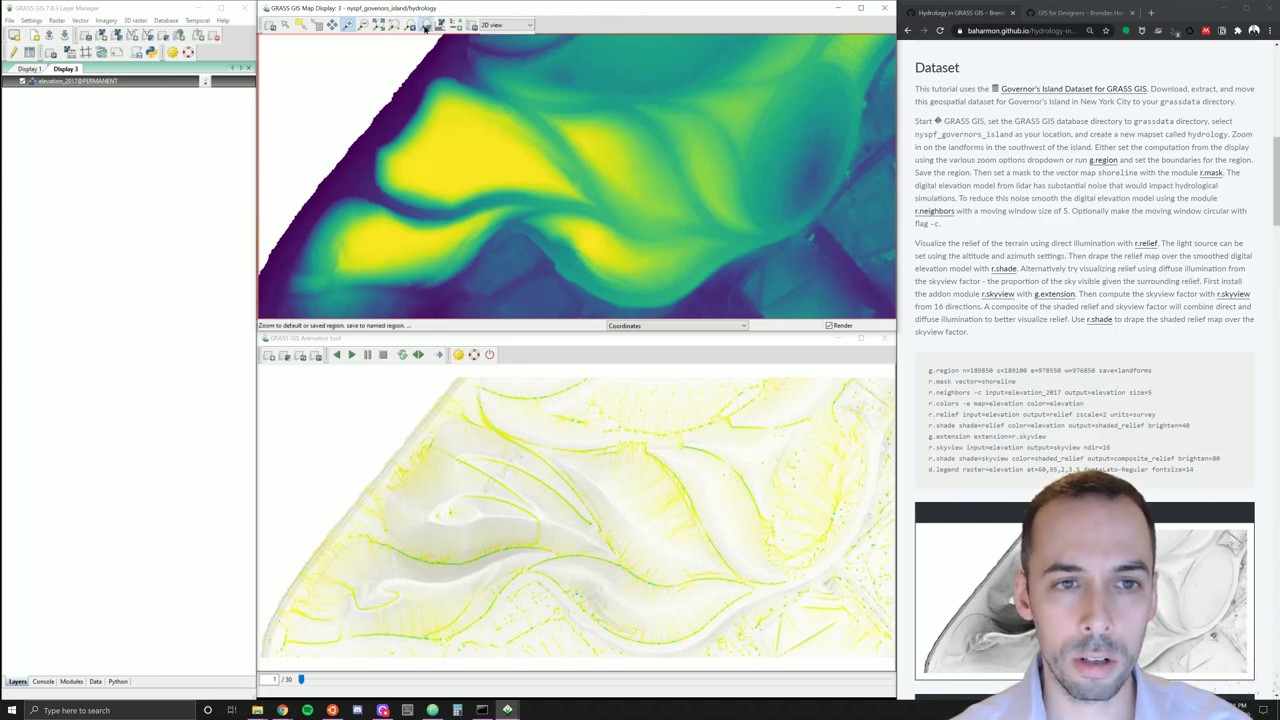
Save the current computational region as the named region 'landforms' and bring up the Console
{"action": "left_click", "coordinate": [426, 27]}
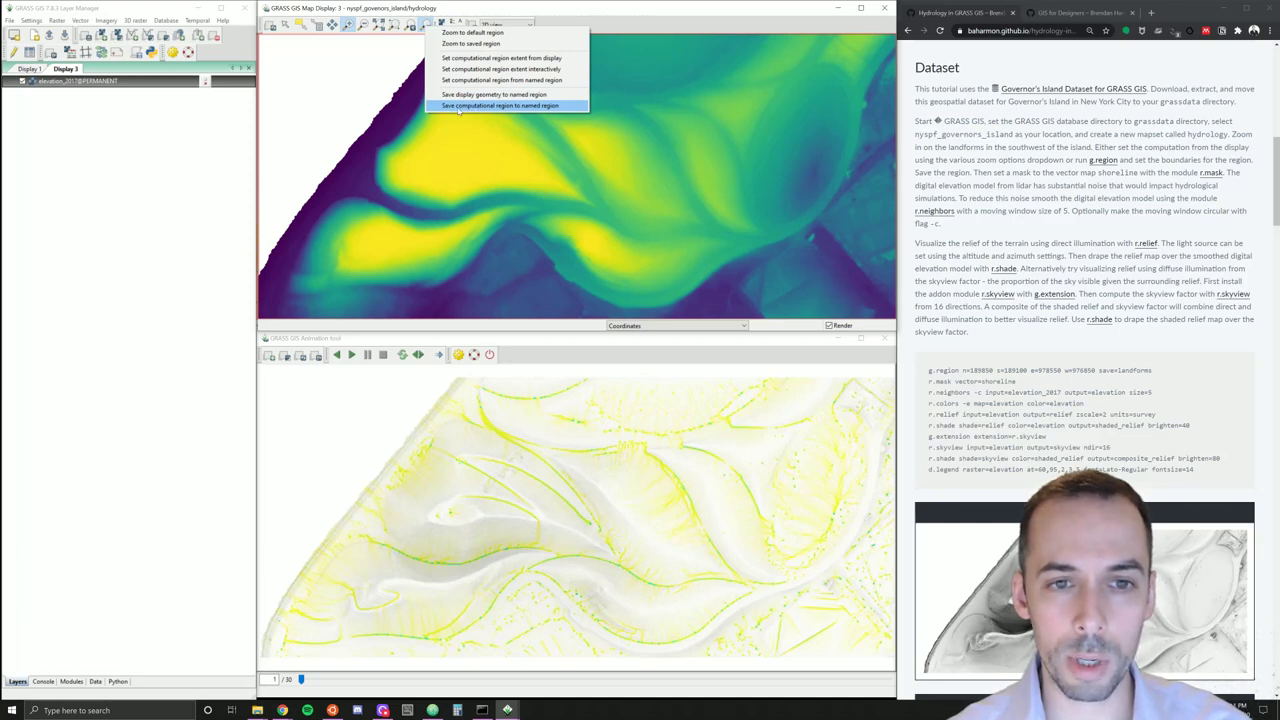
{"action": "left_click", "coordinate": [459, 106]}
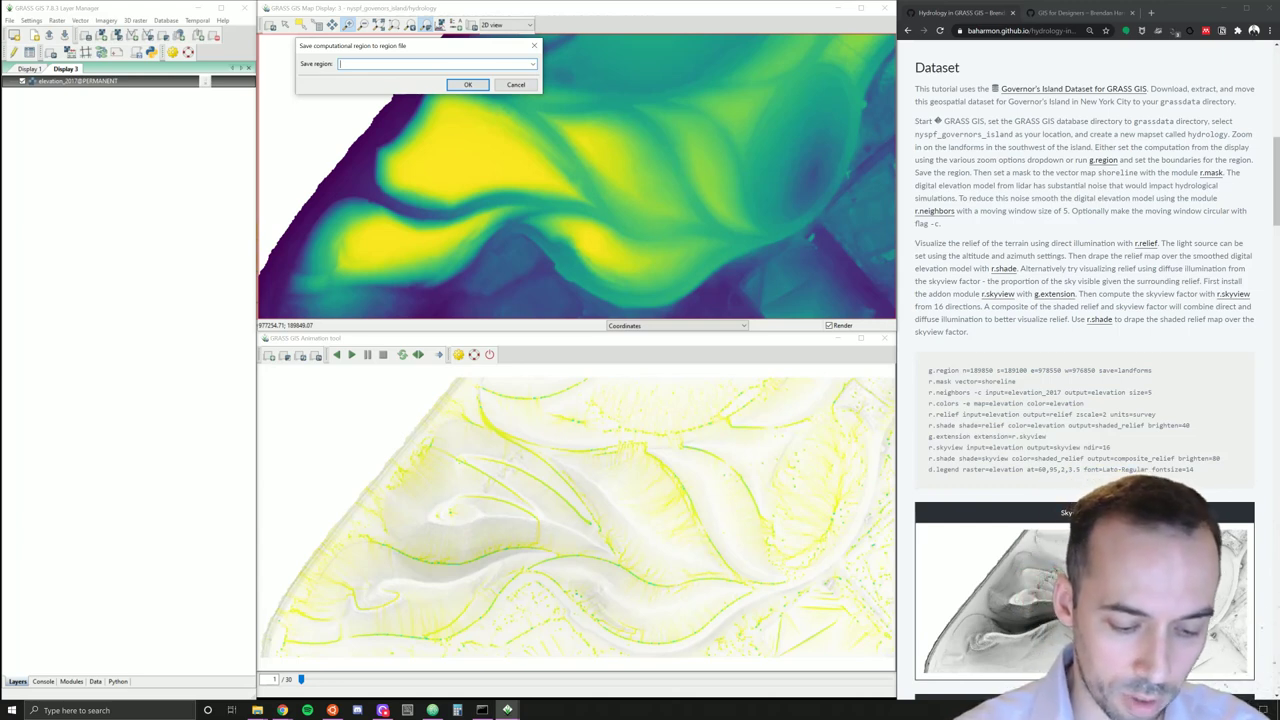
{"action": "type", "text": "landforms"}
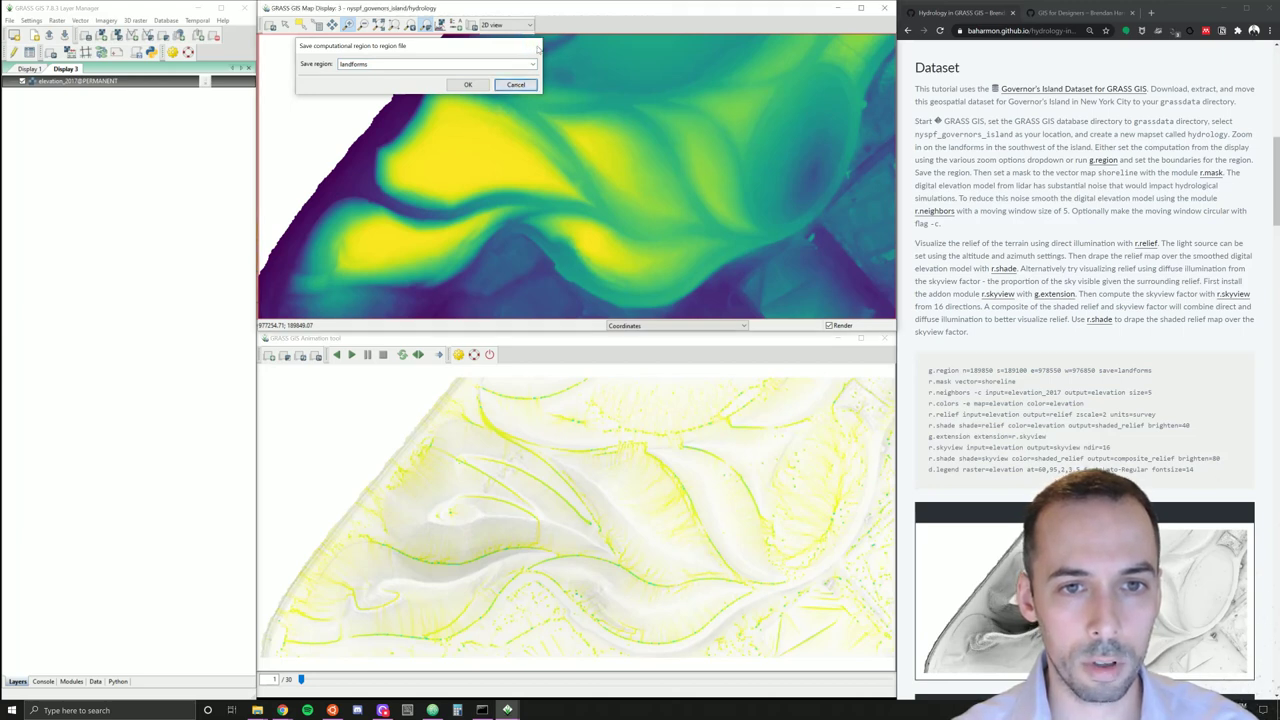
{"action": "left_click", "coordinate": [535, 46]}
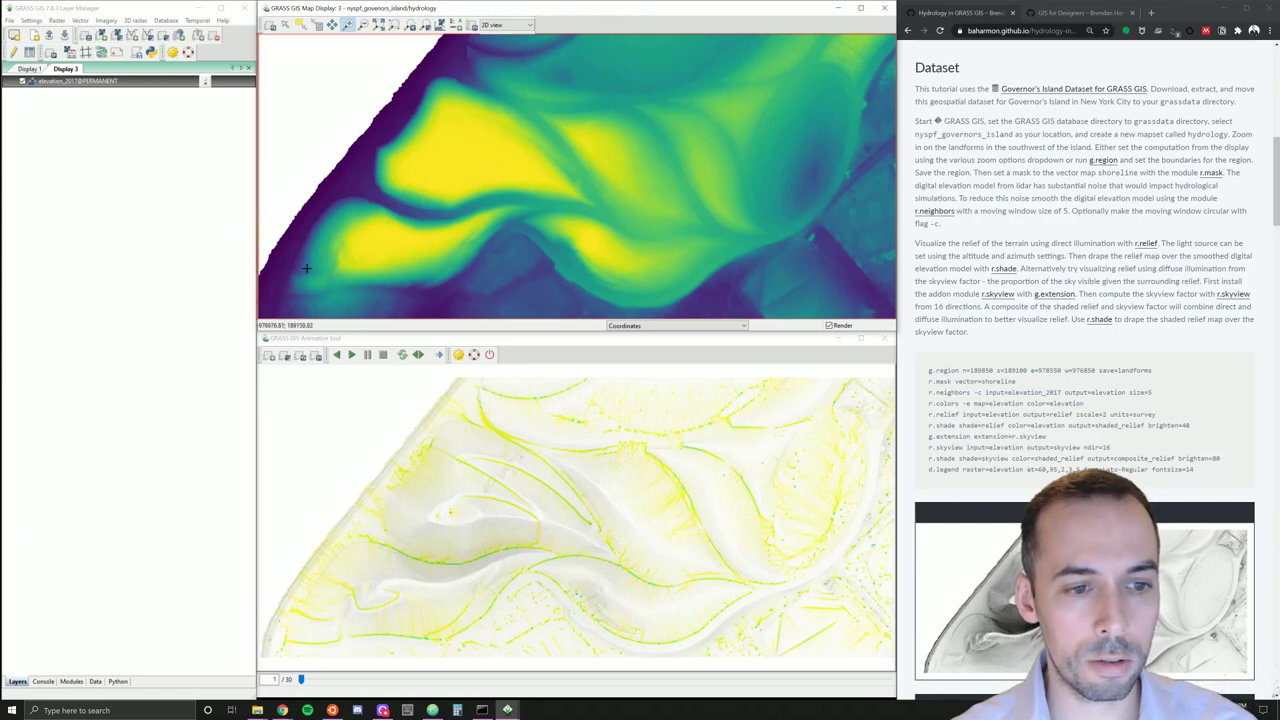
{"action": "left_click", "coordinate": [45, 681]}
Run g.region region=landforms to make the landforms region the active computational region
{"action": "type", "text": "g.region"}
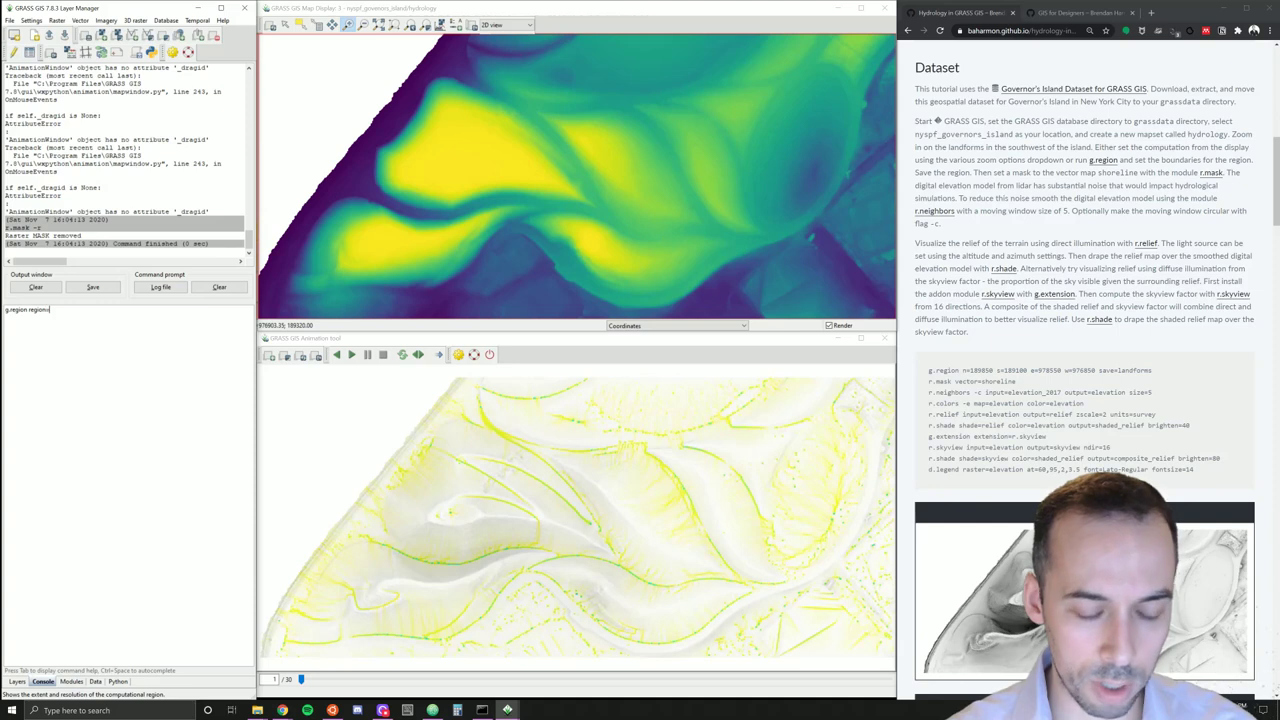
{"action": "type", "text": "region=landforms"}
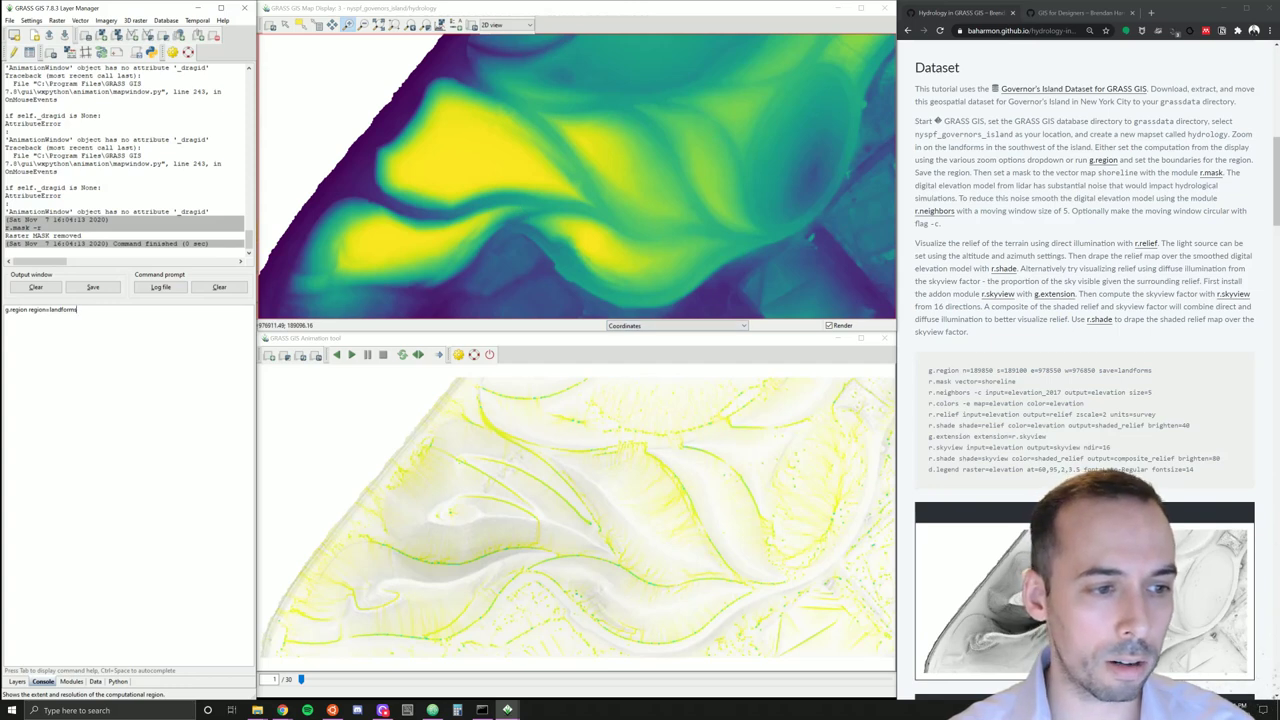
{"action": "key", "text": "Return"}
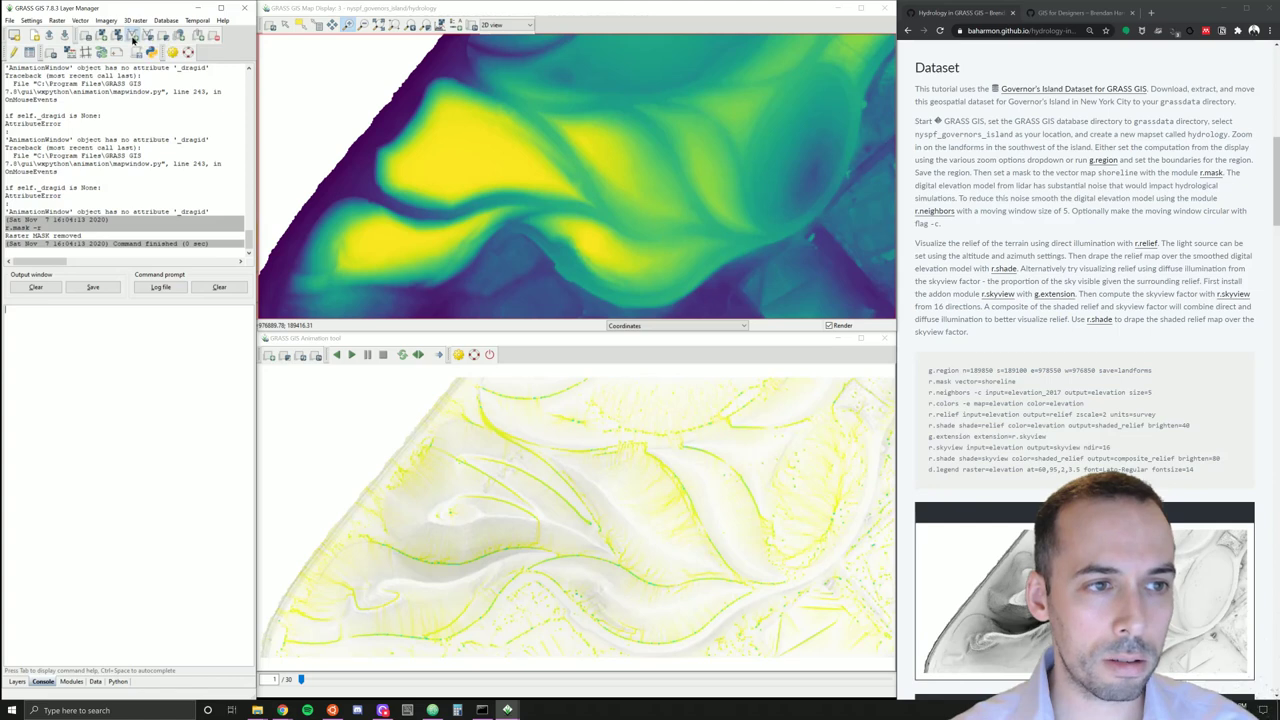
Add the shoreline vector map with d.vect, then uncheck it so elevation shows
{"action": "left_click", "coordinate": [133, 38]}
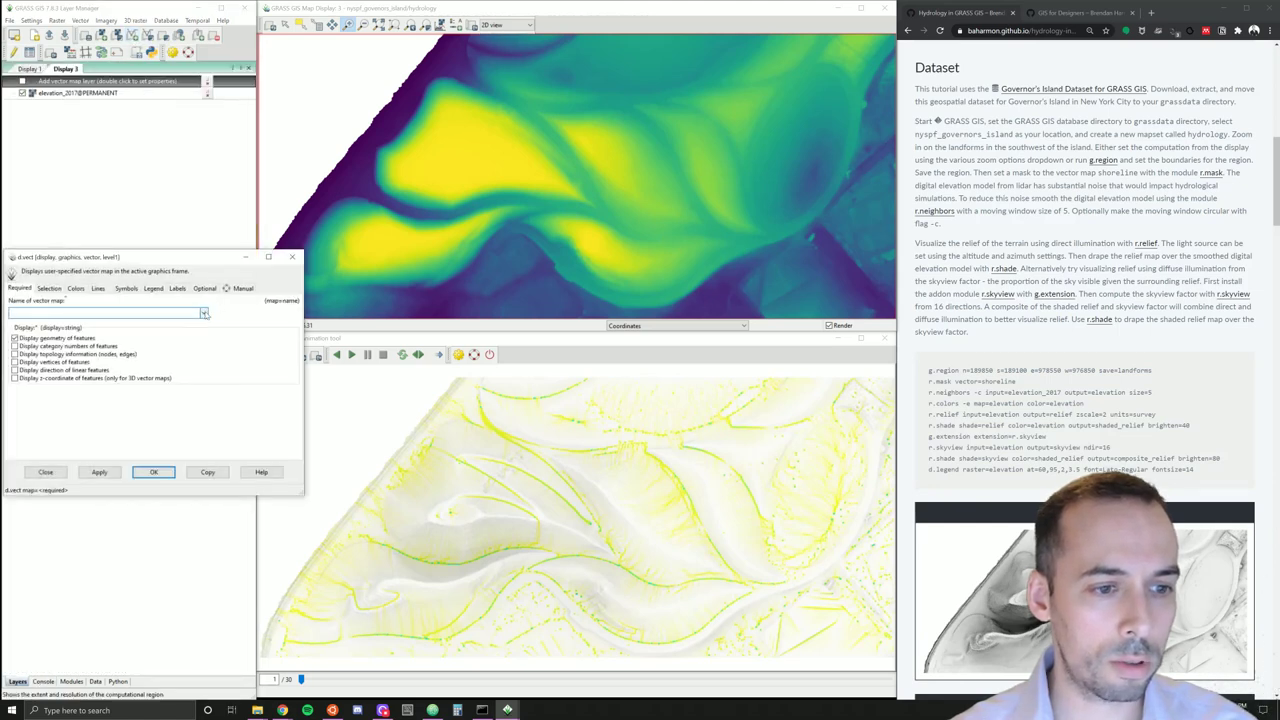
{"action": "left_click", "coordinate": [203, 313]}
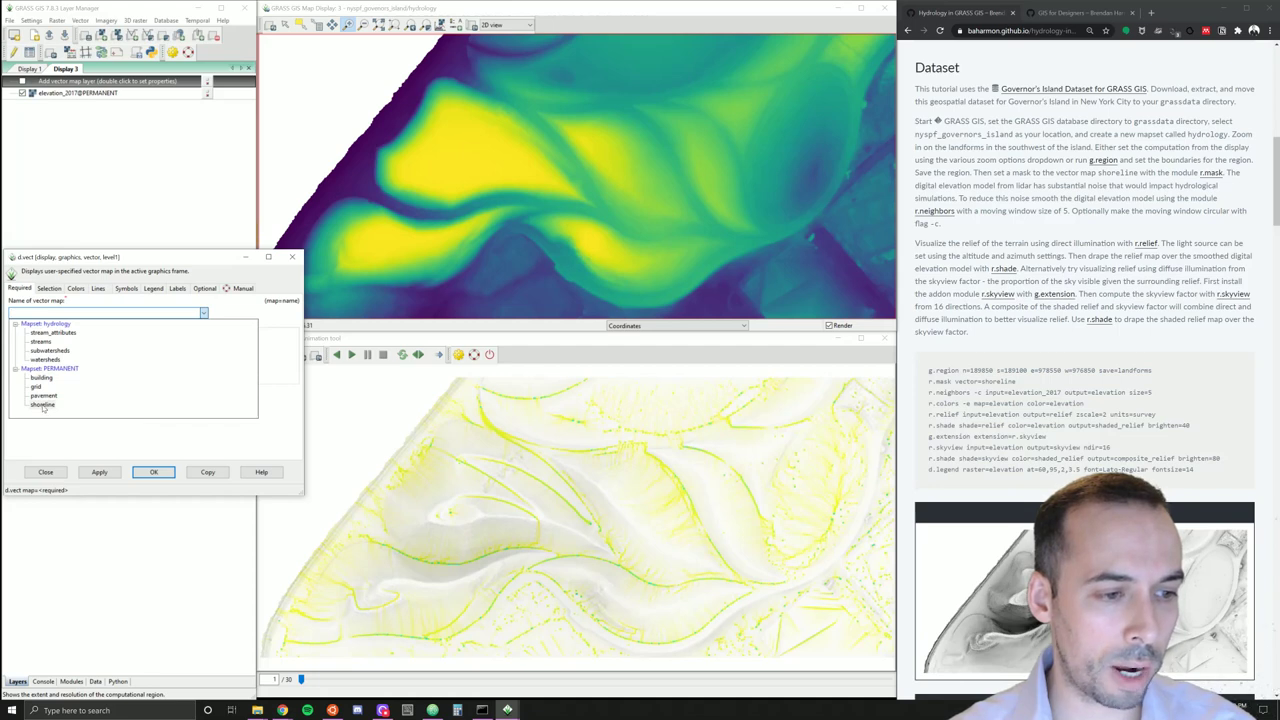
{"action": "left_click", "coordinate": [42, 405]}
{"action": "left_click", "coordinate": [155, 472]}
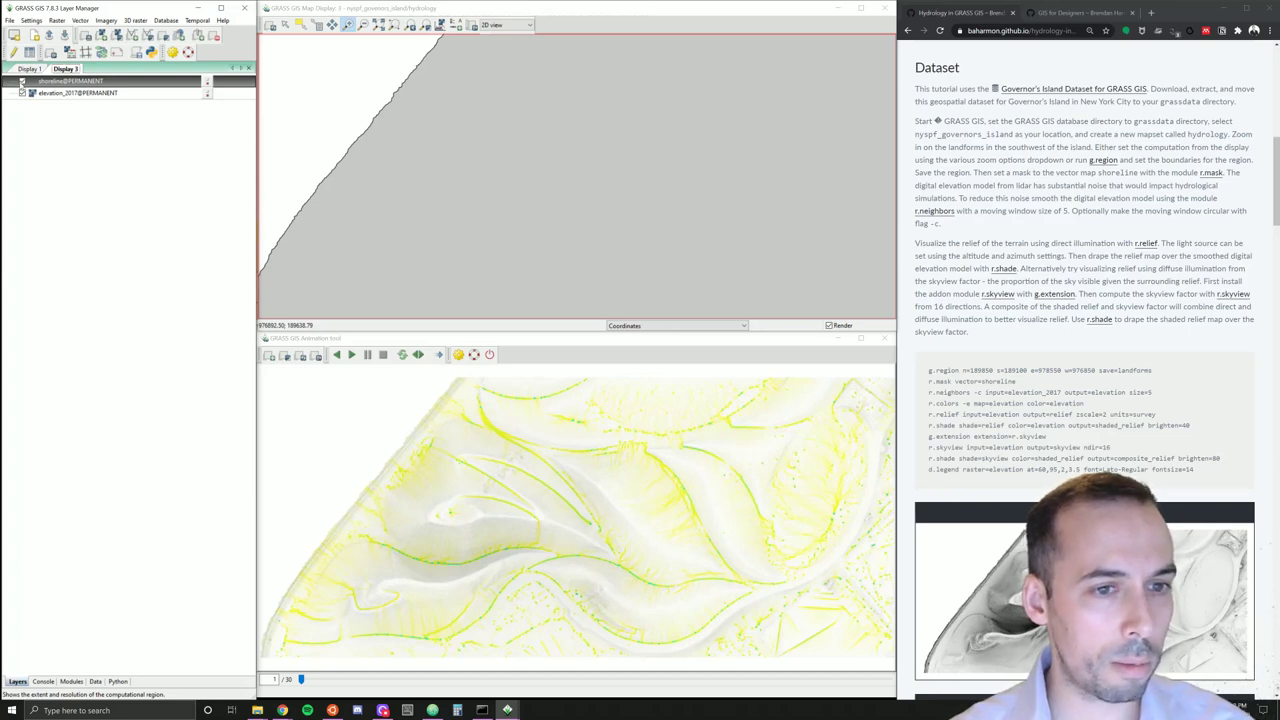
{"action": "left_click", "coordinate": [22, 81]}
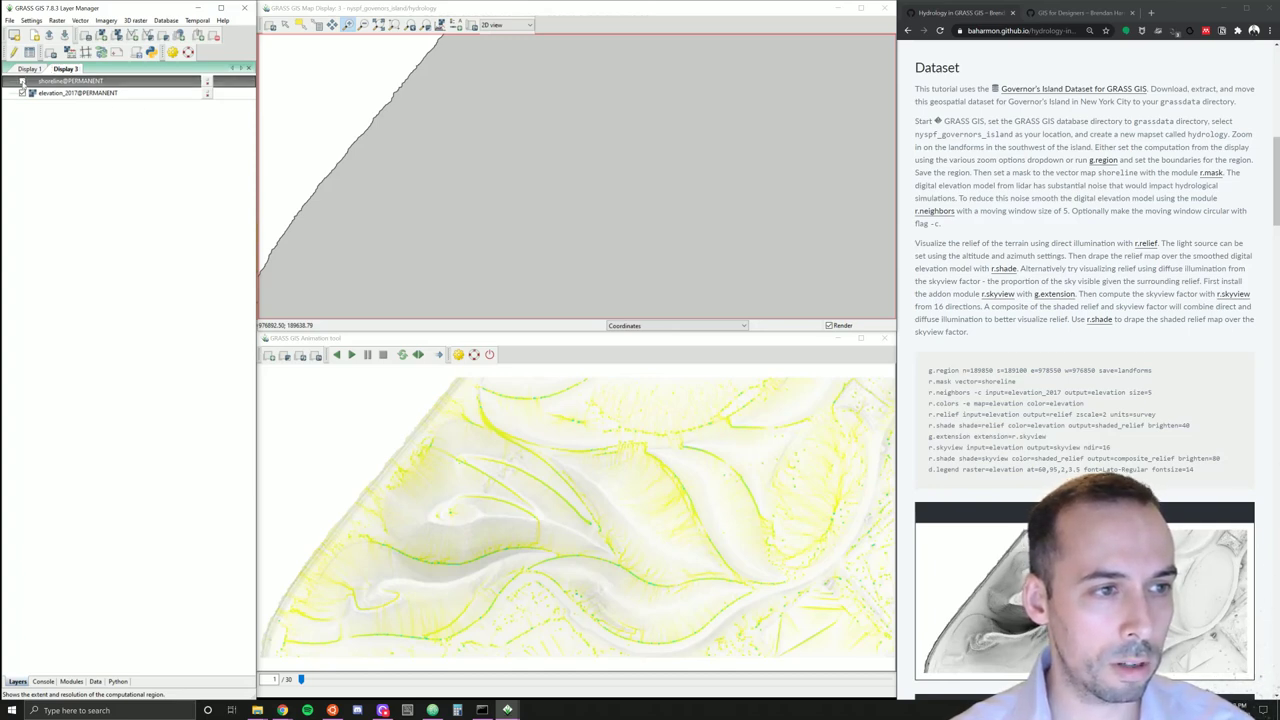
Browse the Modules tree, collapsing Terrain analysis, to select the Mask (r.mask) module
{"action": "left_click", "coordinate": [74, 682]}
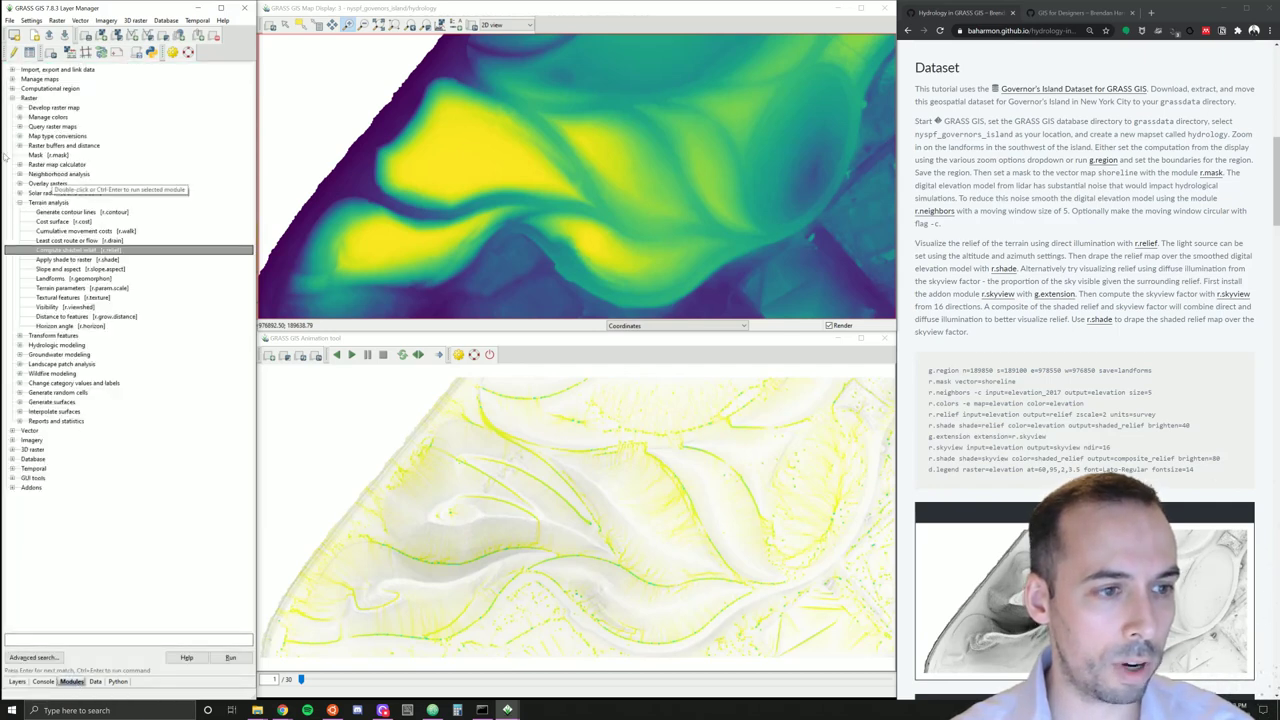
{"action": "left_click", "coordinate": [17, 202]}
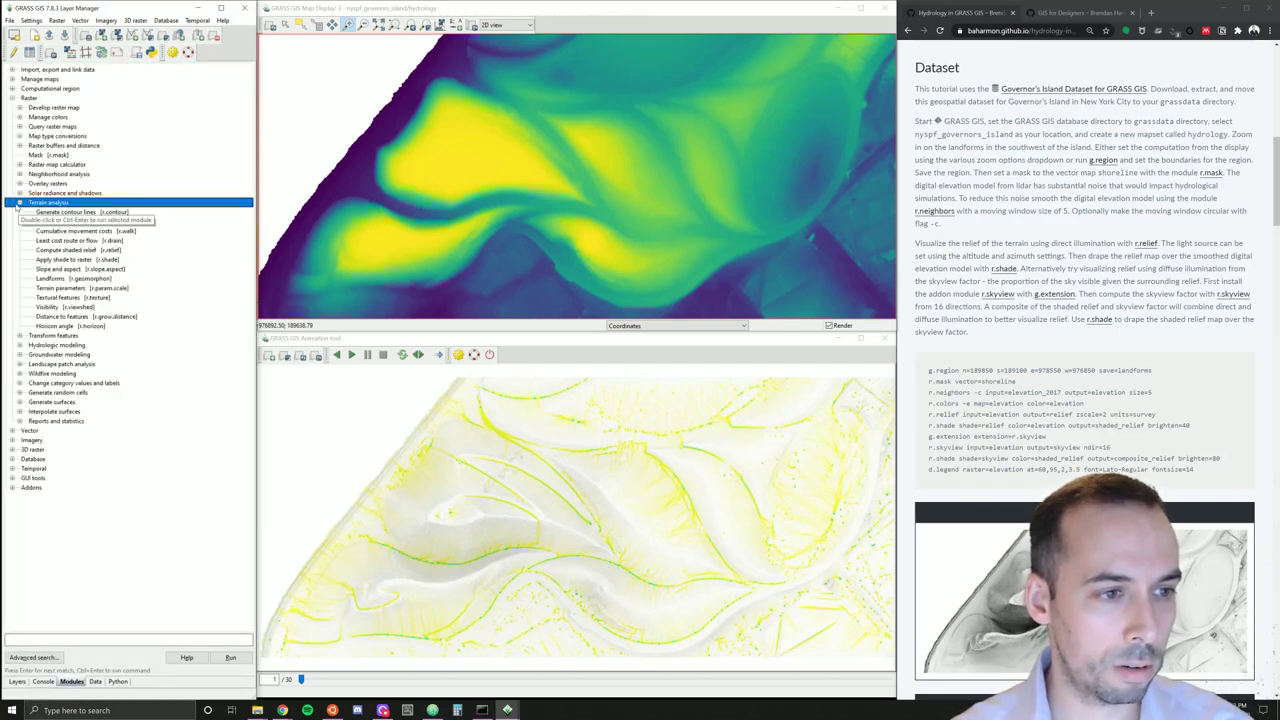
{"action": "left_click", "coordinate": [17, 203]}
{"action": "left_click", "coordinate": [49, 156]}
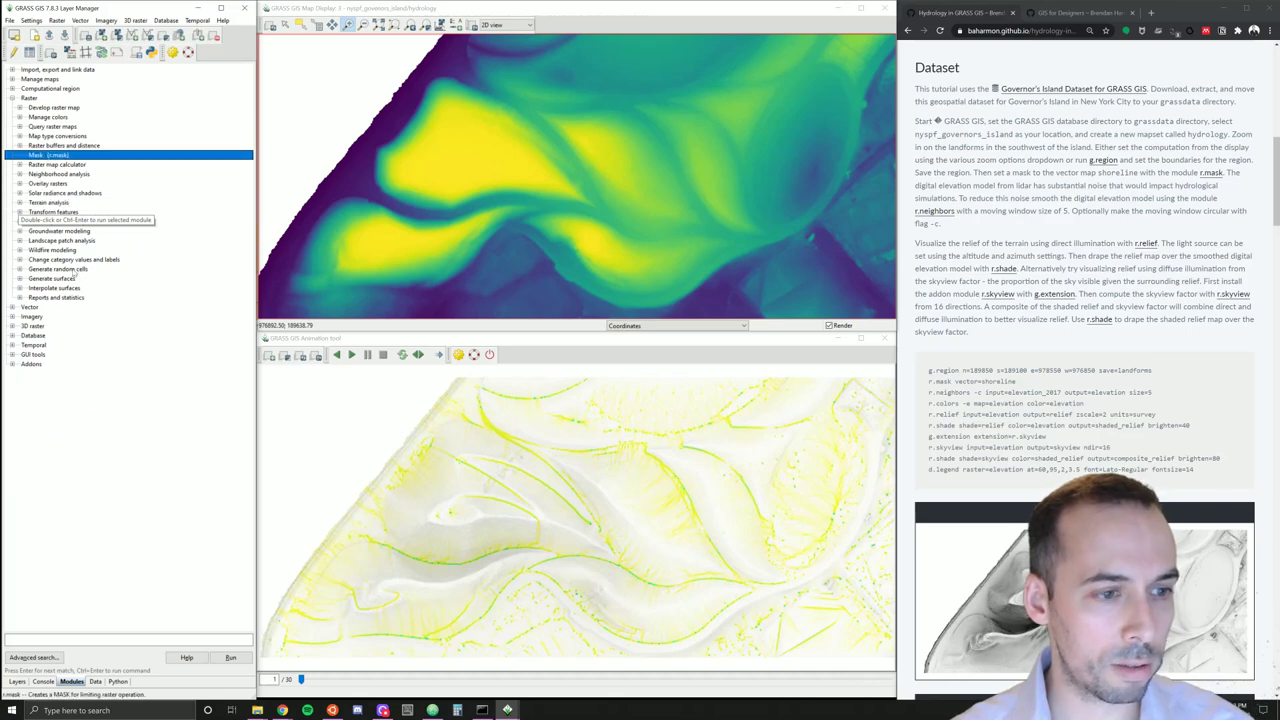
Create a raster mask from the shoreline vector map with r.mask
{"action": "double_click", "coordinate": [55, 156]}
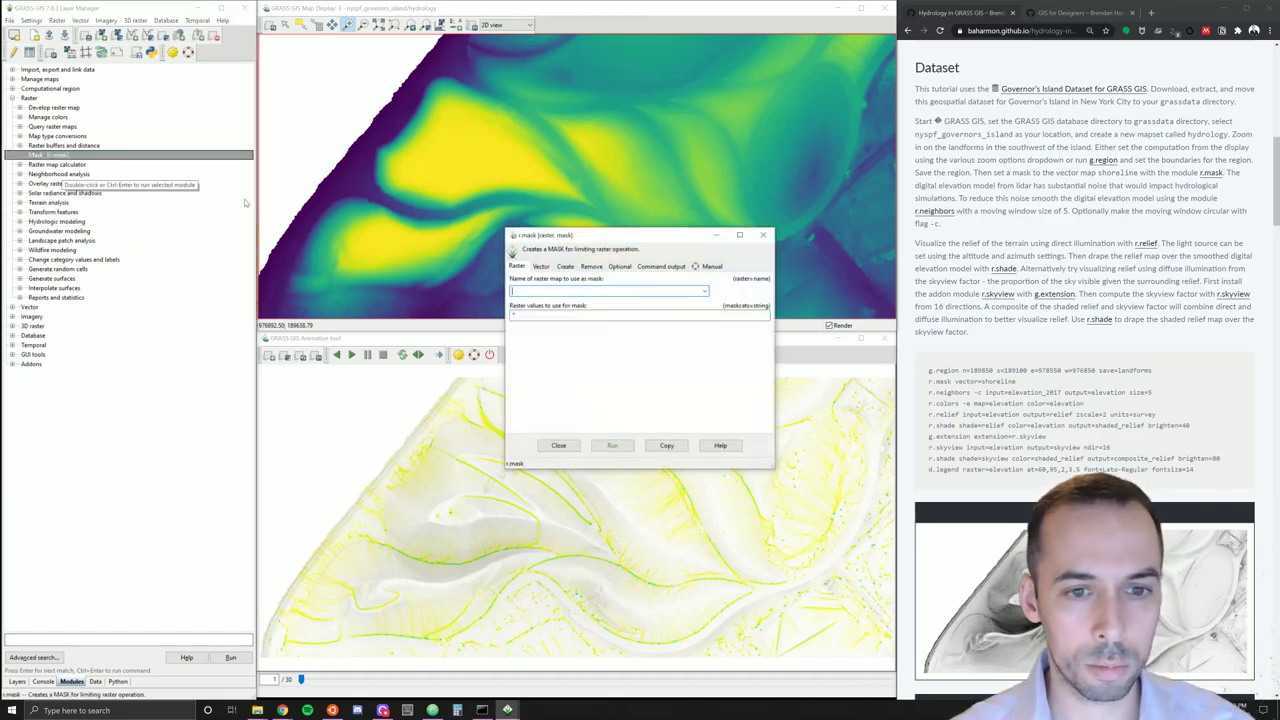
{"action": "left_click", "coordinate": [541, 266]}
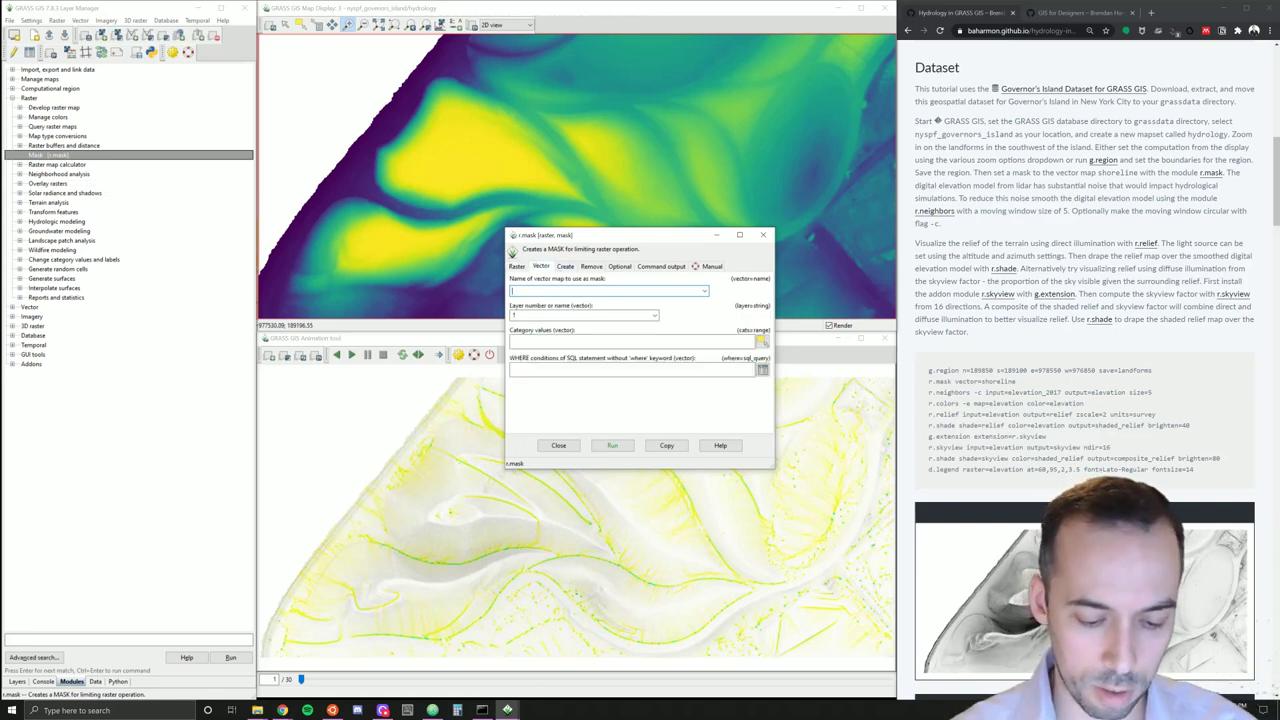
{"action": "left_click", "coordinate": [704, 291]}
{"action": "left_click", "coordinate": [544, 391]}
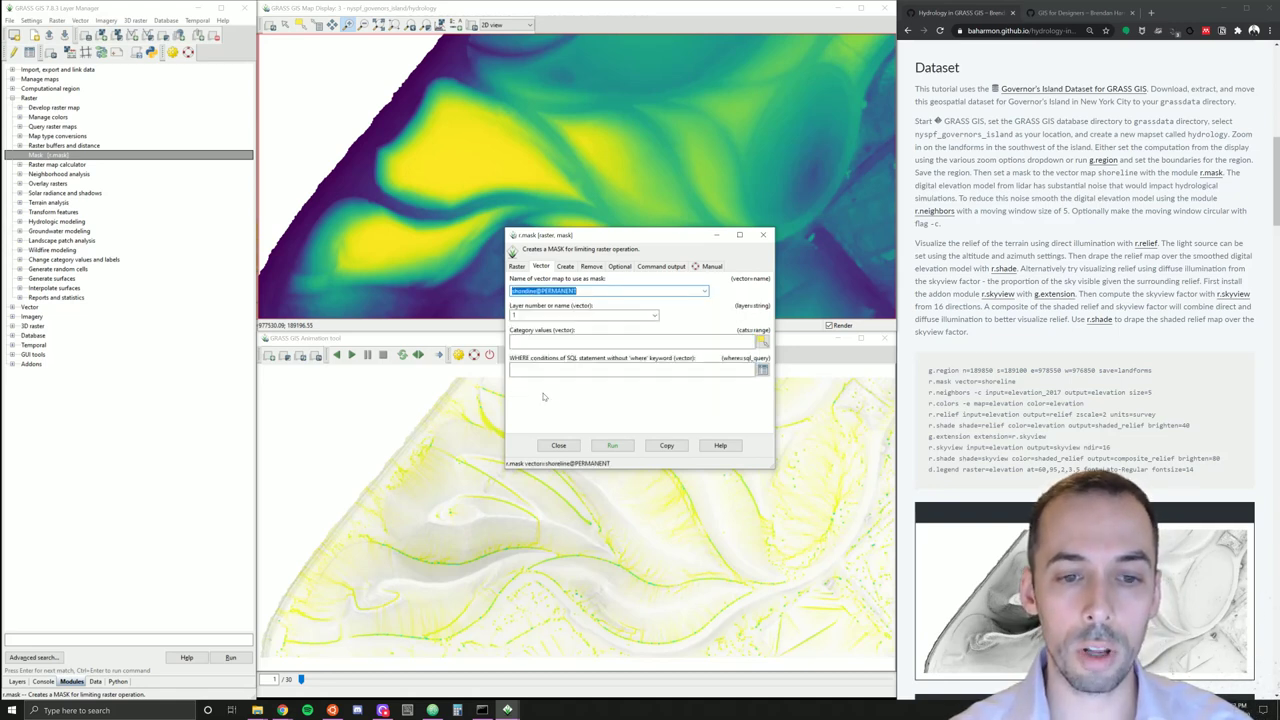
{"action": "left_click", "coordinate": [614, 446]}
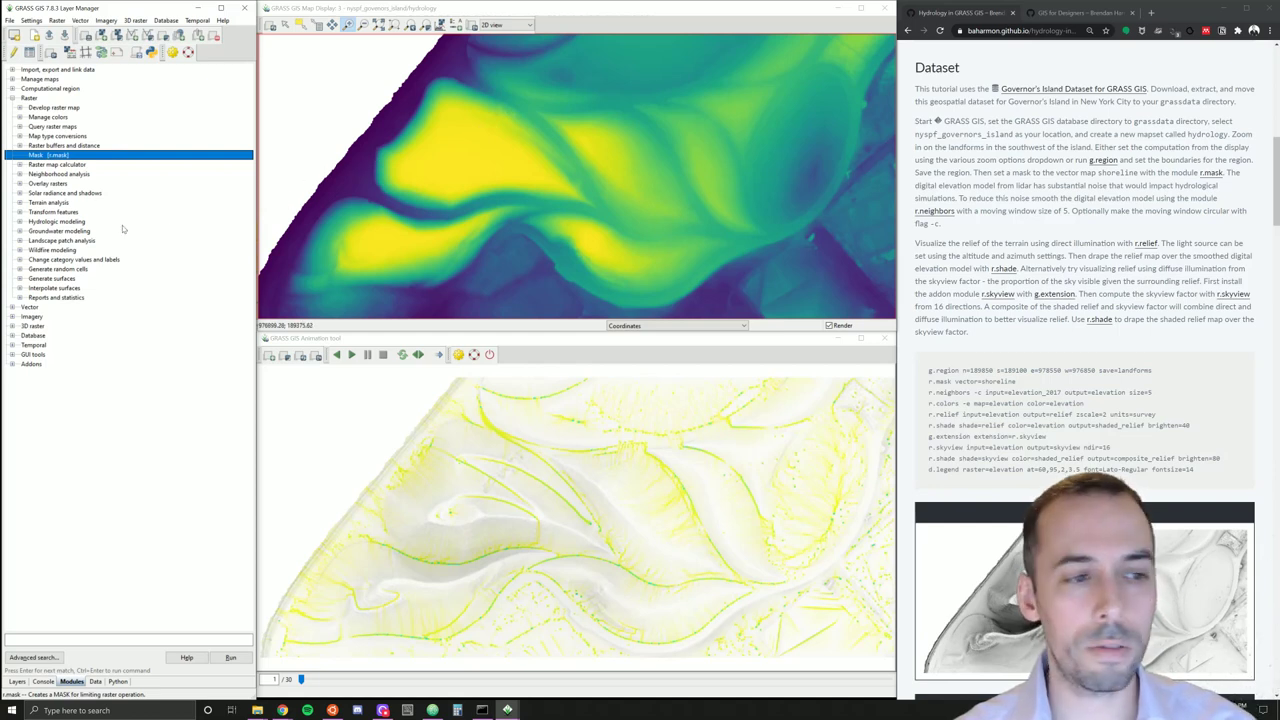
Expand Terrain analysis and launch Compute shaded relief (r.relief)
{"action": "left_click", "coordinate": [19, 203]}
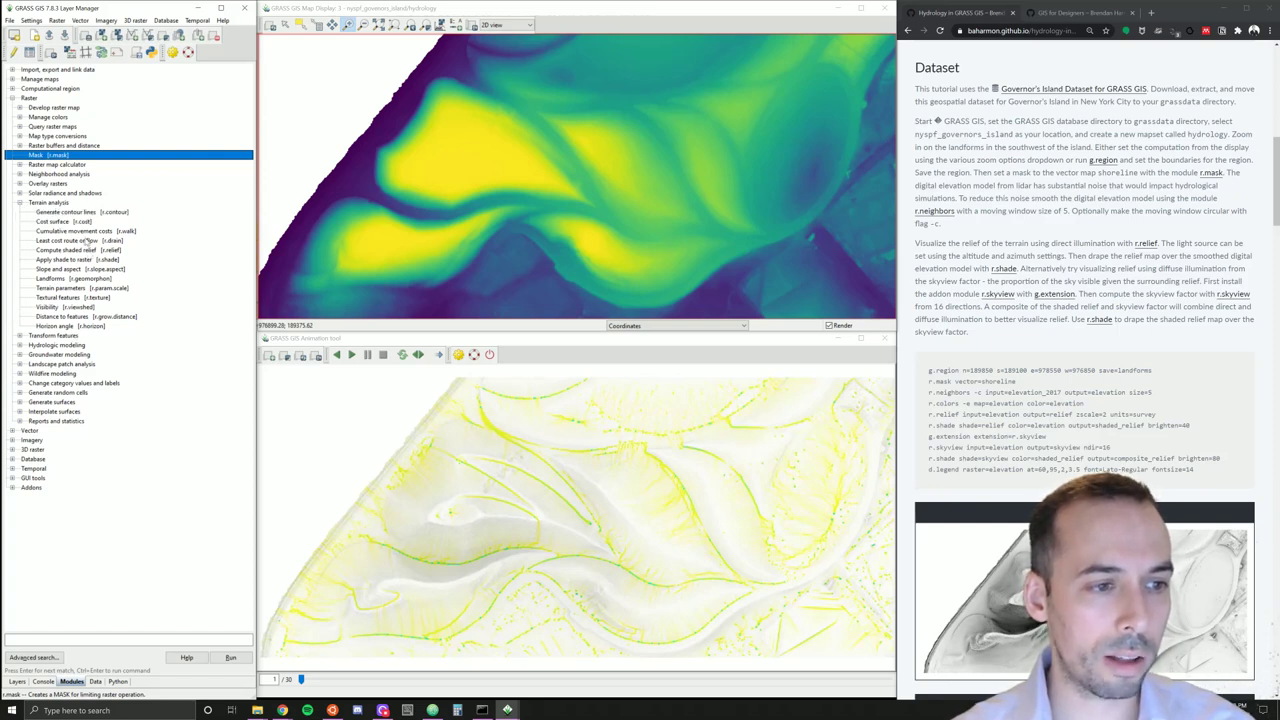
{"action": "left_click", "coordinate": [93, 251]}
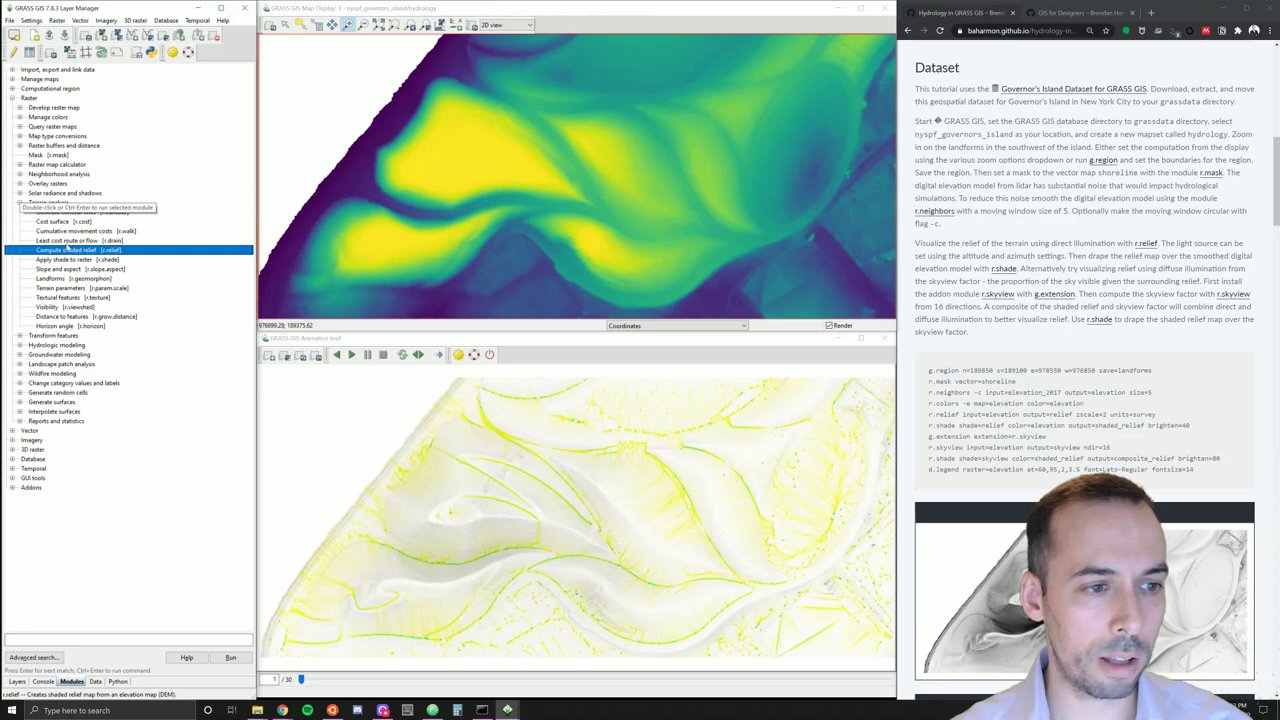
{"action": "double_click", "coordinate": [68, 252]}
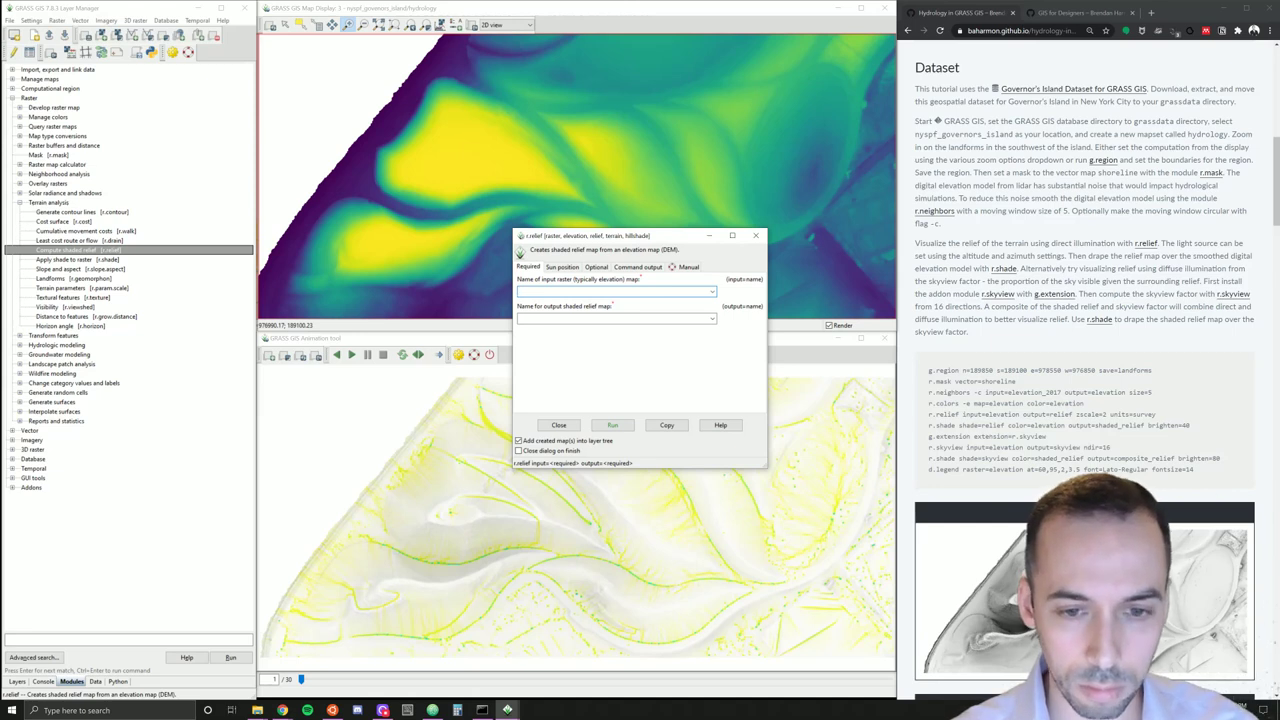
Set r.relief input to elevation_2017 and output to relief_2017
{"action": "type", "text": "eleva"}
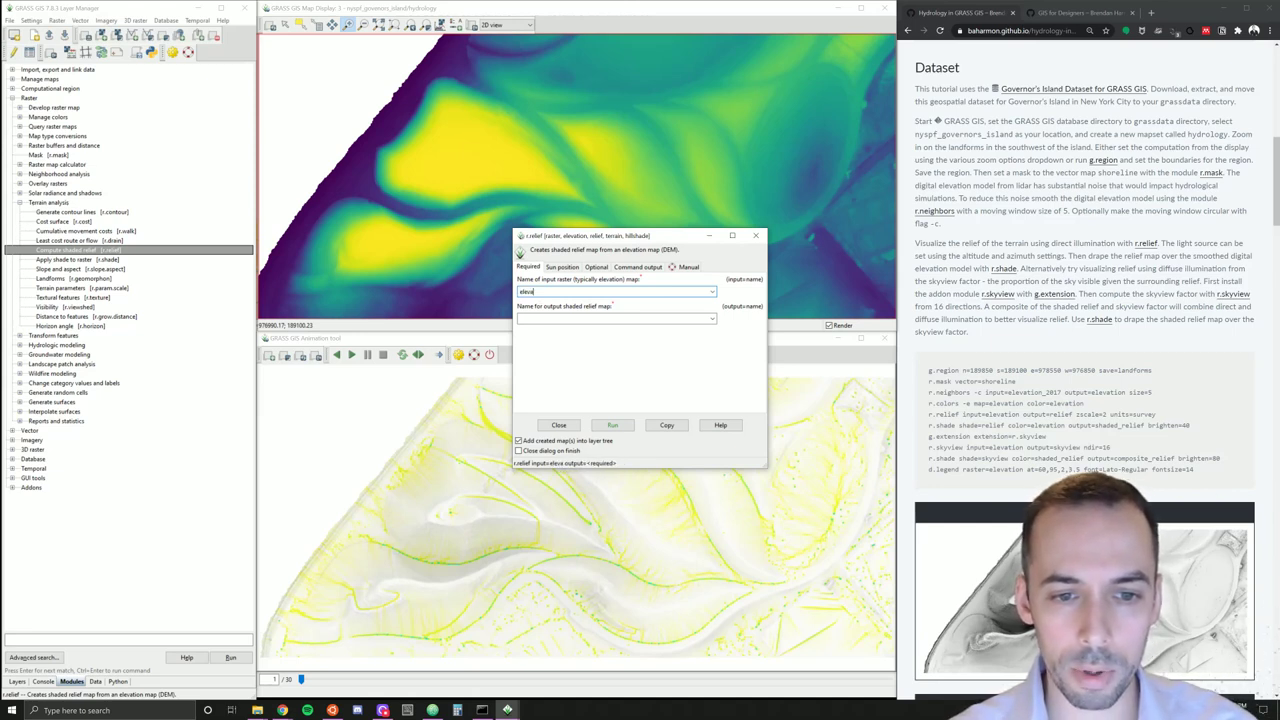
{"action": "type", "text": "tion_2017 output="}
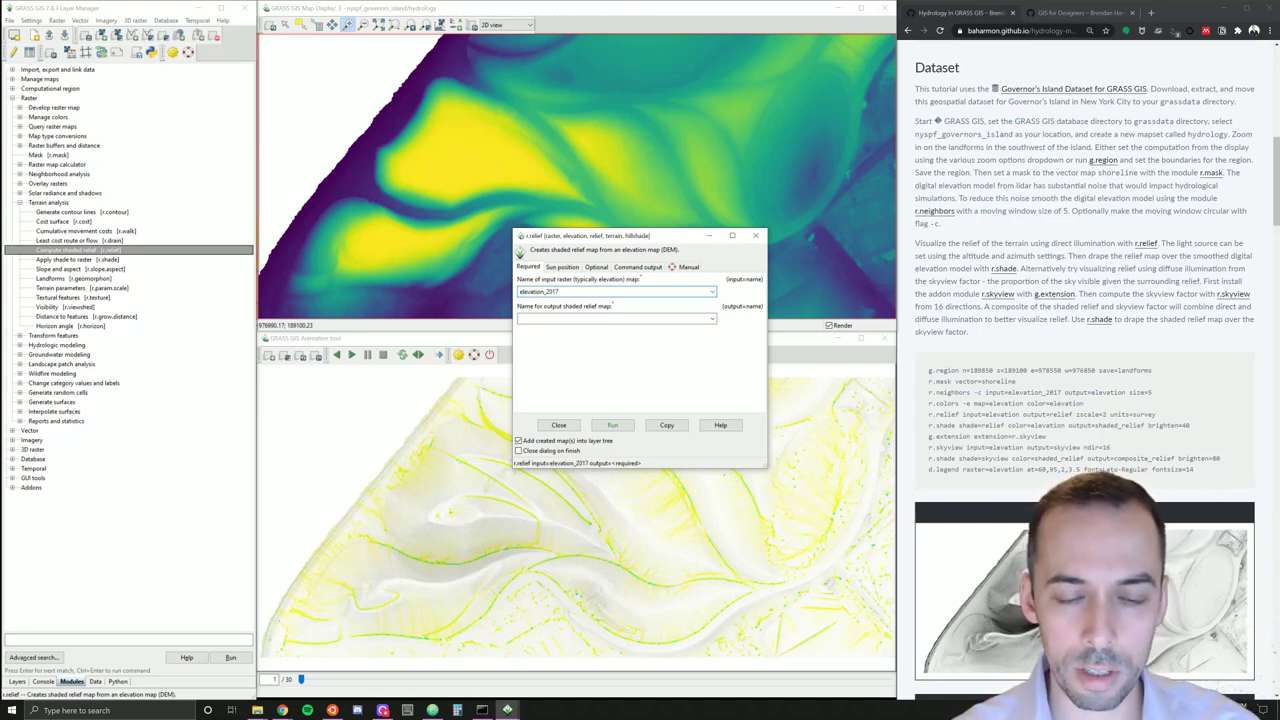
{"action": "type", "text": "relief"}
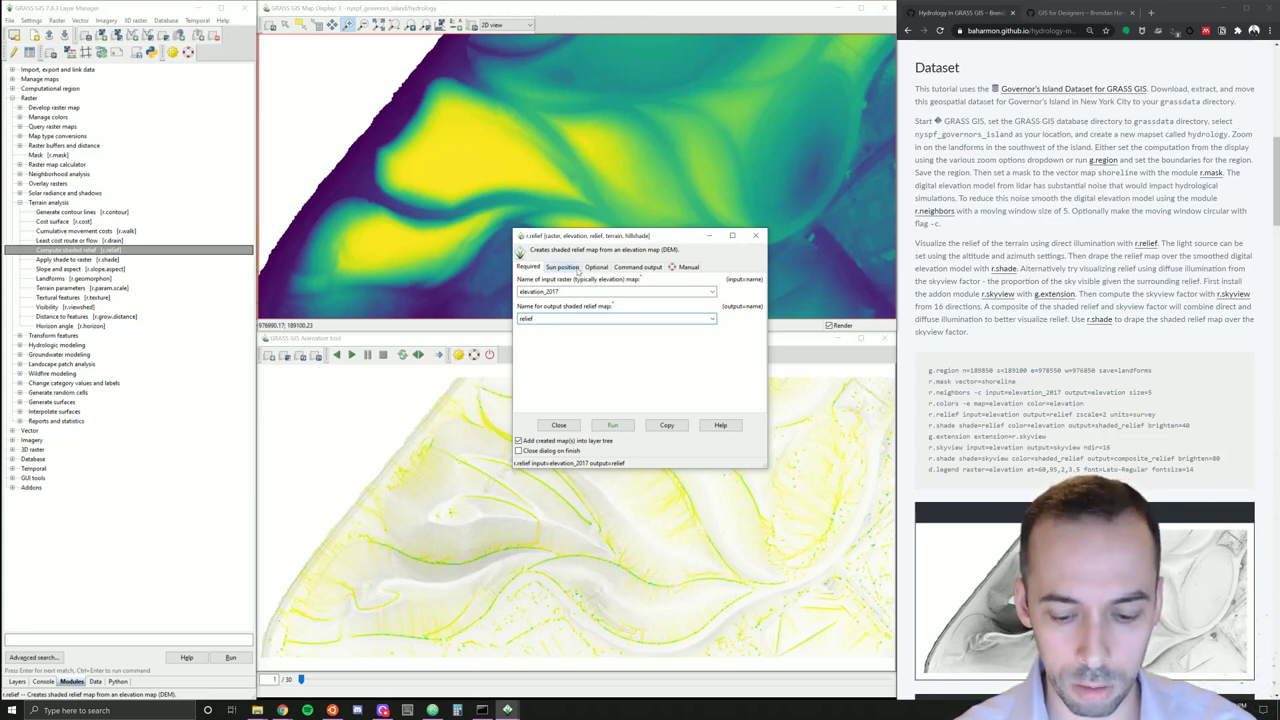
{"action": "type", "text": "01"}
{"action": "key", "text": "BackSpace"}
{"action": "key", "text": "BackSpace"}
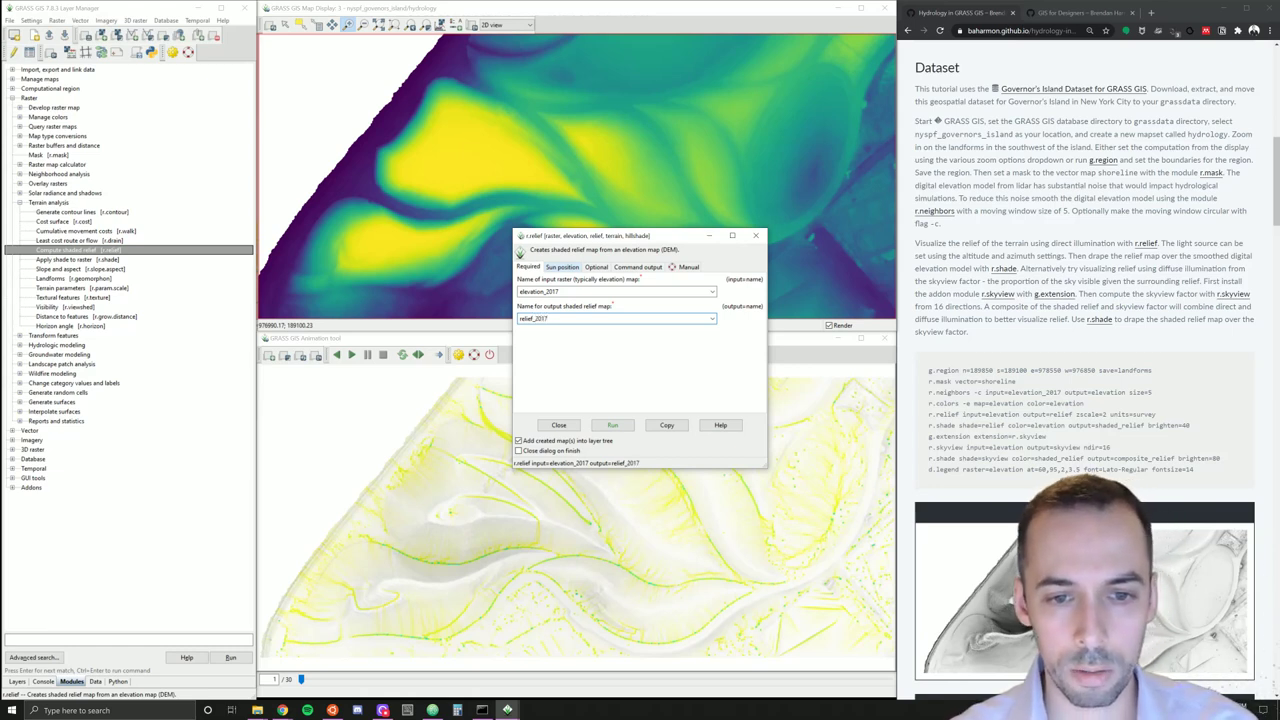
Set elevation units to survey, allow overwriting, and run r.relief
{"action": "left_click", "coordinate": [597, 267]}
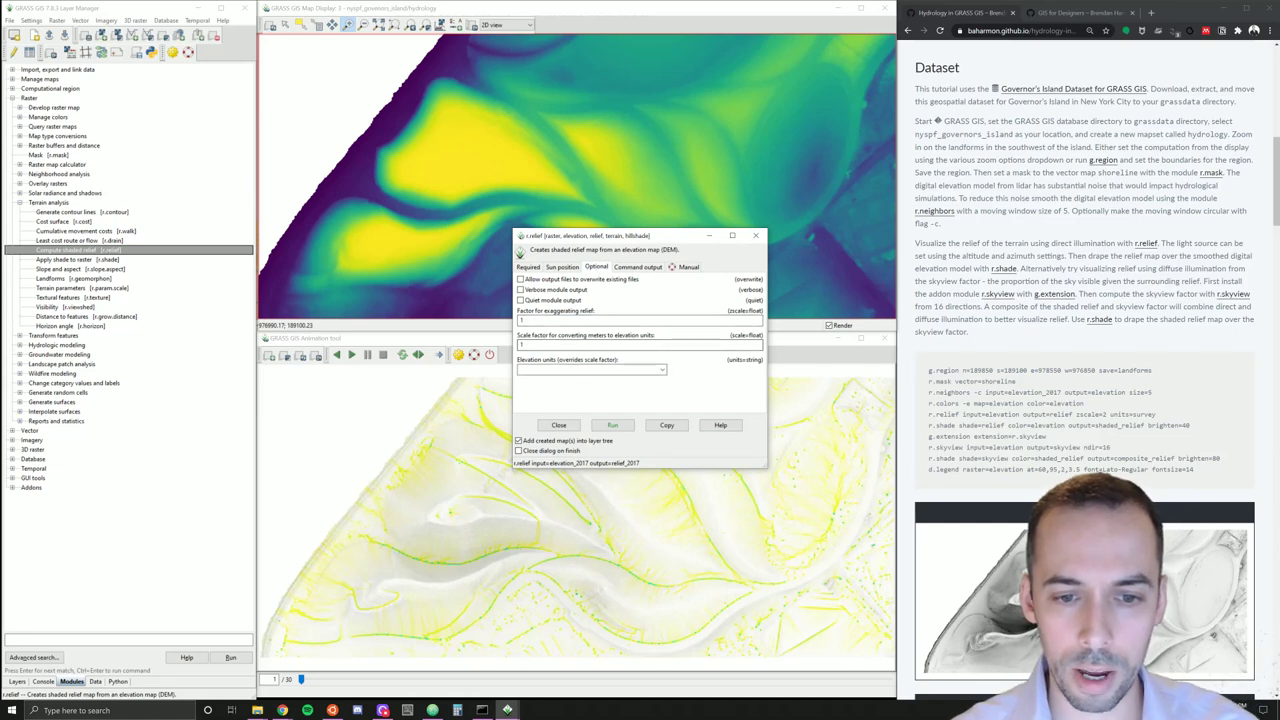
{"action": "left_click", "coordinate": [664, 370]}
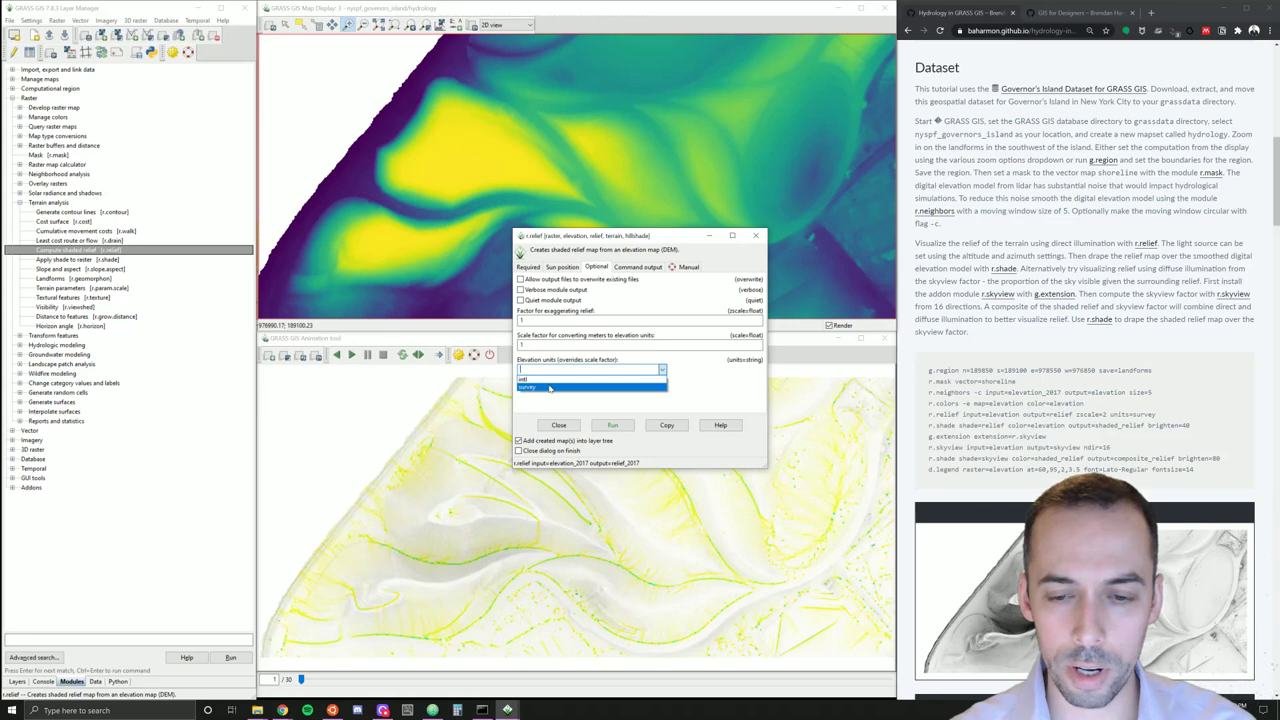
{"action": "left_click", "coordinate": [549, 388]}
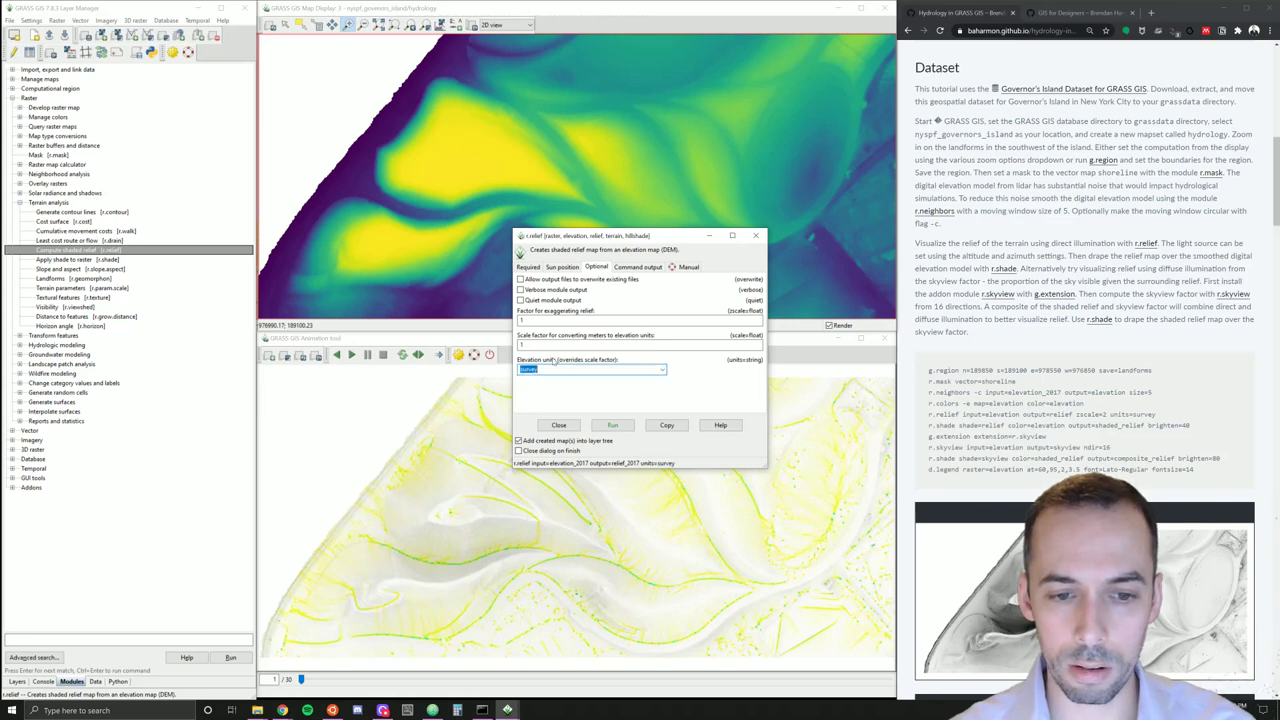
{"action": "left_click", "coordinate": [616, 427]}
{"action": "left_click", "coordinate": [597, 268]}
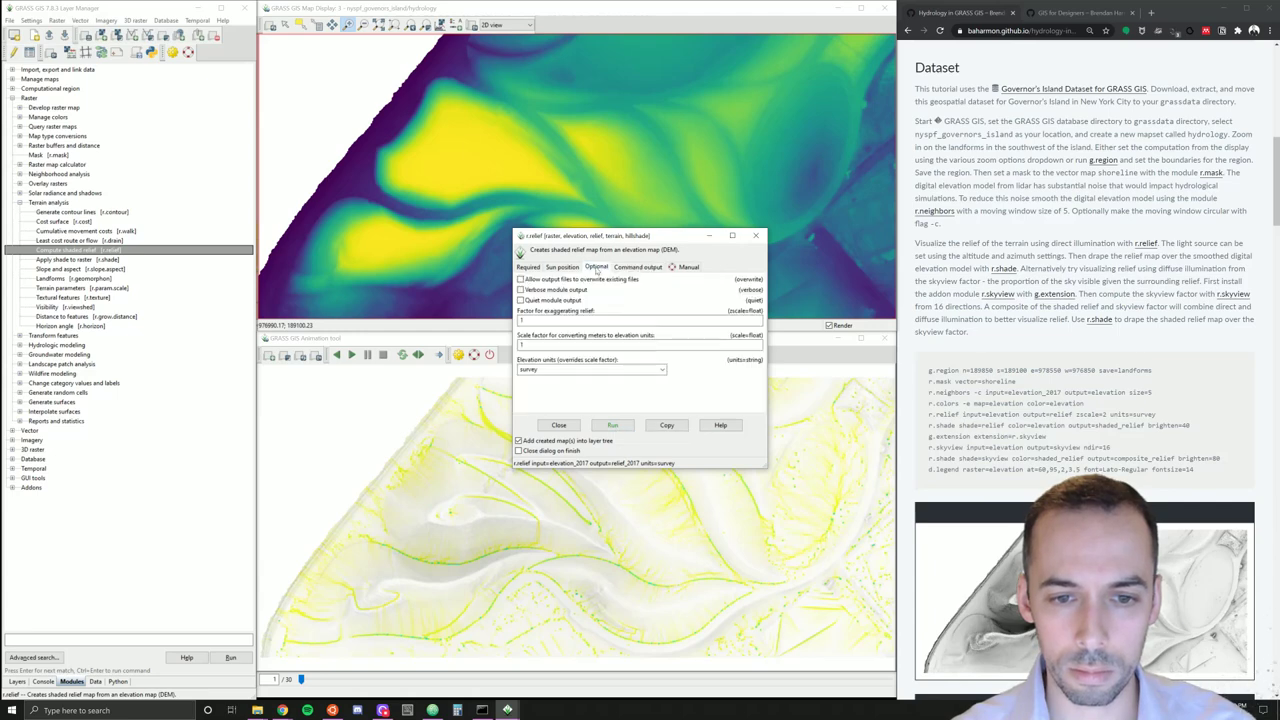
{"action": "left_click", "coordinate": [572, 283]}
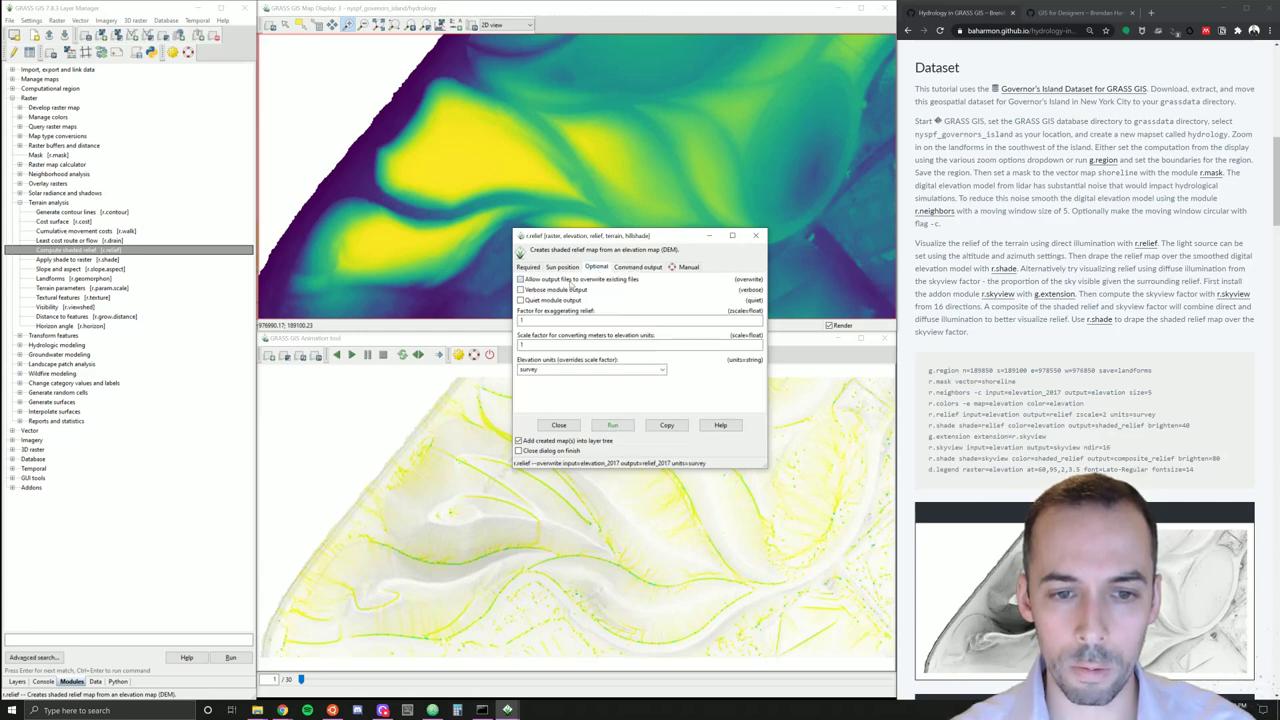
{"action": "left_click", "coordinate": [612, 427]}
Rerun r.relief with the relief exaggeration factor set to 2
{"action": "left_click_drag", "start_coordinate": [626, 240], "coordinate": [542, 328]}
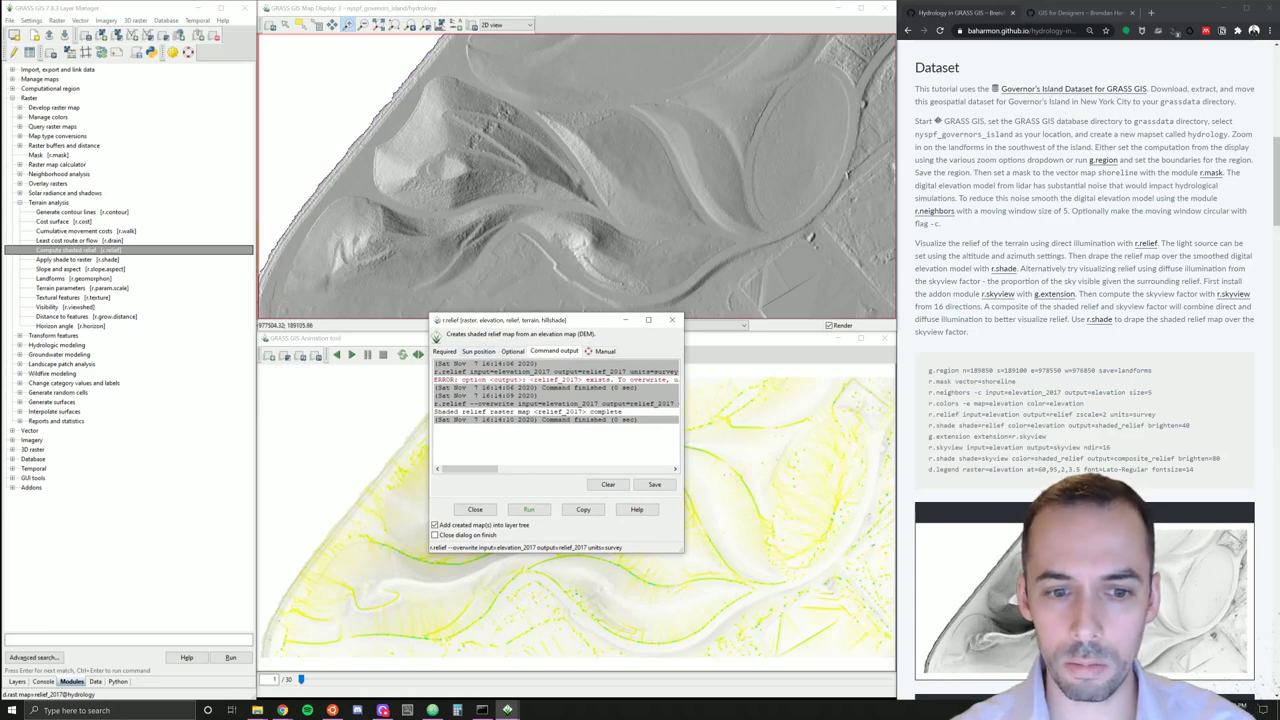
{"action": "left_click", "coordinate": [512, 351]}
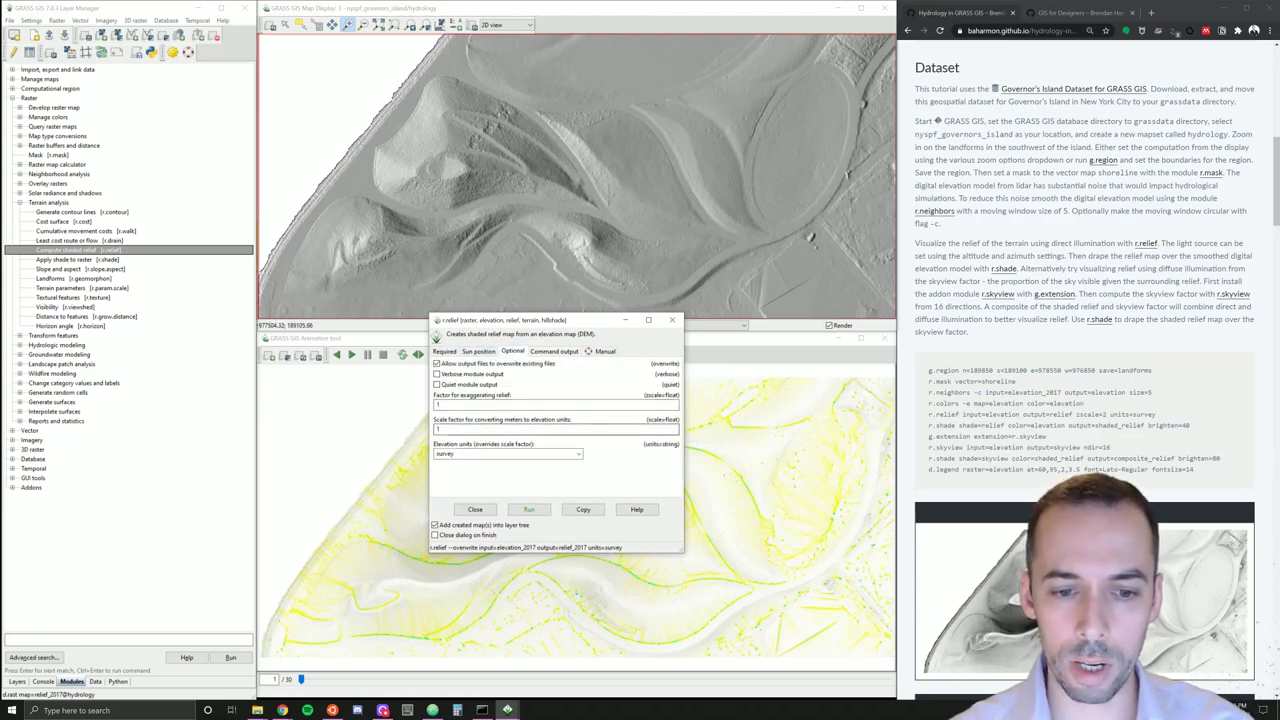
{"action": "double_click", "coordinate": [438, 403]}
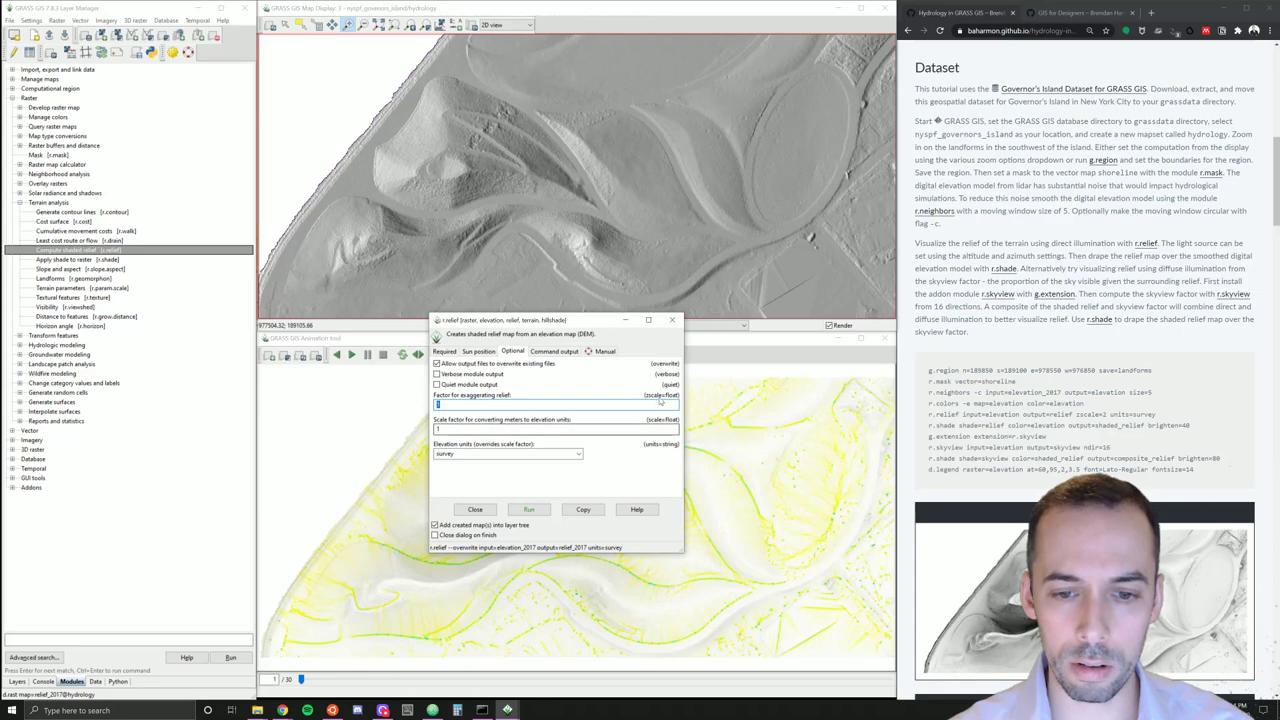
{"action": "type", "text": "2"}
{"action": "left_click", "coordinate": [538, 512]}
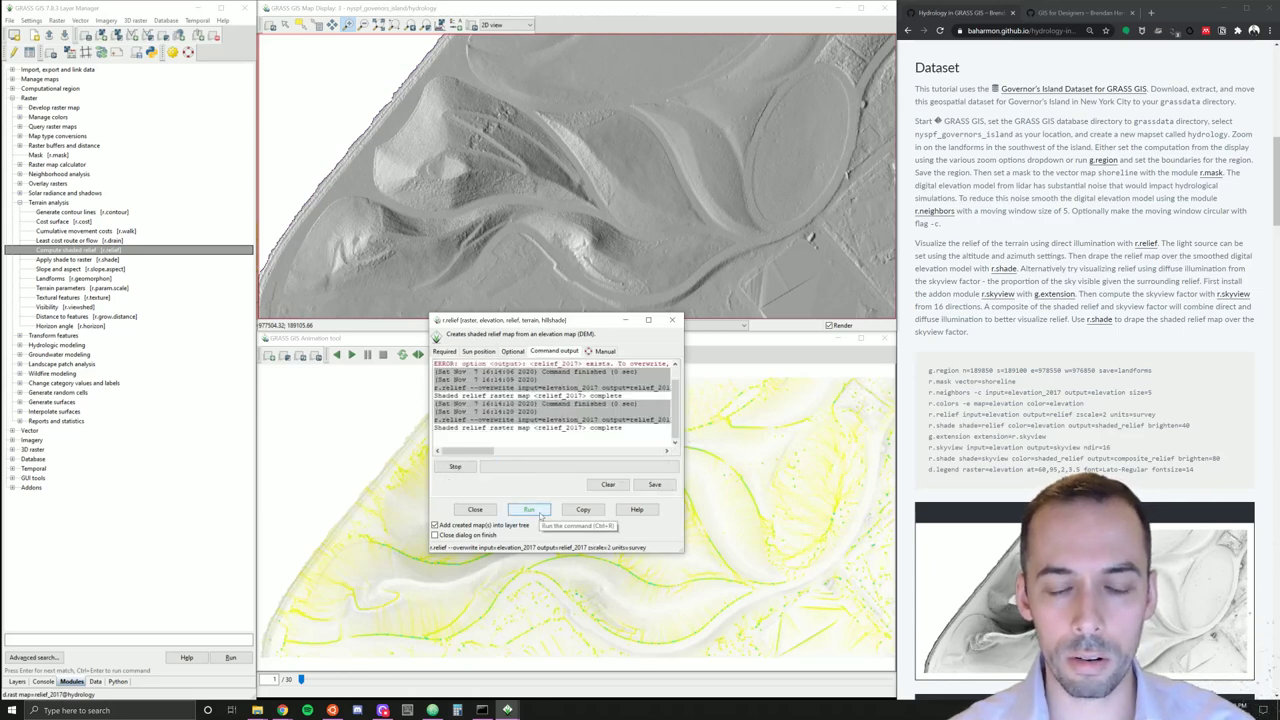
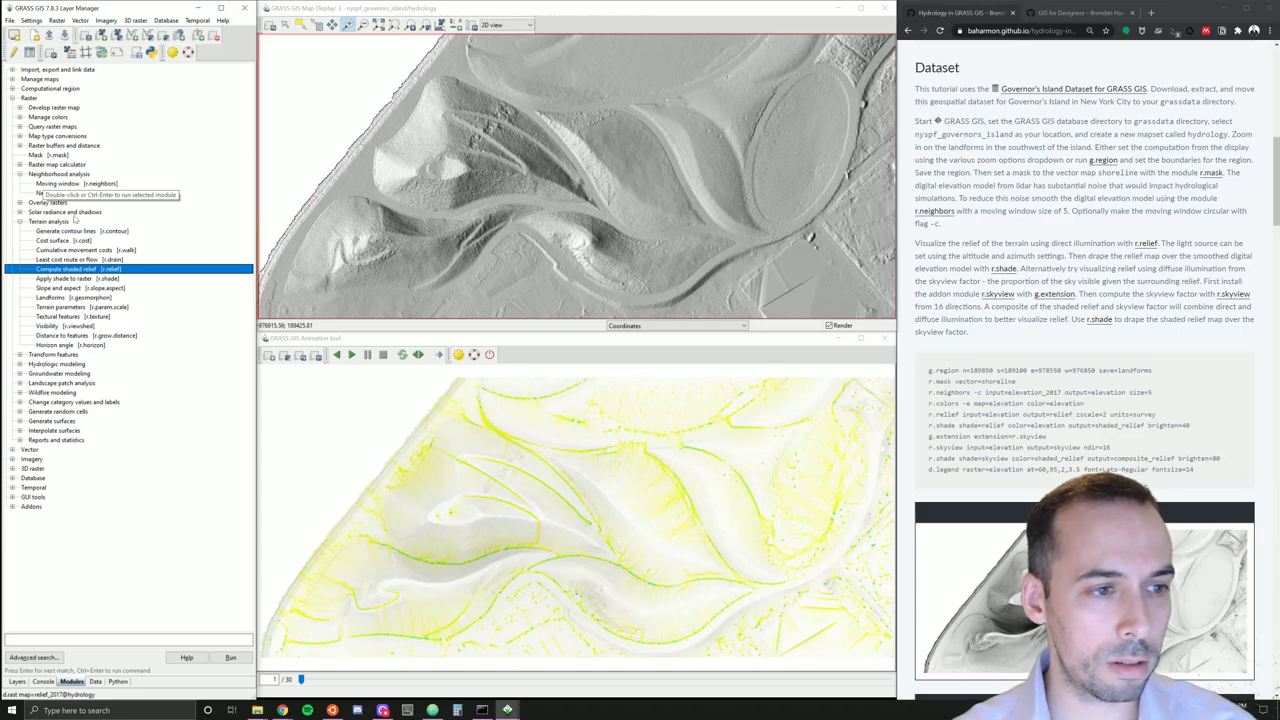
Open the r.neighbors moving-window tool with input elevation_2017 and output map name elevation
{"action": "left_click", "coordinate": [47, 184]}
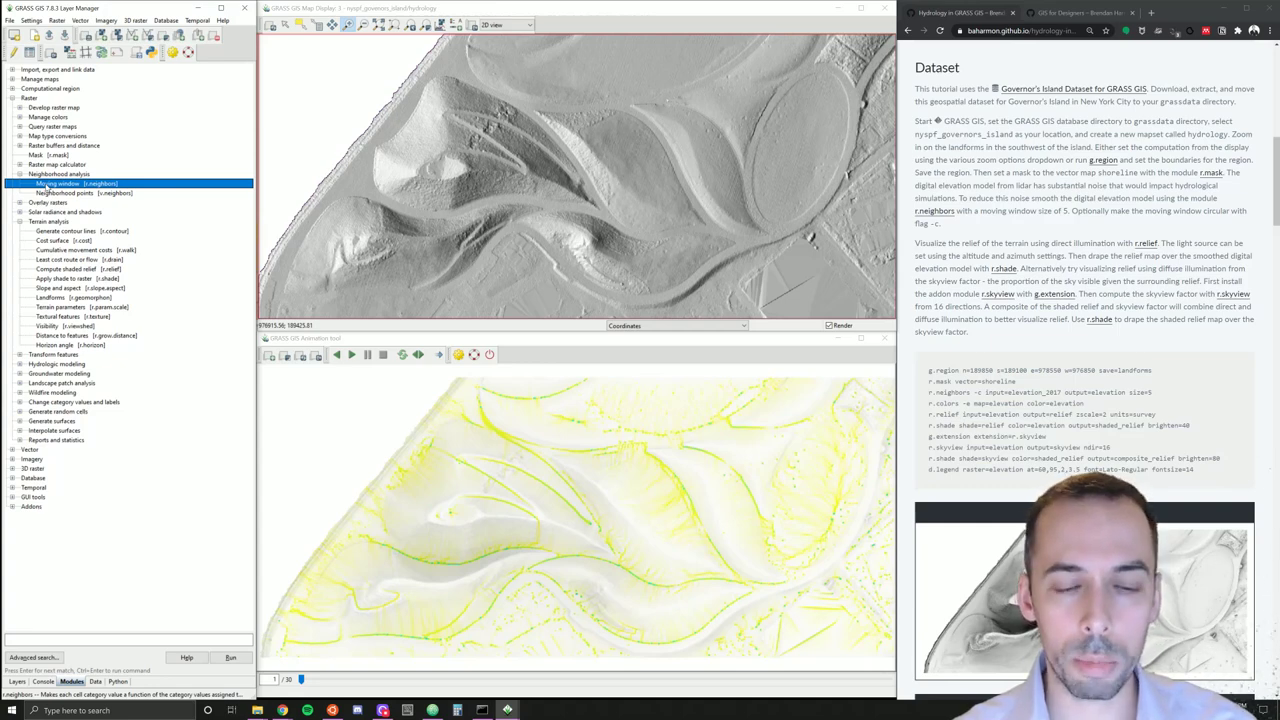
{"action": "double_click", "coordinate": [46, 186]}
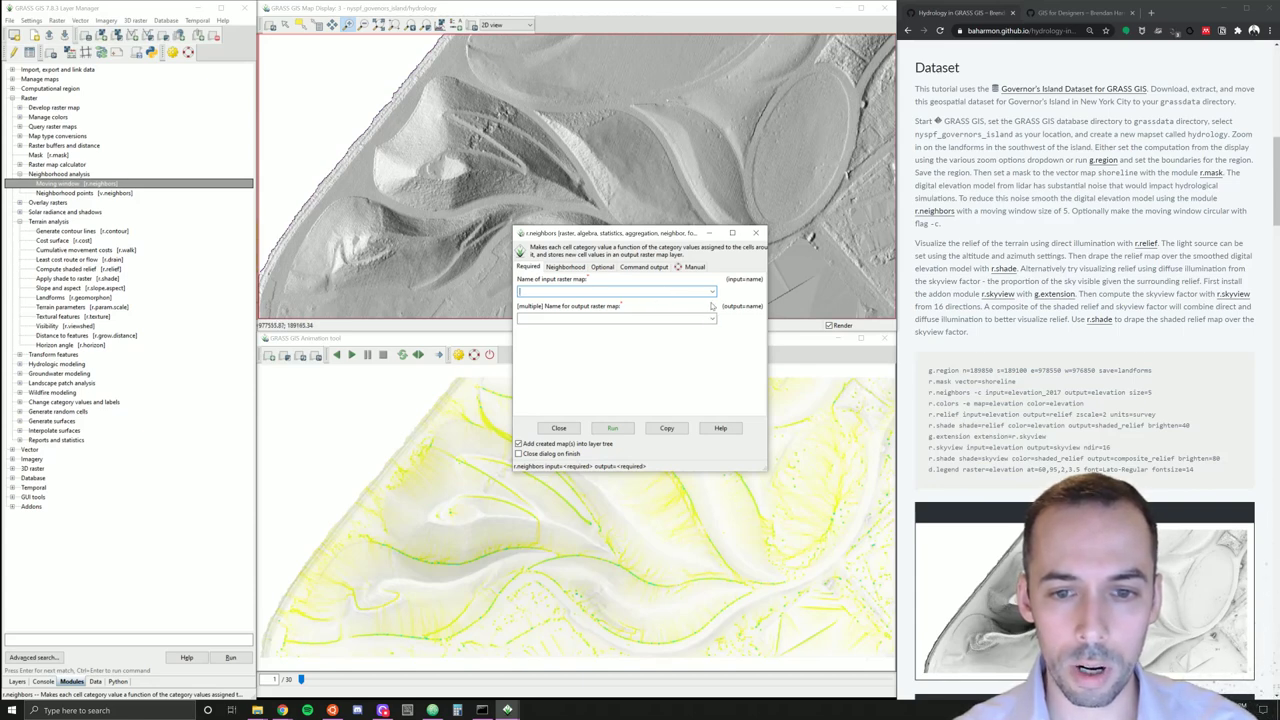
{"action": "type", "text": "eleva"}
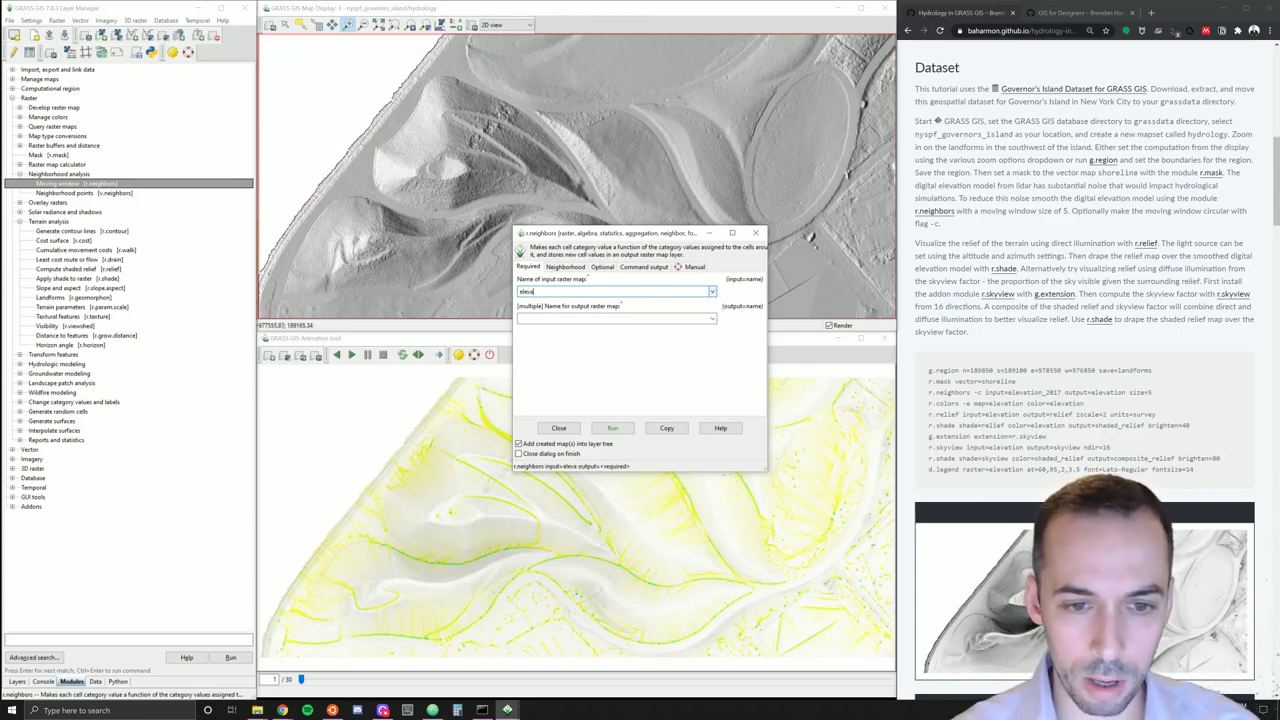
{"action": "type", "text": "tion_2017"}
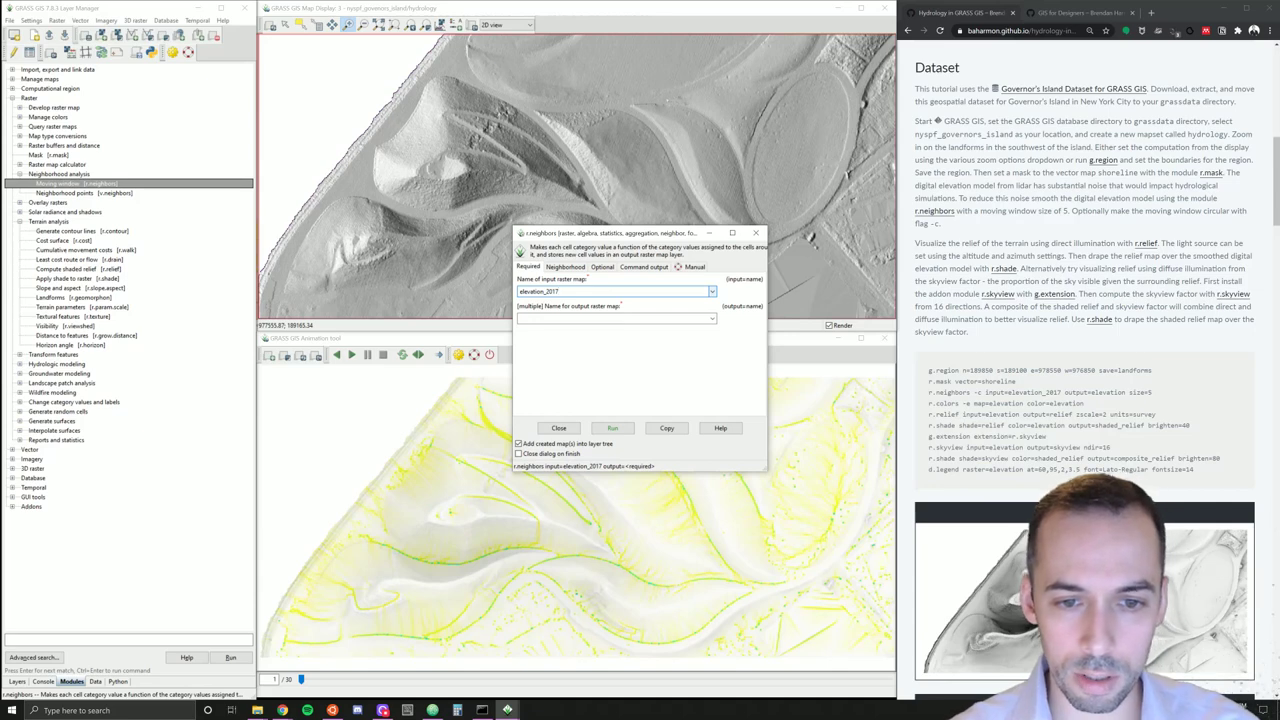
{"action": "left_click", "coordinate": [519, 318]}
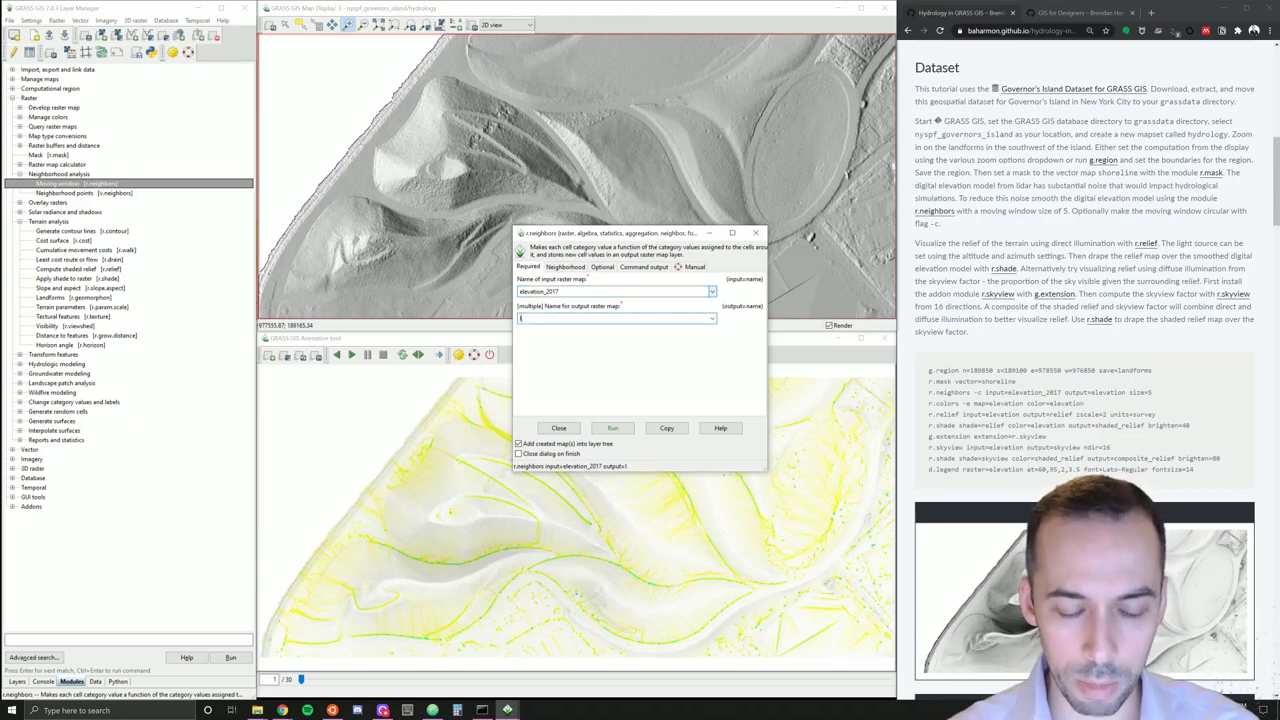
{"action": "type", "text": "elevation"}
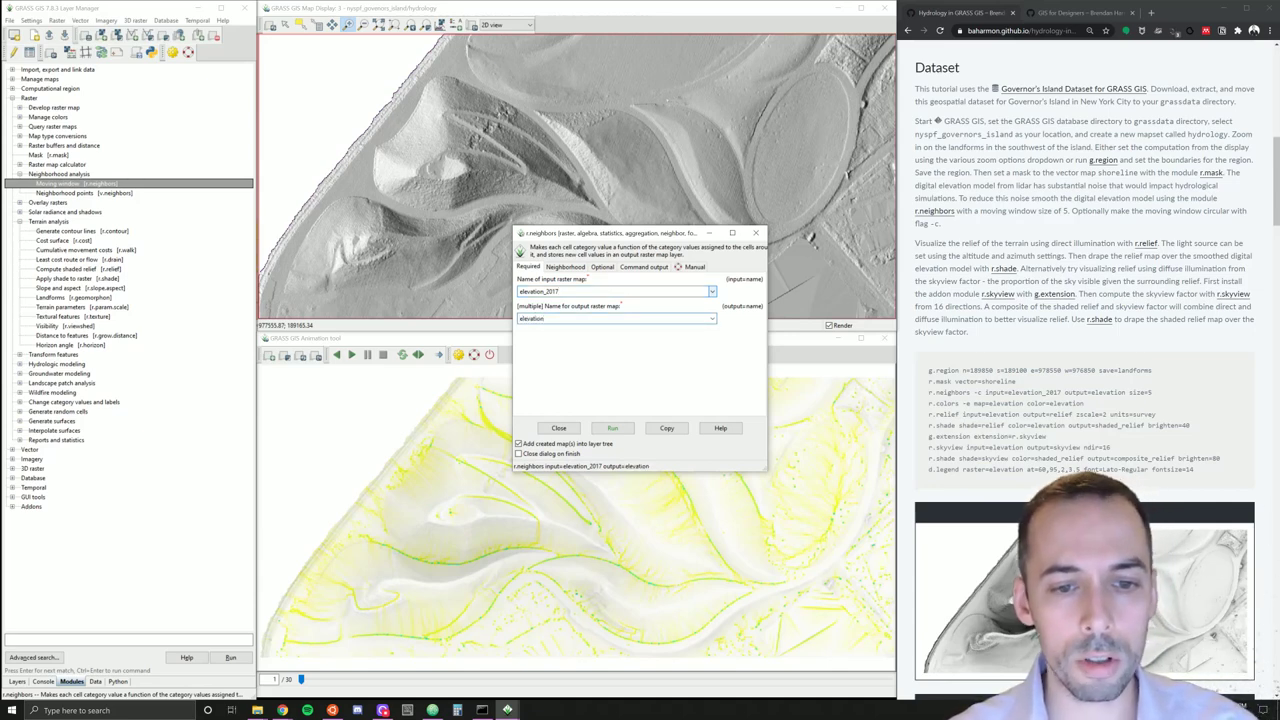
{"action": "double_click", "coordinate": [556, 291]}
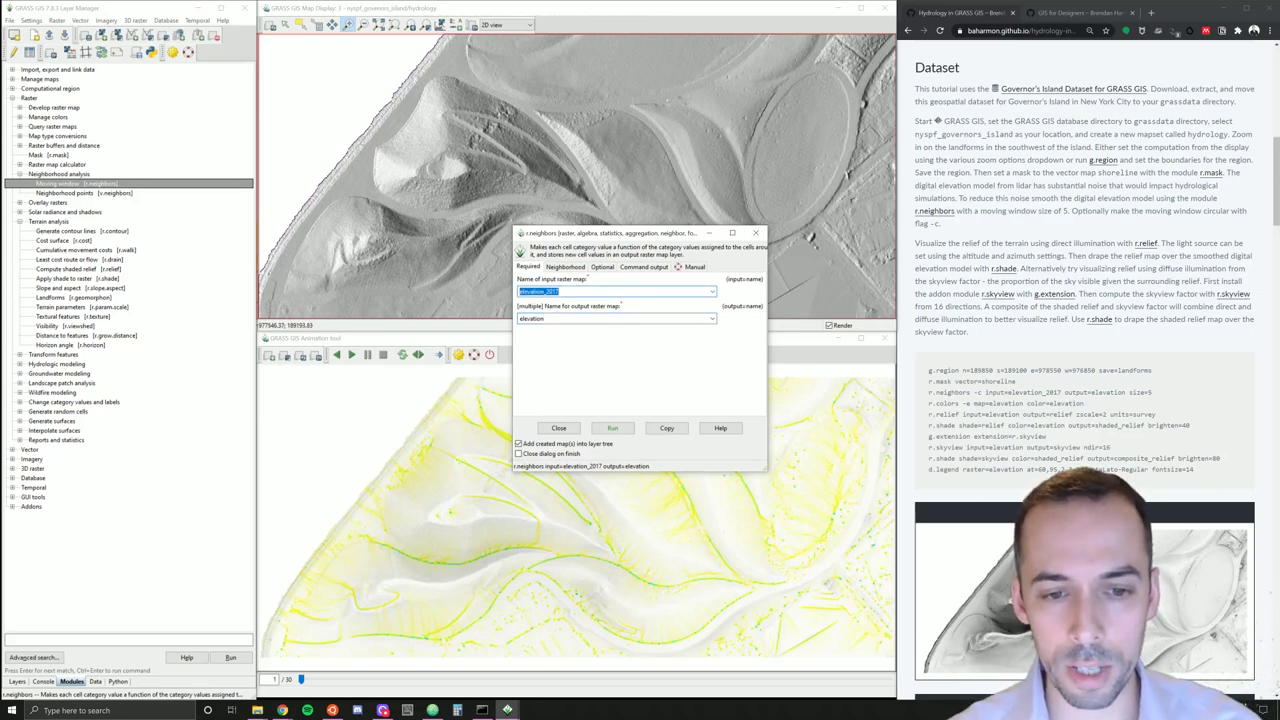
{"action": "key", "text": "Tab"}
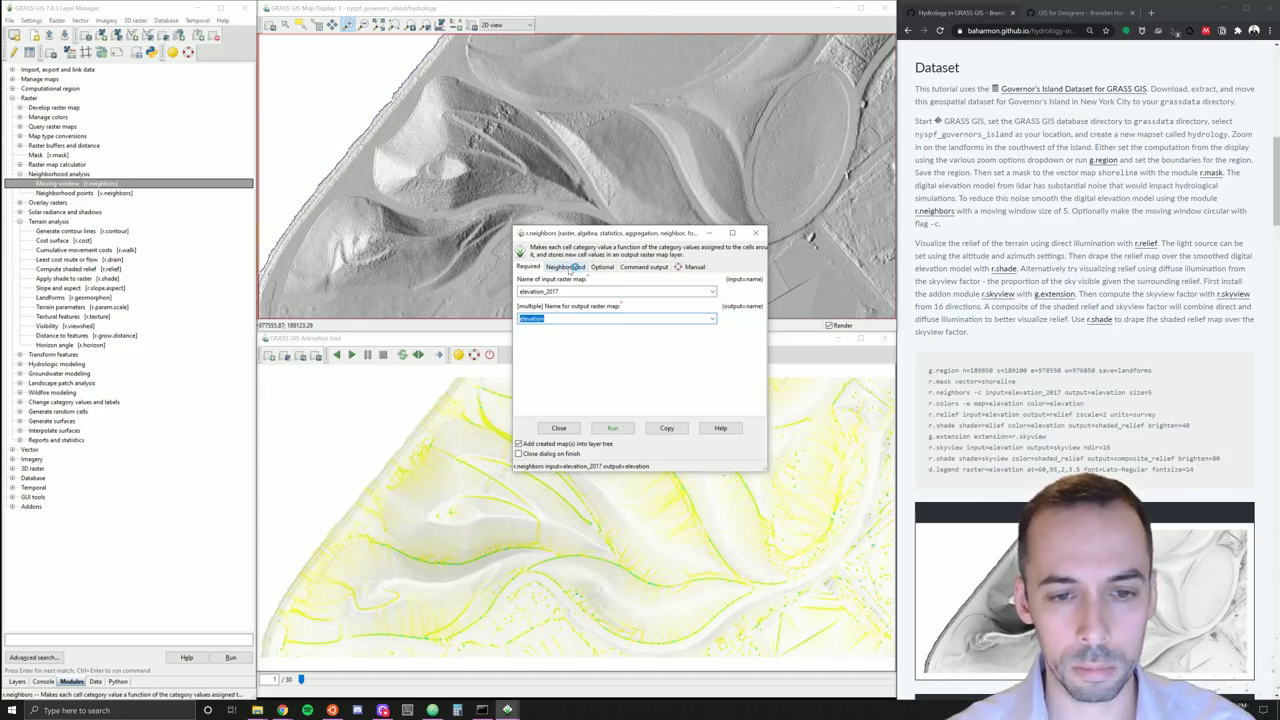
Set a circular neighborhood of size 5 for the smoothing
{"action": "left_click", "coordinate": [569, 270]}
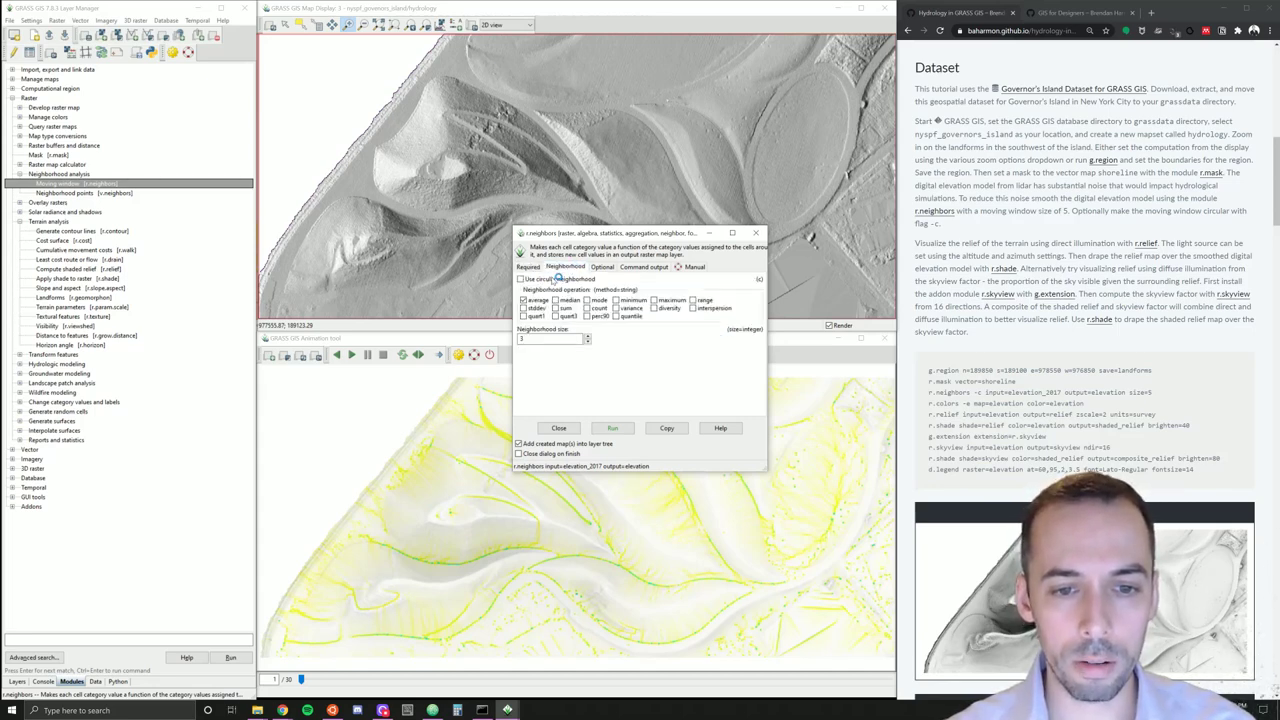
{"action": "left_click", "coordinate": [557, 279]}
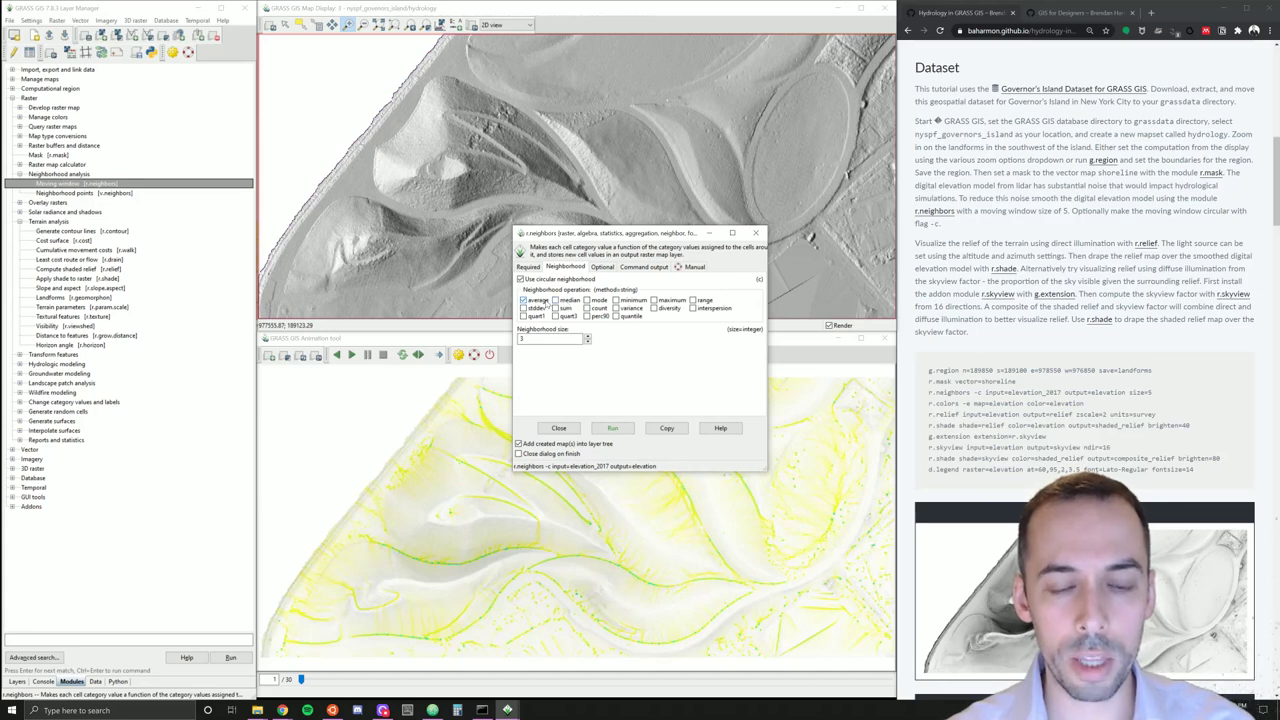
{"action": "double_click", "coordinate": [548, 339]}
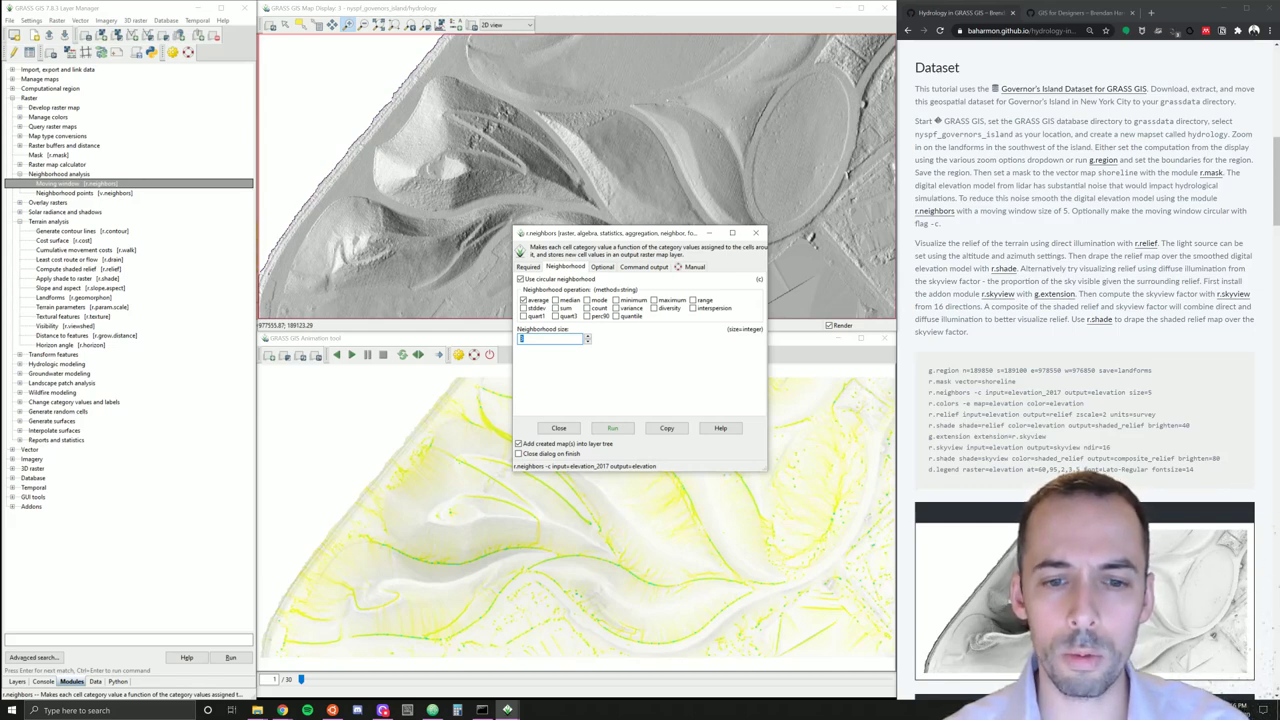
{"action": "type", "text": "5"}
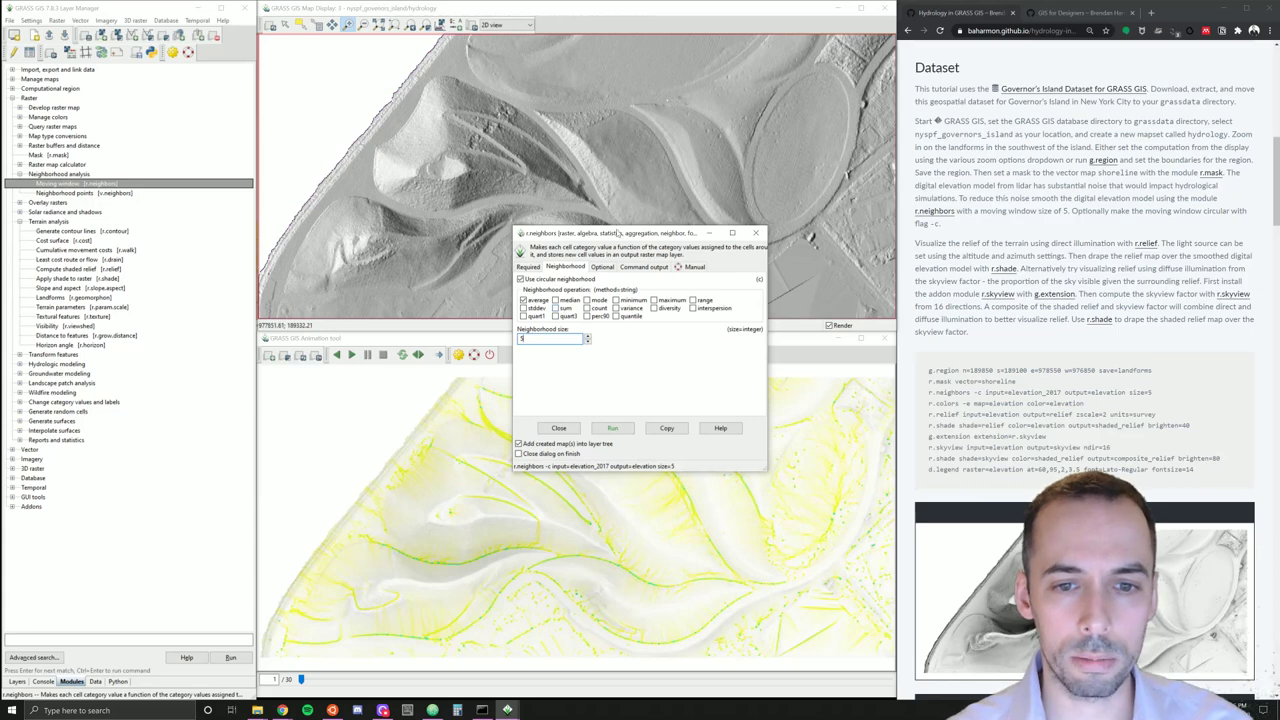
{"action": "left_click_drag", "start_coordinate": [617, 232], "coordinate": [579, 282]}
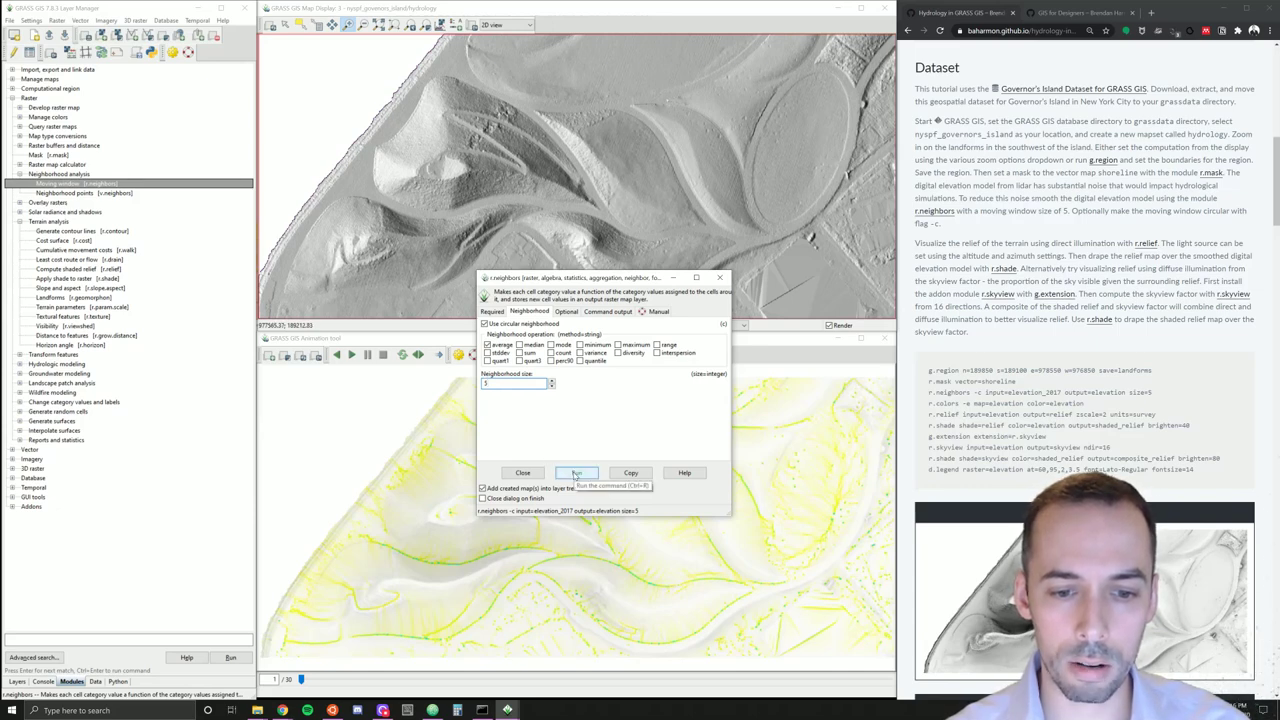
Enable overwrite, run the smoothing, and close the r.neighbors dialog
{"action": "left_click", "coordinate": [568, 312]}
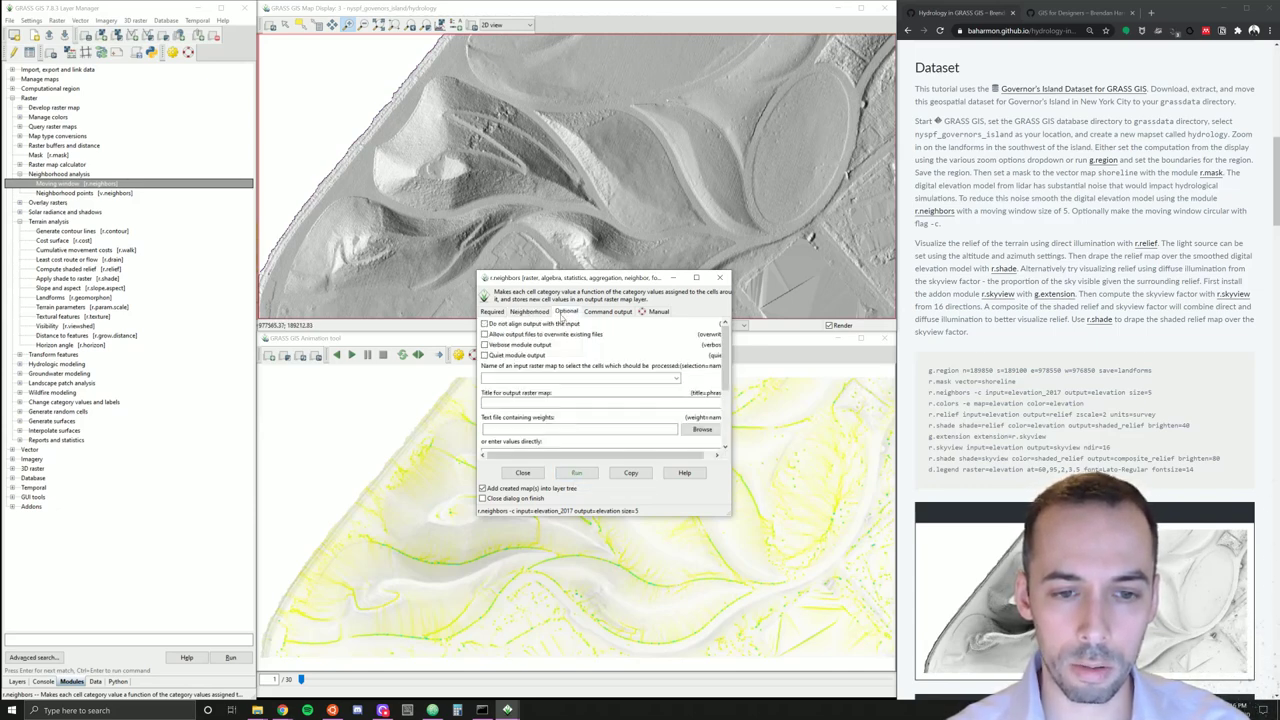
{"action": "left_click", "coordinate": [547, 333]}
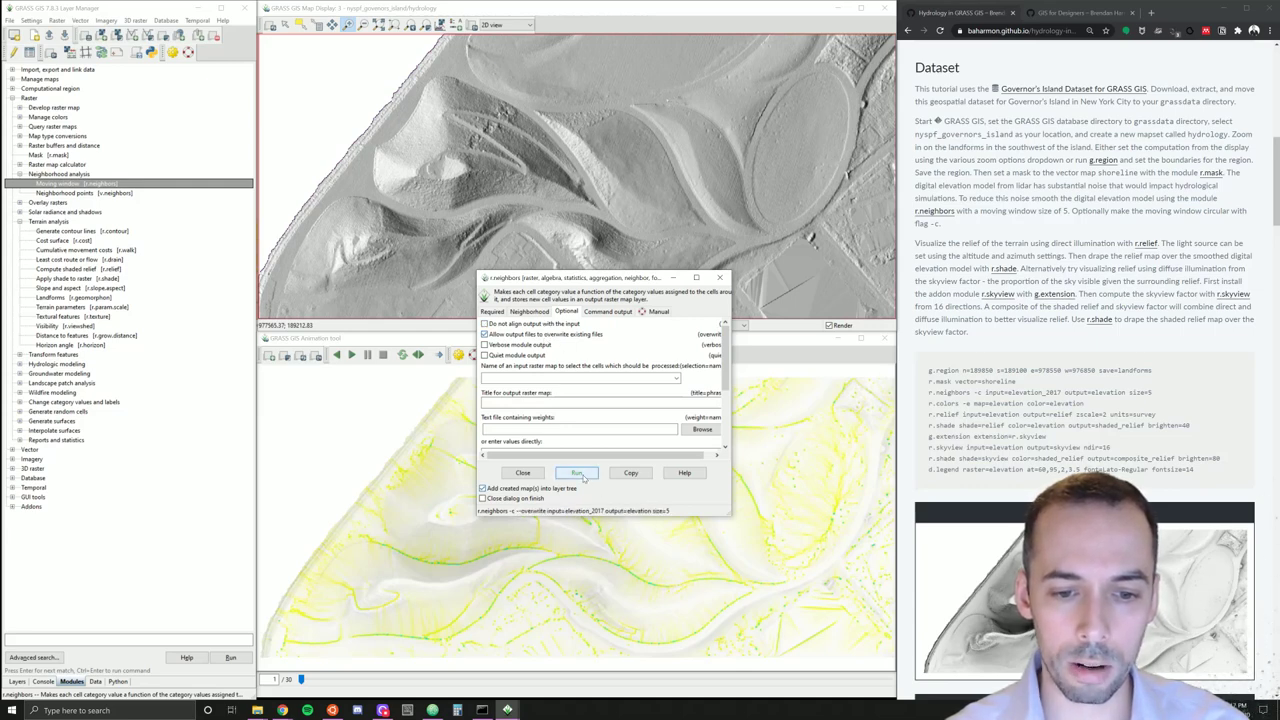
{"action": "left_click", "coordinate": [580, 474]}
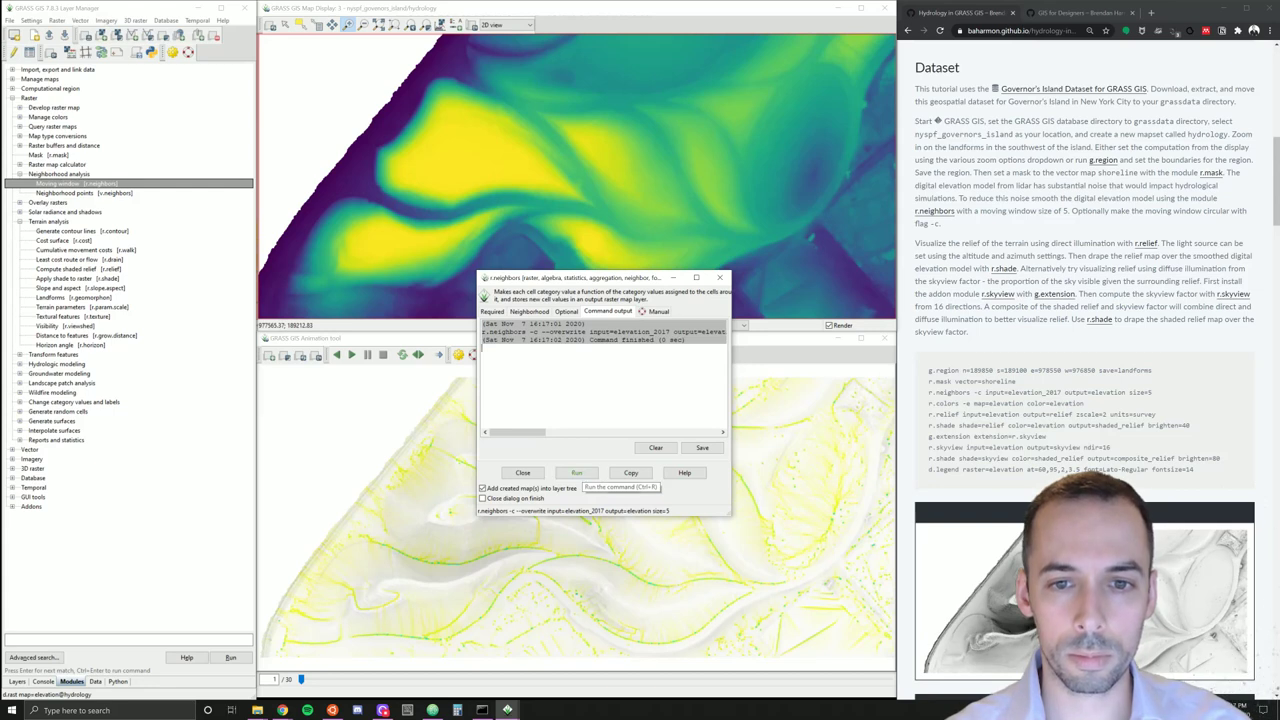
{"action": "left_click", "coordinate": [722, 281]}
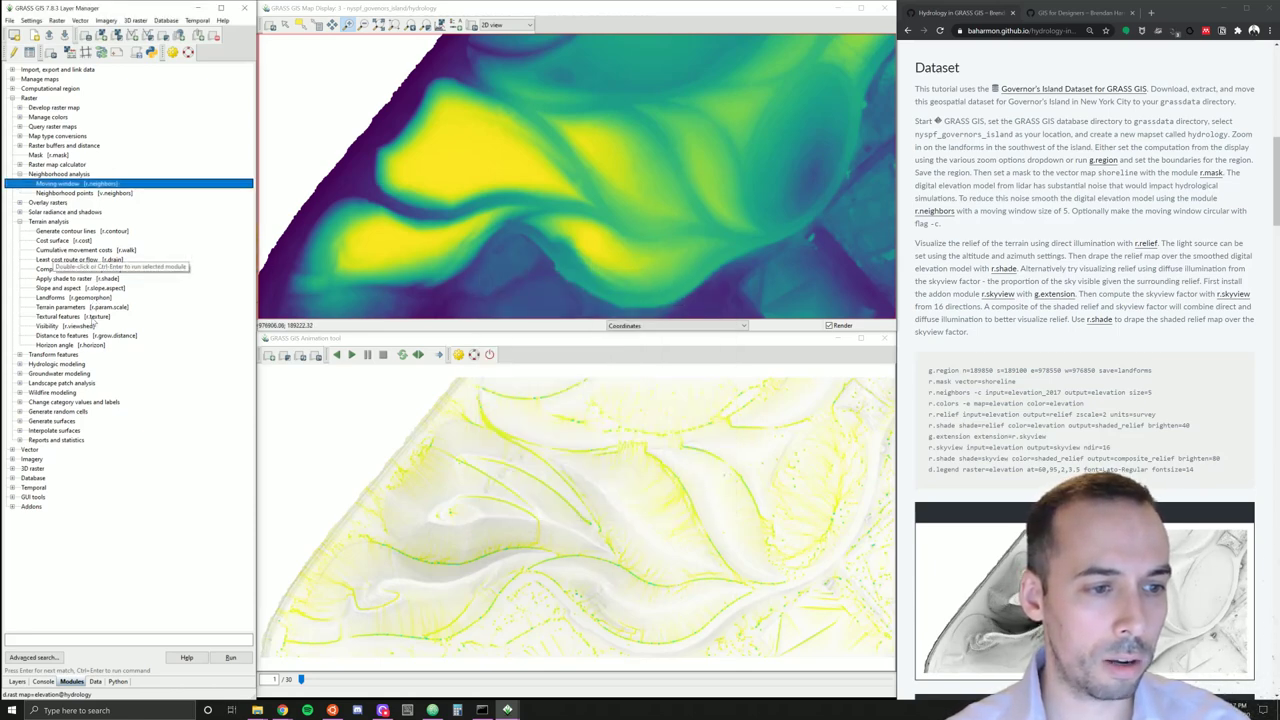
Open r.relief with input elevation and output map name relief
{"action": "left_click", "coordinate": [82, 270]}
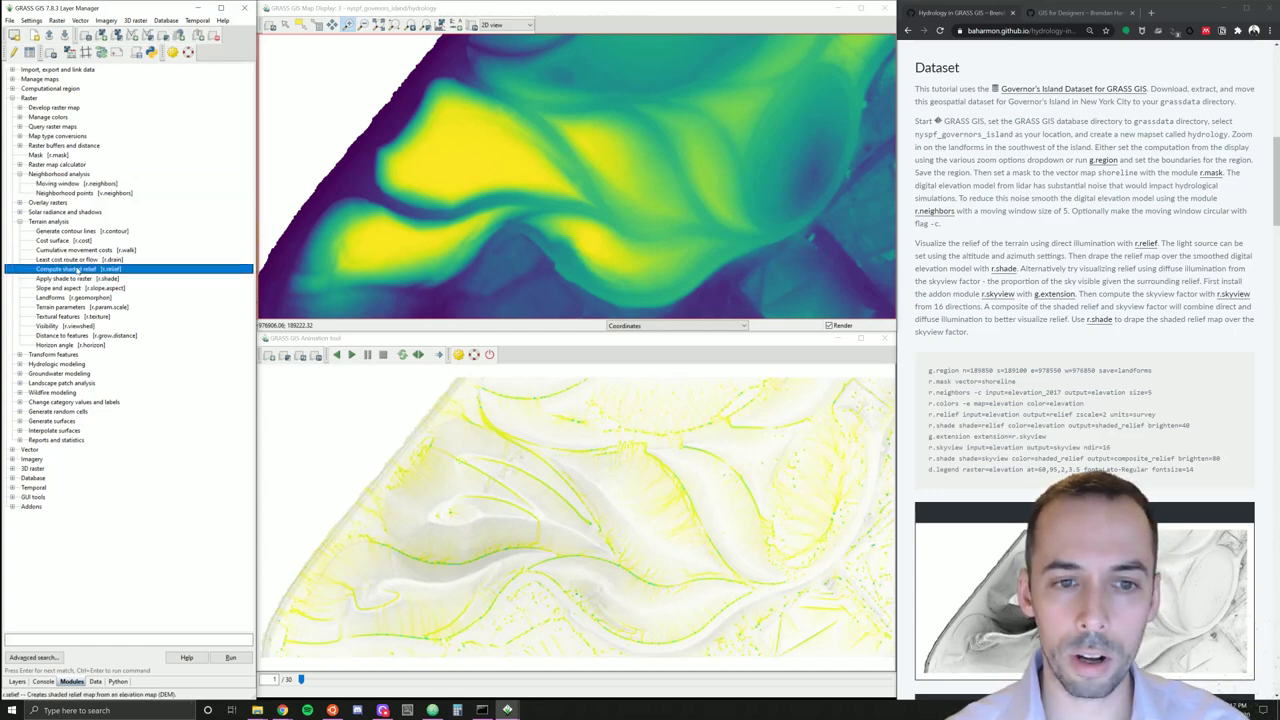
{"action": "double_click", "coordinate": [77, 270]}
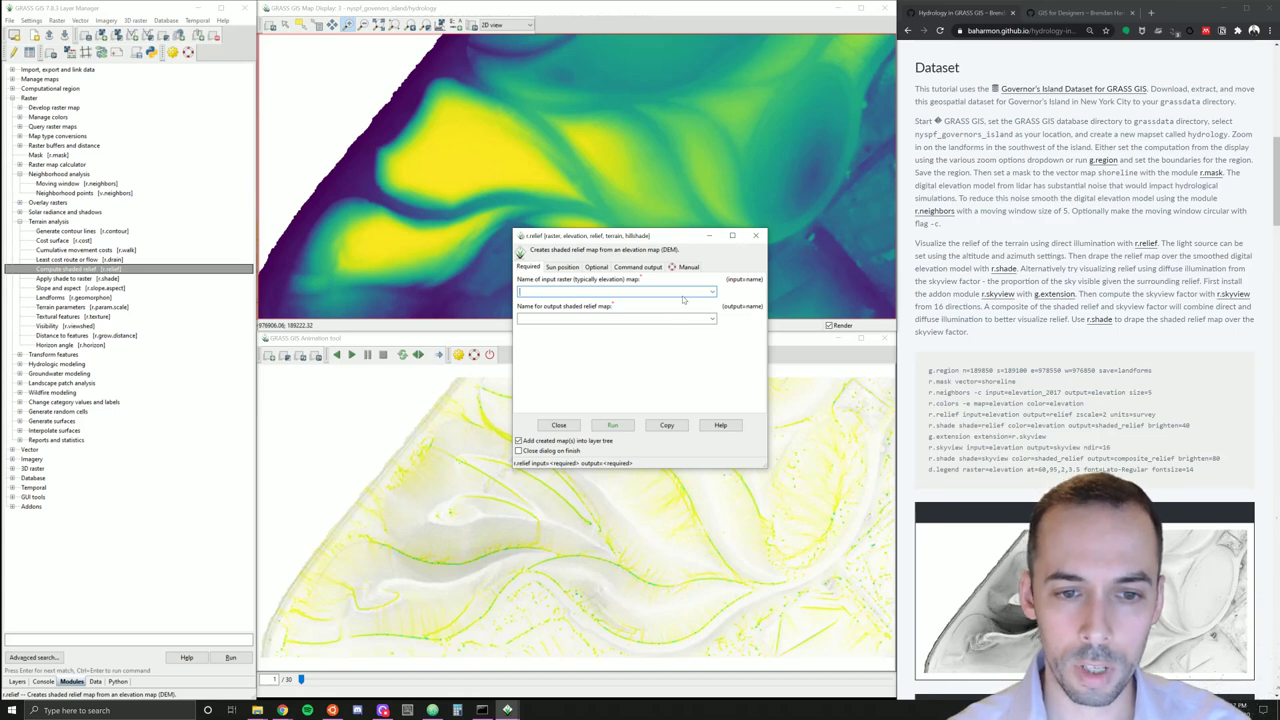
{"action": "type", "text": "elevation"}
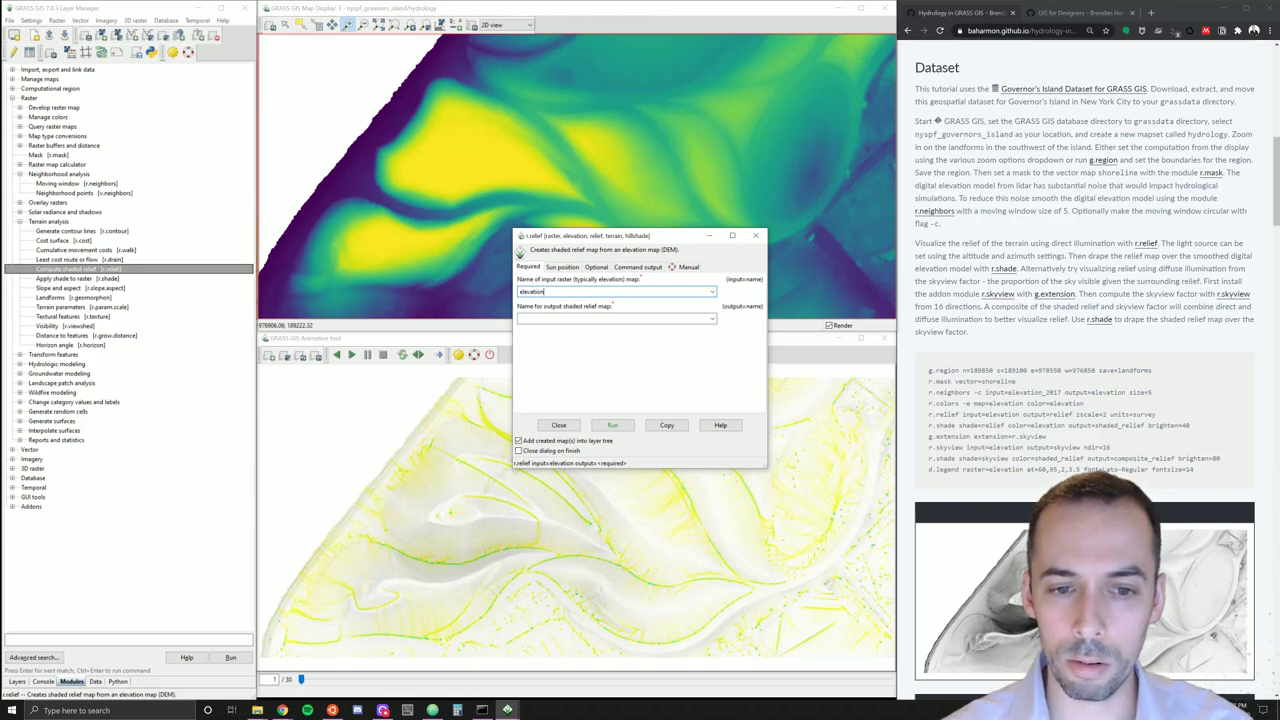
{"action": "type", "text": "relief_20"}
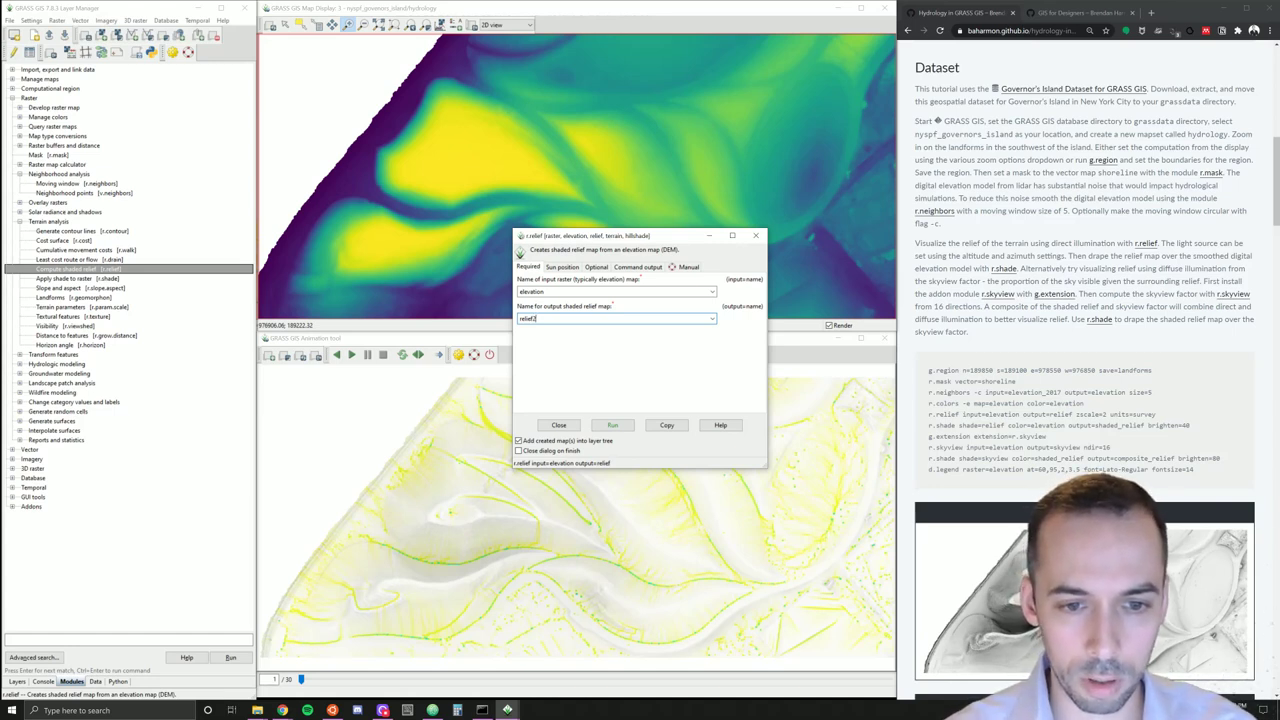
{"action": "type", "text": "_2017"}
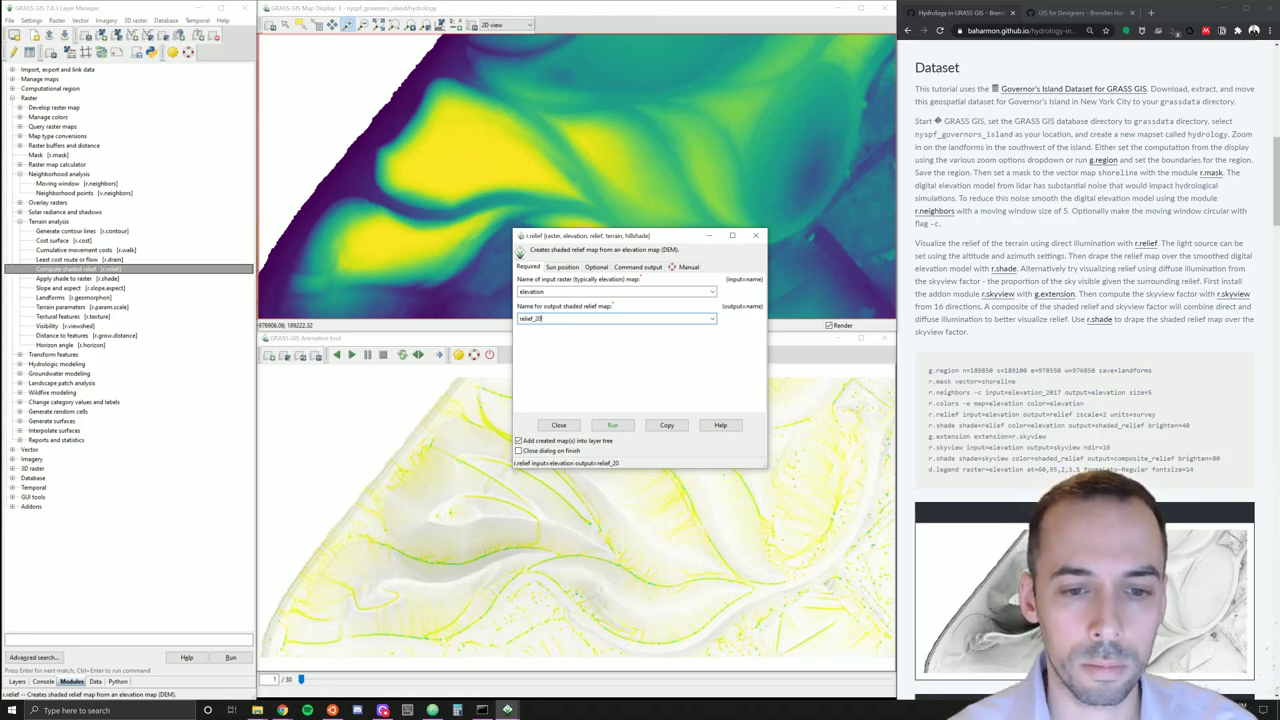
{"action": "key", "text": "BackSpace"}
{"action": "key", "text": "BackSpace"}
{"action": "key", "text": "BackSpace"}
Enable overwrite, set exaggeration factor 2 and survey units, then run r.relief
{"action": "left_click", "coordinate": [596, 267]}
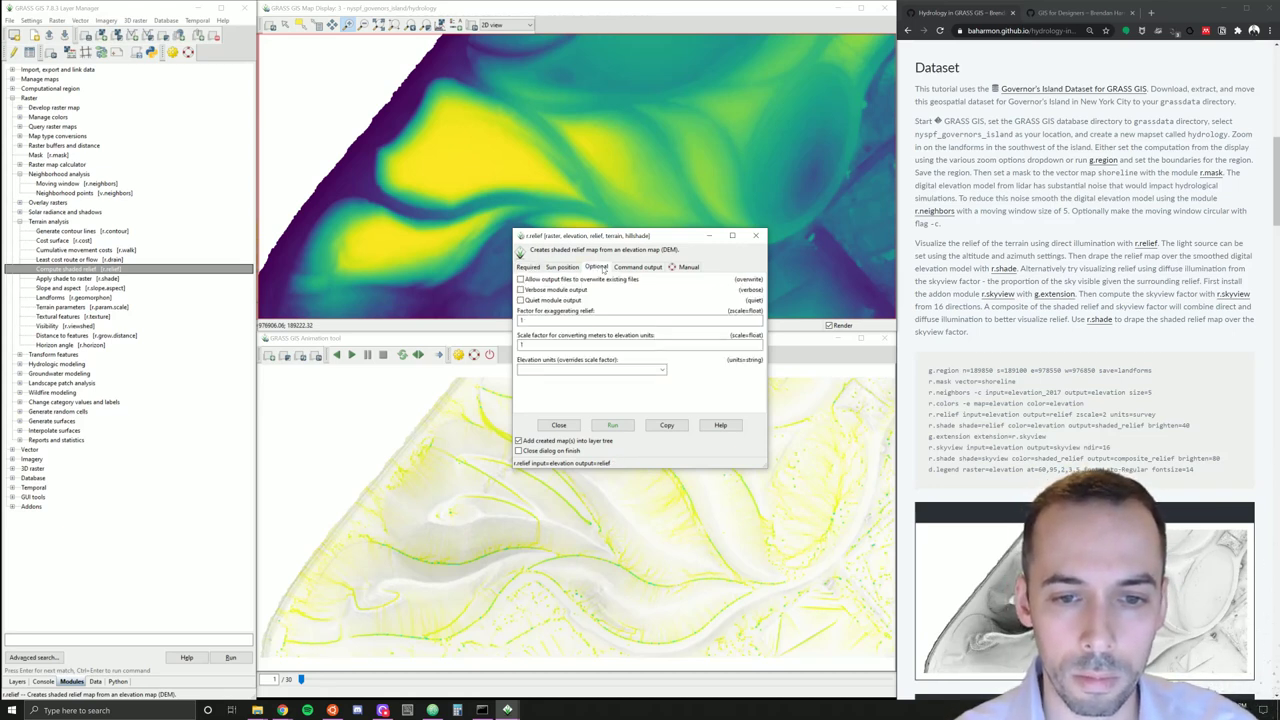
{"action": "left_click", "coordinate": [595, 281]}
{"action": "double_click", "coordinate": [600, 319]}
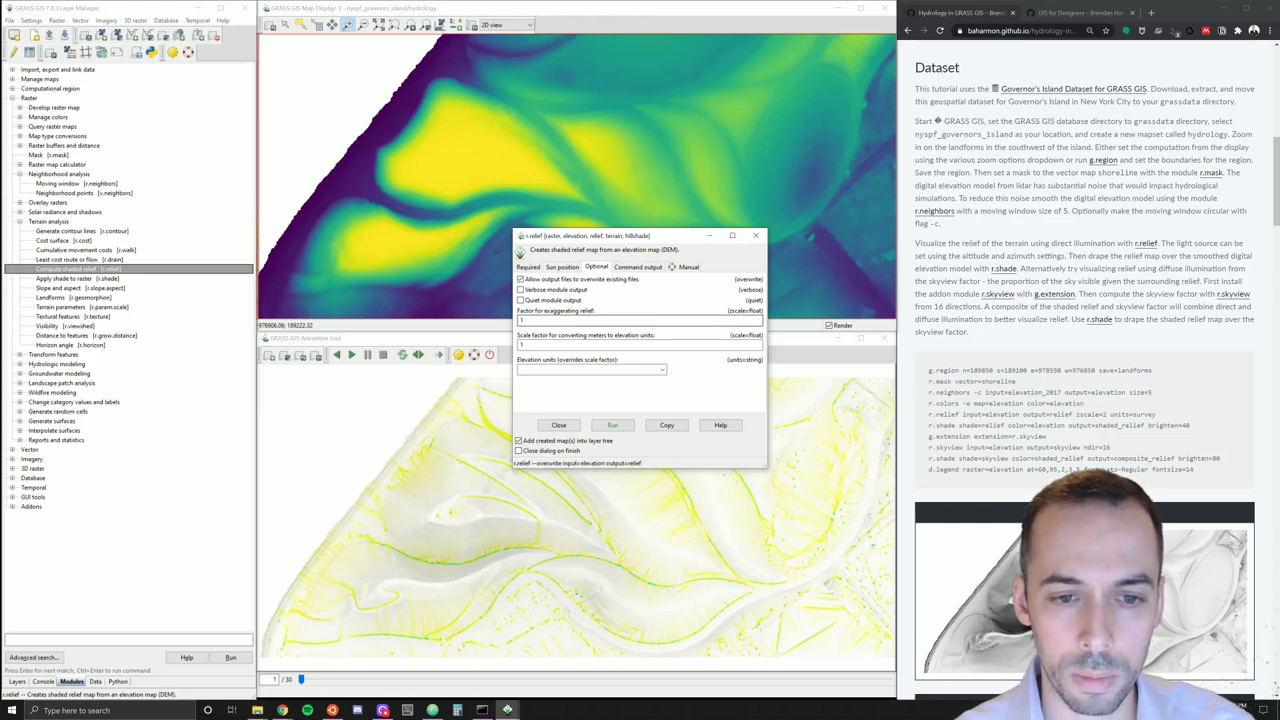
{"action": "type", "text": "2"}
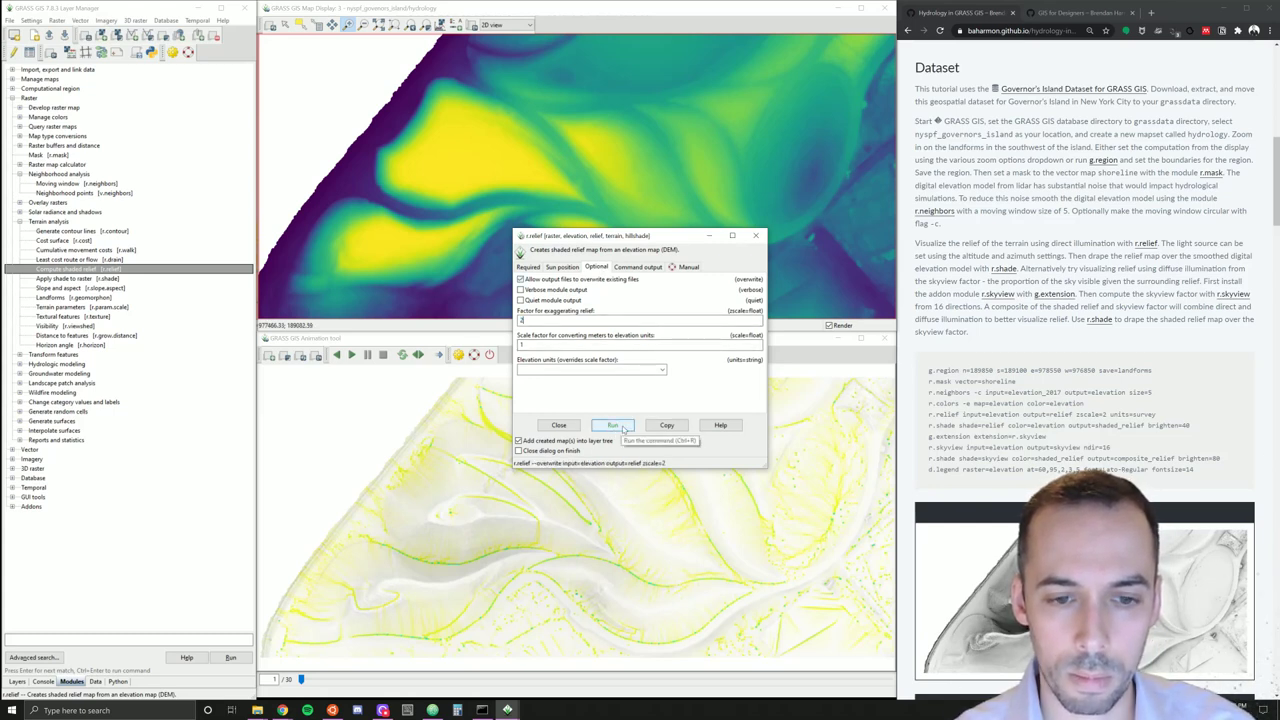
{"action": "left_click", "coordinate": [662, 370]}
{"action": "left_click", "coordinate": [622, 387]}
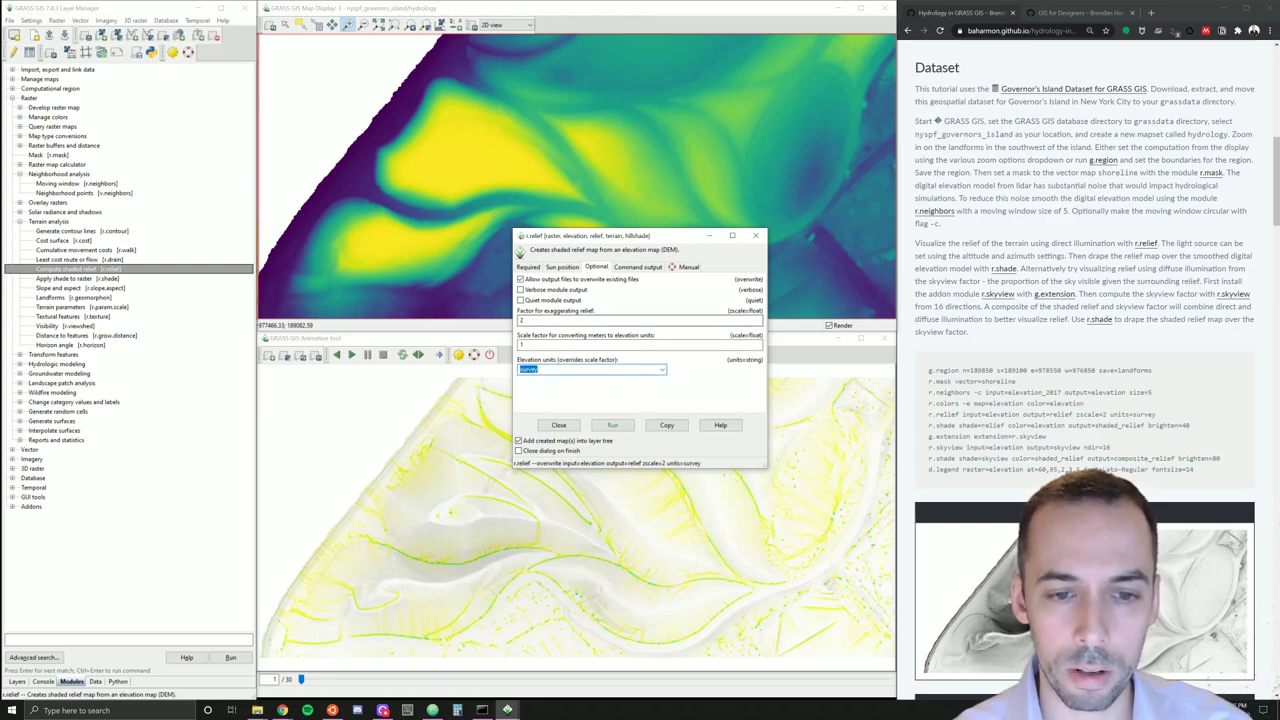
{"action": "left_click", "coordinate": [613, 425]}
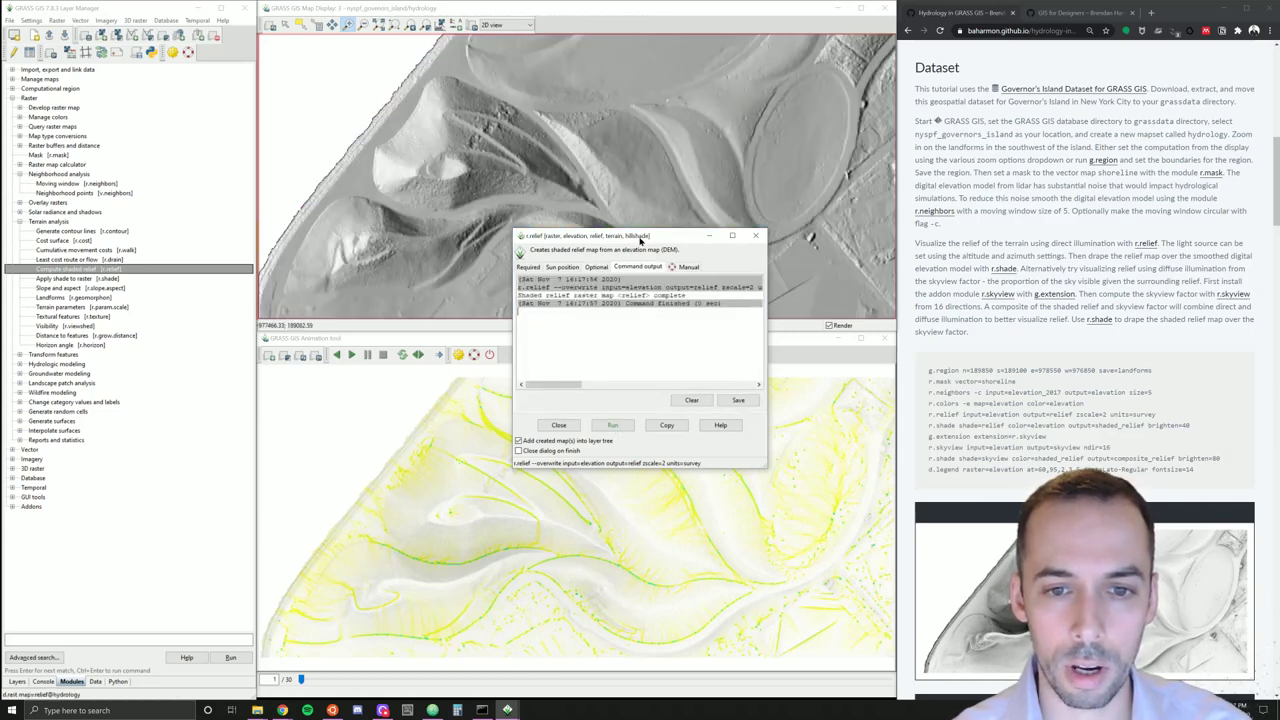
Move the r.relief dialog aside and close it
{"action": "left_click_drag", "start_coordinate": [642, 240], "coordinate": [667, 361]}
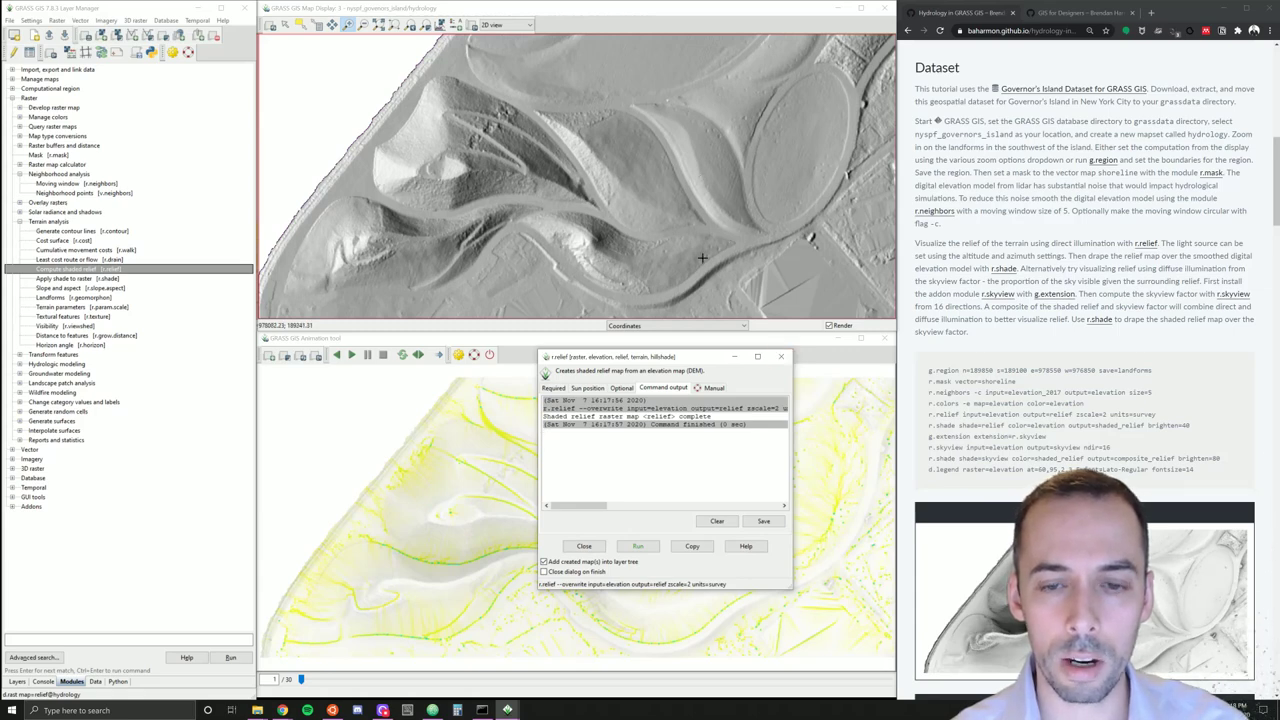
{"action": "left_click", "coordinate": [780, 358]}
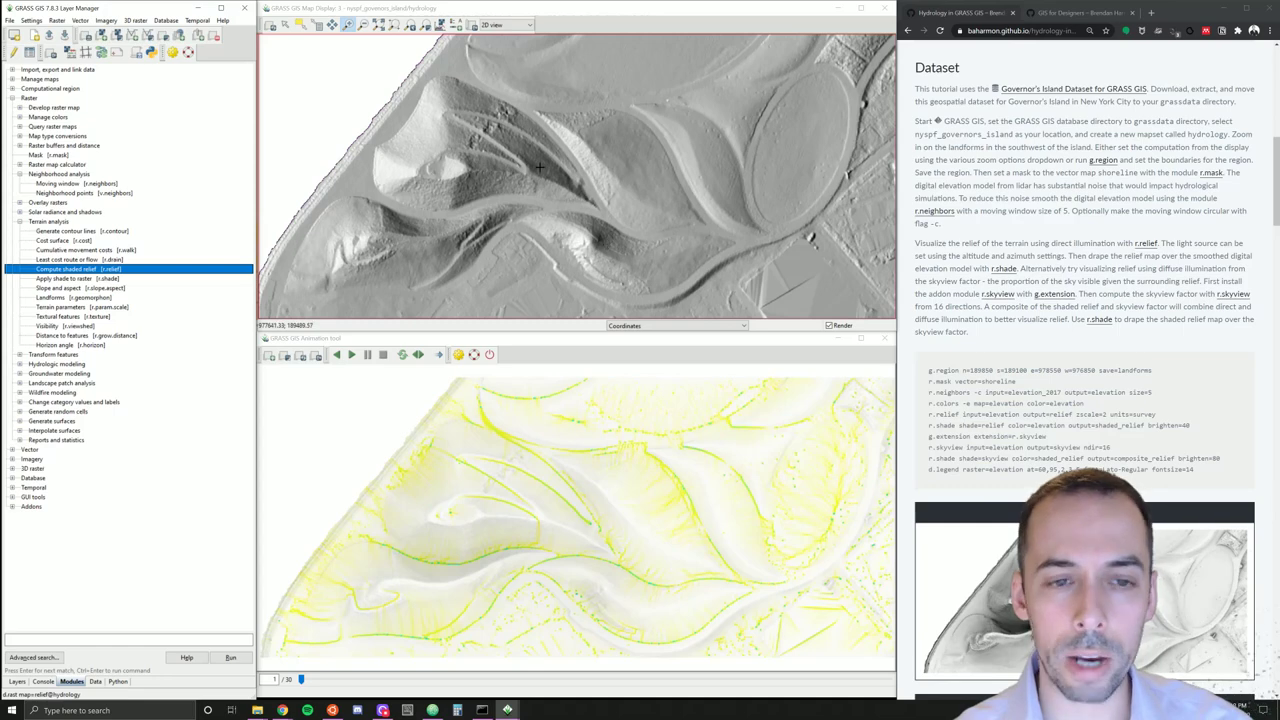
Reopen r.relief, enter 30 in the sun position settings, then close it without running
{"action": "double_click", "coordinate": [121, 272]}
{"action": "left_click", "coordinate": [563, 267]}
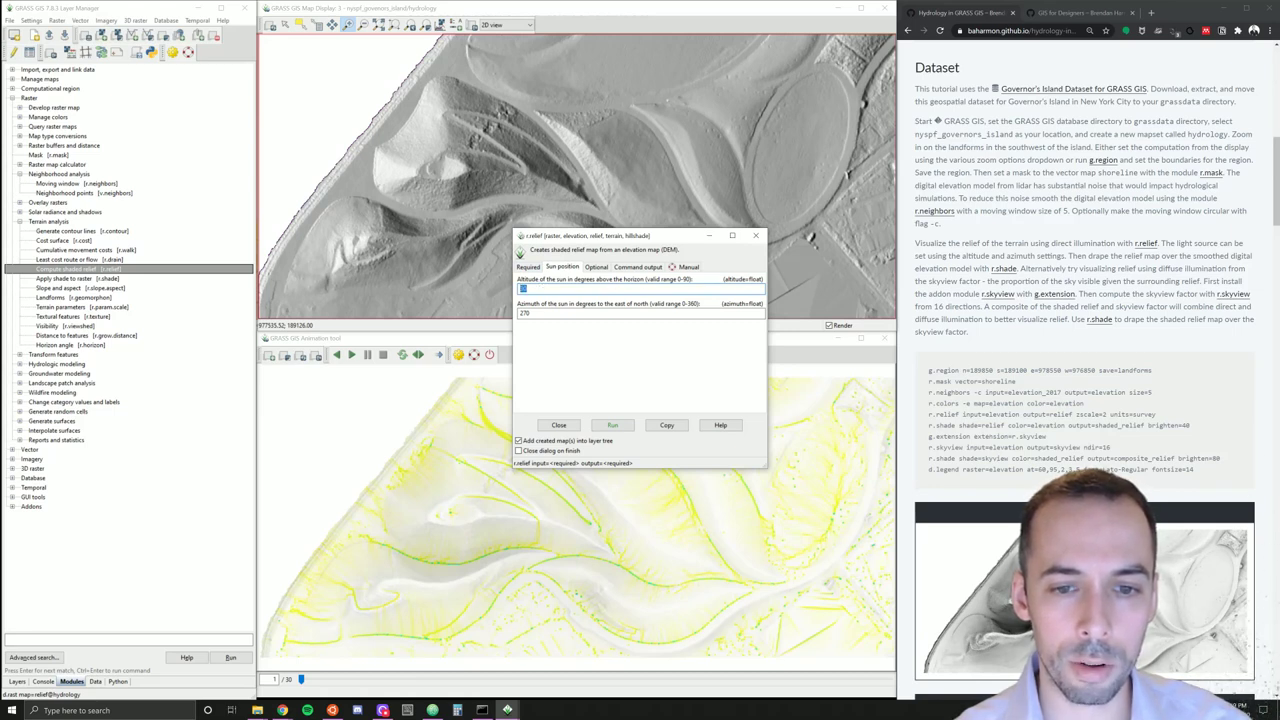
{"action": "type", "text": "30"}
{"action": "key", "text": "Tab"}
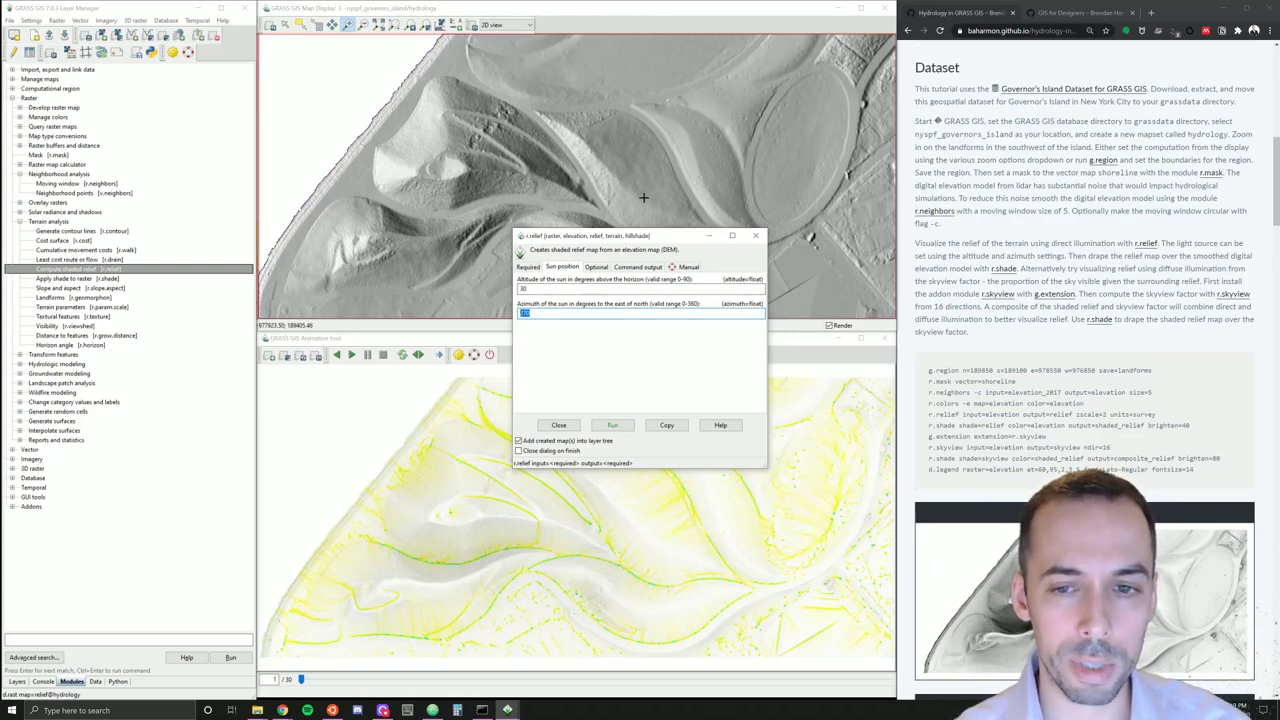
{"action": "left_click", "coordinate": [756, 237]}
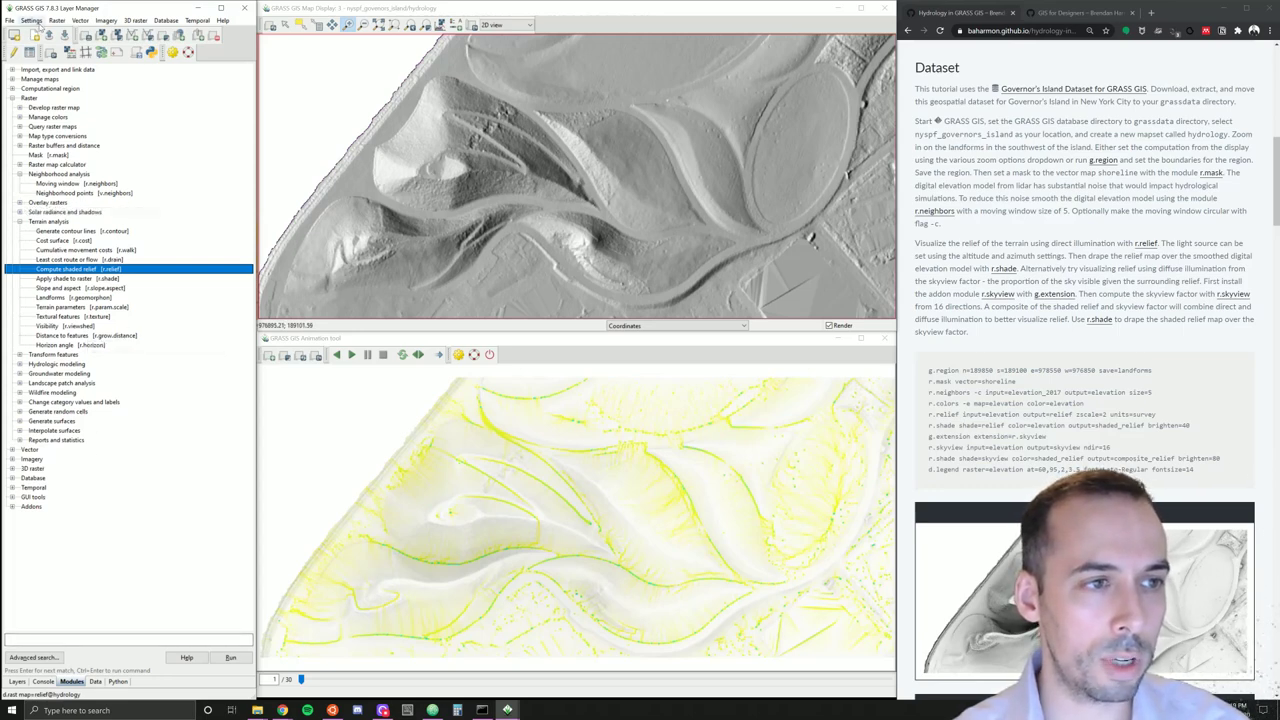
Install the r.skyview addon from the raster category of the Addons list, then show the Console
{"action": "left_click", "coordinate": [33, 21]}
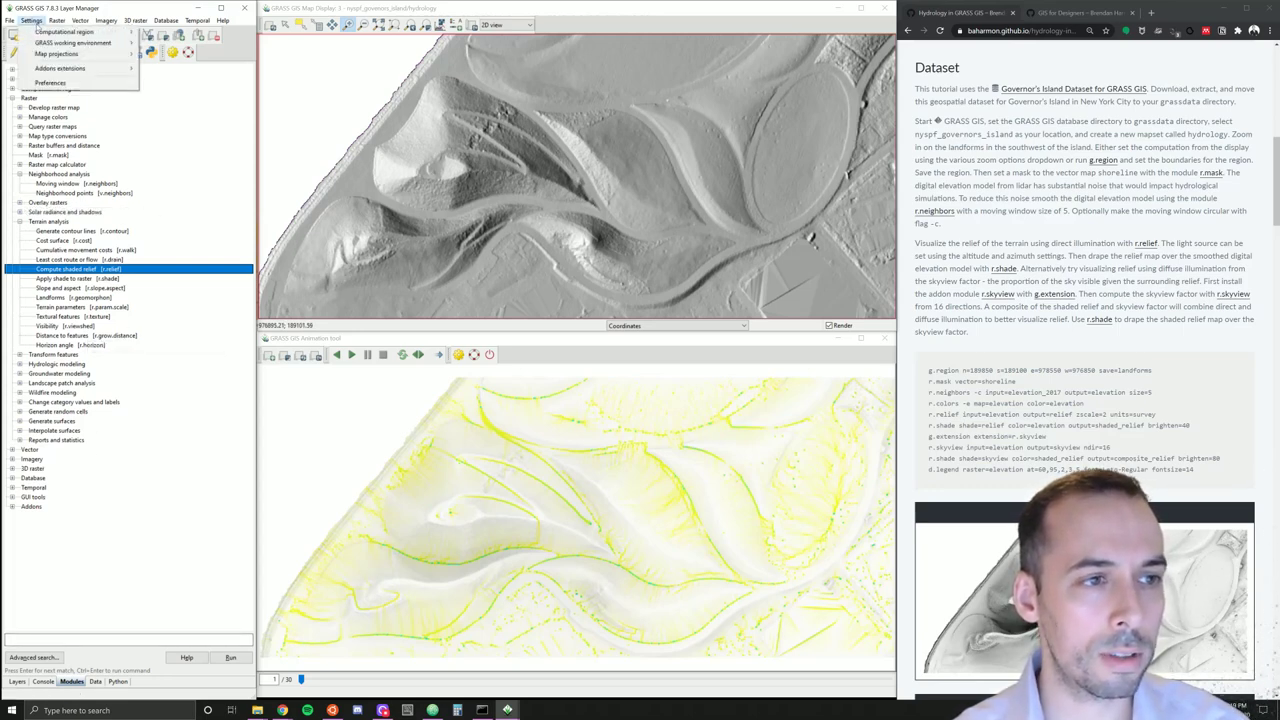
{"action": "mouse_move", "coordinate": [95, 68]}
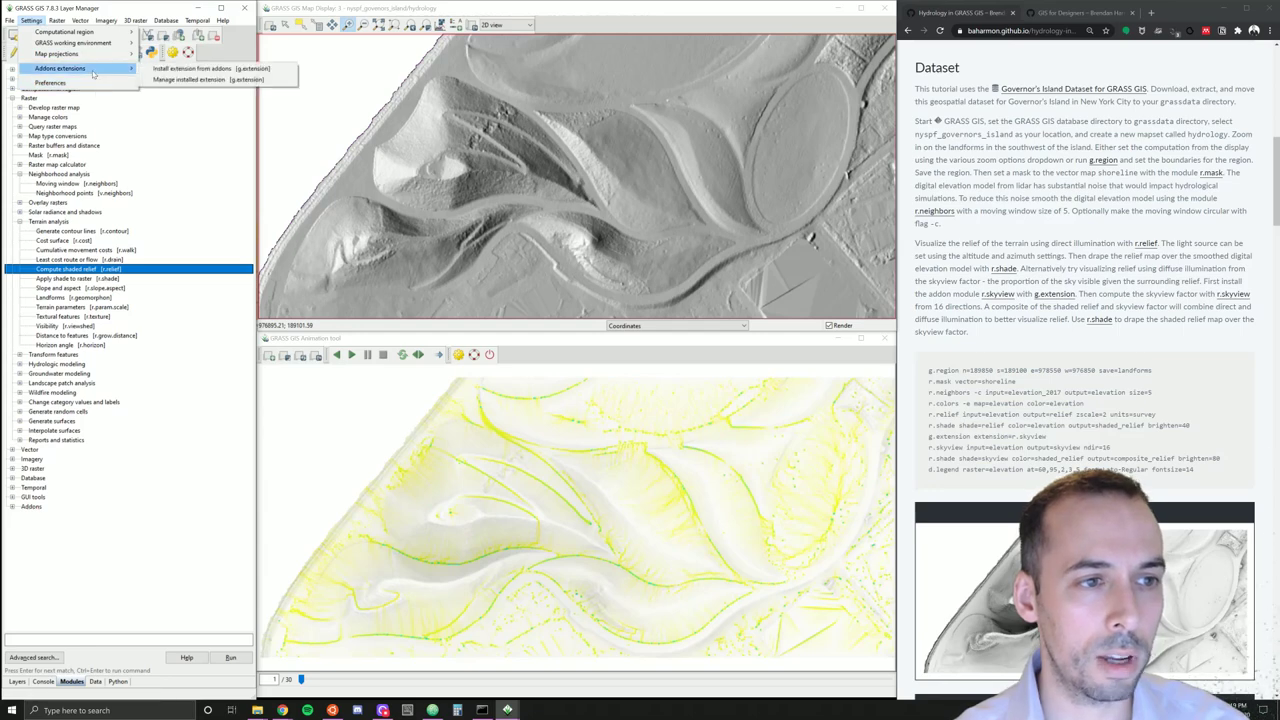
{"action": "left_click", "coordinate": [190, 68]}
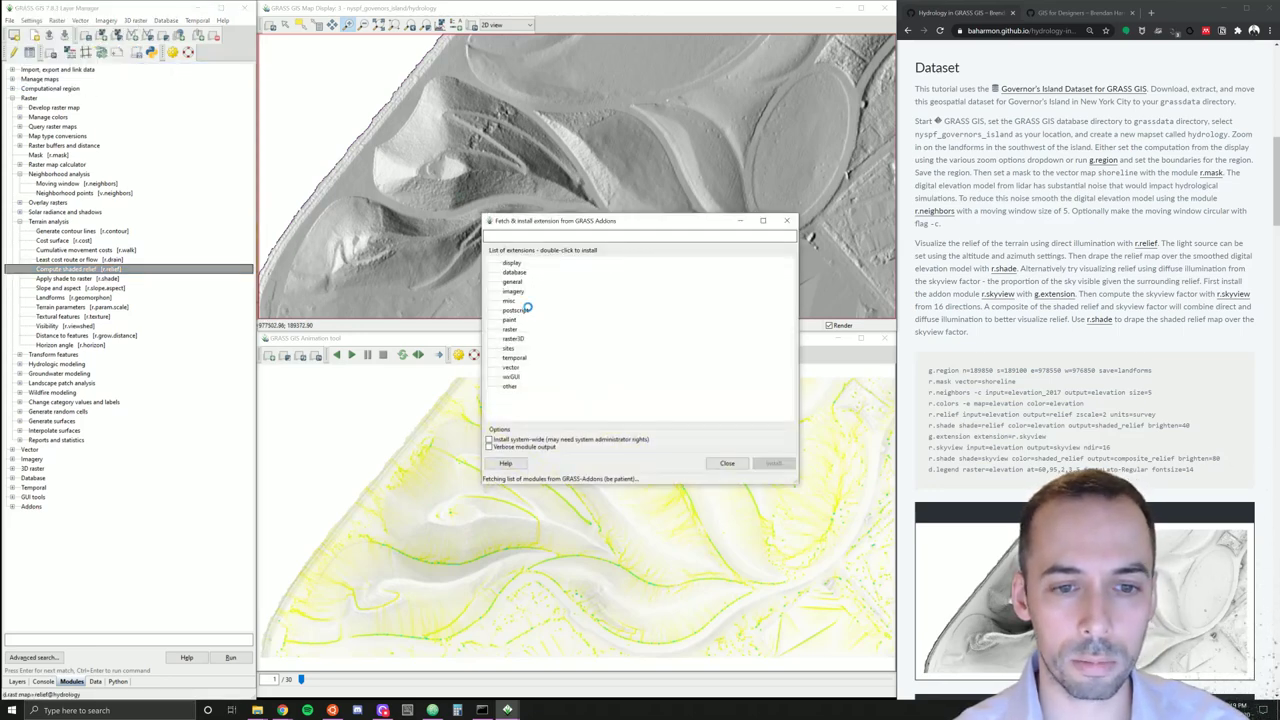
{"action": "double_click", "coordinate": [506, 329]}
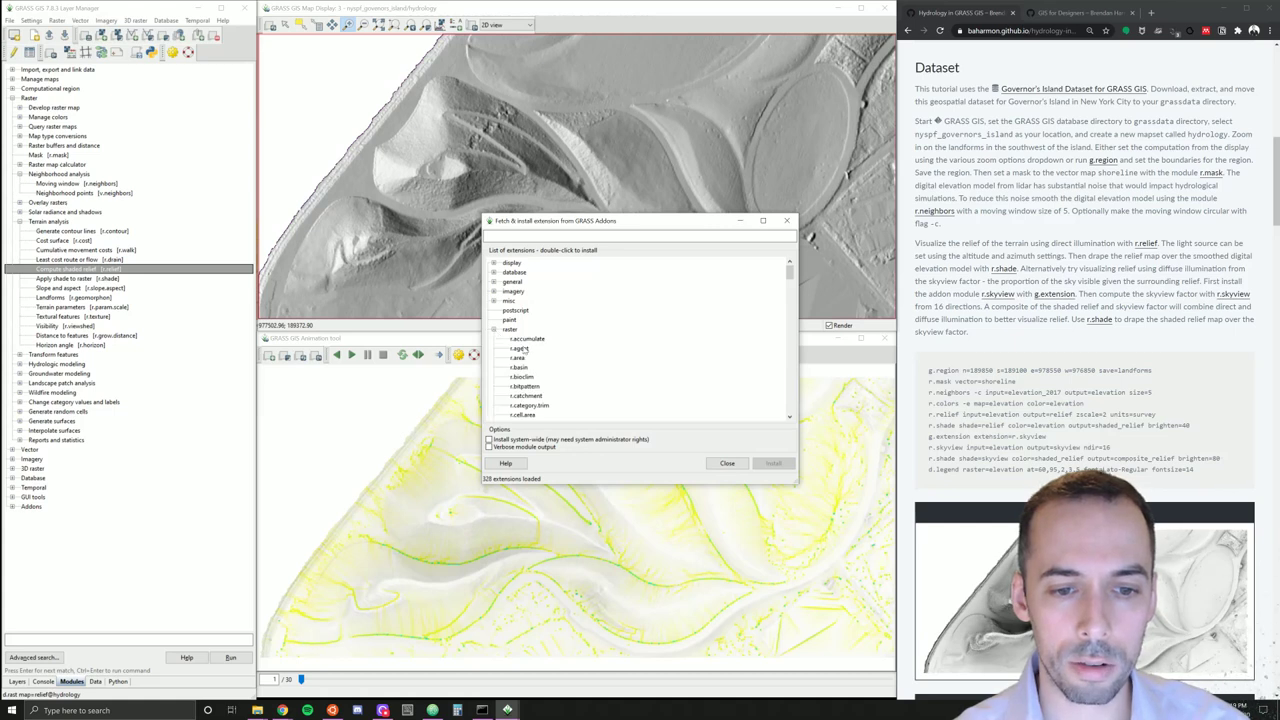
{"action": "scroll", "coordinate": [523, 348], "scroll_direction": "down", "scroll_amount": 10}
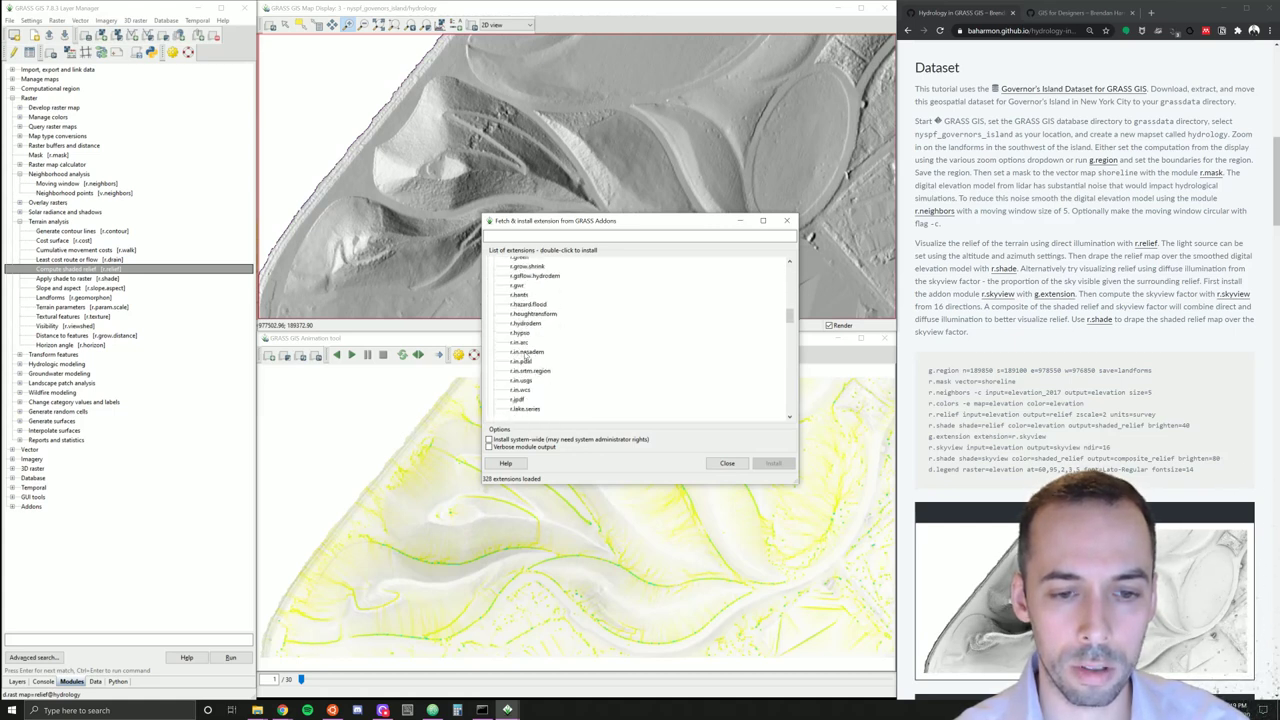
{"action": "scroll", "coordinate": [525, 358], "scroll_direction": "down", "scroll_amount": 12}
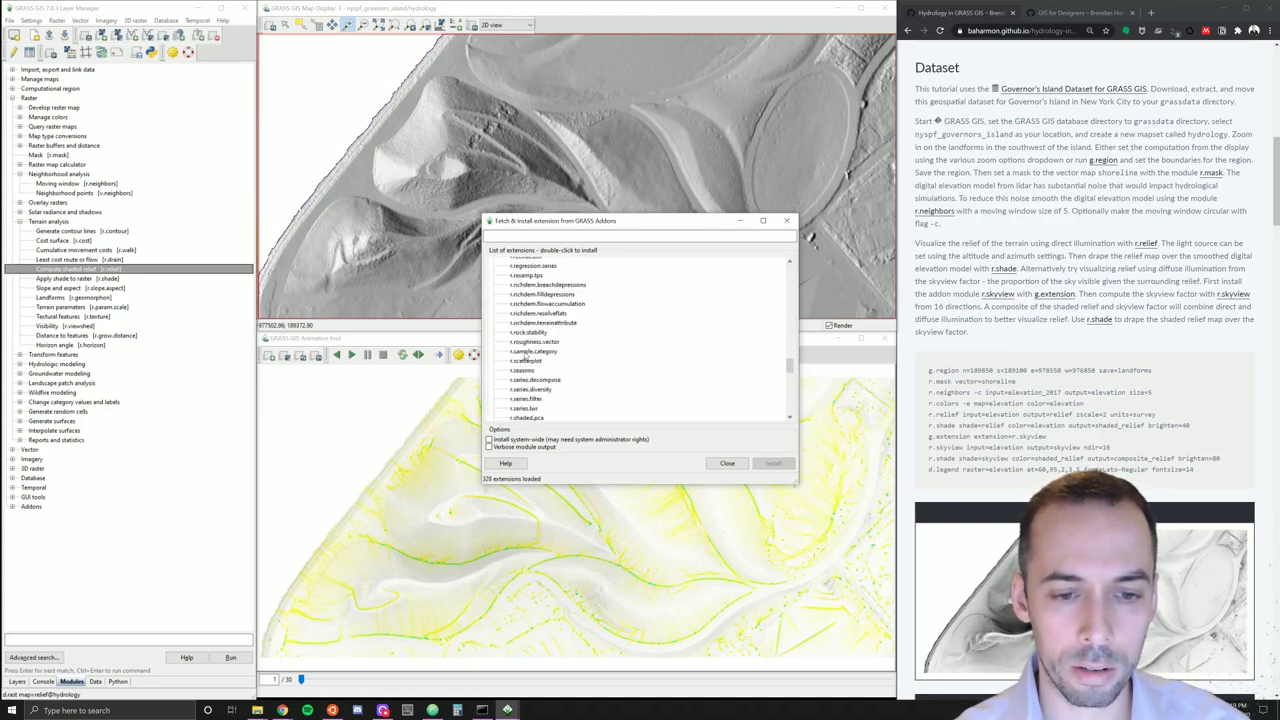
{"action": "scroll", "coordinate": [533, 370], "scroll_direction": "down", "scroll_amount": 2}
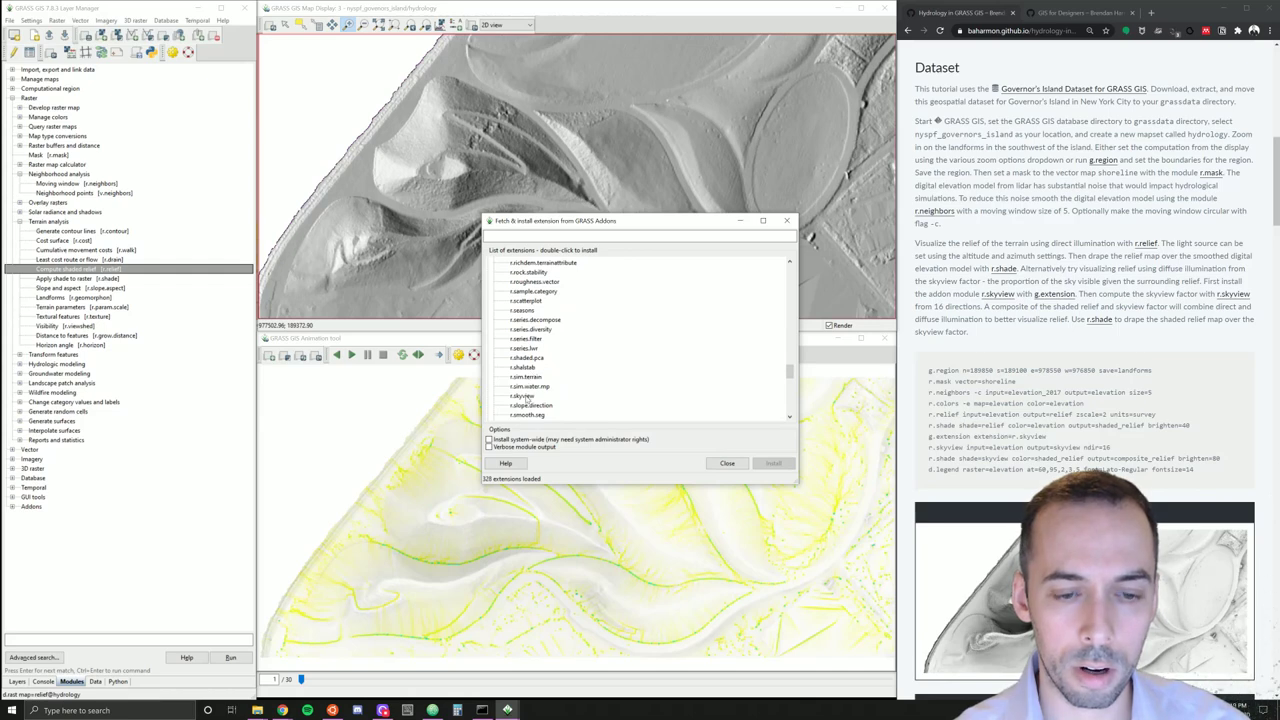
{"action": "left_click", "coordinate": [524, 396]}
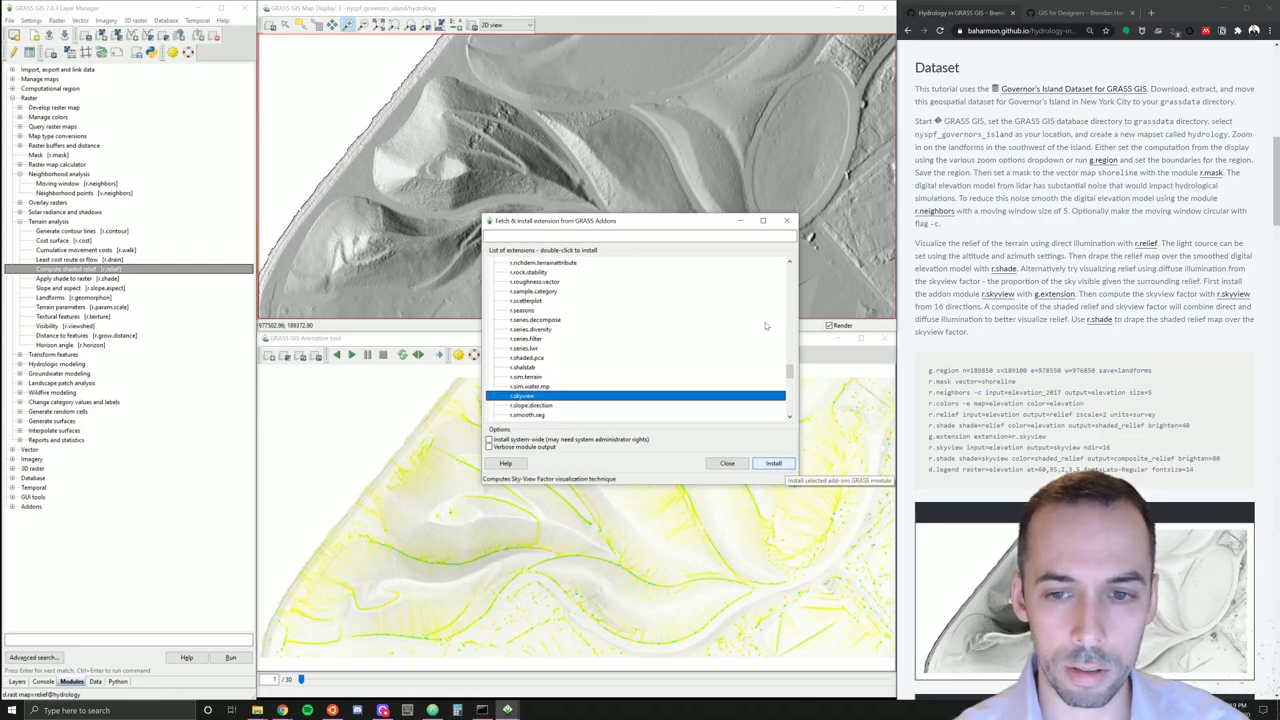
{"action": "left_click", "coordinate": [780, 465]}
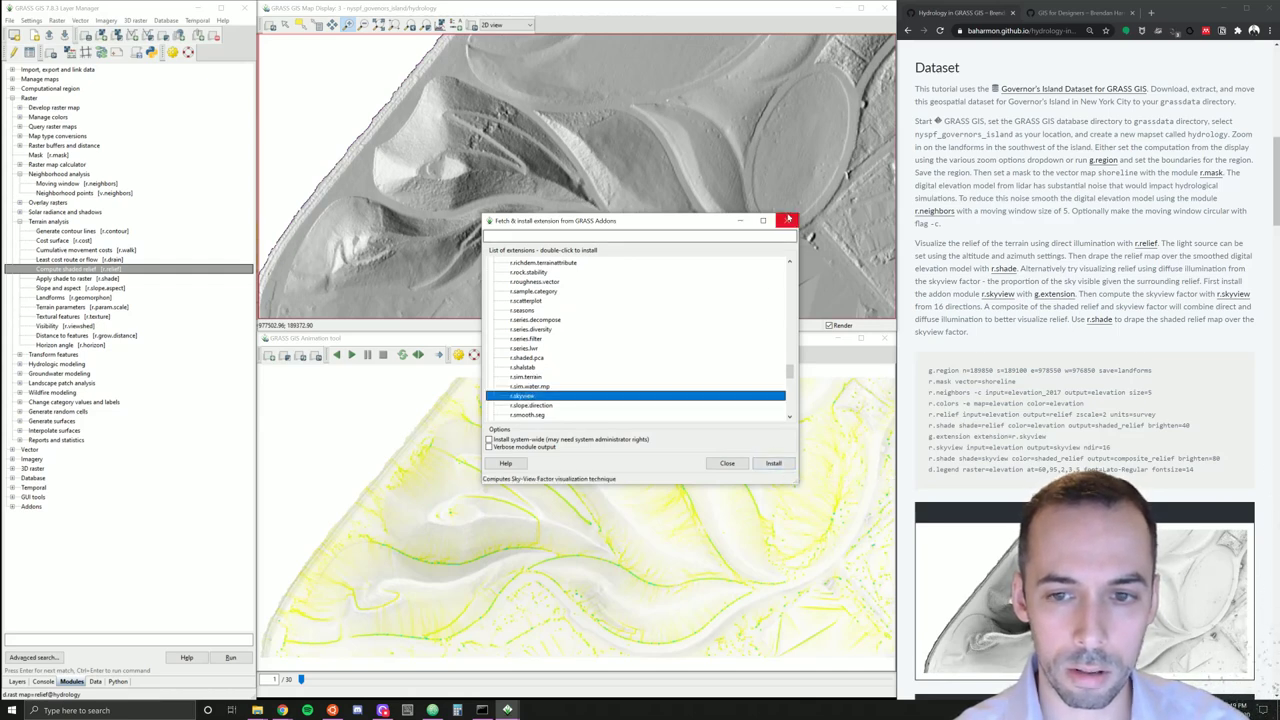
{"action": "left_click", "coordinate": [44, 681]}
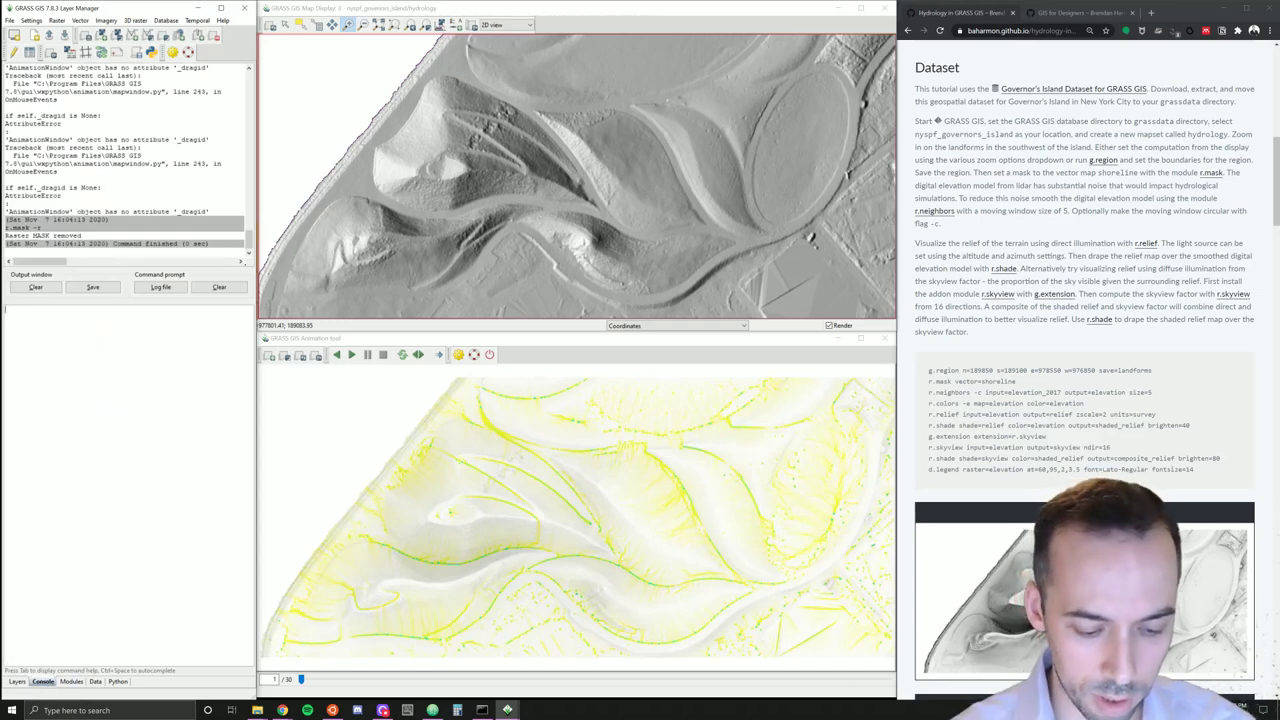
Open r.skyview from the console with input elevation, output skyview and 16 directions, then close it
{"action": "type", "text": "r.sk"}
{"action": "key", "text": "Return"}
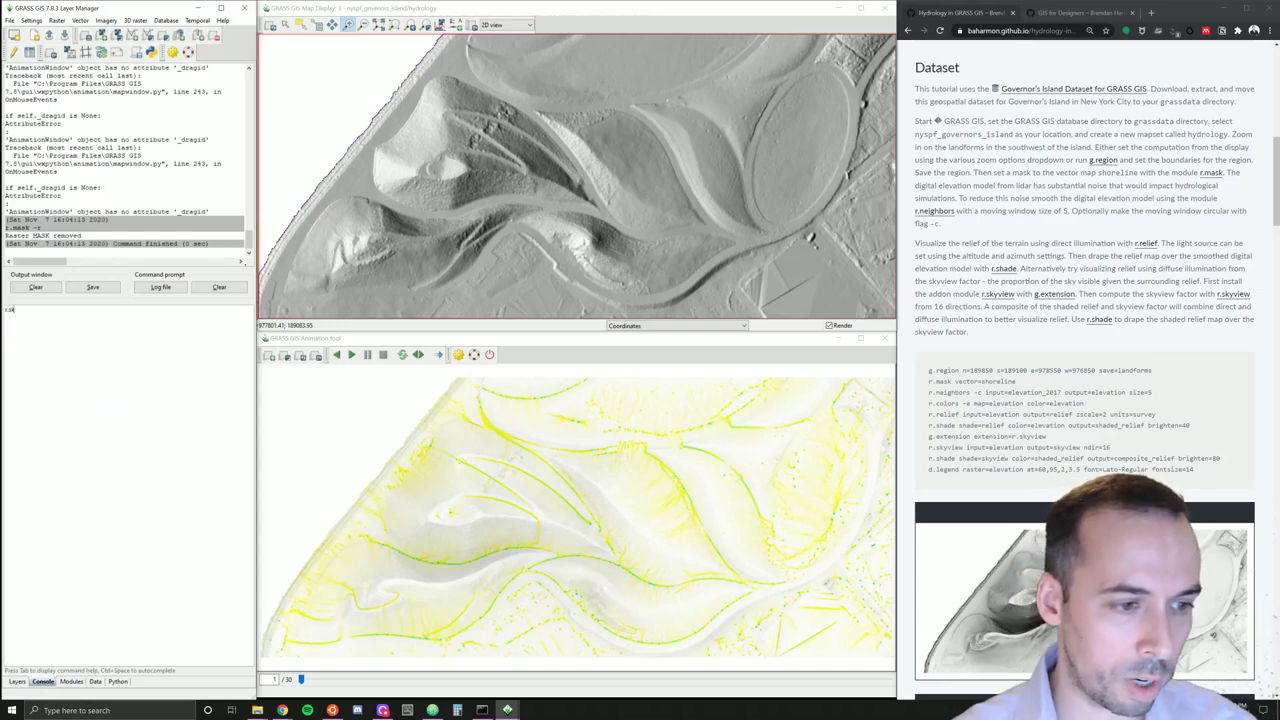
{"action": "key", "text": "Return"}
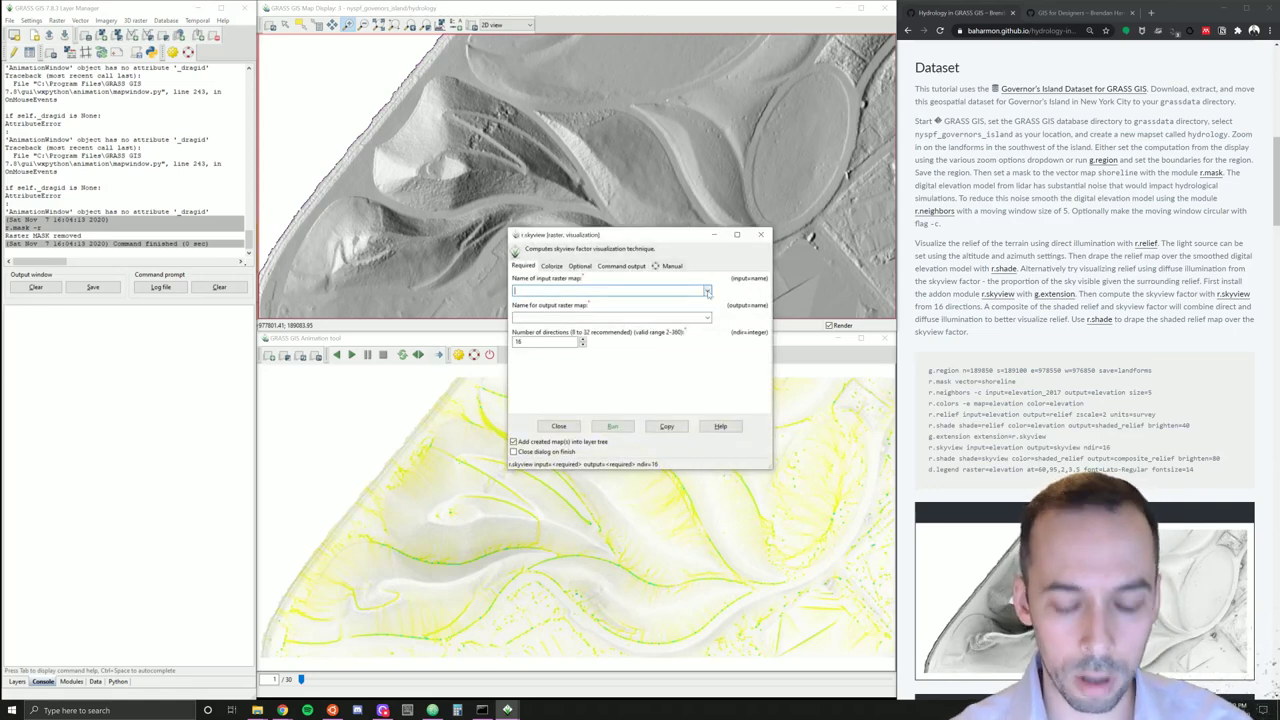
{"action": "type", "text": "elevat"}
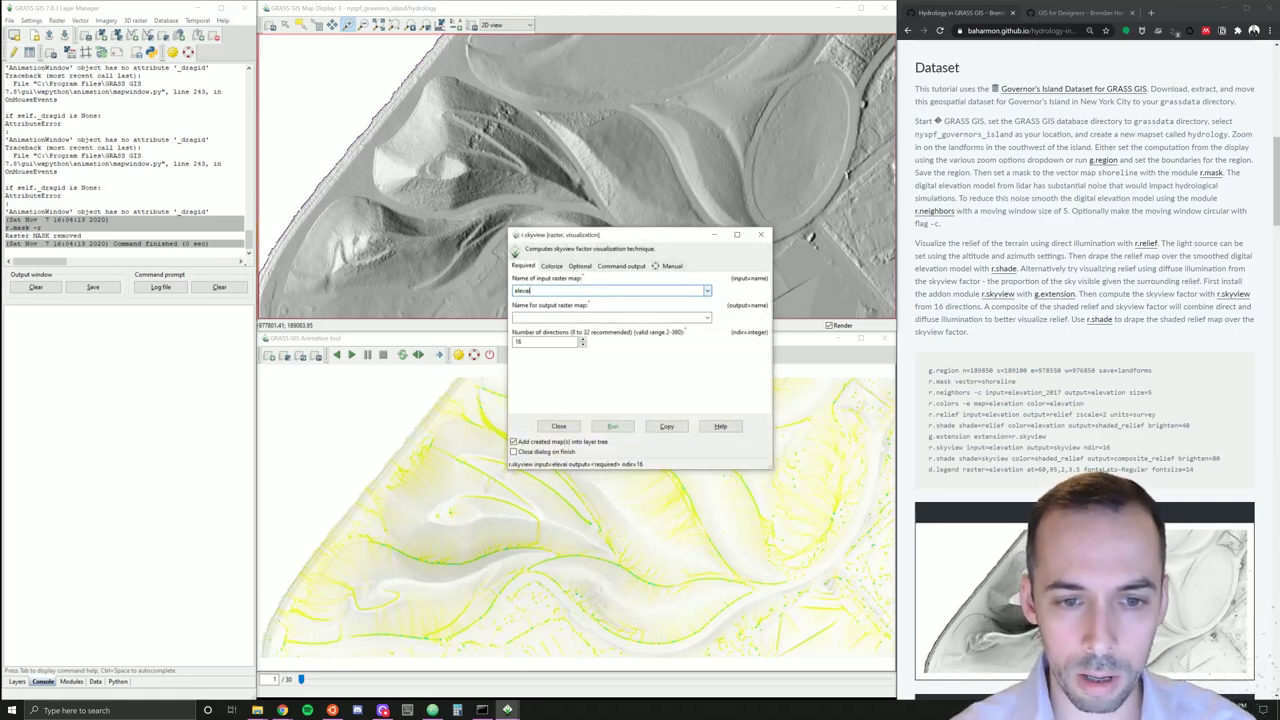
{"action": "type", "text": "ion"}
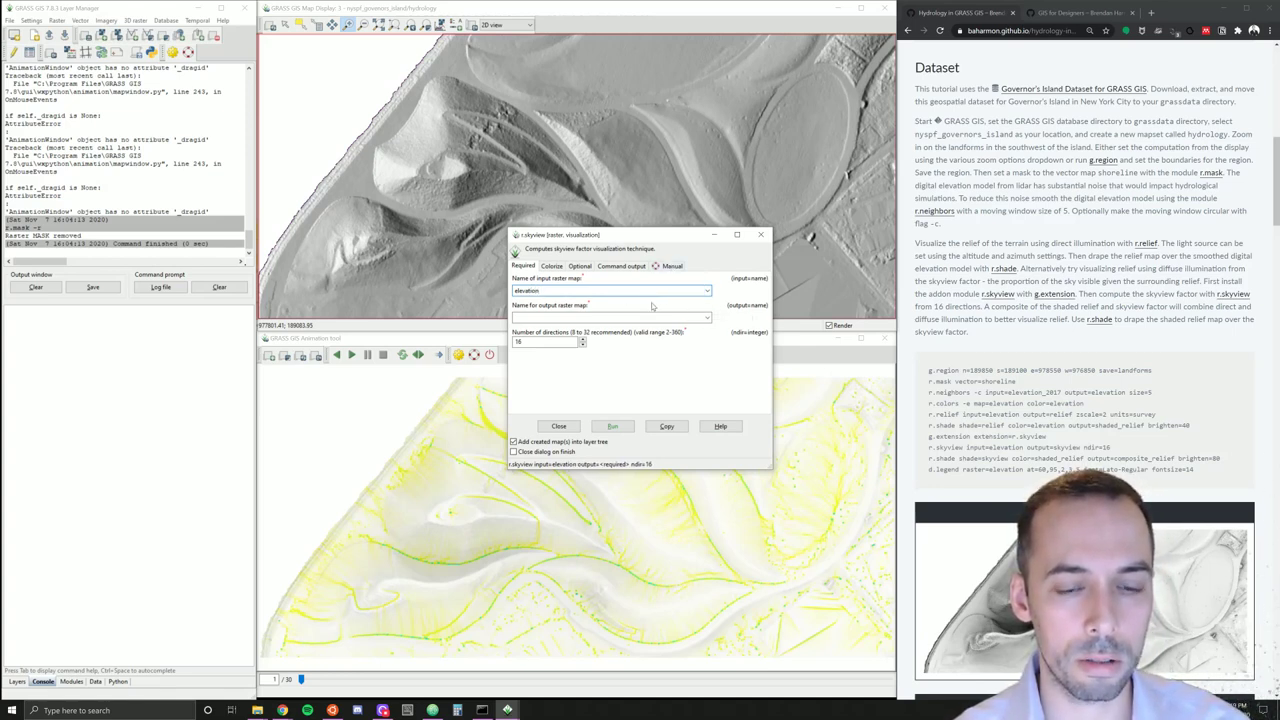
{"action": "left_click", "coordinate": [648, 319]}
{"action": "type", "text": "sky"}
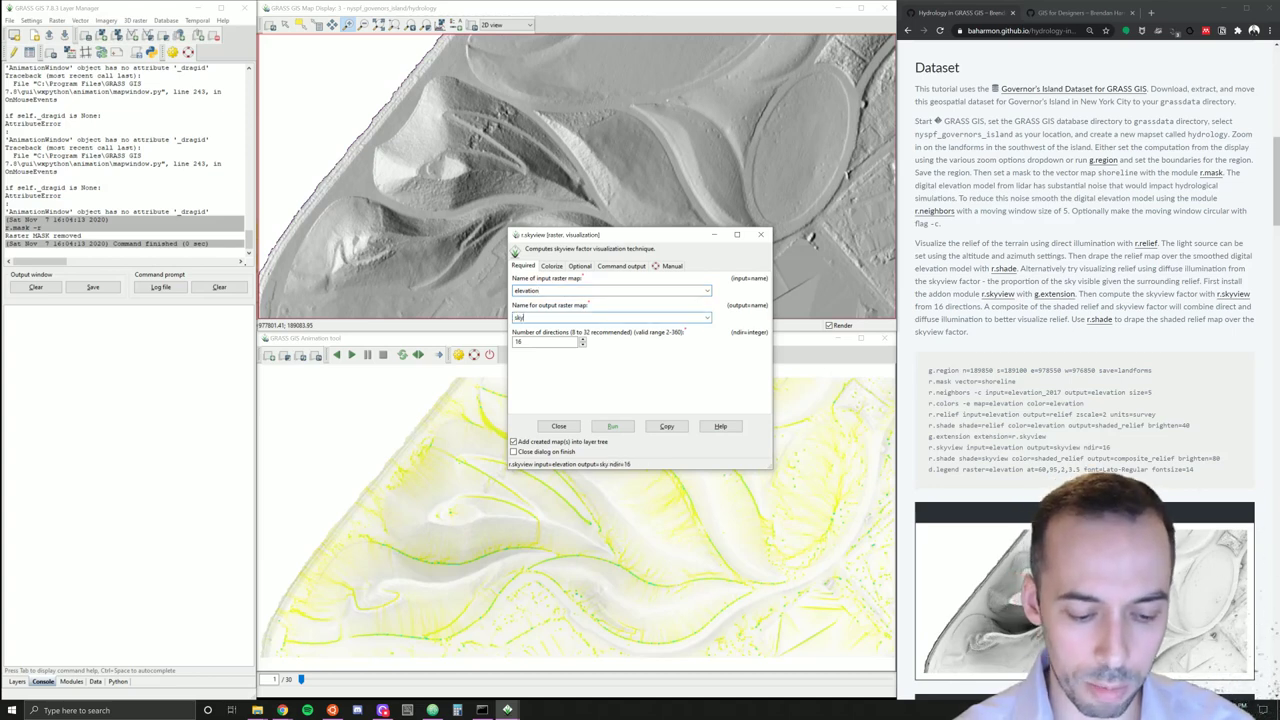
{"action": "type", "text": "view"}
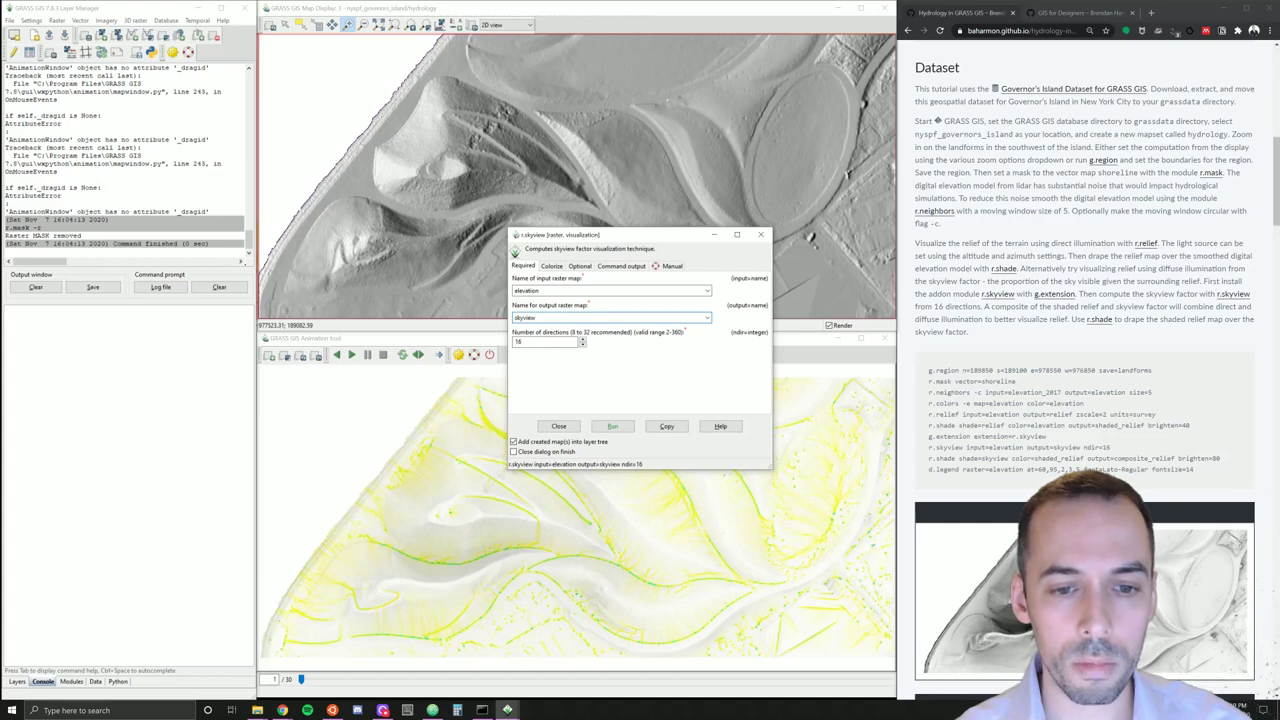
{"action": "double_click", "coordinate": [518, 342]}
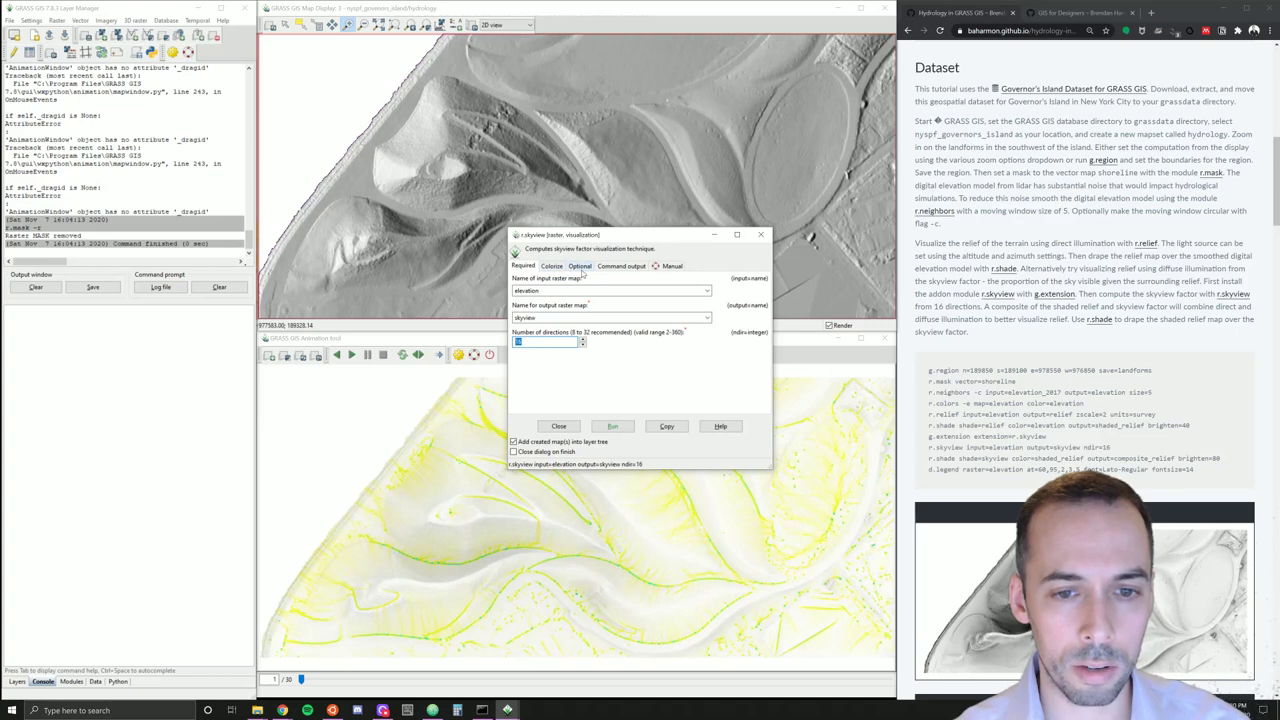
{"action": "left_click", "coordinate": [582, 268]}
{"action": "left_click", "coordinate": [523, 266]}
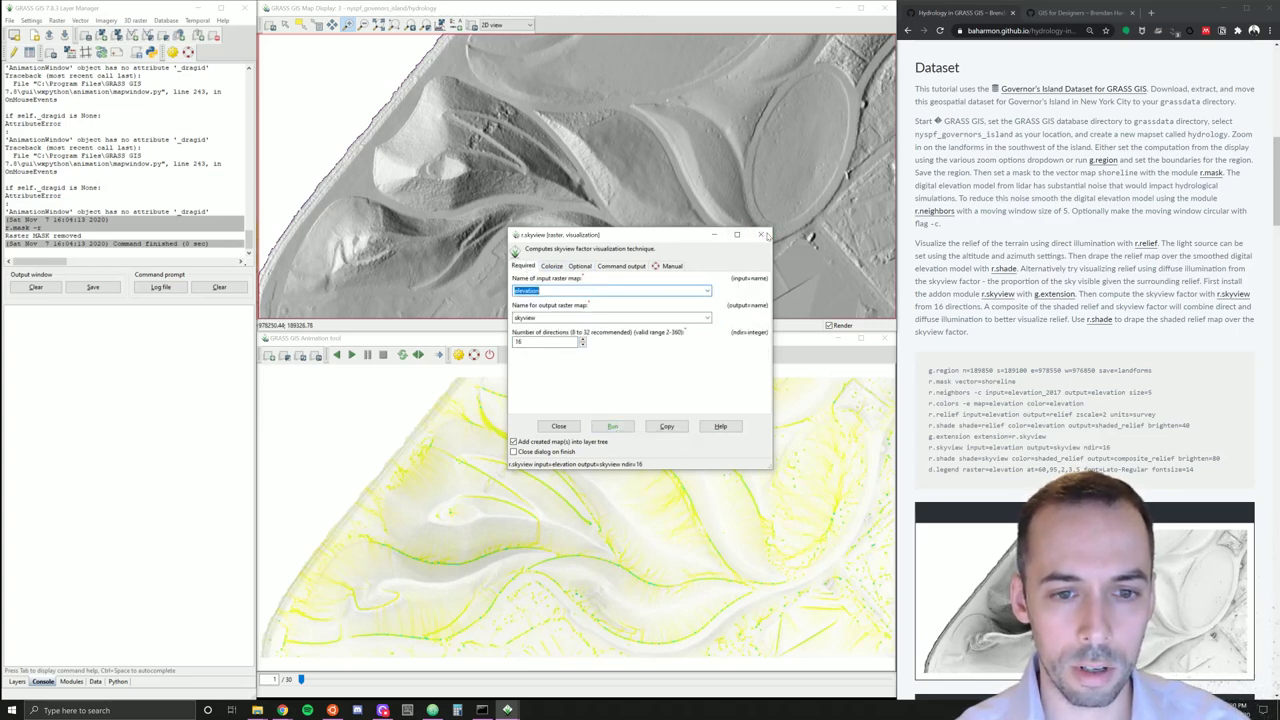
{"action": "left_click", "coordinate": [763, 235]}
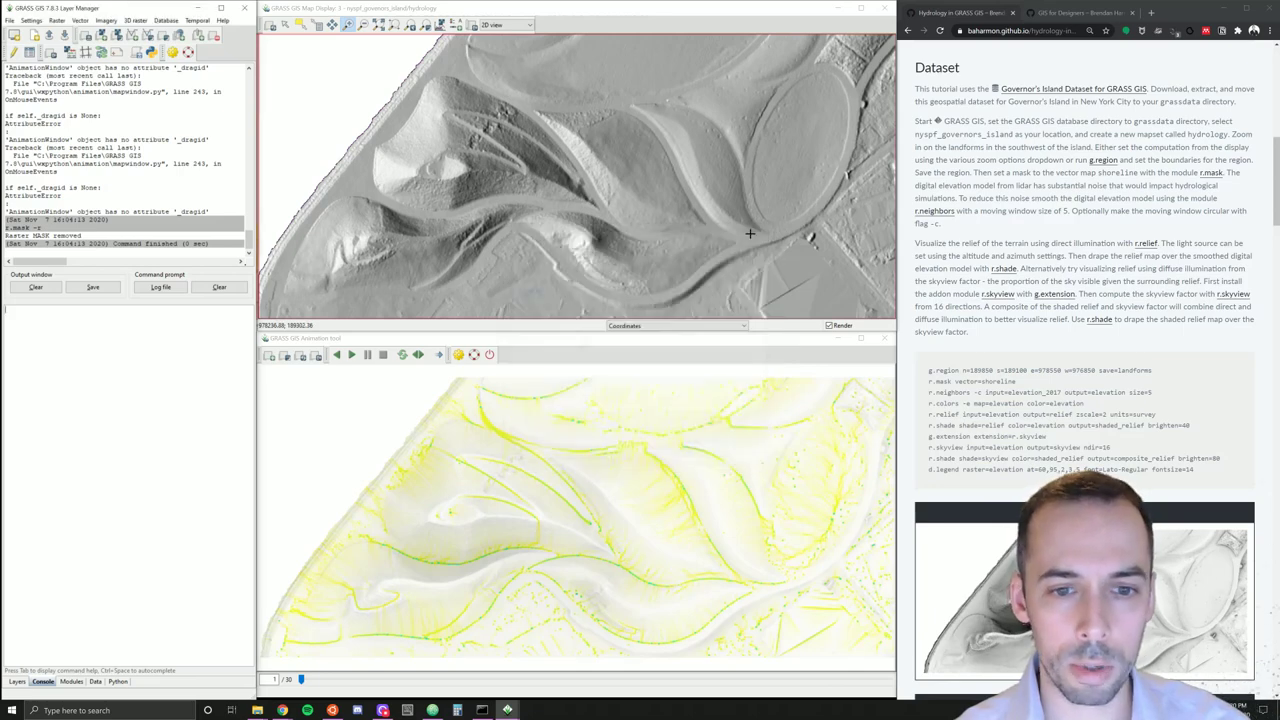
Add the skyview raster as a new map layer
{"action": "left_click", "coordinate": [102, 35]}
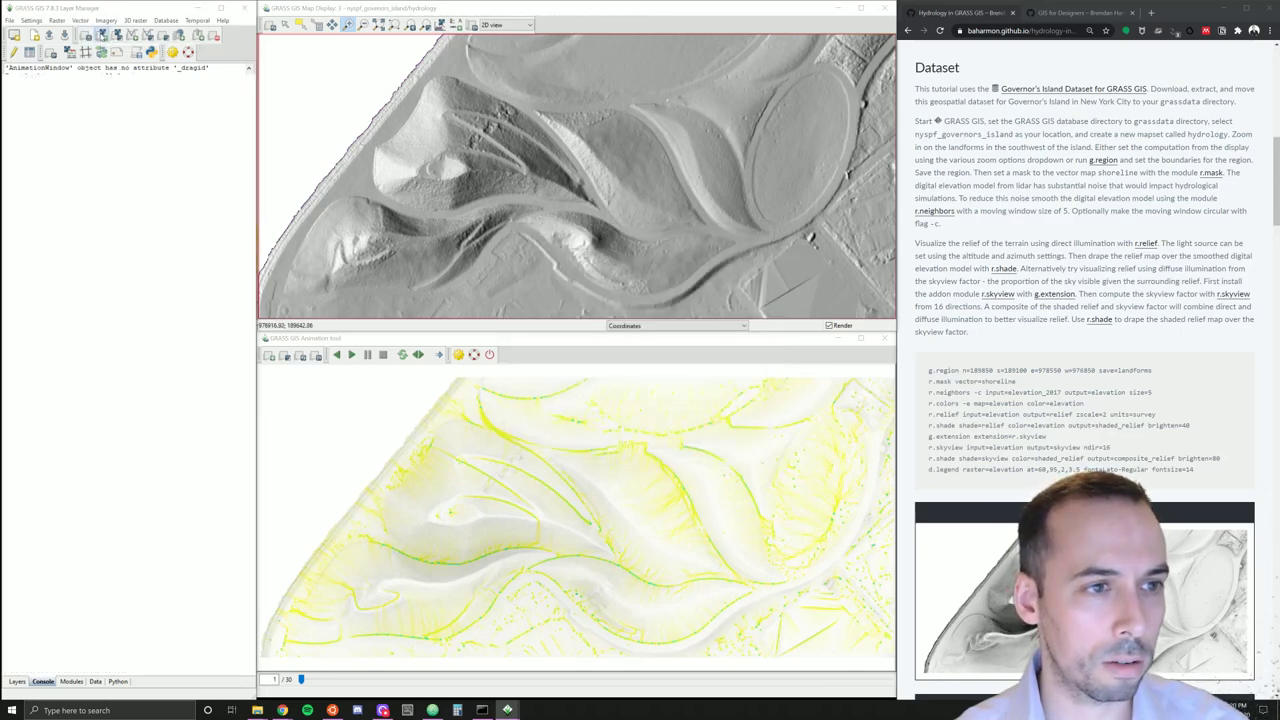
{"action": "type", "text": "sk"}
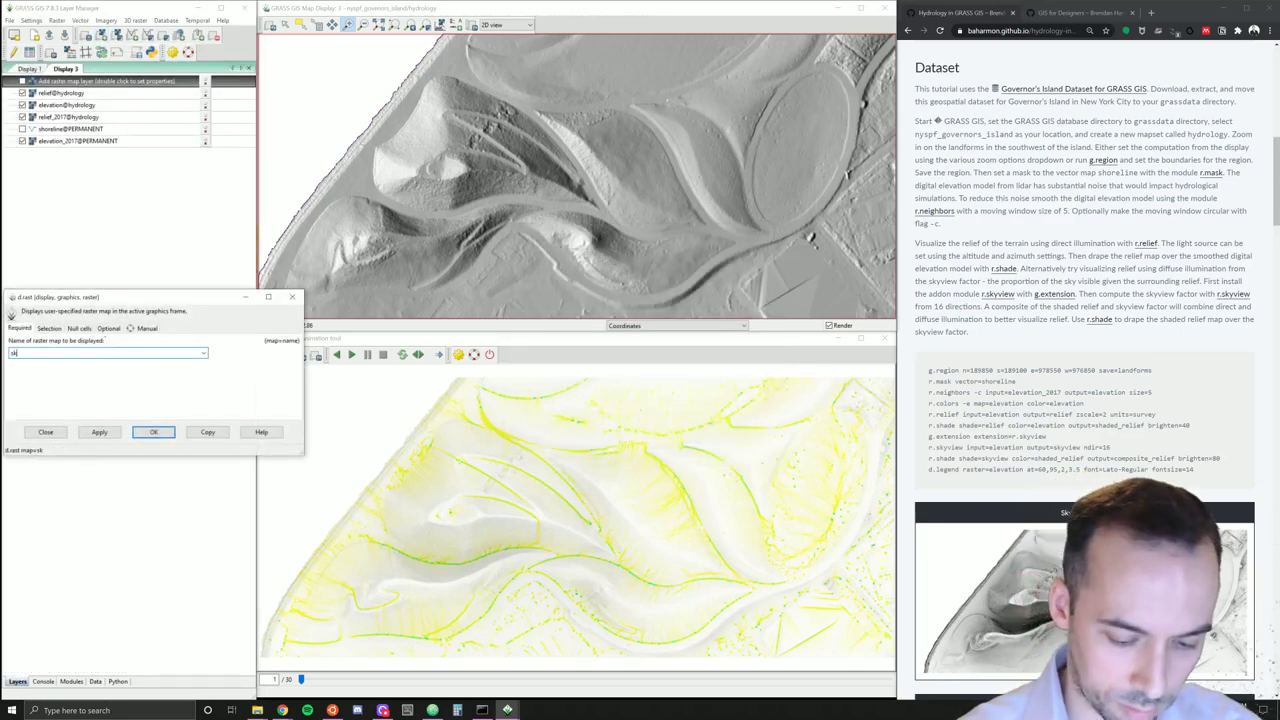
{"action": "type", "text": "yview"}
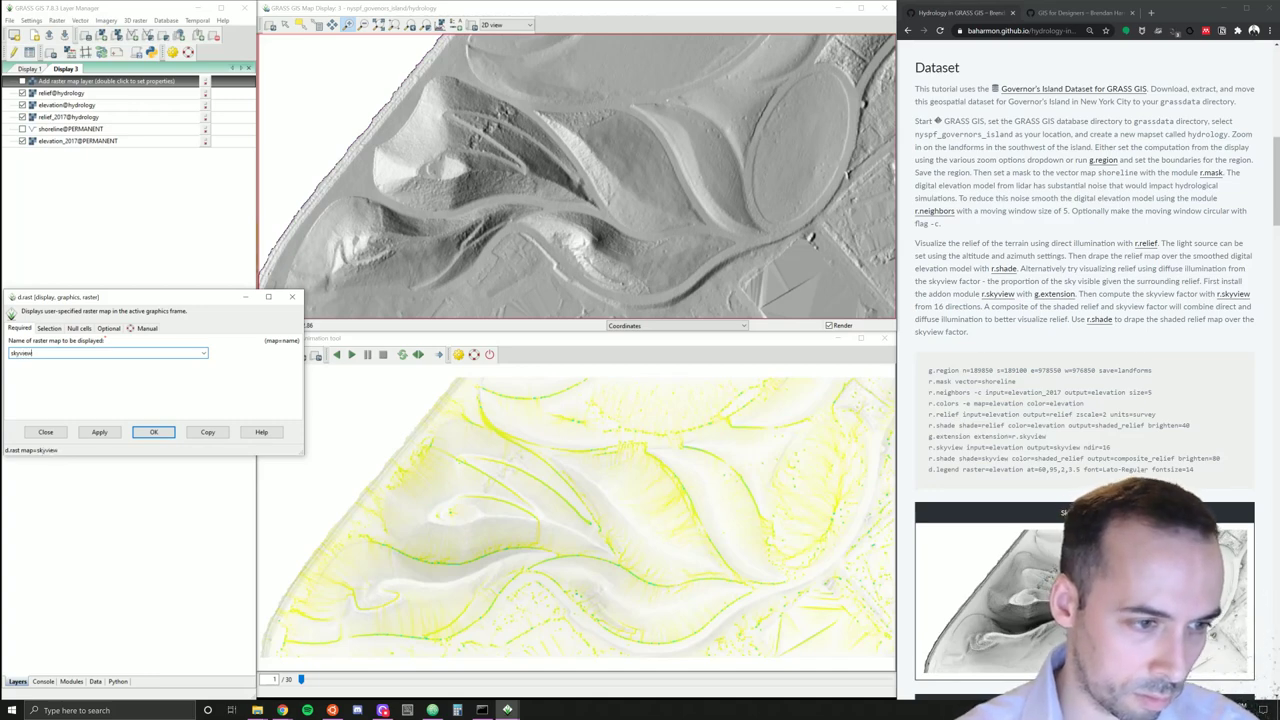
{"action": "key", "text": "Return"}
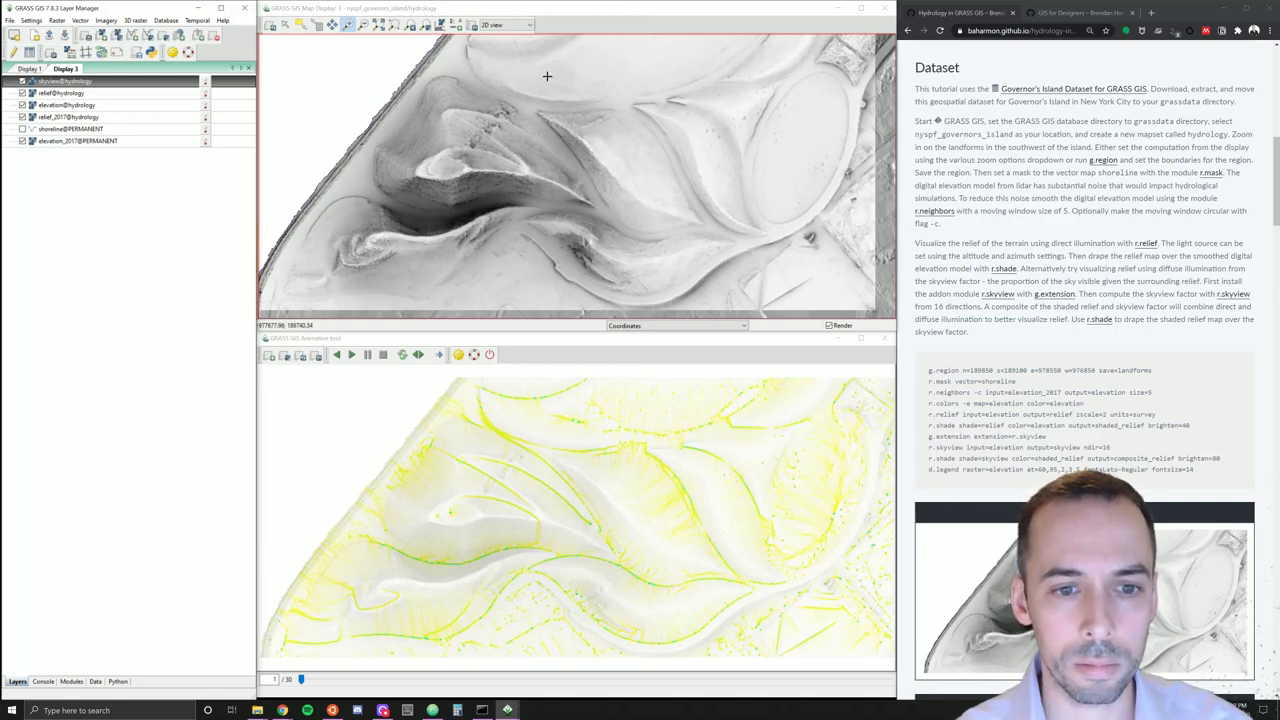
Hide the relief, elevation, relief_2017 and elevation_2017 layers, re-render, and zoom into an area
{"action": "left_click", "coordinate": [22, 92]}
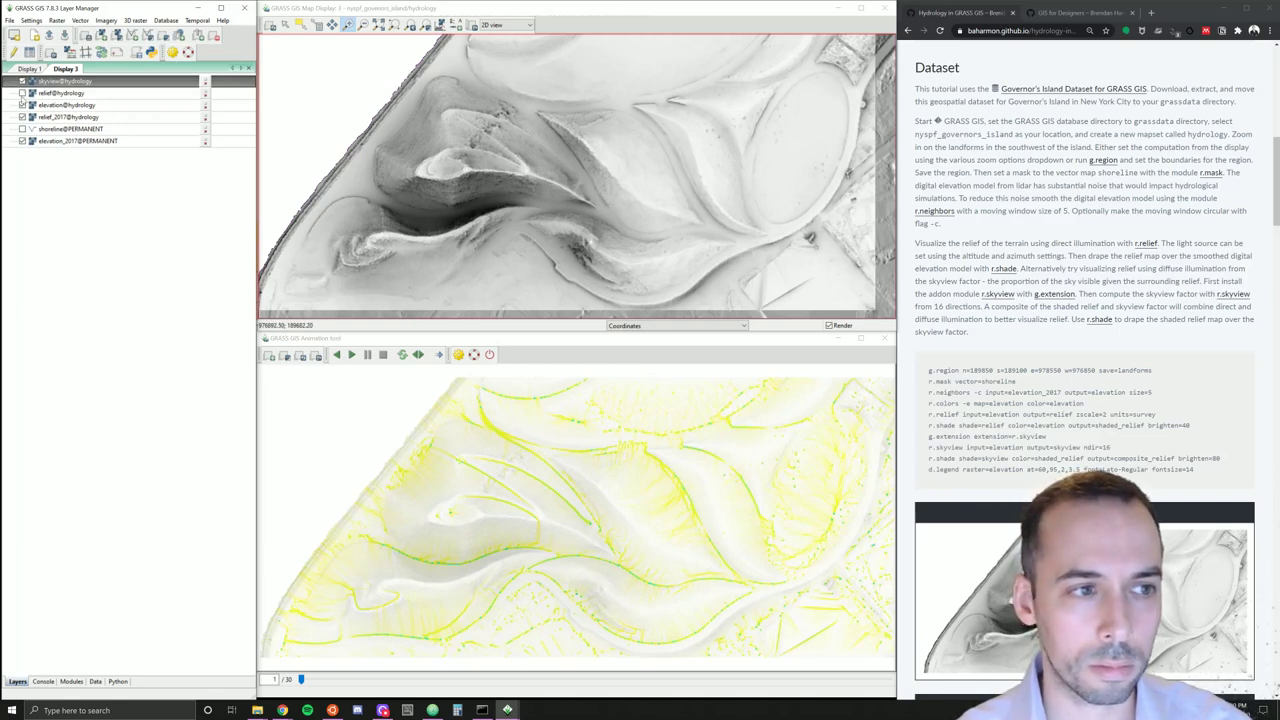
{"action": "left_click", "coordinate": [22, 104]}
{"action": "left_click", "coordinate": [22, 117]}
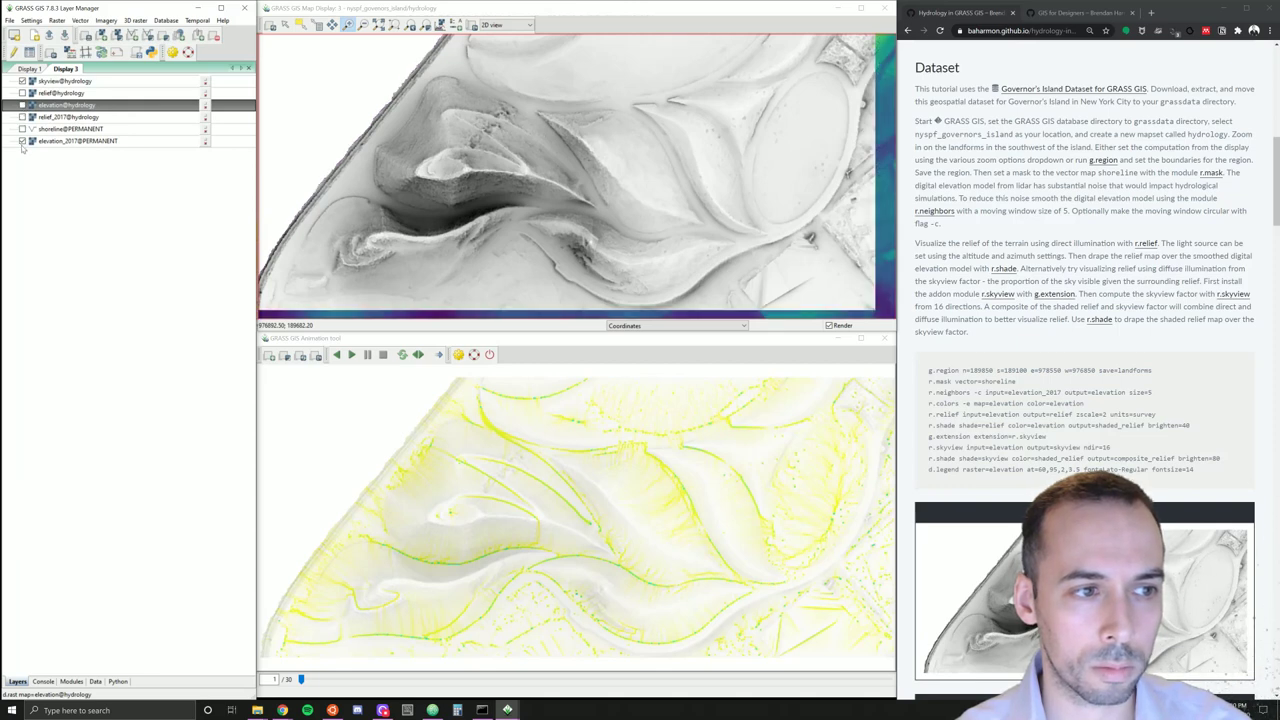
{"action": "left_click", "coordinate": [22, 141]}
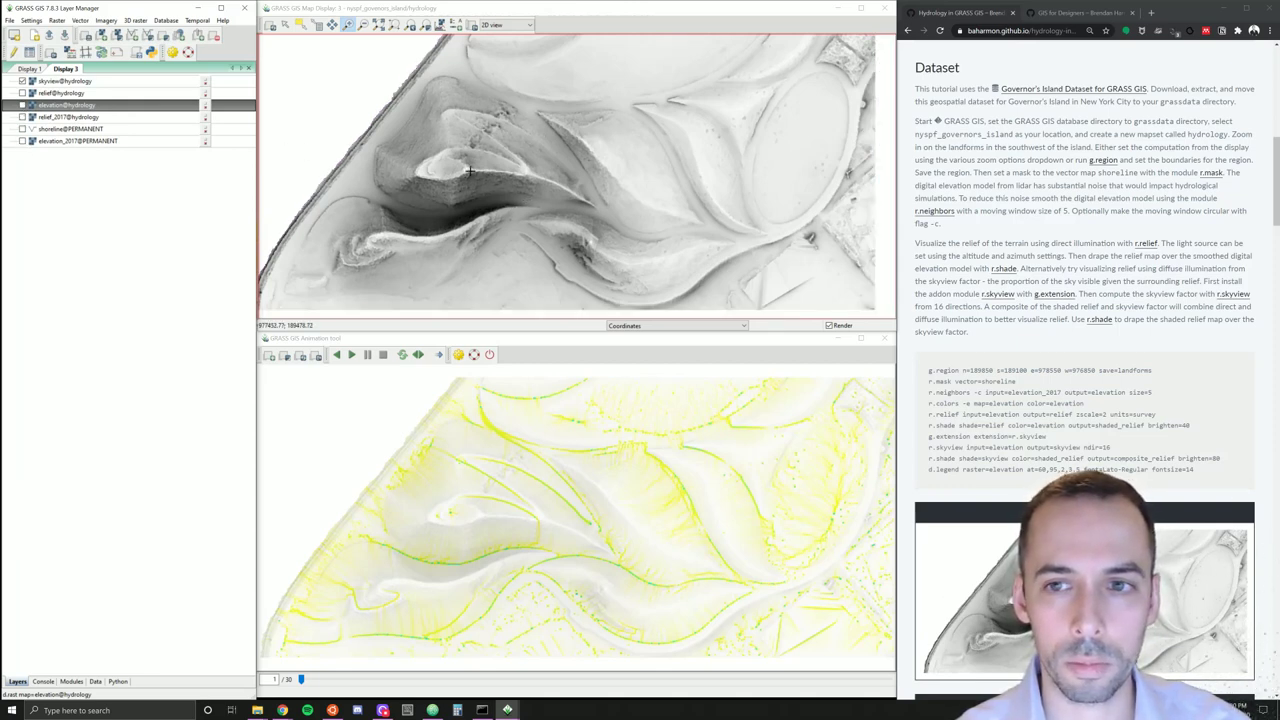
{"action": "left_click", "coordinate": [362, 80]}
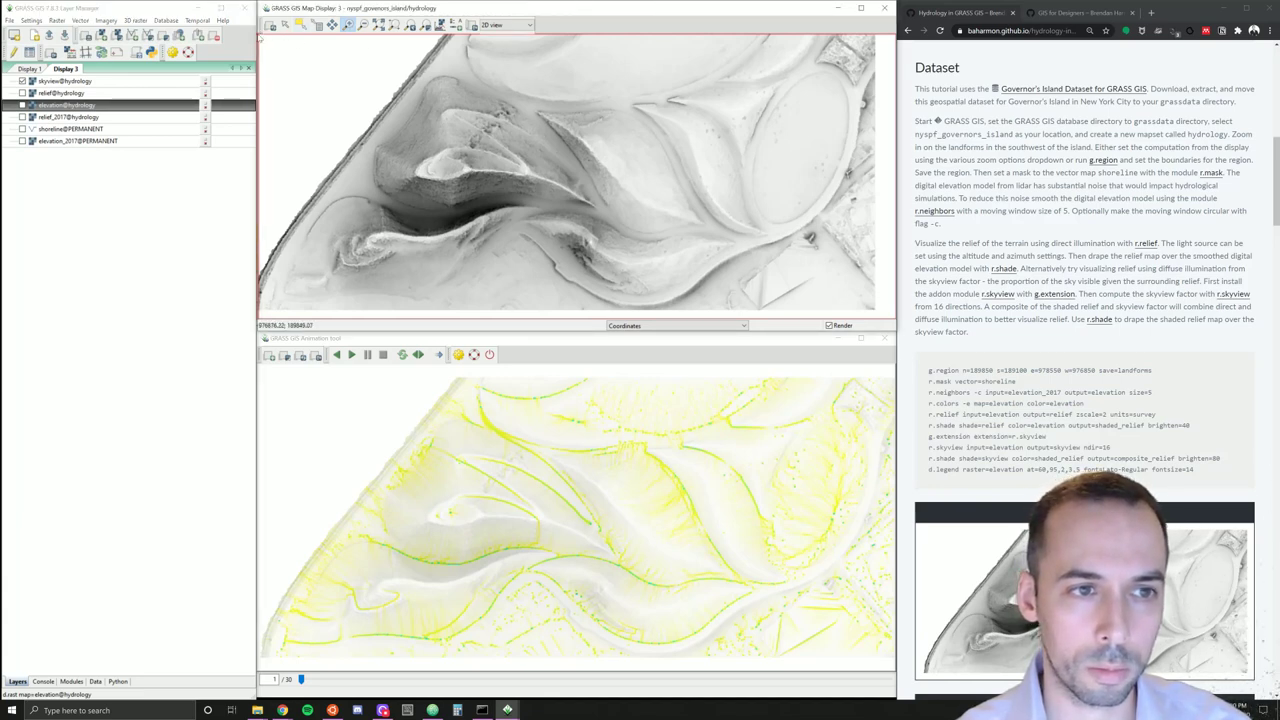
{"action": "left_click_drag", "start_coordinate": [258, 35], "coordinate": [985, 438]}
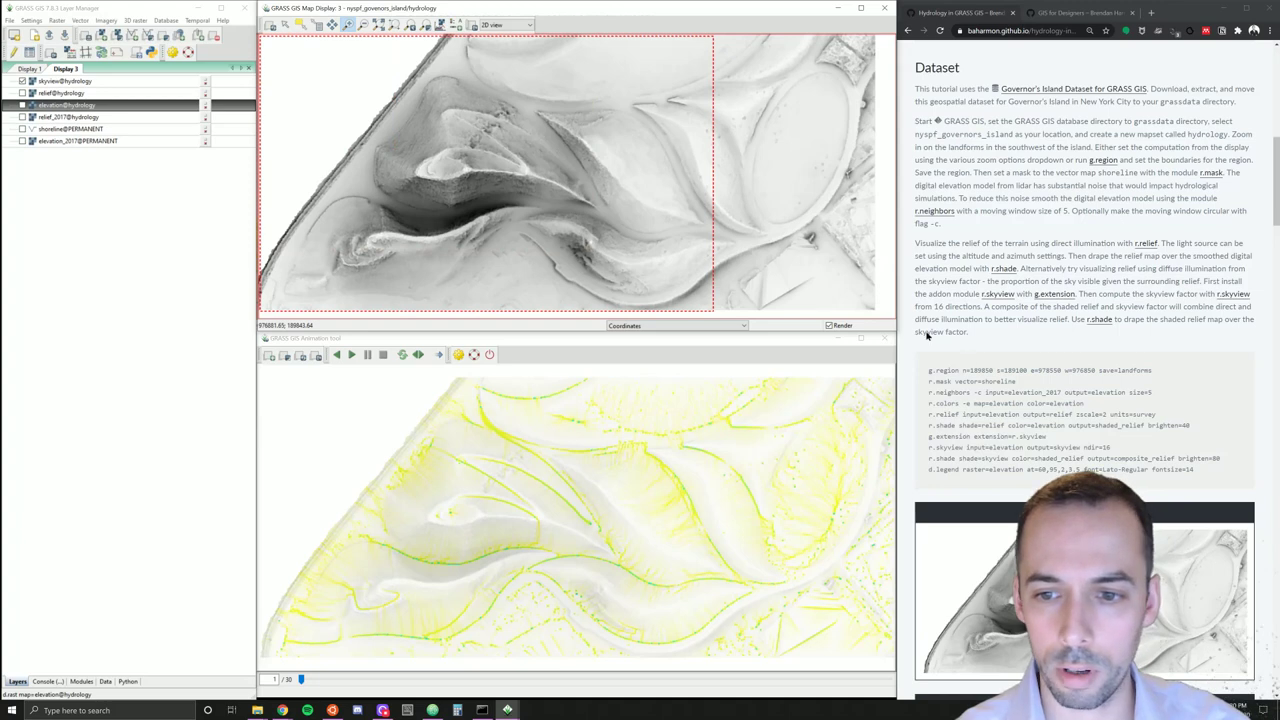
{"action": "left_click_drag", "start_coordinate": [927, 336], "coordinate": [868, 309]}
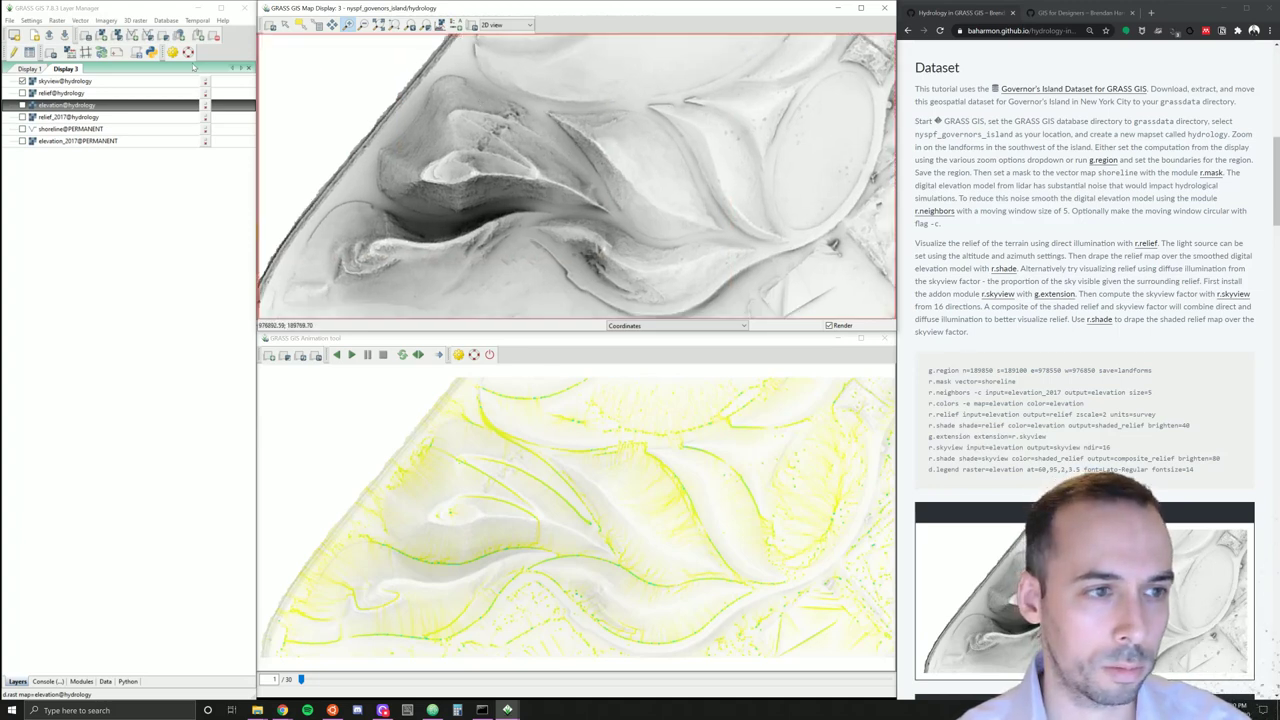
Toggle the skyview layer repeatedly to compare it with the relief shading, leaving it hidden
{"action": "left_click", "coordinate": [22, 81]}
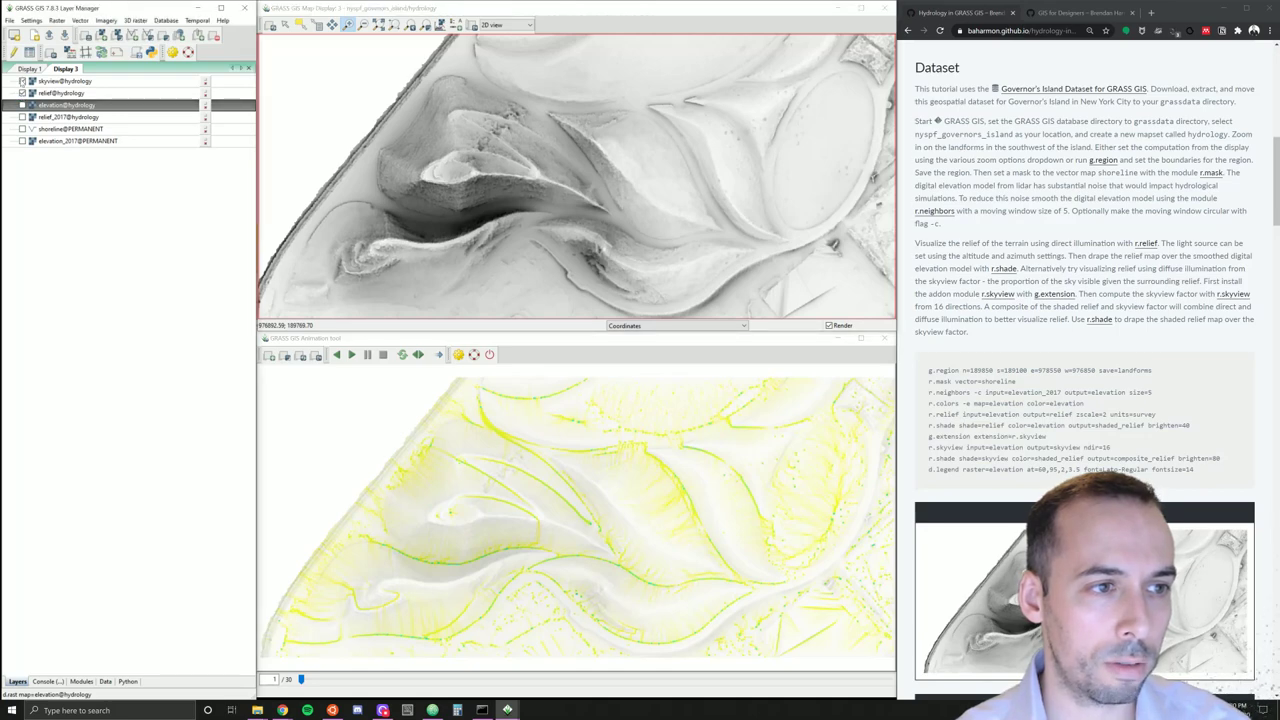
{"action": "left_click", "coordinate": [22, 81]}
{"action": "left_click", "coordinate": [22, 81]}
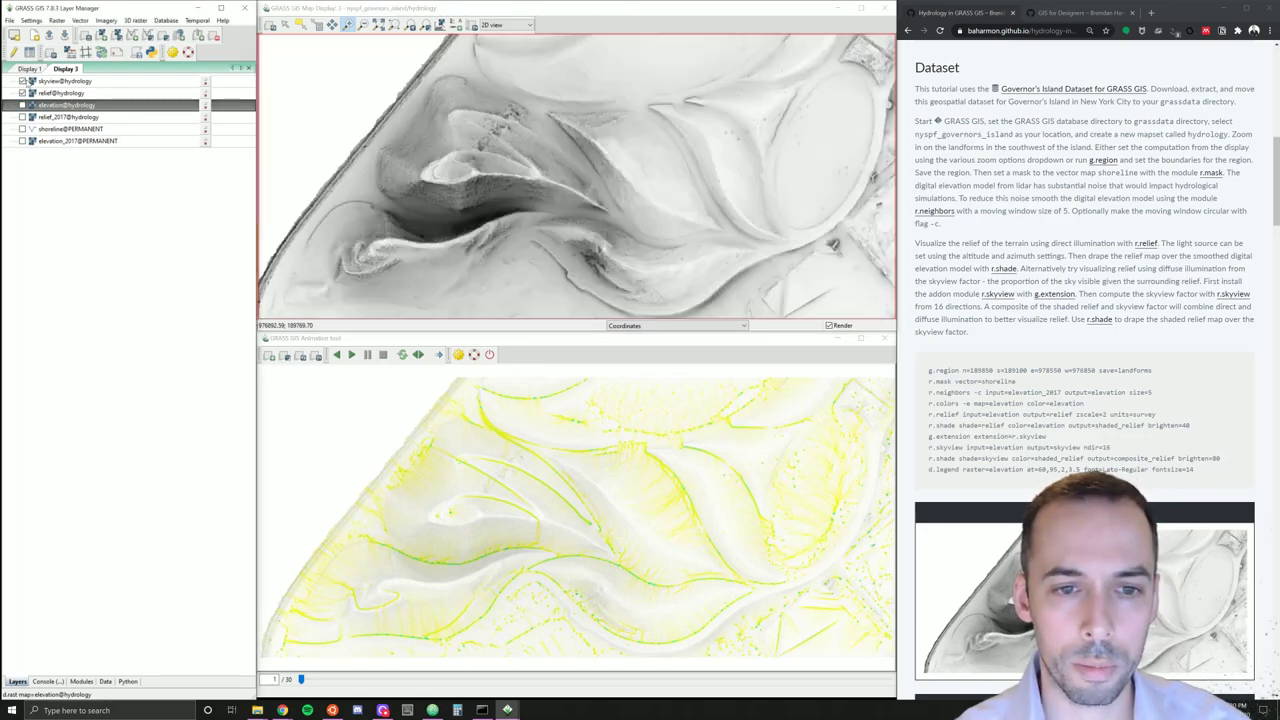
{"action": "left_click", "coordinate": [22, 81]}
{"action": "left_click", "coordinate": [22, 81]}
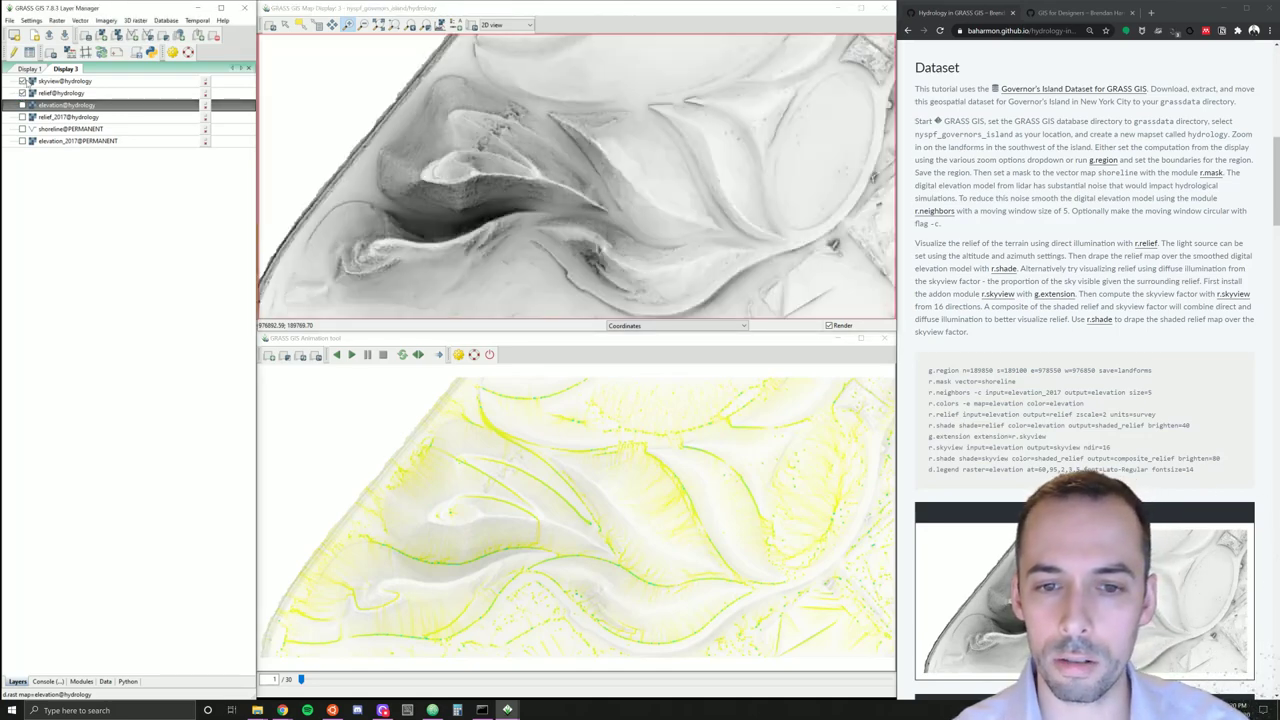
{"action": "left_click", "coordinate": [22, 81]}
{"action": "left_click", "coordinate": [22, 81]}
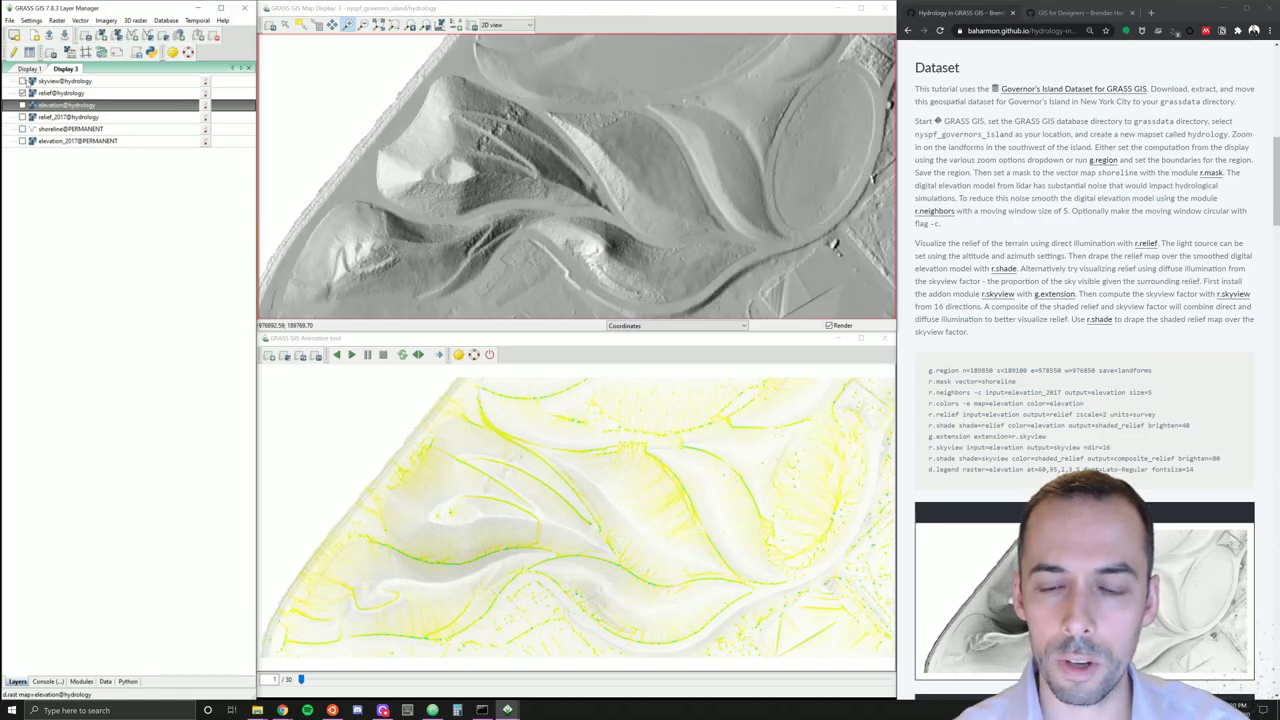
{"action": "left_click", "coordinate": [22, 81]}
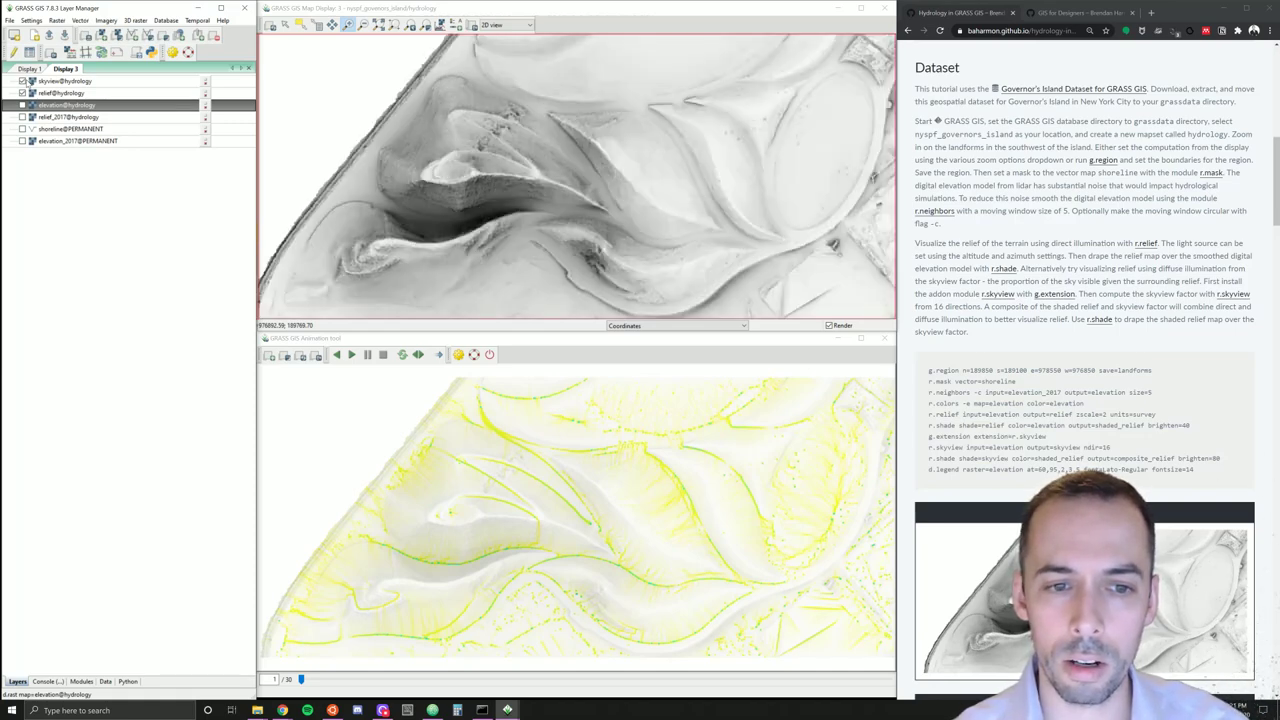
{"action": "left_click", "coordinate": [22, 81]}
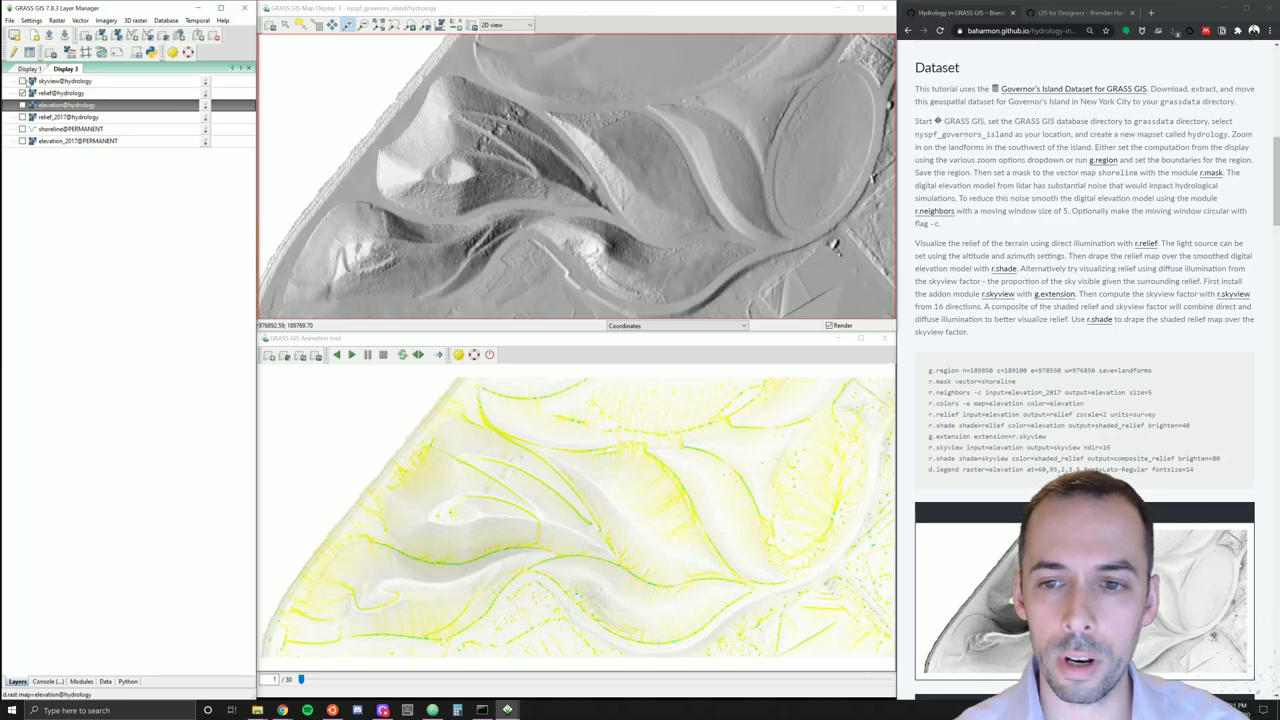
{"action": "left_click", "coordinate": [22, 81]}
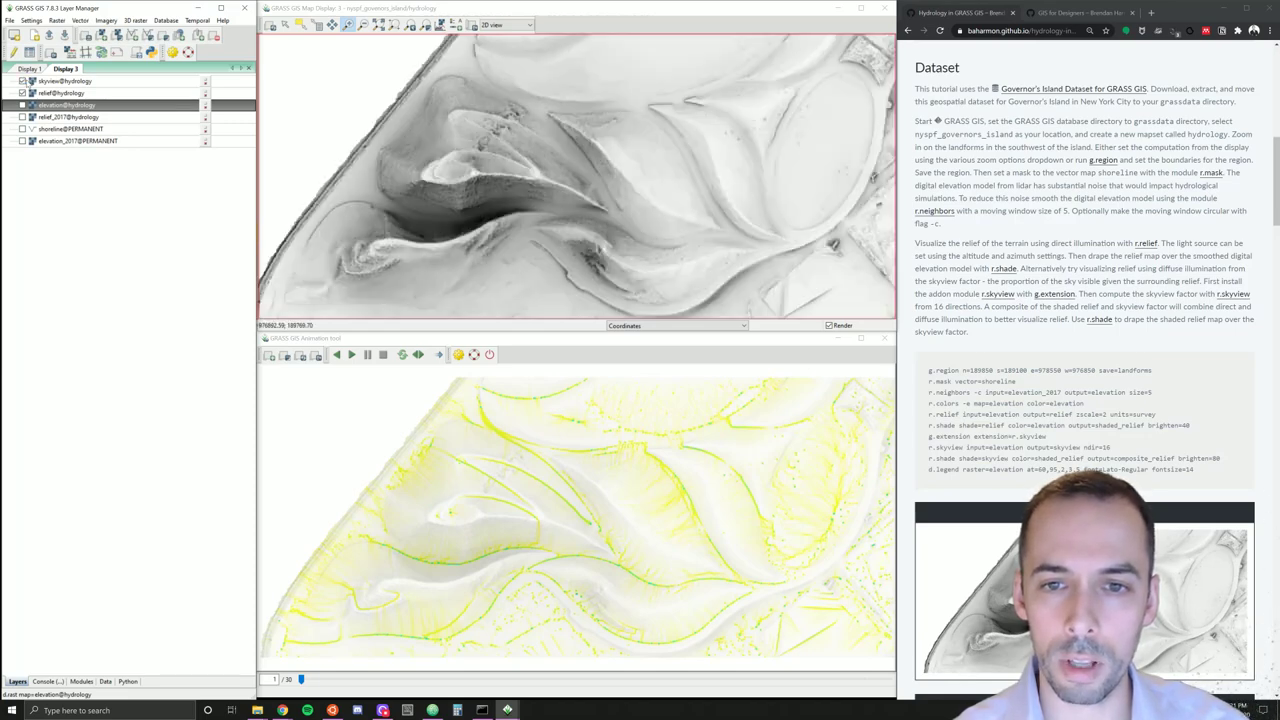
{"action": "left_click", "coordinate": [22, 81]}
{"action": "left_click", "coordinate": [22, 81]}
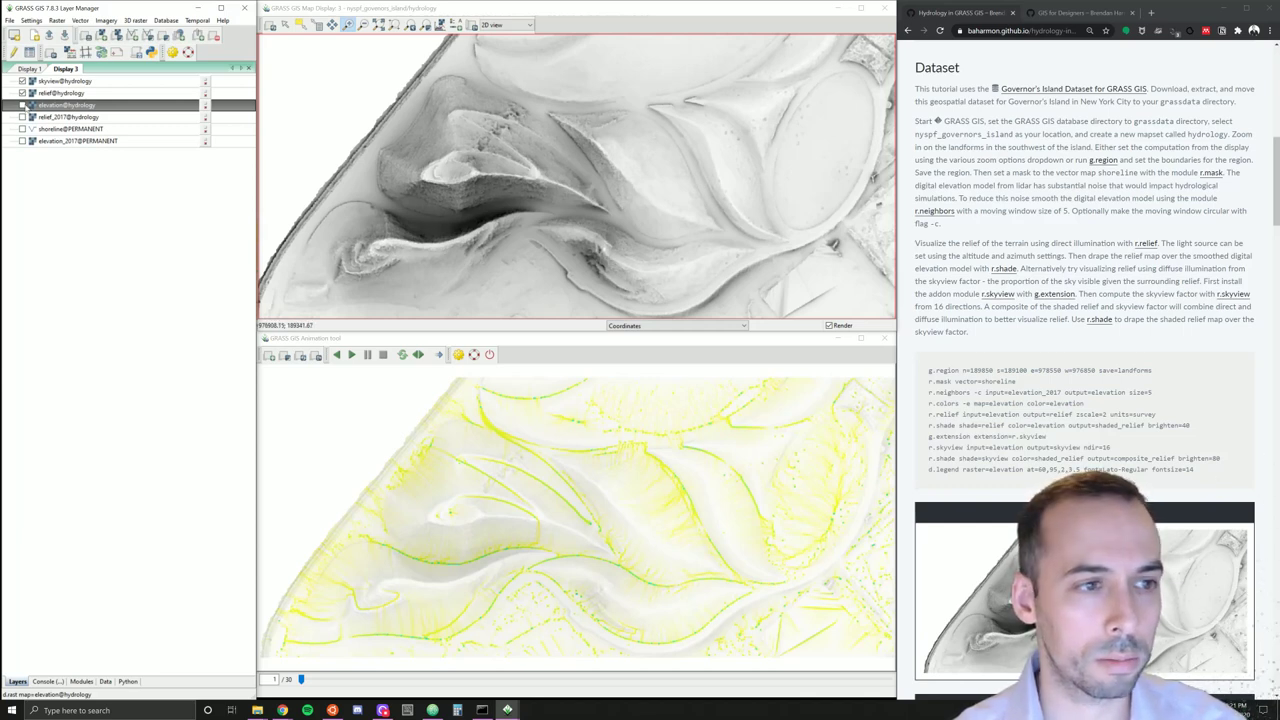
{"action": "left_click", "coordinate": [22, 81]}
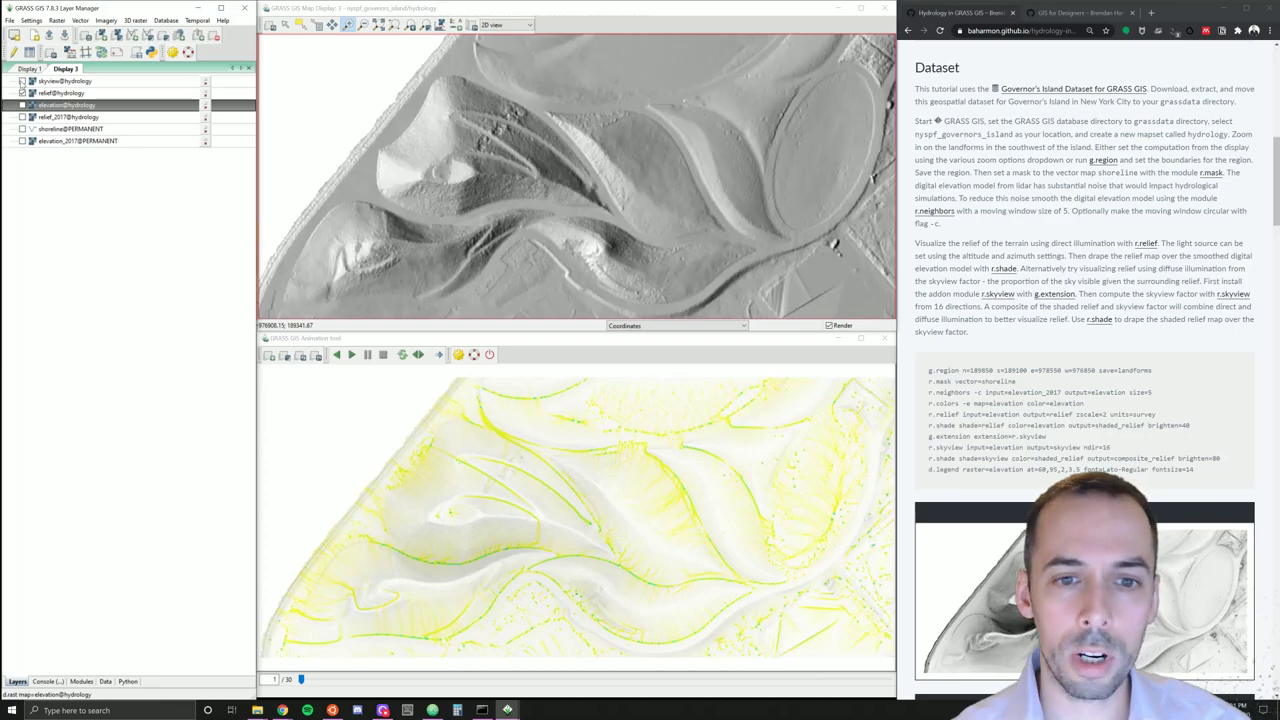
{"action": "left_click", "coordinate": [22, 81]}
{"action": "left_click", "coordinate": [22, 81]}
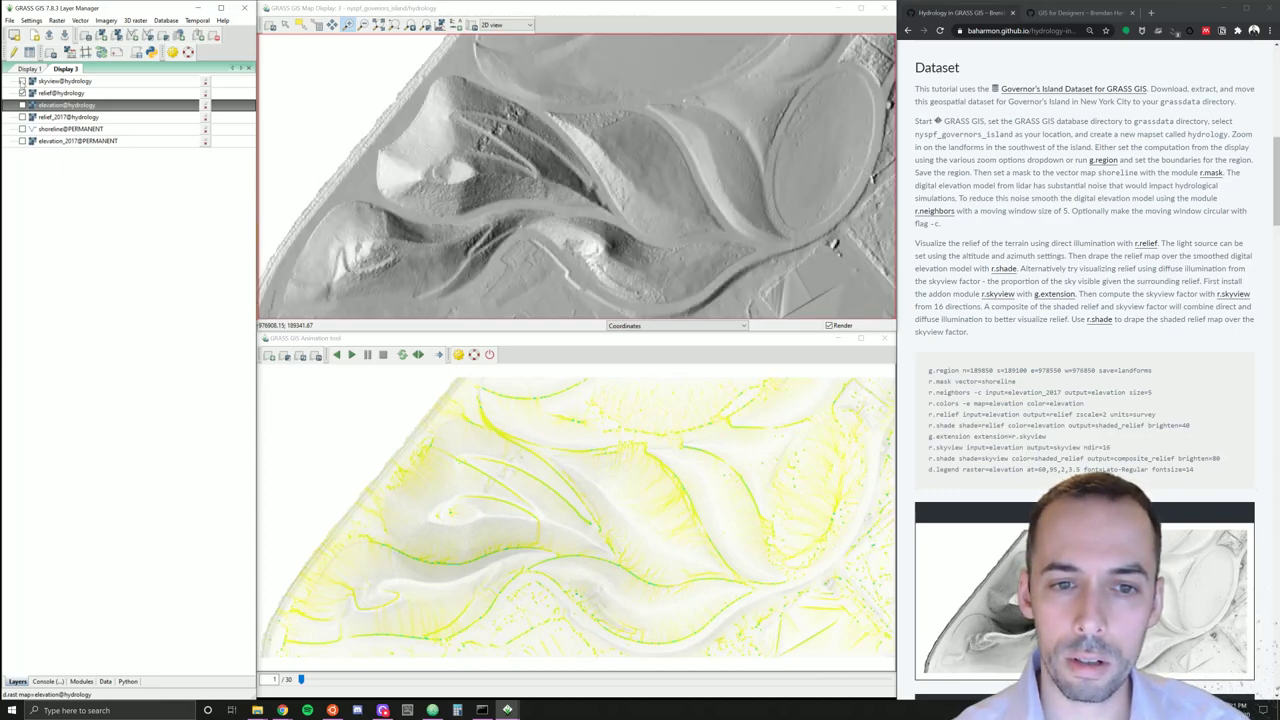
{"action": "left_click", "coordinate": [22, 81]}
{"action": "left_click", "coordinate": [22, 81]}
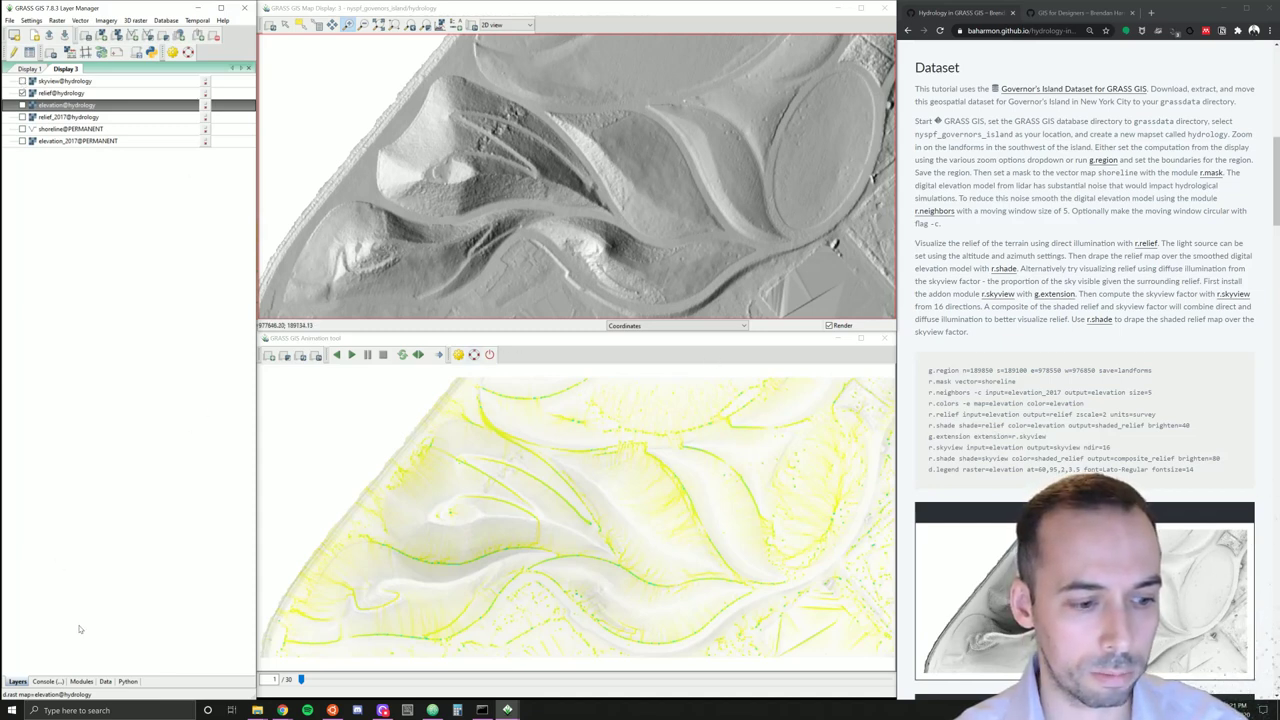
Open r.shade from the console with shade map relief, color map elevation and output shaded_relief
{"action": "left_click", "coordinate": [48, 682]}
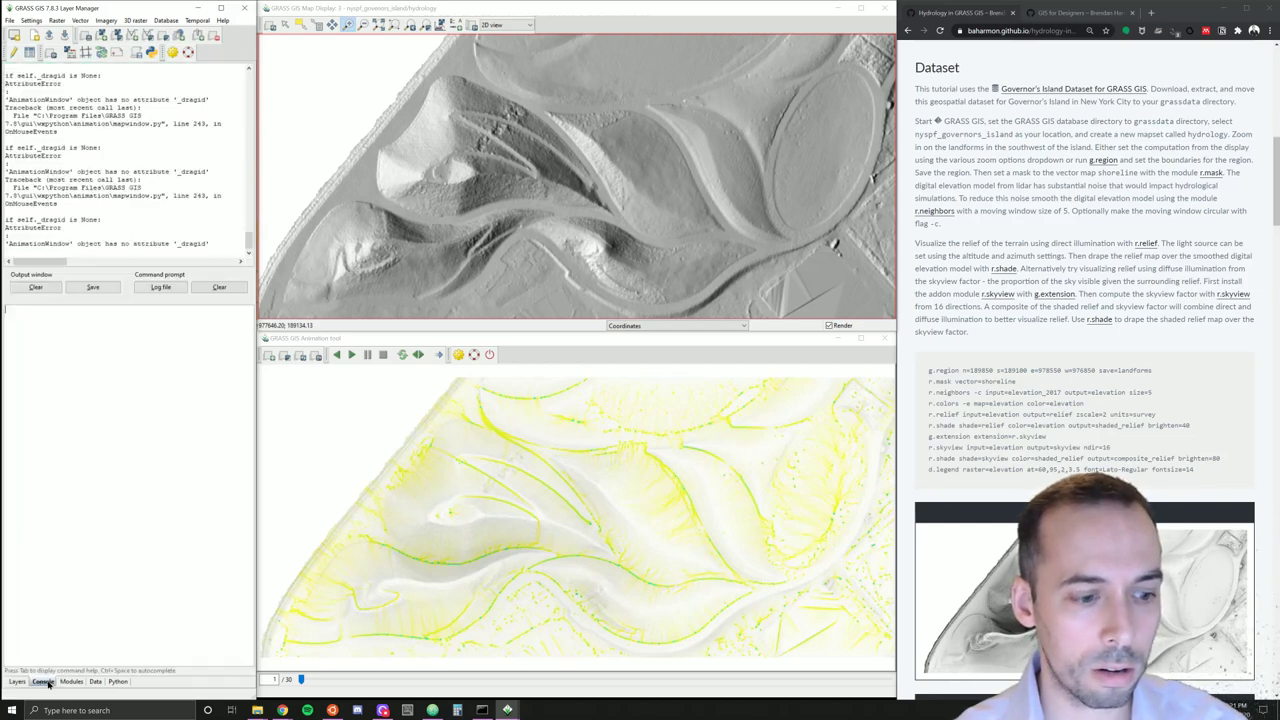
{"action": "type", "text": "r.shade"}
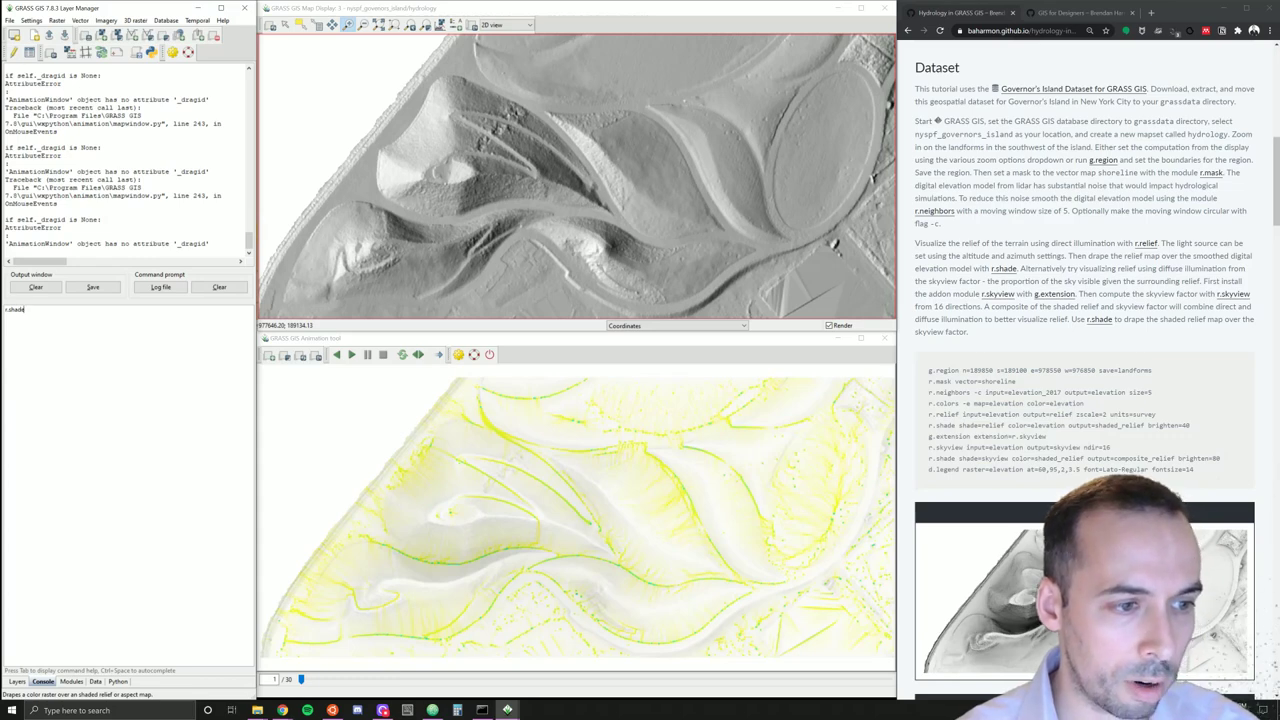
{"action": "key", "text": "Return"}
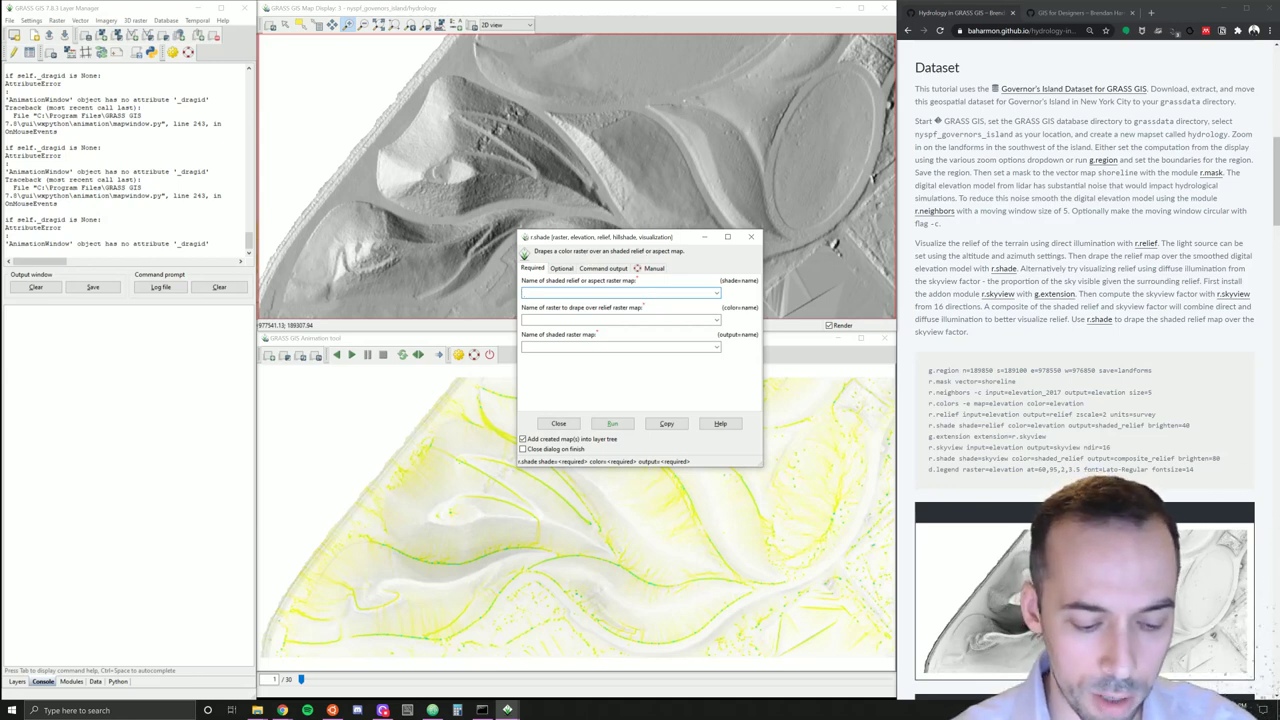
{"action": "type", "text": "elevatio"}
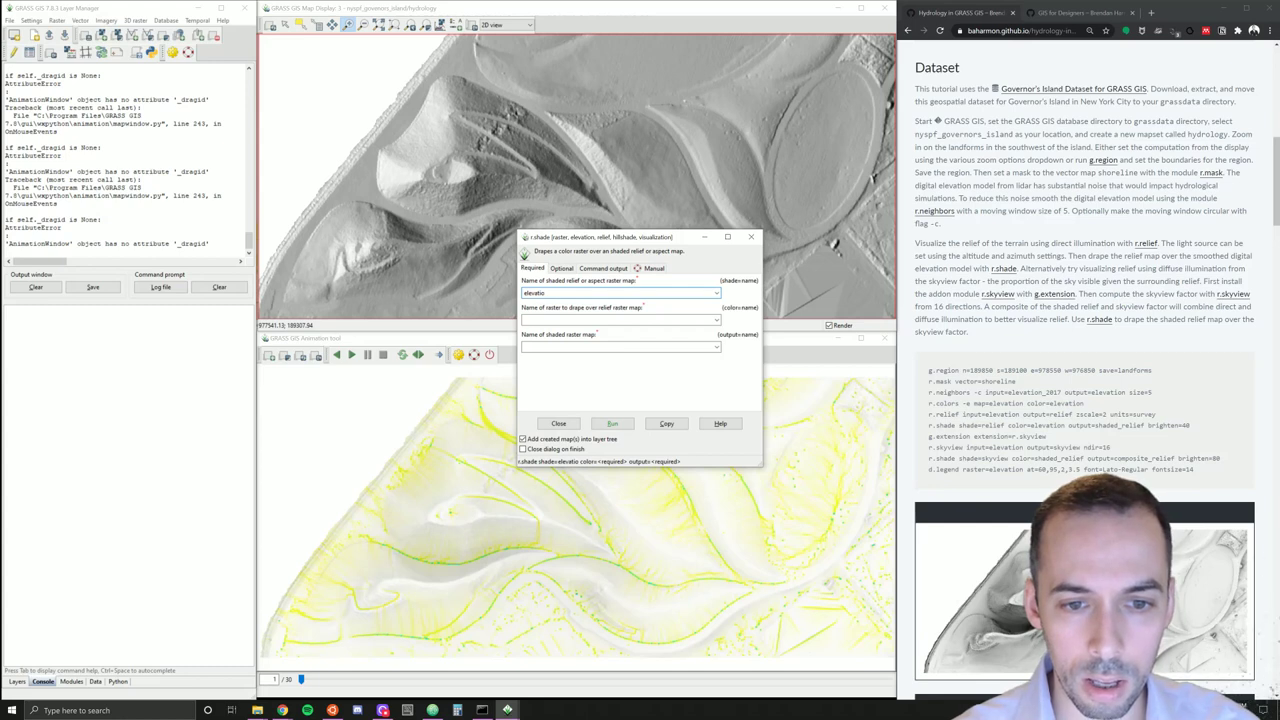
{"action": "key", "text": "BackSpace"}
{"action": "key", "text": "BackSpace"}
{"action": "key", "text": "BackSpace"}
{"action": "key", "text": "BackSpace"}
{"action": "key", "text": "BackSpace"}
{"action": "key", "text": "BackSpace"}
{"action": "key", "text": "BackSpace"}
{"action": "key", "text": "BackSpace"}
{"action": "type", "text": "relief"}
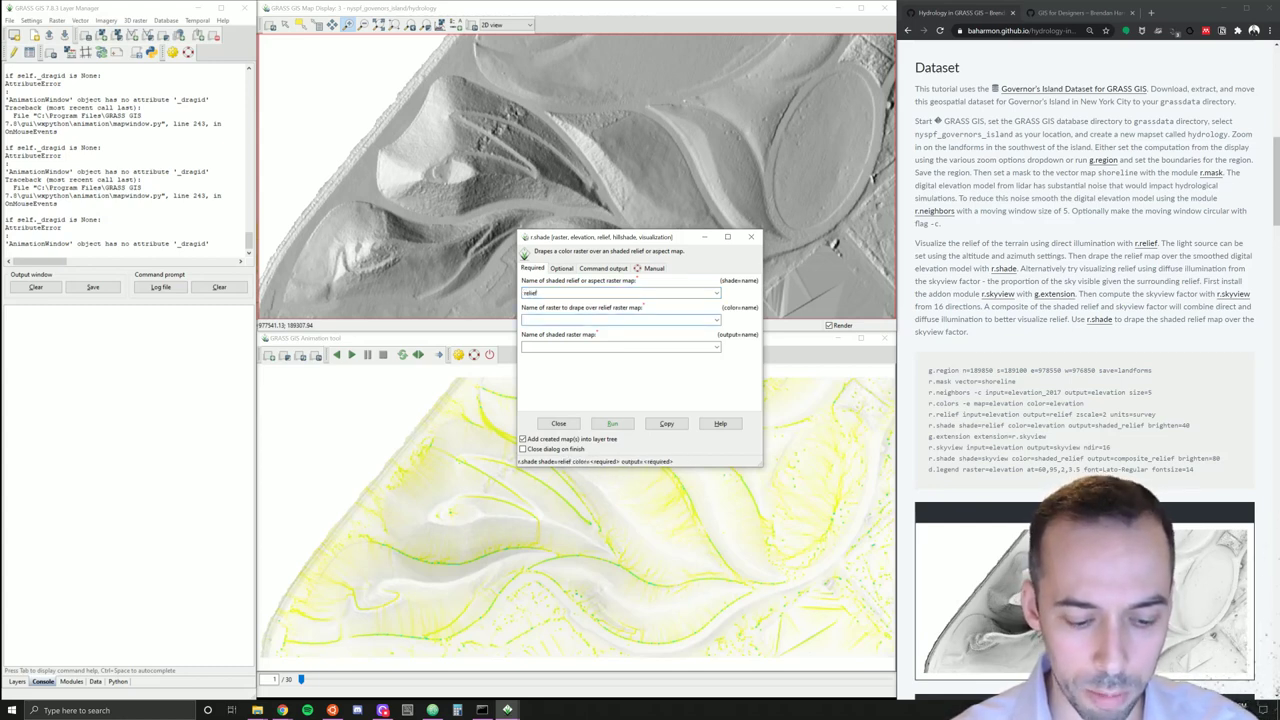
{"action": "key", "text": "Tab"}
{"action": "type", "text": "elevatio"}
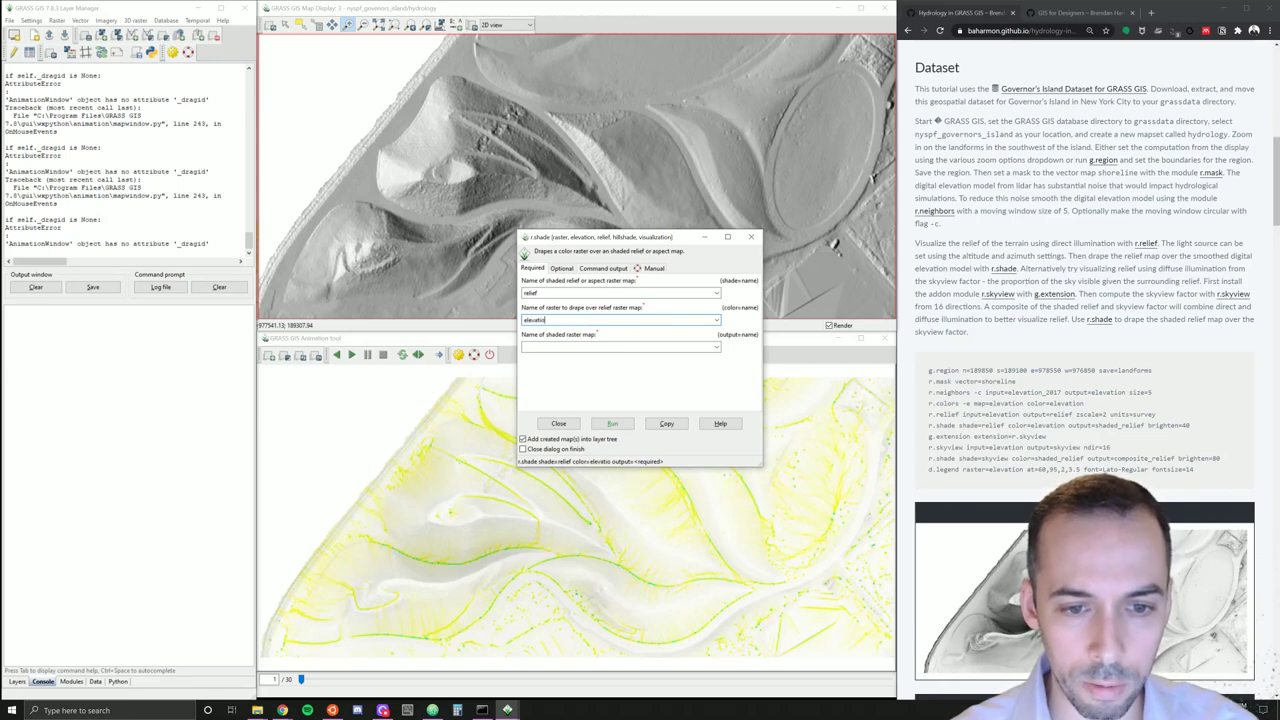
{"action": "type", "text": "n"}
{"action": "key", "text": "Tab"}
{"action": "type", "text": "sha"}
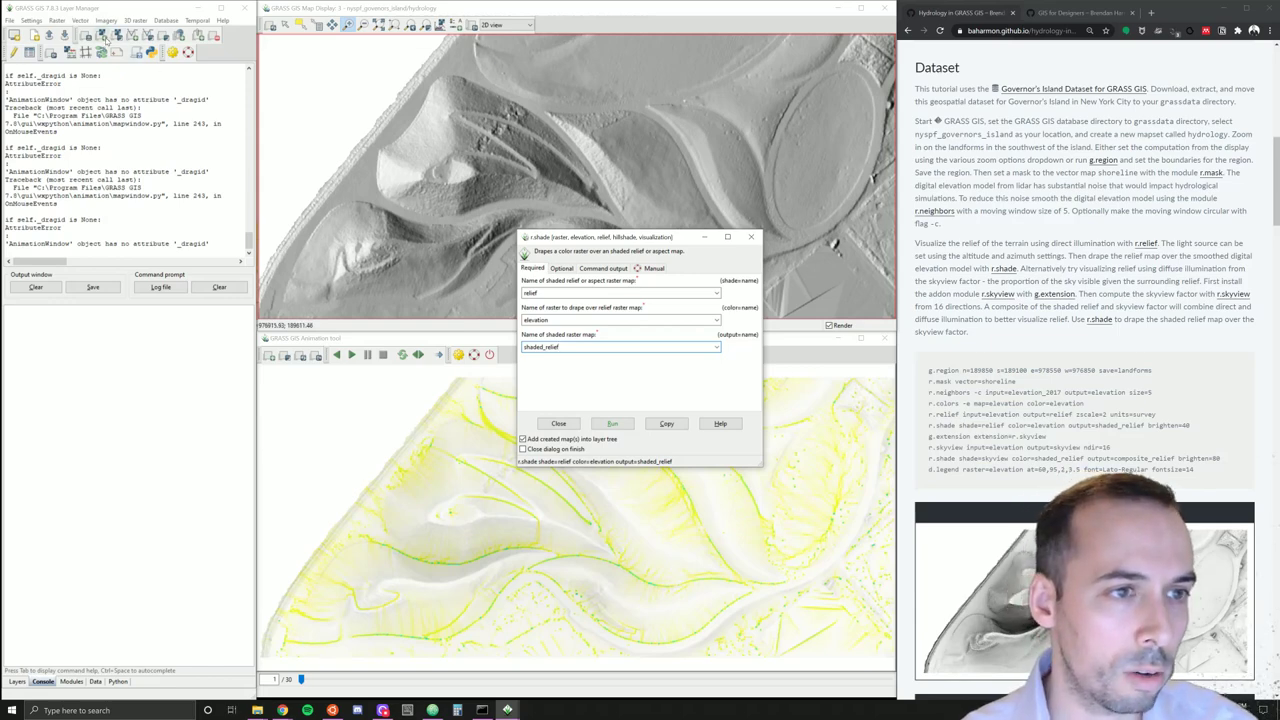
{"action": "left_click", "coordinate": [105, 37]}
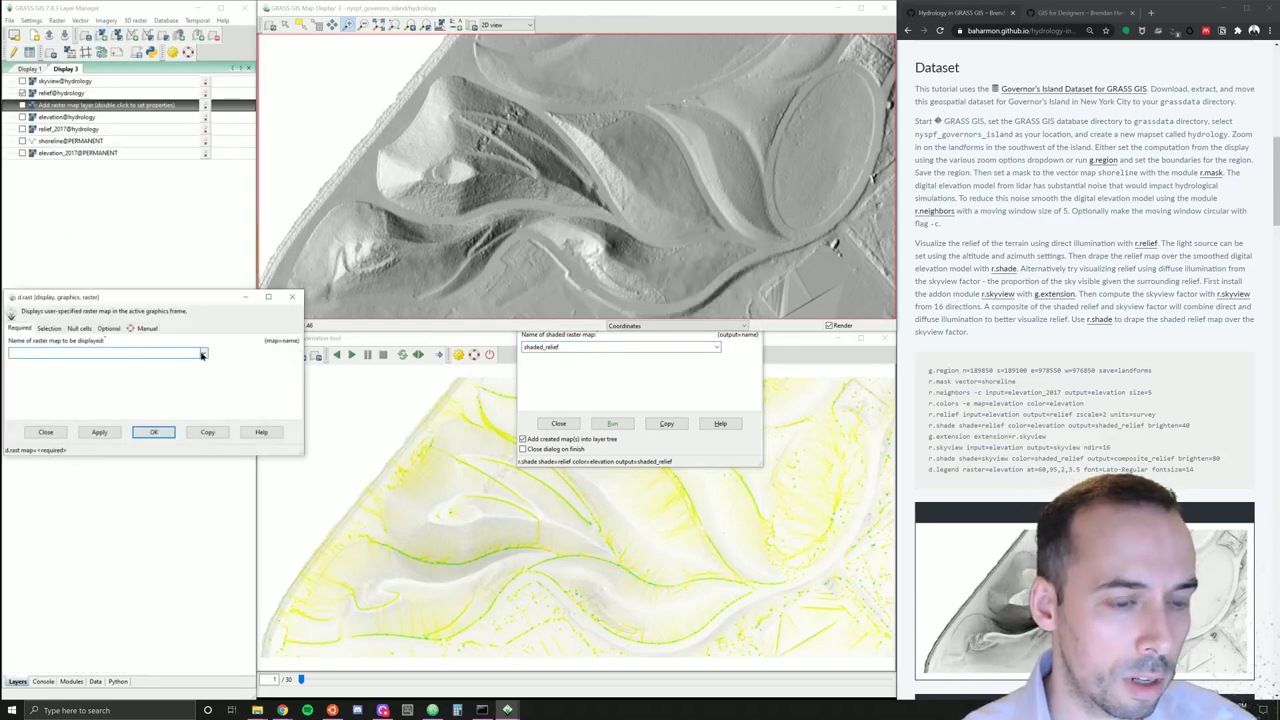
Add the shaded_relief raster layer with d.rast and move it above relief@hydrology
{"action": "left_click", "coordinate": [204, 353]}
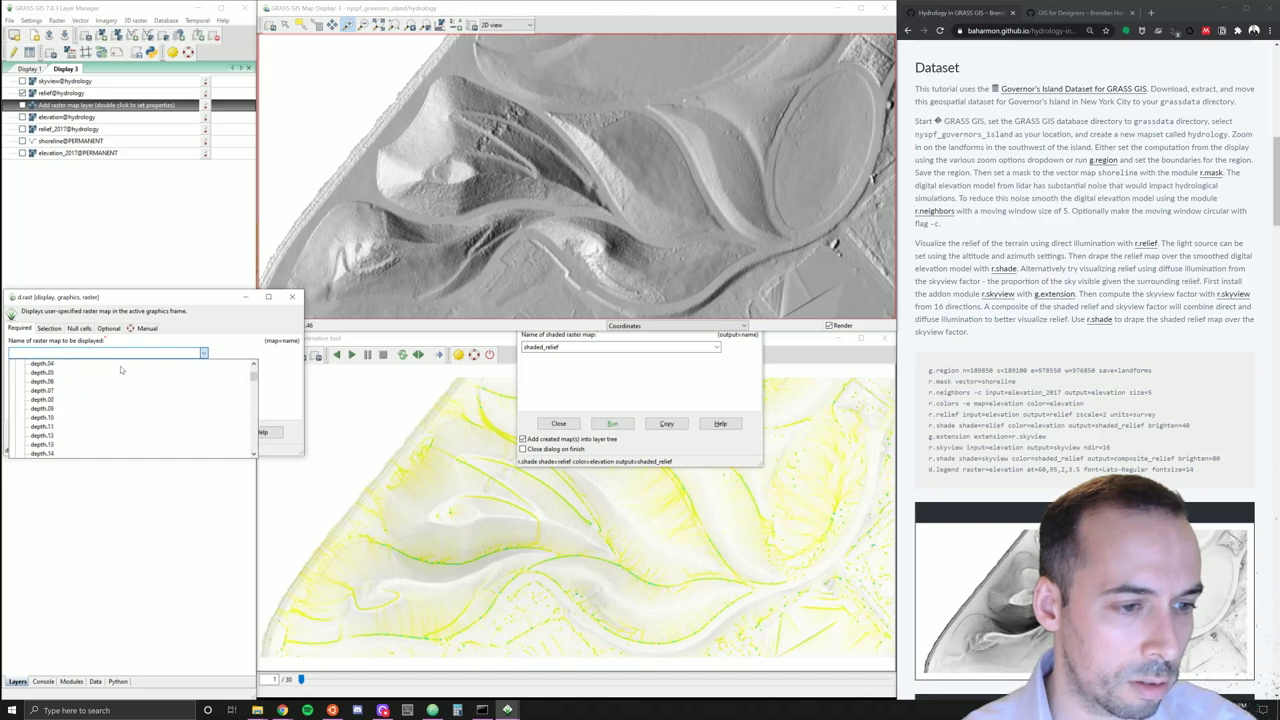
{"action": "scroll", "coordinate": [120, 378], "scroll_direction": "up", "scroll_amount": 5}
{"action": "left_click", "coordinate": [126, 360]}
{"action": "type", "text": "shaded_relief"}
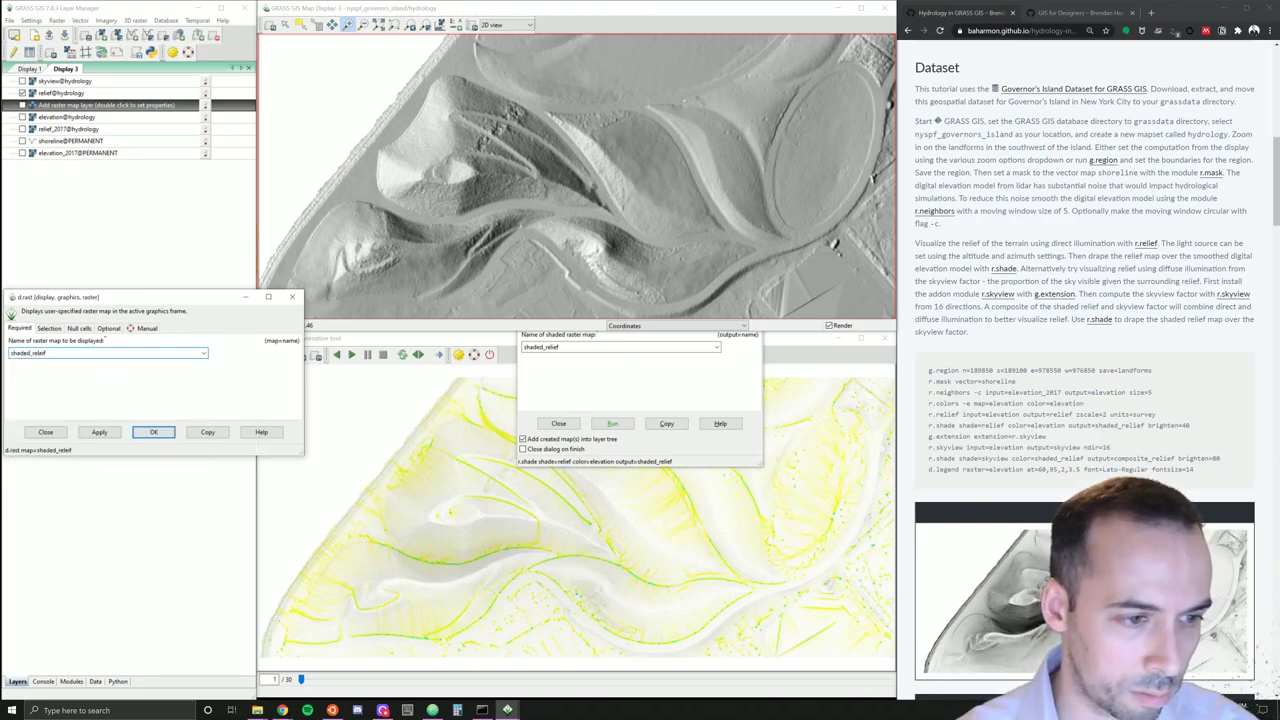
{"action": "key", "text": "Return"}
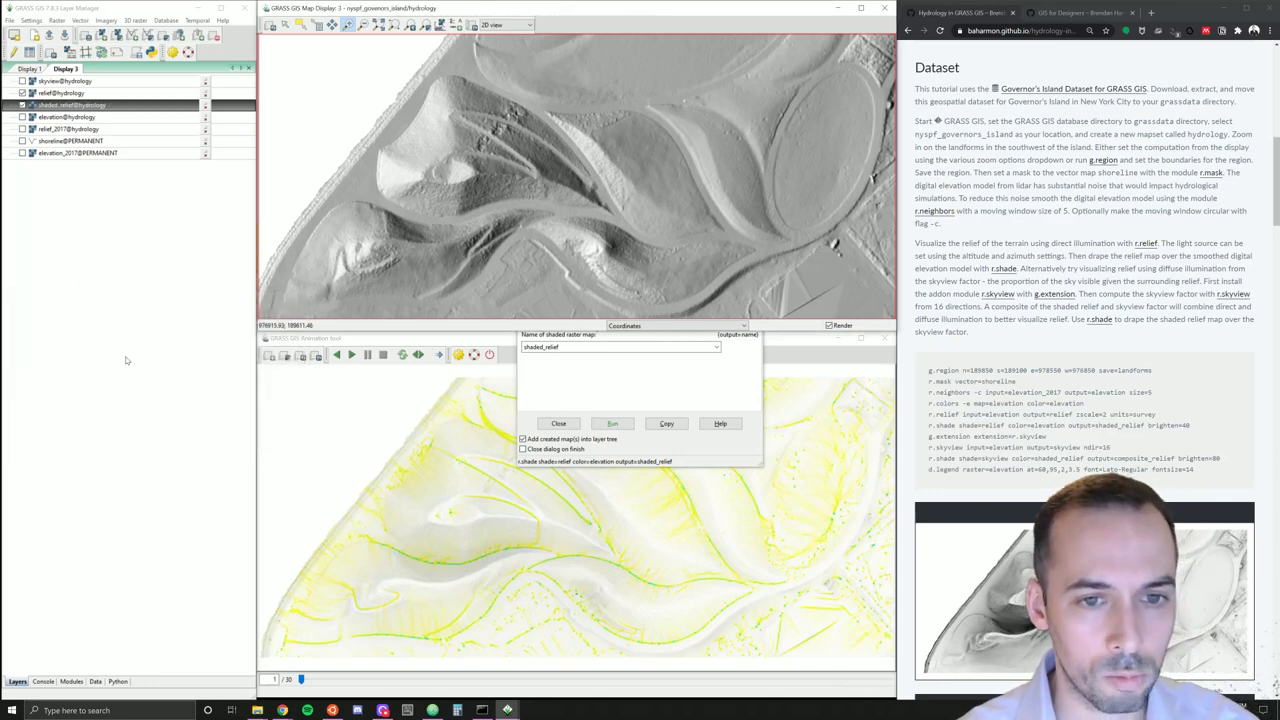
{"action": "left_click_drag", "start_coordinate": [63, 106], "coordinate": [57, 93]}
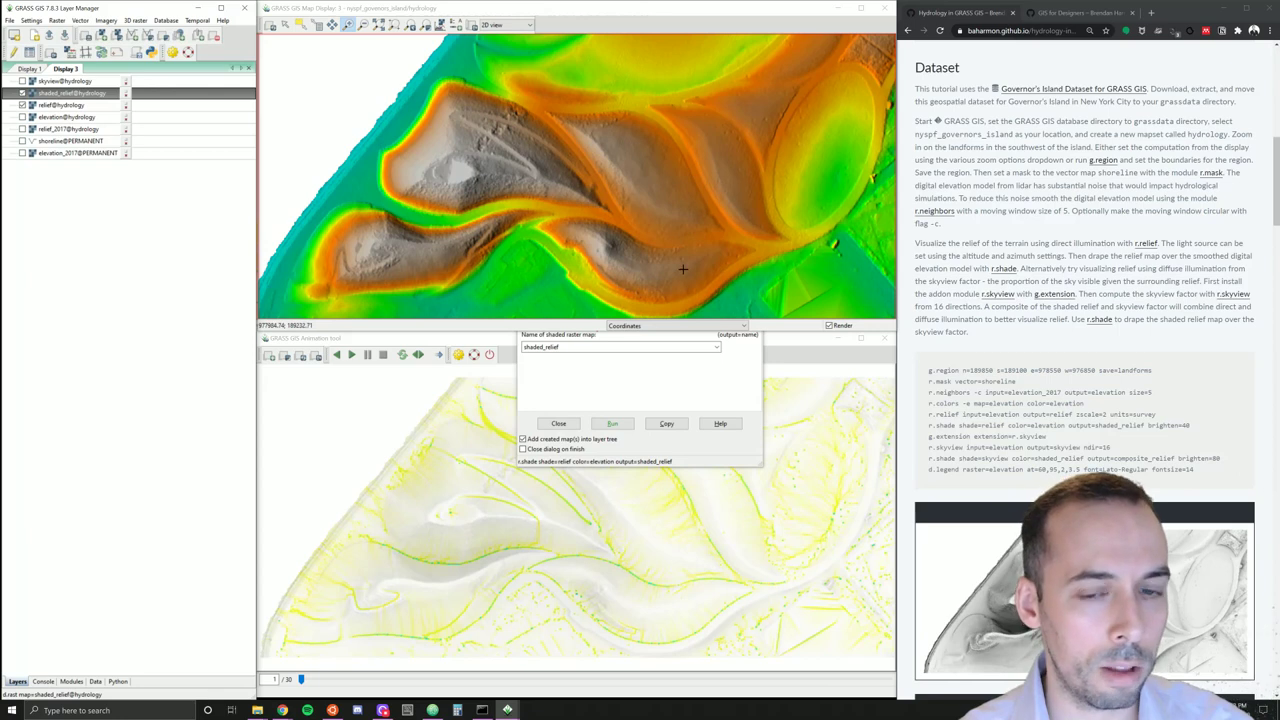
Clear the r.shade shade, colour and output fields, then enter shaded_relief as the colour raster
{"action": "left_click", "coordinate": [569, 368]}
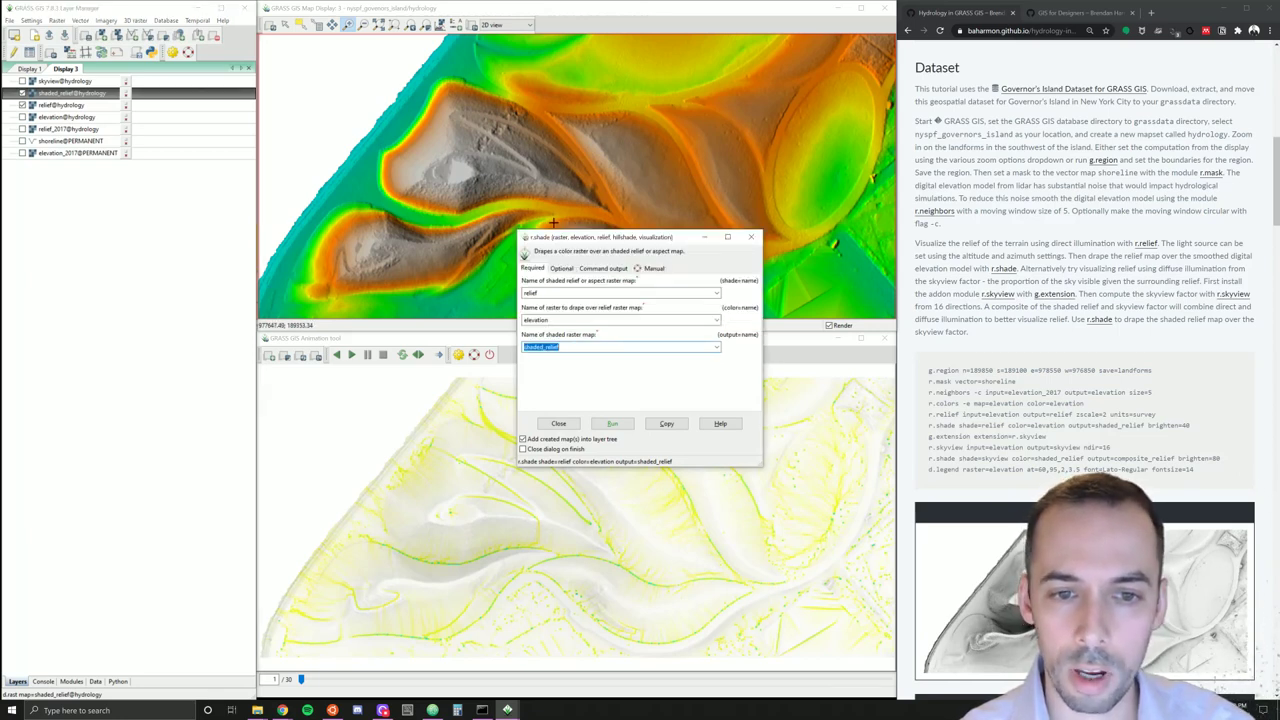
{"action": "left_click_drag", "start_coordinate": [560, 237], "coordinate": [545, 252]}
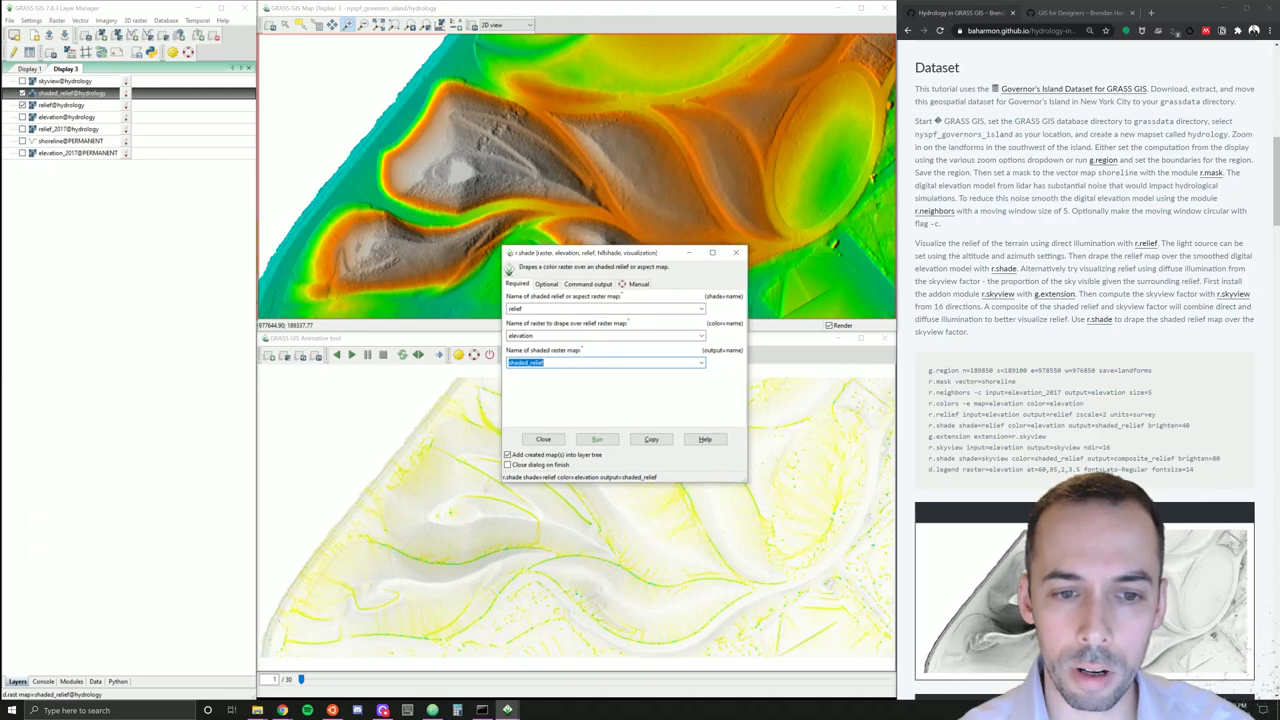
{"action": "left_click", "coordinate": [522, 308]}
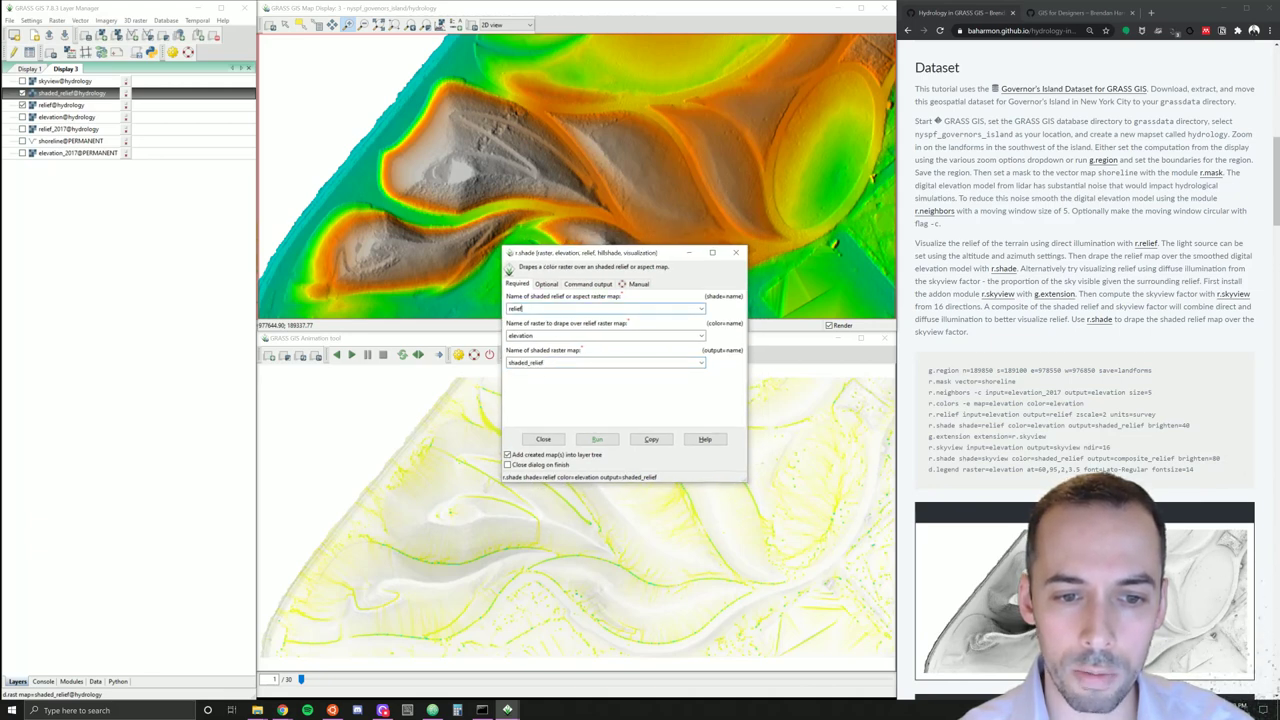
{"action": "double_click", "coordinate": [573, 360]}
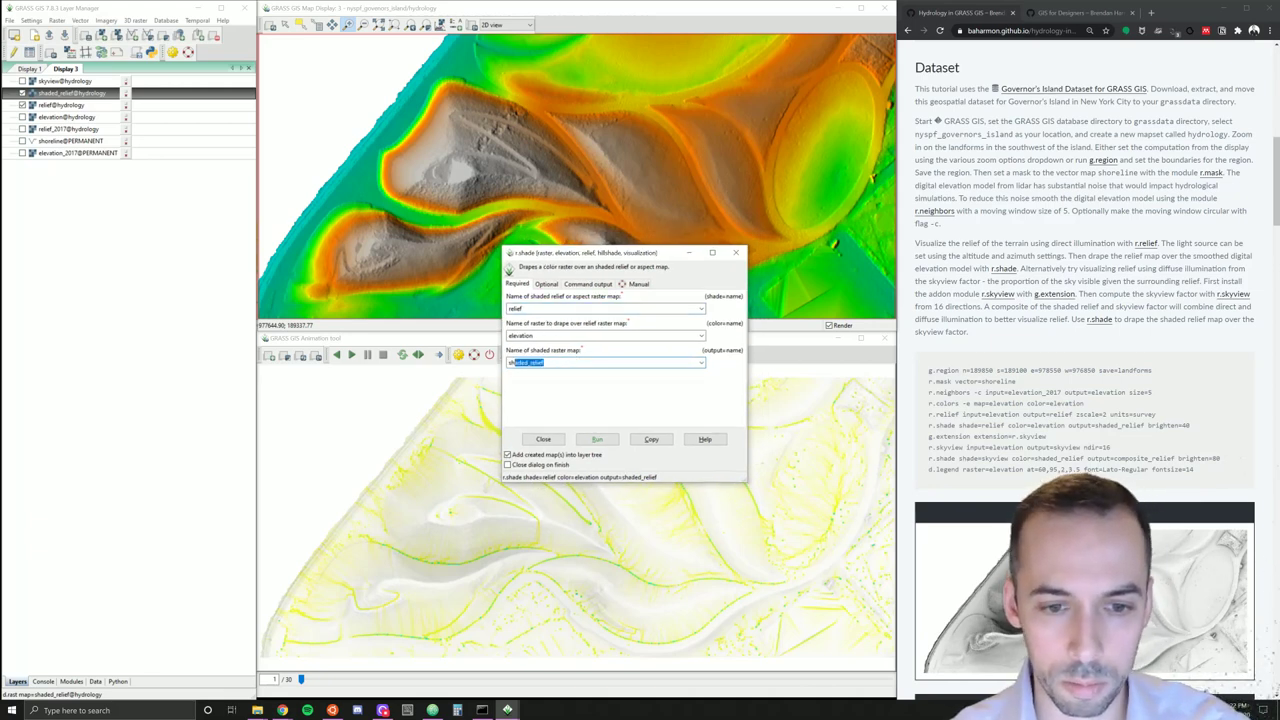
{"action": "key", "text": "BackSpace"}
{"action": "double_click", "coordinate": [520, 335]}
{"action": "key", "text": "BackSpace"}
{"action": "double_click", "coordinate": [515, 308]}
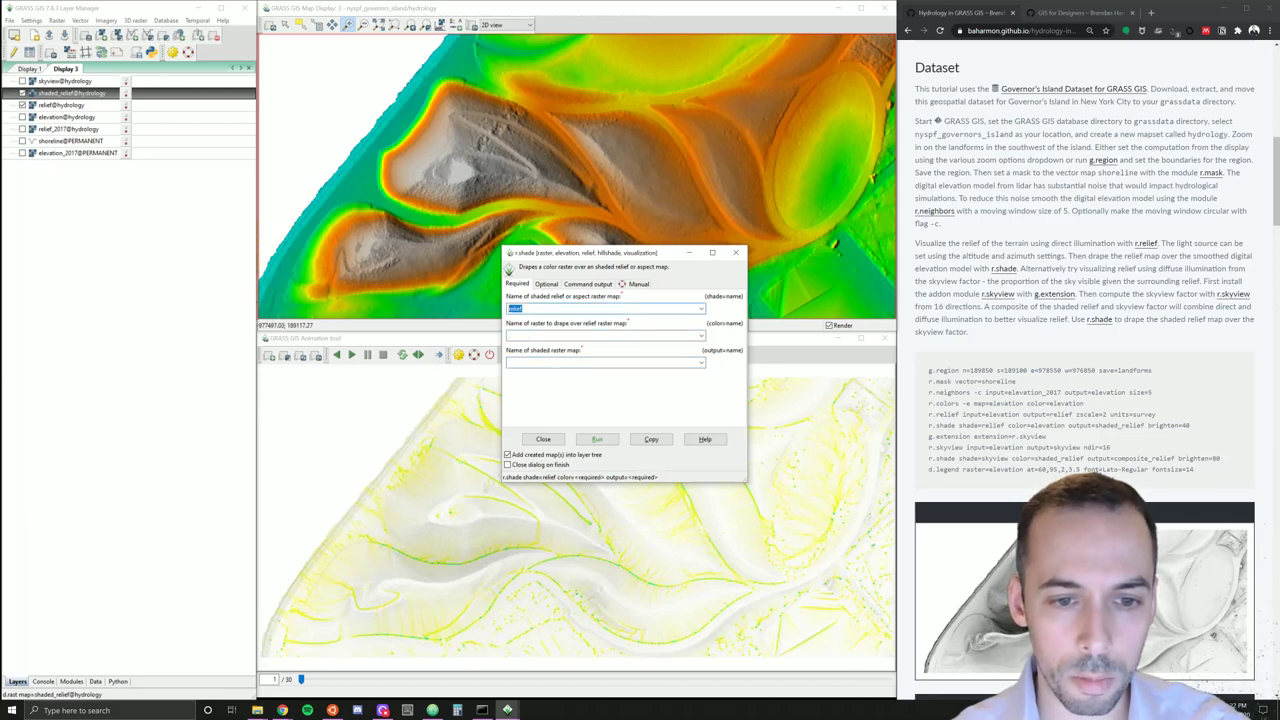
{"action": "key", "text": "BackSpace"}
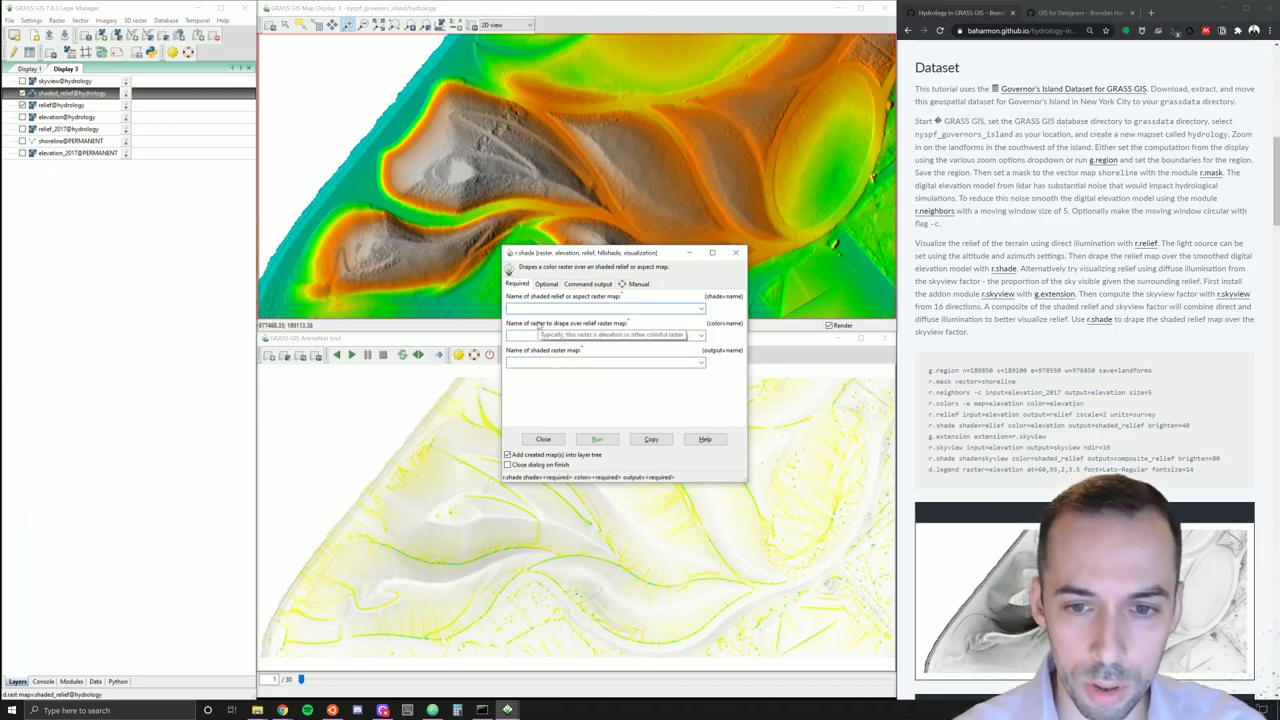
{"action": "left_click", "coordinate": [538, 335]}
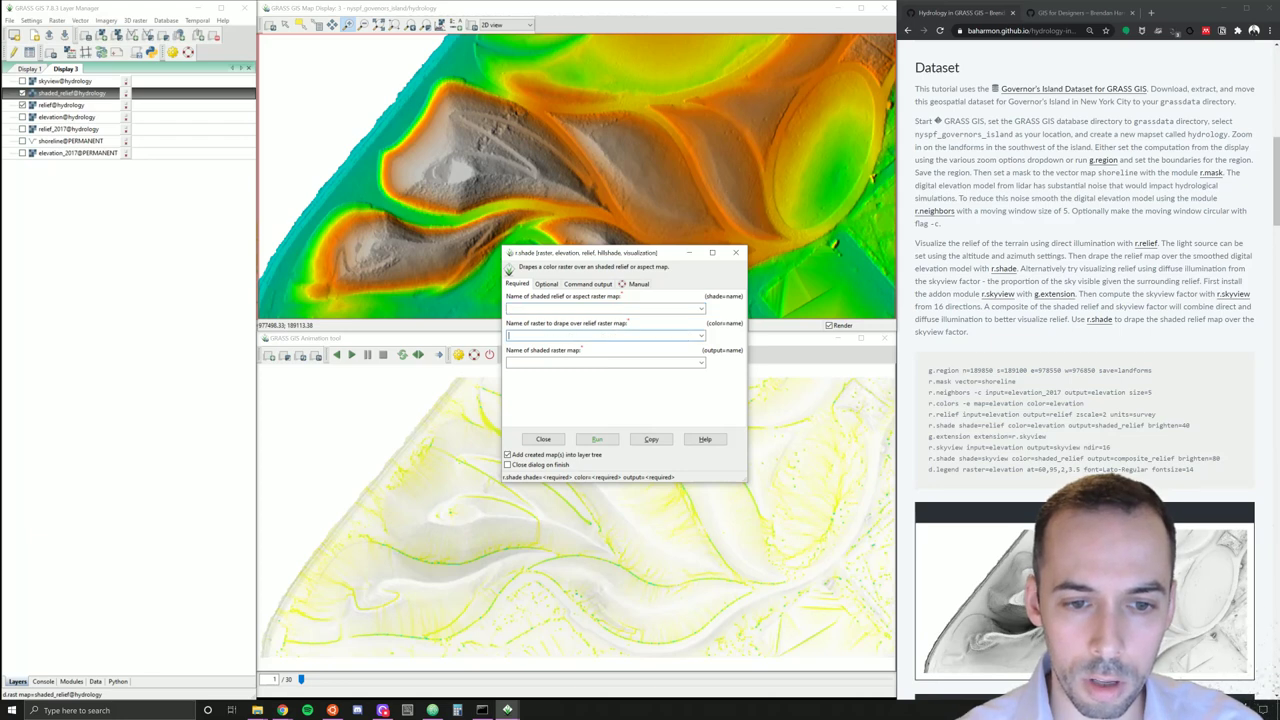
{"action": "type", "text": "shaded_relief"}
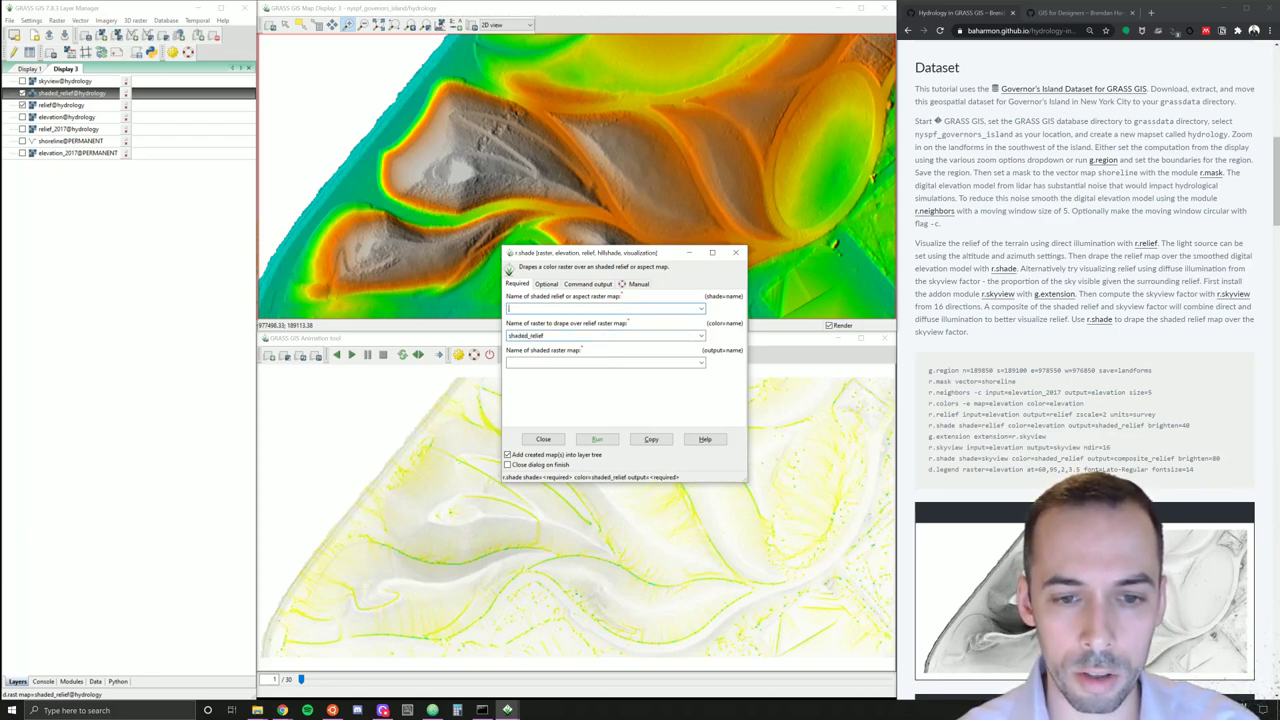
{"action": "type", "text": "skyvieww"}
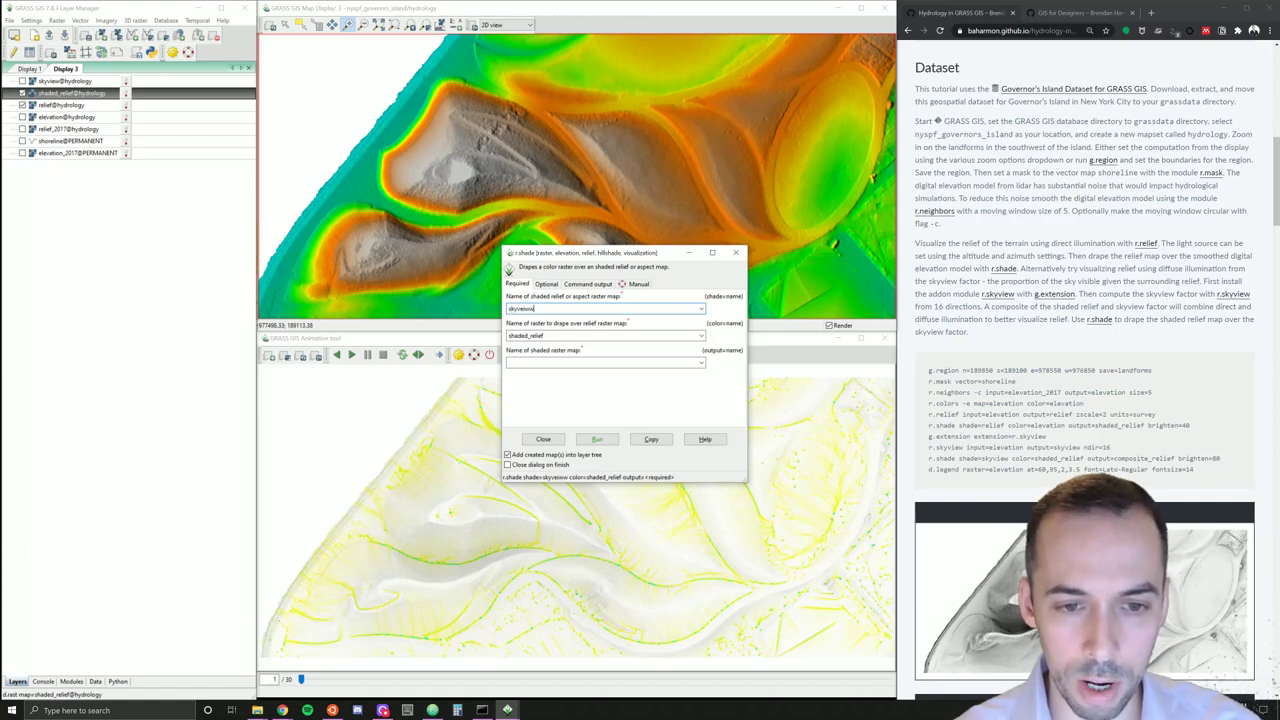
Set the shade map to skyview and name the r.shade output composite_relief
{"action": "key", "text": "BackSpace"}
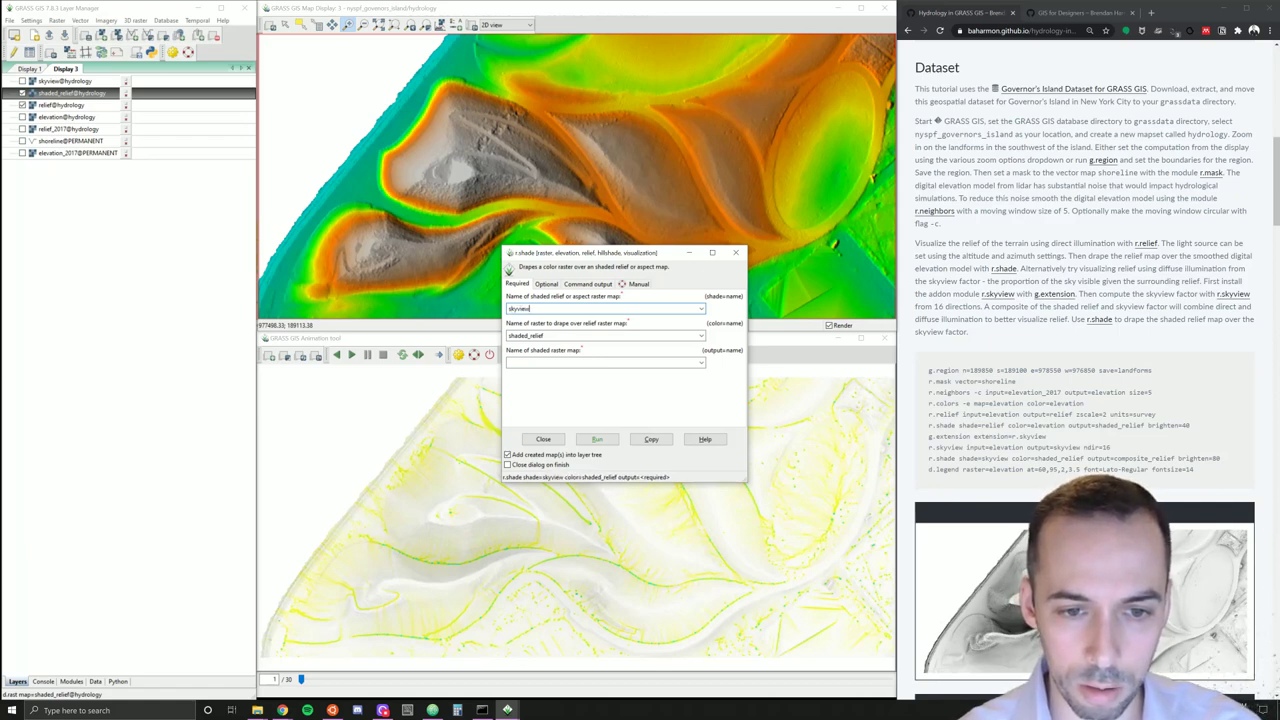
{"action": "left_click", "coordinate": [668, 360]}
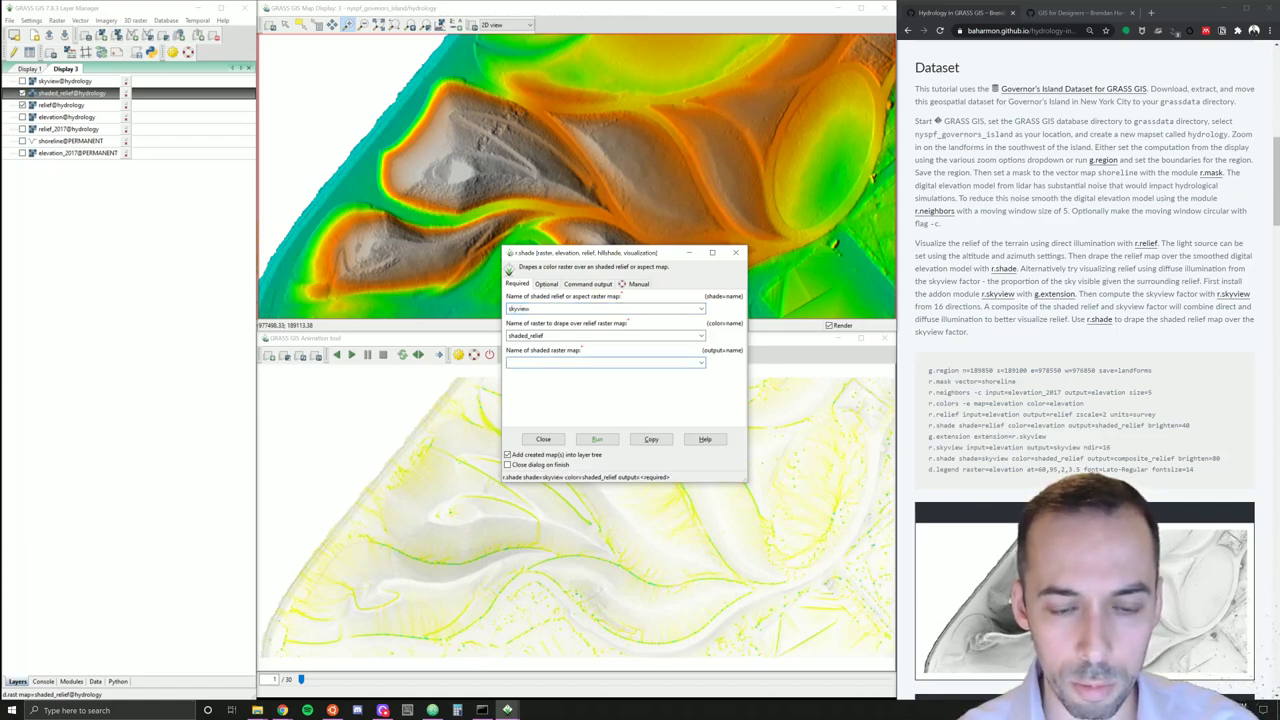
{"action": "type", "text": "composite_relief"}
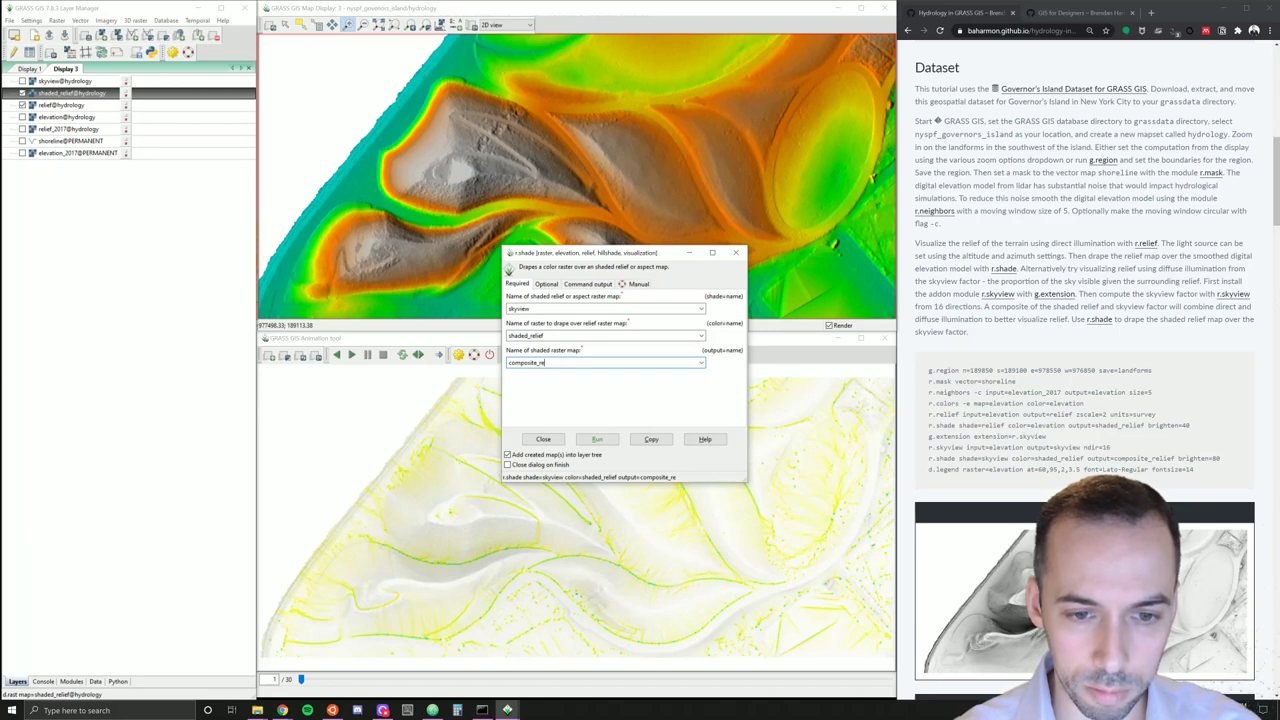
In r.shade's optional settings, allow overwriting and set brighten to 30
{"action": "left_click", "coordinate": [547, 284]}
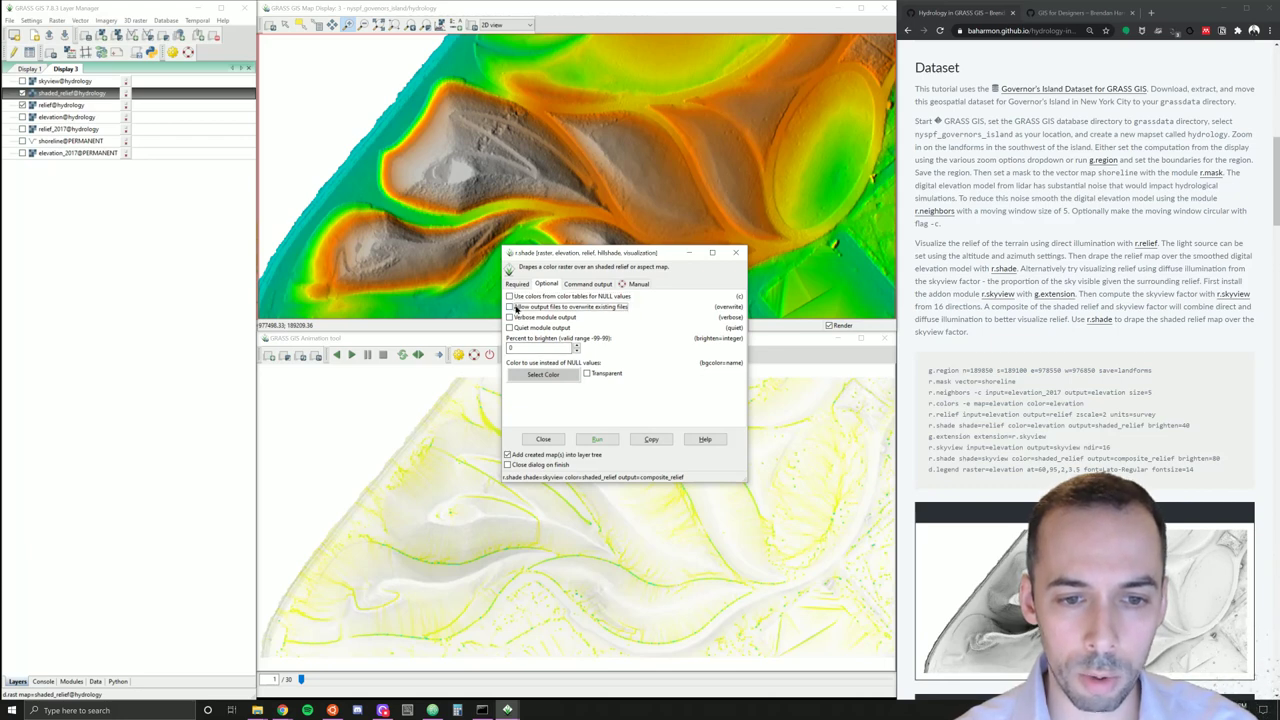
{"action": "left_click", "coordinate": [509, 306]}
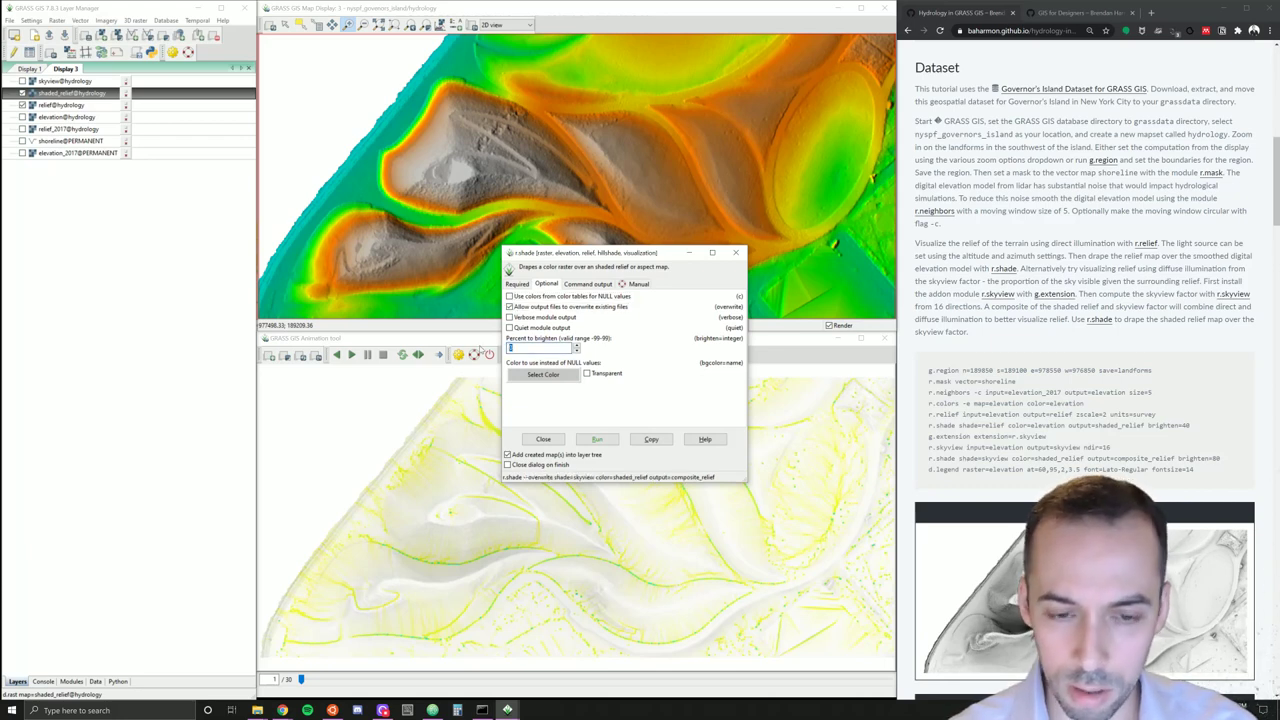
{"action": "type", "text": "80"}
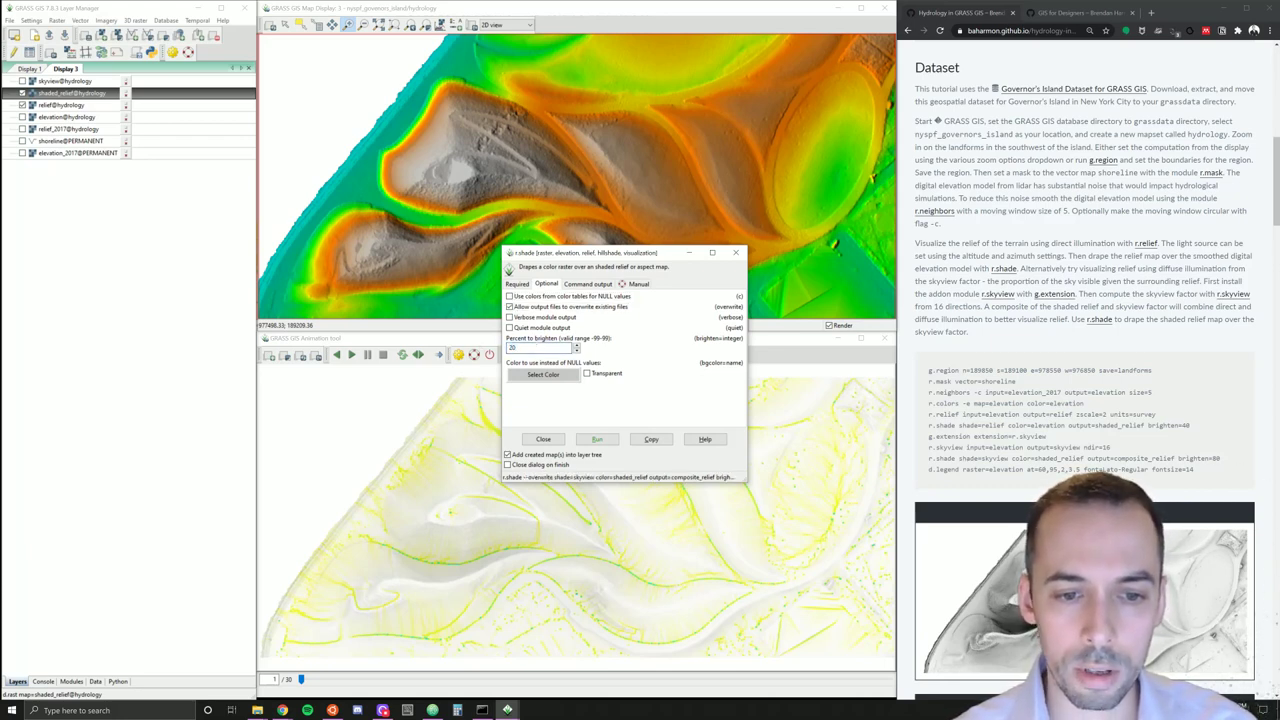
{"action": "key", "text": "ctrl+a"}
{"action": "type", "text": "3"}
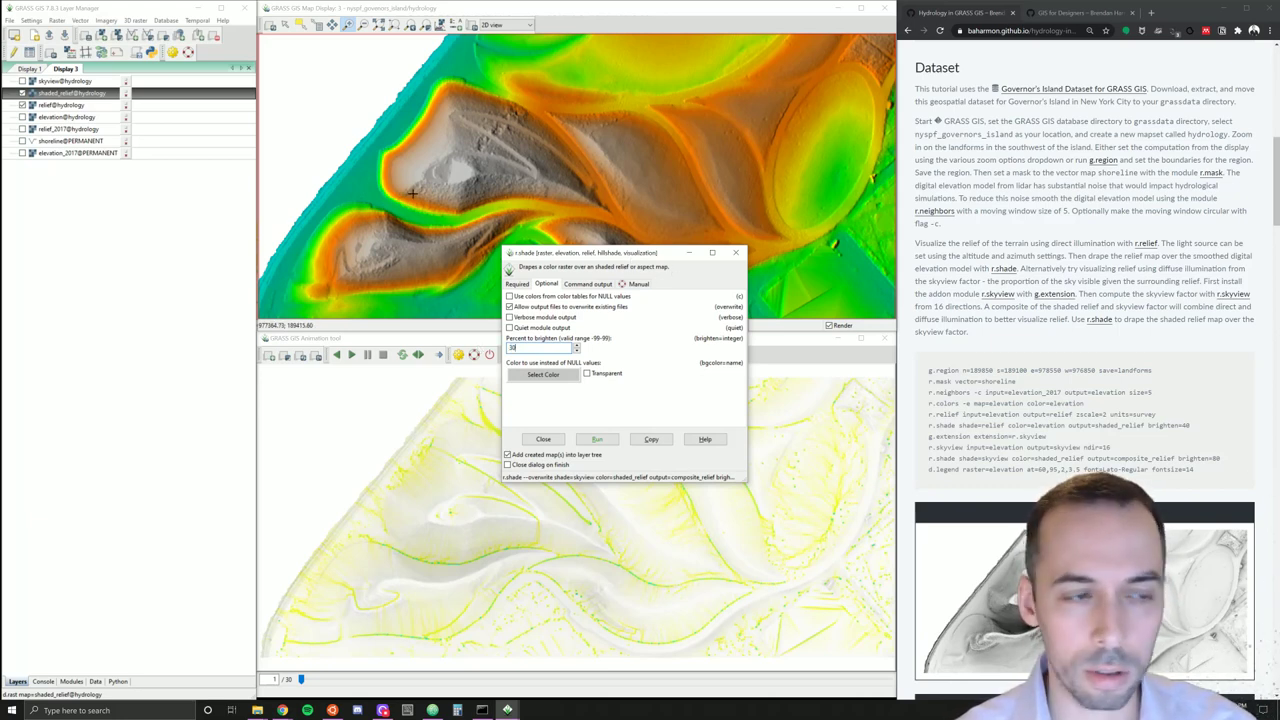
{"action": "left_click", "coordinate": [105, 40]}
{"action": "left_click", "coordinate": [105, 40]}
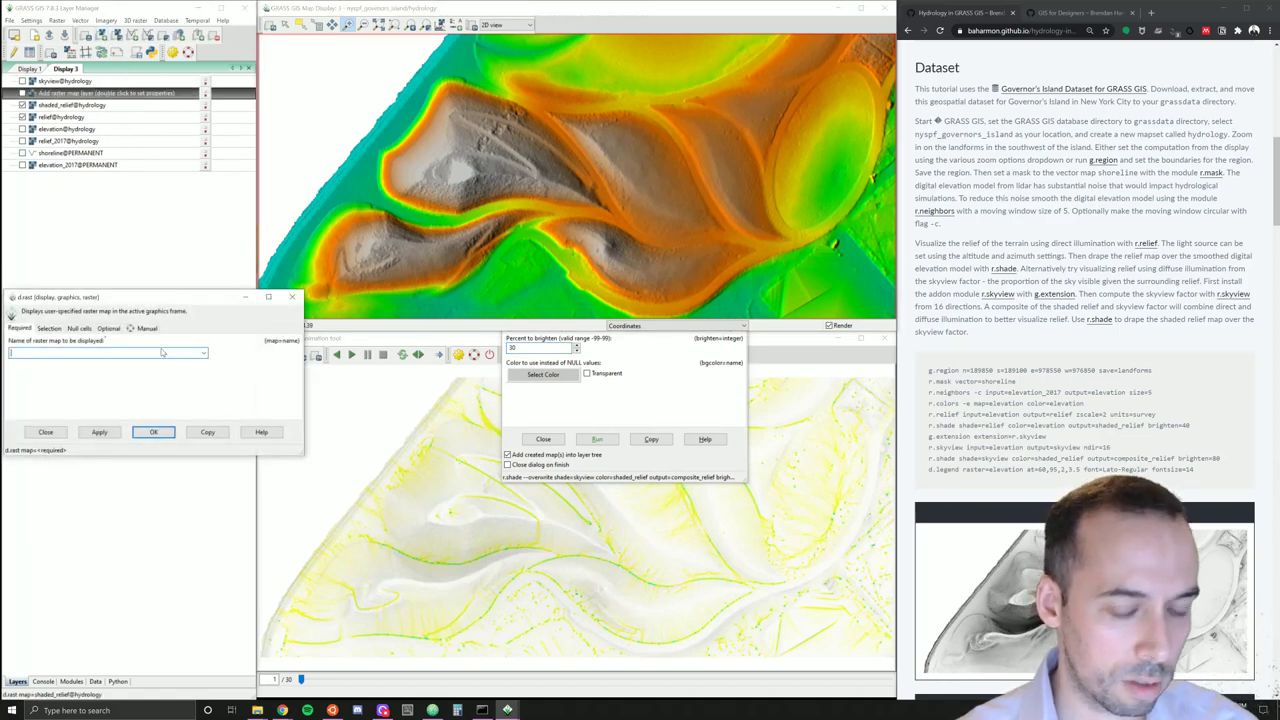
Display composite_relief as a new raster layer and close the r.shade dialog
{"action": "type", "text": "composite_r"}
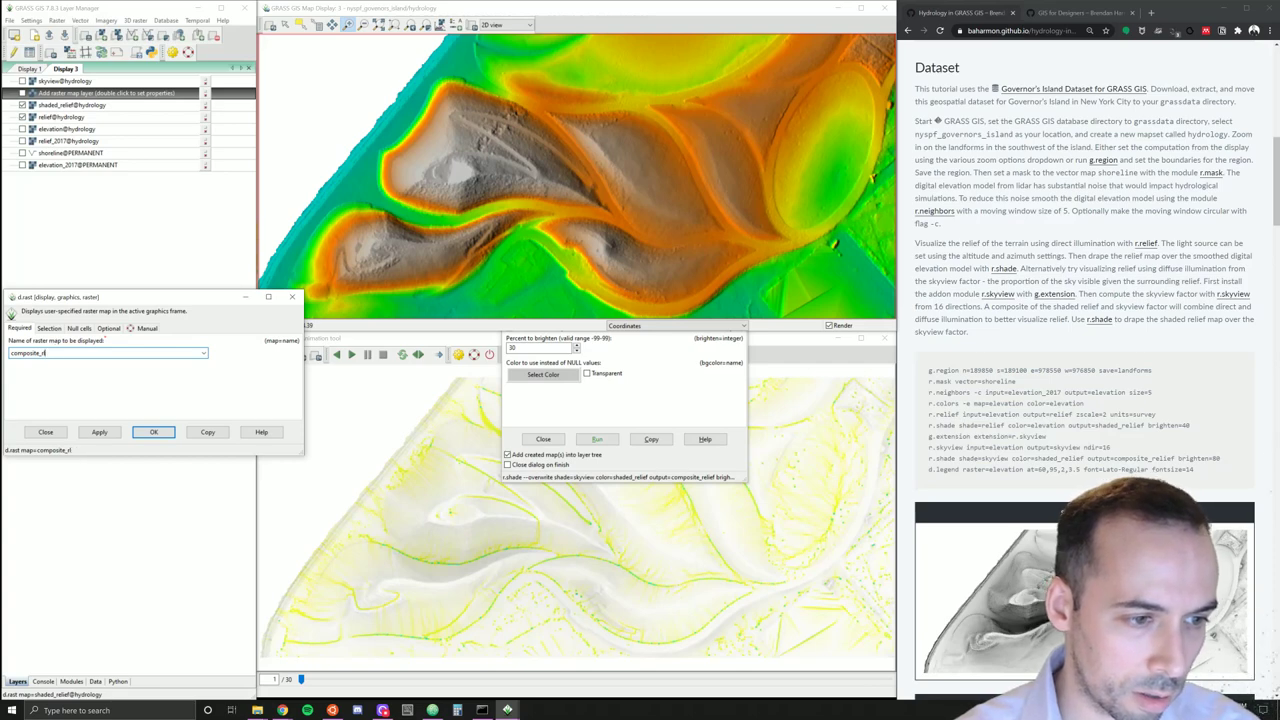
{"action": "type", "text": "elief"}
{"action": "key", "text": "Return"}
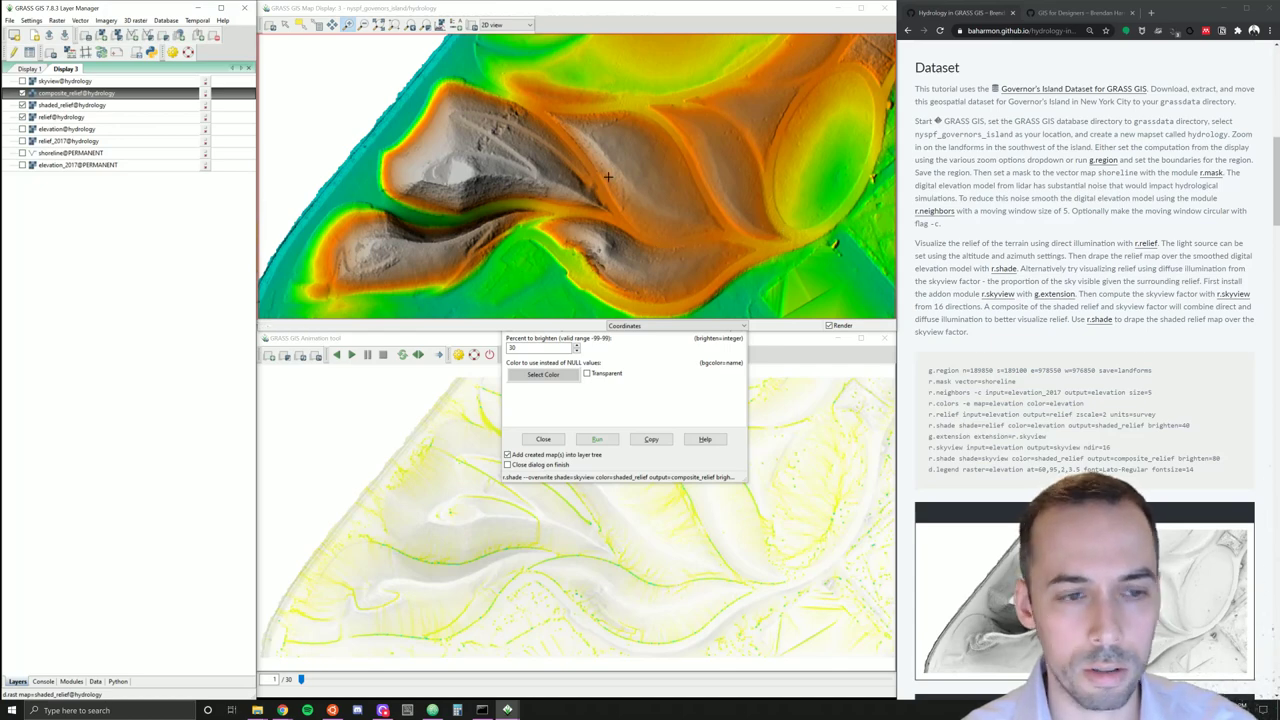
{"action": "left_click", "coordinate": [662, 406]}
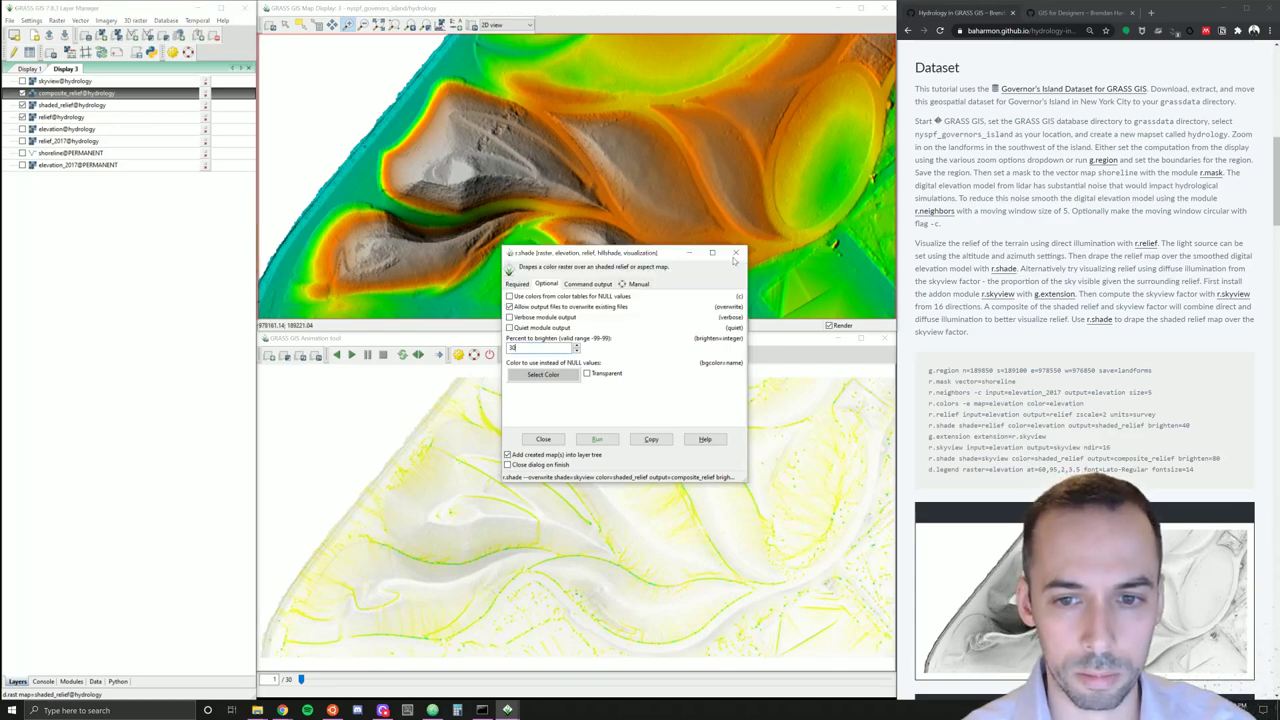
{"action": "left_click", "coordinate": [733, 256]}
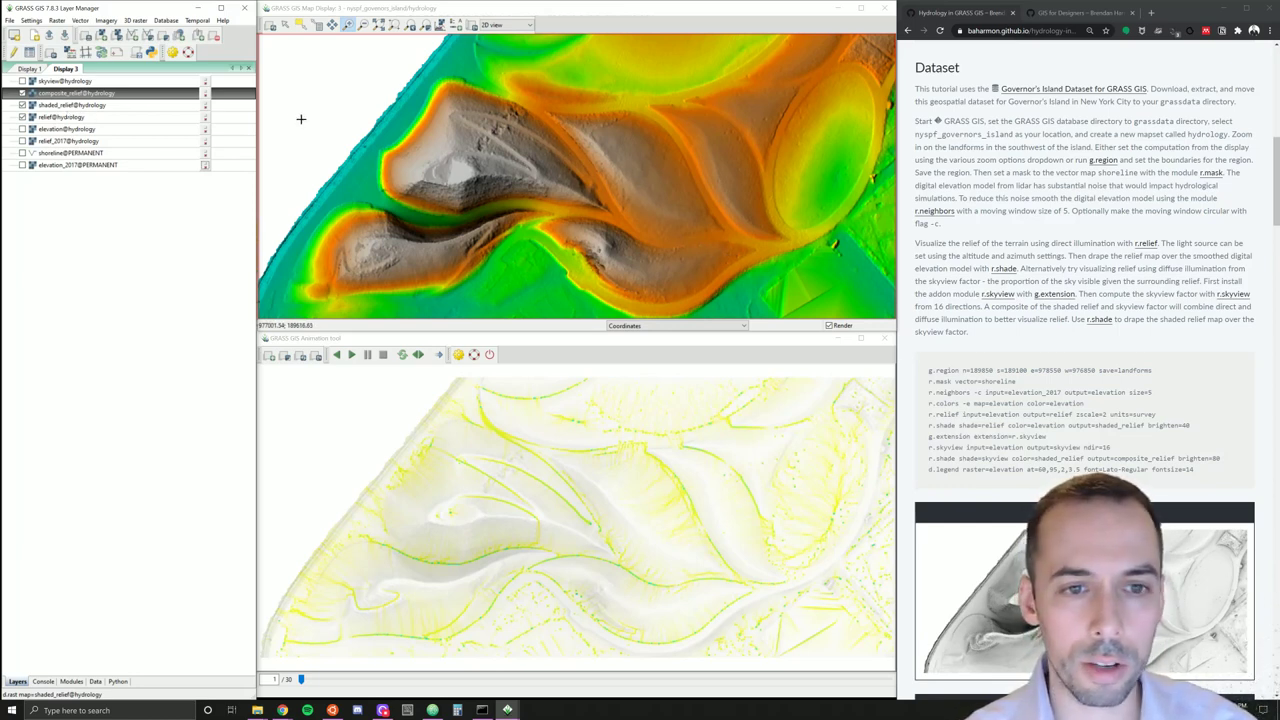
Hide composite_relief, shaded_relief and relief, and show only the skyview layer
{"action": "left_click", "coordinate": [22, 93]}
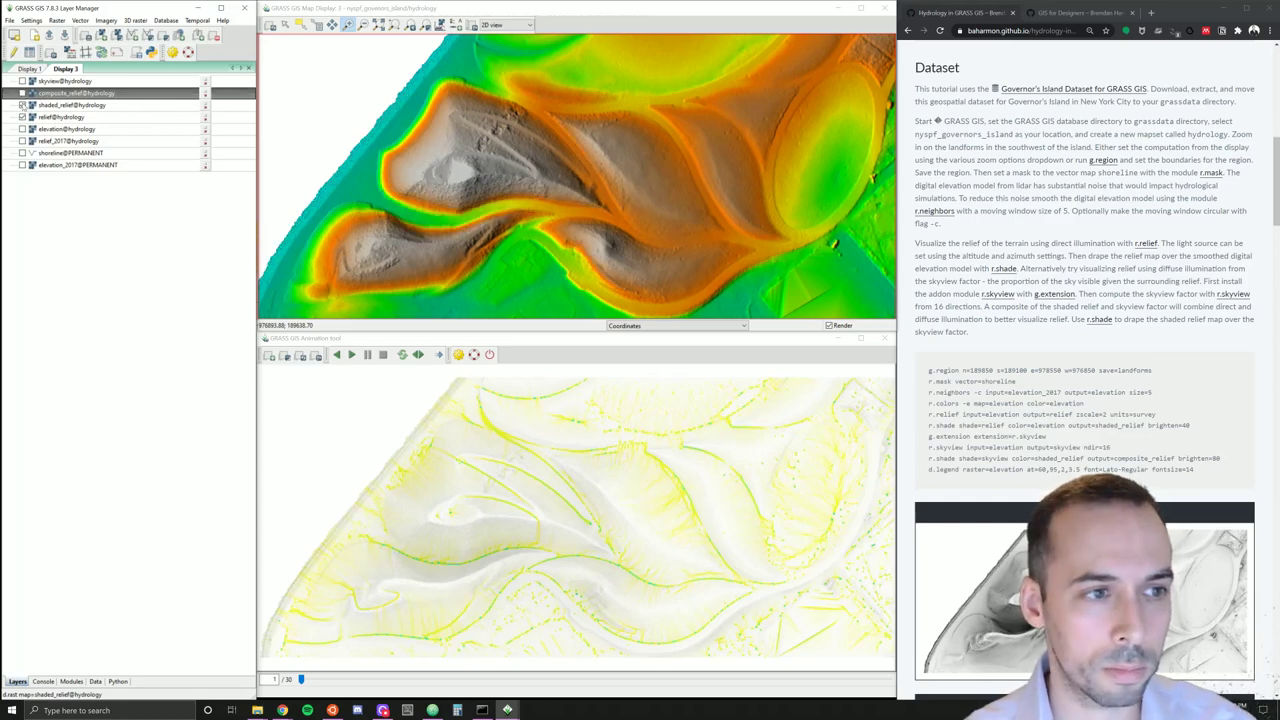
{"action": "left_click", "coordinate": [22, 105]}
{"action": "left_click", "coordinate": [22, 117]}
{"action": "left_click", "coordinate": [22, 81]}
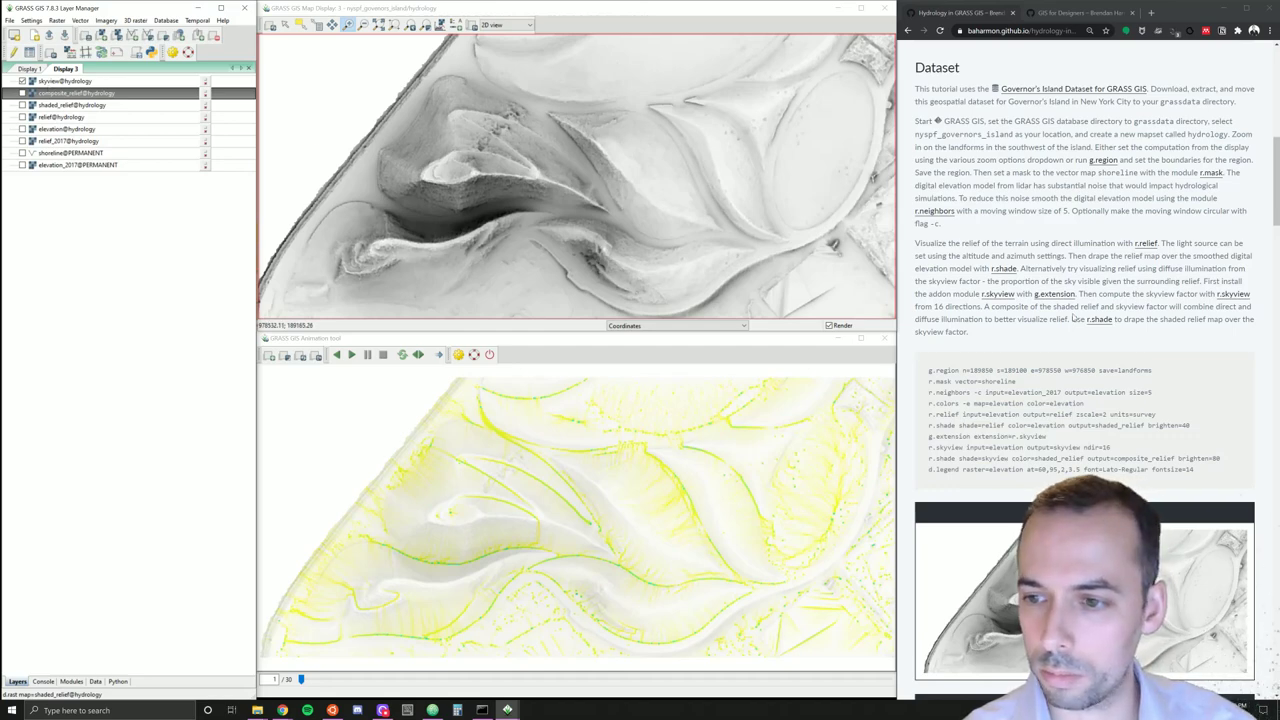
Scroll the tutorial page down to the Flow Accumulation section
{"action": "scroll", "coordinate": [1073, 318], "scroll_direction": "down", "scroll_amount": 8}
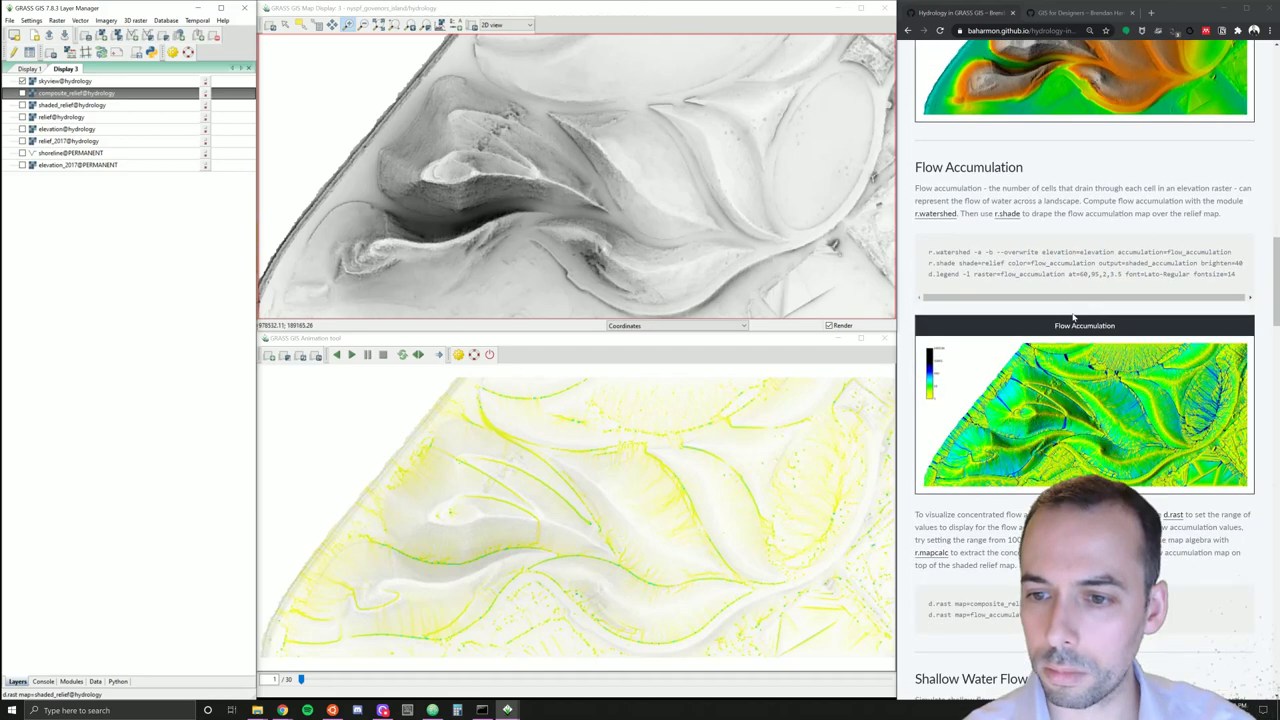
{"action": "scroll", "coordinate": [1073, 318], "scroll_direction": "down", "scroll_amount": 1}
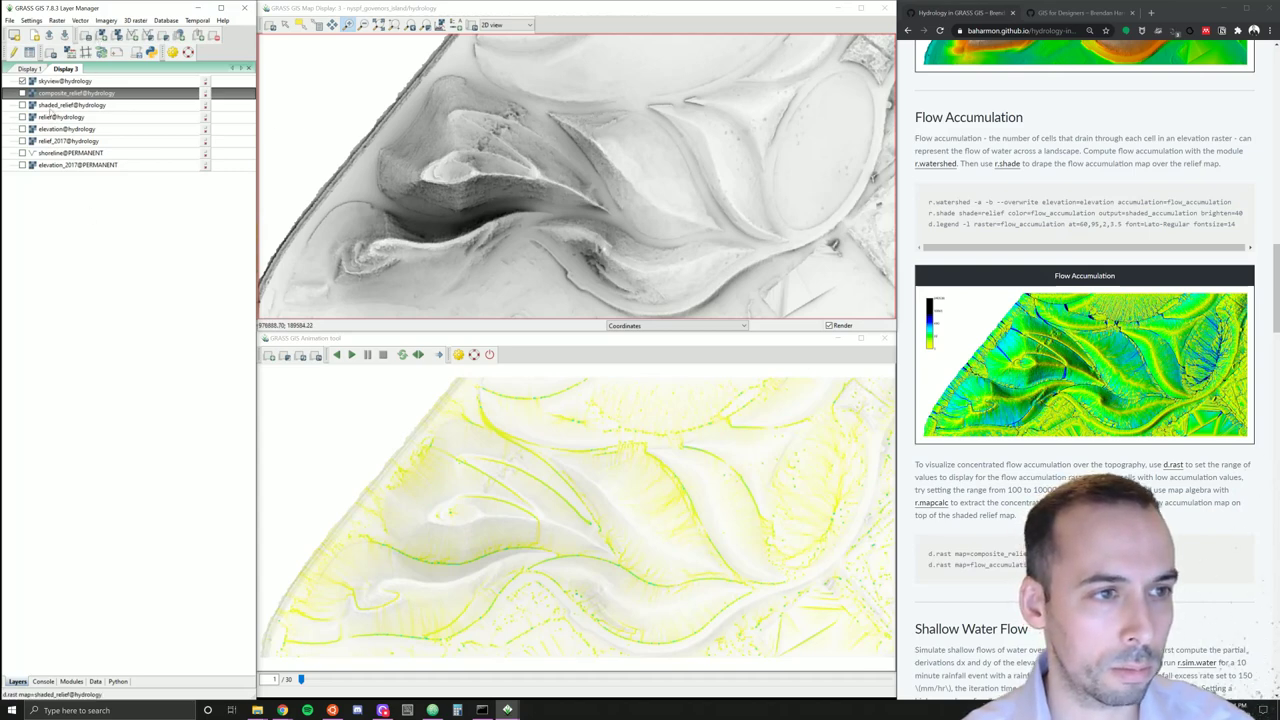
In the Modules list, expand Raster > Hydrologic modeling and launch Watershed analysis [r.watershed]
{"action": "left_click", "coordinate": [71, 681]}
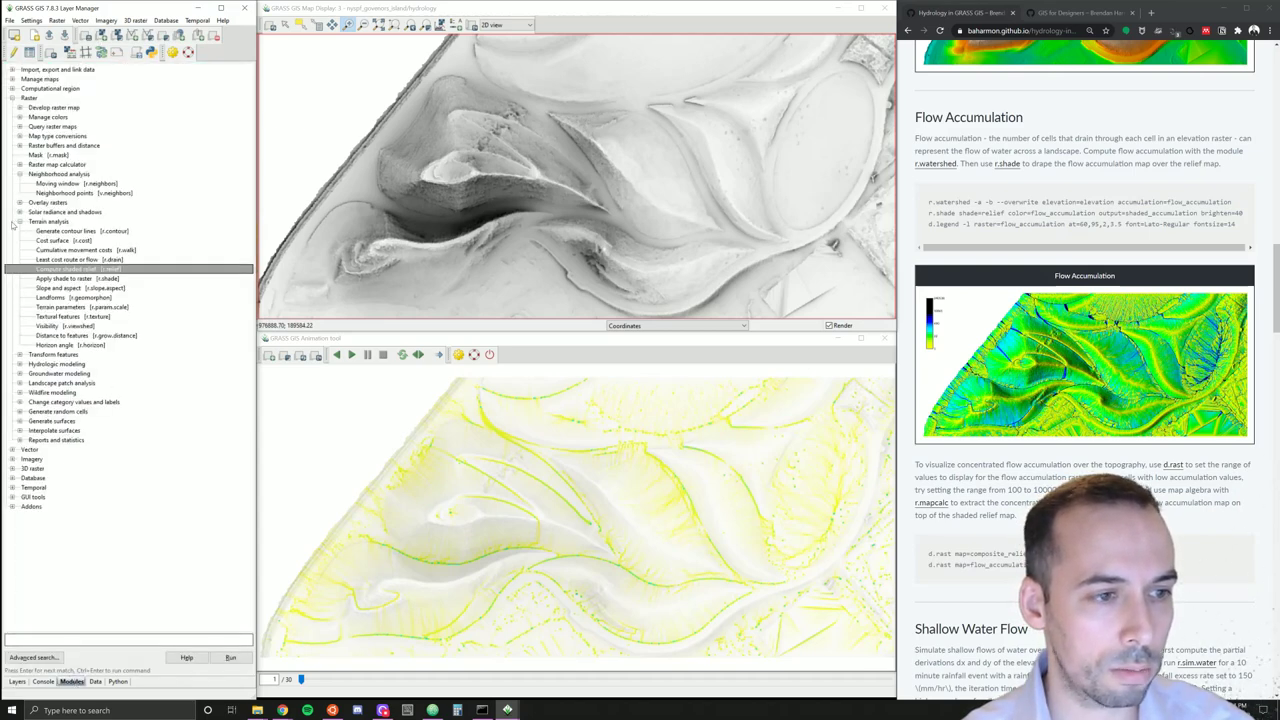
{"action": "left_click", "coordinate": [20, 221]}
{"action": "left_click", "coordinate": [20, 174]}
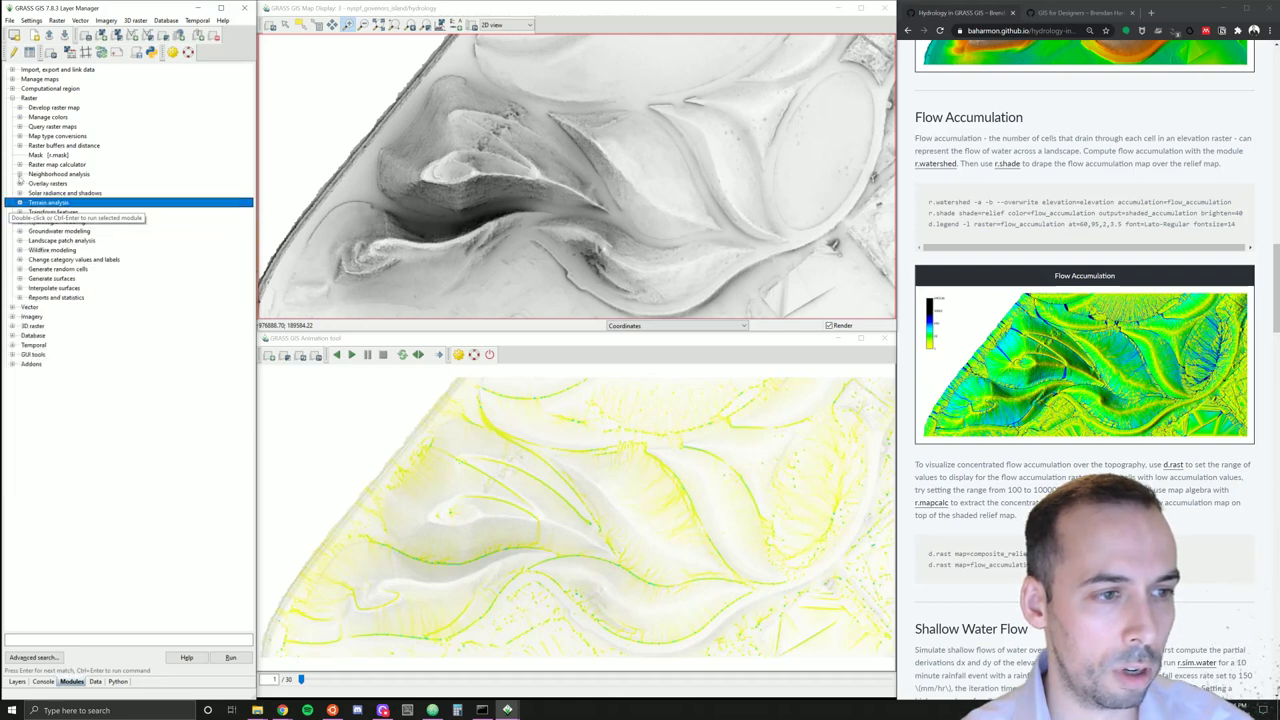
{"action": "left_click", "coordinate": [20, 146]}
{"action": "left_click", "coordinate": [19, 146]}
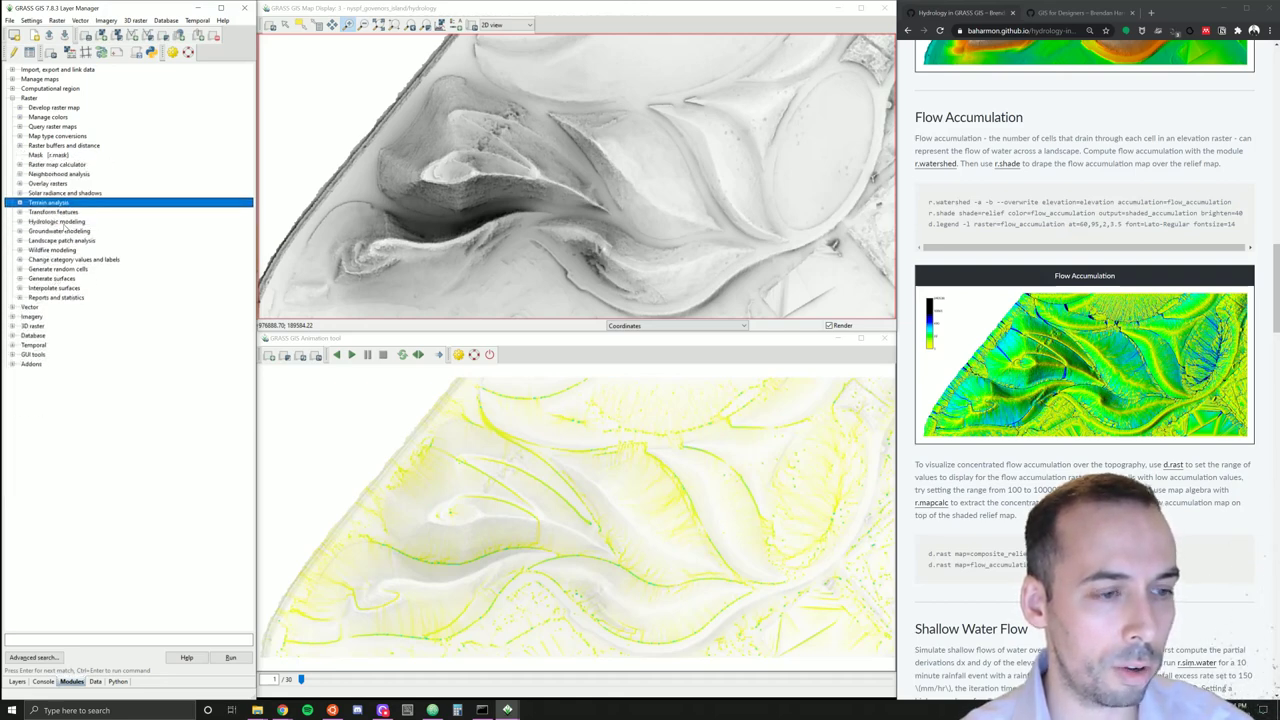
{"action": "left_click", "coordinate": [66, 224]}
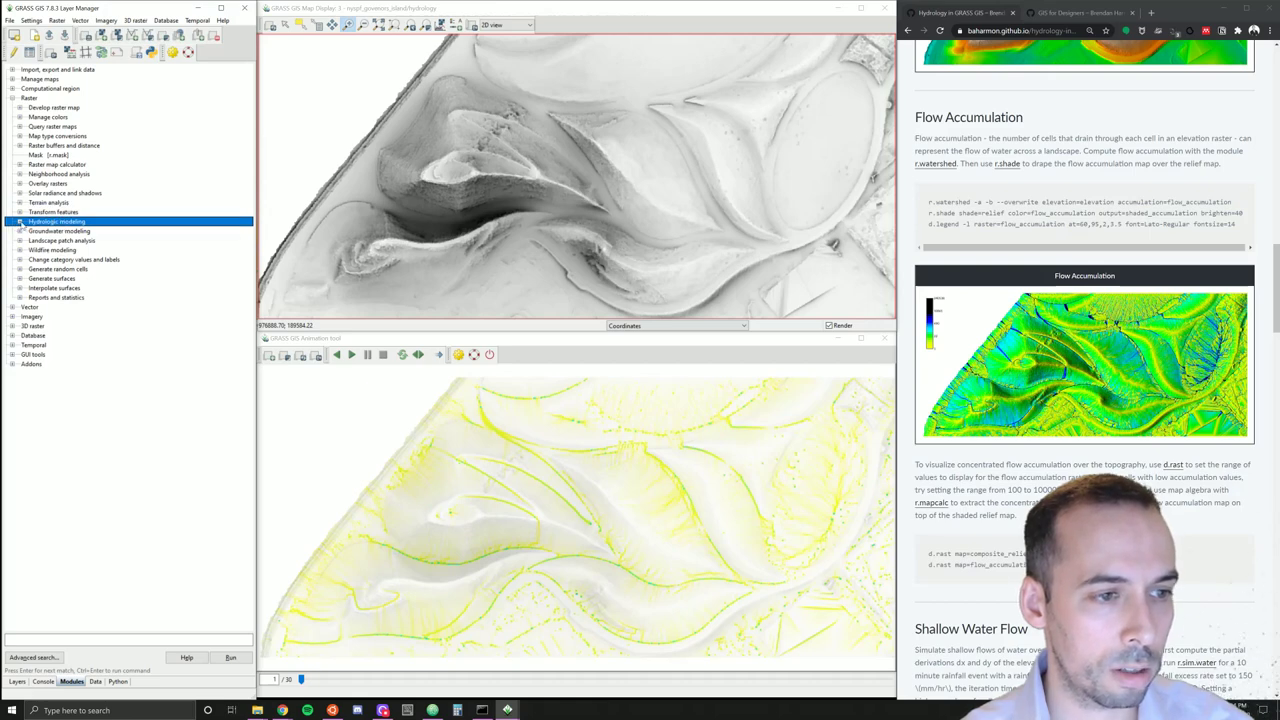
{"action": "left_click", "coordinate": [20, 222]}
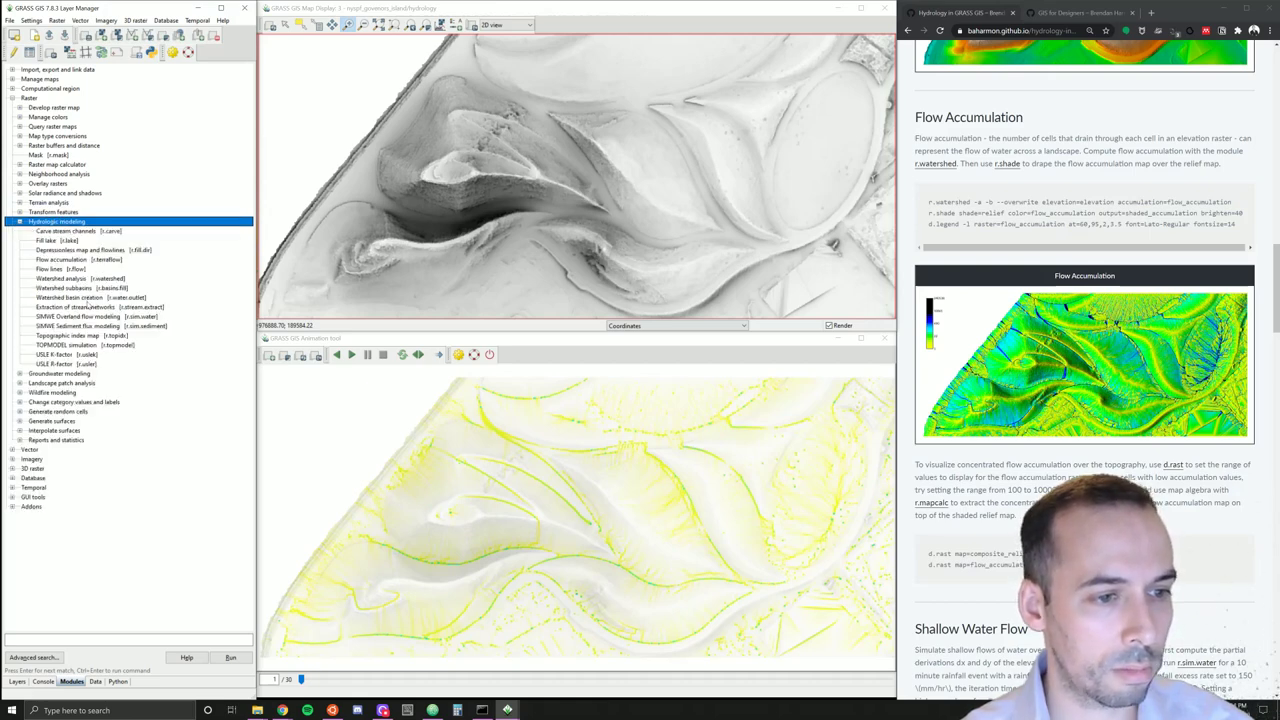
{"action": "left_click", "coordinate": [84, 279]}
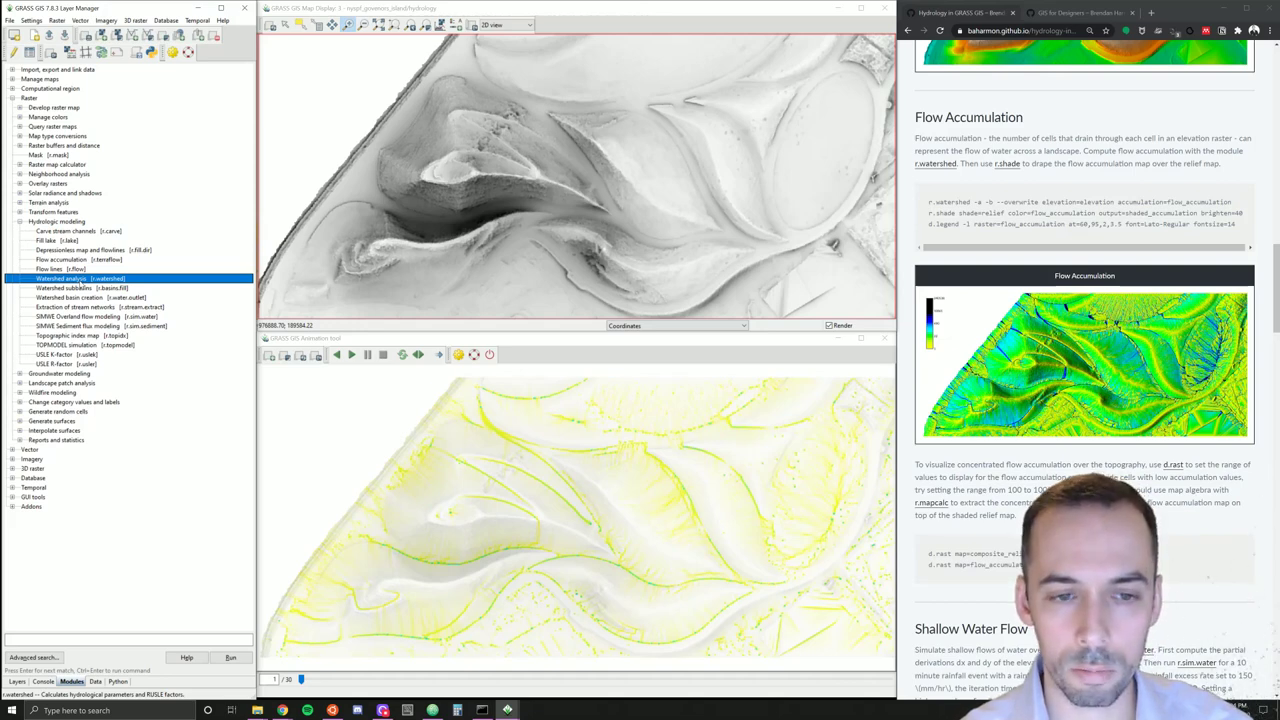
{"action": "double_click", "coordinate": [84, 279]}
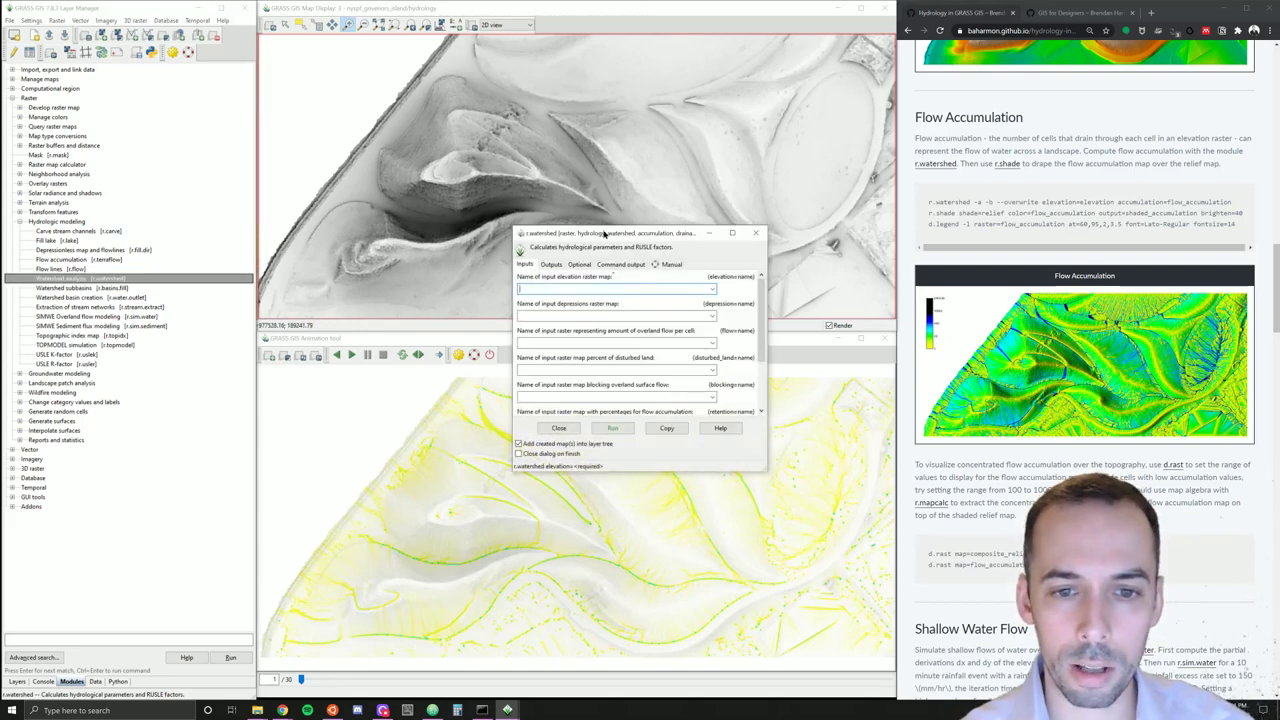
Set r.watershed's input to elevation and name the flow accumulation output accumulation
{"action": "left_click_drag", "start_coordinate": [604, 233], "coordinate": [512, 107]}
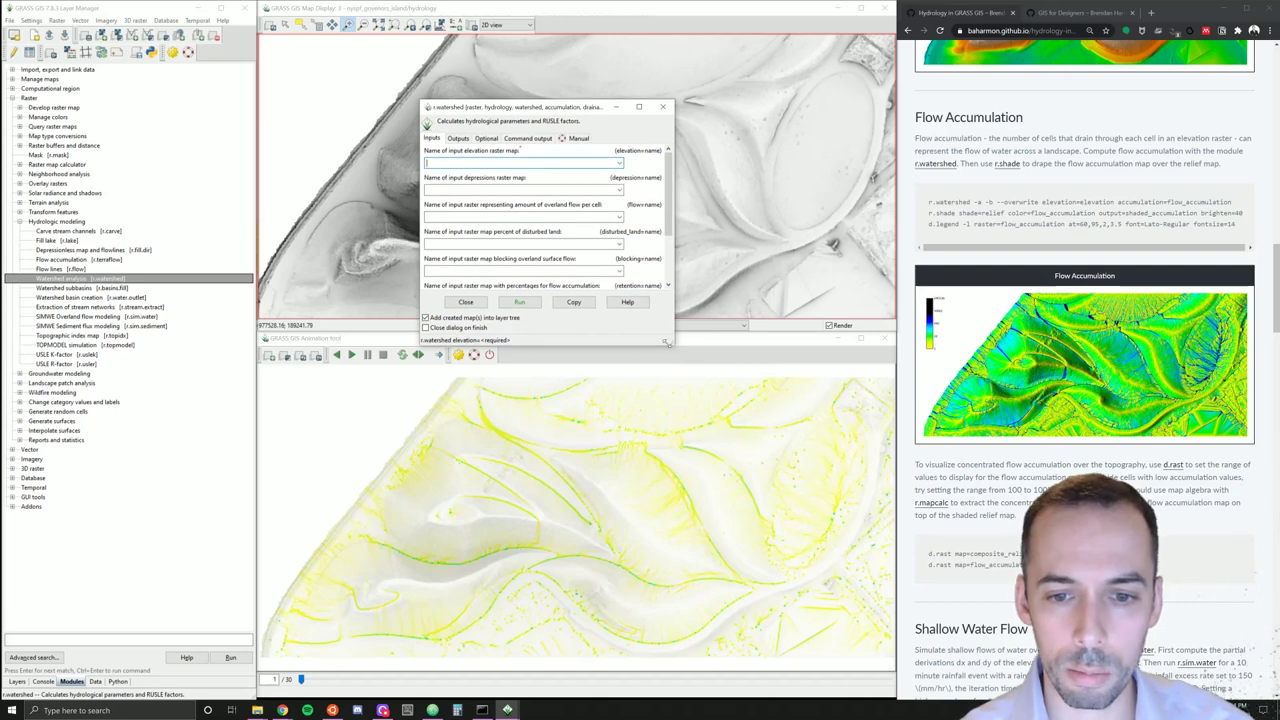
{"action": "left_click_drag", "start_coordinate": [667, 342], "coordinate": [731, 605]}
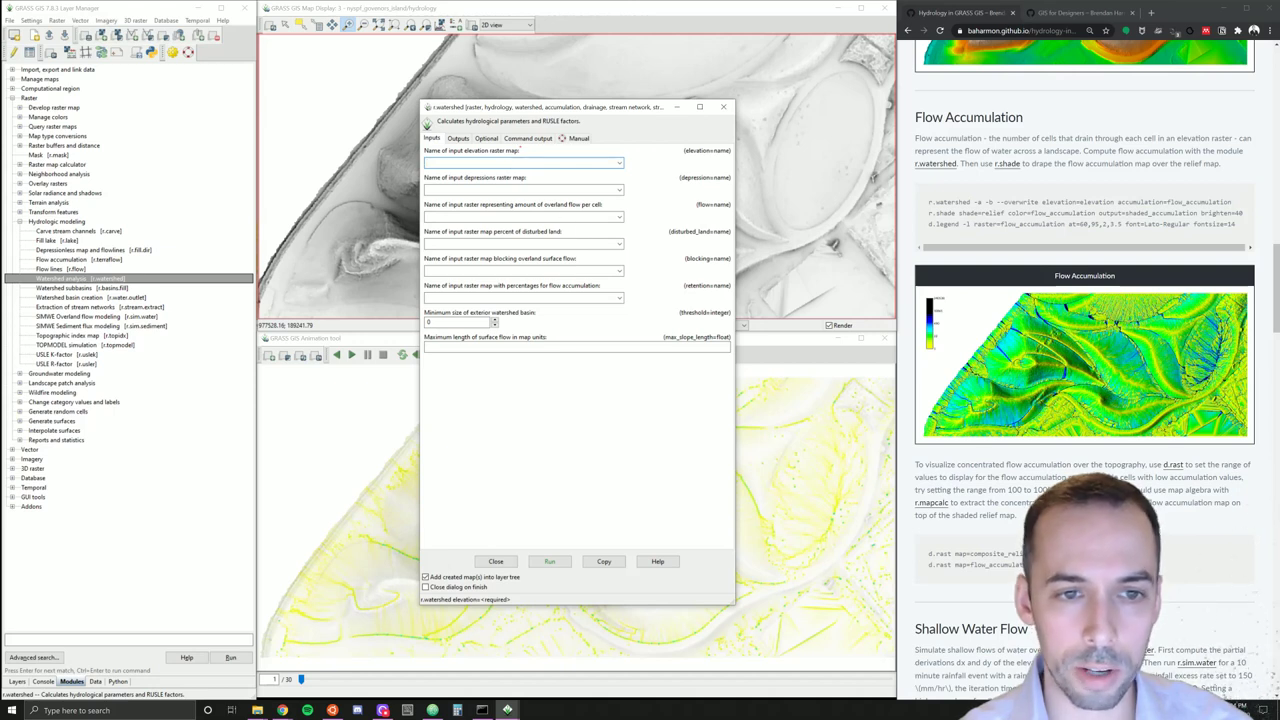
{"action": "type", "text": "eleva"}
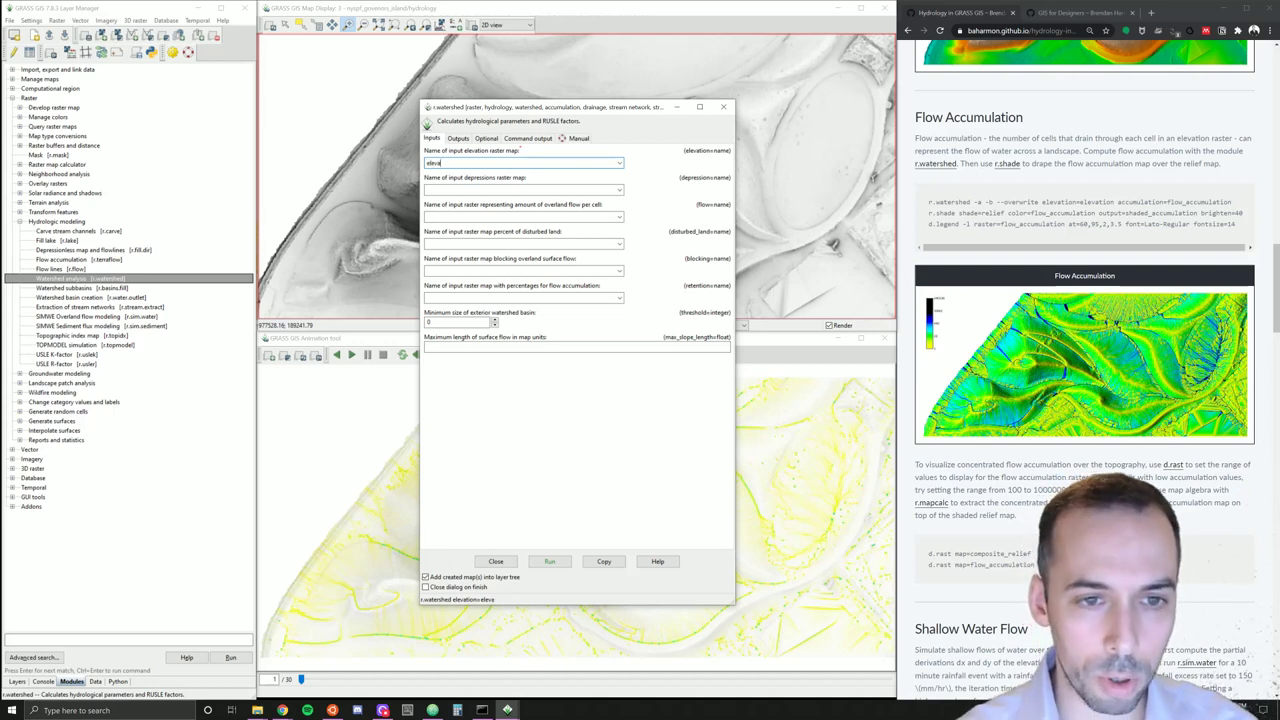
{"action": "type", "text": "tion"}
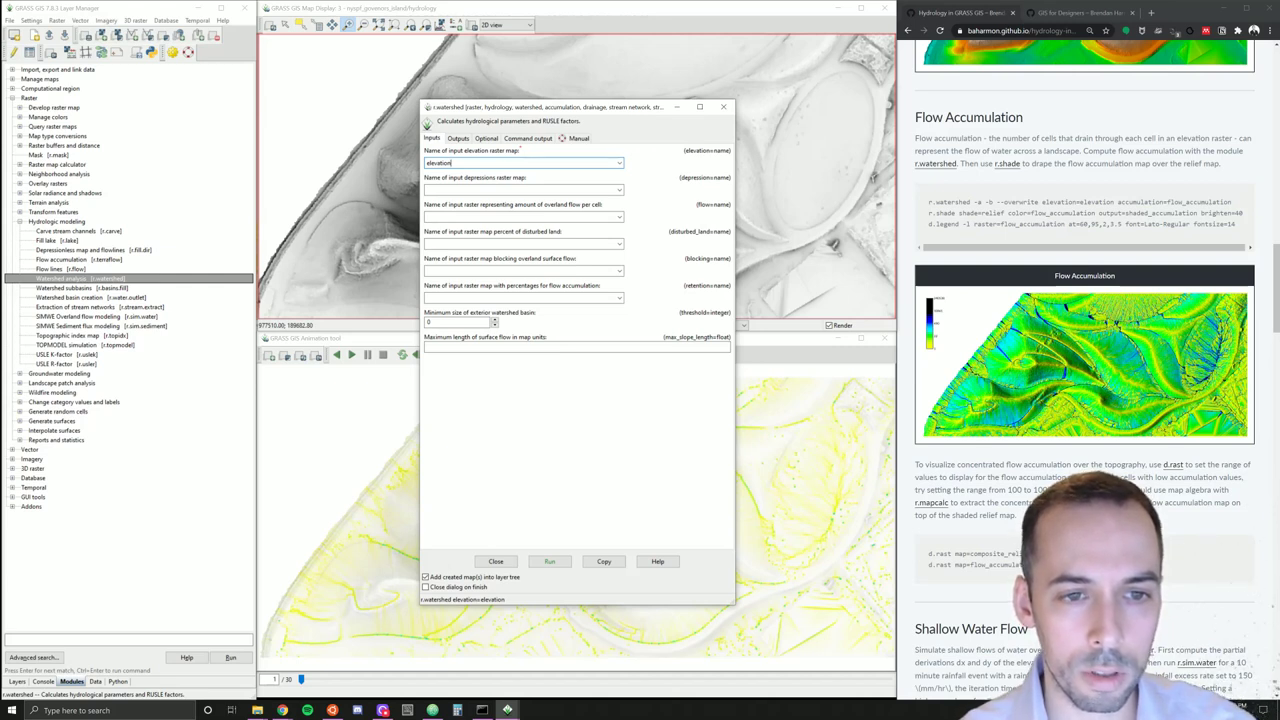
{"action": "key", "text": "ctrl+a"}
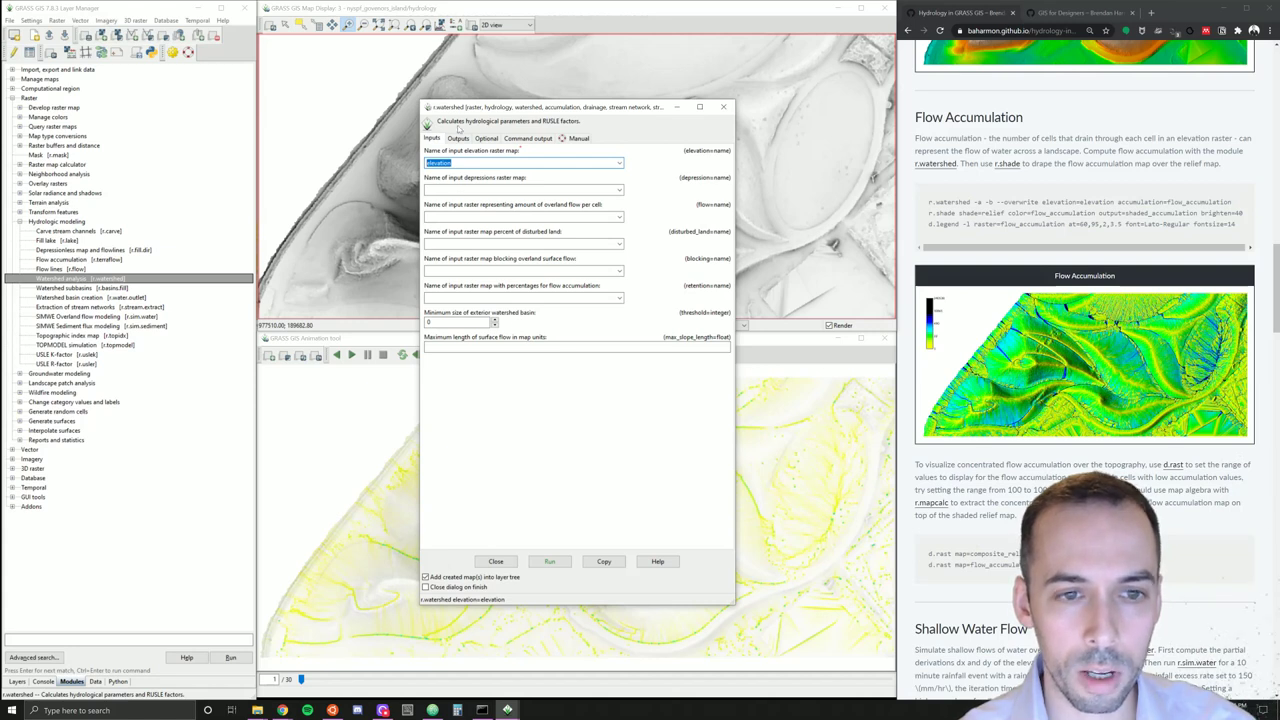
{"action": "left_click", "coordinate": [458, 138]}
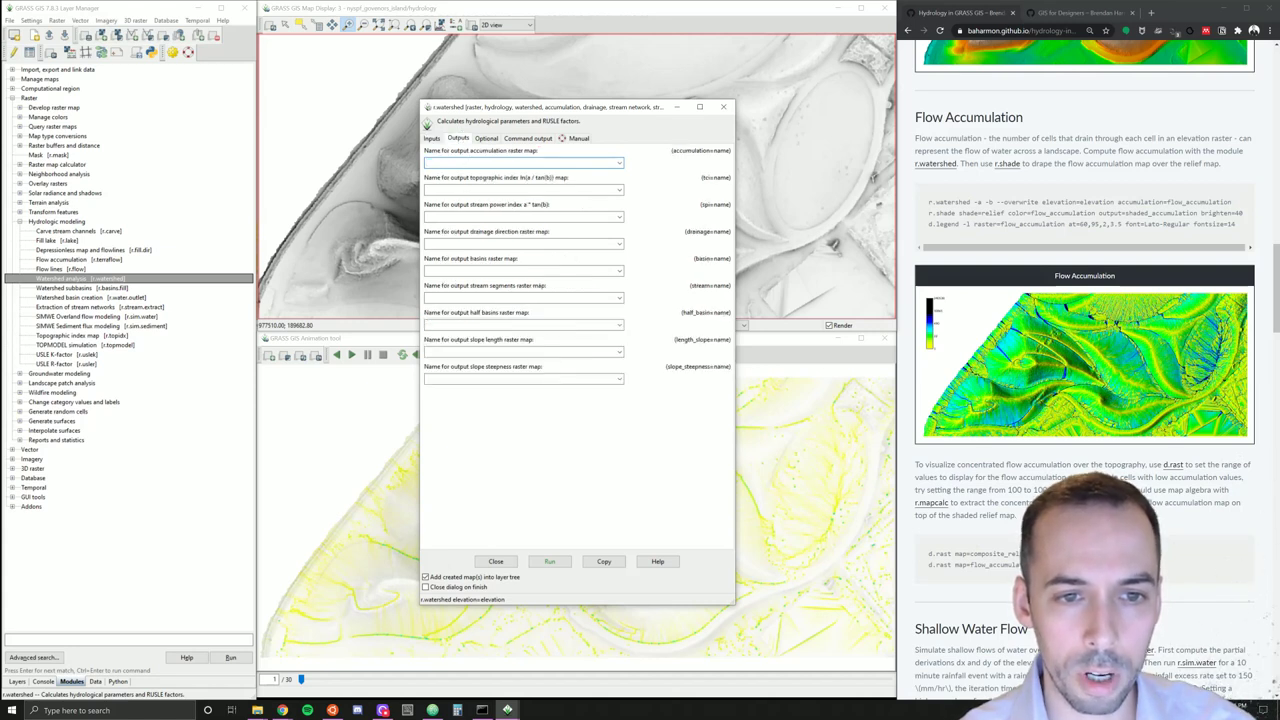
{"action": "type", "text": "flow_ac"}
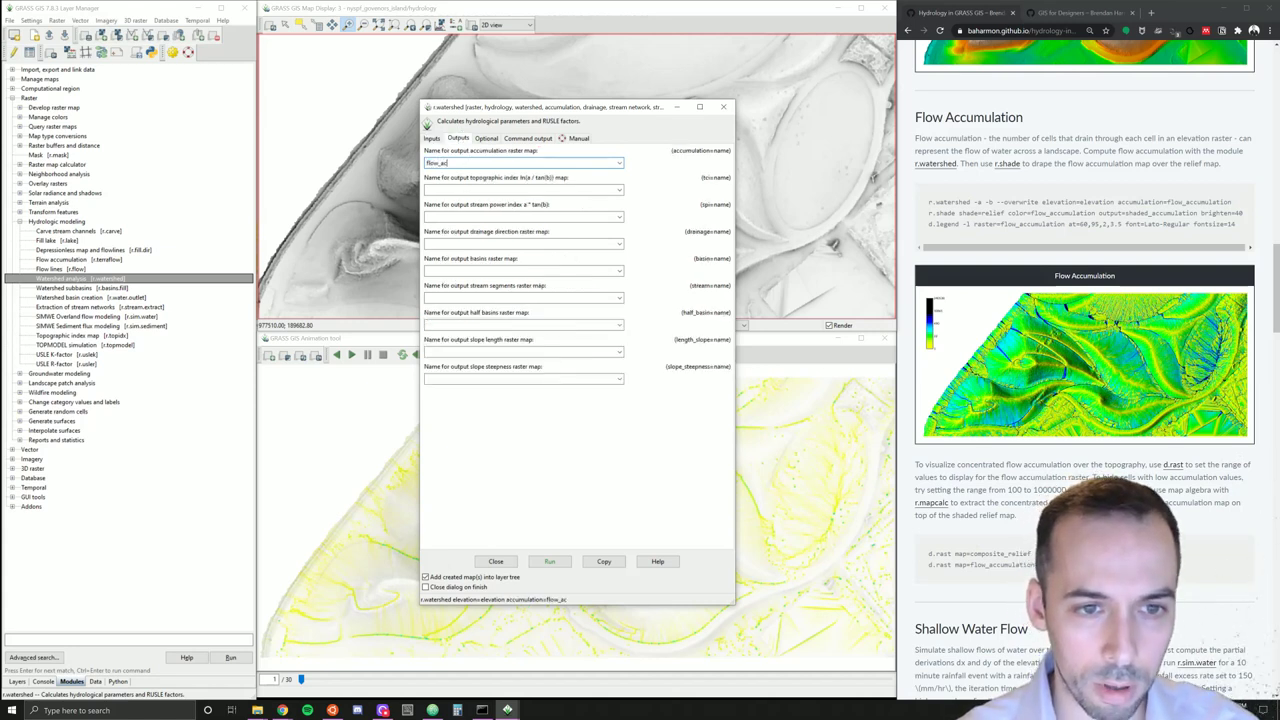
{"action": "type", "text": "cumulation"}
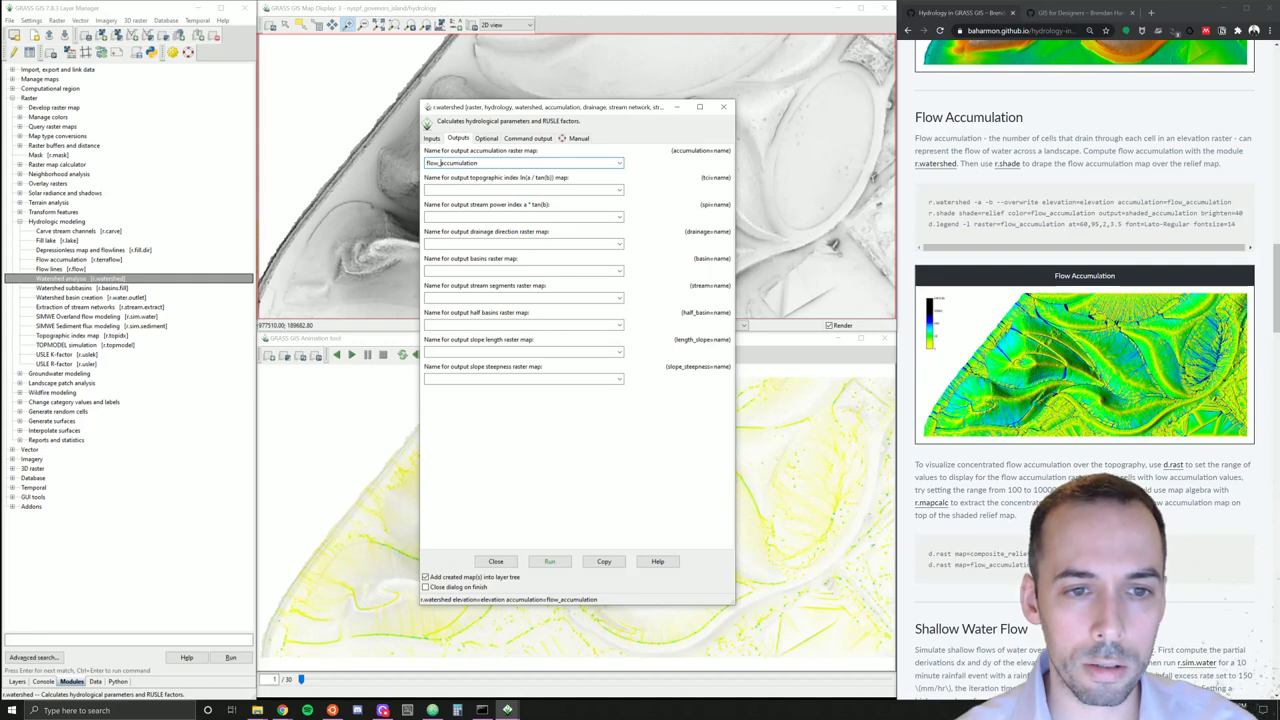
{"action": "key", "text": "BackSpace"}
{"action": "key", "text": "BackSpace"}
{"action": "key", "text": "BackSpace"}
{"action": "key", "text": "BackSpace"}
{"action": "key", "text": "BackSpace"}
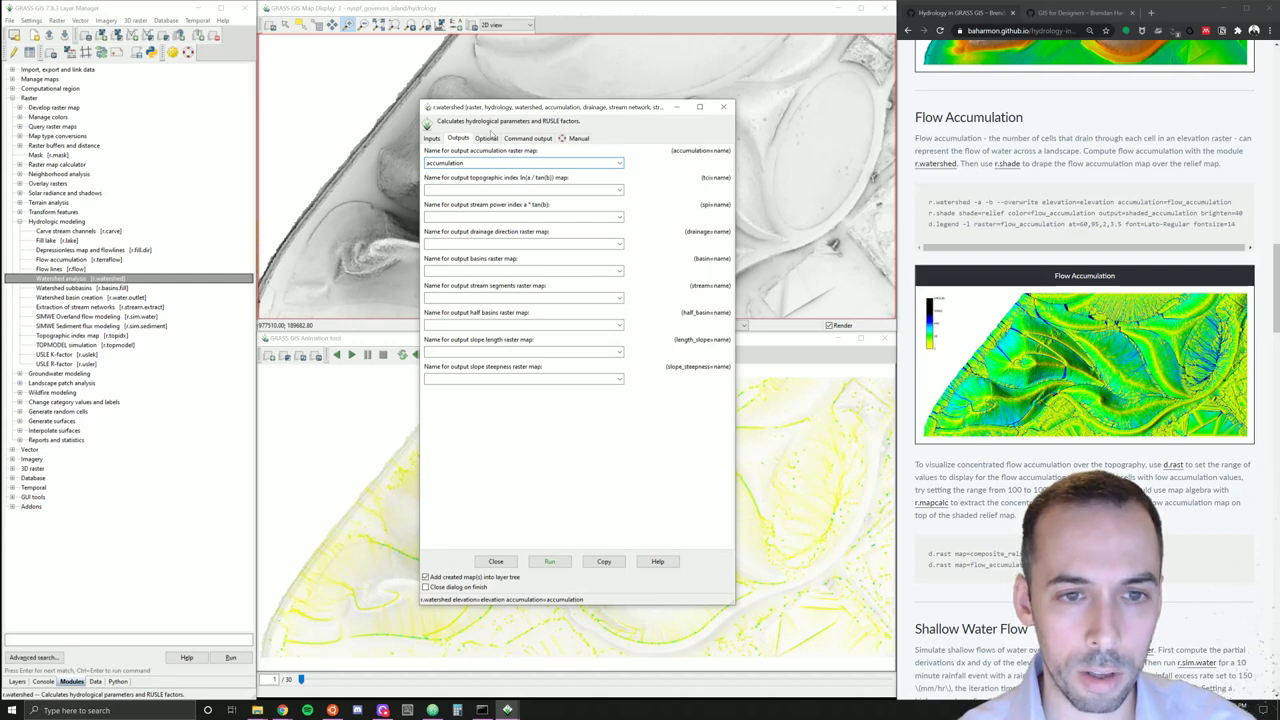
Enable the -a positive-only and -b beautify-flat-areas flags, run r.watershed, and close it
{"action": "left_click", "coordinate": [487, 138]}
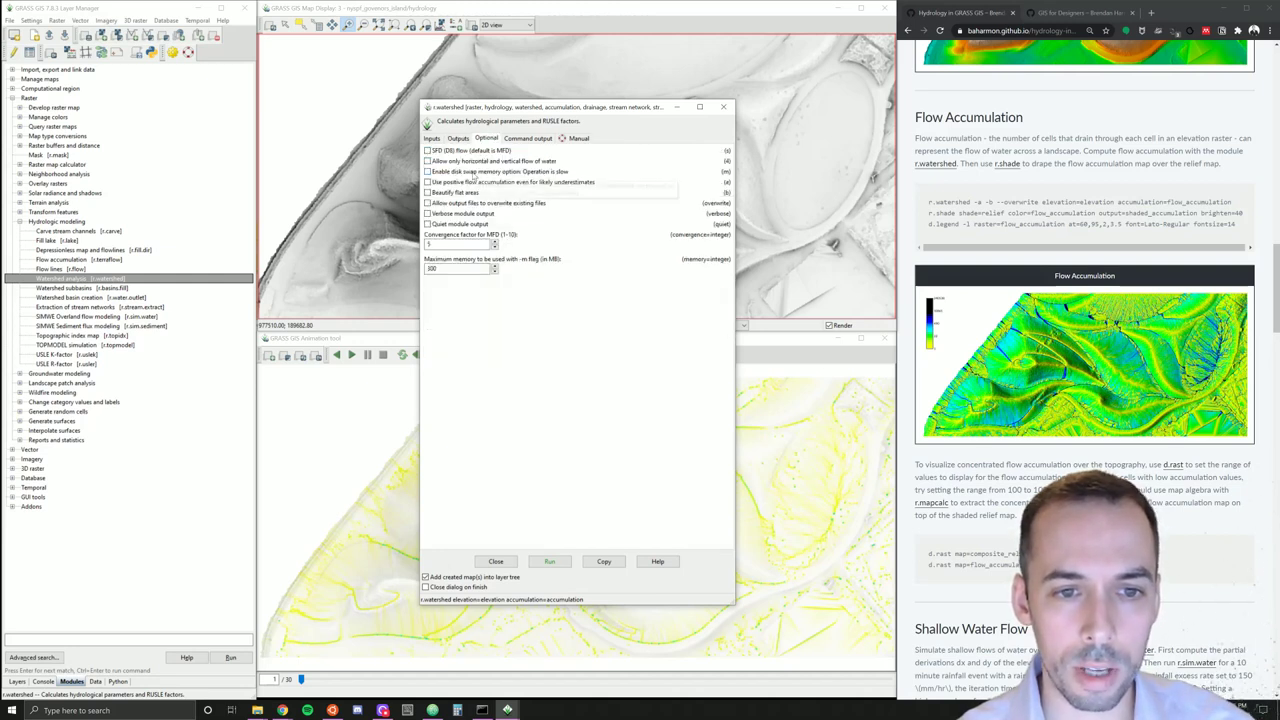
{"action": "left_click", "coordinate": [428, 182]}
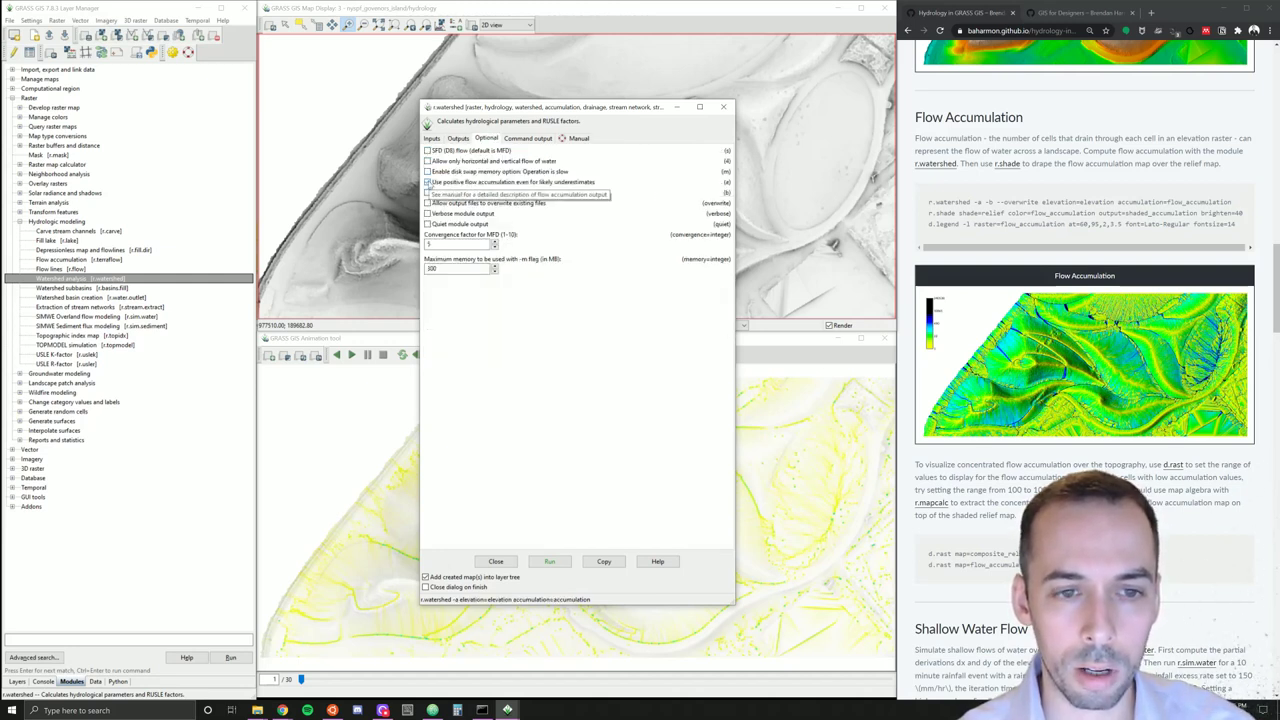
{"action": "left_click", "coordinate": [428, 192]}
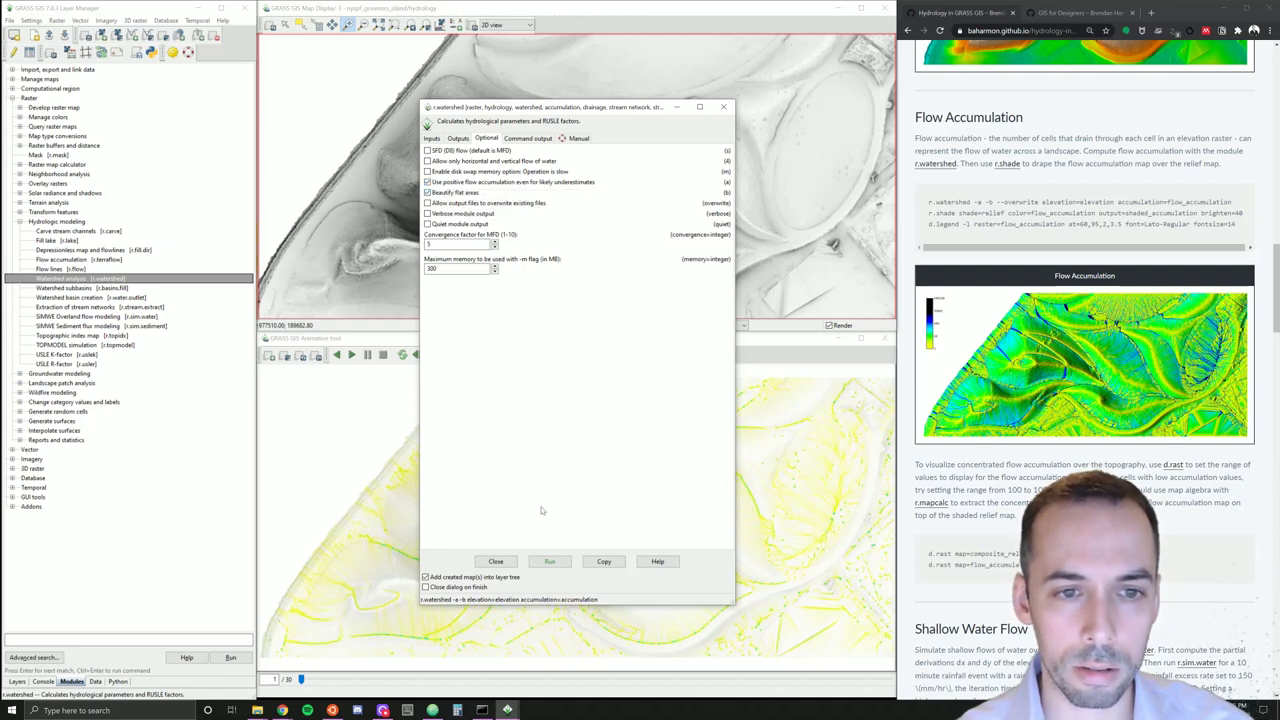
{"action": "left_click", "coordinate": [548, 562]}
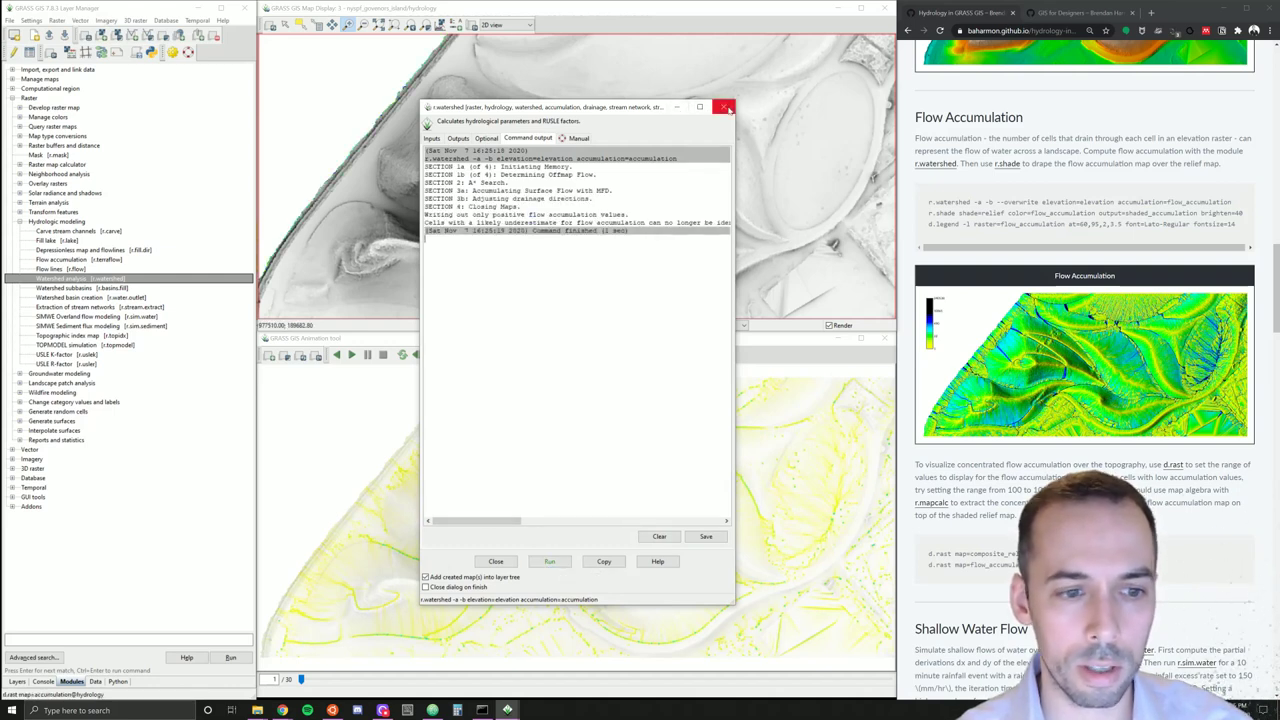
{"action": "left_click", "coordinate": [726, 107]}
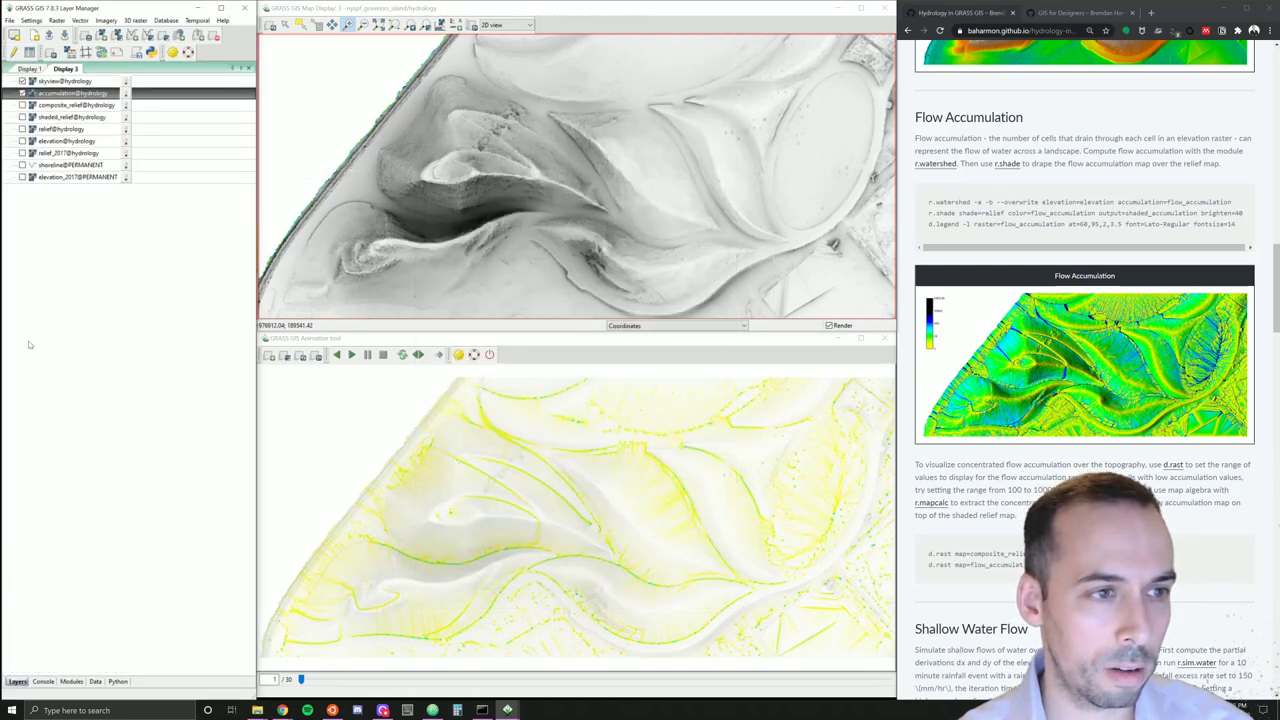
Move the accumulation layer above skyview to the top of the layer list
{"action": "left_click_drag", "start_coordinate": [50, 90], "coordinate": [50, 81]}
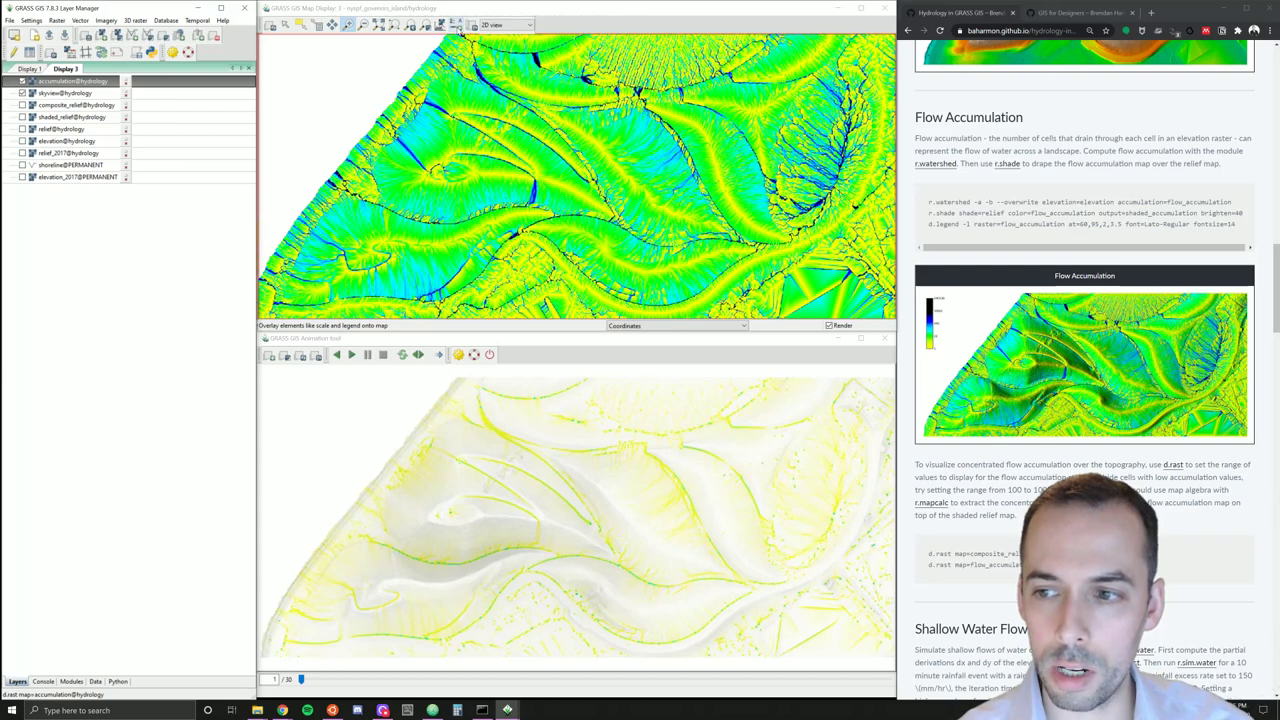
{"action": "left_click", "coordinate": [460, 29]}
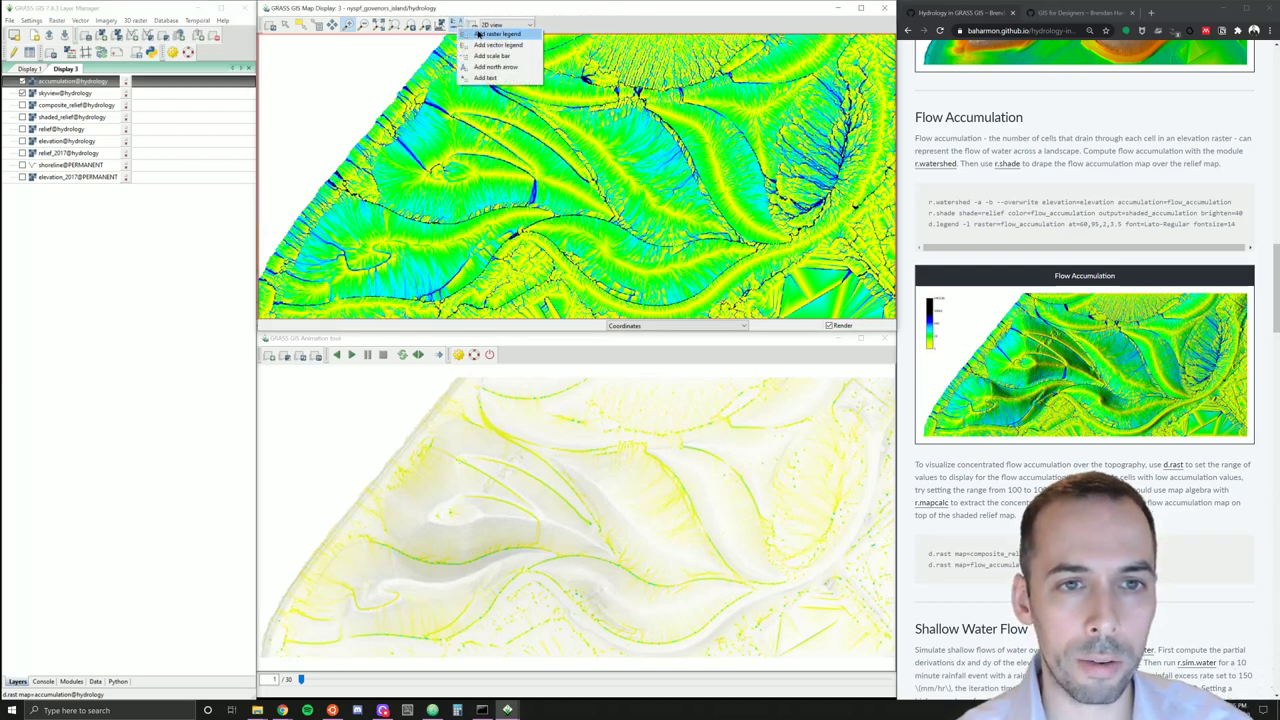
Add a raster legend for accumulation using font Lato-Regular at size 14
{"action": "left_click", "coordinate": [479, 34]}
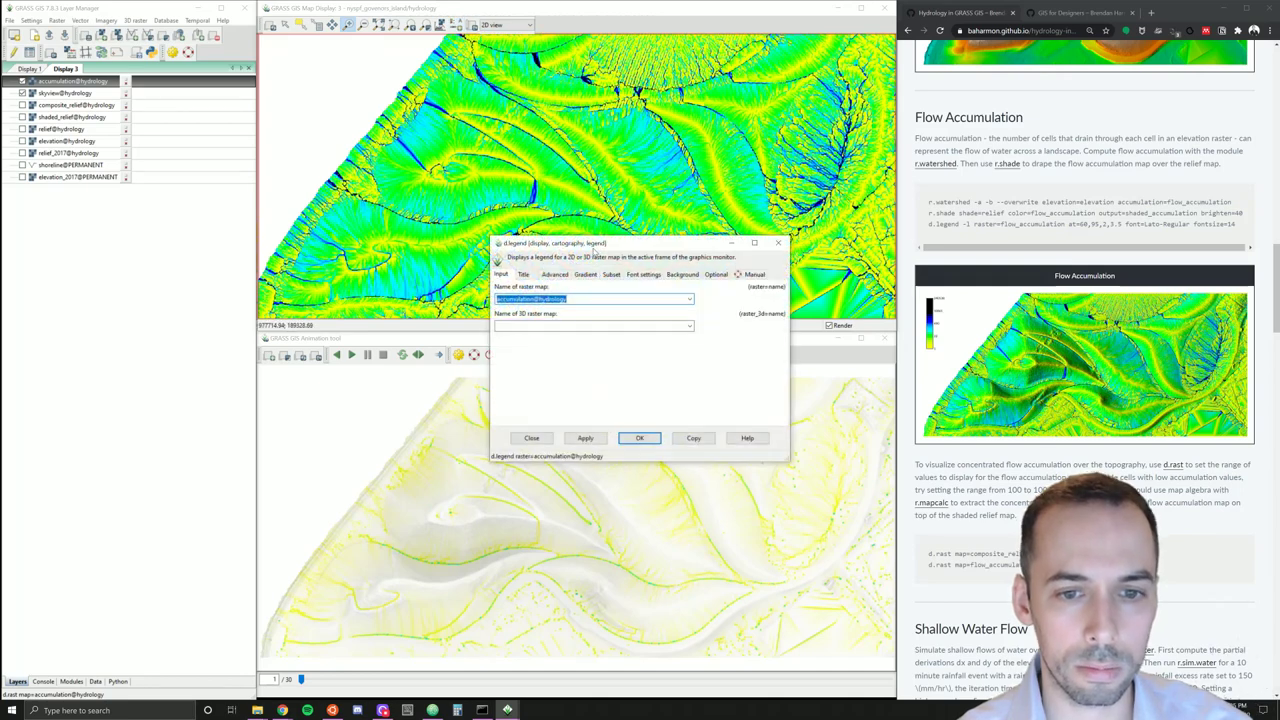
{"action": "left_click_drag", "start_coordinate": [596, 250], "coordinate": [496, 131]}
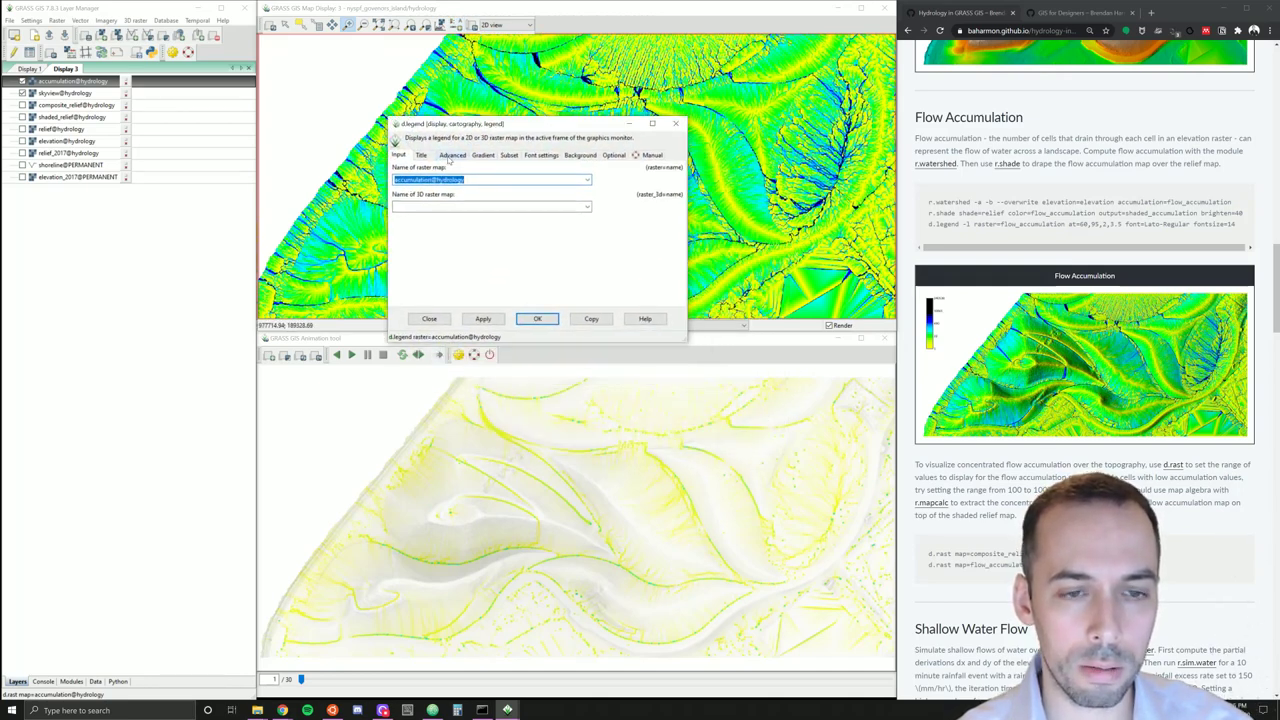
{"action": "left_click", "coordinate": [533, 157]}
{"action": "left_click", "coordinate": [470, 206]}
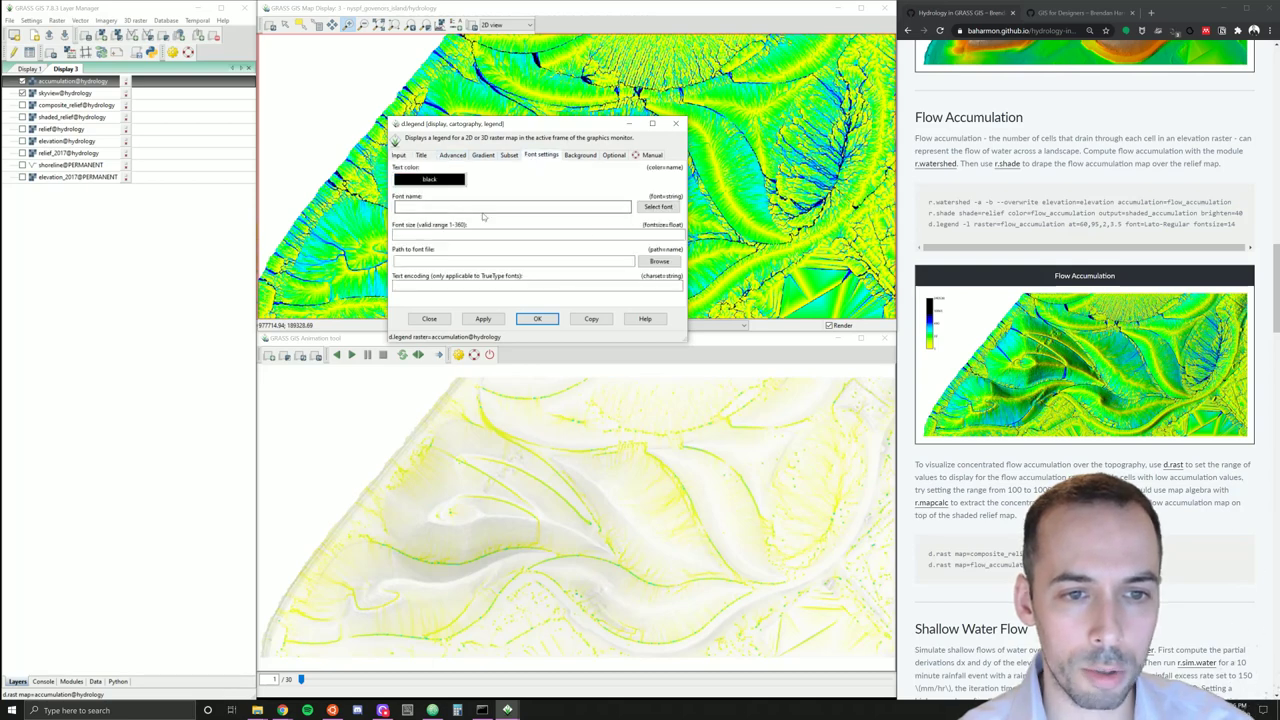
{"action": "type", "text": "Lato-"}
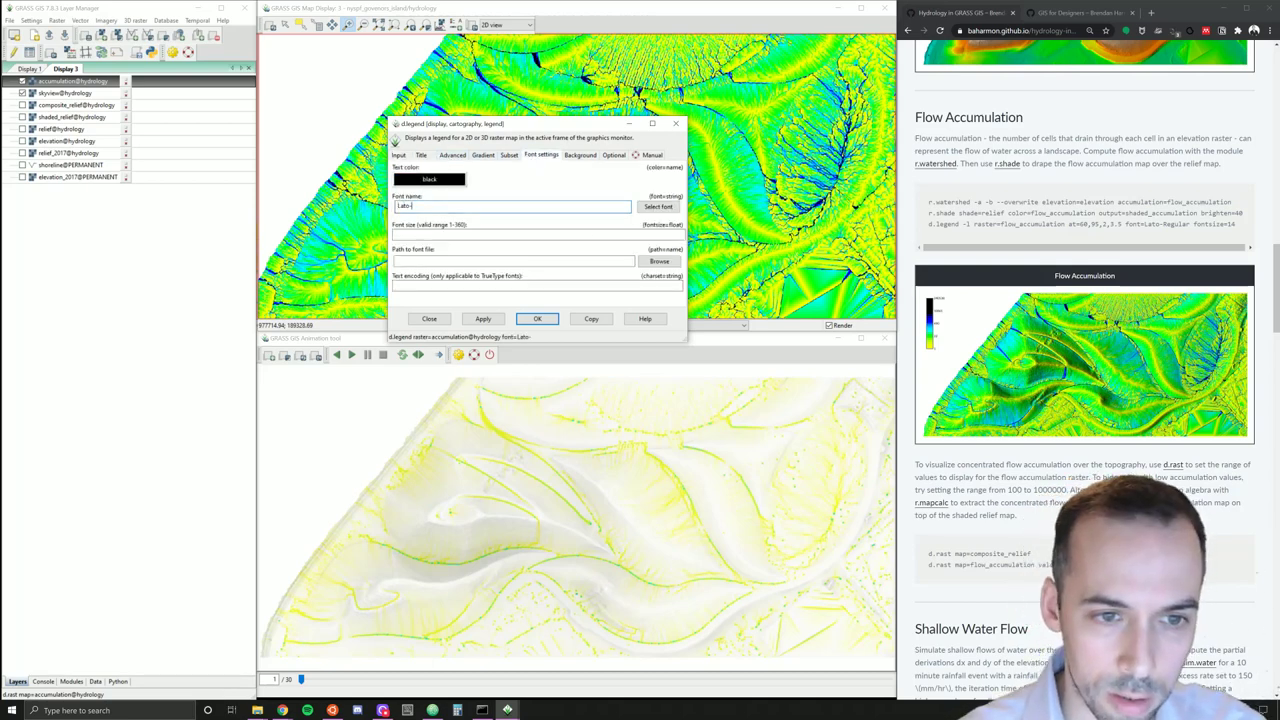
{"action": "type", "text": "Regular"}
{"action": "key", "text": "Tab"}
{"action": "key", "text": "Tab"}
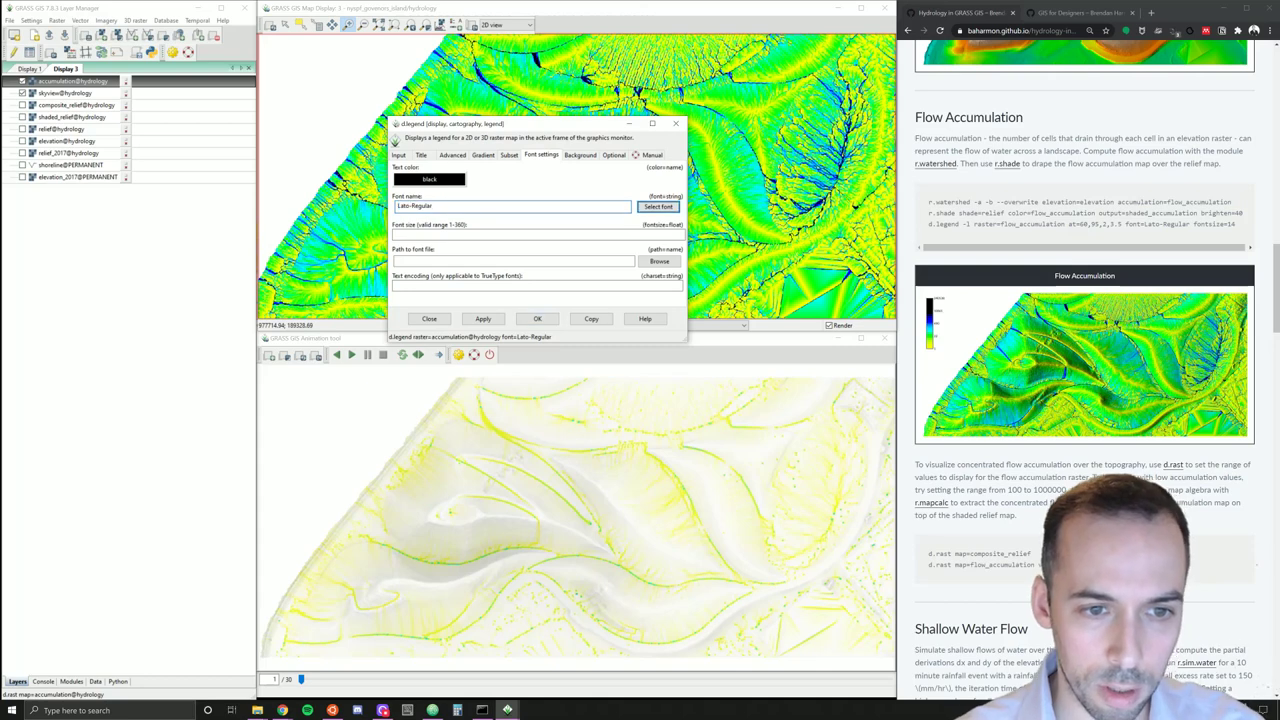
{"action": "type", "text": "14"}
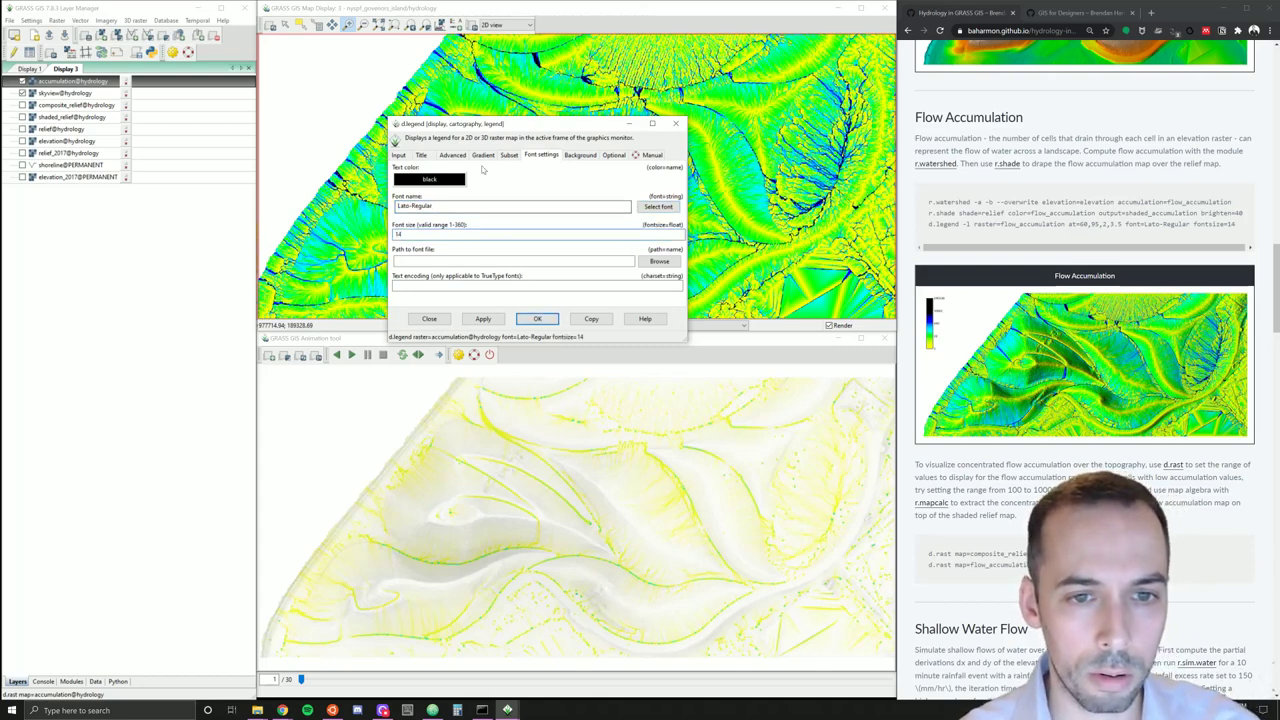
Place the legend at 75,98,2,4 and apply it to redraw on the map
{"action": "left_click", "coordinate": [610, 158]}
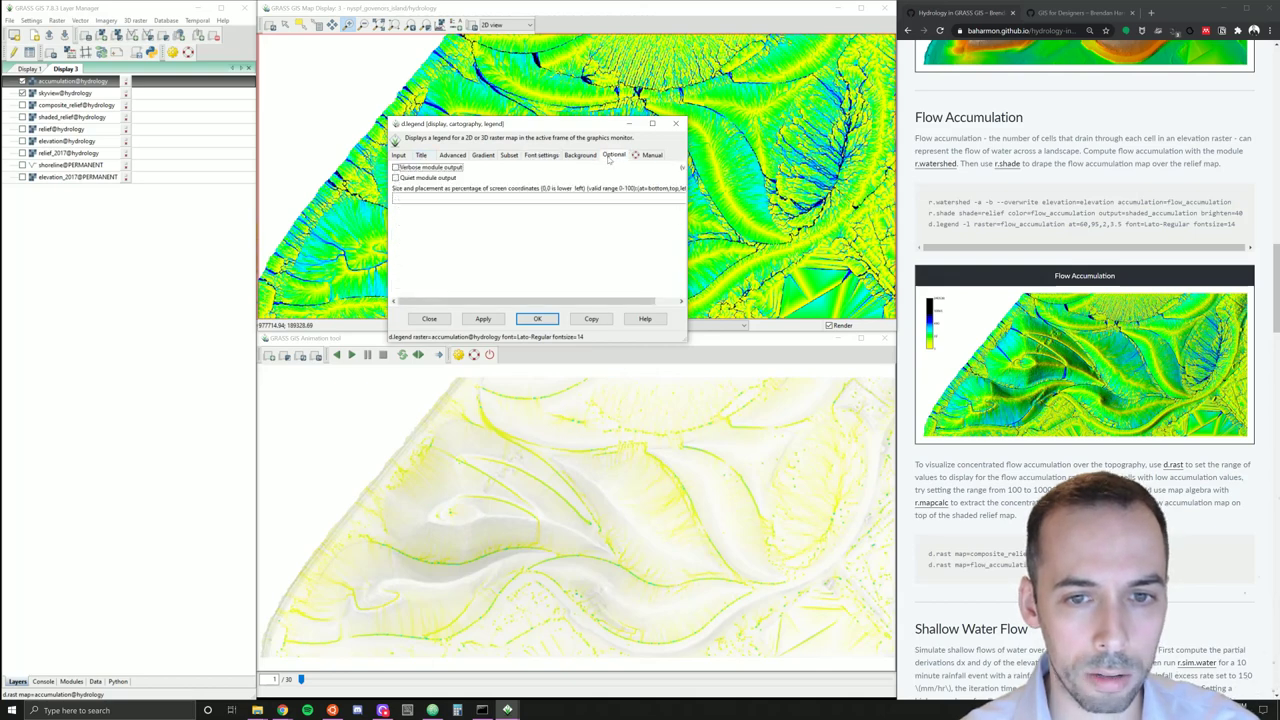
{"action": "left_click", "coordinate": [483, 318]}
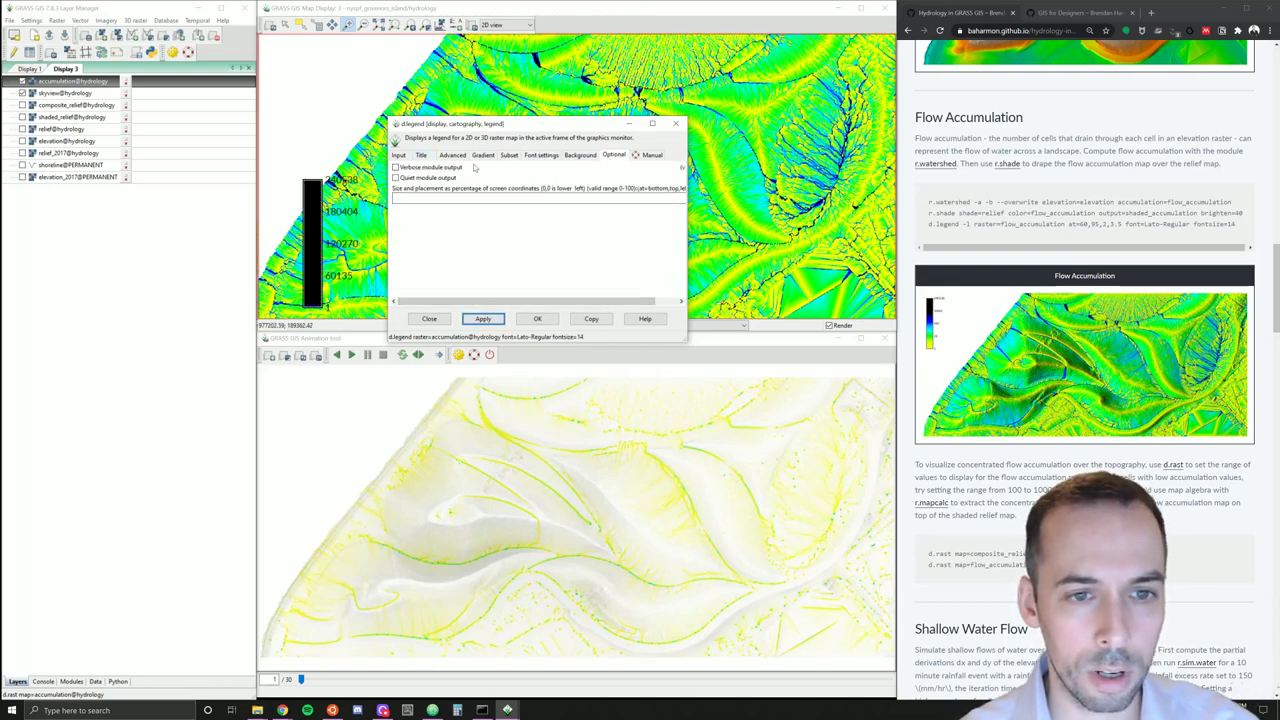
{"action": "left_click", "coordinate": [431, 197]}
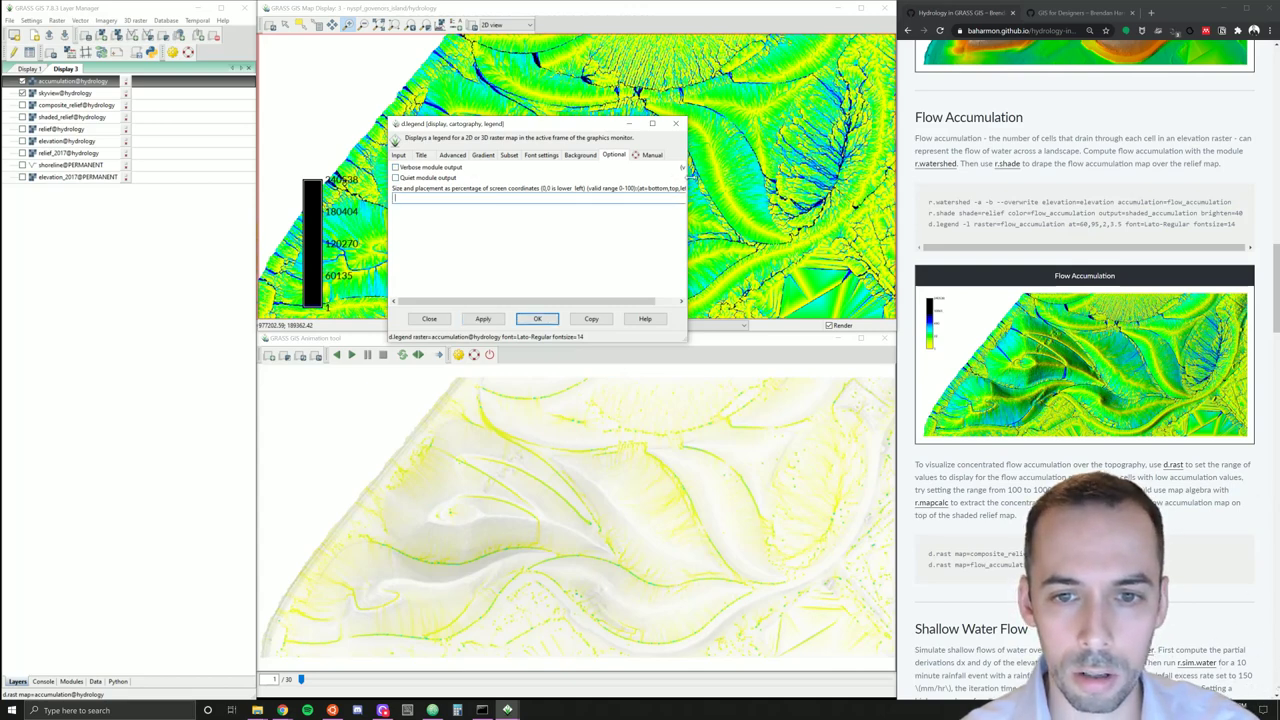
{"action": "left_click_drag", "start_coordinate": [687, 182], "coordinate": [795, 178]}
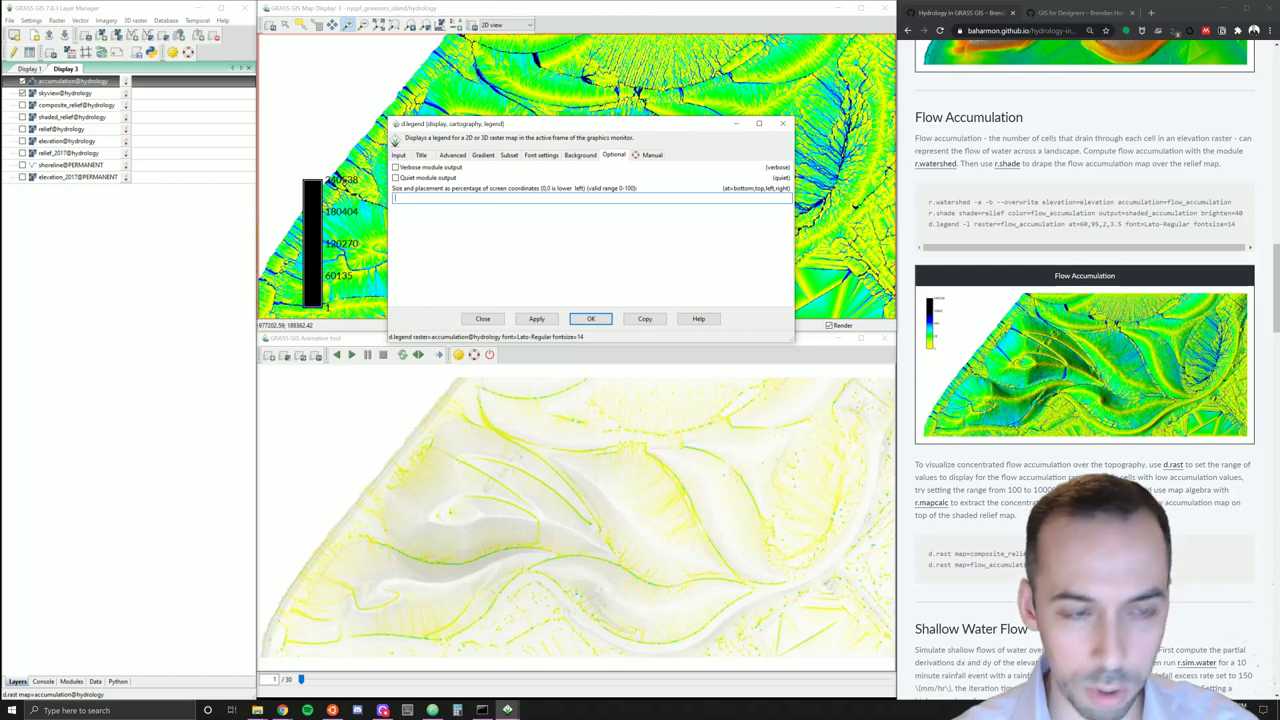
{"action": "type", "text": "75,"}
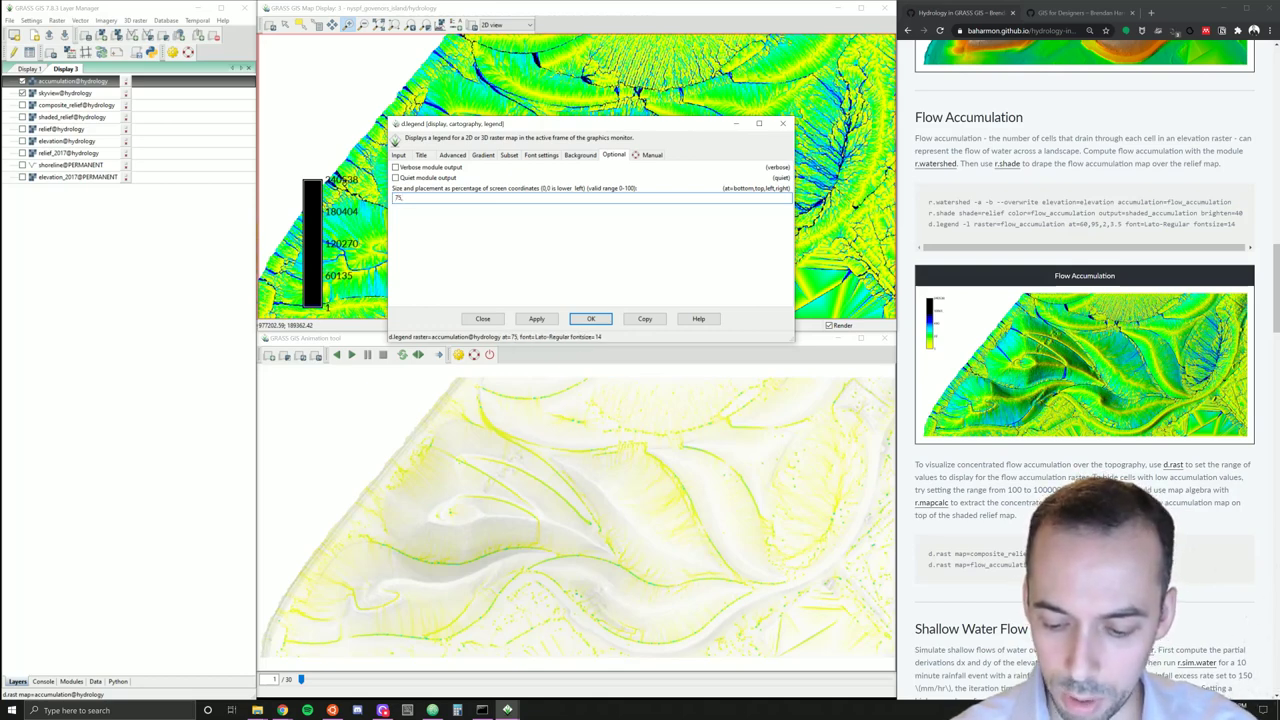
{"action": "type", "text": "98"}
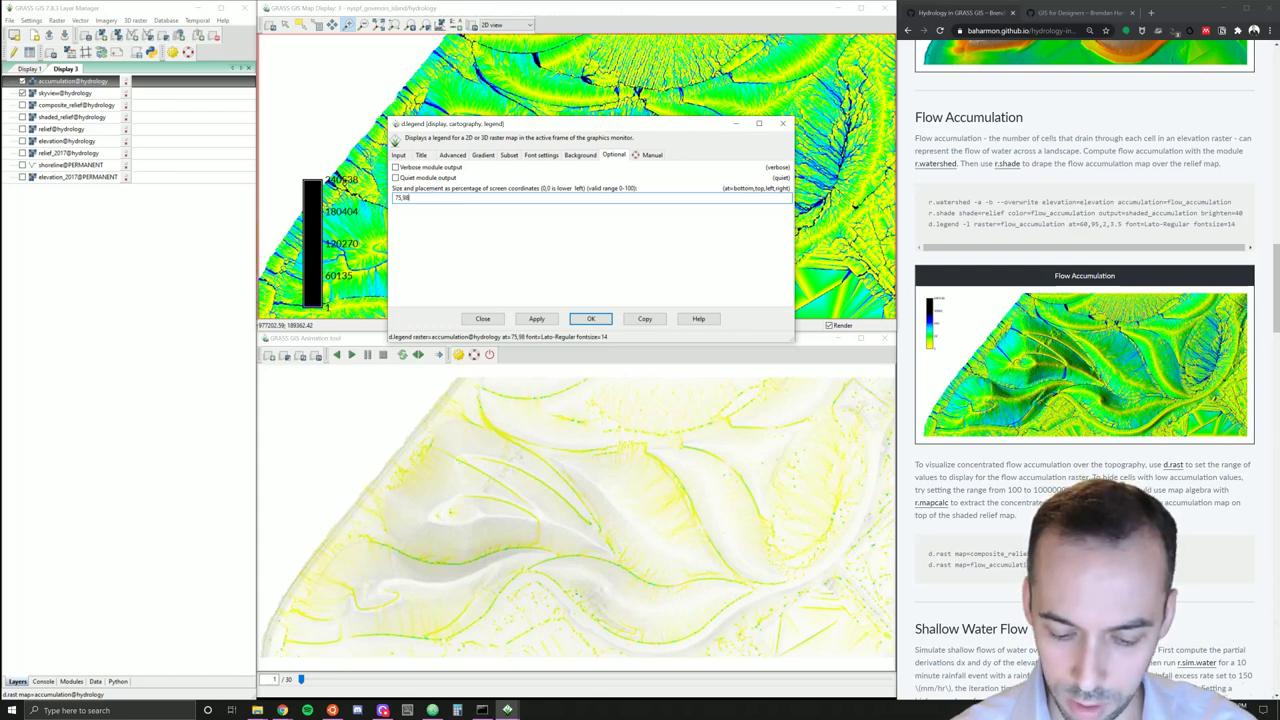
{"action": "type", "text": ",2,"}
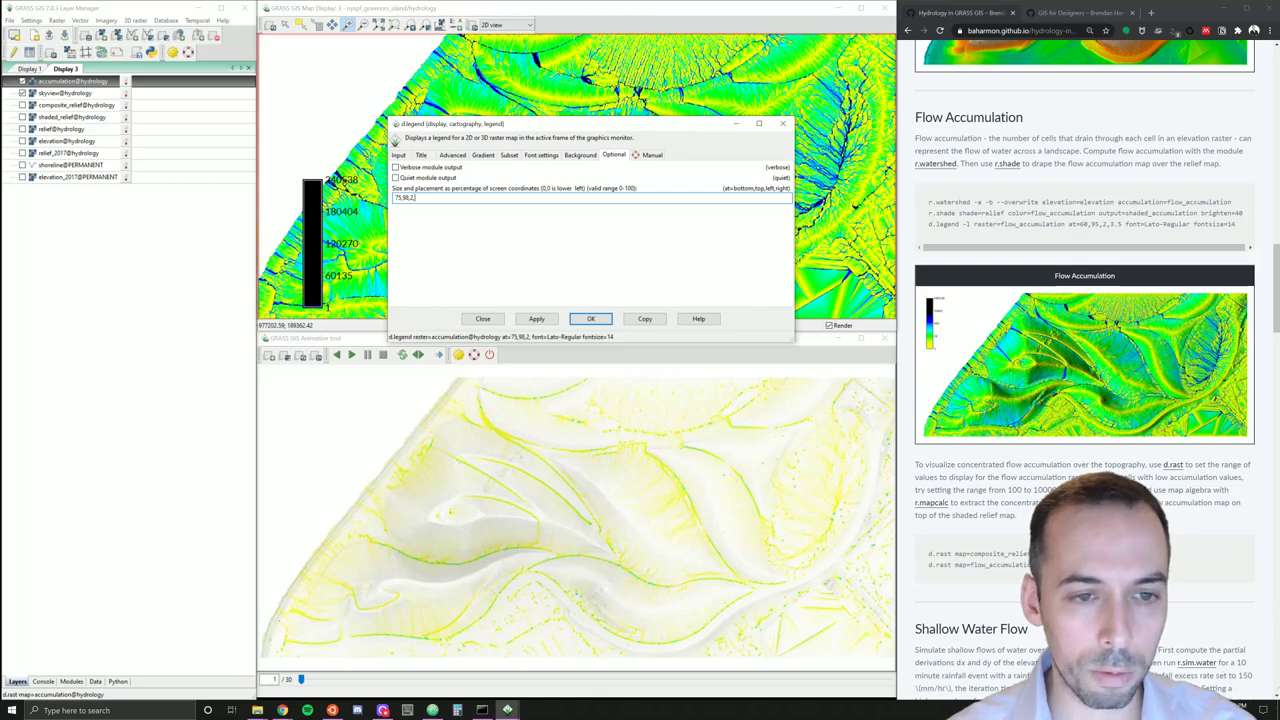
{"action": "type", "text": "4"}
{"action": "left_click", "coordinate": [537, 318]}
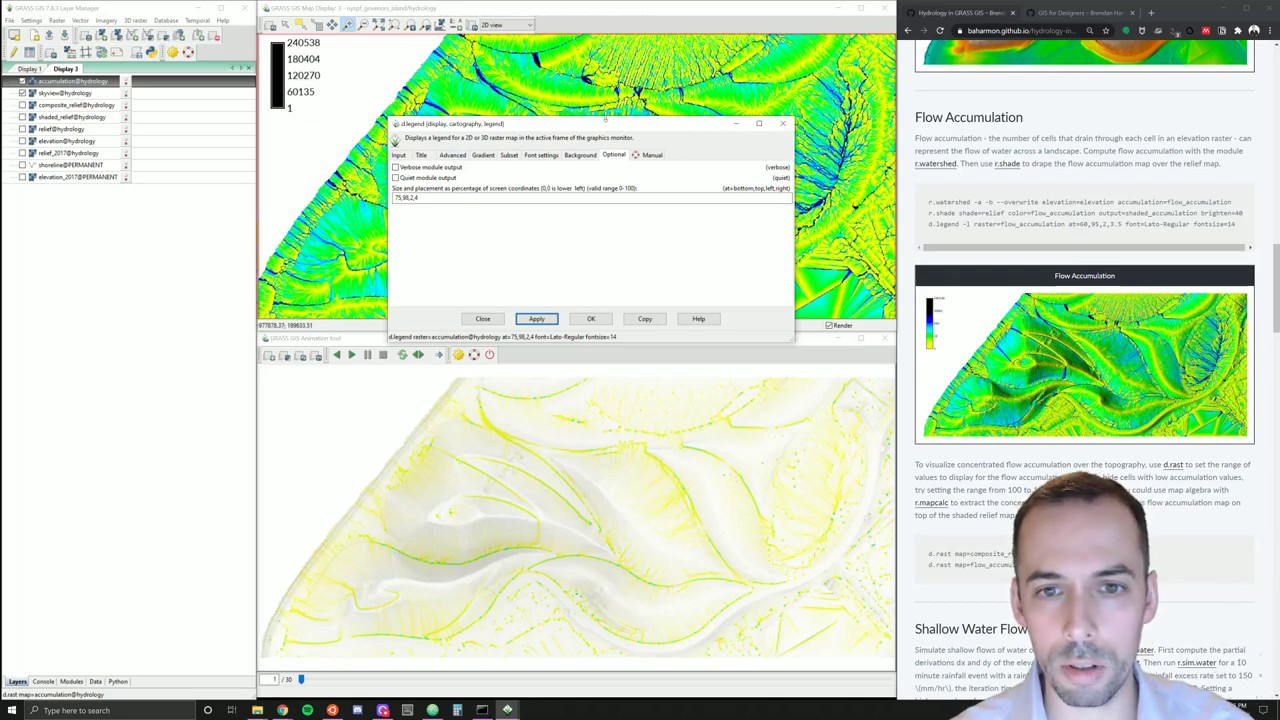
Switch the accumulation legend to a logarithmic scale, apply it, and close the legend settings
{"action": "left_click", "coordinate": [462, 157]}
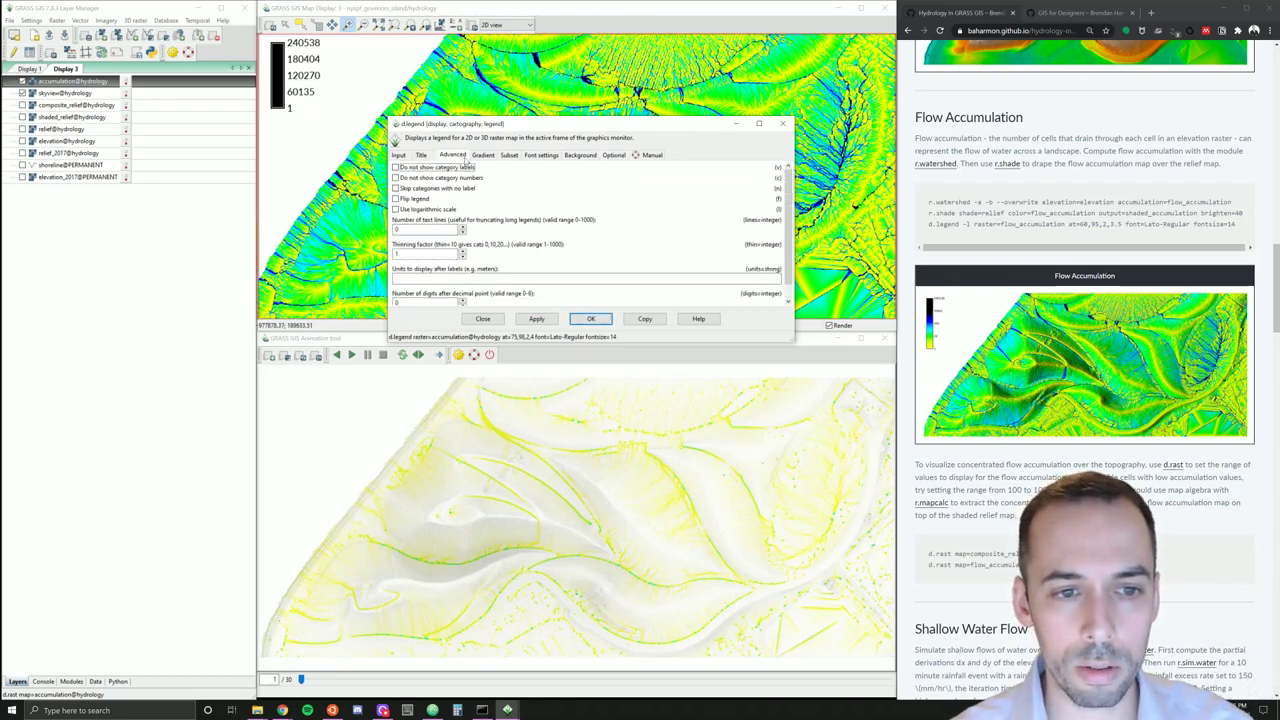
{"action": "left_click", "coordinate": [430, 210]}
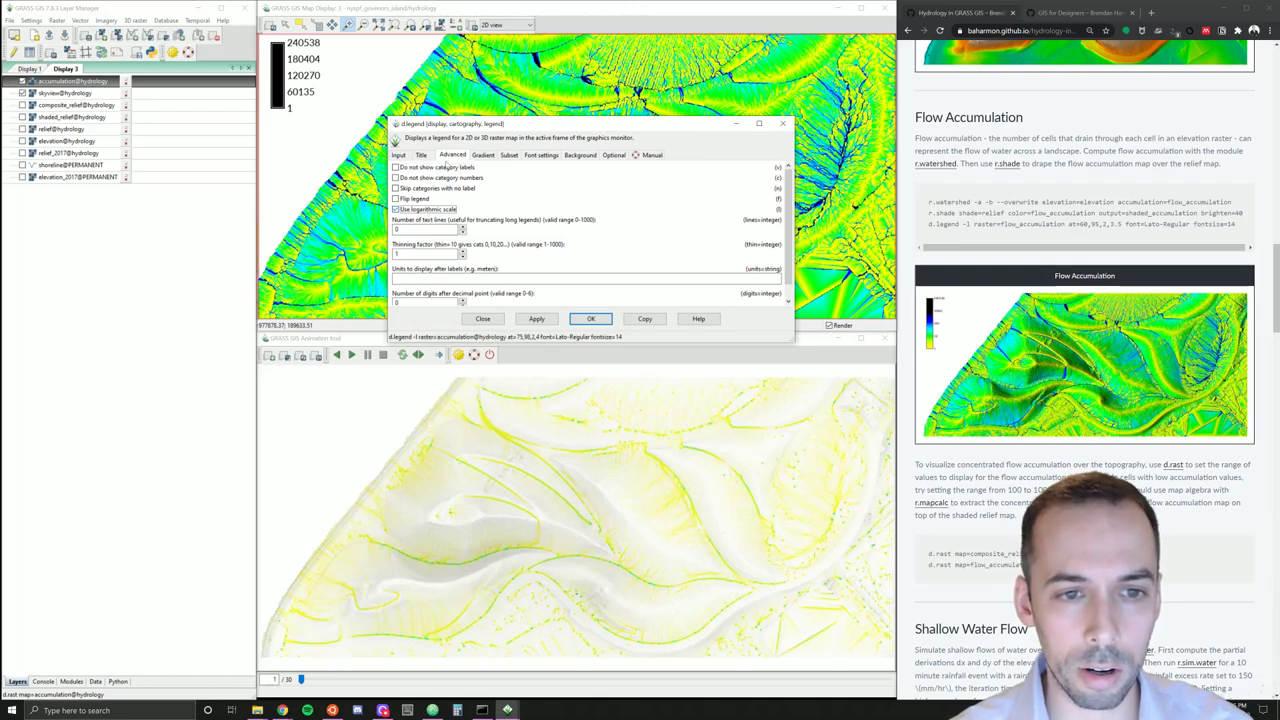
{"action": "left_click", "coordinate": [542, 320]}
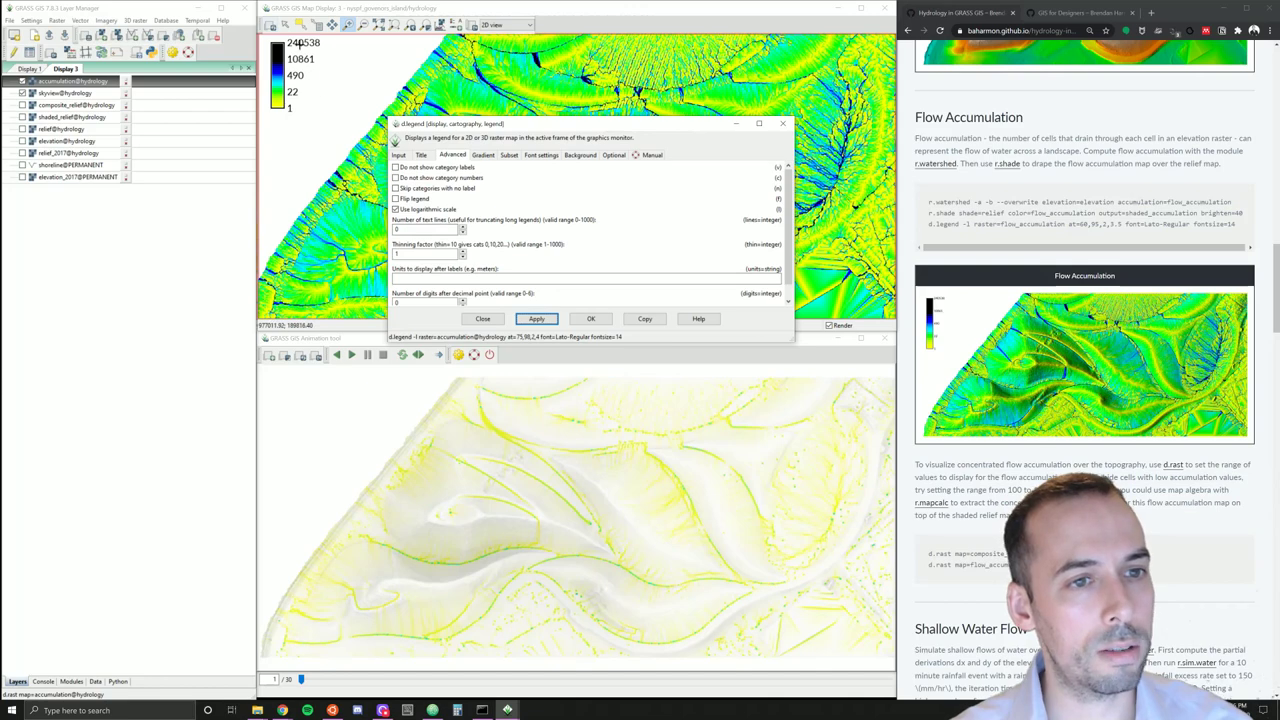
{"action": "left_click", "coordinate": [591, 319]}
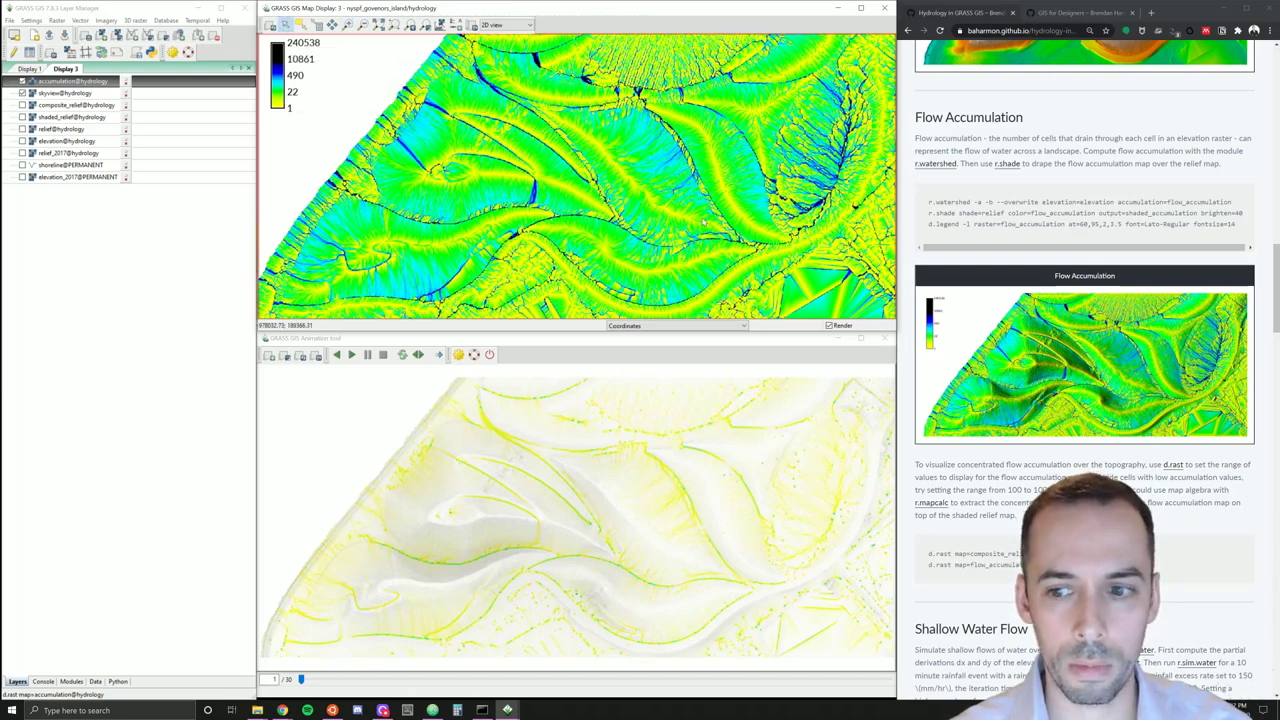
Narrow the accumulation legend by setting its placement to 75,98,2,3.5, then close its settings
{"action": "double_click", "coordinate": [298, 100]}
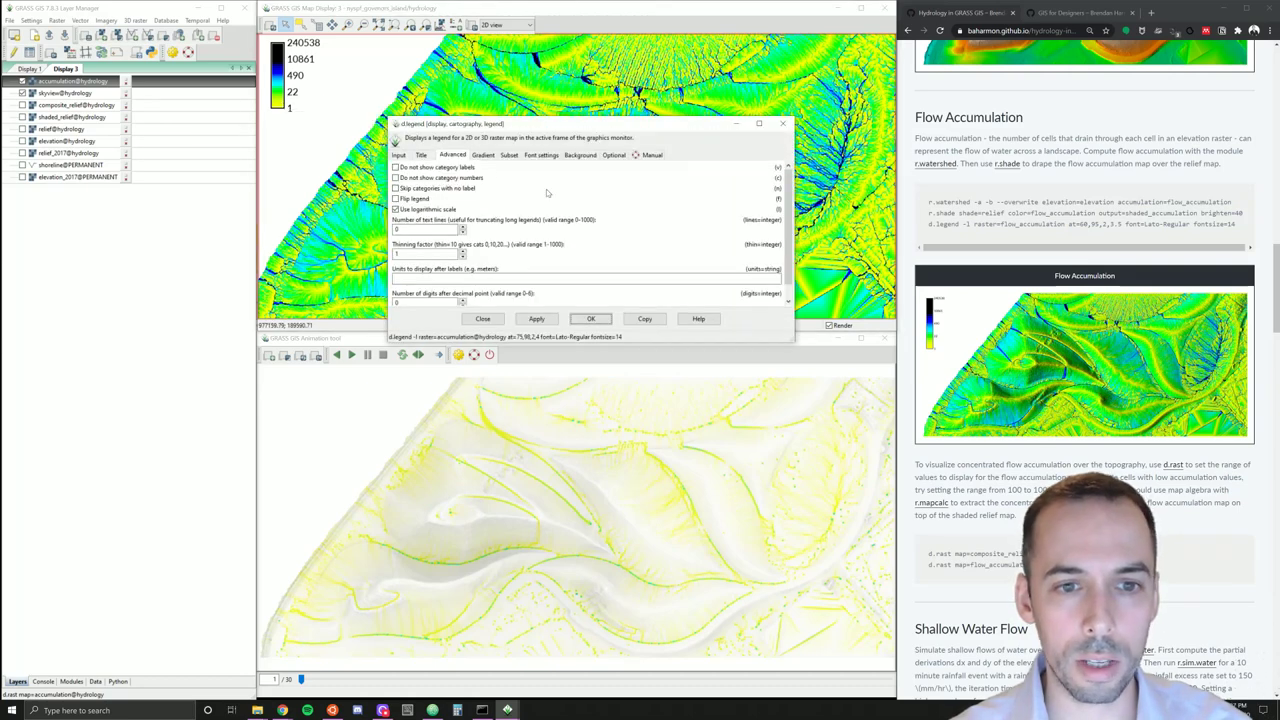
{"action": "left_click", "coordinate": [613, 155]}
{"action": "left_click", "coordinate": [489, 197]}
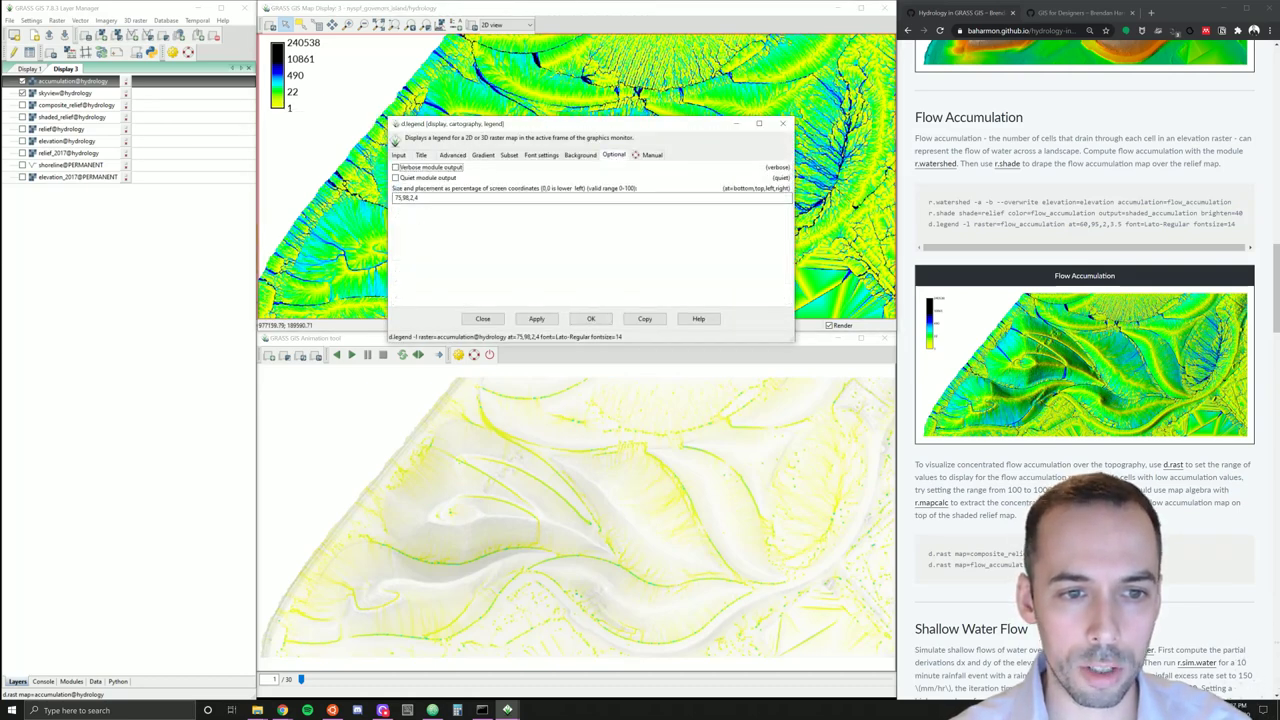
{"action": "key", "text": "BackSpace"}
{"action": "type", "text": "3.5"}
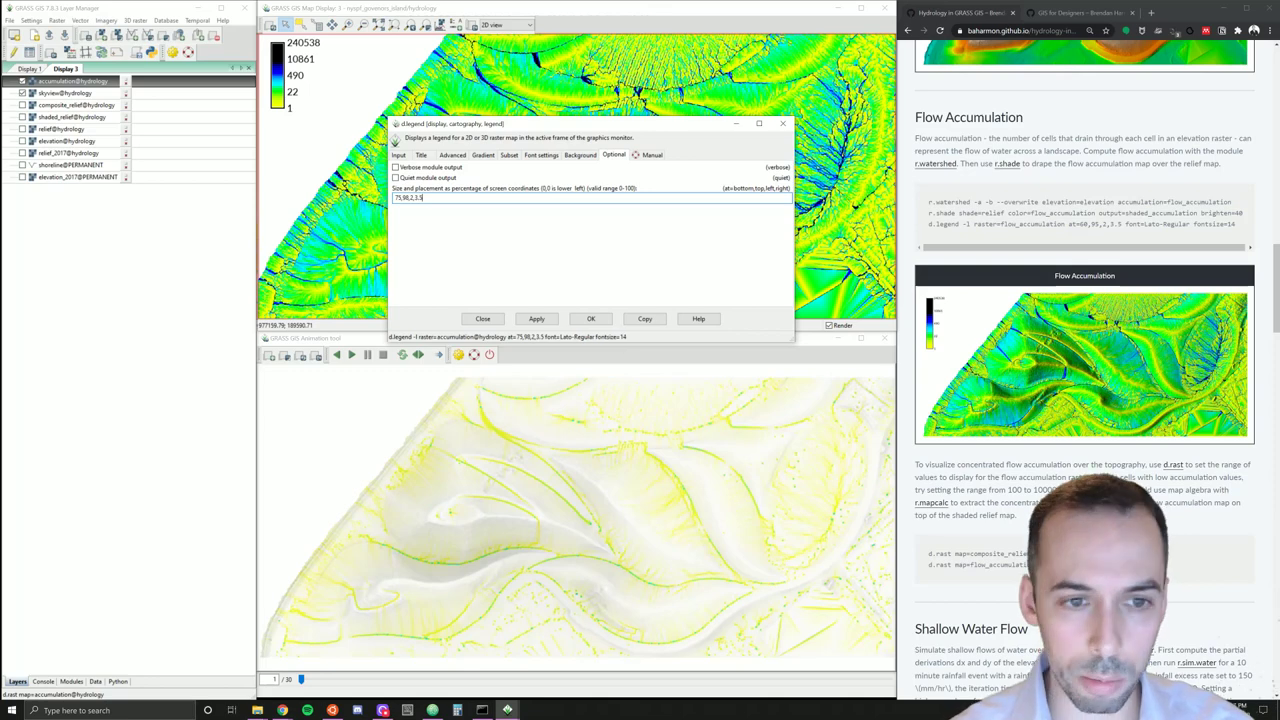
{"action": "left_click", "coordinate": [537, 318]}
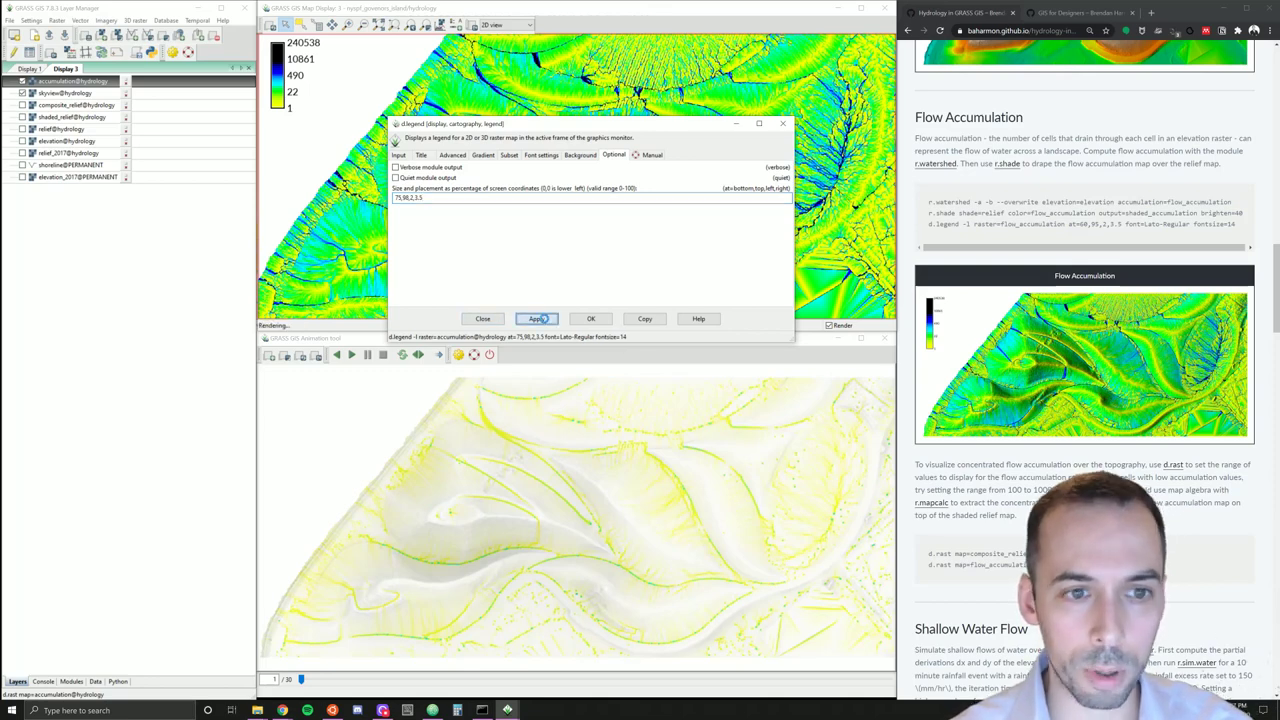
{"action": "left_click", "coordinate": [783, 124]}
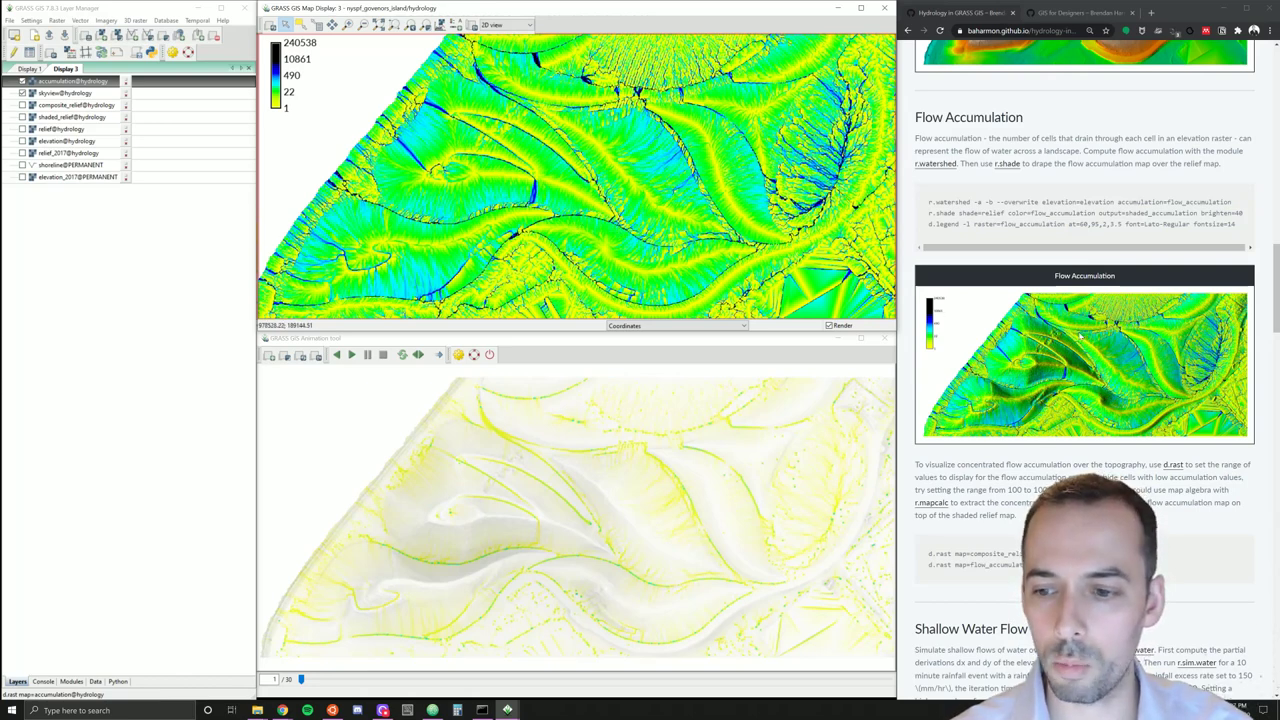
{"action": "scroll", "coordinate": [1090, 338], "scroll_direction": "down", "scroll_amount": 1}
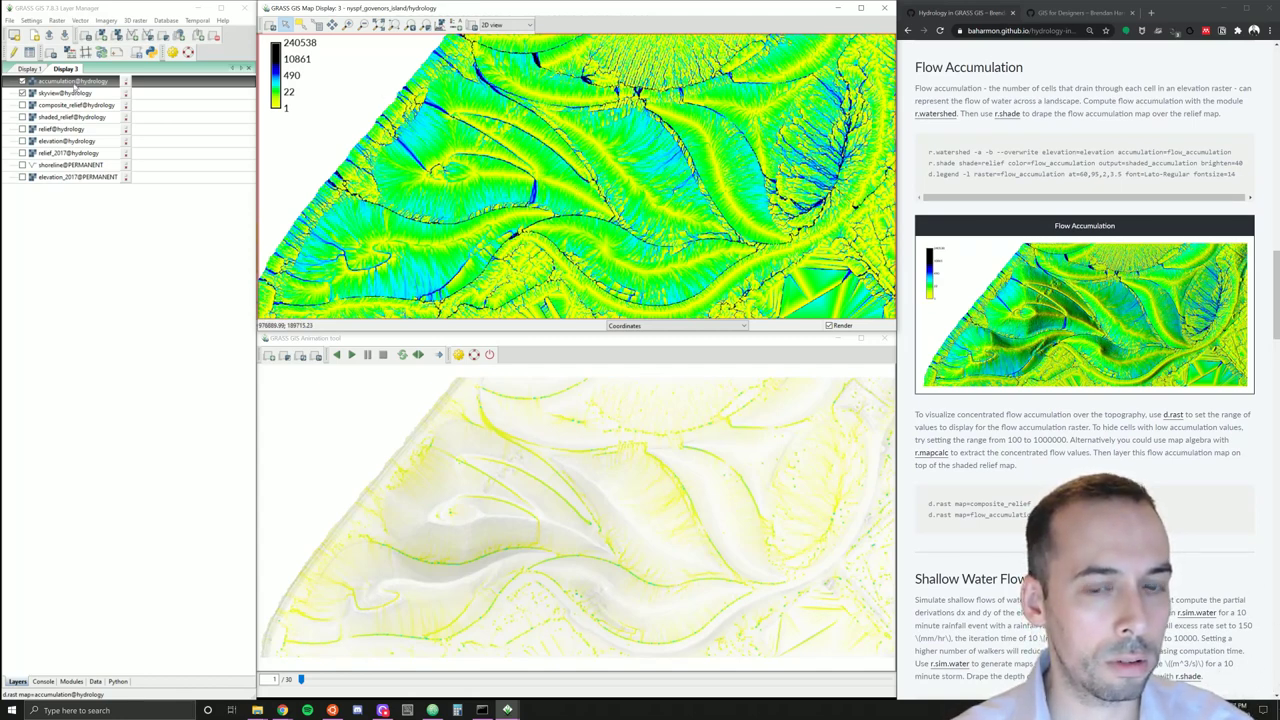
{"action": "double_click", "coordinate": [73, 84]}
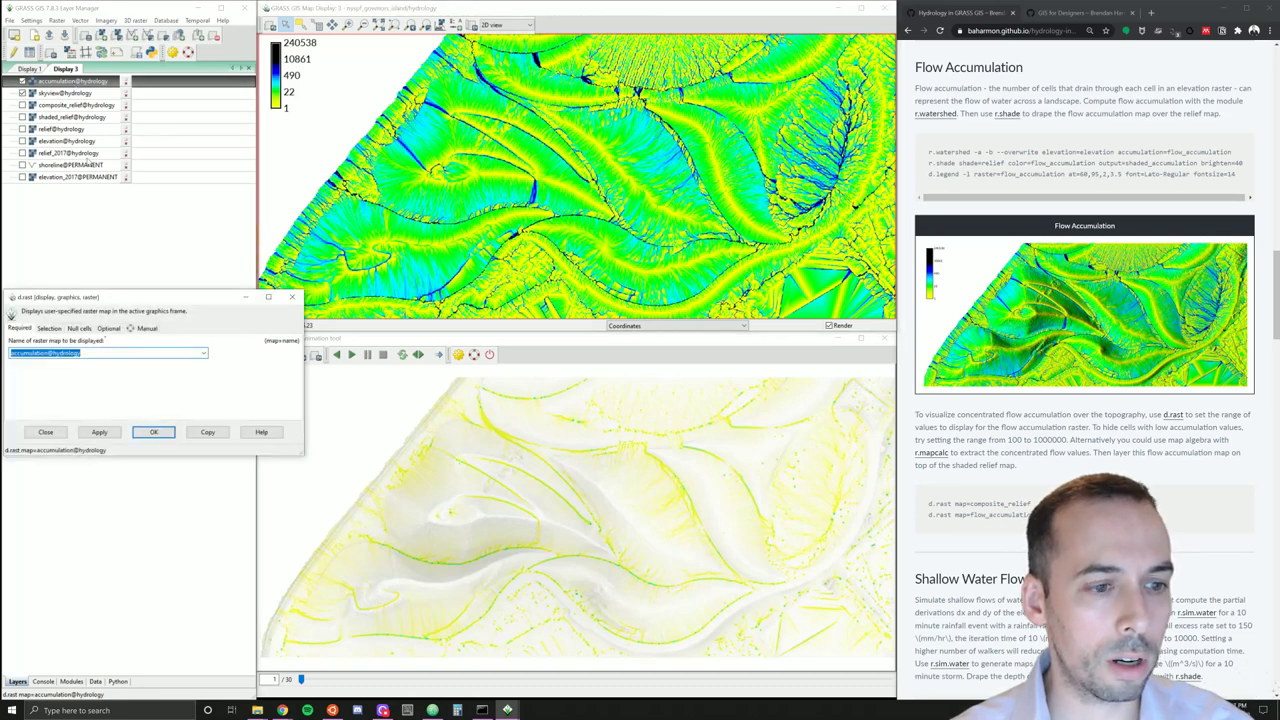
{"action": "left_click_drag", "start_coordinate": [160, 291], "coordinate": [585, 128]}
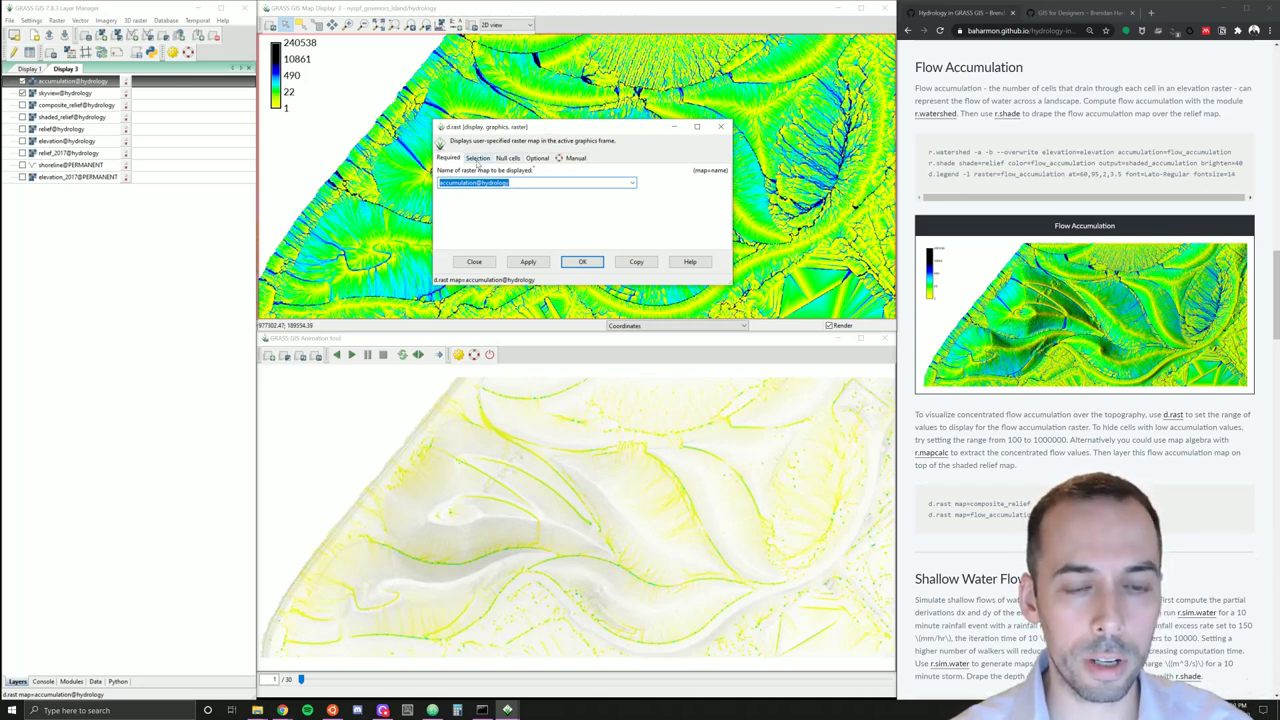
{"action": "left_click", "coordinate": [479, 160]}
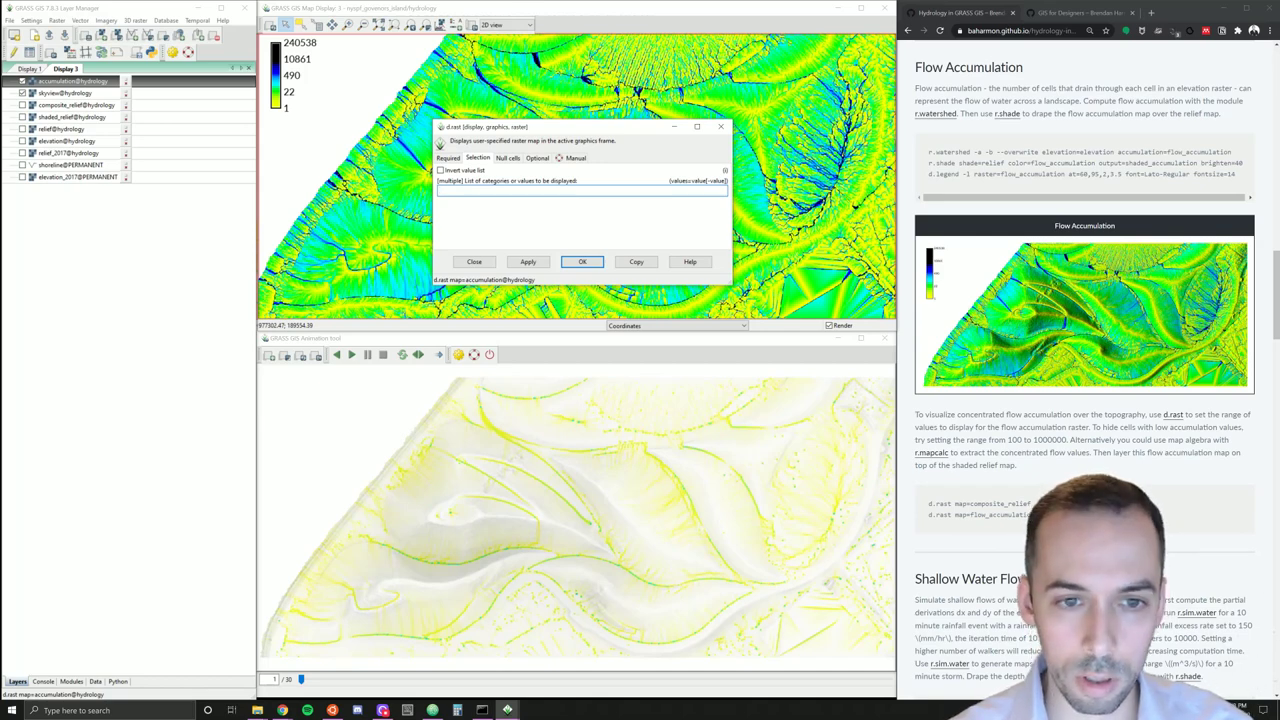
{"action": "type", "text": "100"}
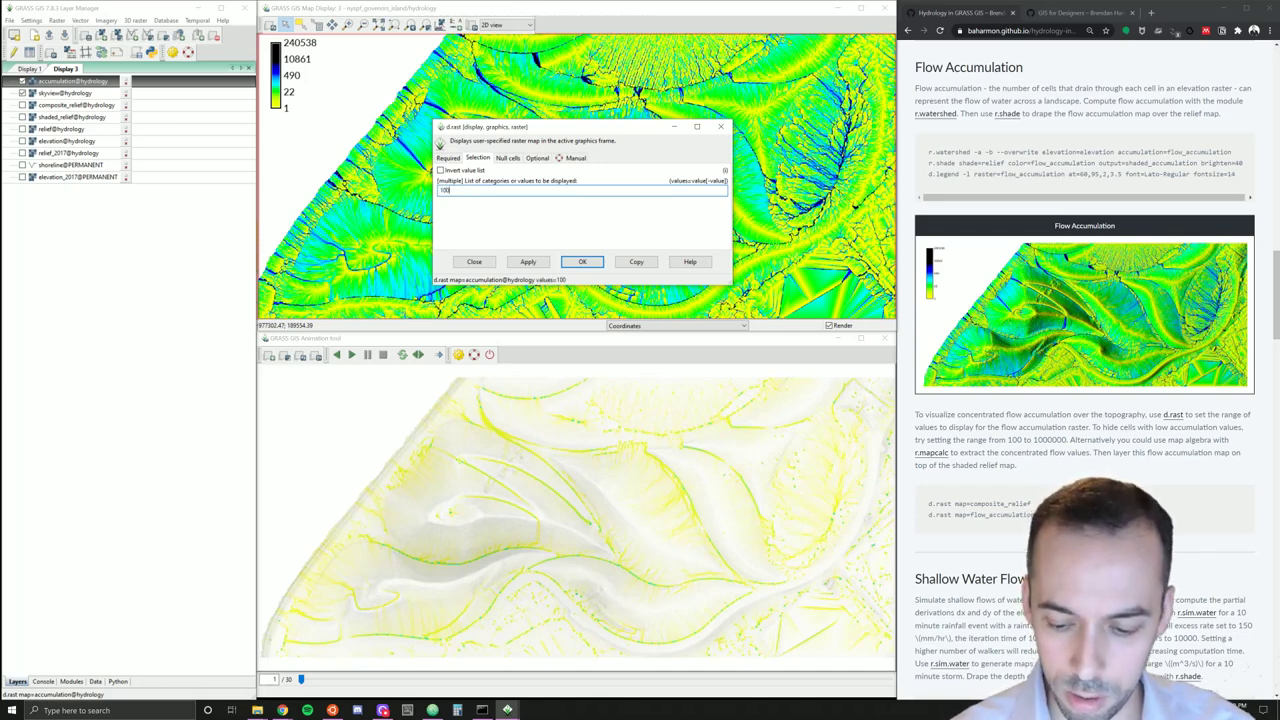
{"action": "type", "text": "-99999999"}
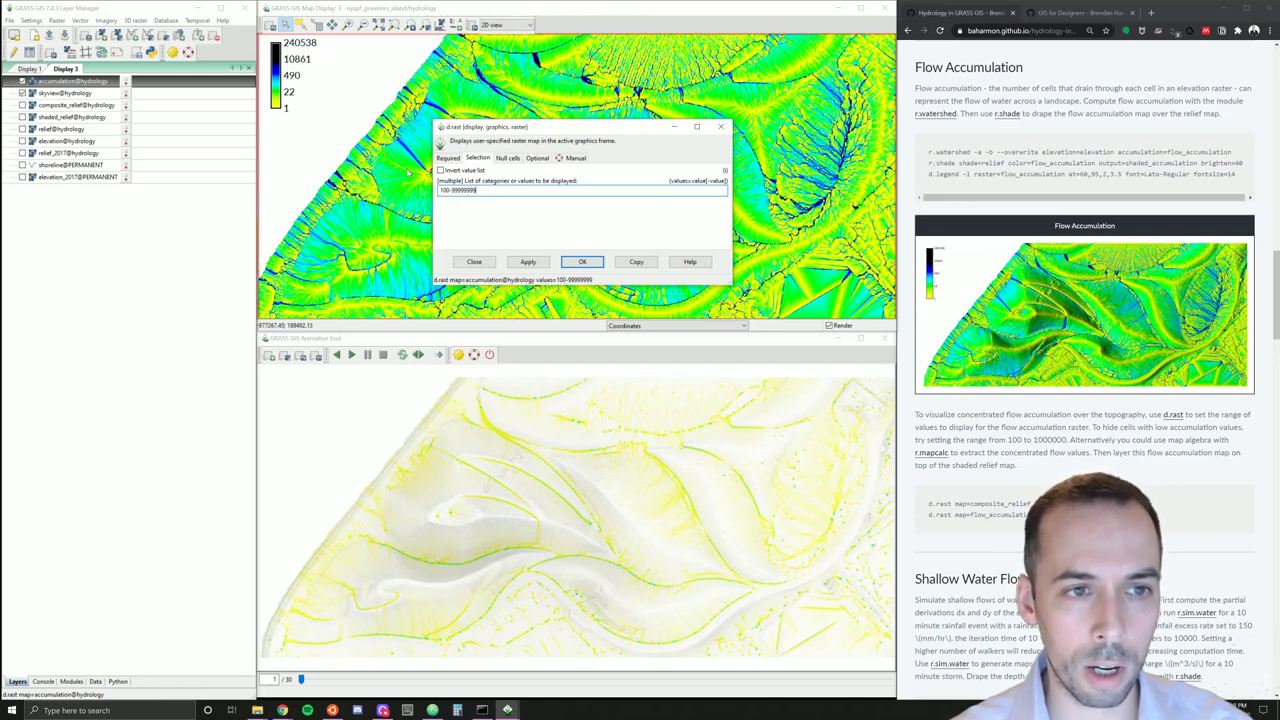
{"action": "left_click", "coordinate": [529, 262]}
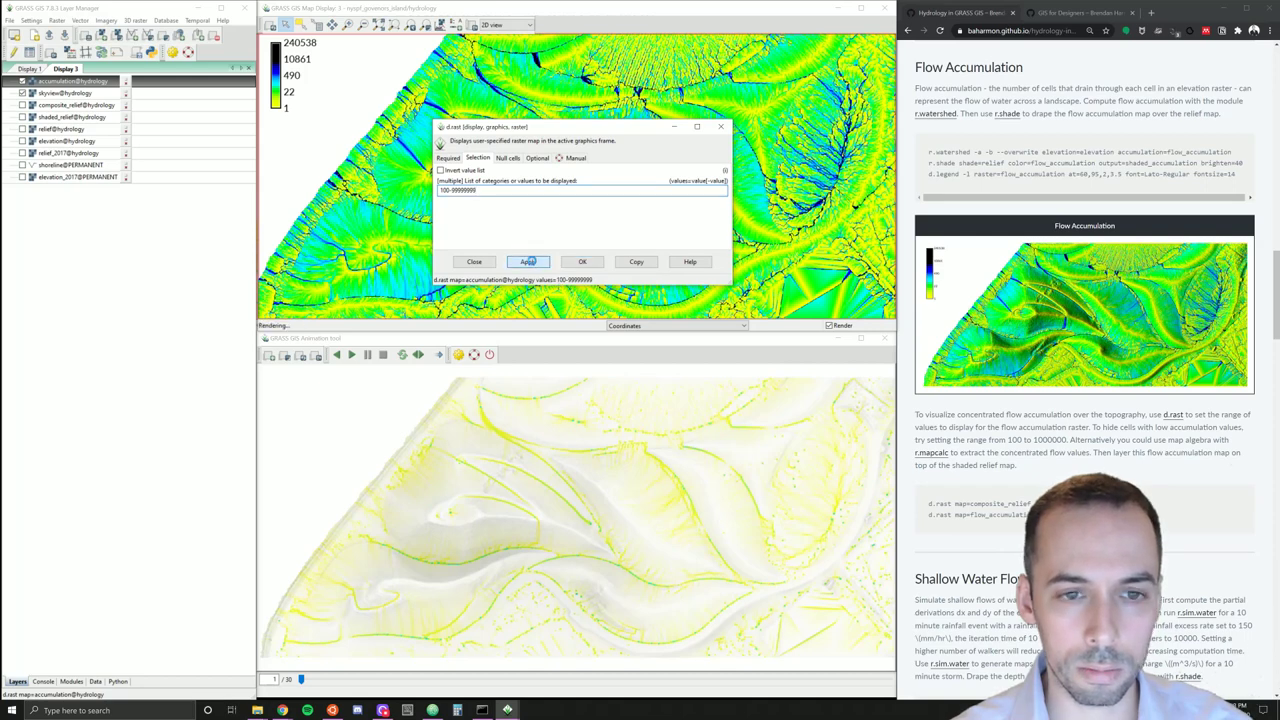
{"action": "left_click_drag", "start_coordinate": [592, 131], "coordinate": [598, 284]}
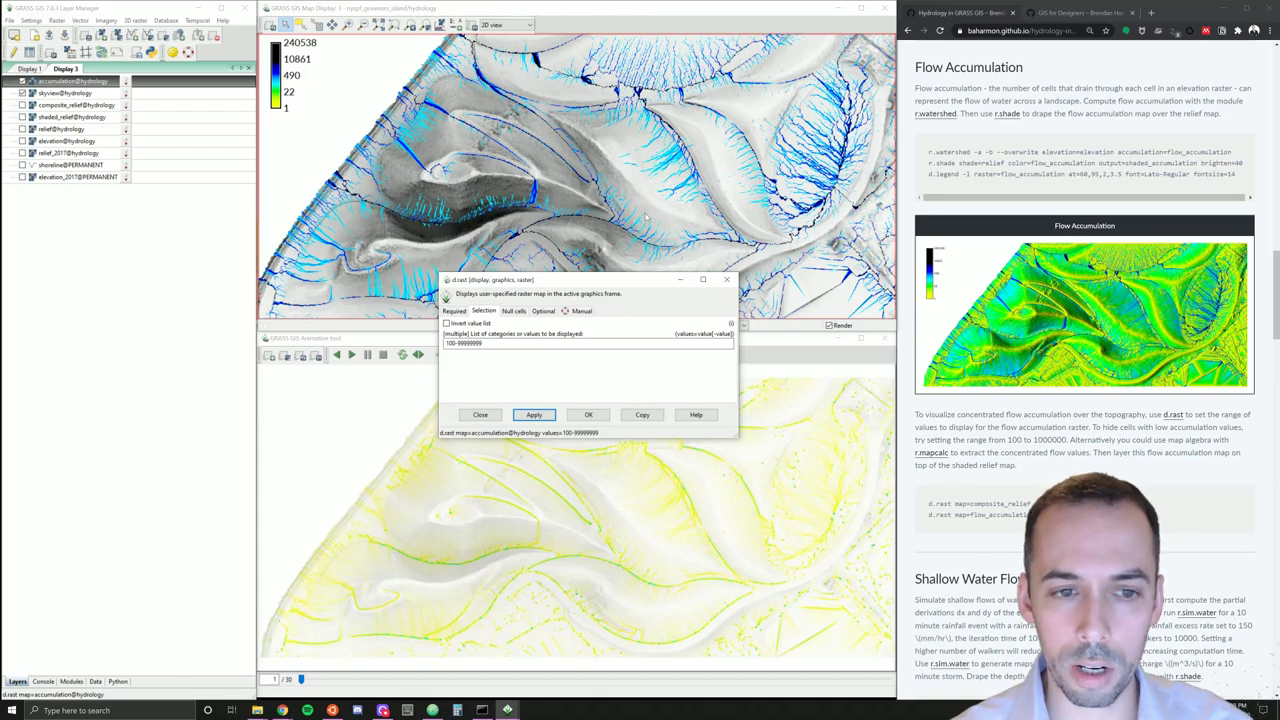
Confirm d.rast, hide the accumulation layer, and remove its legend from the map
{"action": "left_click", "coordinate": [597, 418]}
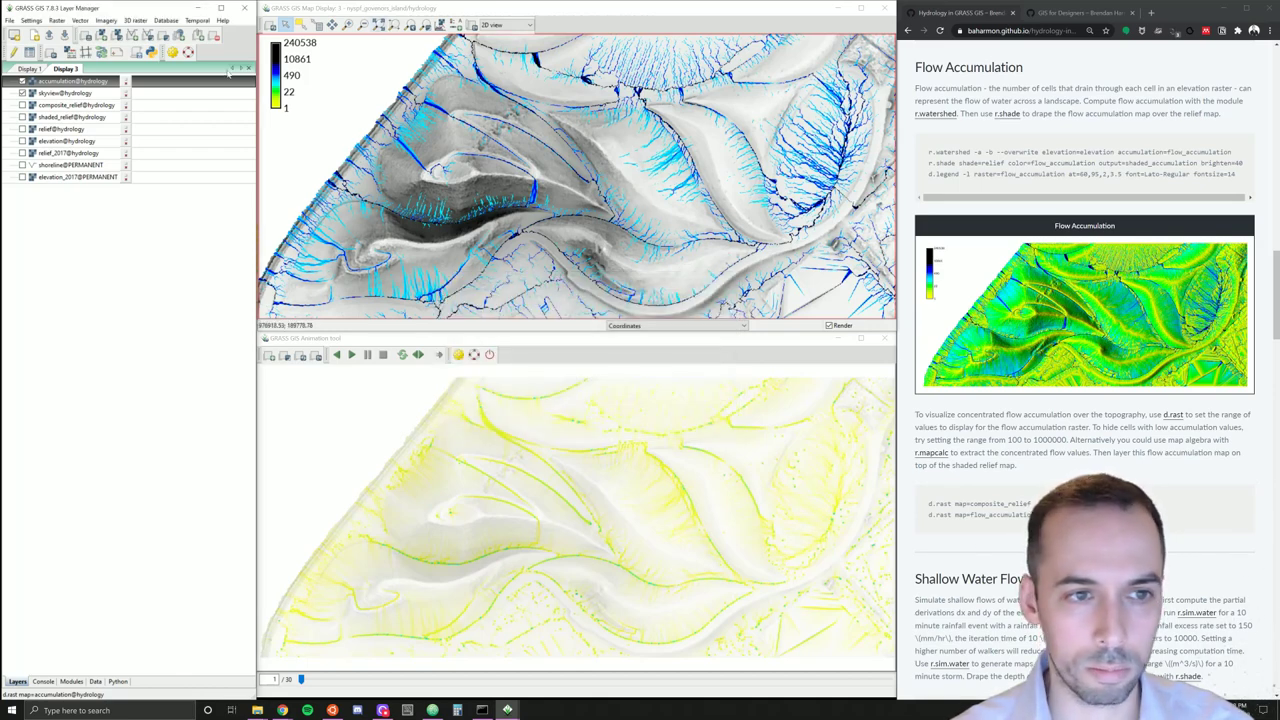
{"action": "left_click", "coordinate": [22, 81]}
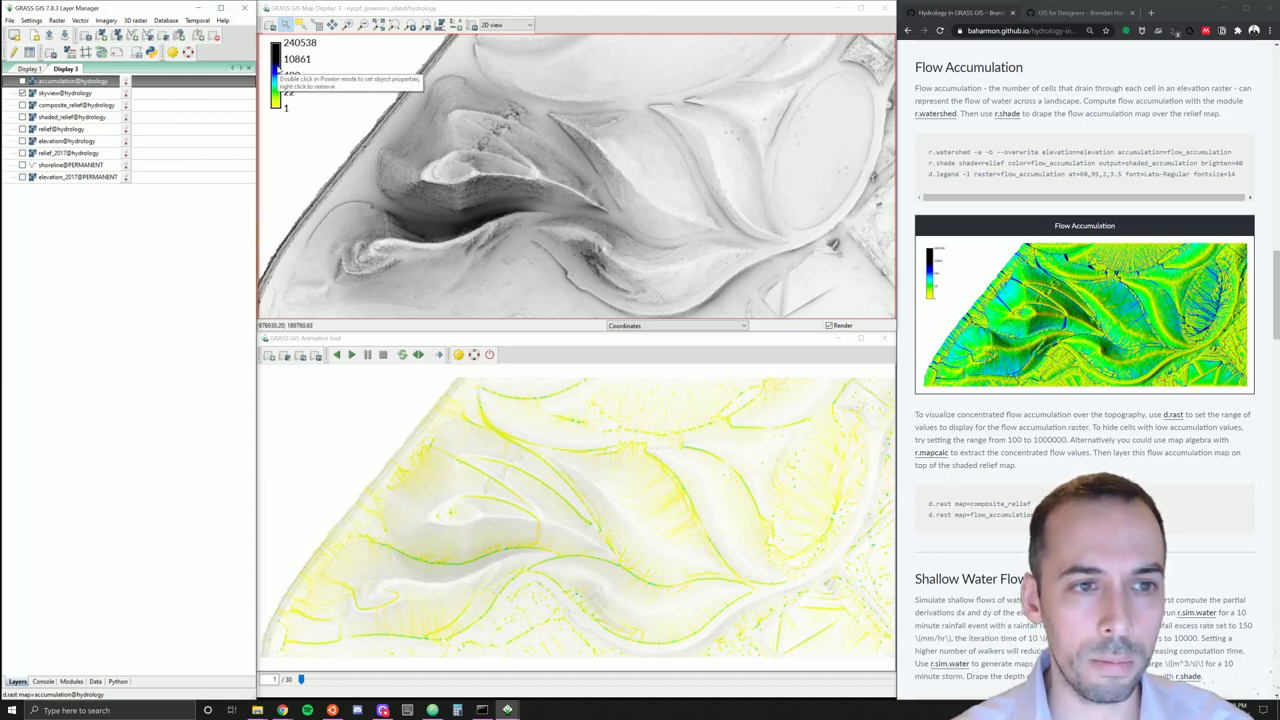
{"action": "right_click", "coordinate": [279, 68]}
{"action": "left_click", "coordinate": [311, 112]}
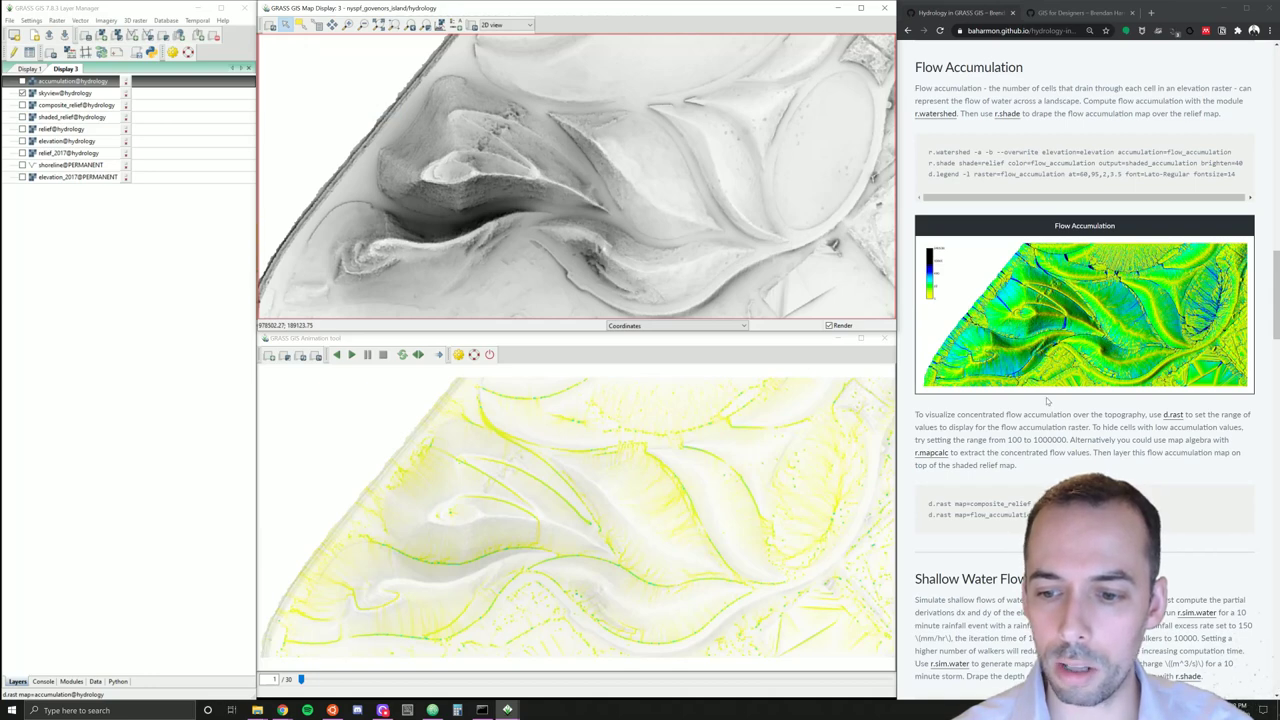
{"action": "scroll", "coordinate": [1030, 380], "scroll_direction": "down", "scroll_amount": 4}
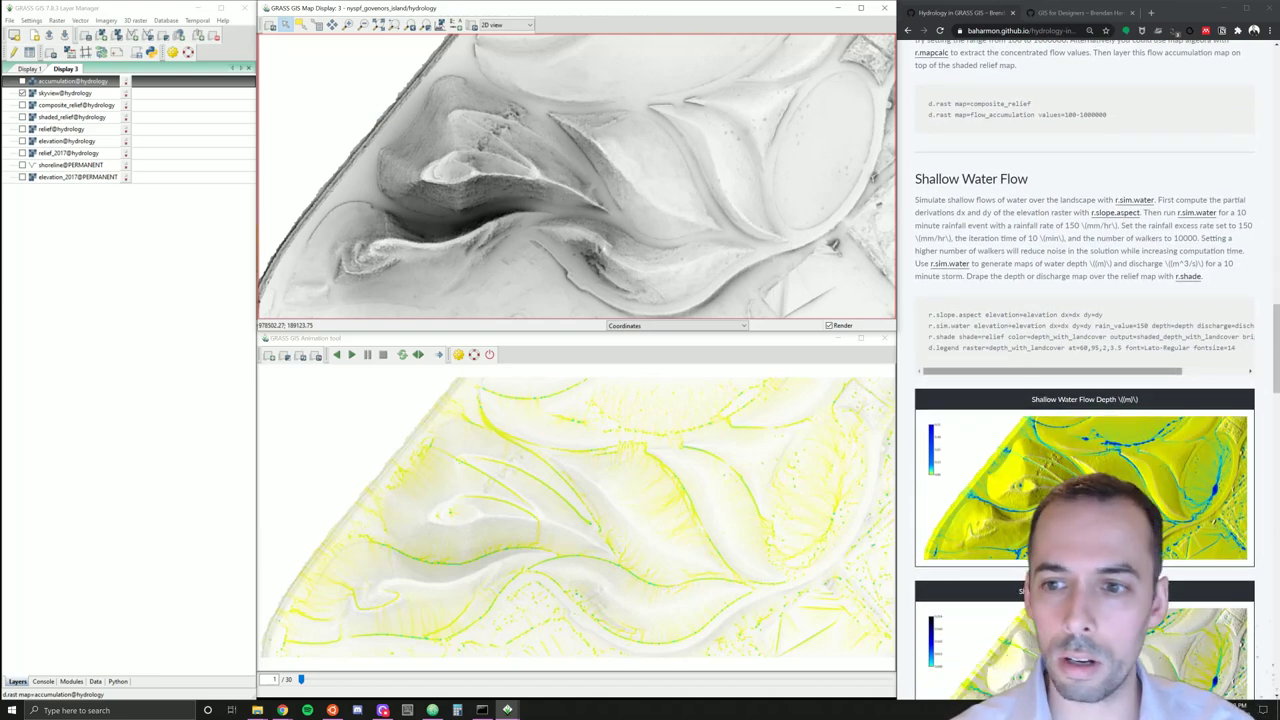
{"action": "left_click_drag", "start_coordinate": [985, 200], "coordinate": [1038, 201]}
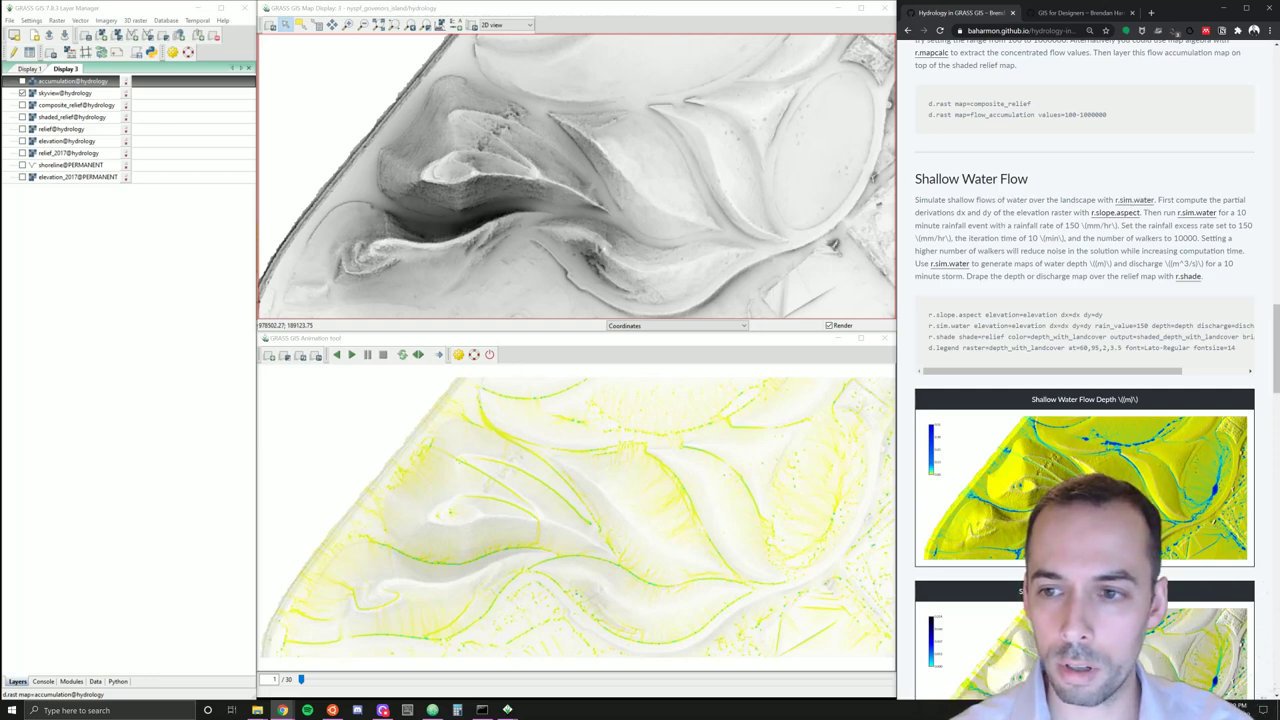
Launch SIMWE Overland flow modeling [r.sim.water] from the Hydrologic modeling modules
{"action": "left_click", "coordinate": [71, 681]}
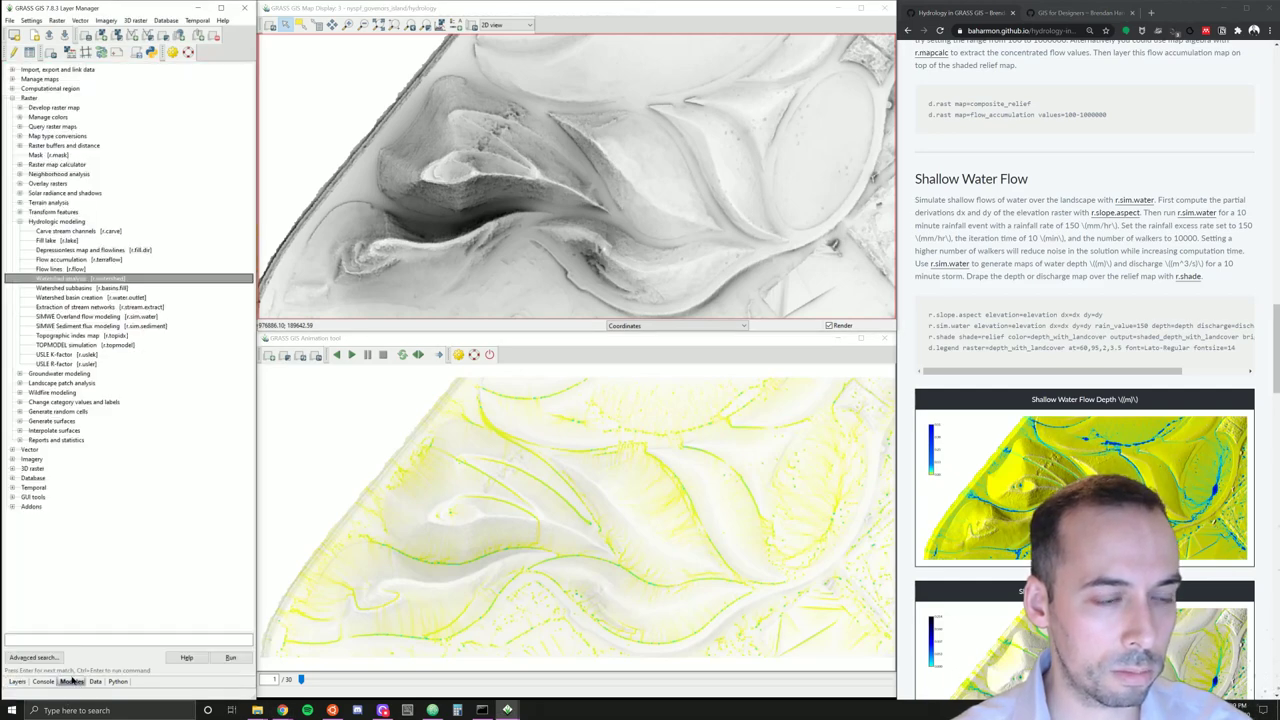
{"action": "left_click", "coordinate": [58, 222]}
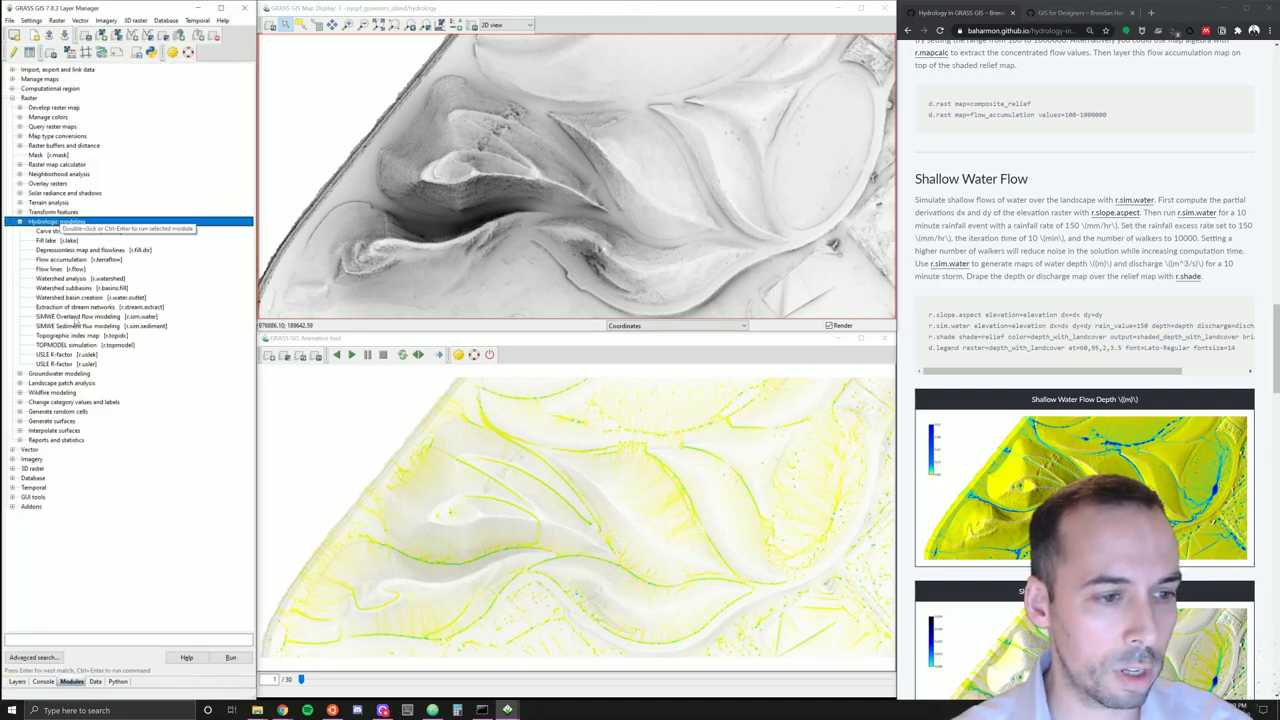
{"action": "left_click", "coordinate": [76, 317]}
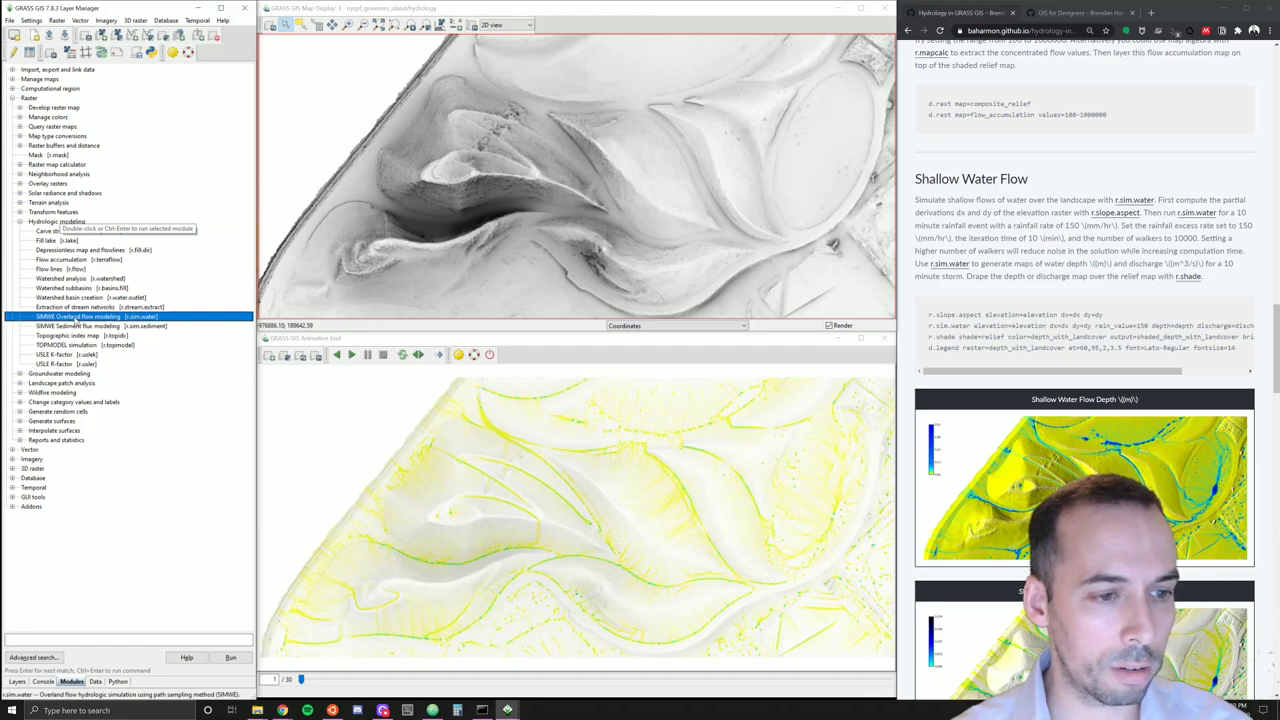
{"action": "double_click", "coordinate": [76, 317]}
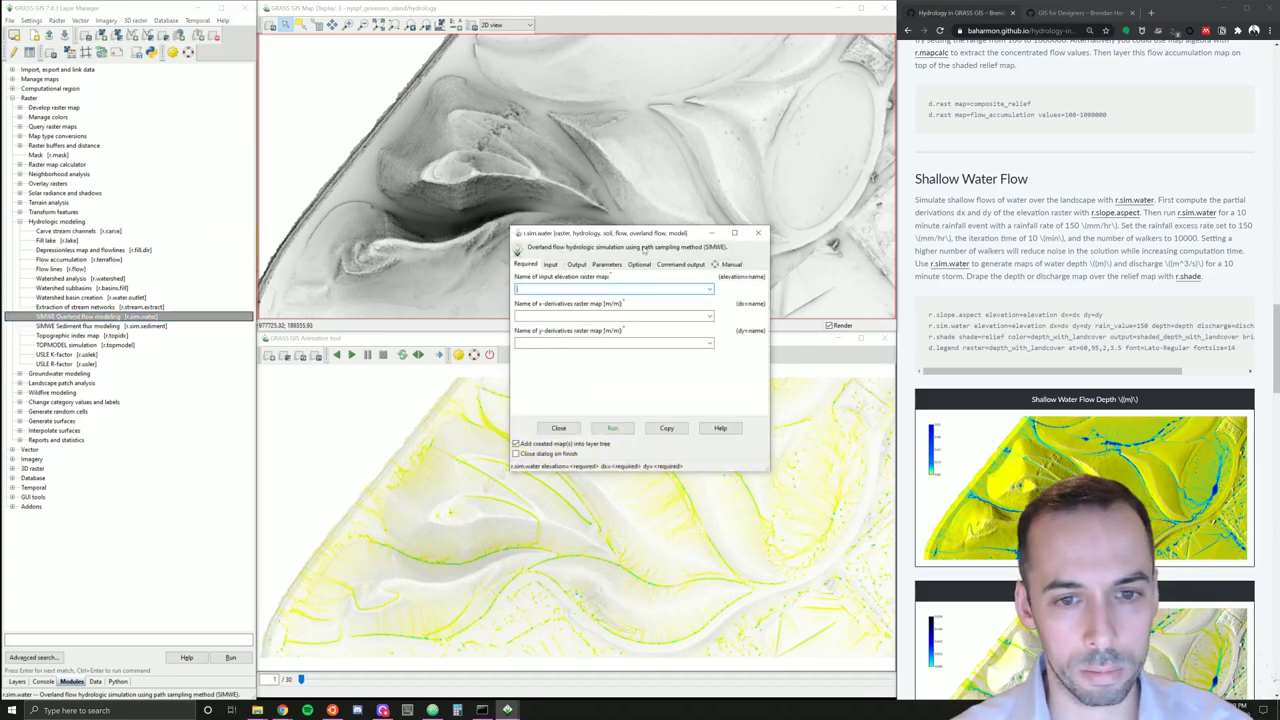
{"action": "left_click_drag", "start_coordinate": [645, 236], "coordinate": [542, 234]}
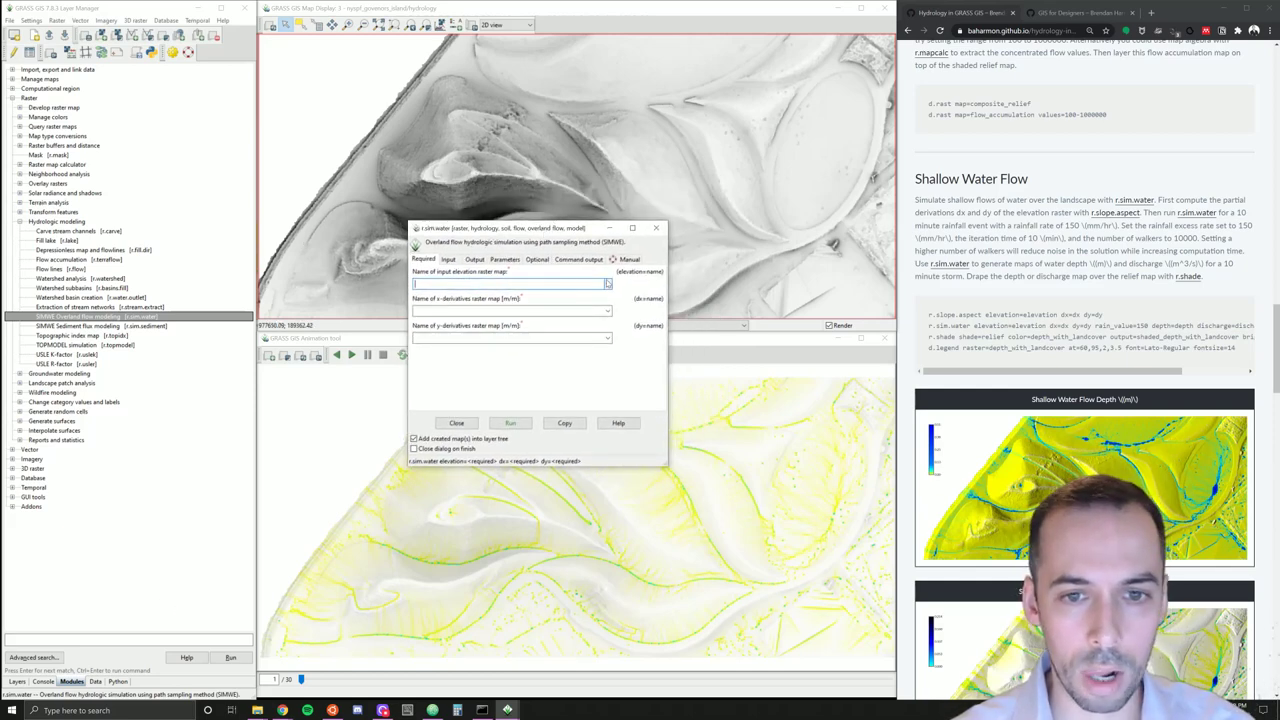
Enter elevation as the simulation's input elevation map
{"action": "left_click", "coordinate": [609, 285]}
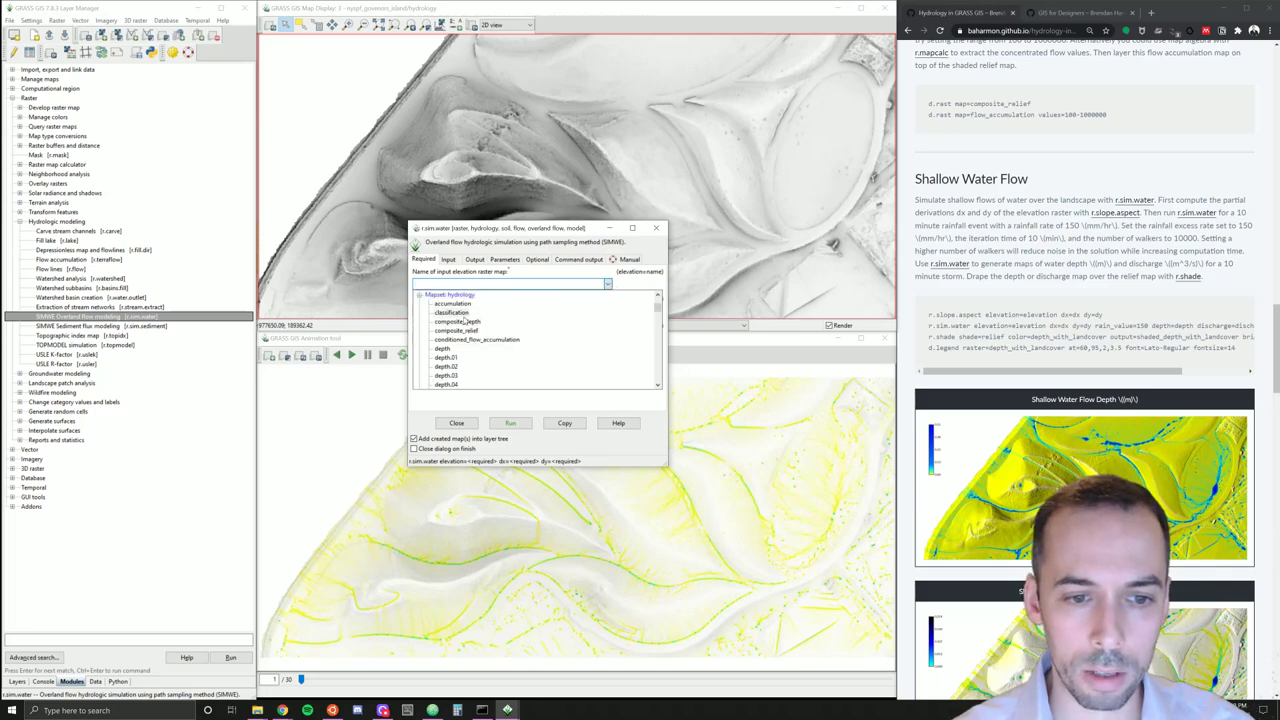
{"action": "left_click", "coordinate": [472, 287]}
{"action": "type", "text": "elevation"}
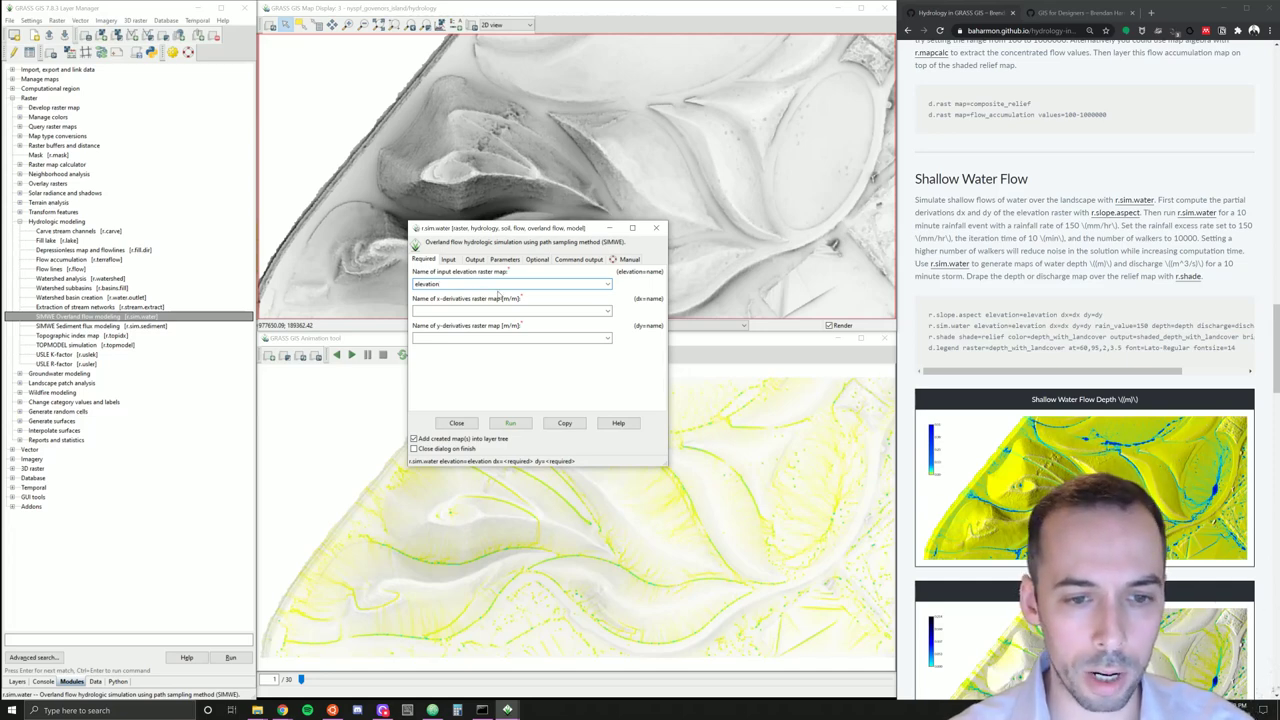
{"action": "left_click", "coordinate": [473, 311]}
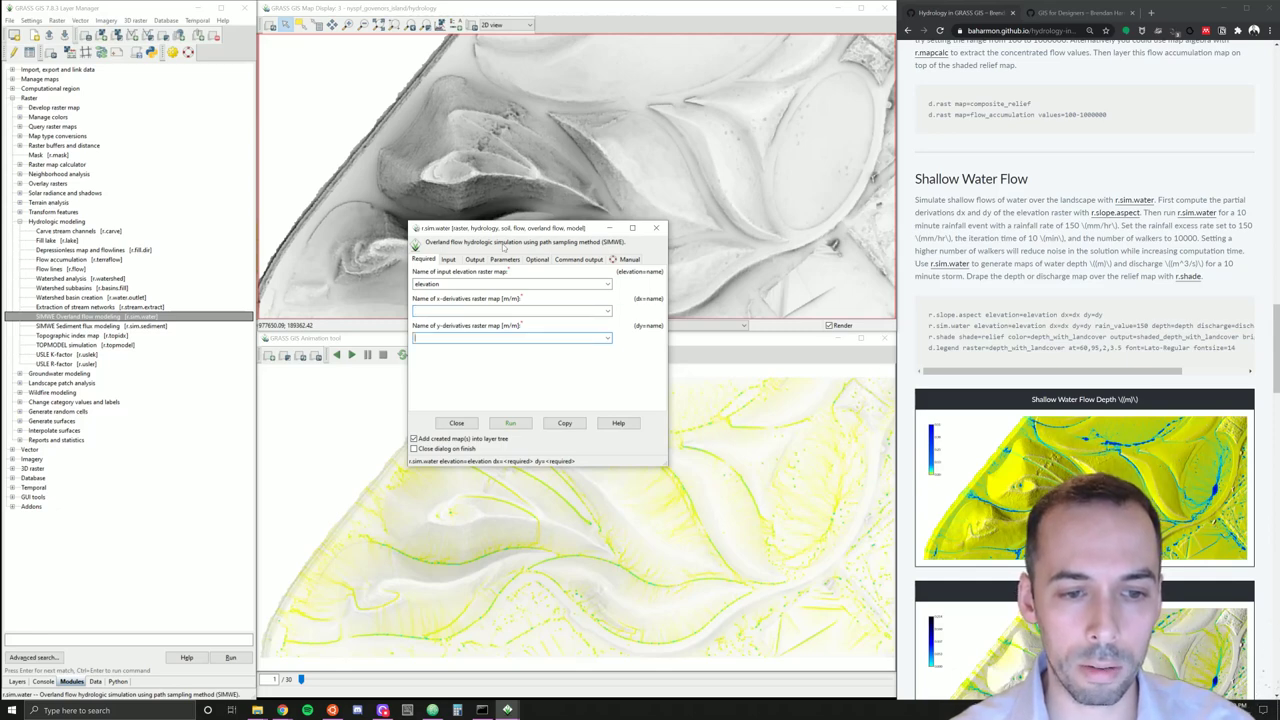
{"action": "left_click_drag", "start_coordinate": [499, 233], "coordinate": [680, 270]}
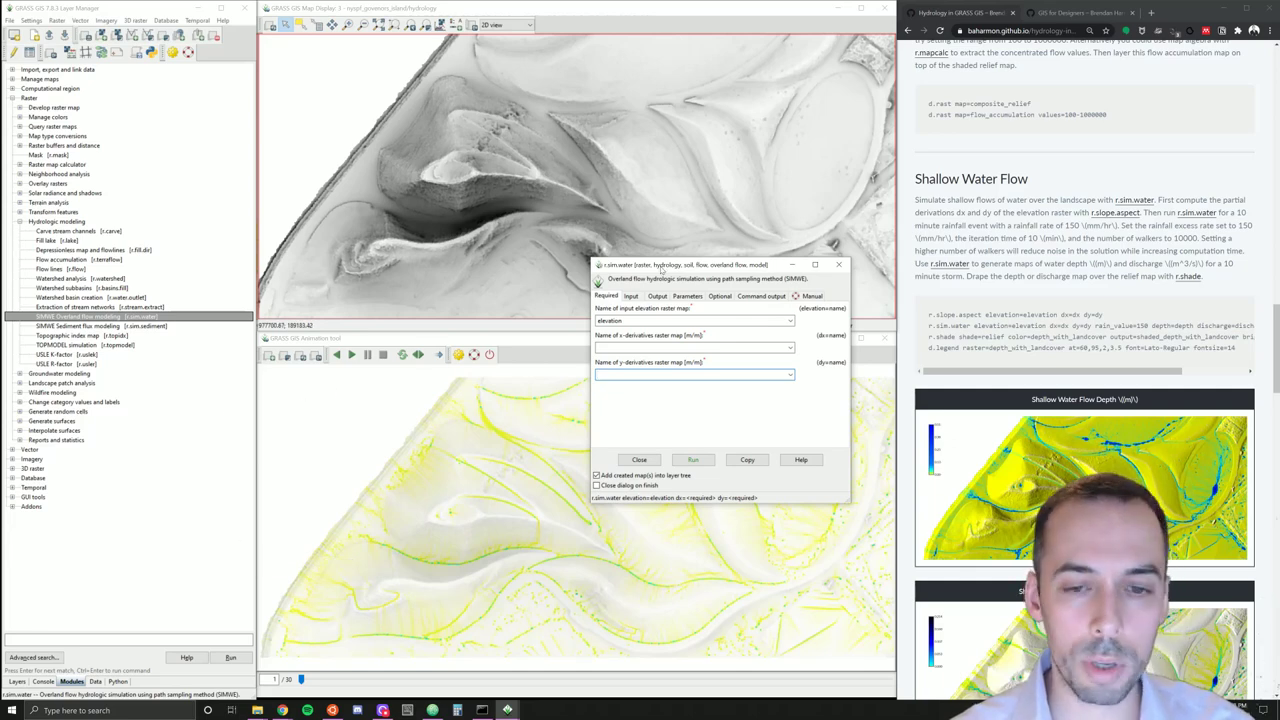
{"action": "left_click_drag", "start_coordinate": [670, 268], "coordinate": [765, 221]}
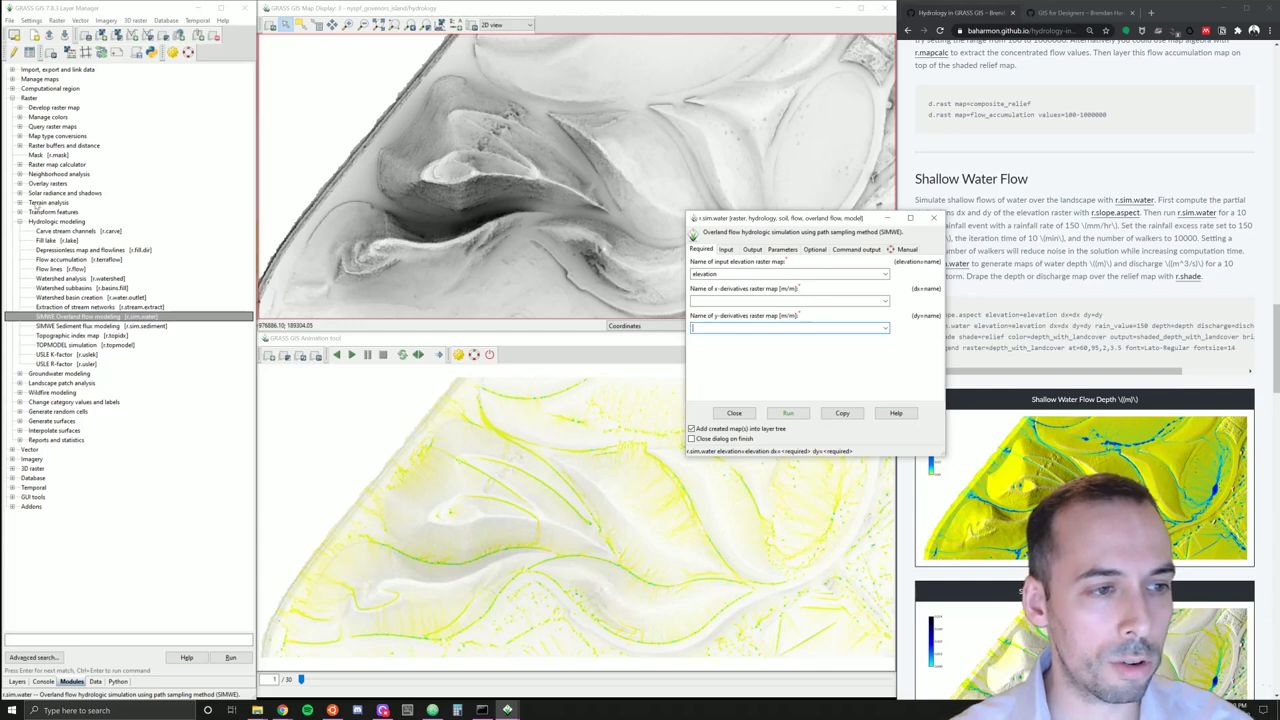
{"action": "left_click", "coordinate": [21, 204]}
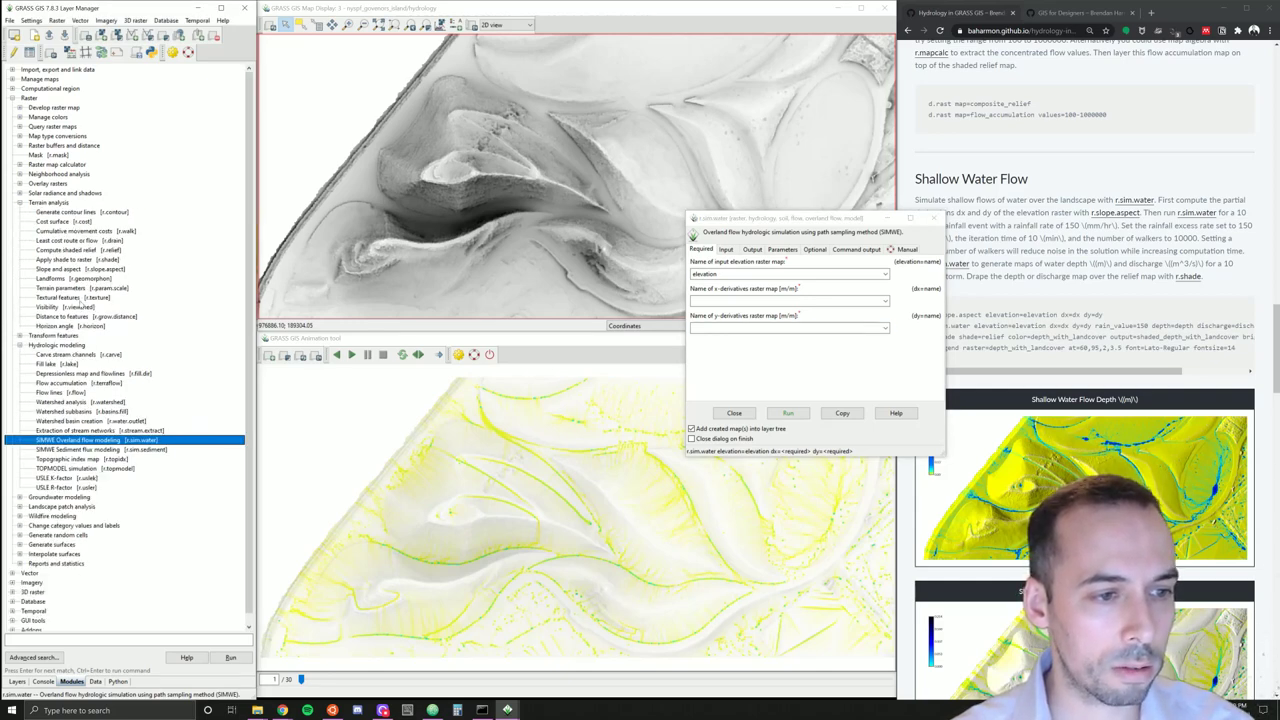
Open the r.slope.aspect slope and aspect tool on the elevation map
{"action": "left_click", "coordinate": [60, 290]}
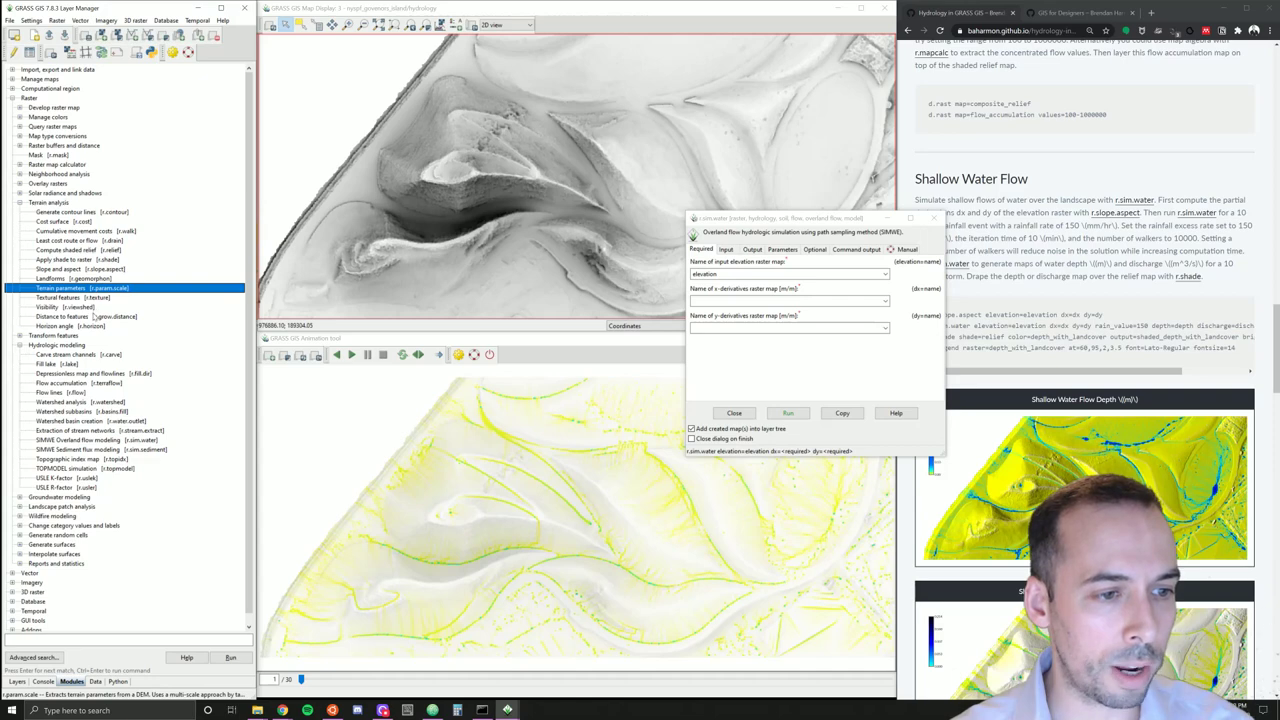
{"action": "left_click", "coordinate": [100, 269]}
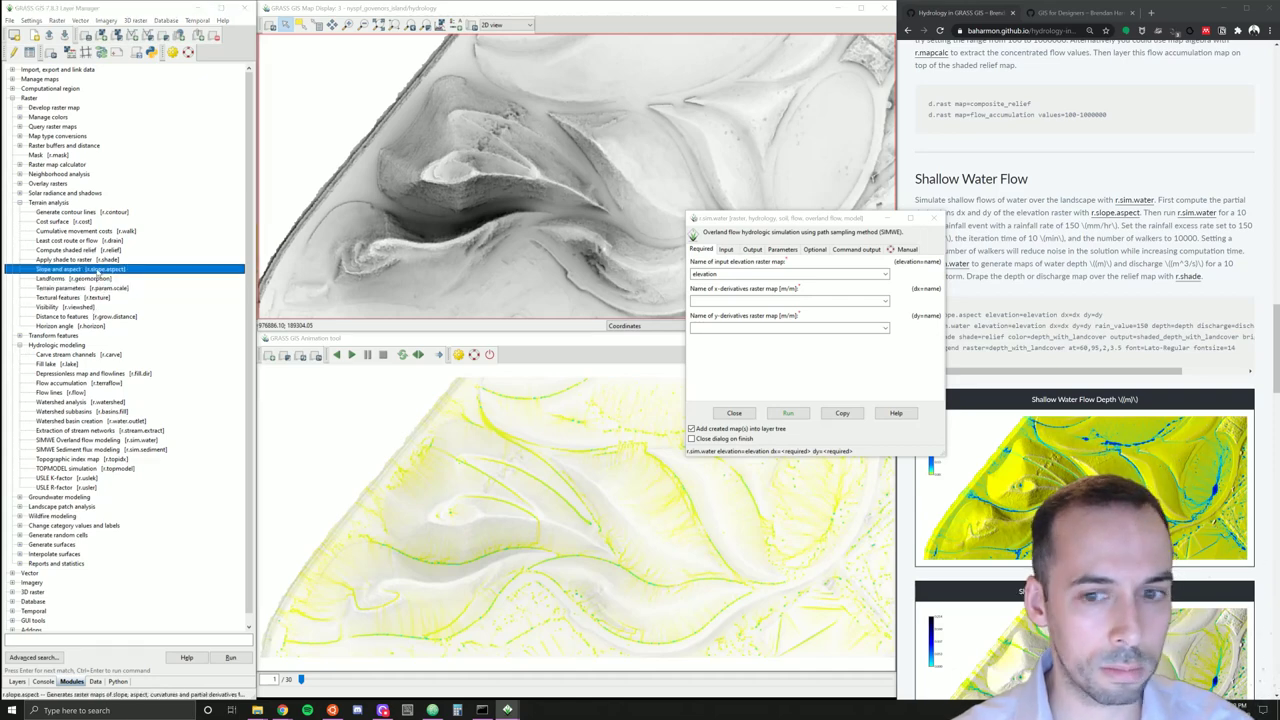
{"action": "double_click", "coordinate": [100, 270]}
{"action": "left_click_drag", "start_coordinate": [591, 238], "coordinate": [511, 225]}
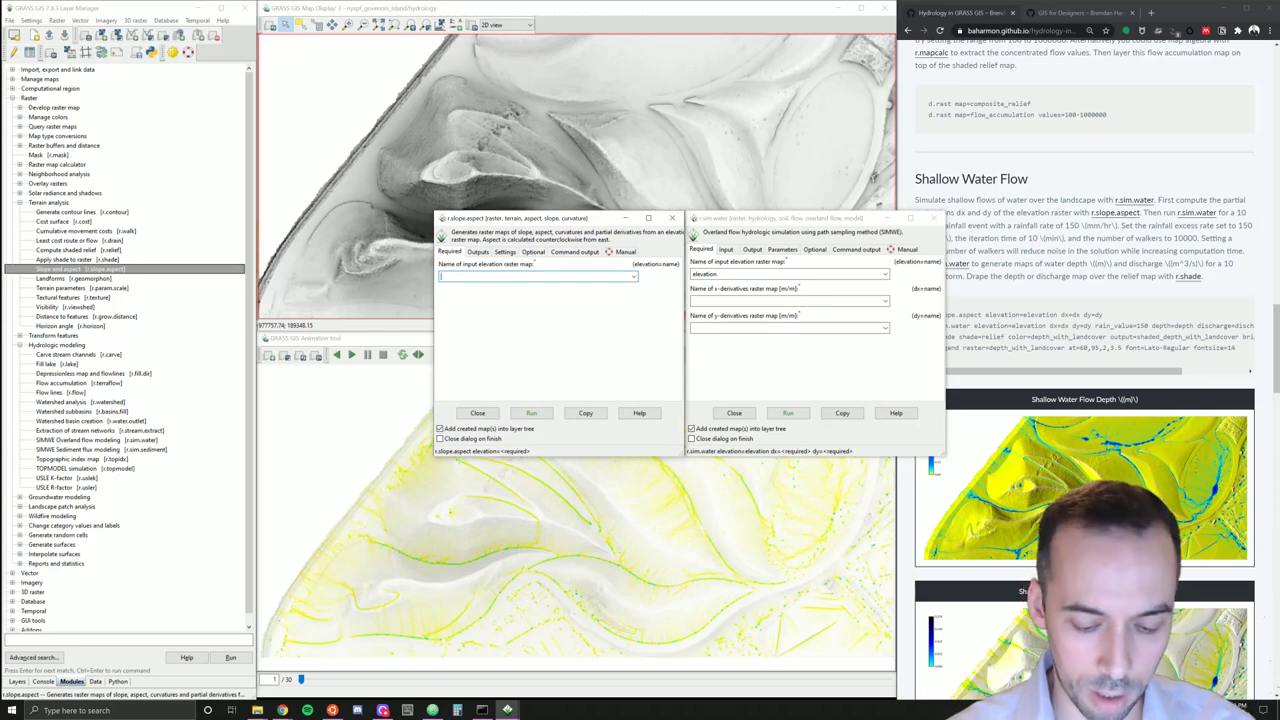
{"action": "type", "text": "elev"}
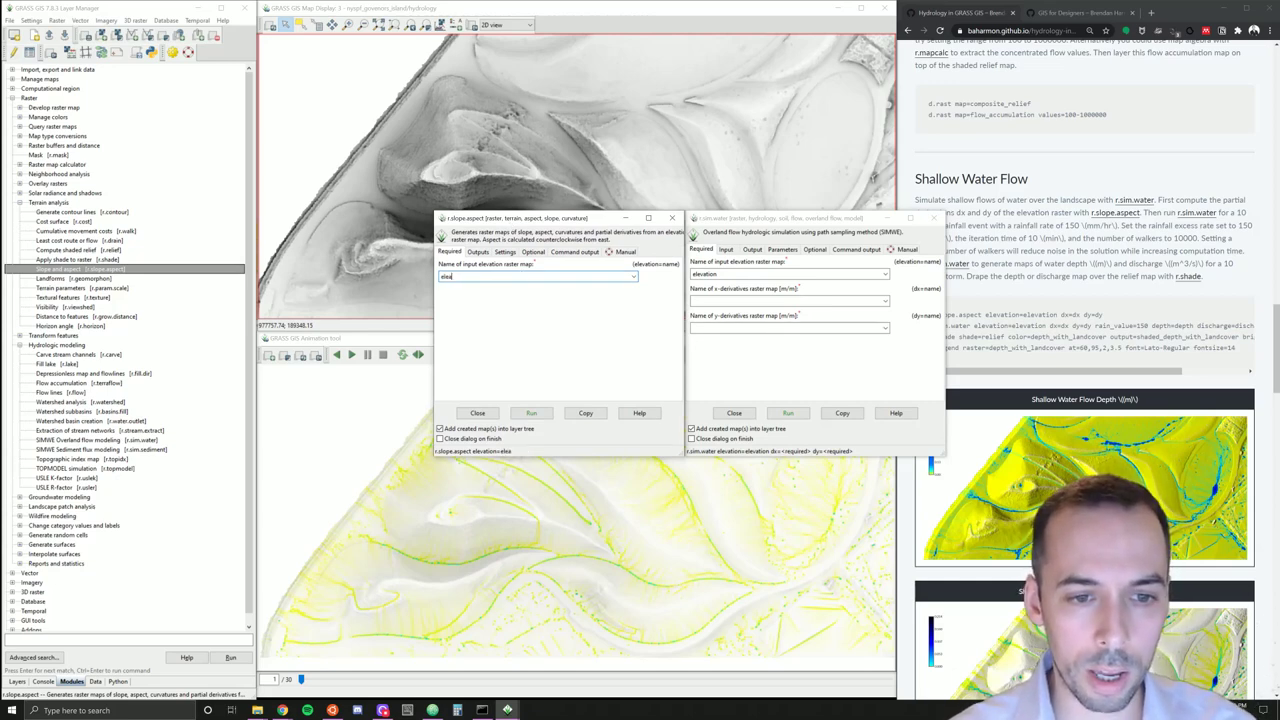
{"action": "type", "text": "ation"}
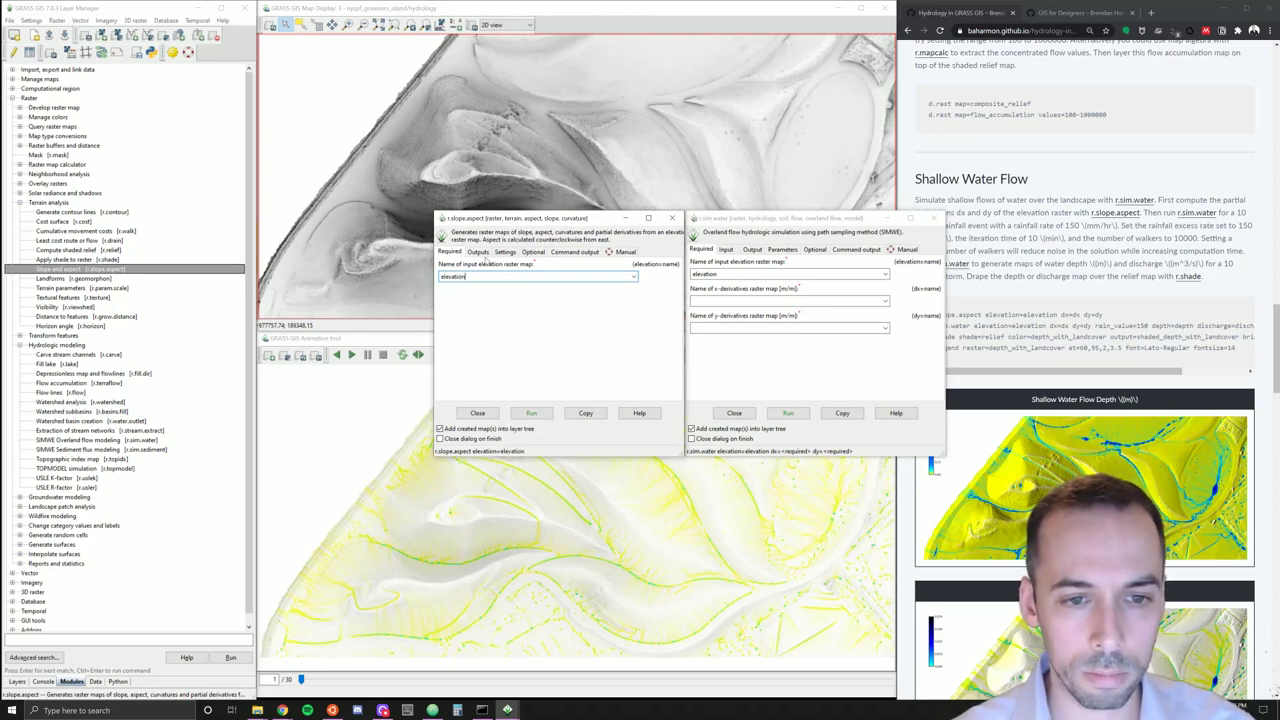
Enter dx and dy as the first-order derivative output maps, then close the dialog
{"action": "left_click", "coordinate": [478, 252]}
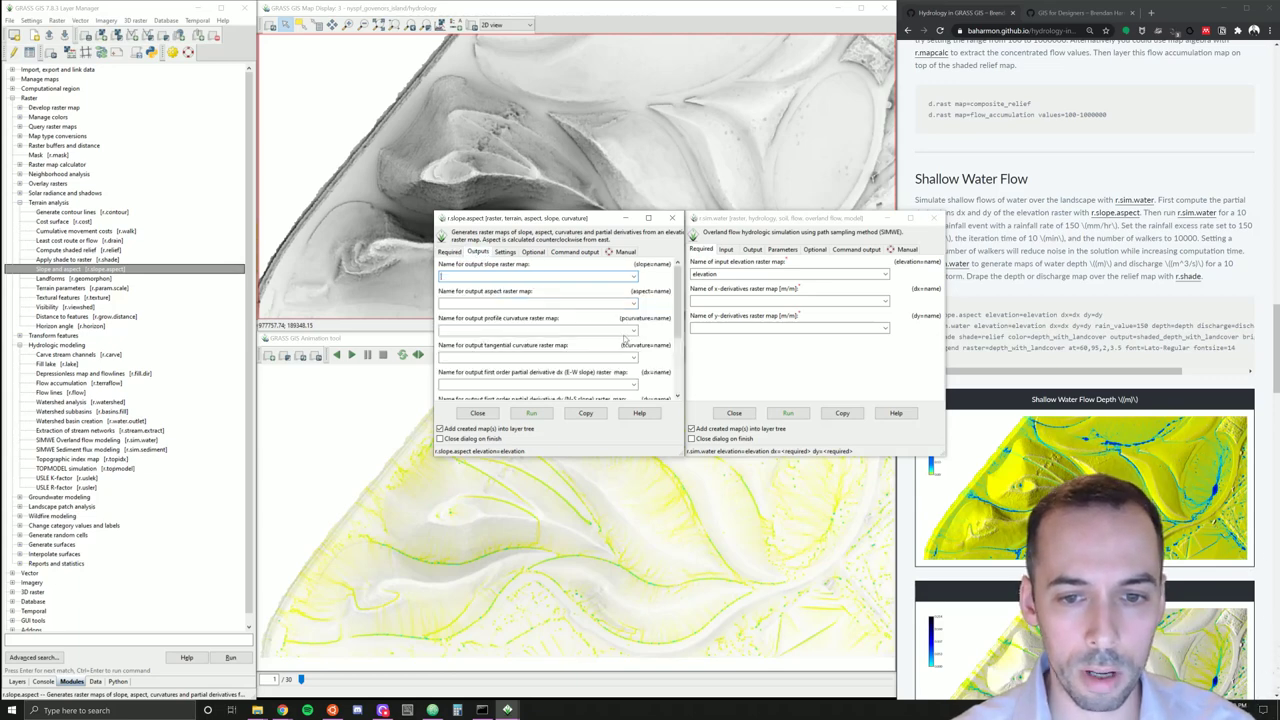
{"action": "left_click", "coordinate": [631, 331]}
{"action": "left_click", "coordinate": [658, 322]}
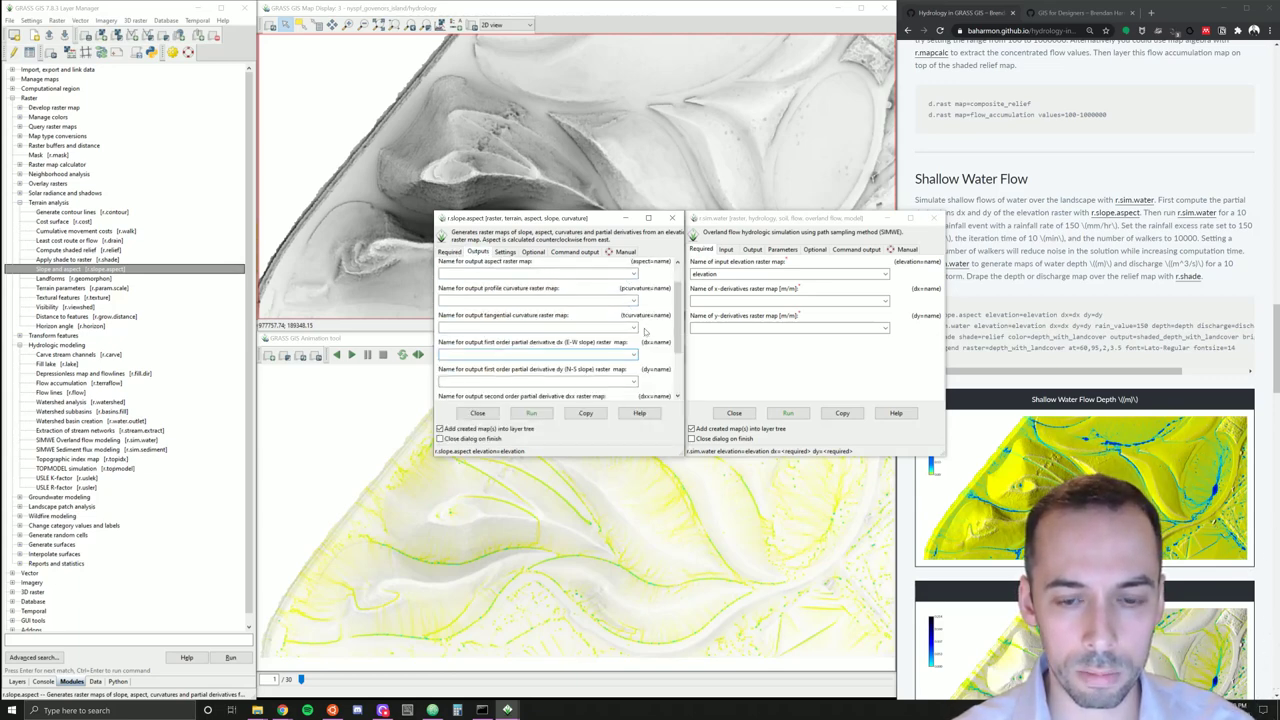
{"action": "type", "text": "dx"}
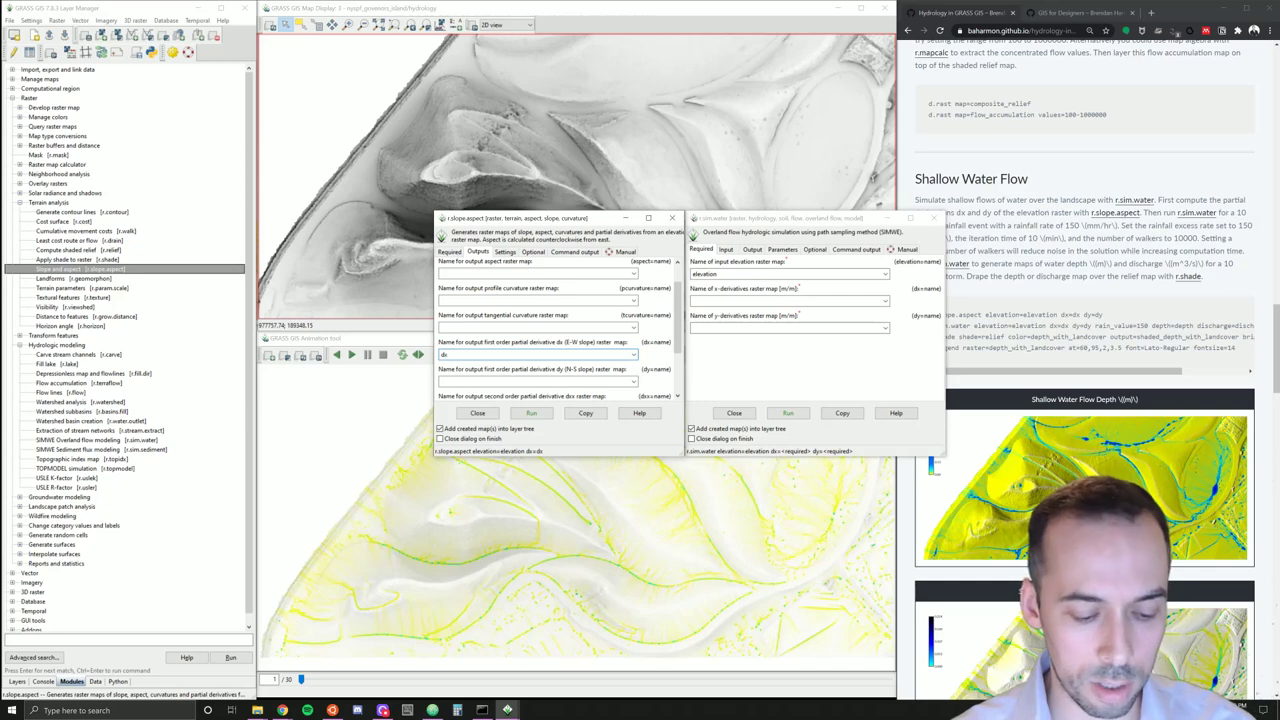
{"action": "type", "text": "dy"}
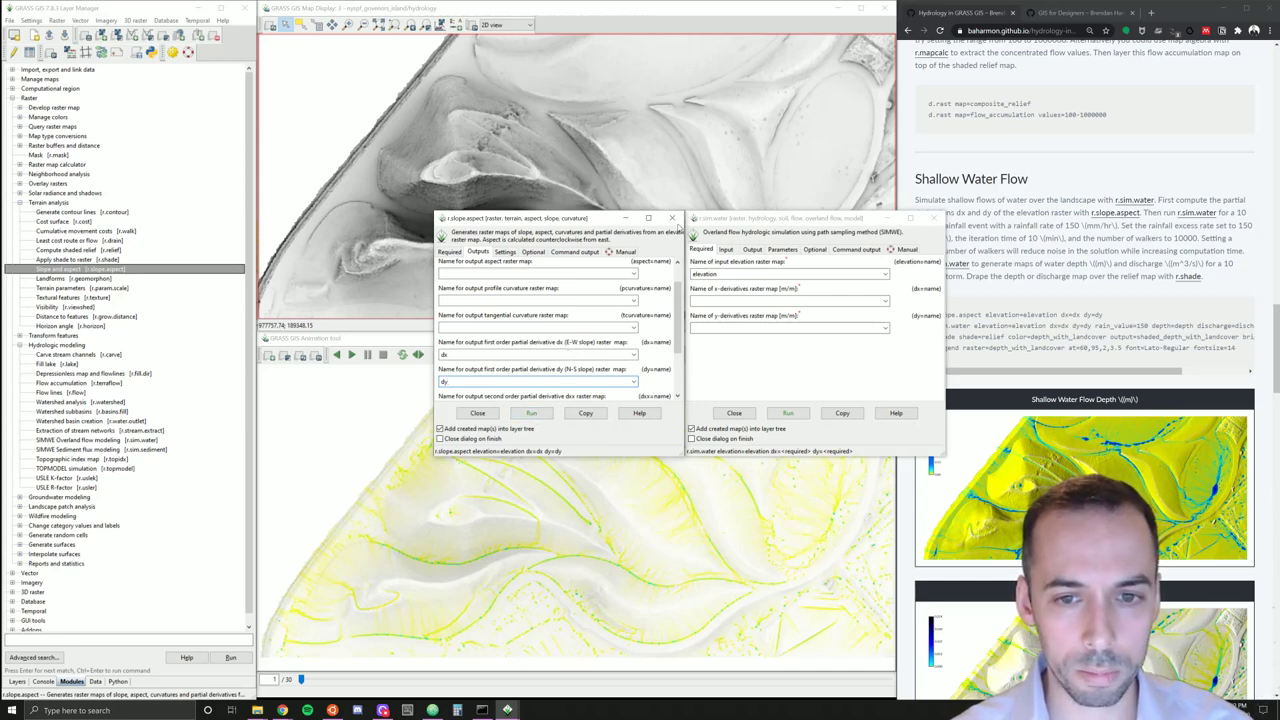
{"action": "left_click", "coordinate": [672, 217]}
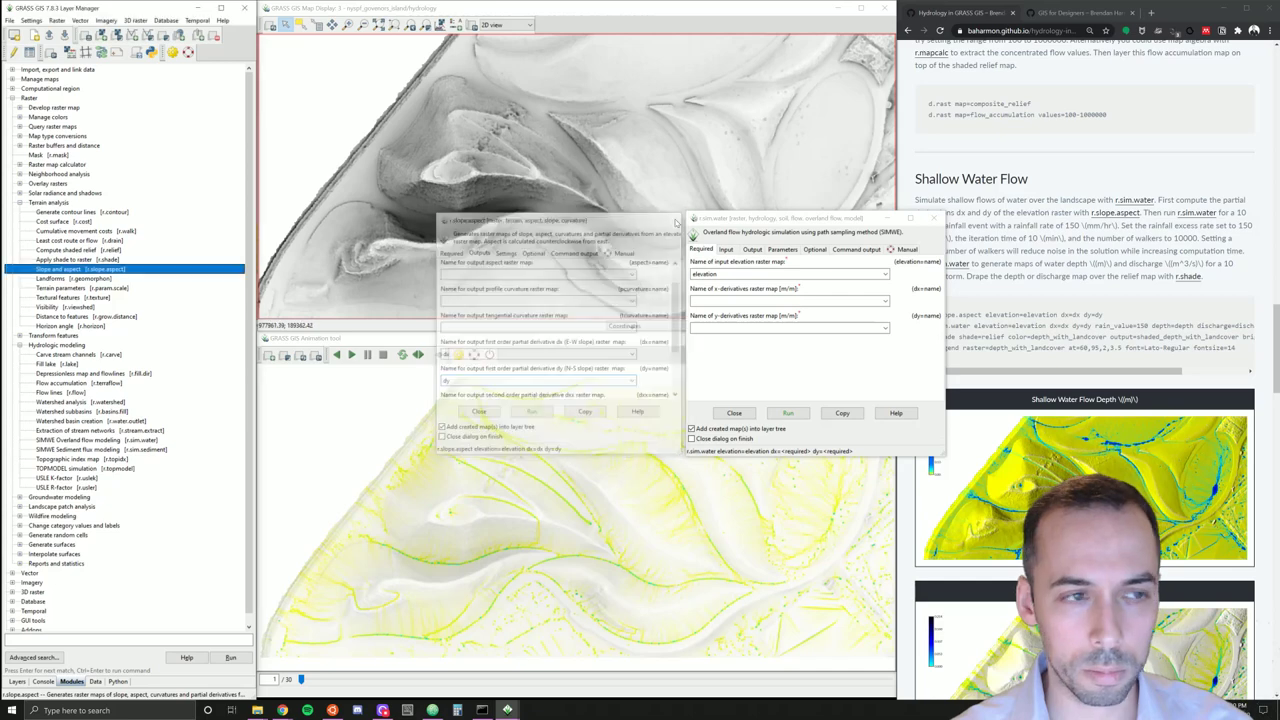
Add the dx and dy raster maps to the layer list
{"action": "left_click", "coordinate": [100, 35]}
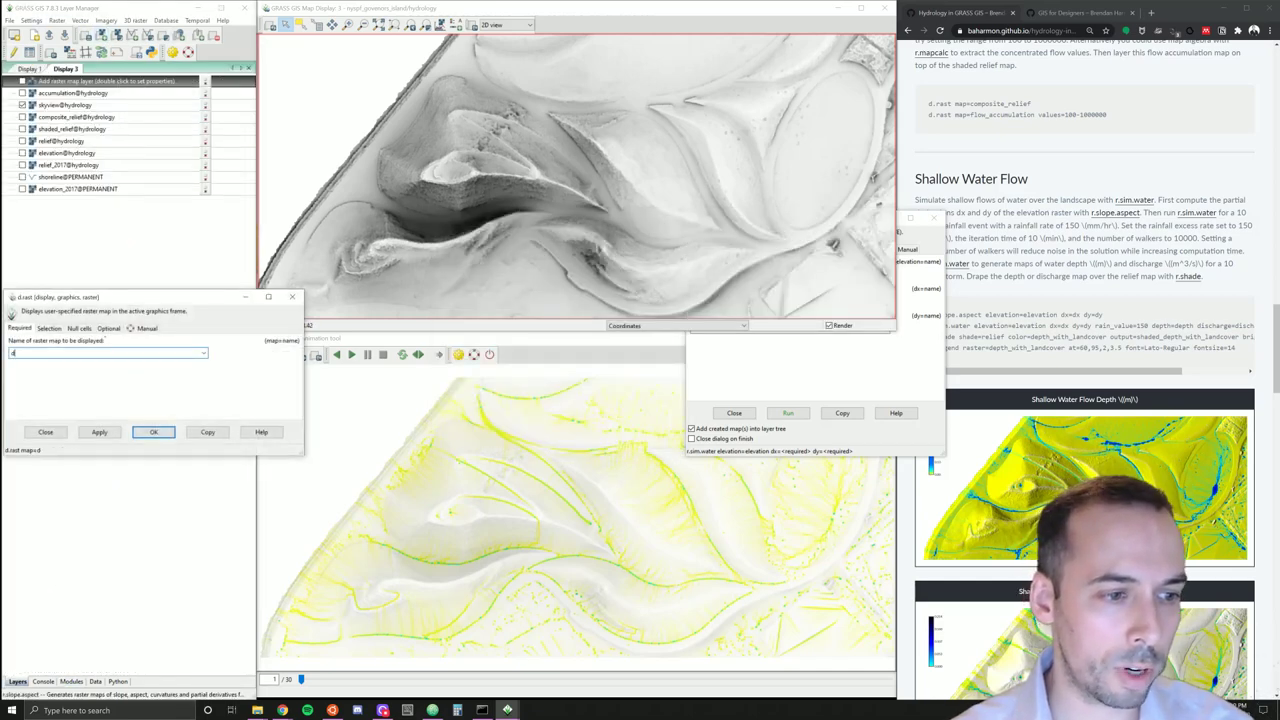
{"action": "type", "text": "dx"}
{"action": "left_click", "coordinate": [153, 432]}
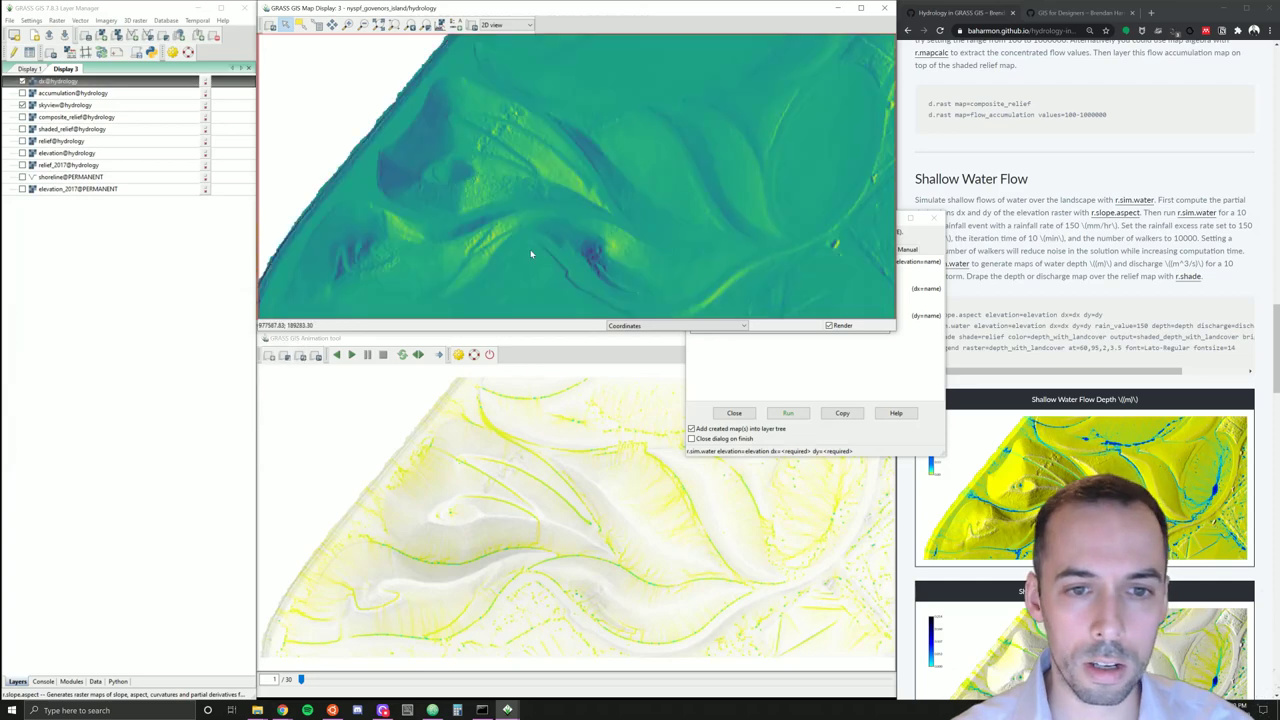
{"action": "left_click", "coordinate": [104, 34]}
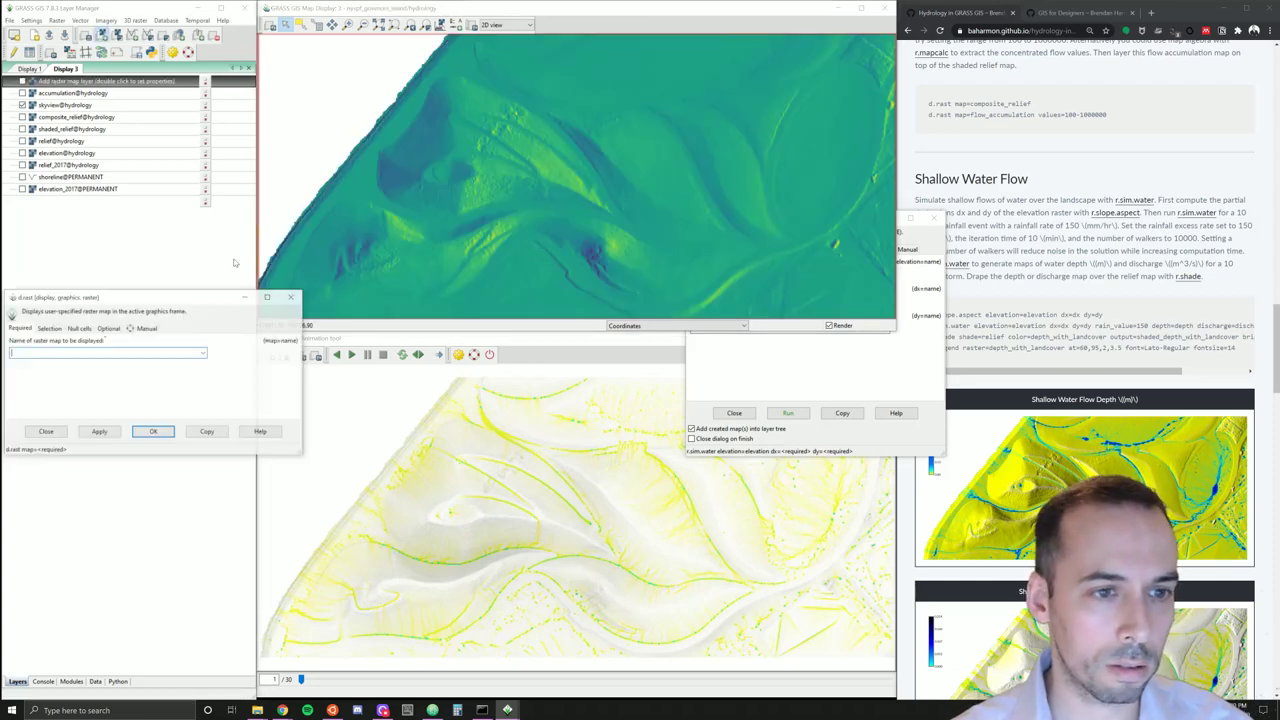
{"action": "type", "text": "dy"}
{"action": "key", "text": "Return"}
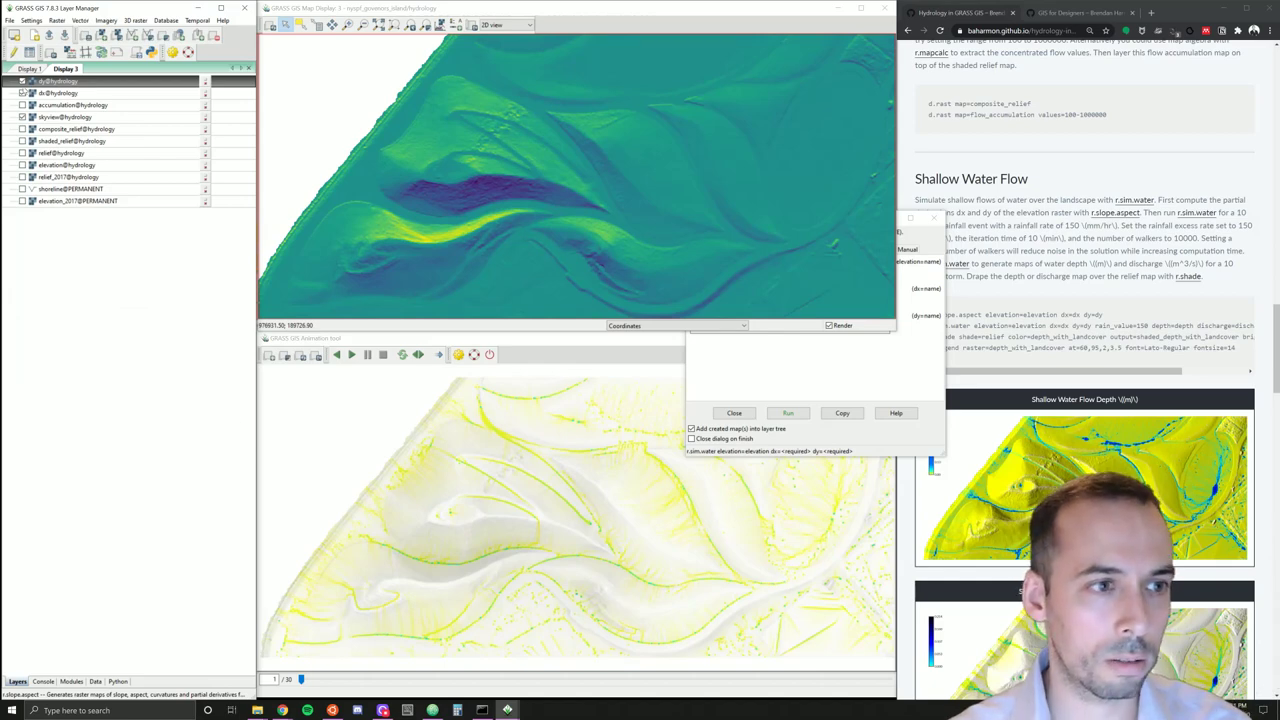
Hide dx, show elevation_2017@PERMANENT, and move the r.sim.water dialog over the map
{"action": "left_click", "coordinate": [23, 93]}
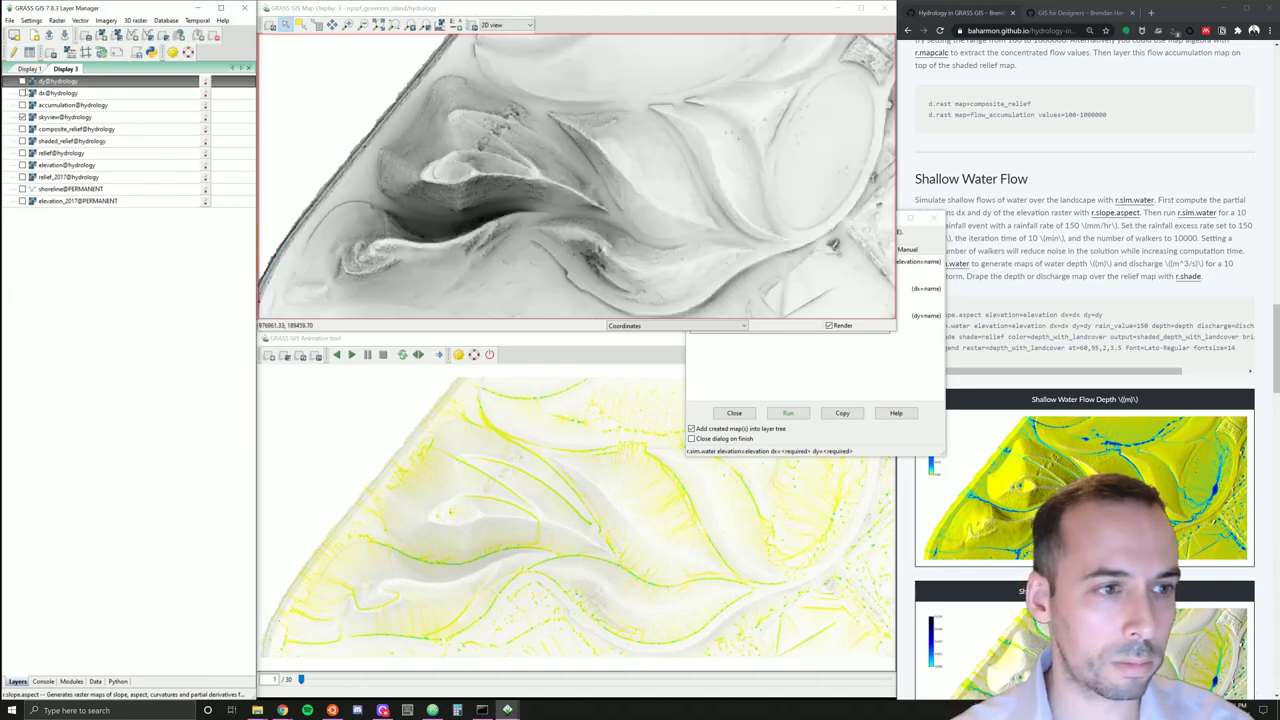
{"action": "left_click", "coordinate": [22, 201]}
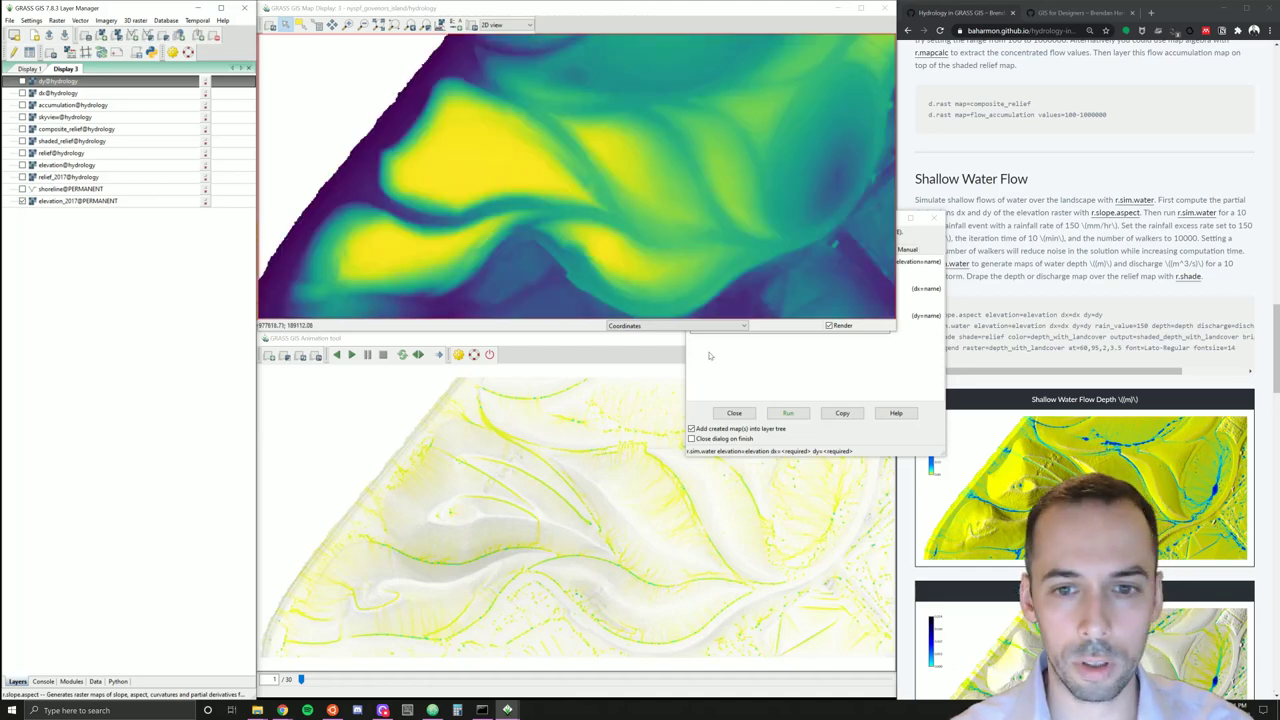
{"action": "left_click_drag", "start_coordinate": [800, 221], "coordinate": [509, 199]}
Set dx and dy as the simulation's x- and y-derivative input maps
{"action": "left_click", "coordinate": [490, 251]}
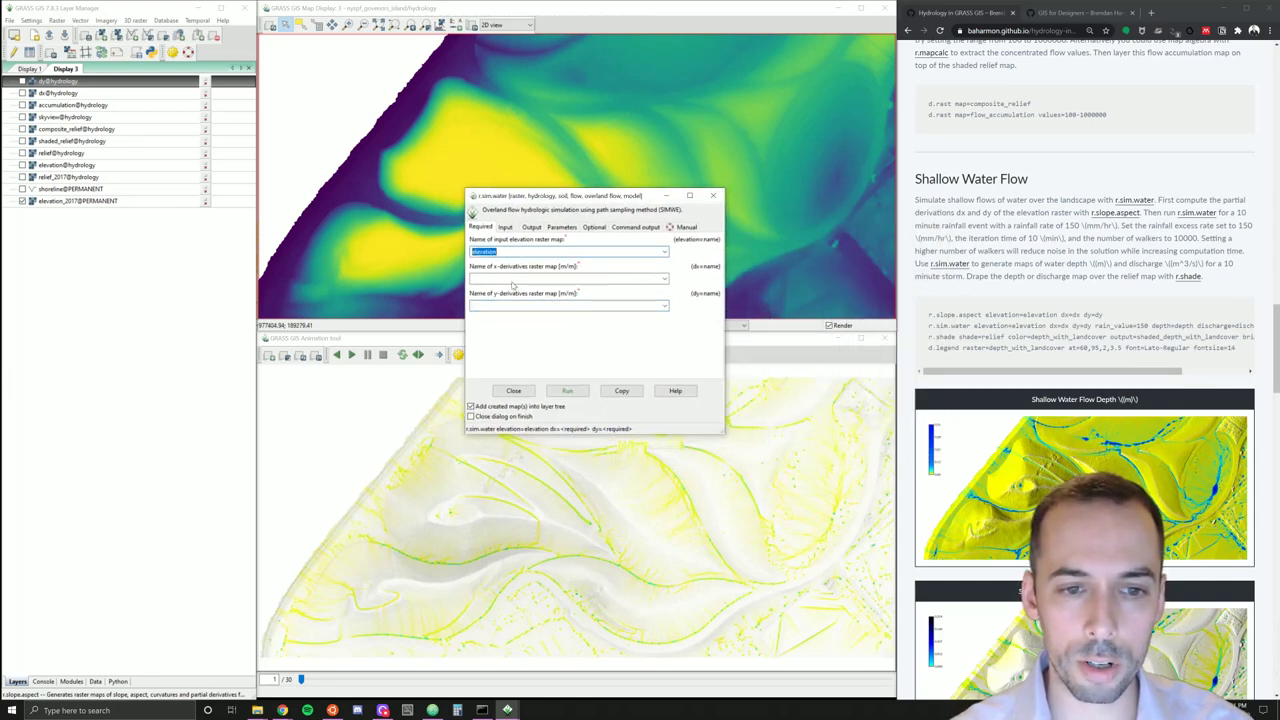
{"action": "left_click", "coordinate": [471, 278]}
{"action": "type", "text": "dx"}
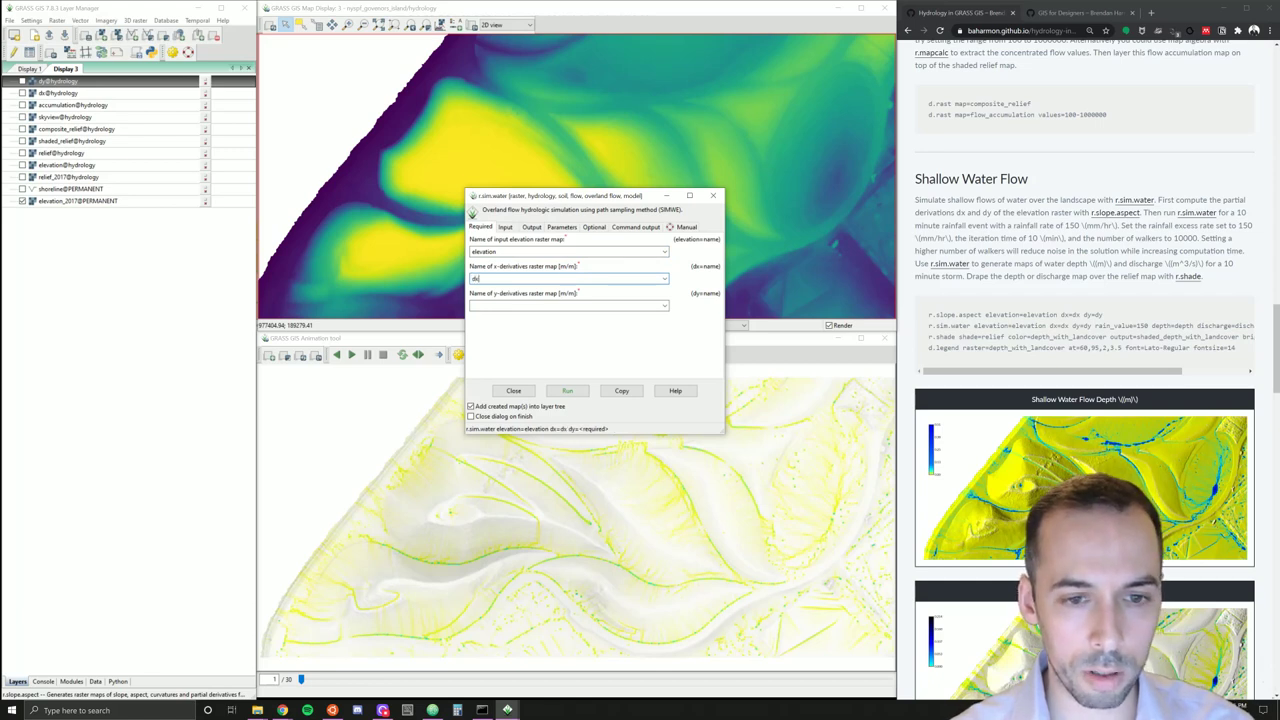
{"action": "key", "text": "Tab"}
{"action": "type", "text": "dy"}
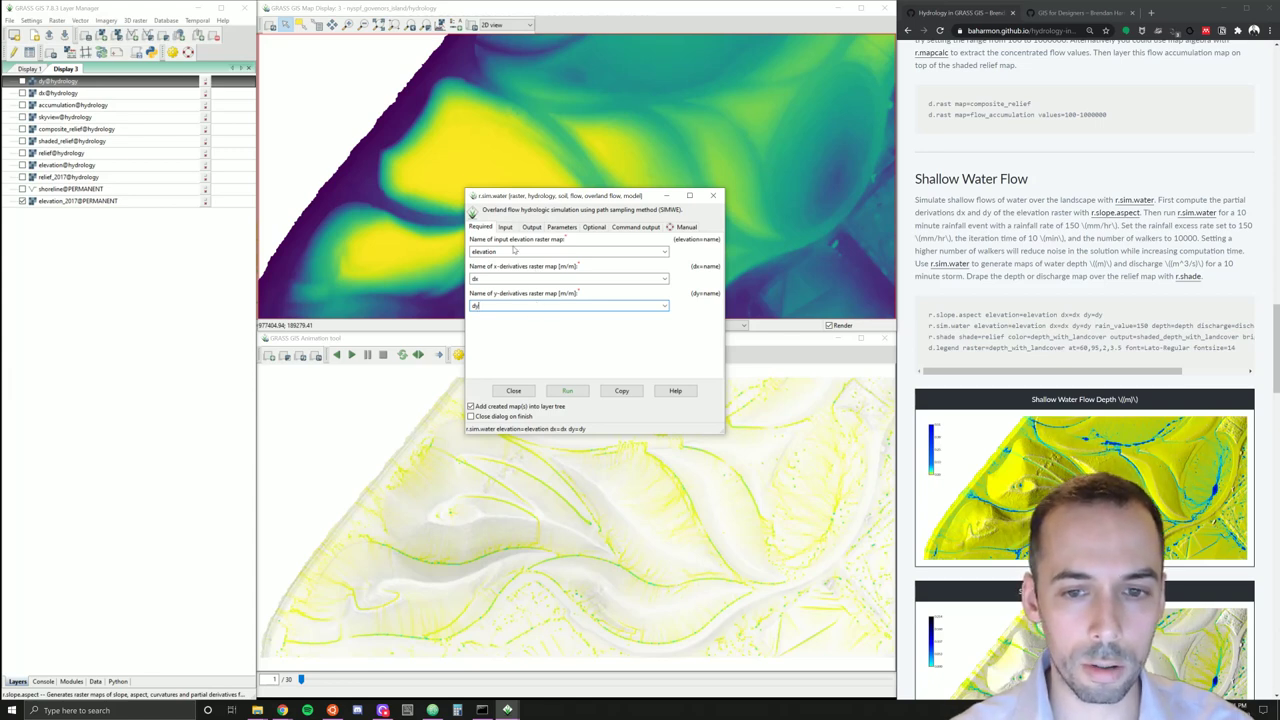
{"action": "left_click", "coordinate": [507, 227]}
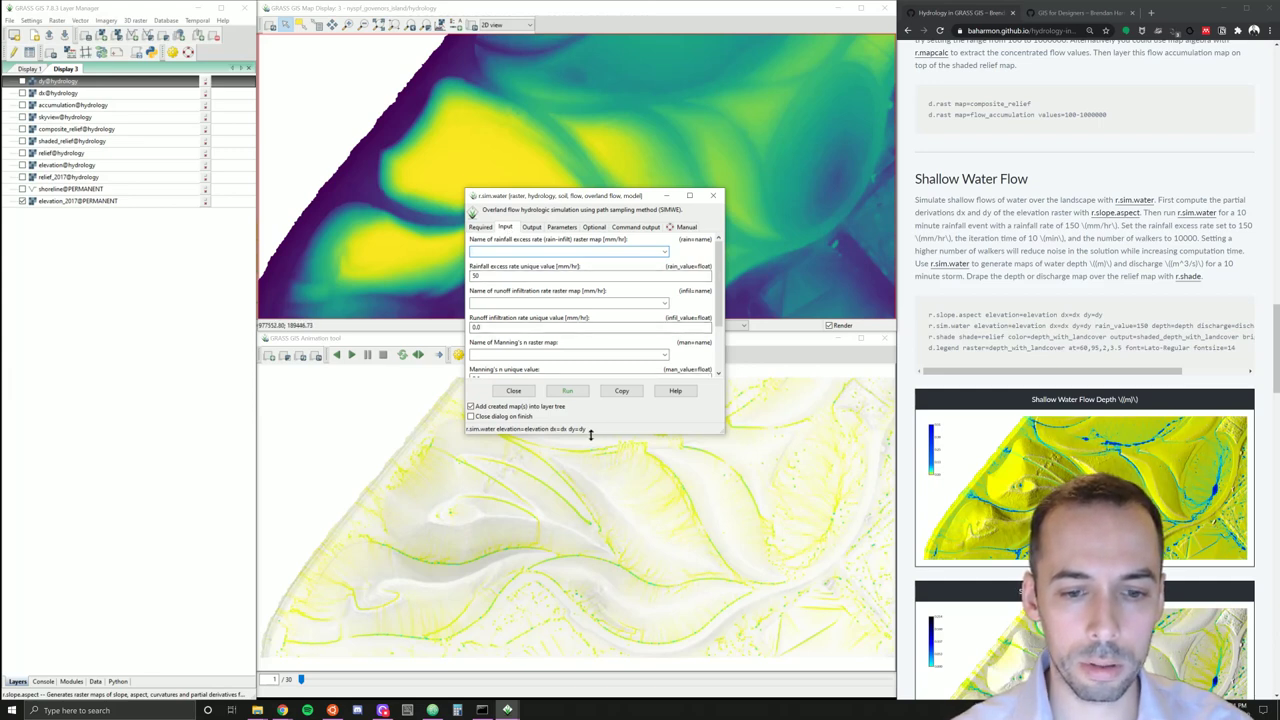
Set the r.sim.water rainfall excess rate to 150 mm/hr in the enlarged dialog
{"action": "left_click_drag", "start_coordinate": [592, 433], "coordinate": [598, 576]}
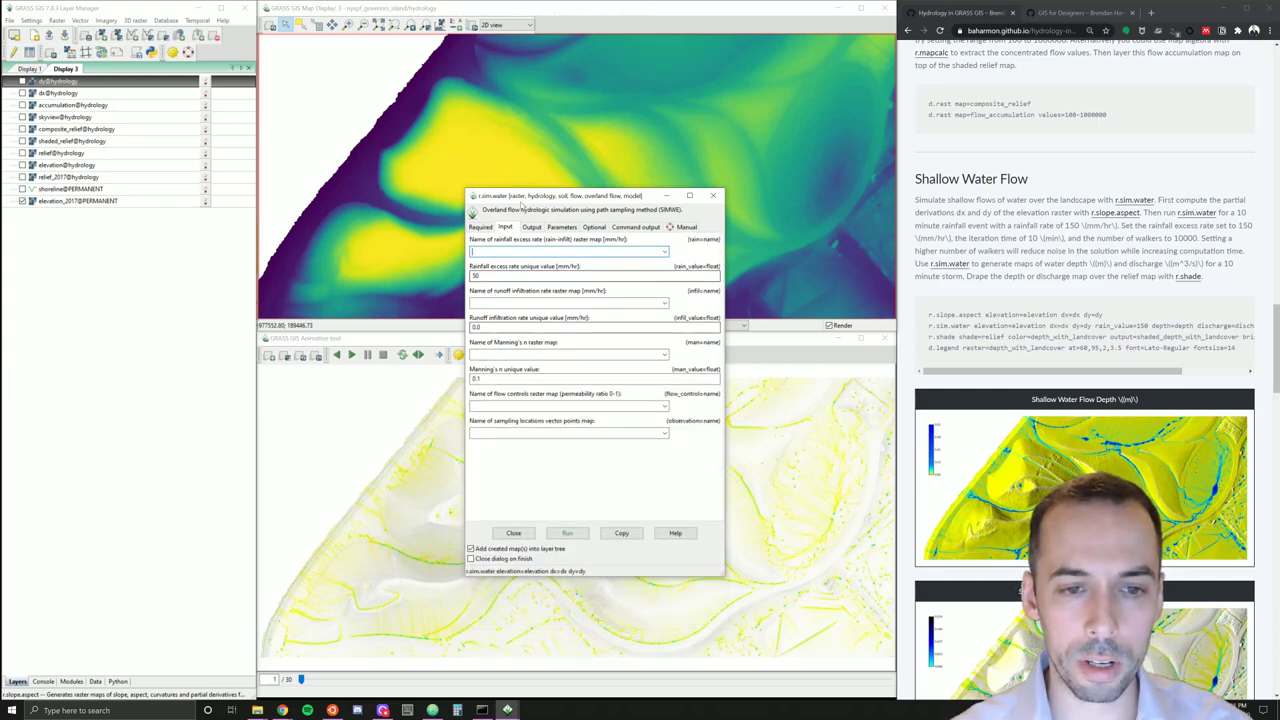
{"action": "key", "text": "Tab"}
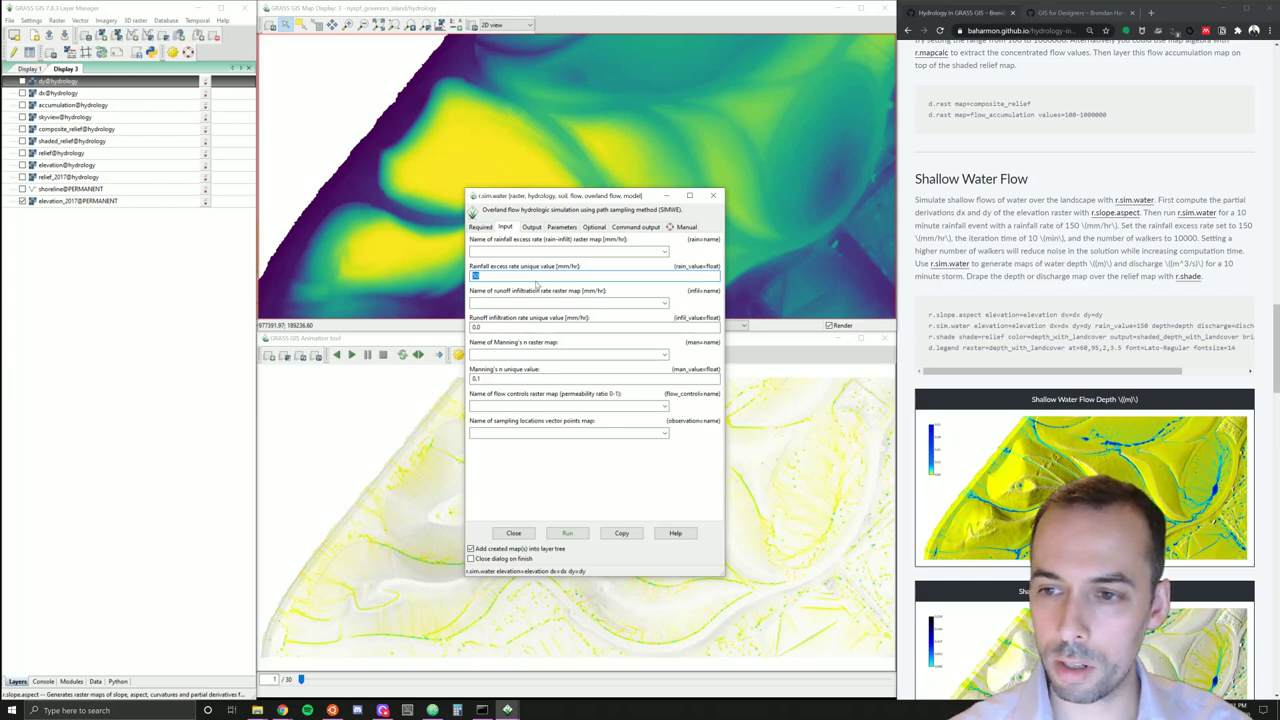
{"action": "type", "text": "15"}
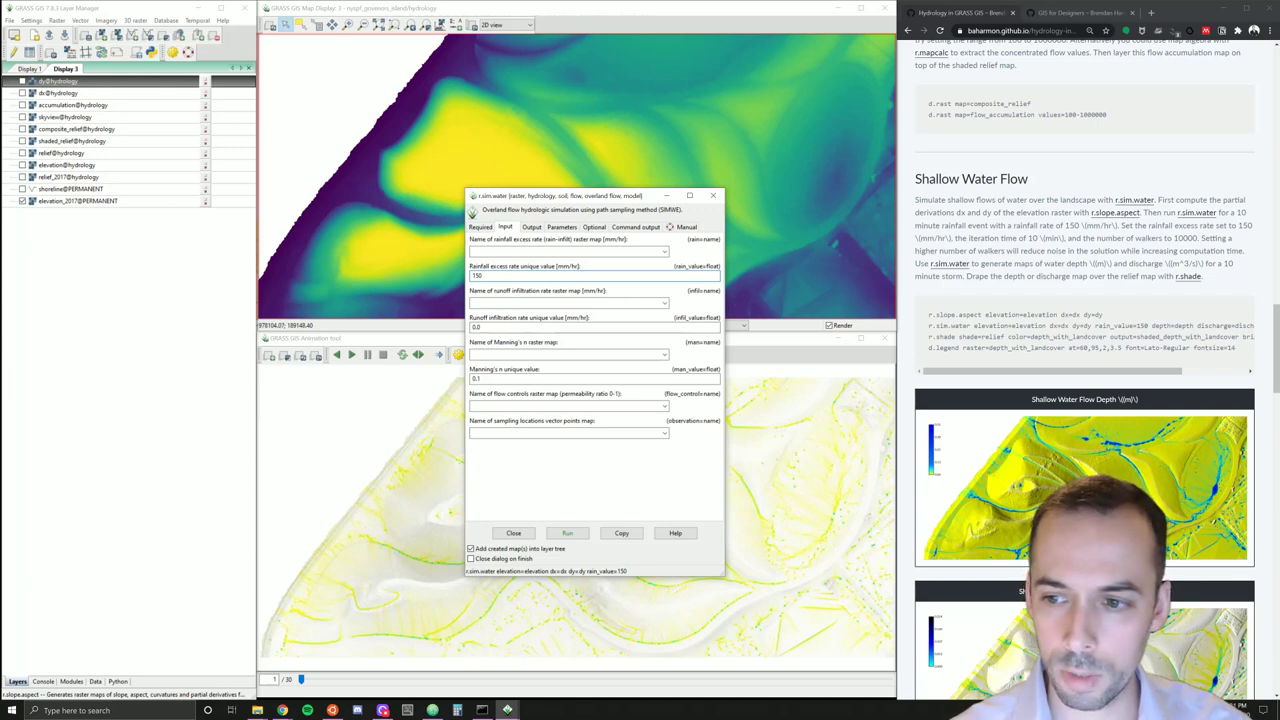
{"action": "key", "text": "Tab"}
{"action": "key", "text": "Tab"}
{"action": "key", "text": "Tab"}
{"action": "key", "text": "Tab"}
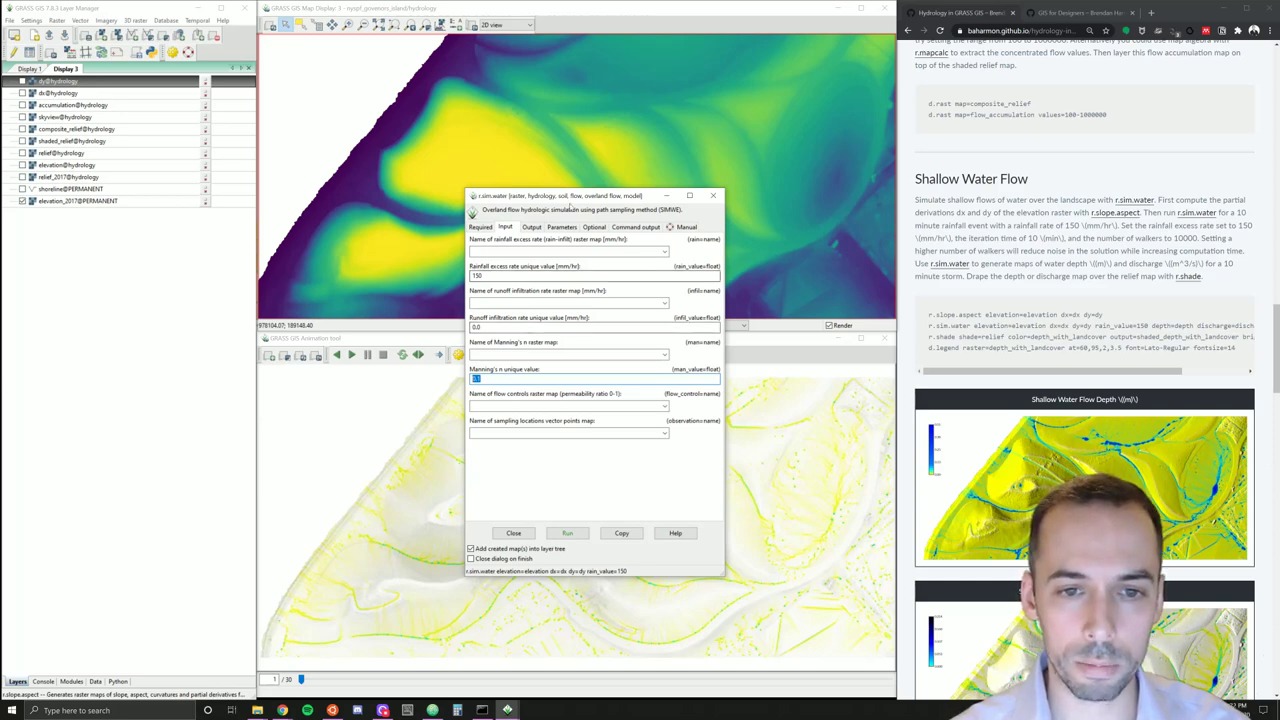
{"action": "mouse_move", "coordinate": [570, 198]}
{"action": "left_mouse_down"}
{"action": "mouse_move", "coordinate": [660, 302]}
{"action": "mouse_move", "coordinate": [612, 295]}
{"action": "mouse_move", "coordinate": [612, 255]}
{"action": "mouse_move", "coordinate": [540, 240]}
{"action": "mouse_move", "coordinate": [562, 178]}
{"action": "left_mouse_up"}
{"action": "left_click_drag", "start_coordinate": [610, 212], "coordinate": [559, 197]}
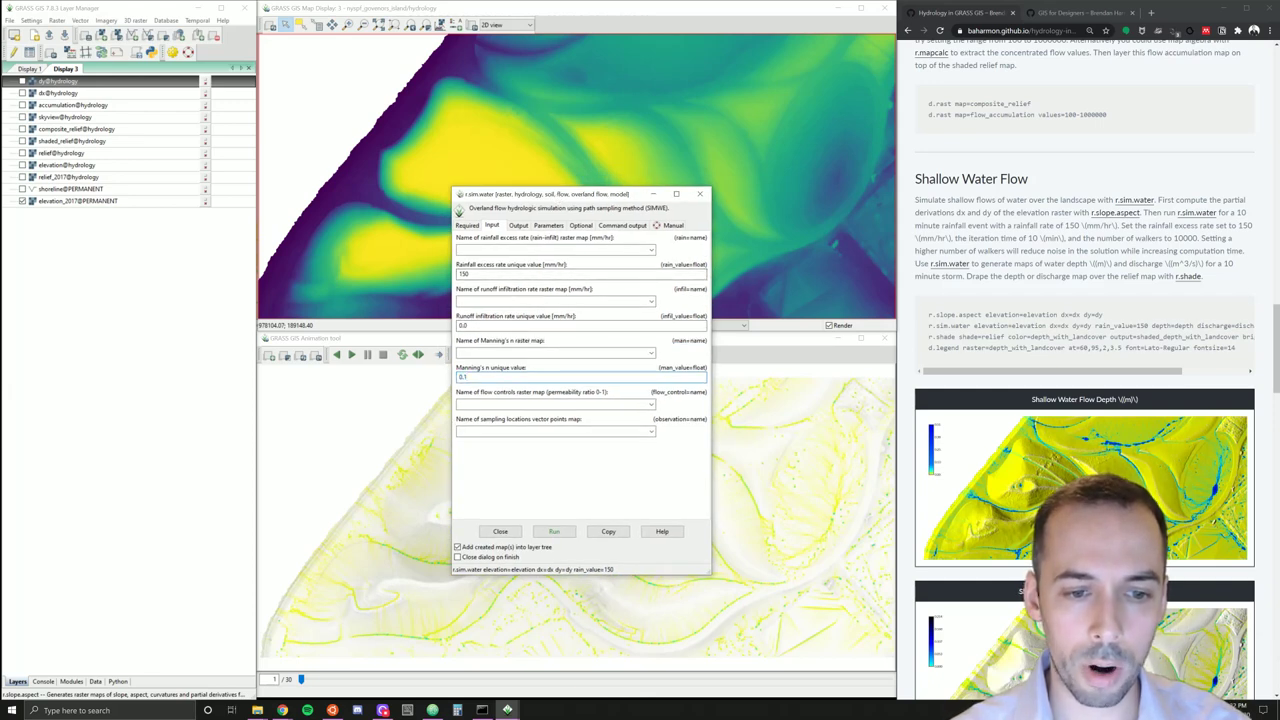
{"action": "double_click", "coordinate": [481, 377]}
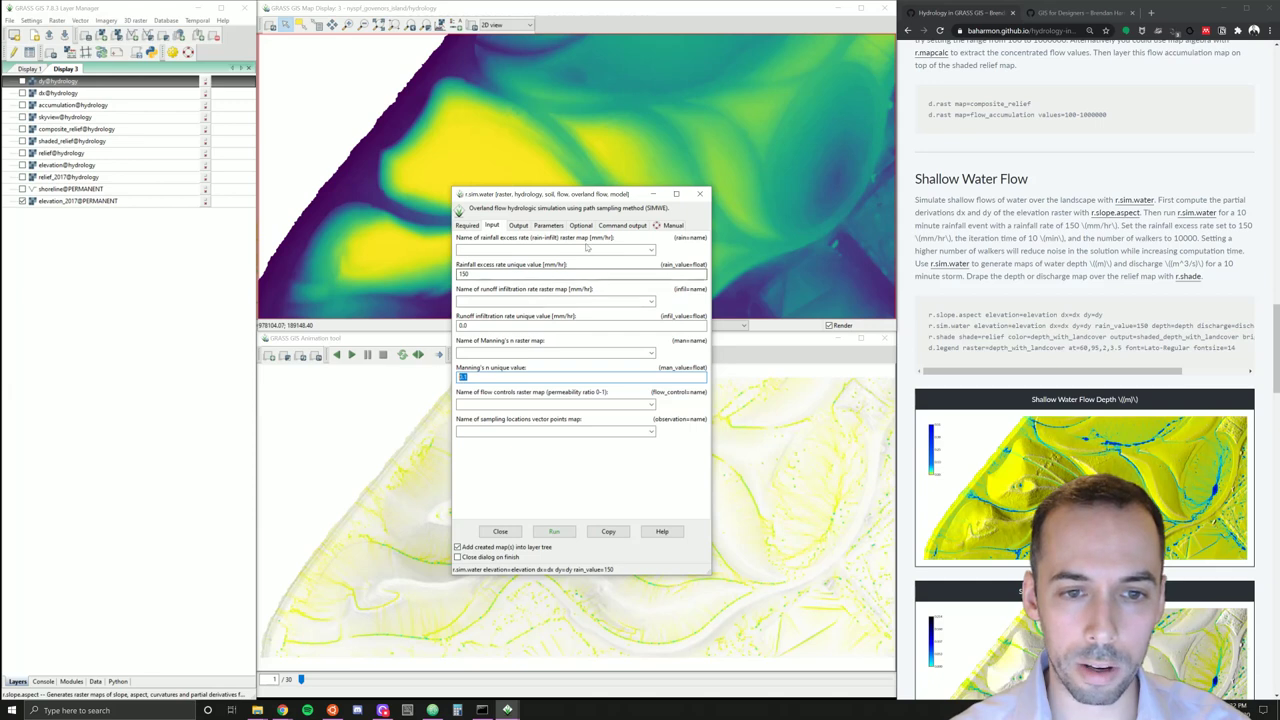
{"action": "left_click", "coordinate": [518, 226]}
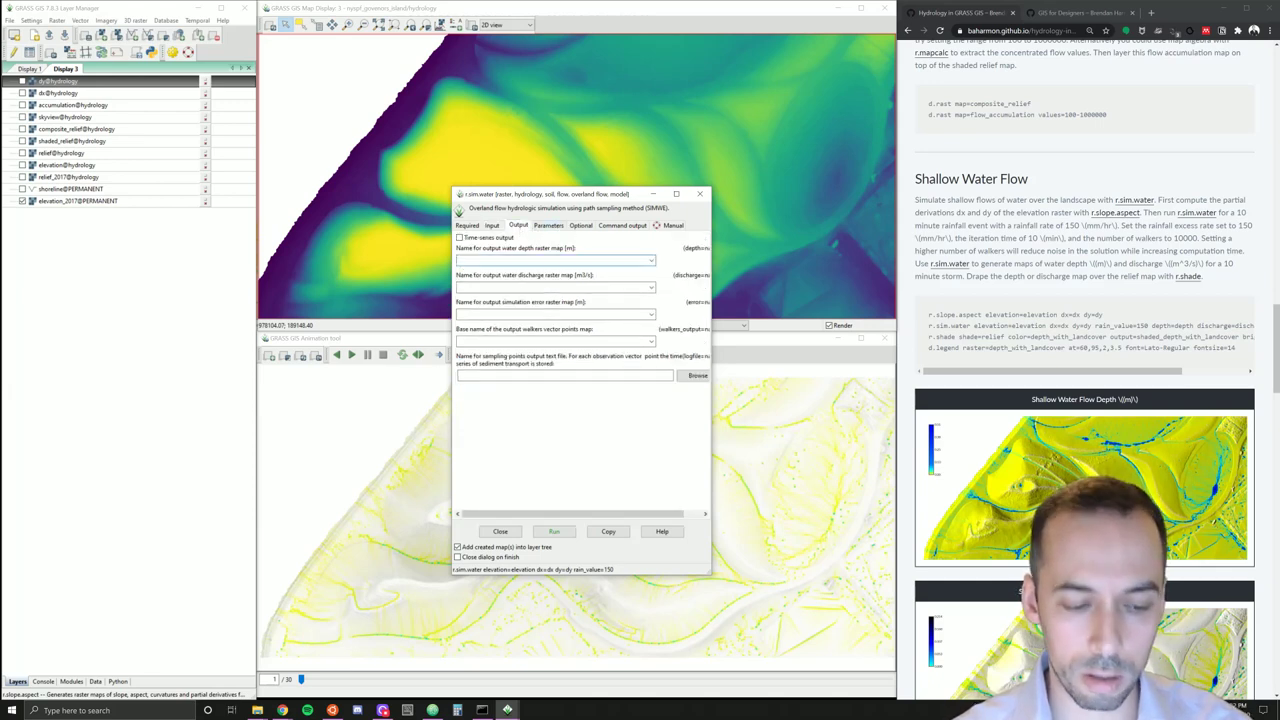
Name the simulation's output maps water_depth and water_discharge
{"action": "type", "text": "water_"}
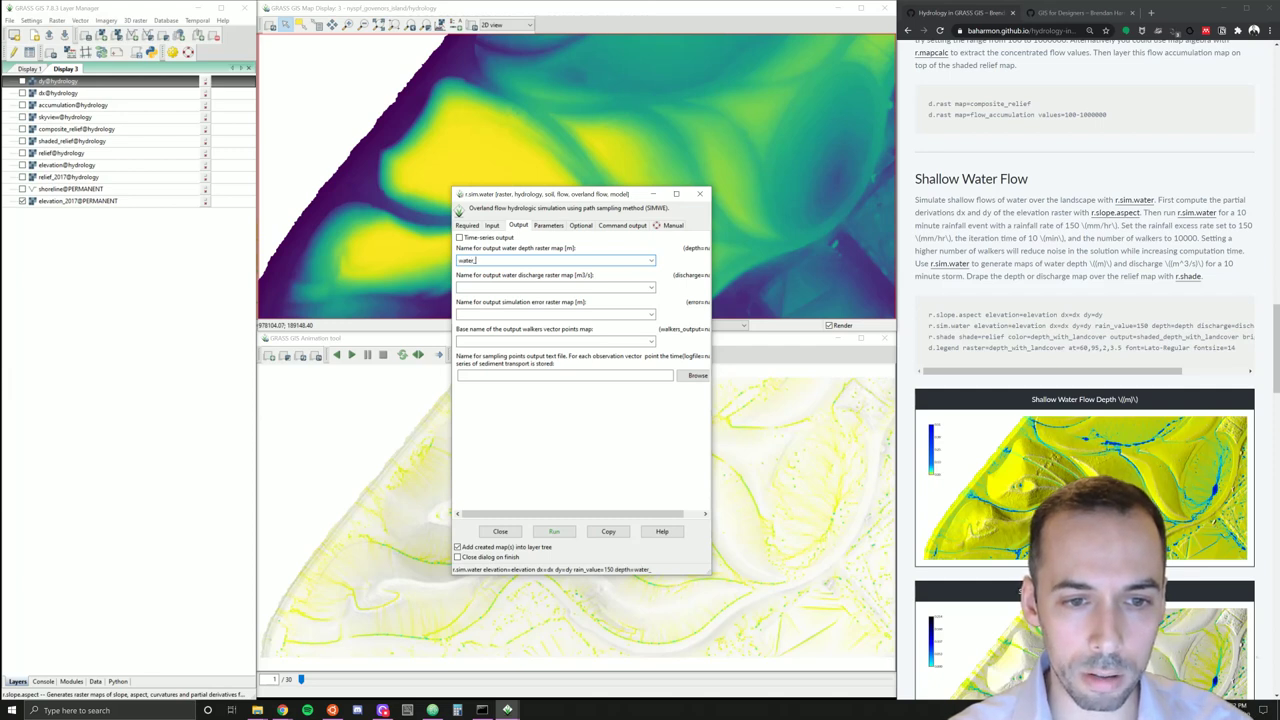
{"action": "type", "text": "depth"}
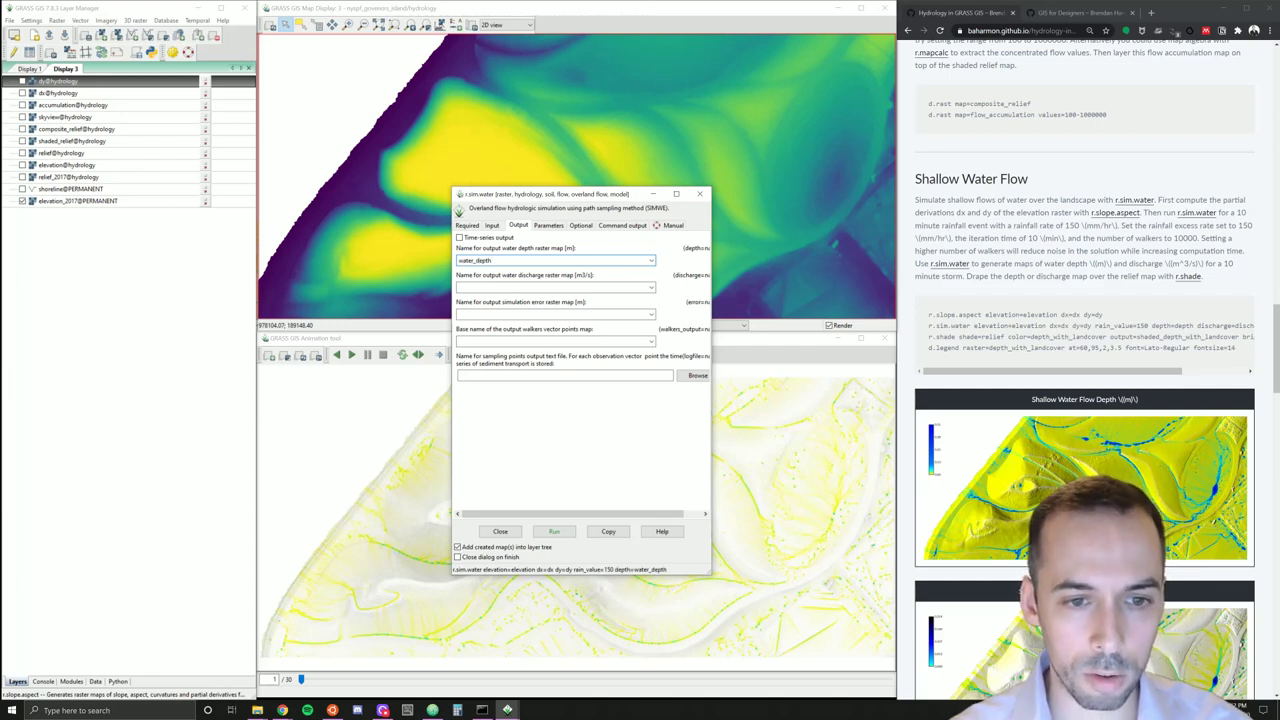
{"action": "left_click", "coordinate": [555, 287]}
{"action": "type", "text": "wat"}
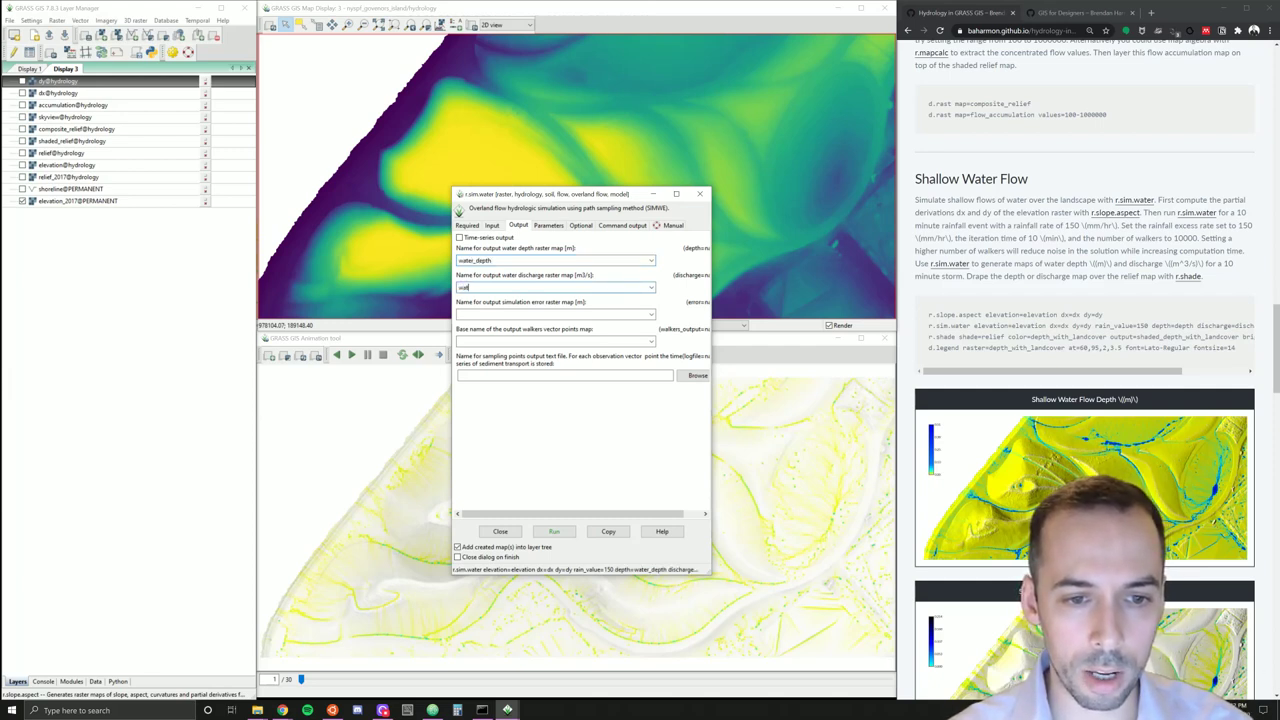
{"action": "type", "text": "er_discharge"}
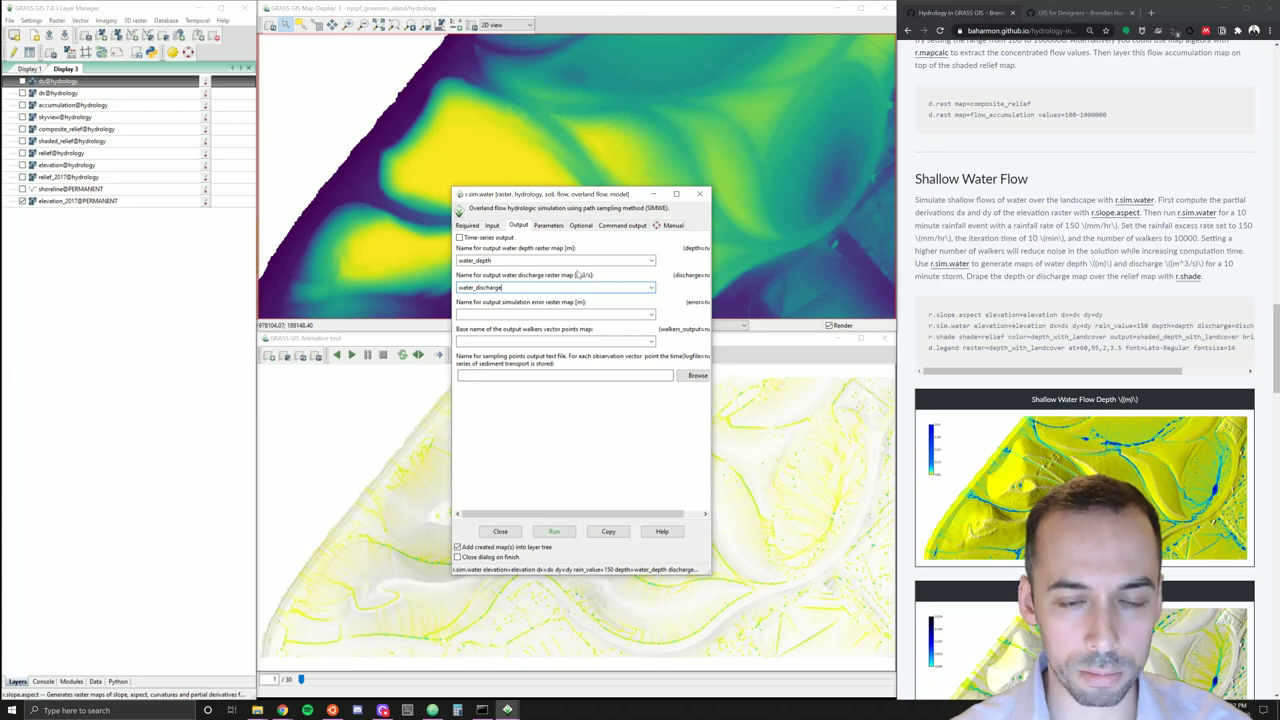
{"action": "left_click", "coordinate": [551, 226]}
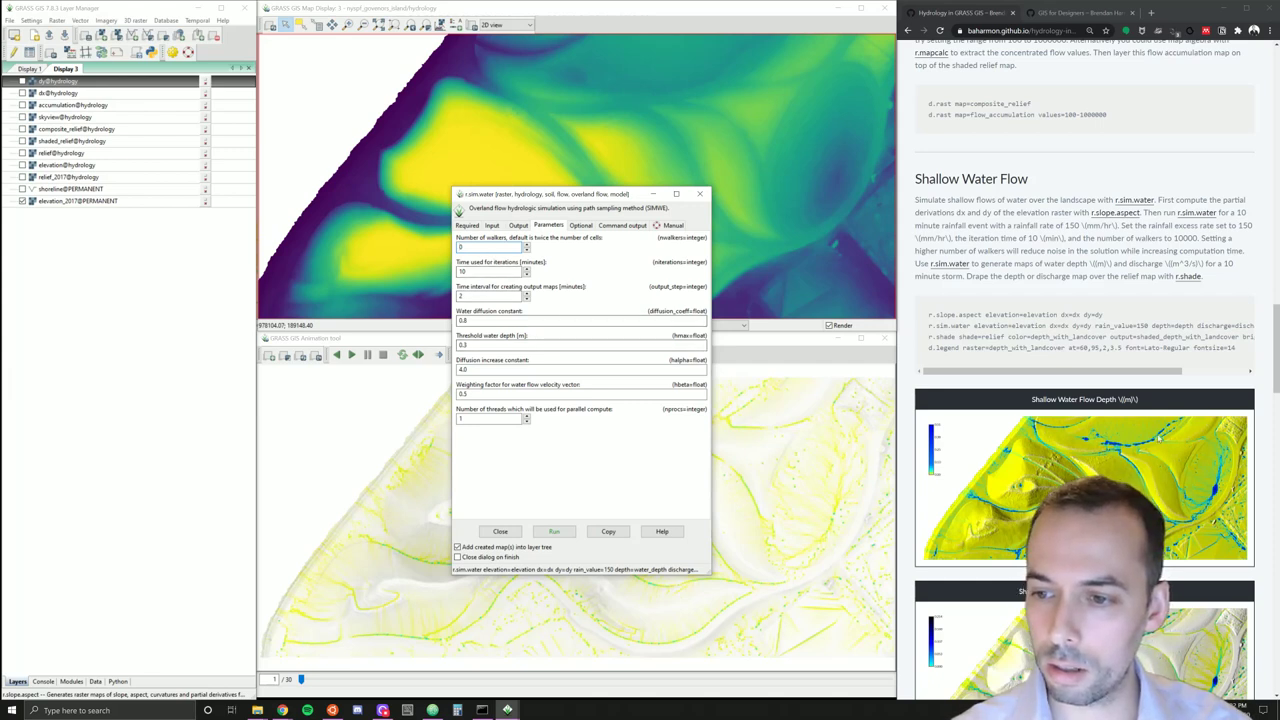
Compare the iteration time value 10 against the tutorial's r.sim.water command
{"action": "left_click", "coordinate": [1126, 370]}
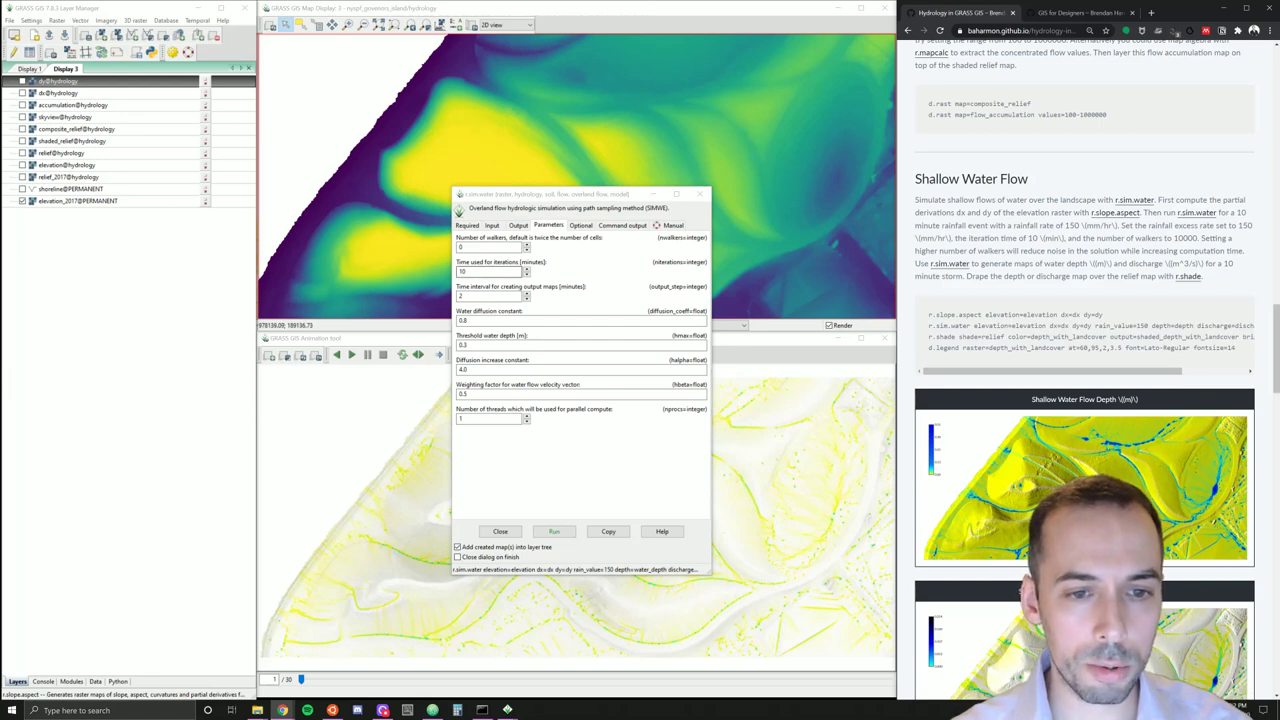
{"action": "double_click", "coordinate": [475, 271]}
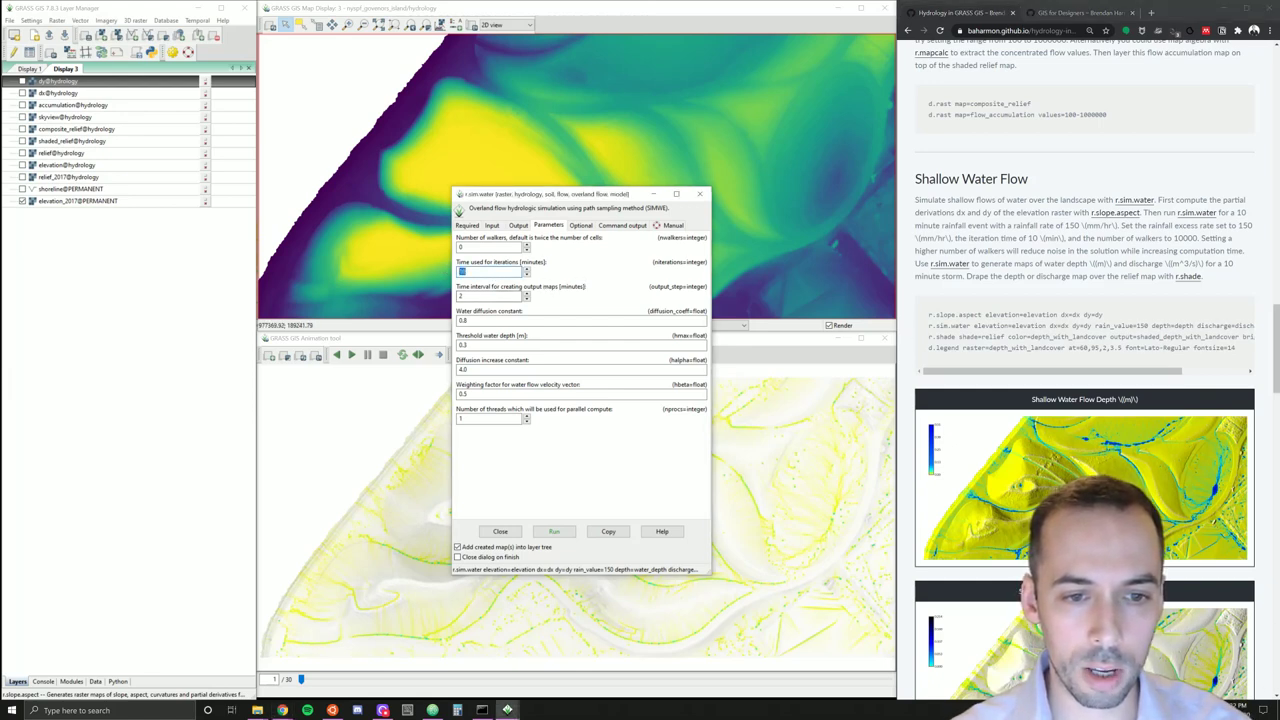
{"action": "key", "text": "Tab"}
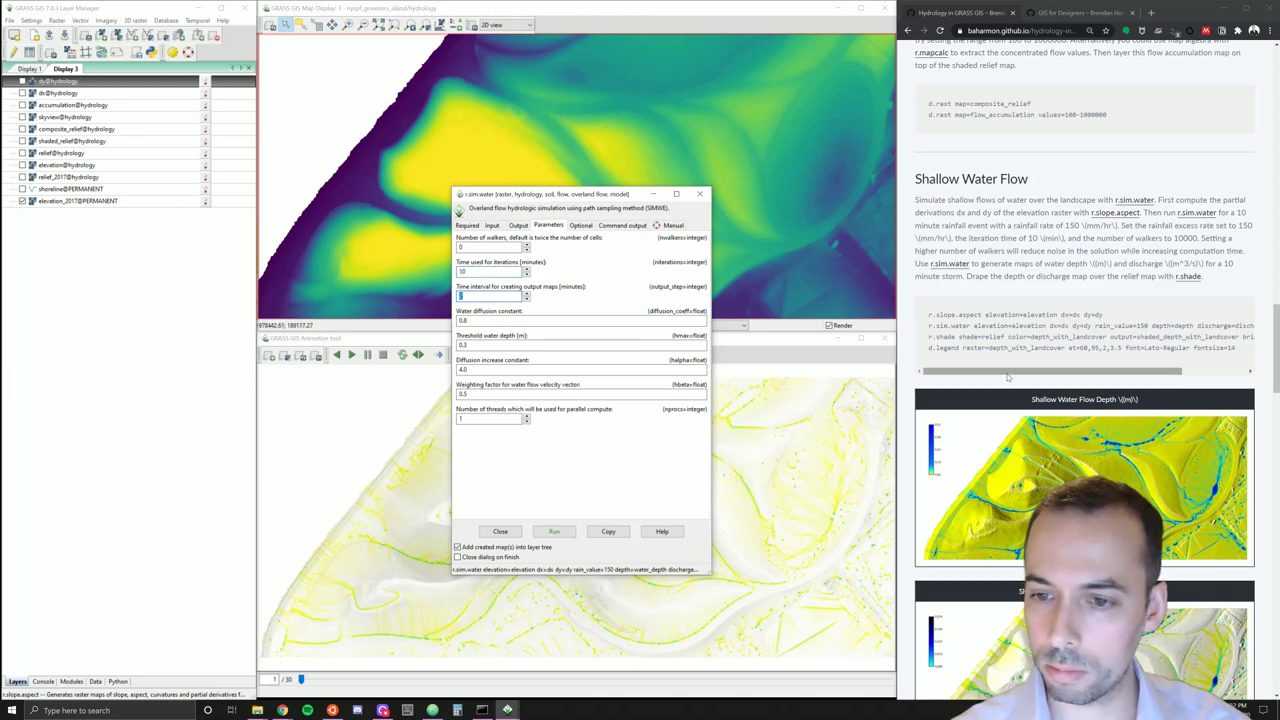
{"action": "mouse_move", "coordinate": [1024, 372]}
{"action": "left_mouse_down"}
{"action": "mouse_move", "coordinate": [1140, 381]}
{"action": "mouse_move", "coordinate": [1030, 372]}
{"action": "left_mouse_up"}
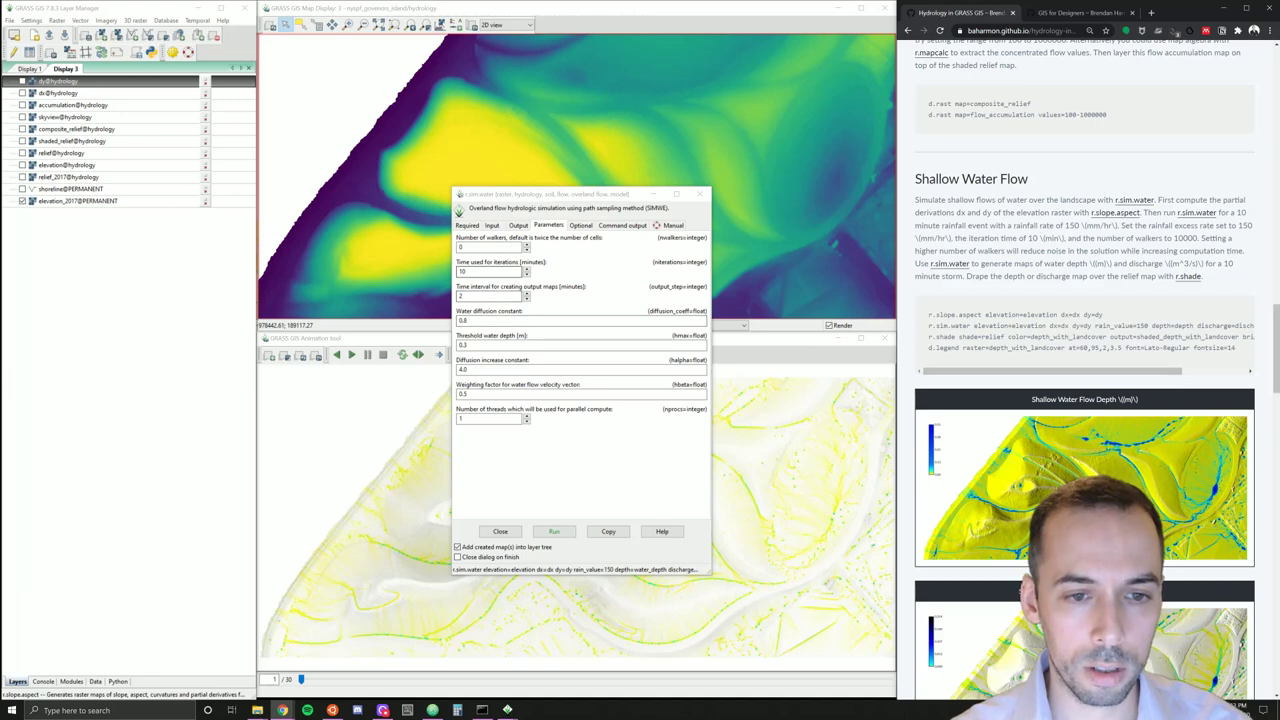
{"action": "left_click", "coordinate": [490, 296]}
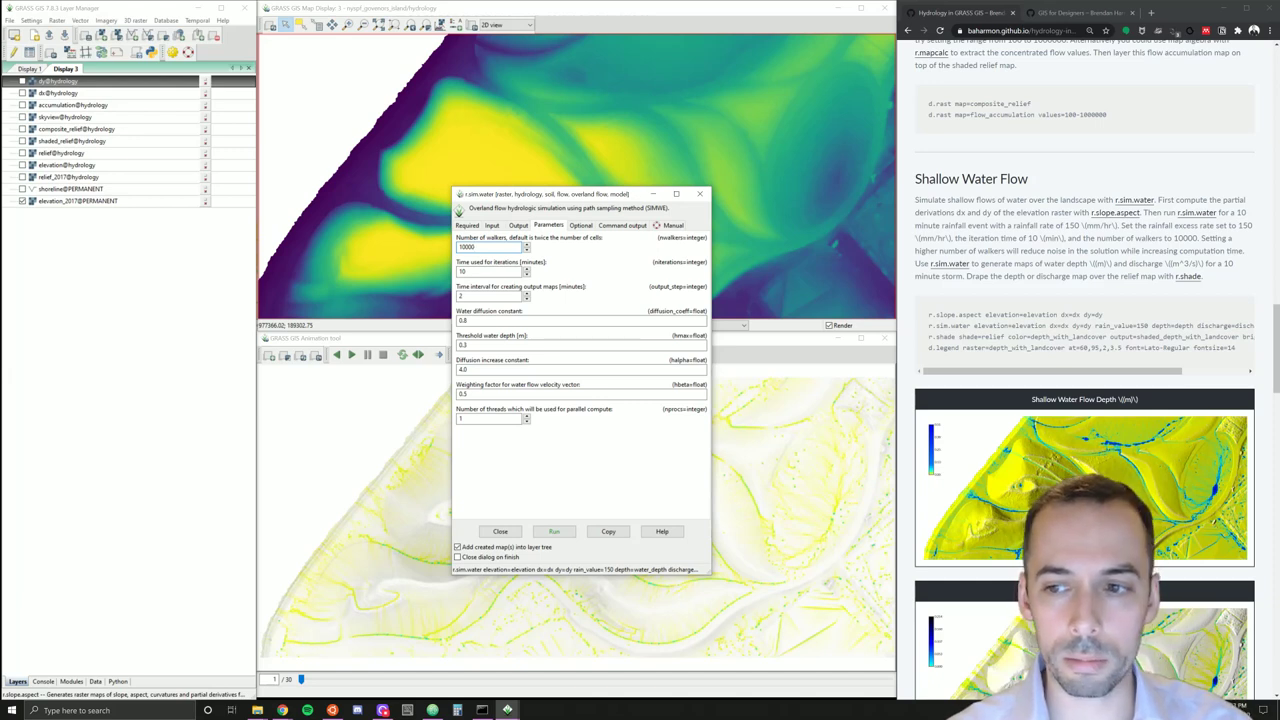
Set the number of walkers to 10000 and close the simulation dialog
{"action": "double_click", "coordinate": [470, 247]}
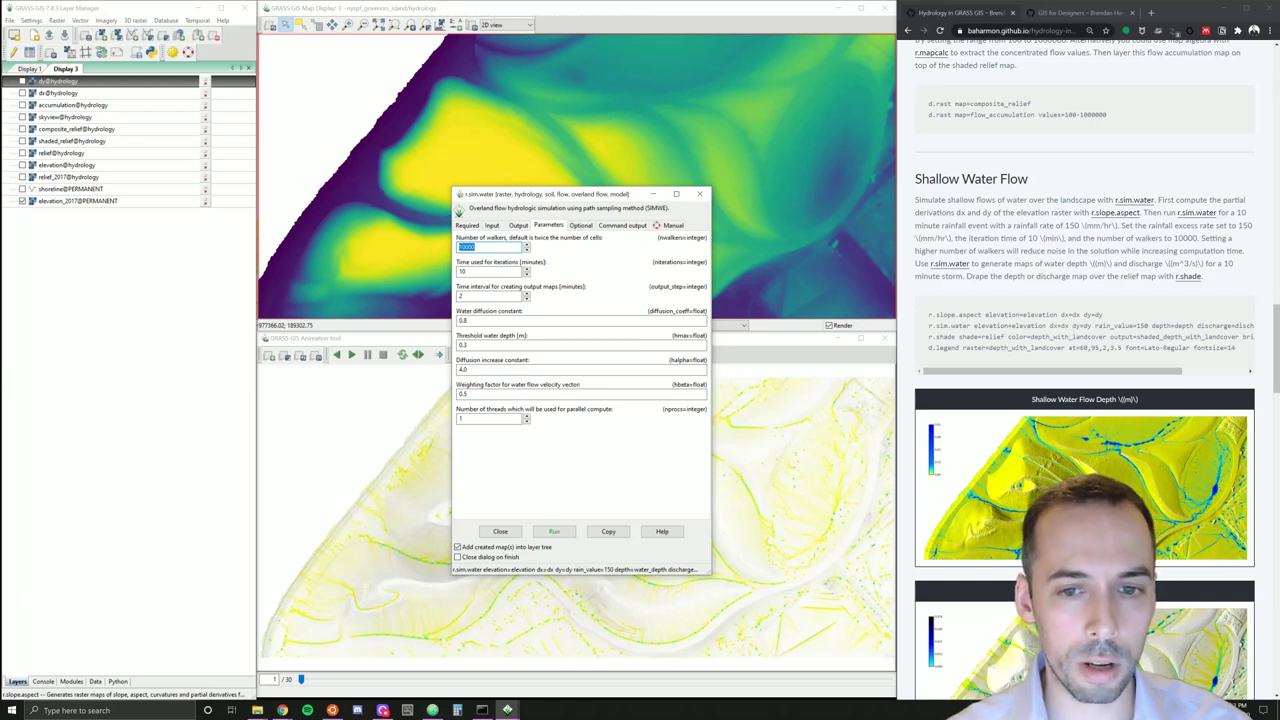
{"action": "type", "text": "1000"}
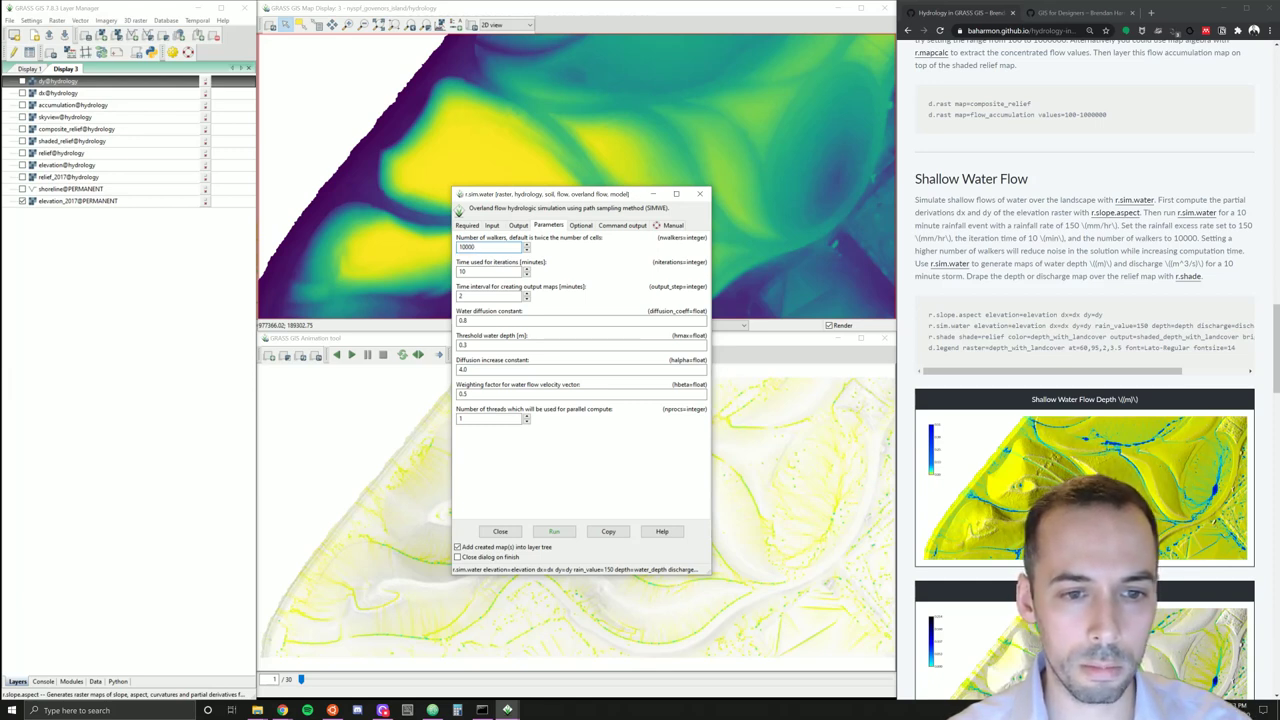
{"action": "type", "text": "0"}
{"action": "key", "text": "ctrl+a"}
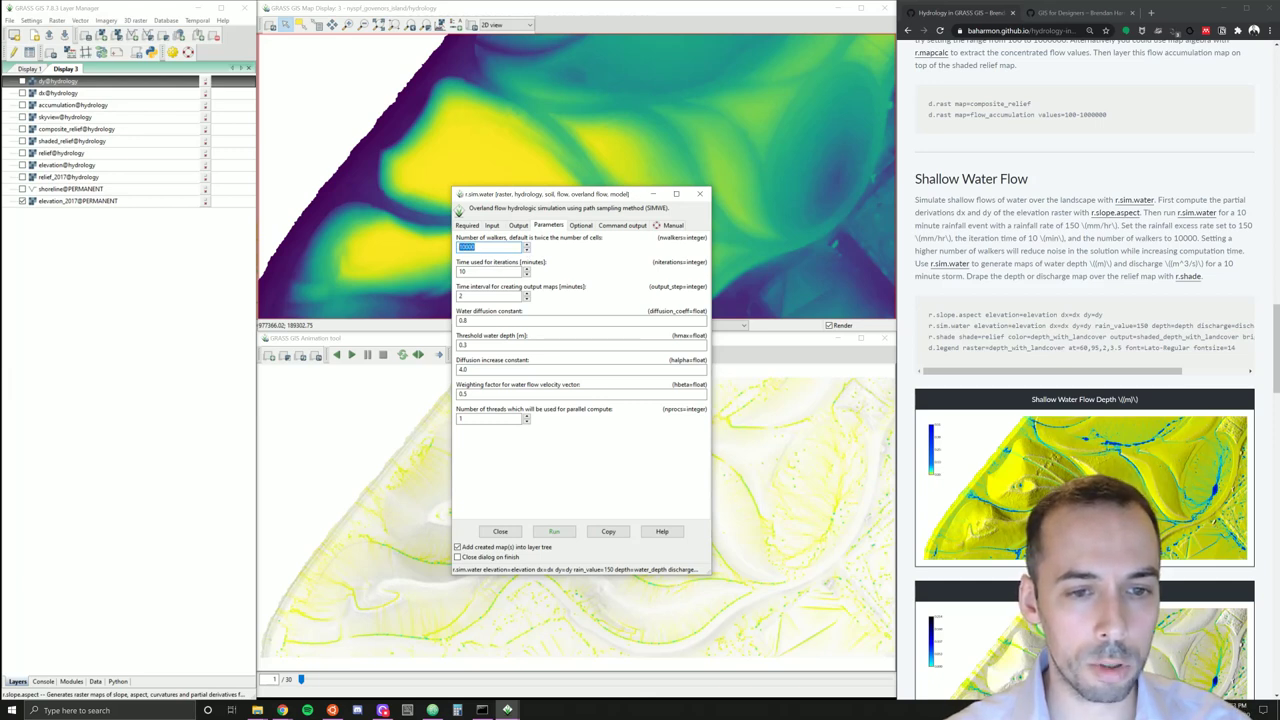
{"action": "left_click", "coordinate": [466, 247]}
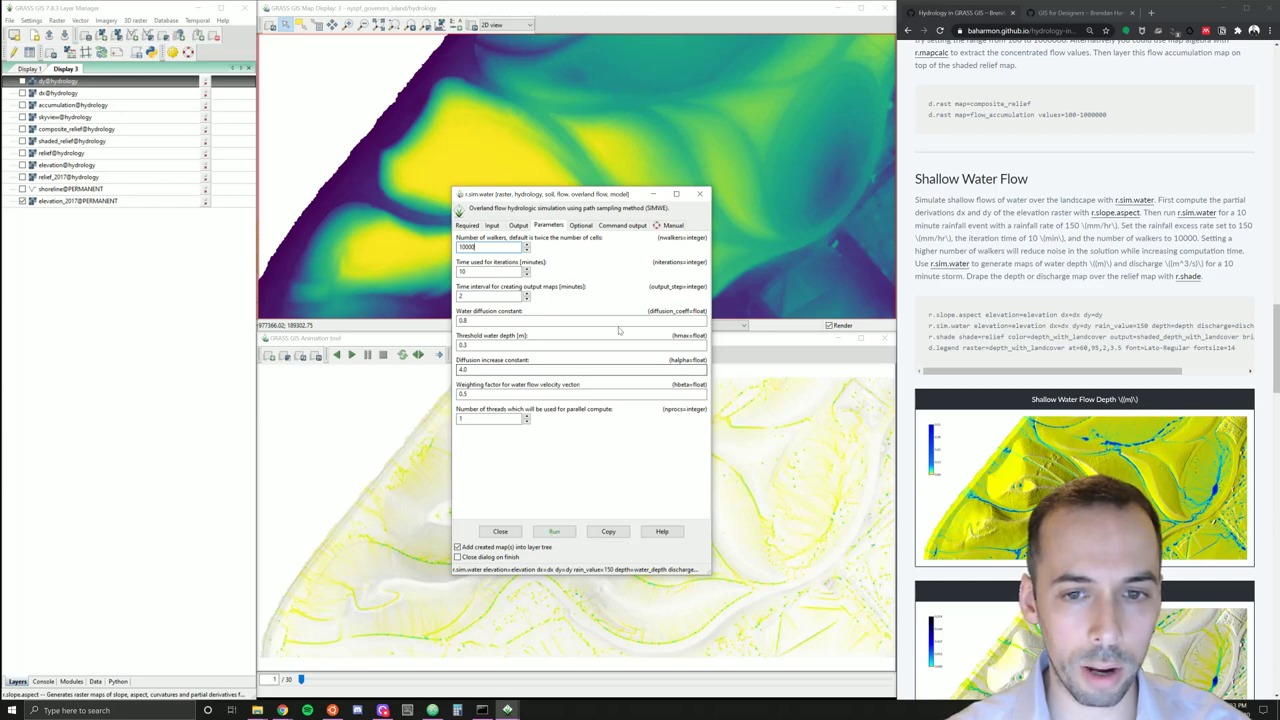
{"action": "left_click", "coordinate": [655, 194]}
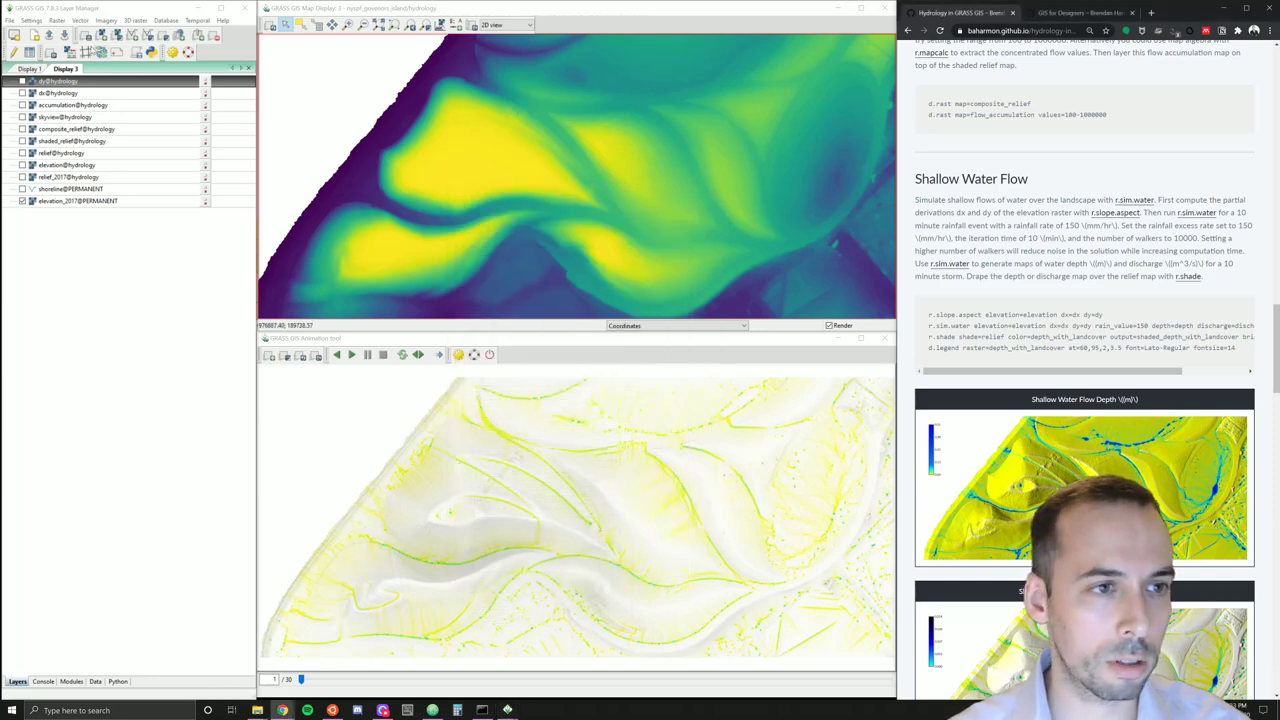
Add depth and discharge raster layers, then hide discharge and elevation_2017 so only depth shows
{"action": "left_click", "coordinate": [104, 34]}
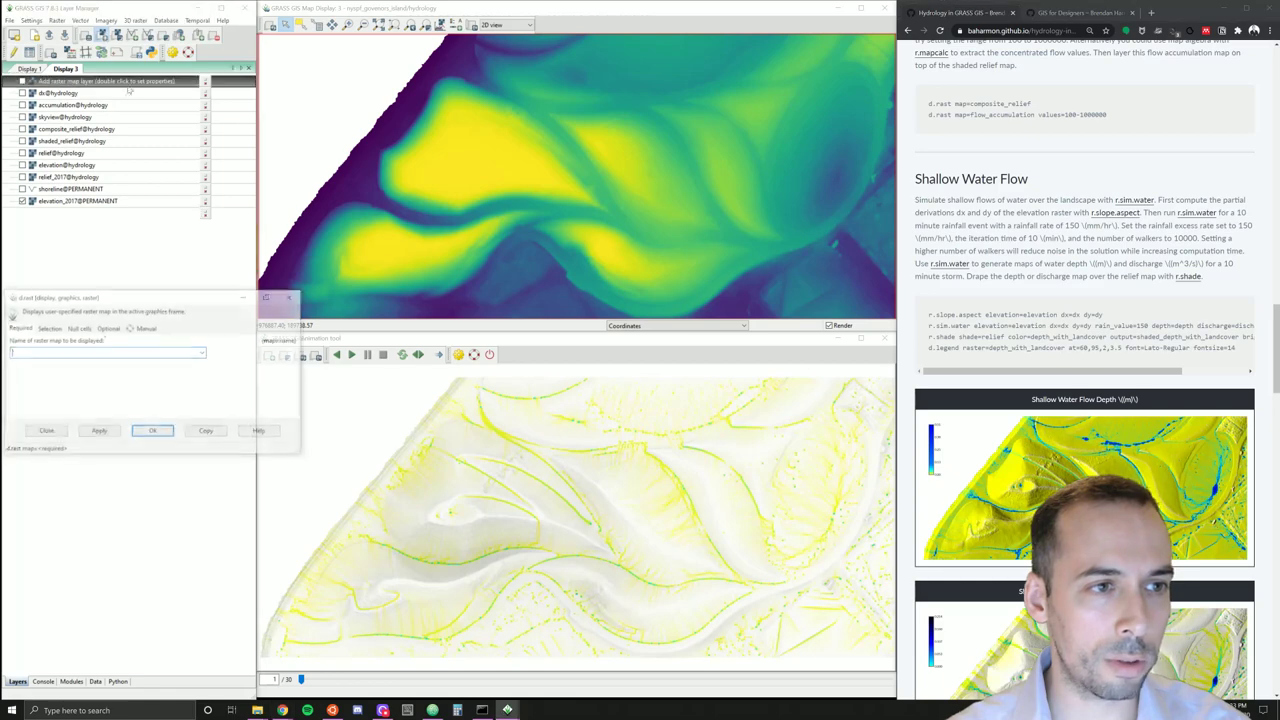
{"action": "type", "text": "depth"}
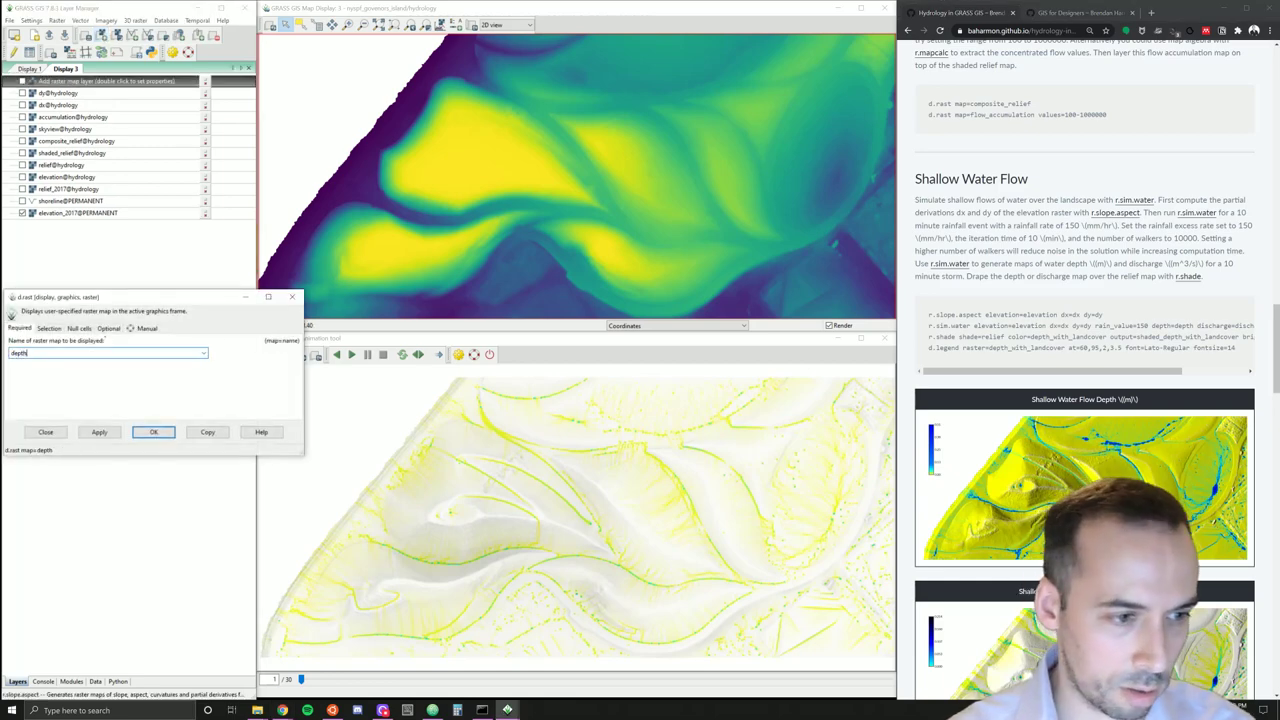
{"action": "key", "text": "Return"}
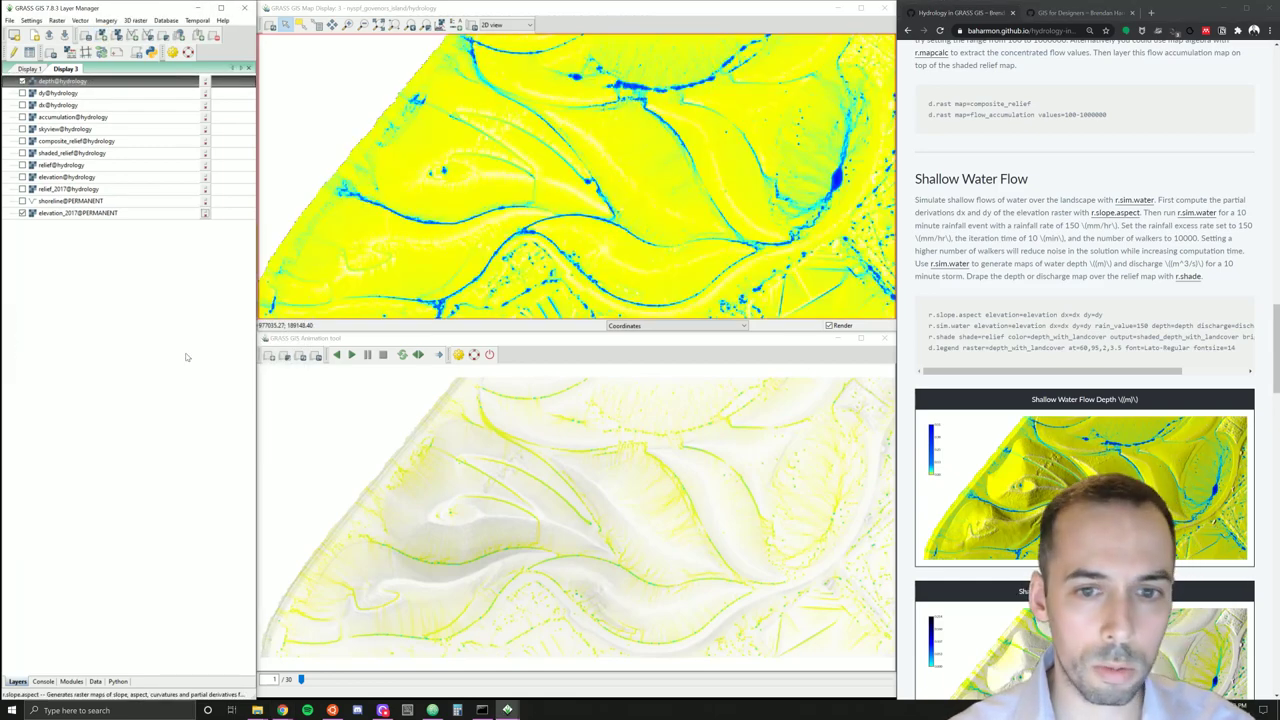
{"action": "left_click", "coordinate": [104, 34]}
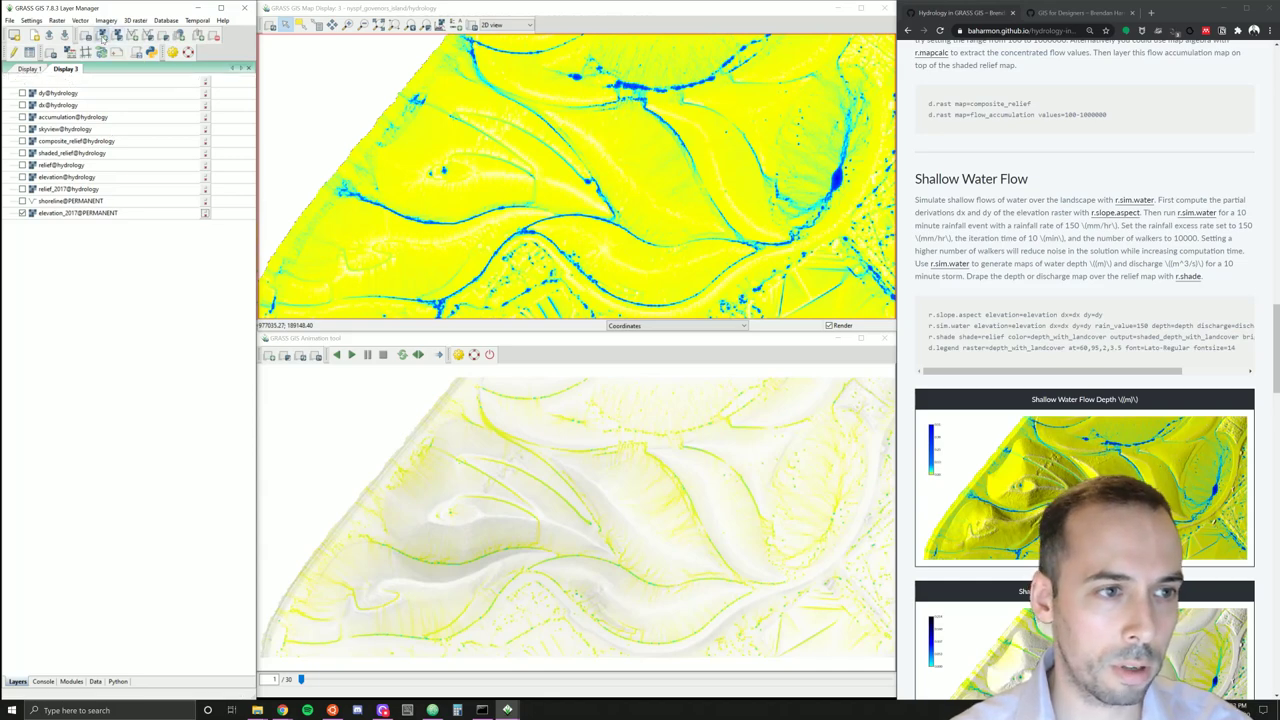
{"action": "type", "text": "di"}
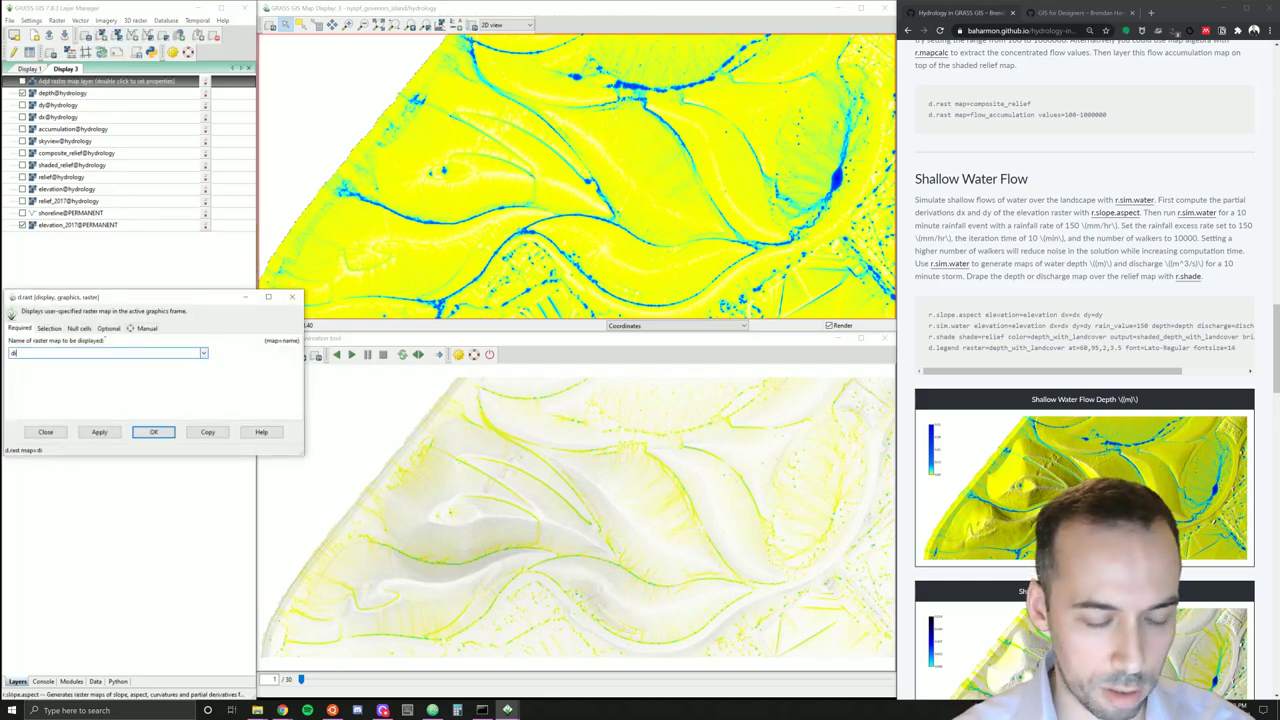
{"action": "type", "text": "scharge"}
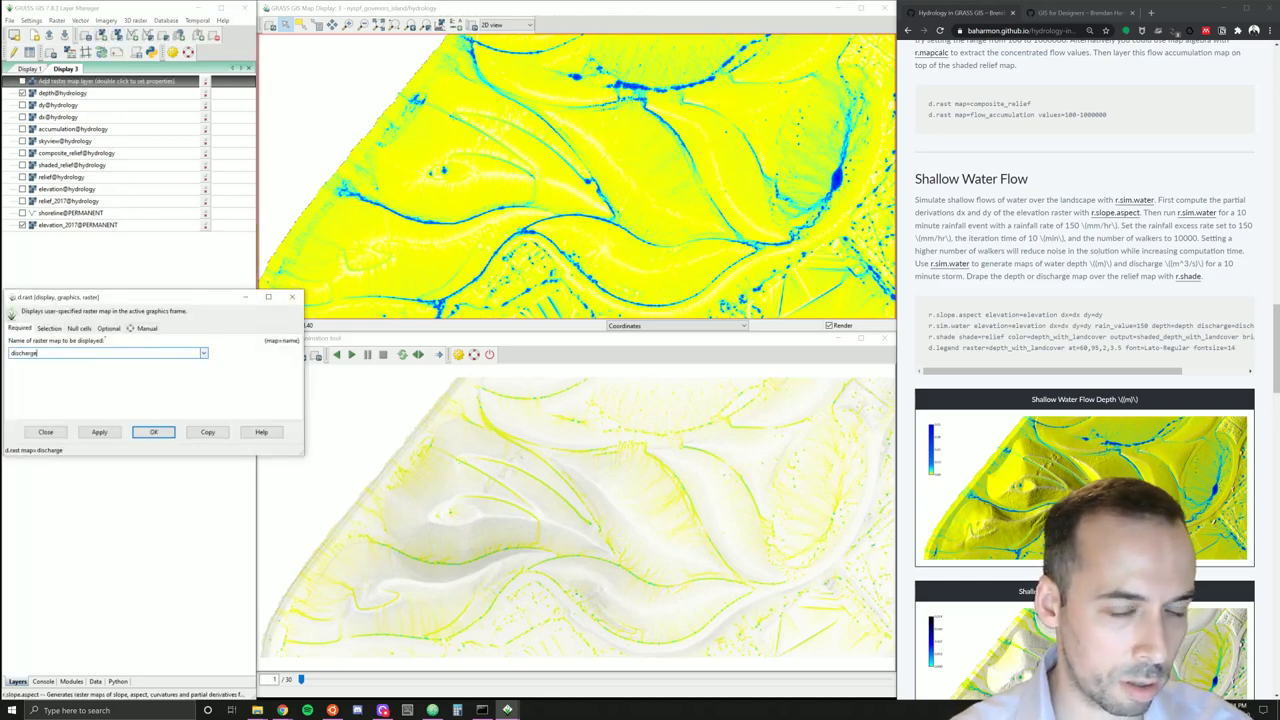
{"action": "key", "text": "Return"}
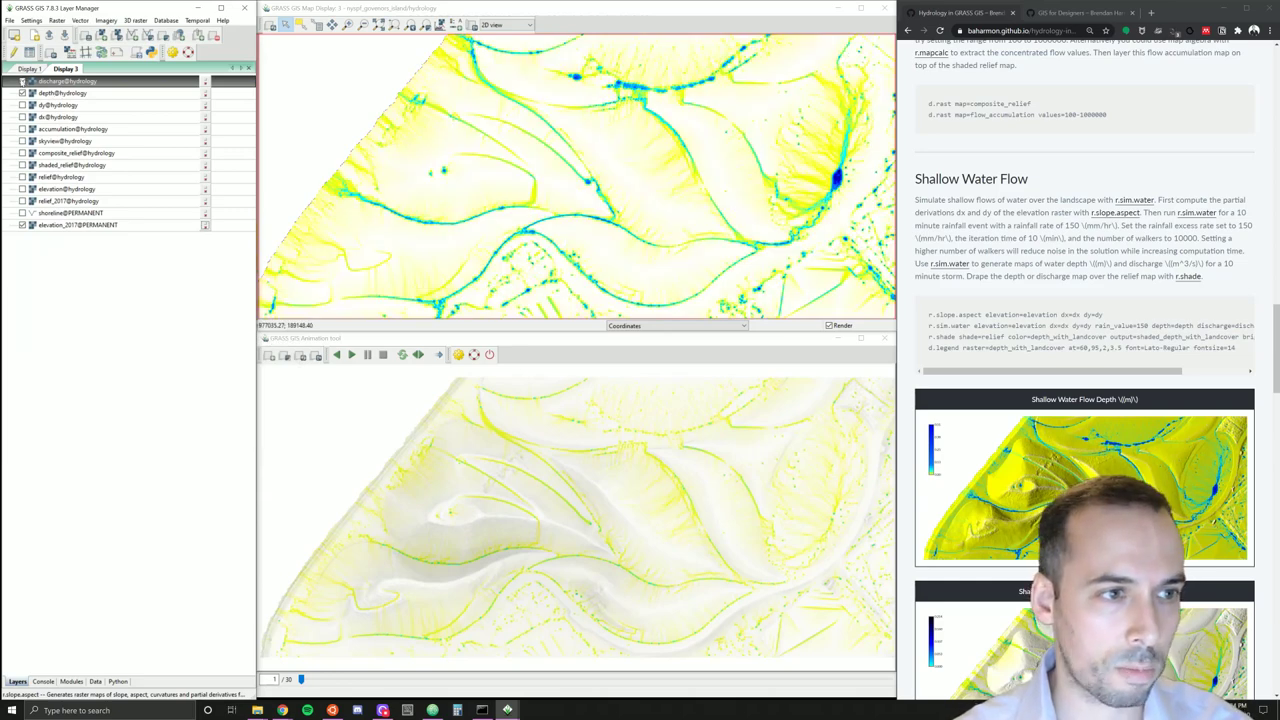
{"action": "left_click", "coordinate": [22, 81]}
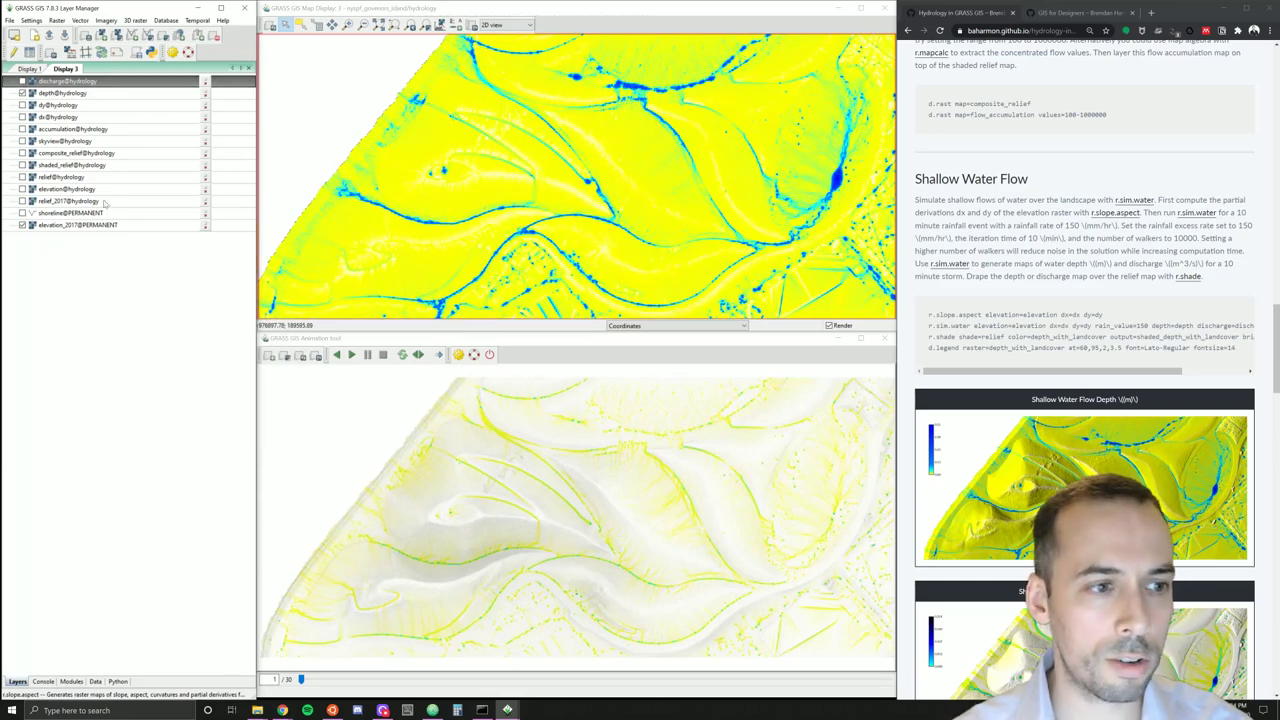
{"action": "left_click", "coordinate": [22, 225]}
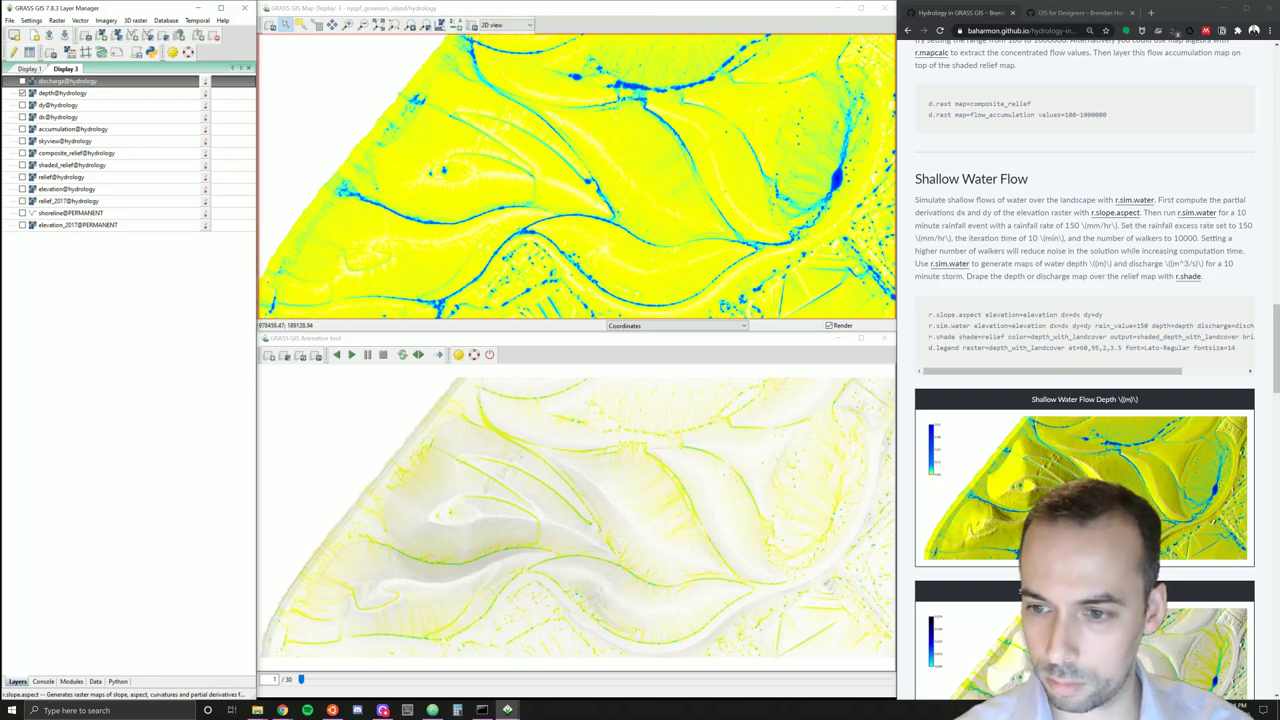
Paste the tutorial's d.legend command into the Console, change its raster to depth, and run it
{"action": "left_click_drag", "start_coordinate": [1238, 349], "coordinate": [924, 350]}
{"action": "key", "text": "ctrl+c"}
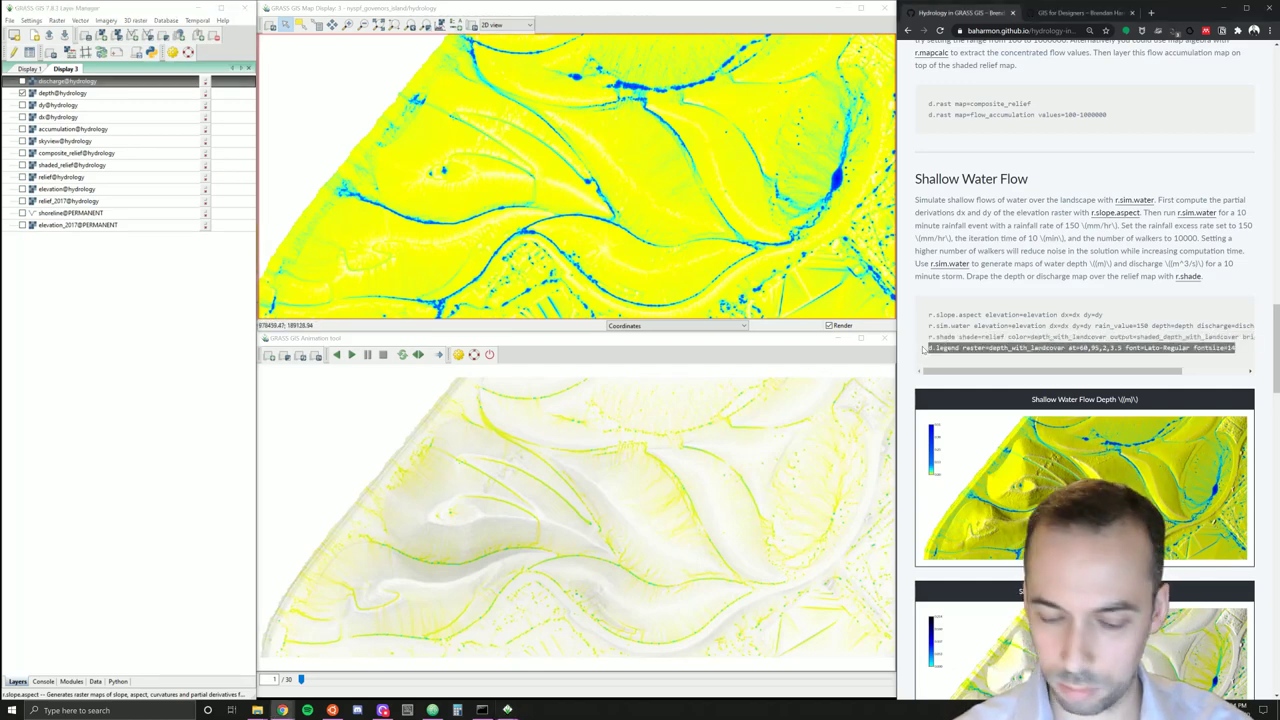
{"action": "left_click", "coordinate": [43, 684]}
{"action": "key", "text": "ctrl+v"}
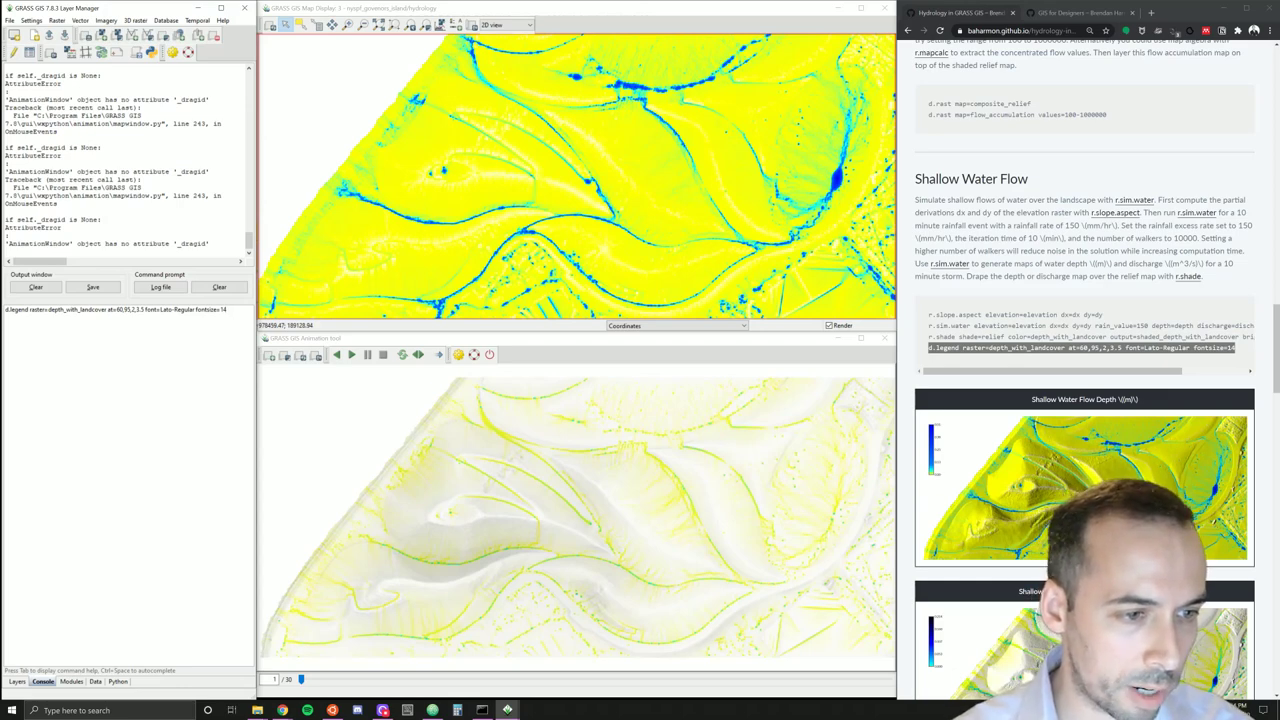
{"action": "left_click", "coordinate": [85, 309]}
{"action": "key", "text": "BackSpace"}
{"action": "key", "text": "BackSpace"}
{"action": "key", "text": "BackSpace"}
{"action": "key", "text": "BackSpace"}
{"action": "key", "text": "BackSpace"}
{"action": "key", "text": "BackSpace"}
{"action": "key", "text": "BackSpace"}
{"action": "key", "text": "BackSpace"}
{"action": "key", "text": "BackSpace"}
{"action": "key", "text": "BackSpace"}
{"action": "key", "text": "BackSpace"}
{"action": "key", "text": "BackSpace"}
{"action": "key", "text": "BackSpace"}
{"action": "key", "text": "BackSpace"}
{"action": "key", "text": "BackSpace"}
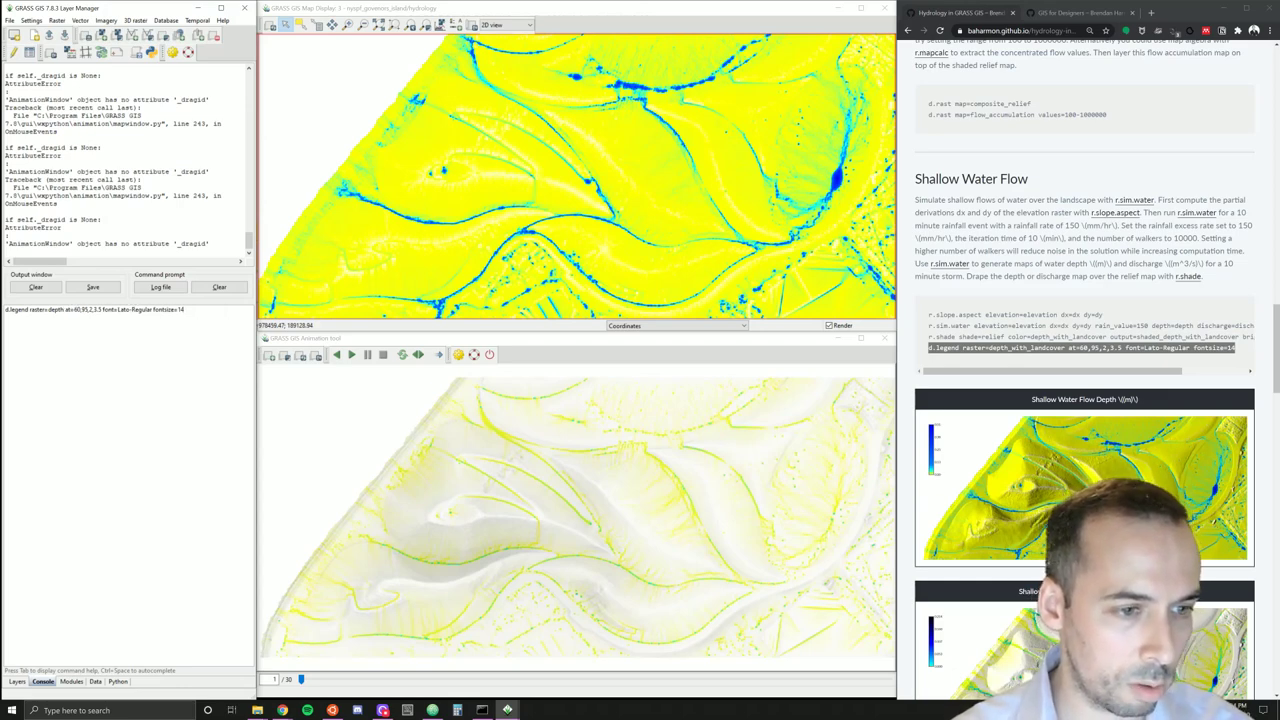
{"action": "key", "text": "Return"}
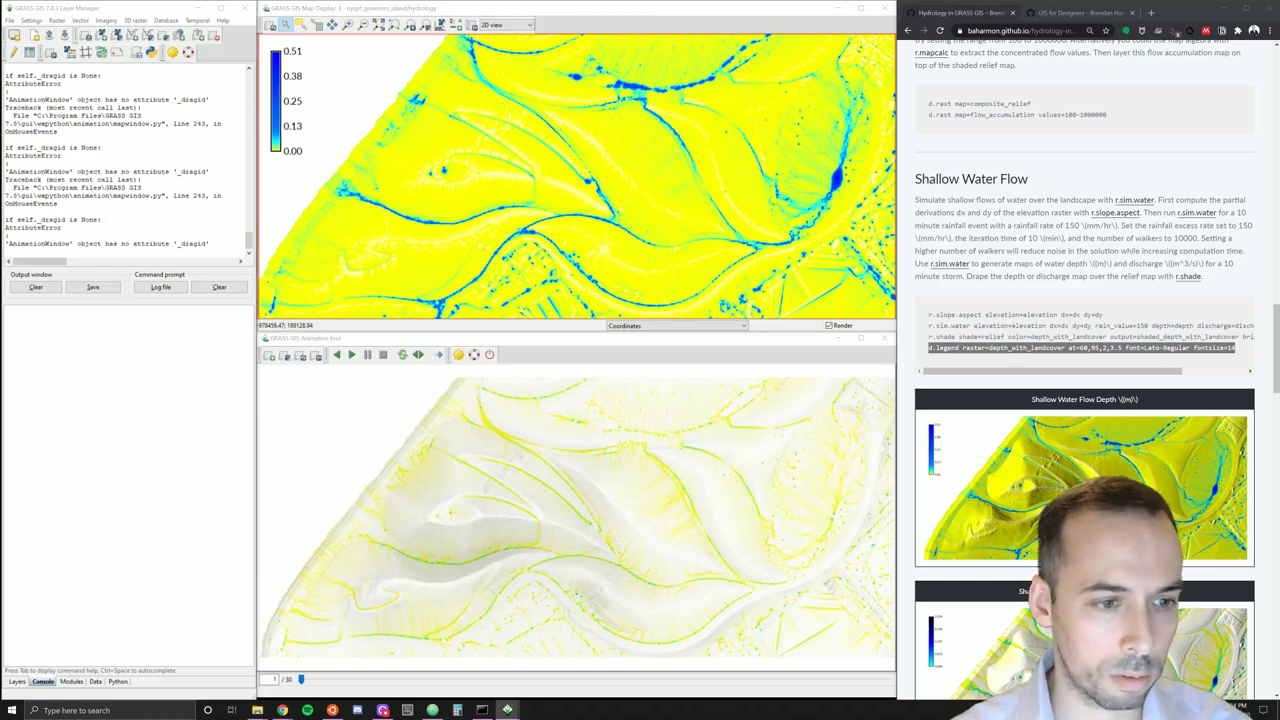
{"action": "left_click", "coordinate": [17, 681]}
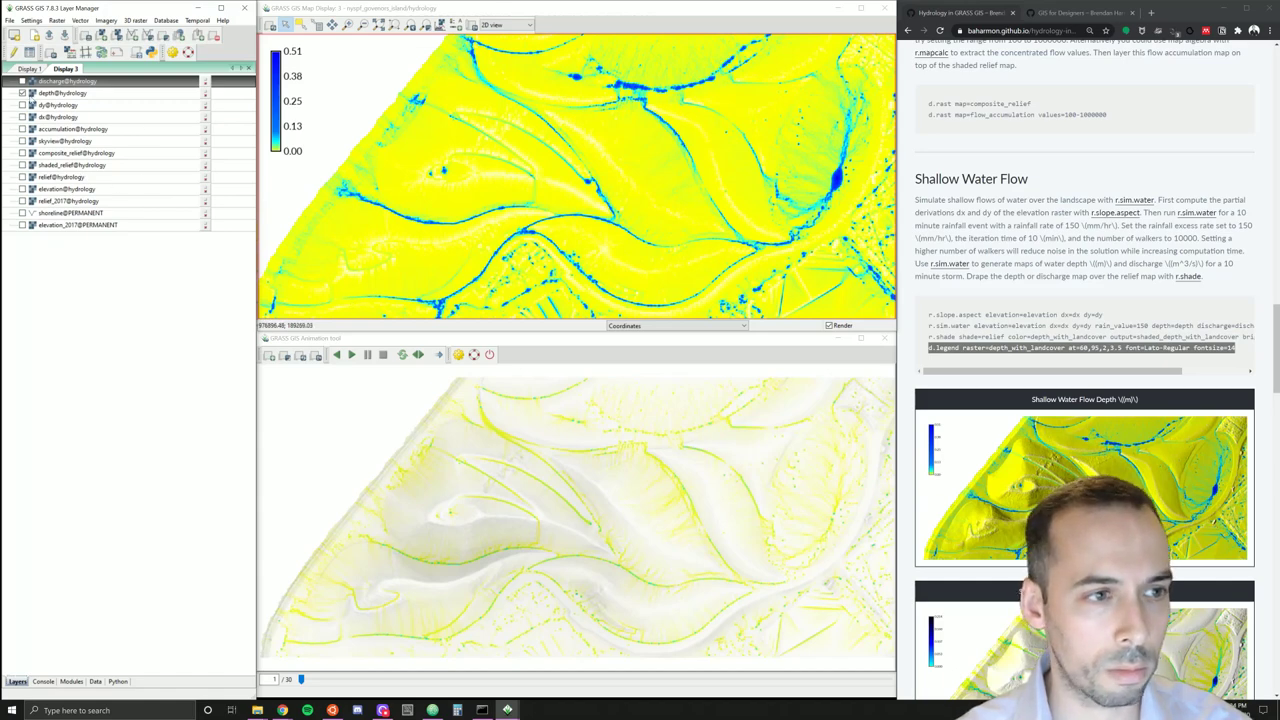
Show discharge instead of depth and set the legend's raster map to discharge
{"action": "left_click", "coordinate": [22, 92]}
{"action": "left_click", "coordinate": [22, 80]}
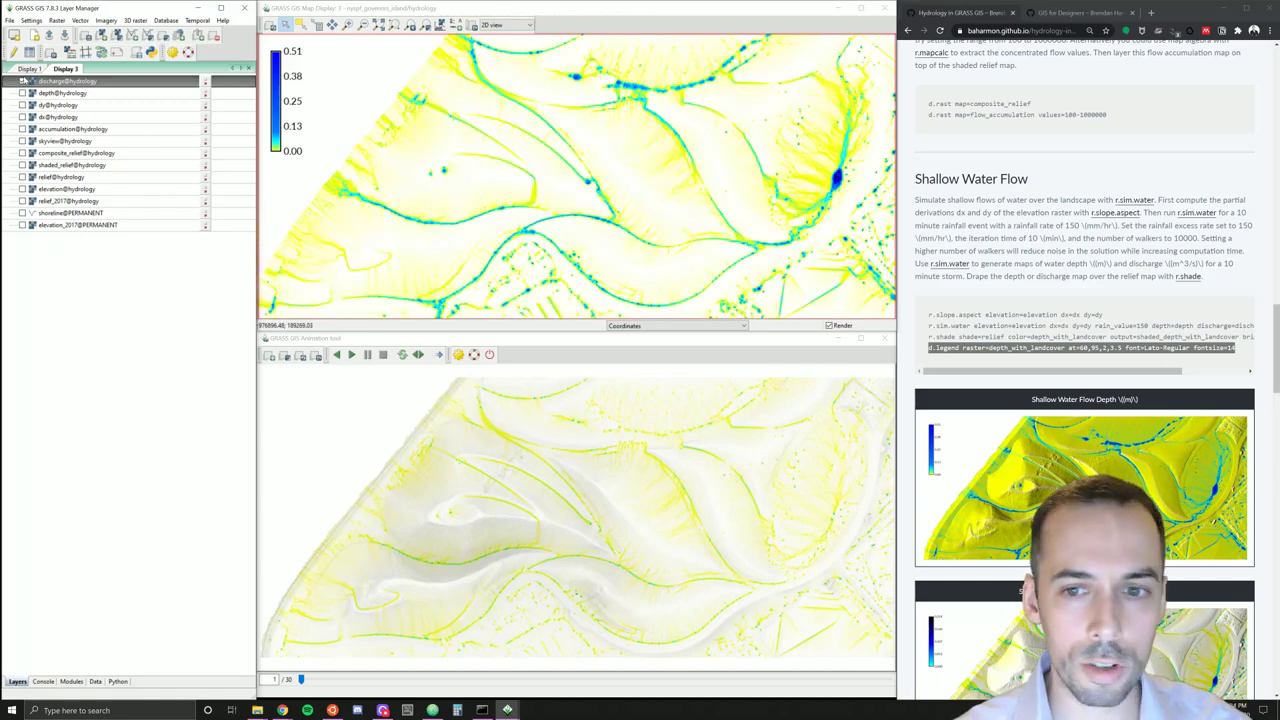
{"action": "double_click", "coordinate": [277, 90]}
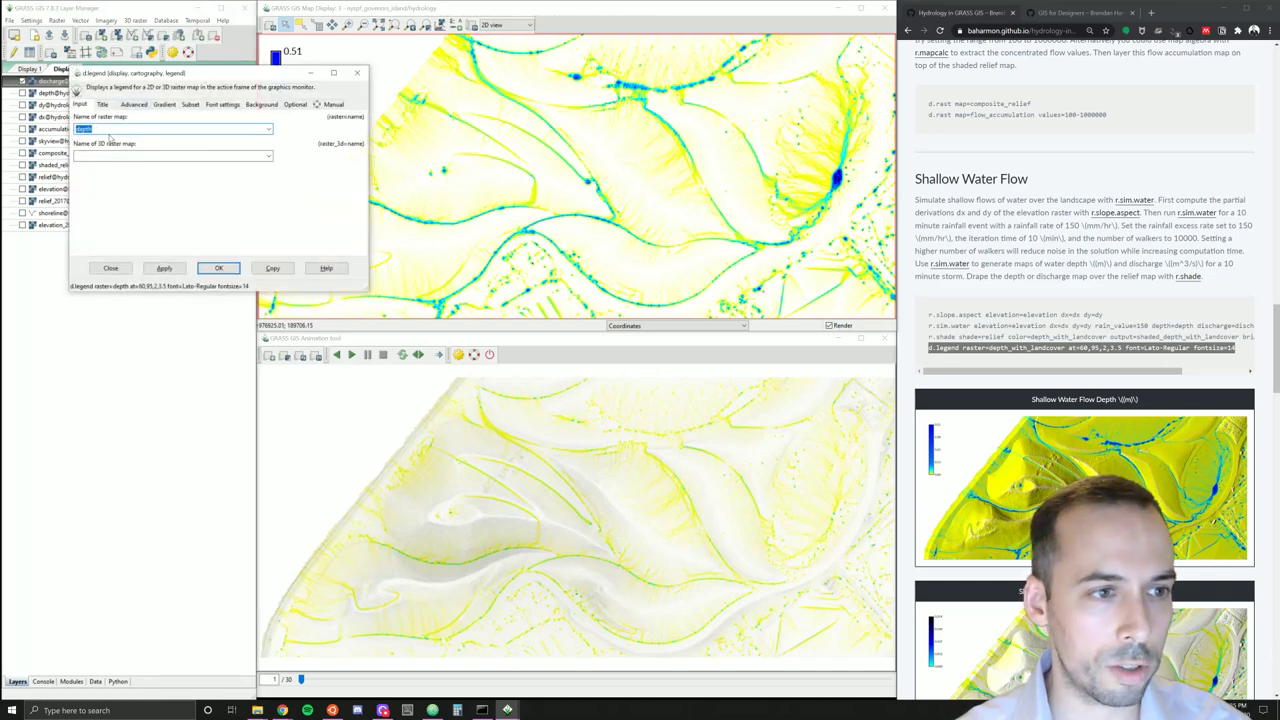
{"action": "type", "text": "discharge"}
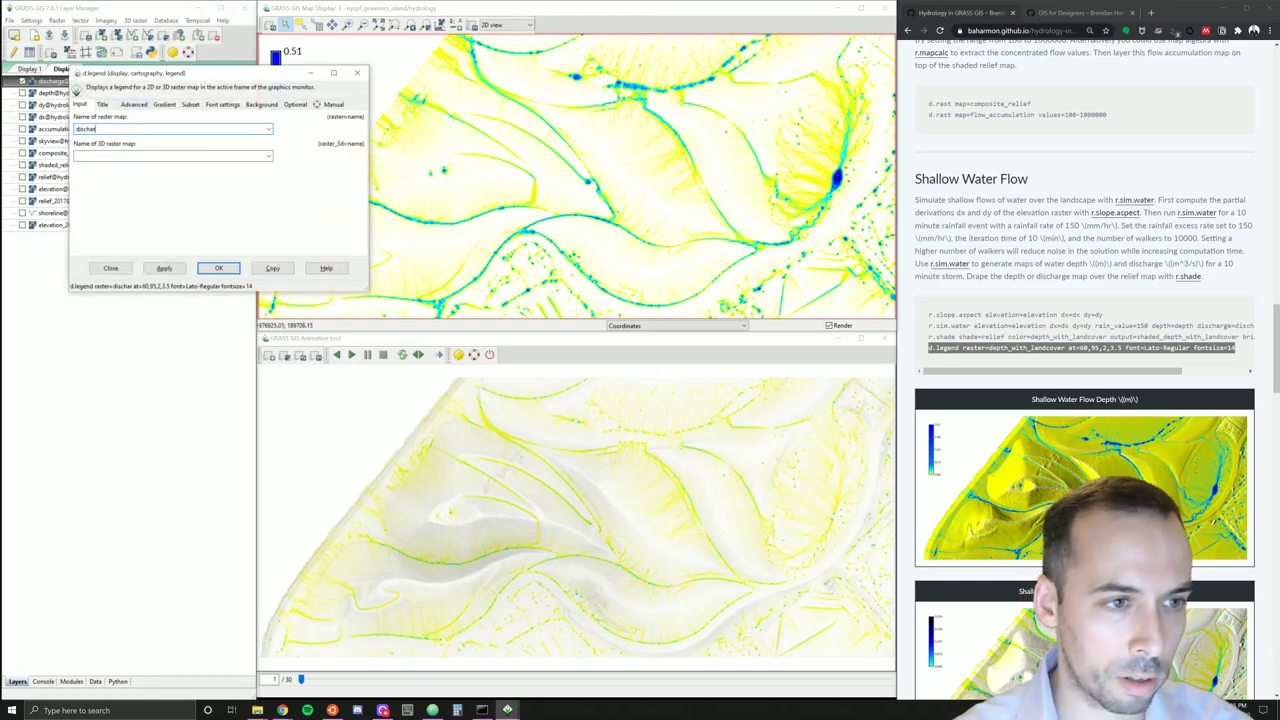
{"action": "left_click", "coordinate": [218, 268]}
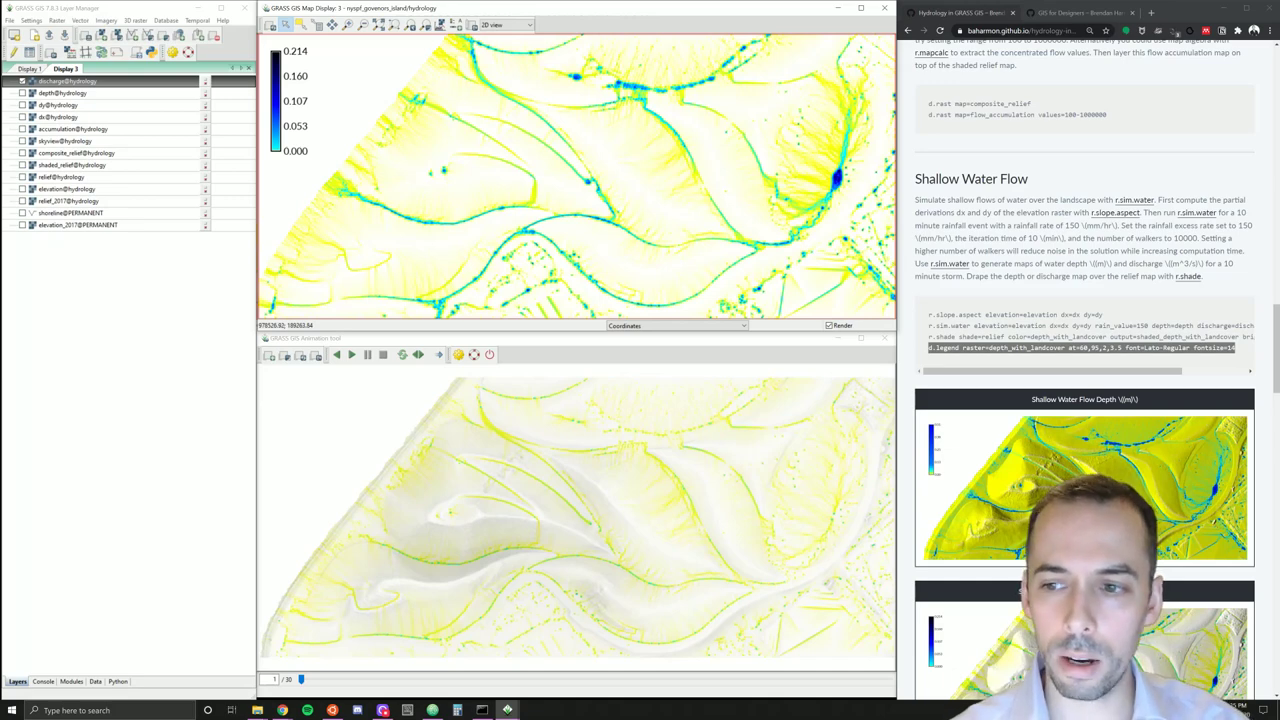
Scroll the tutorial to the landcover section and bring up the Modules catalogue
{"action": "scroll", "coordinate": [1085, 370], "scroll_direction": "down", "scroll_amount": 5}
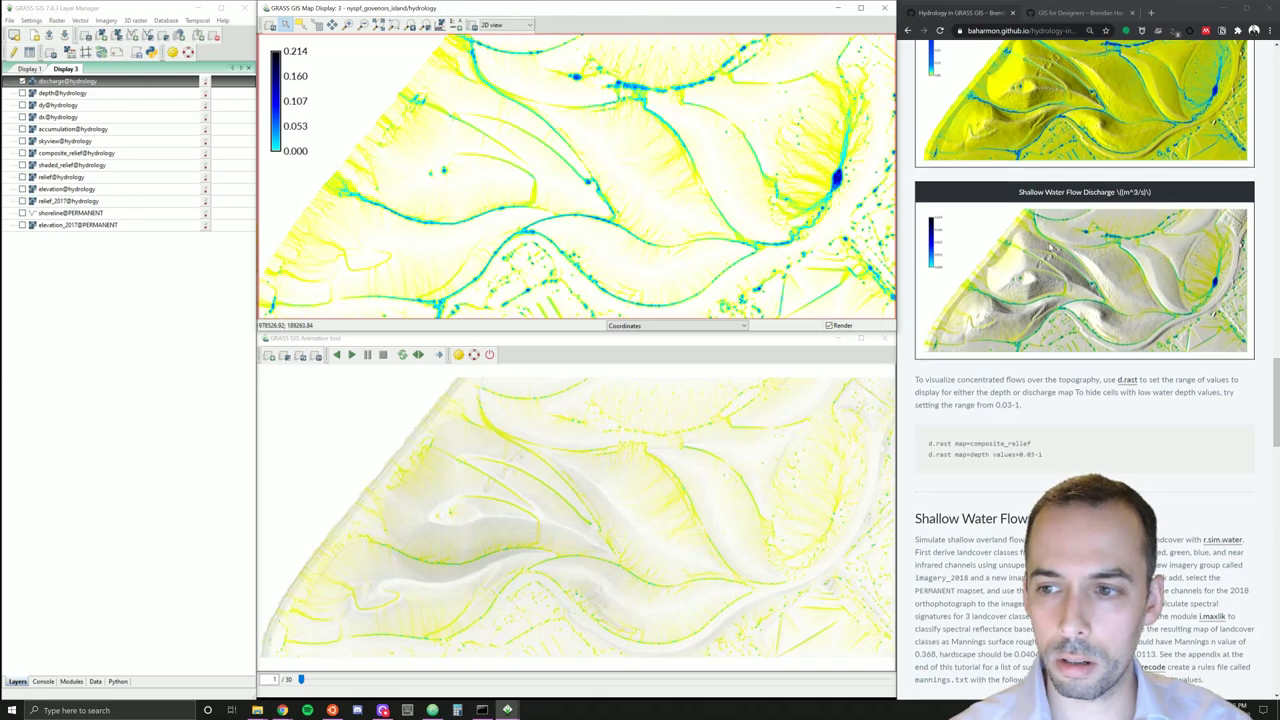
{"action": "scroll", "coordinate": [1050, 248], "scroll_direction": "up", "scroll_amount": 2}
{"action": "scroll", "coordinate": [1050, 246], "scroll_direction": "down", "scroll_amount": 5}
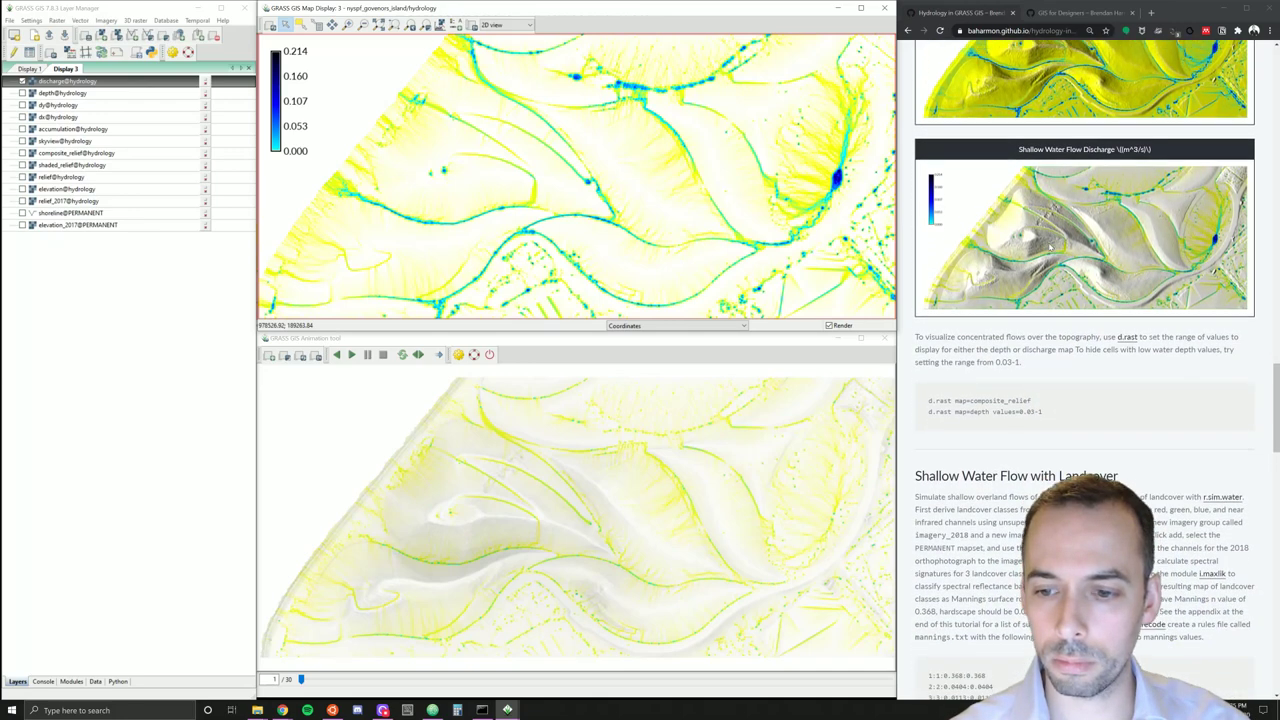
{"action": "scroll", "coordinate": [1050, 248], "scroll_direction": "down", "scroll_amount": 2}
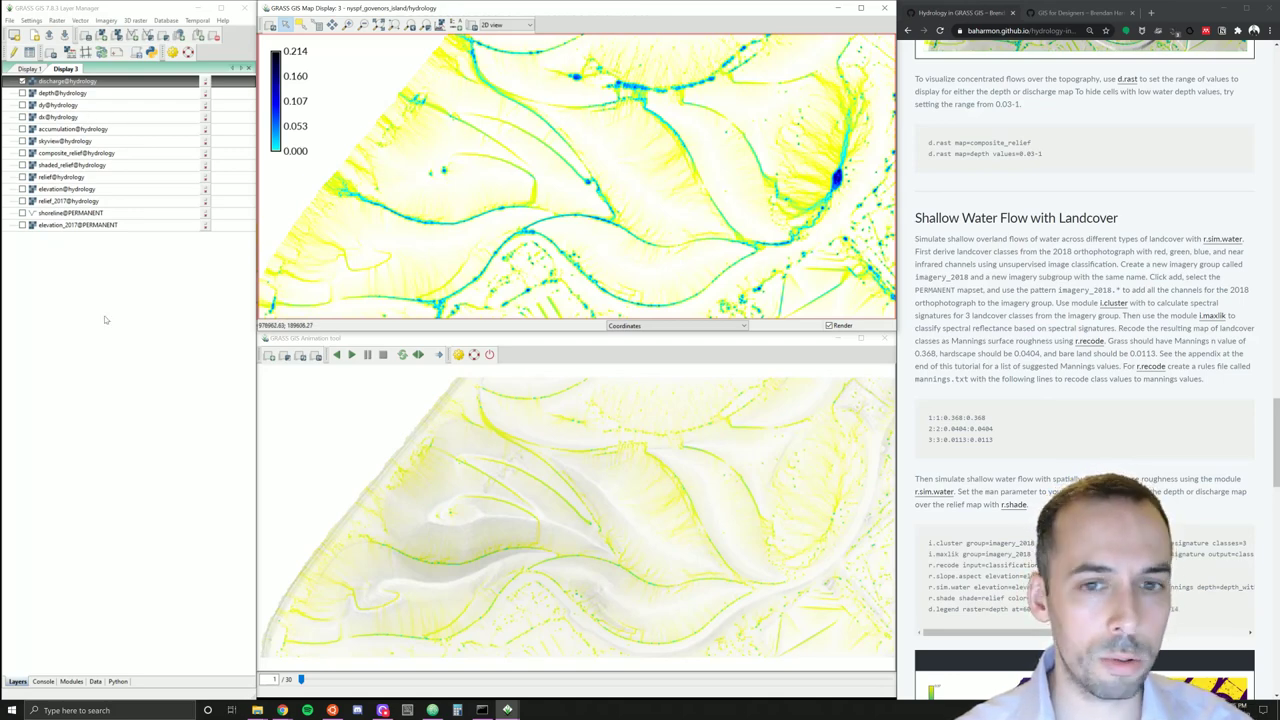
{"action": "left_click", "coordinate": [74, 683]}
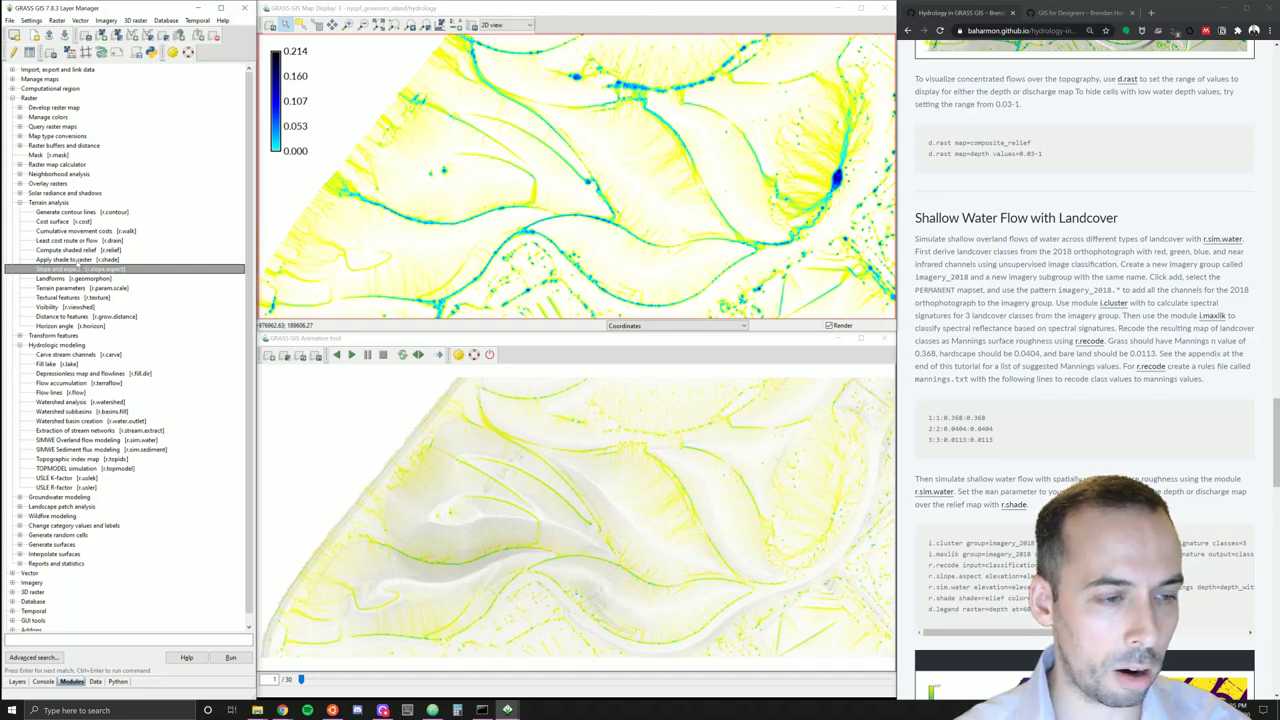
In r.shade, choose depth as the shade map and relief_2017 as the colour raster
{"action": "left_click", "coordinate": [79, 262]}
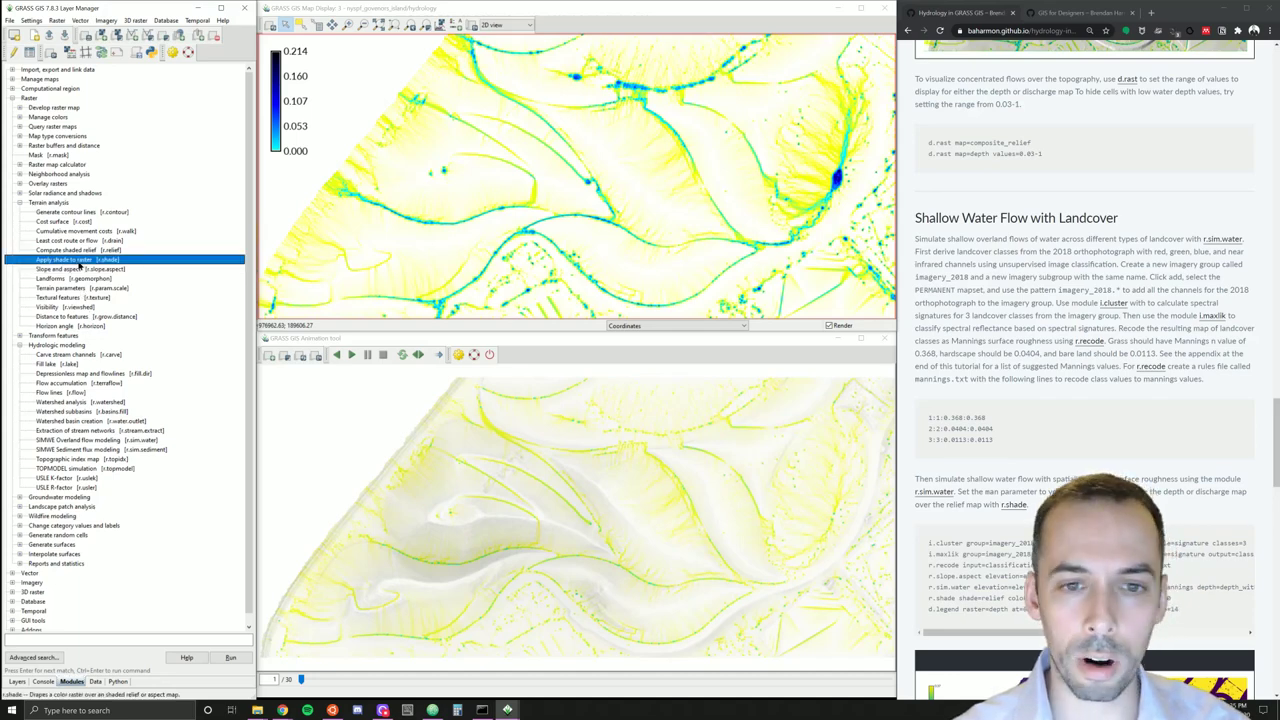
{"action": "double_click", "coordinate": [79, 263]}
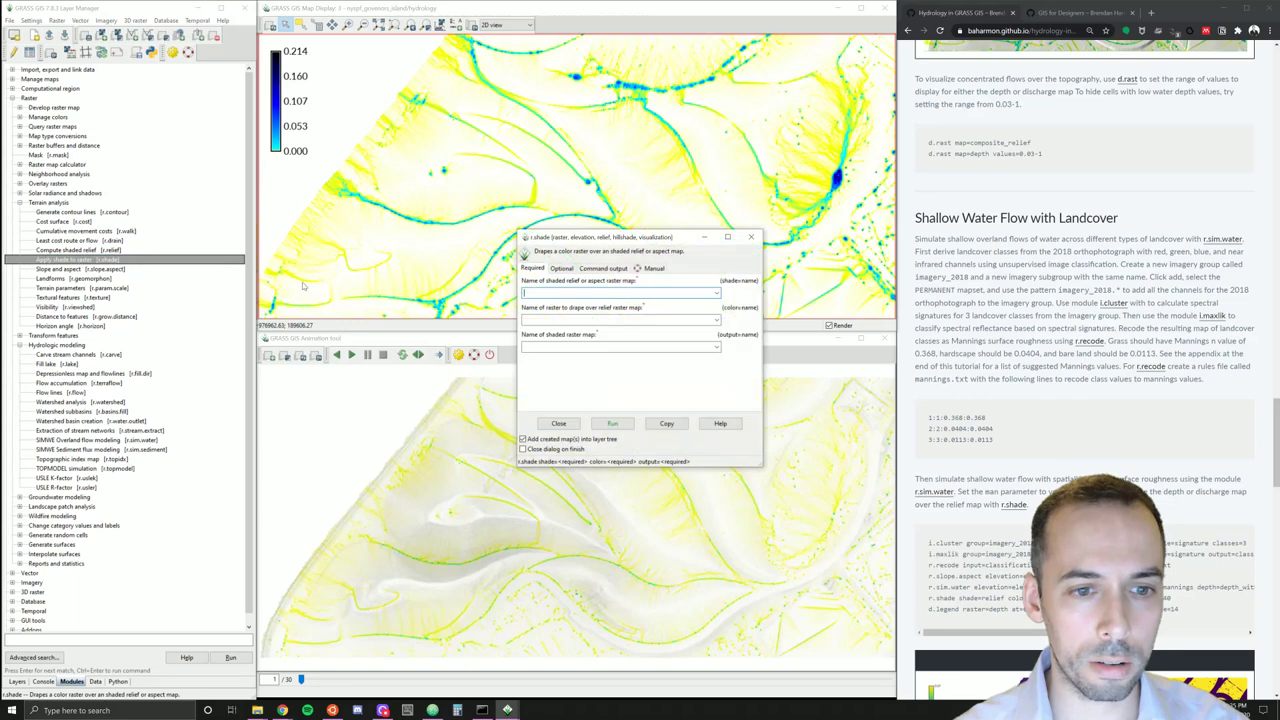
{"action": "left_click", "coordinate": [716, 293]}
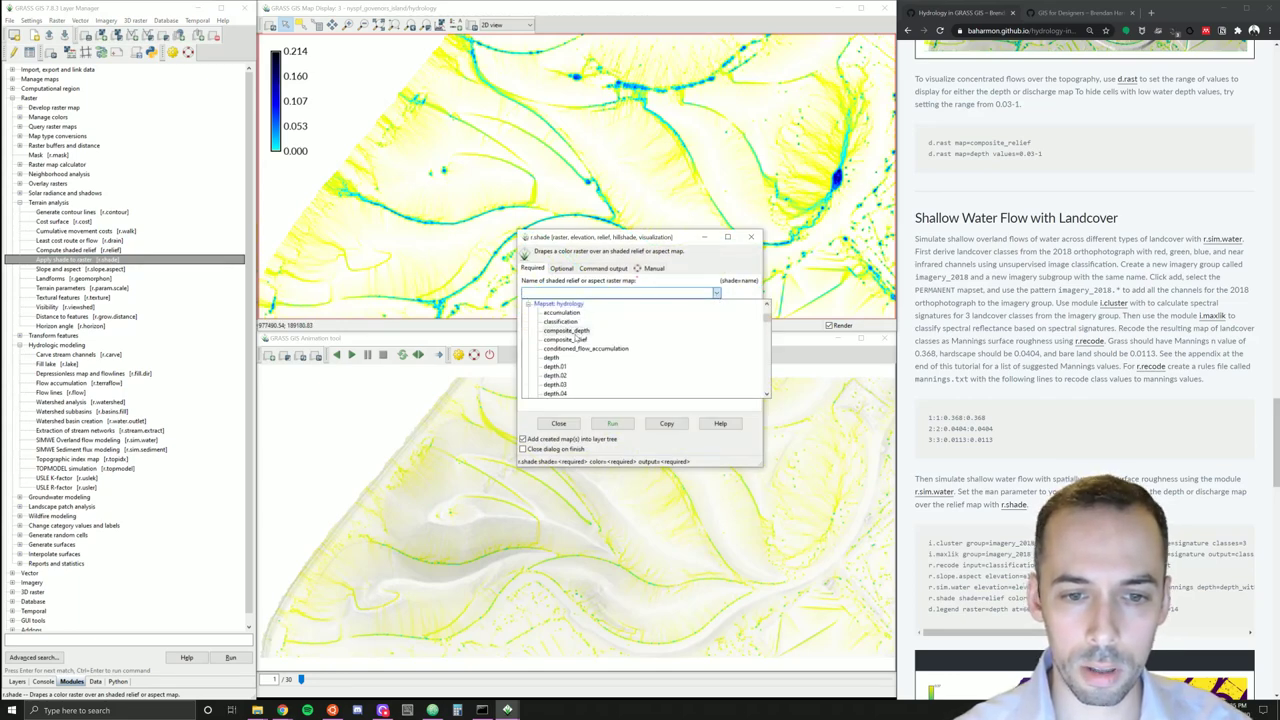
{"action": "left_click", "coordinate": [551, 357]}
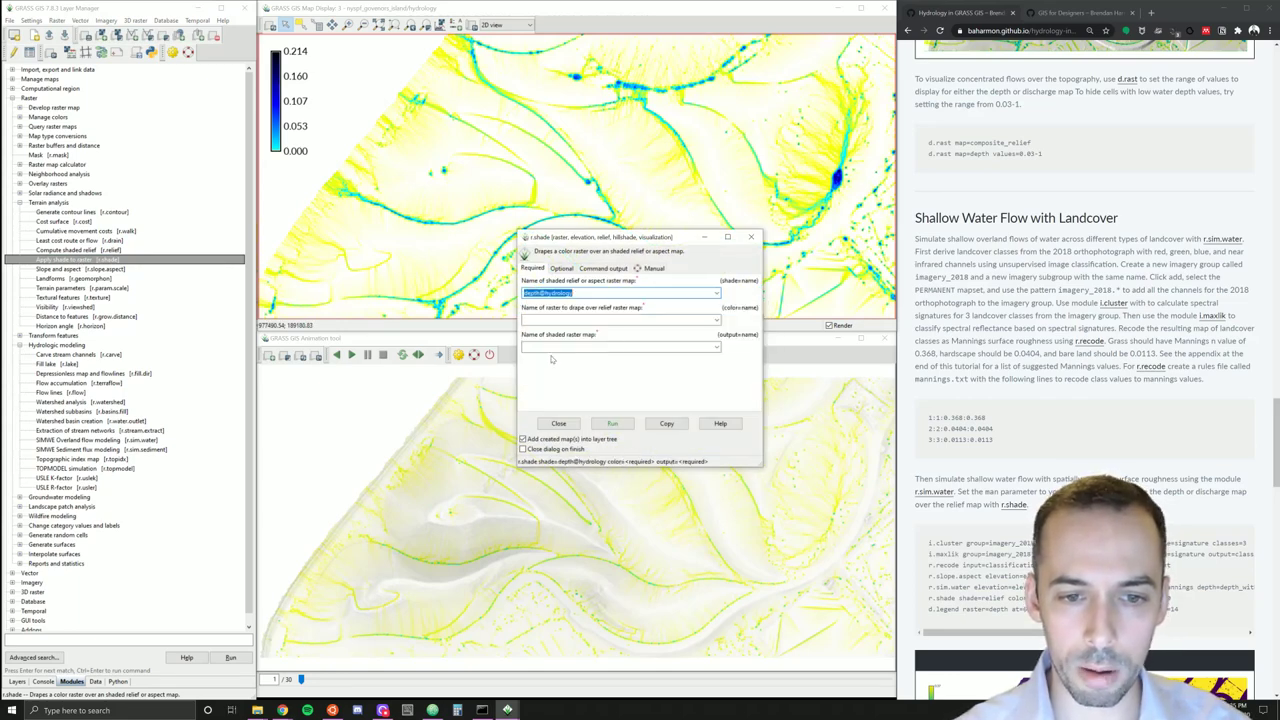
{"action": "left_click", "coordinate": [716, 320]}
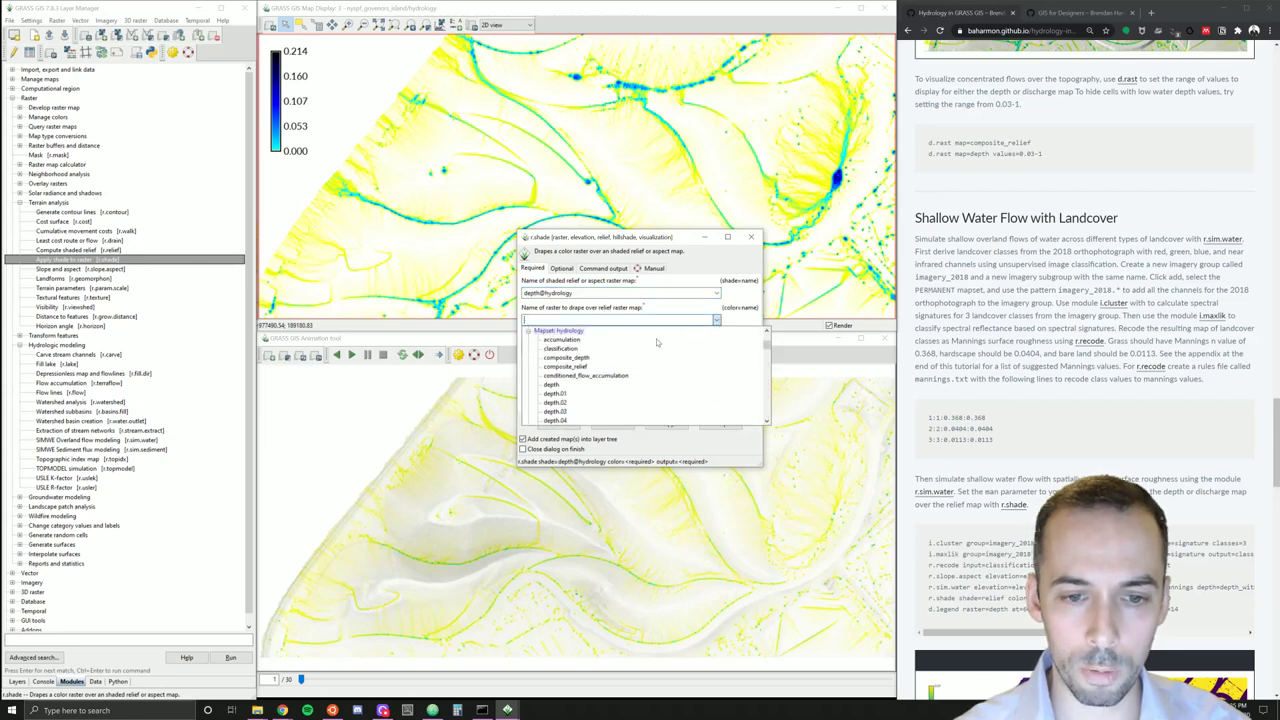
{"action": "scroll", "coordinate": [574, 374], "scroll_direction": "down", "scroll_amount": 3}
{"action": "scroll", "coordinate": [576, 377], "scroll_direction": "up", "scroll_amount": 1}
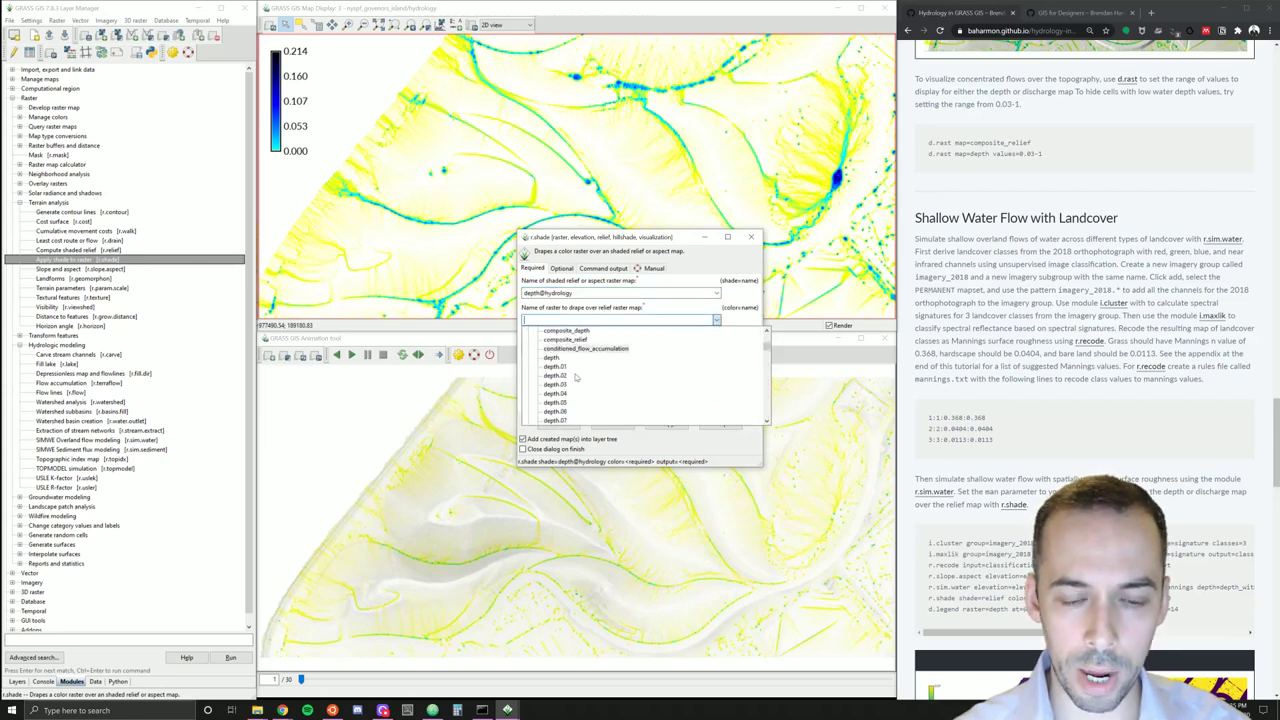
{"action": "scroll", "coordinate": [576, 377], "scroll_direction": "up", "scroll_amount": 2}
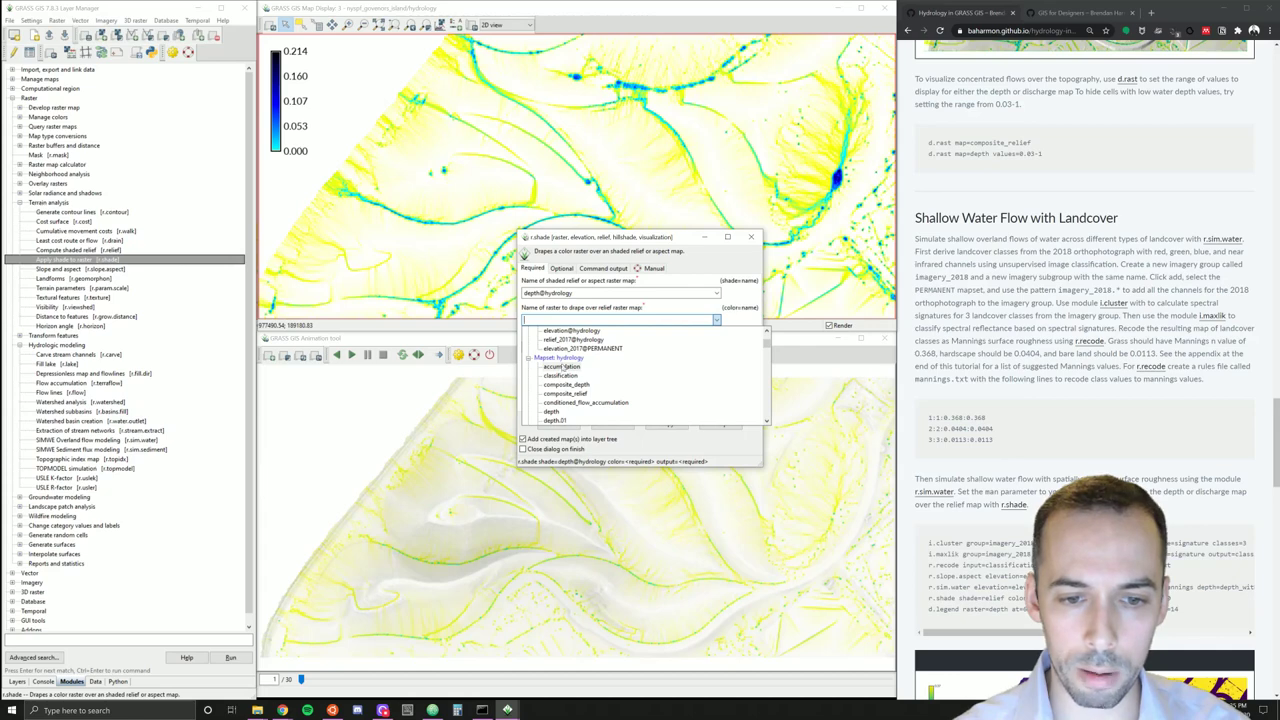
{"action": "scroll", "coordinate": [576, 368], "scroll_direction": "up", "scroll_amount": 2}
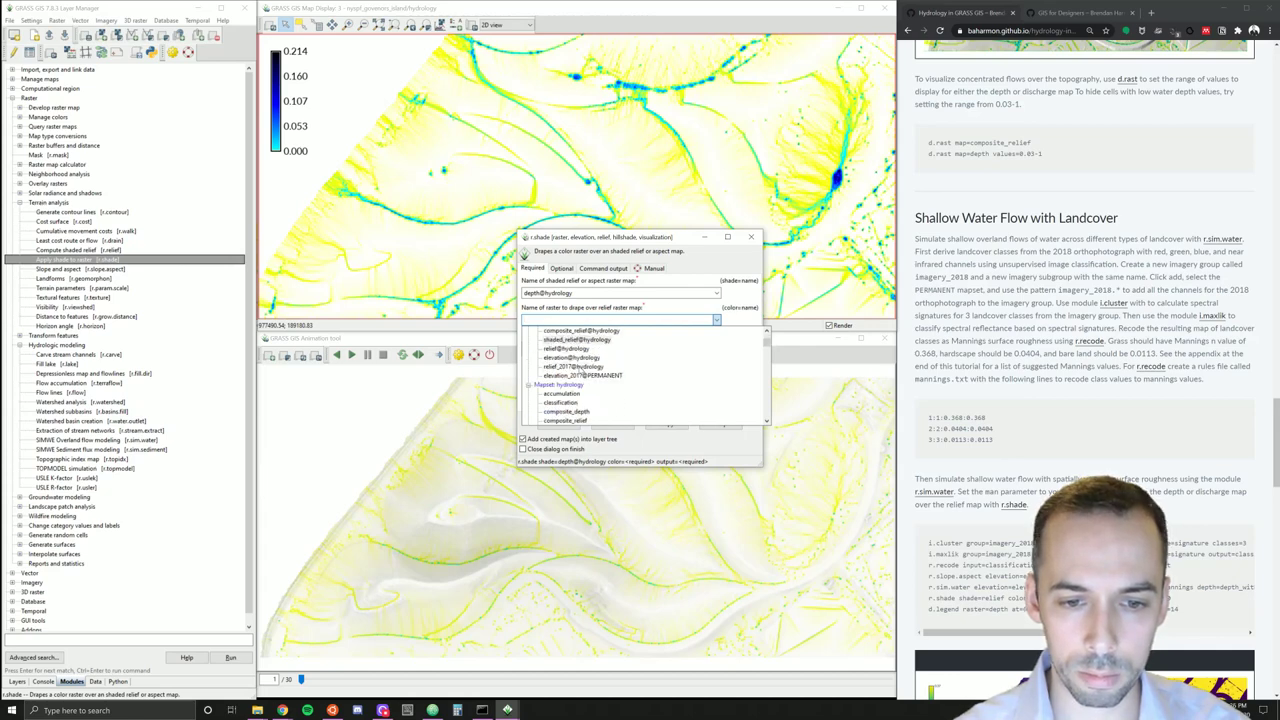
{"action": "left_click", "coordinate": [574, 366]}
Name the r.shade output shaded_depth and dismiss the dialog
{"action": "left_click", "coordinate": [600, 347]}
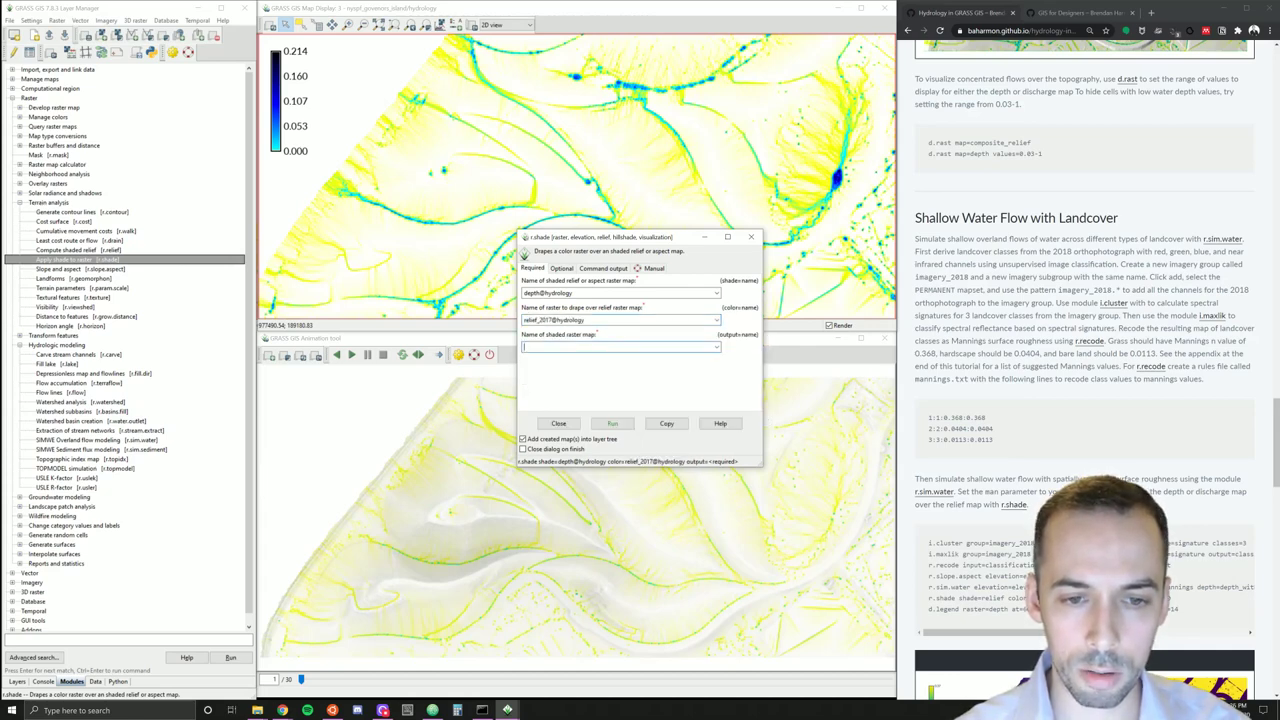
{"action": "type", "text": "sahded"}
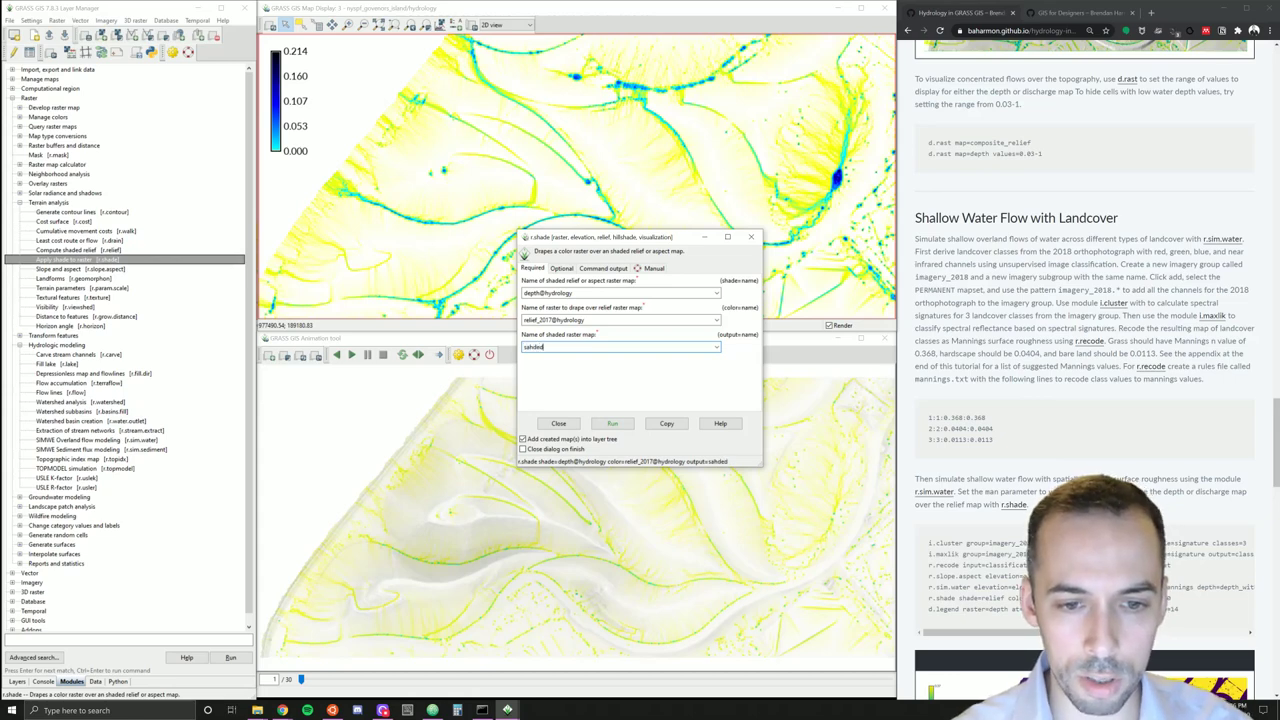
{"action": "key", "text": "BackSpace"}
{"action": "key", "text": "BackSpace"}
{"action": "type", "text": "haded_"}
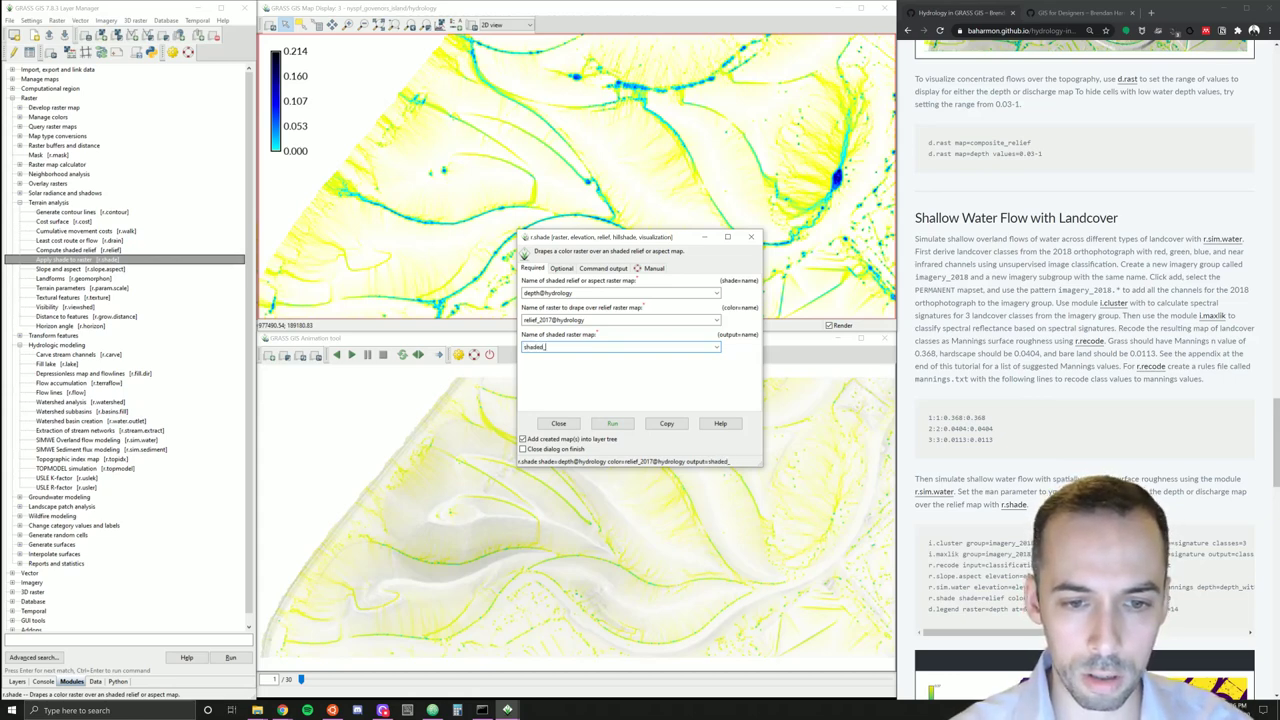
{"action": "type", "text": "depth"}
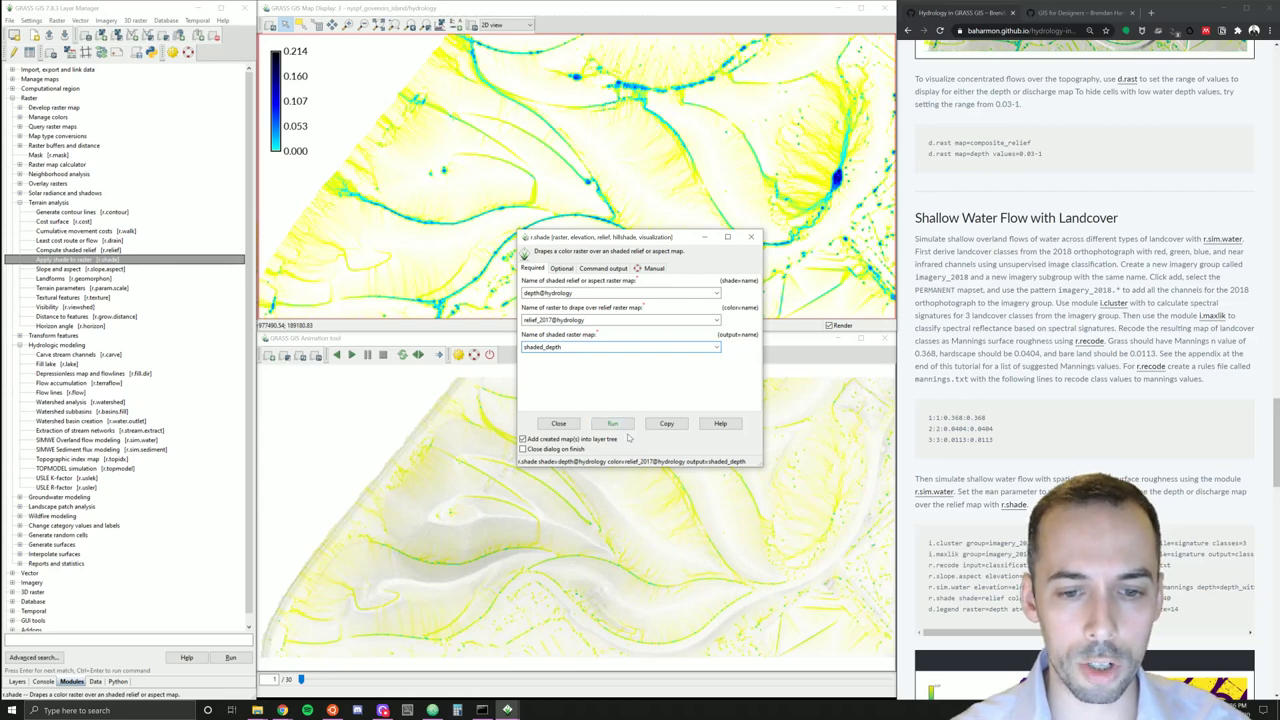
{"action": "left_click", "coordinate": [751, 237]}
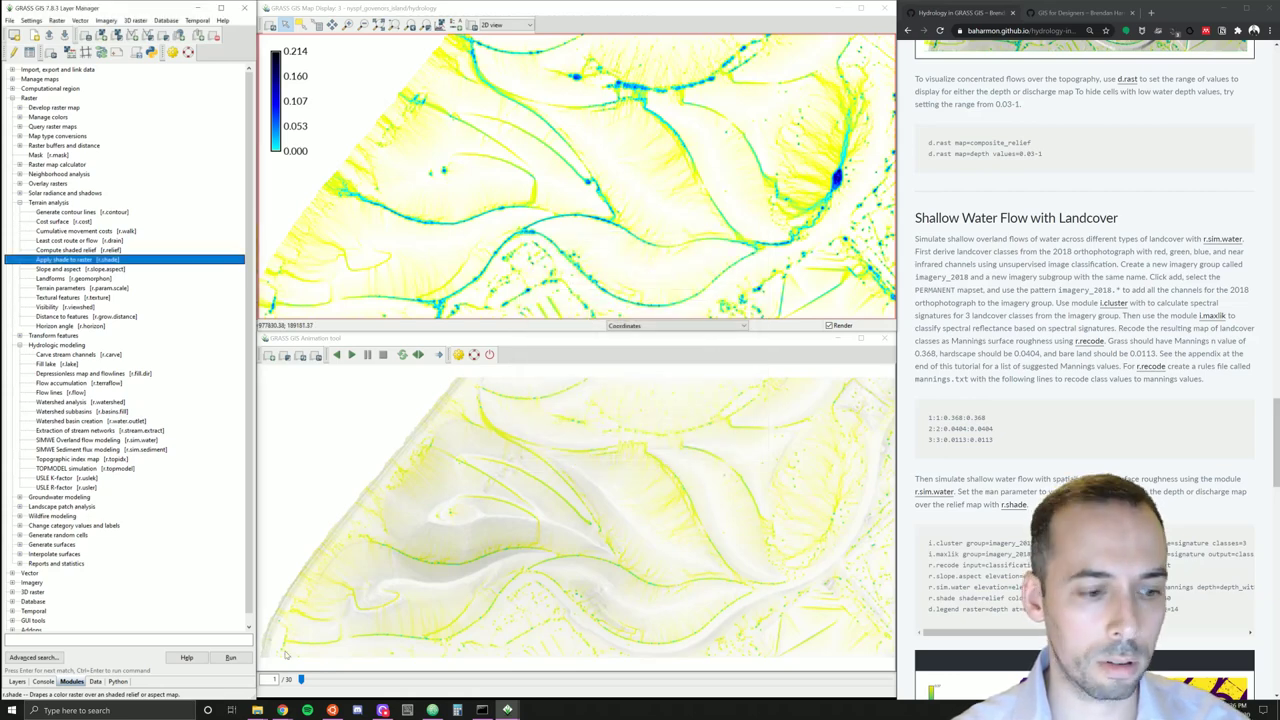
Add a shaded_depth raster layer, then change its map to shaded_discharge
{"action": "left_click", "coordinate": [17, 681]}
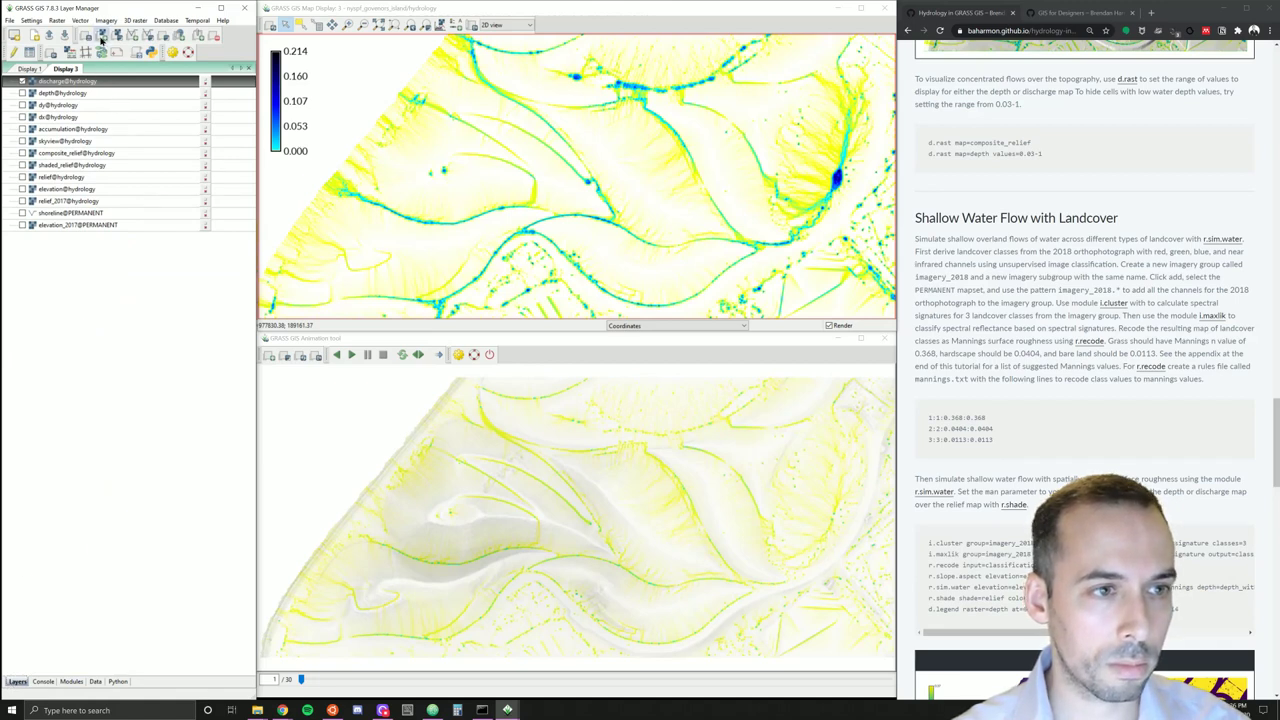
{"action": "left_click", "coordinate": [101, 36]}
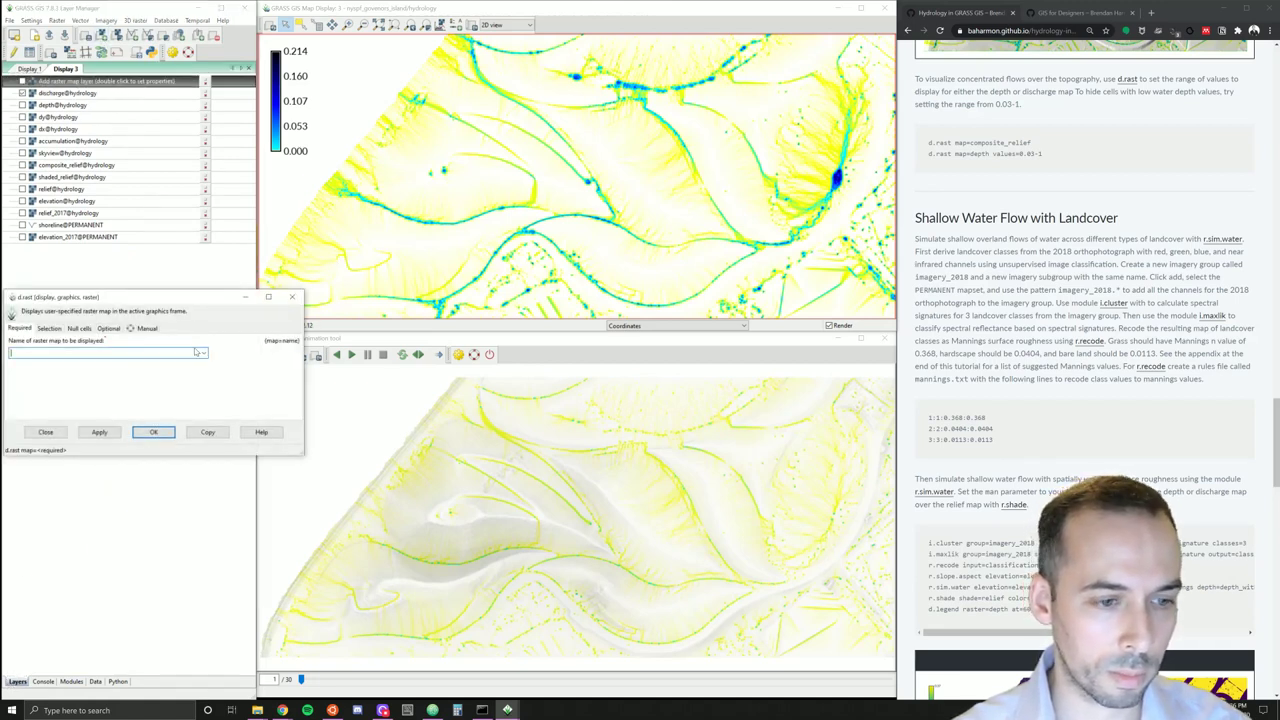
{"action": "type", "text": "shaded_depth"}
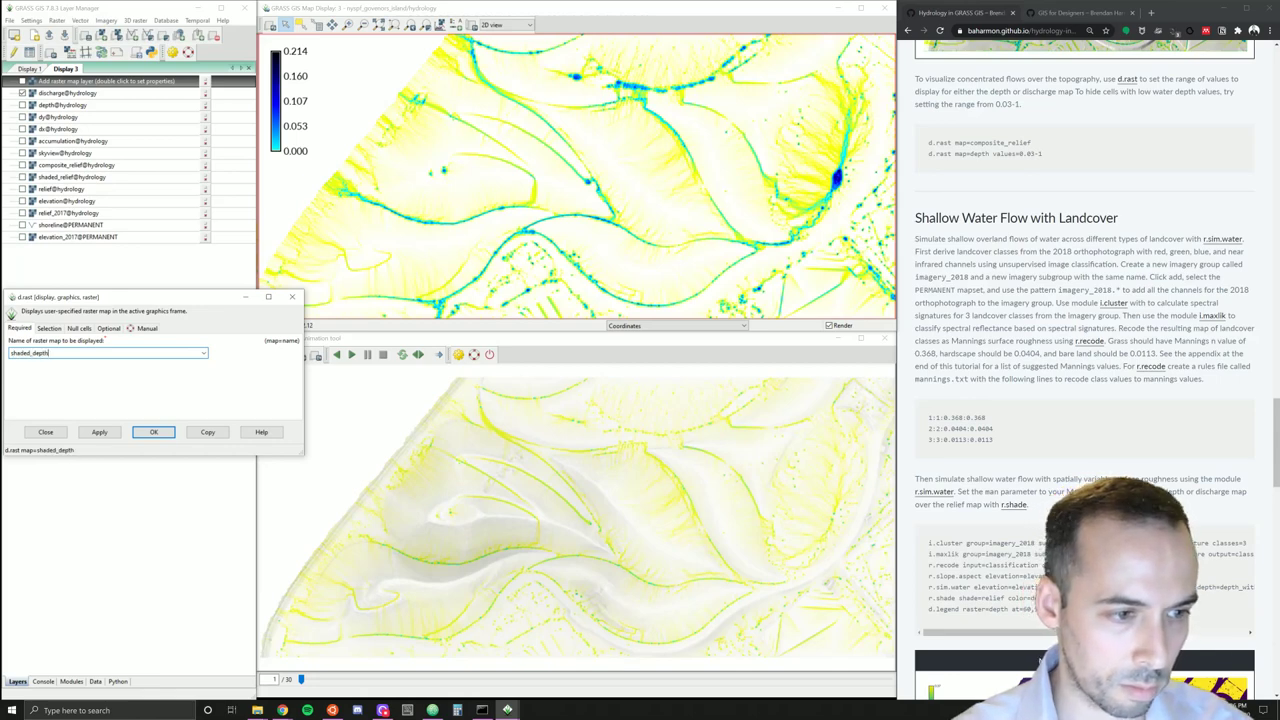
{"action": "key", "text": "Return"}
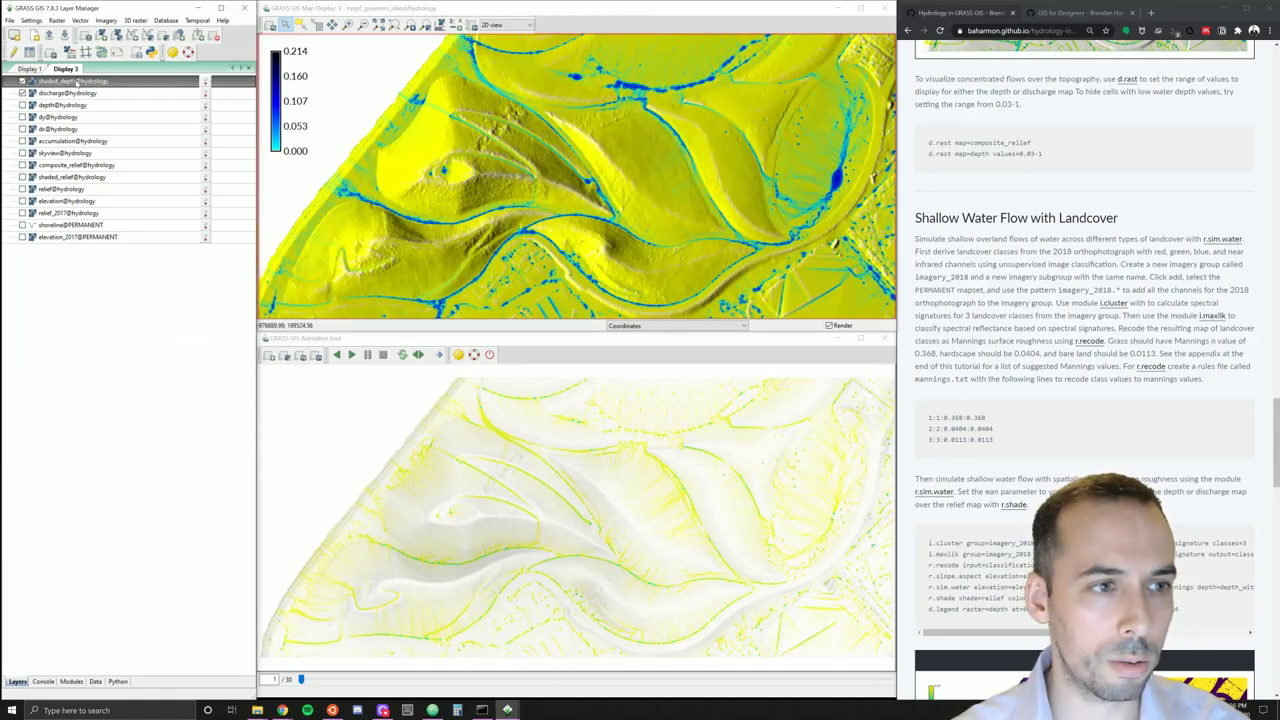
{"action": "double_click", "coordinate": [76, 83]}
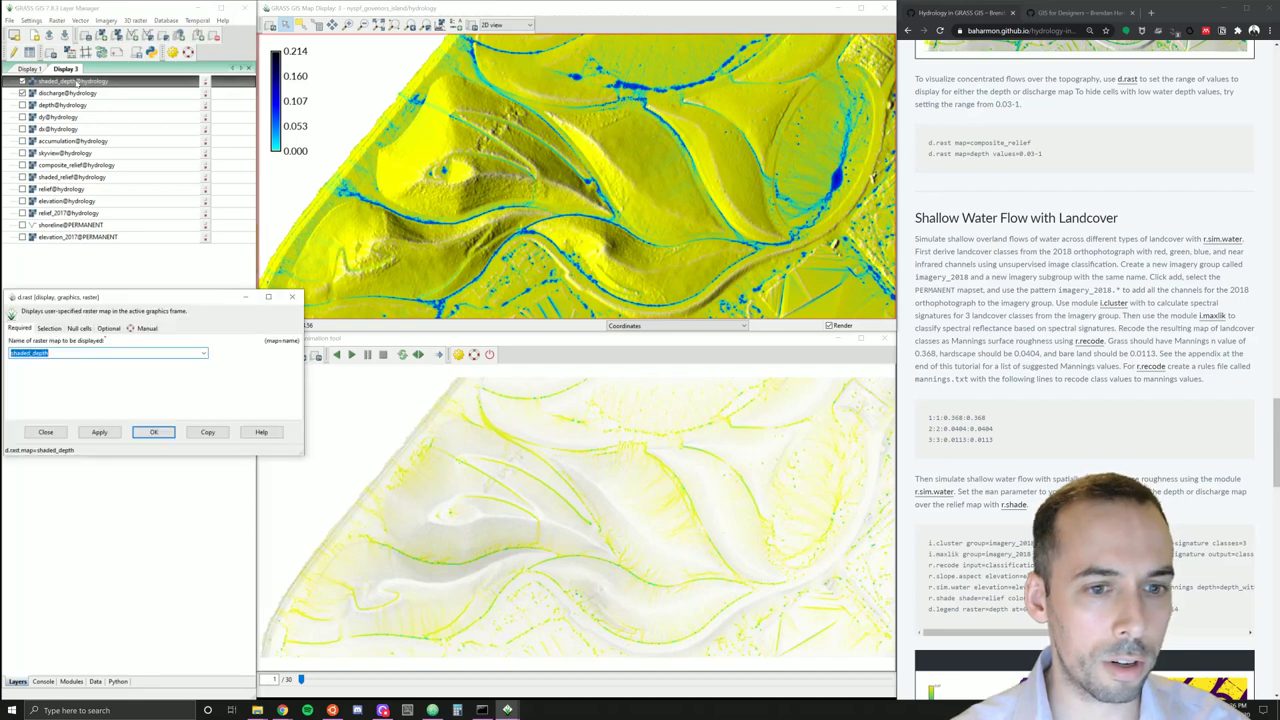
{"action": "left_click", "coordinate": [36, 353]}
{"action": "double_click", "coordinate": [40, 353]}
{"action": "type", "text": "discharge"}
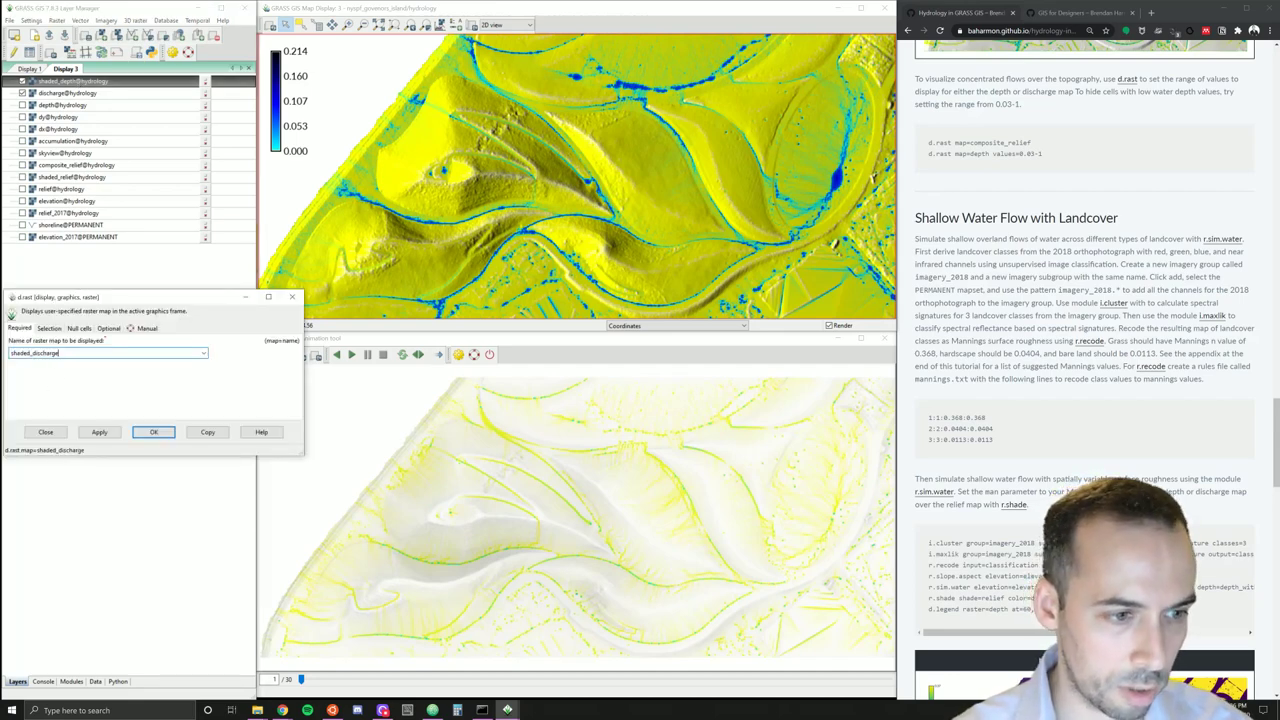
{"action": "key", "text": "Return"}
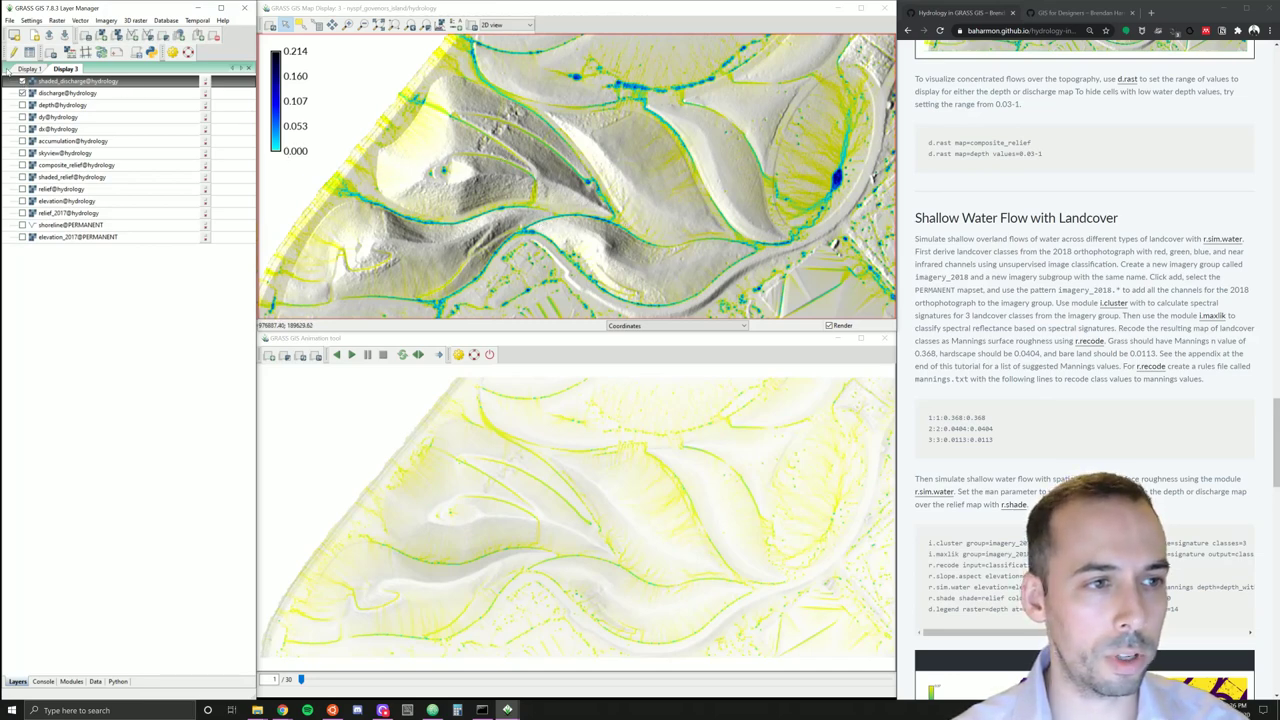
Toggle the shaded_discharge and discharge layers off, leaving the map display blank
{"action": "left_click", "coordinate": [22, 81]}
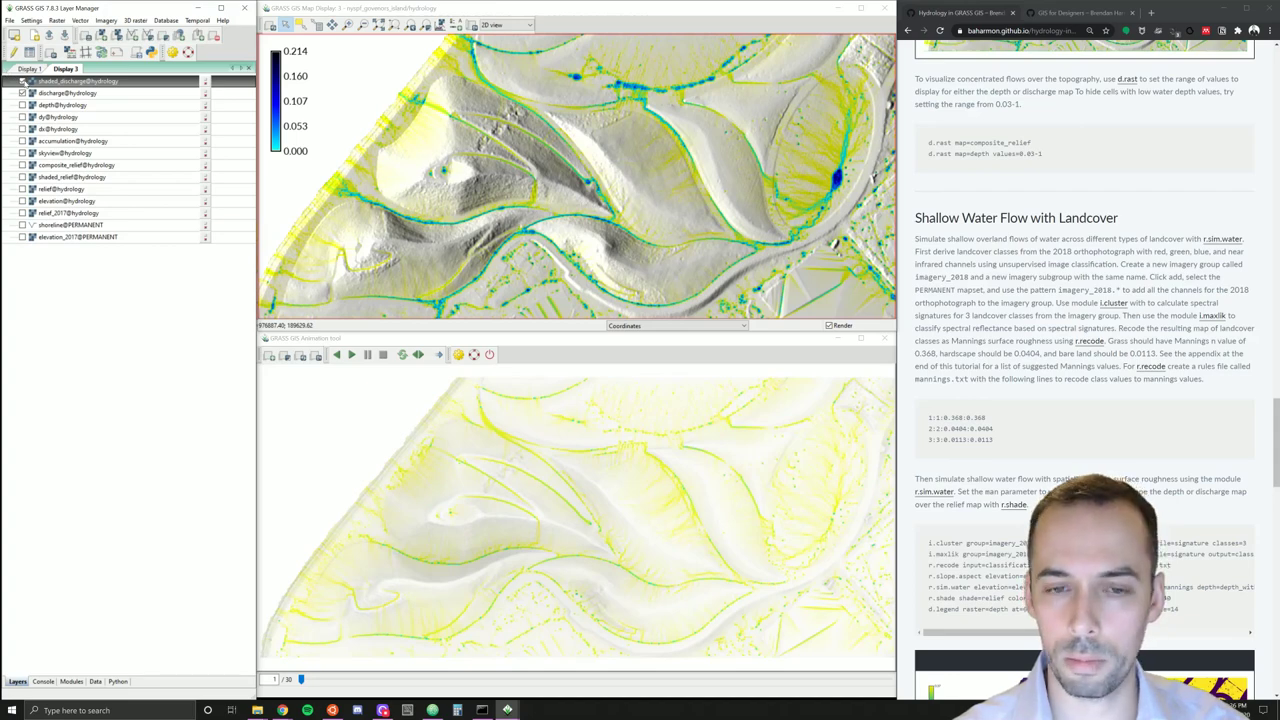
{"action": "left_click", "coordinate": [22, 81]}
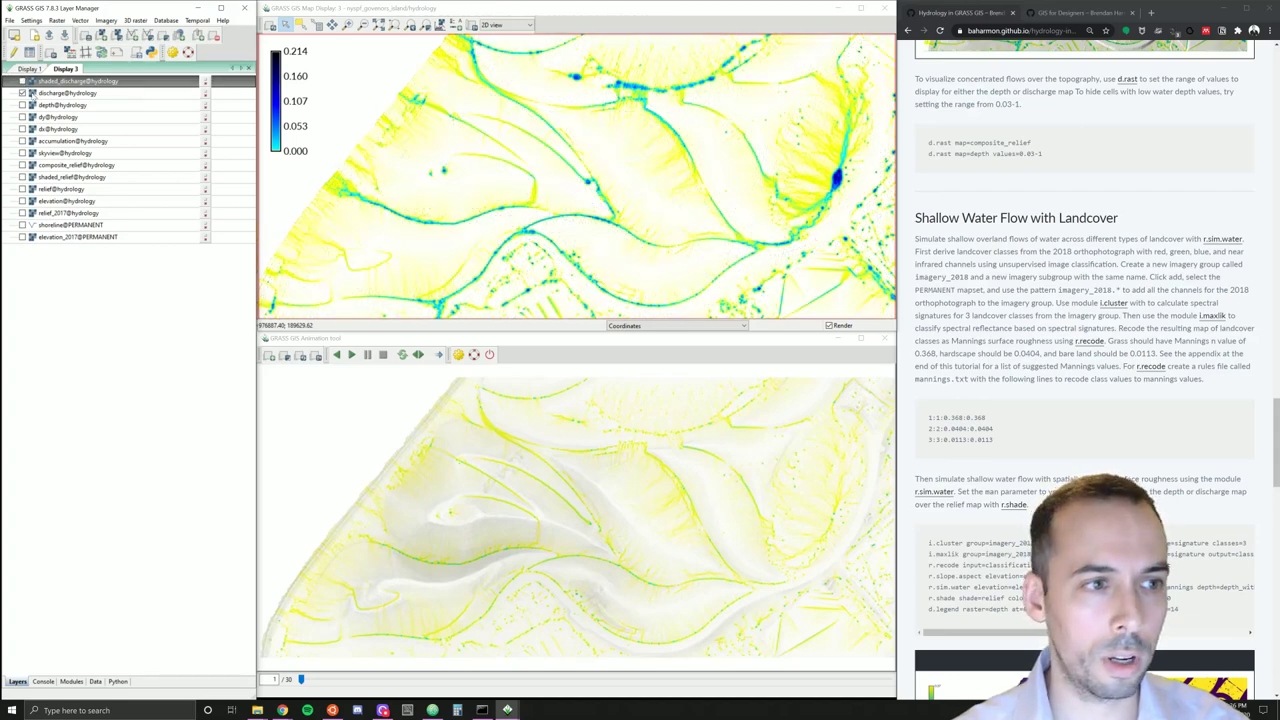
{"action": "left_click", "coordinate": [22, 93]}
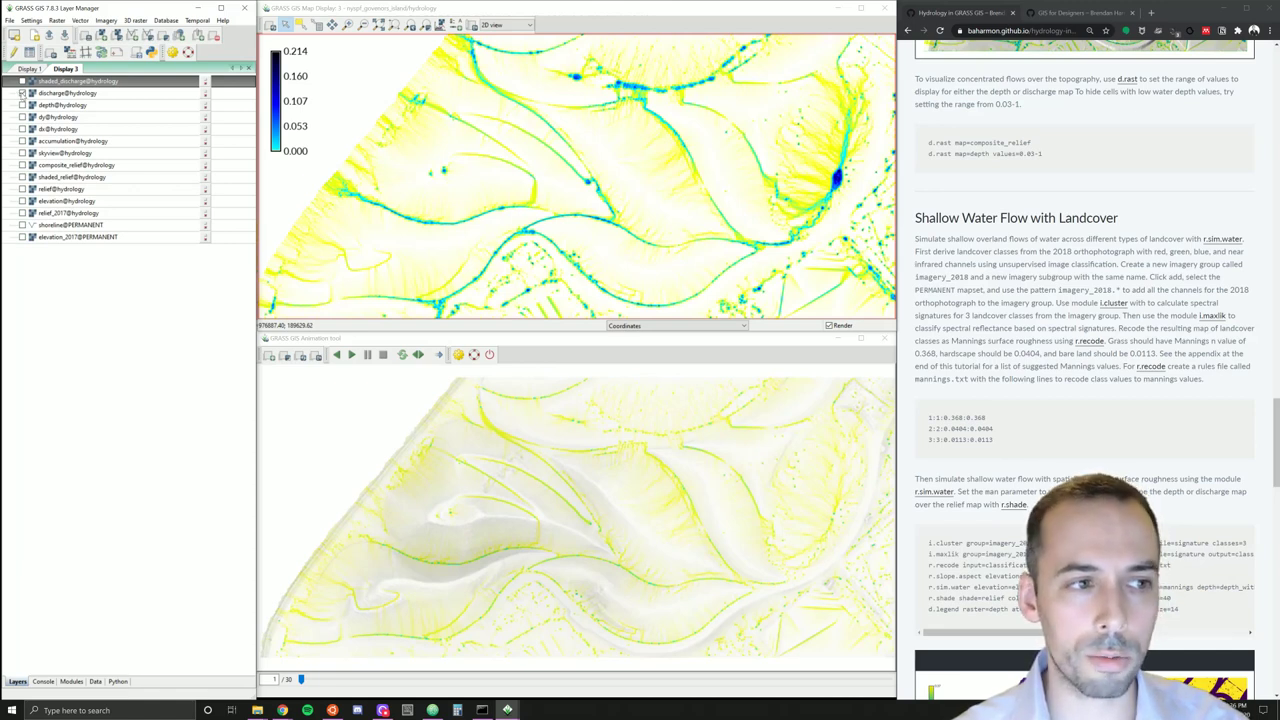
{"action": "left_click", "coordinate": [22, 93]}
{"action": "left_click", "coordinate": [110, 38]}
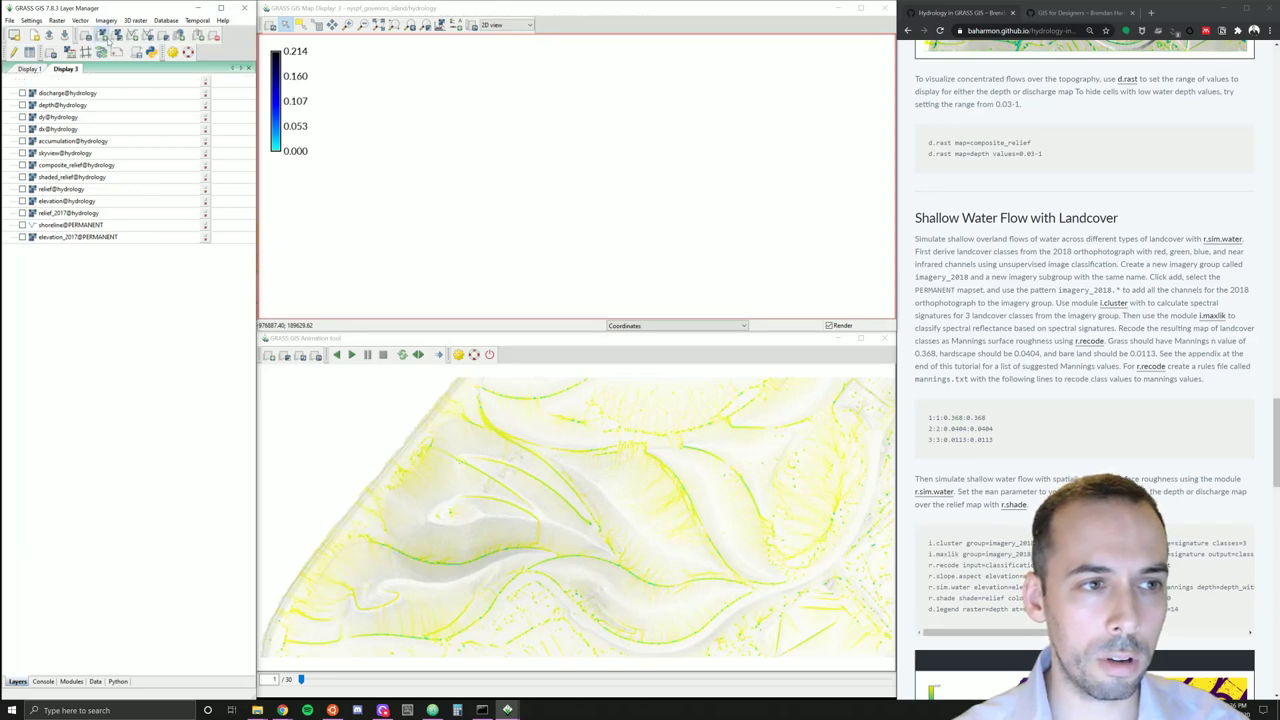
Add the imagery_2018 orthophoto from the PERMANENT mapset as a raster layer
{"action": "left_click", "coordinate": [203, 353]}
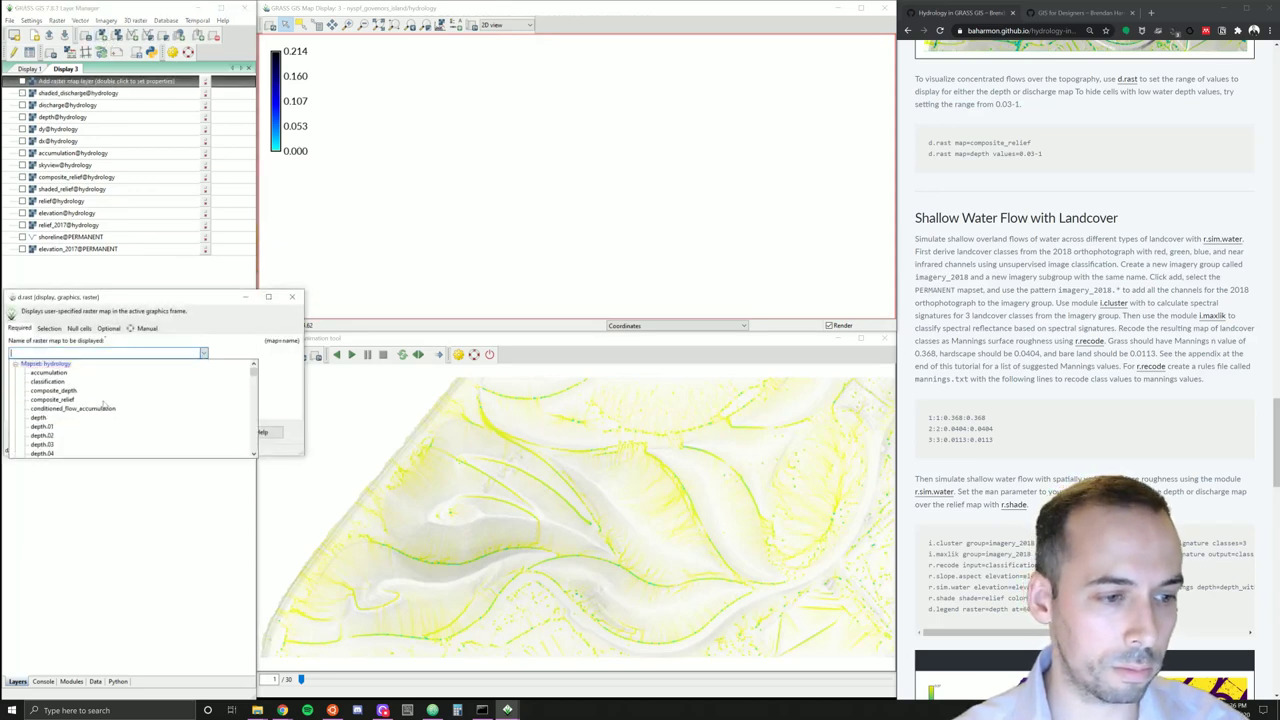
{"action": "left_click", "coordinate": [14, 364]}
{"action": "left_click", "coordinate": [14, 372]}
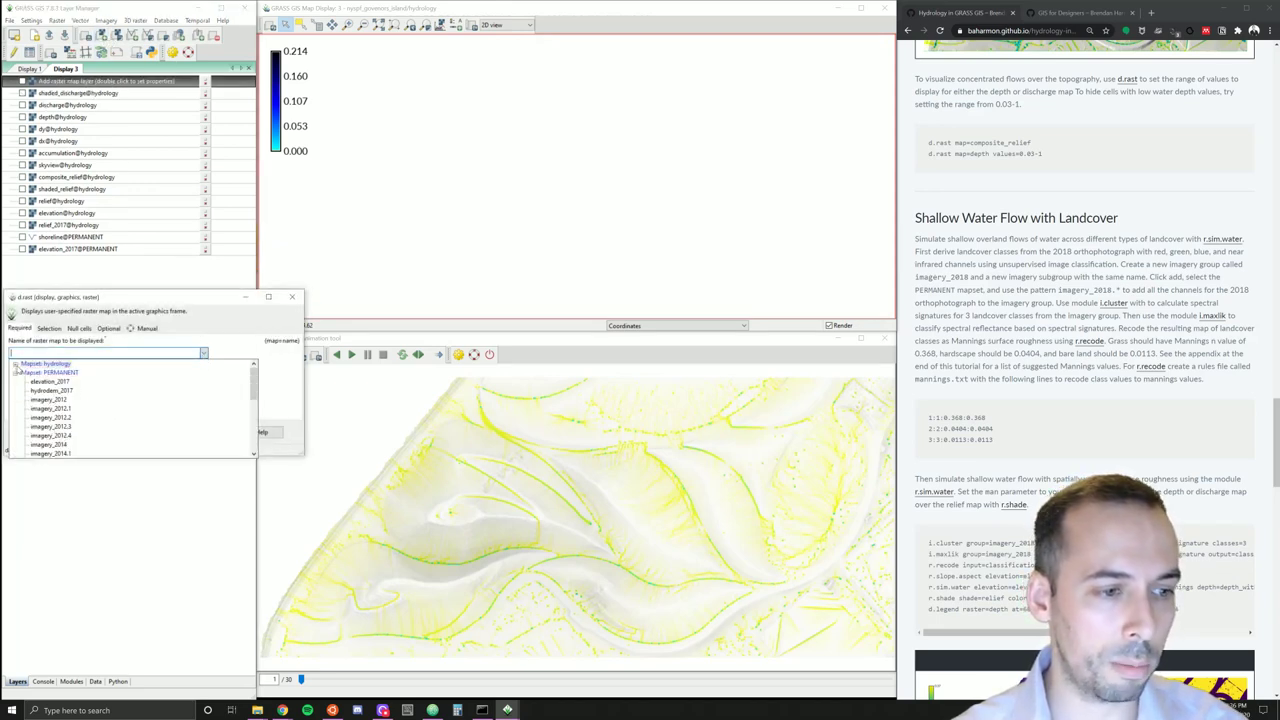
{"action": "scroll", "coordinate": [95, 416], "scroll_direction": "down", "scroll_amount": 5}
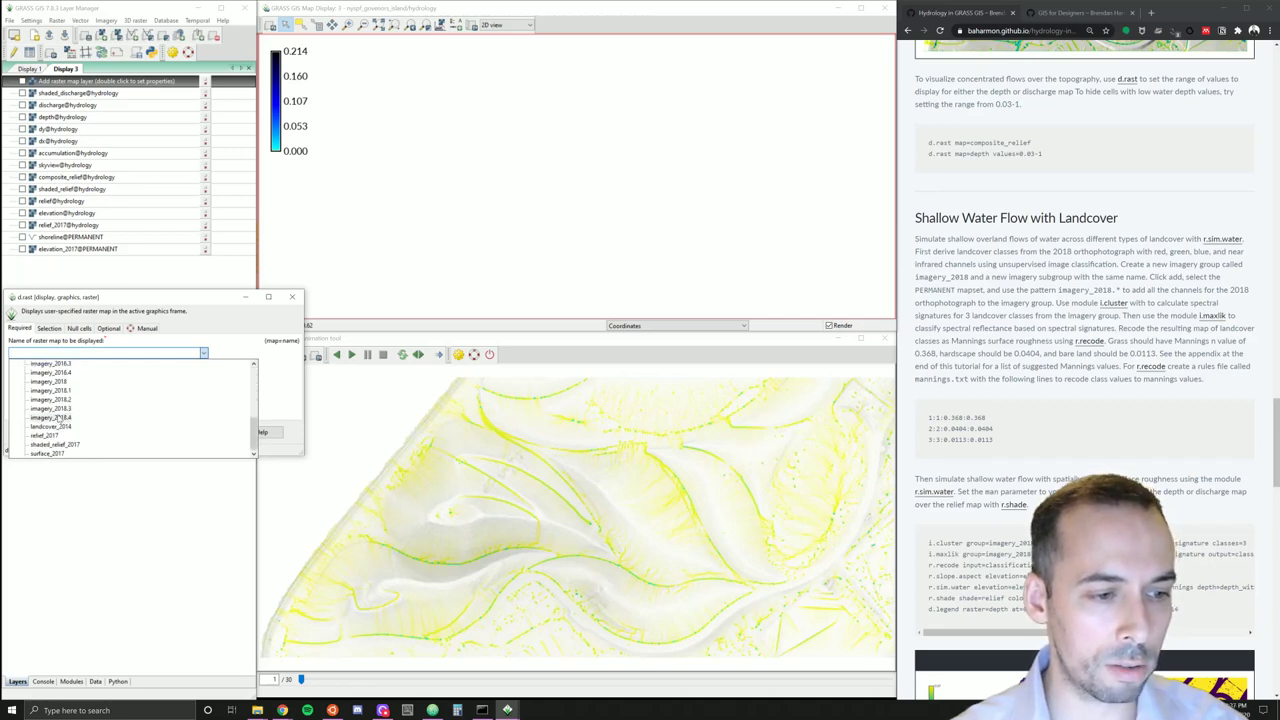
{"action": "left_click", "coordinate": [56, 384]}
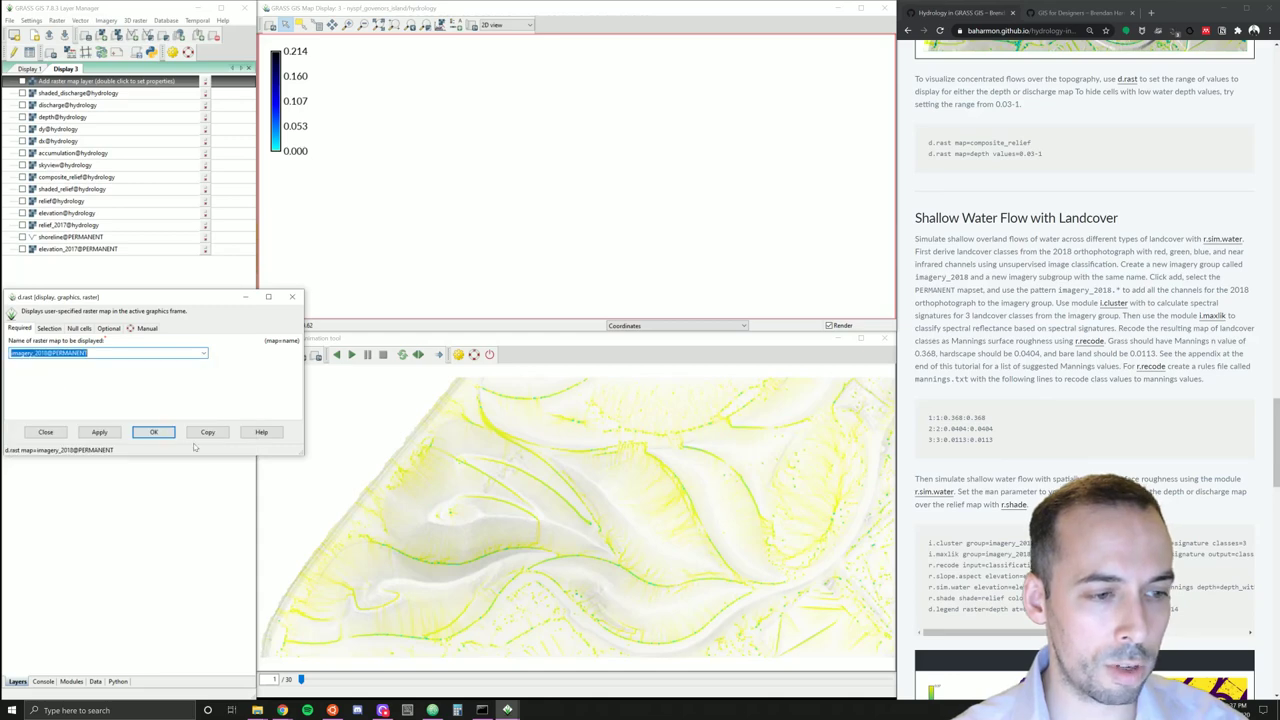
{"action": "left_click", "coordinate": [150, 432]}
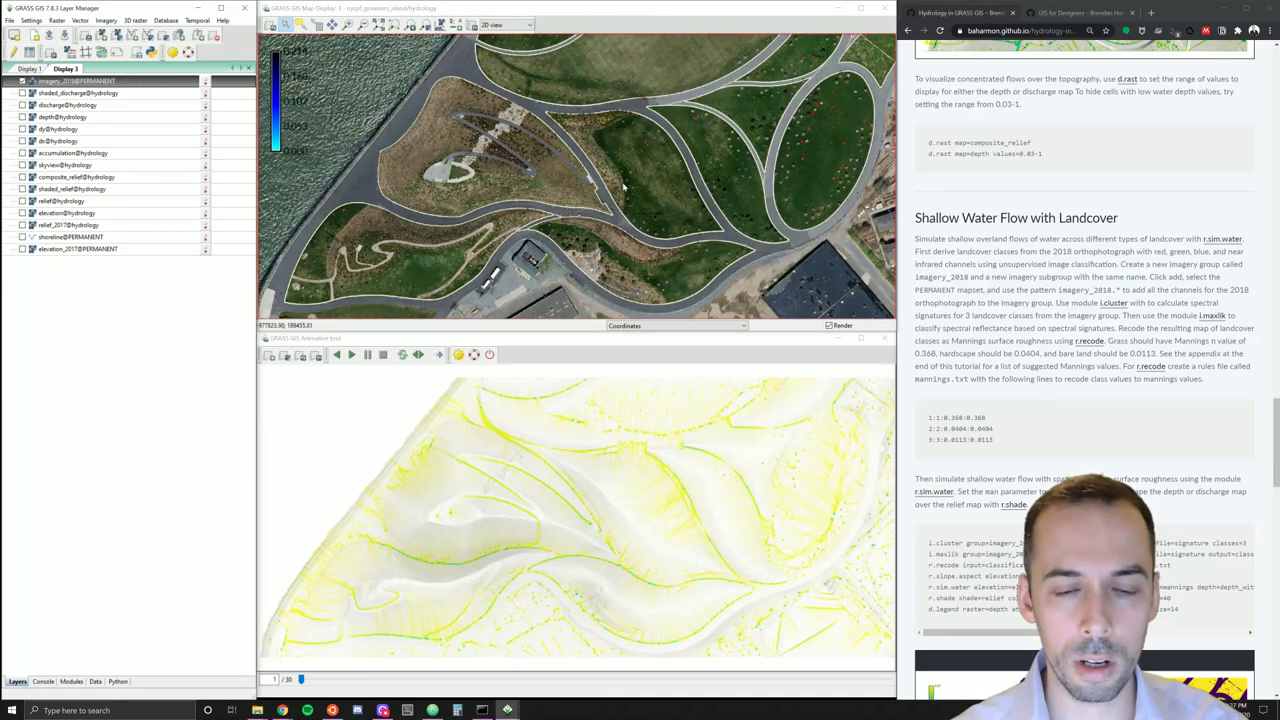
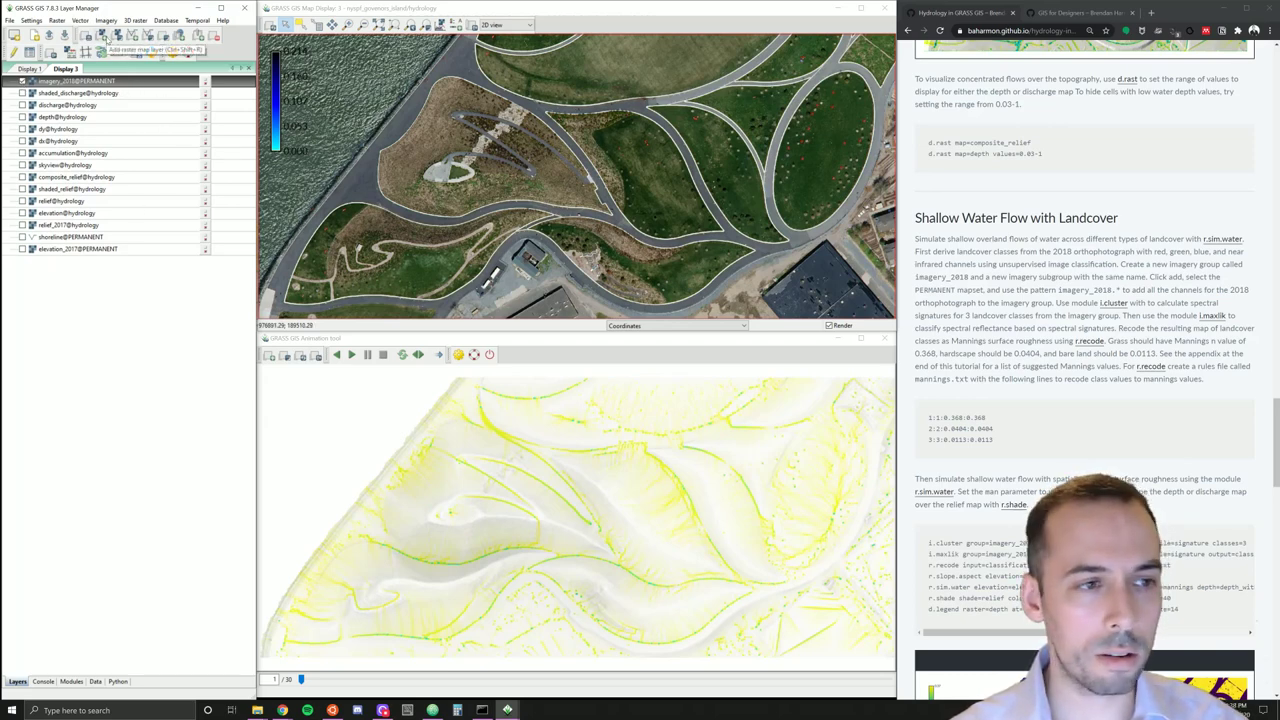
Add the landcover_2014 raster layer, switch it off, and drag it below elevation_2017
{"action": "left_click", "coordinate": [106, 38]}
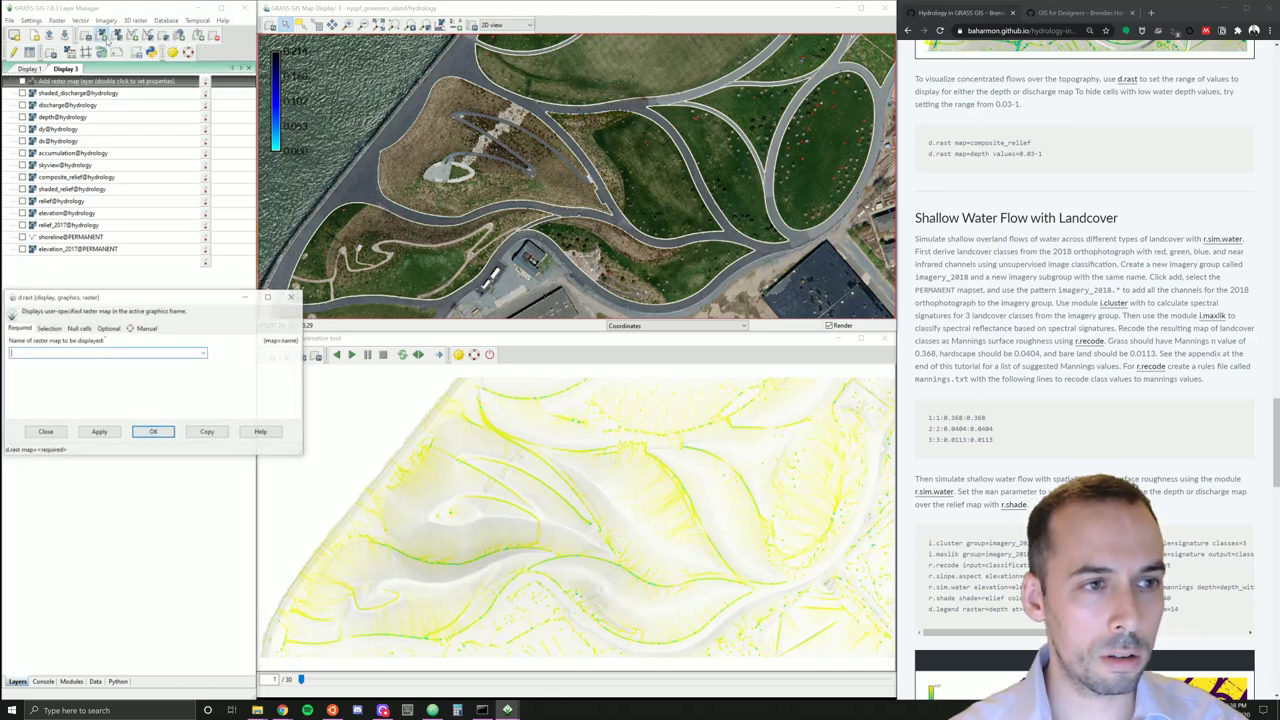
{"action": "left_click", "coordinate": [204, 353]}
{"action": "scroll", "coordinate": [100, 420], "scroll_direction": "down", "scroll_amount": 10}
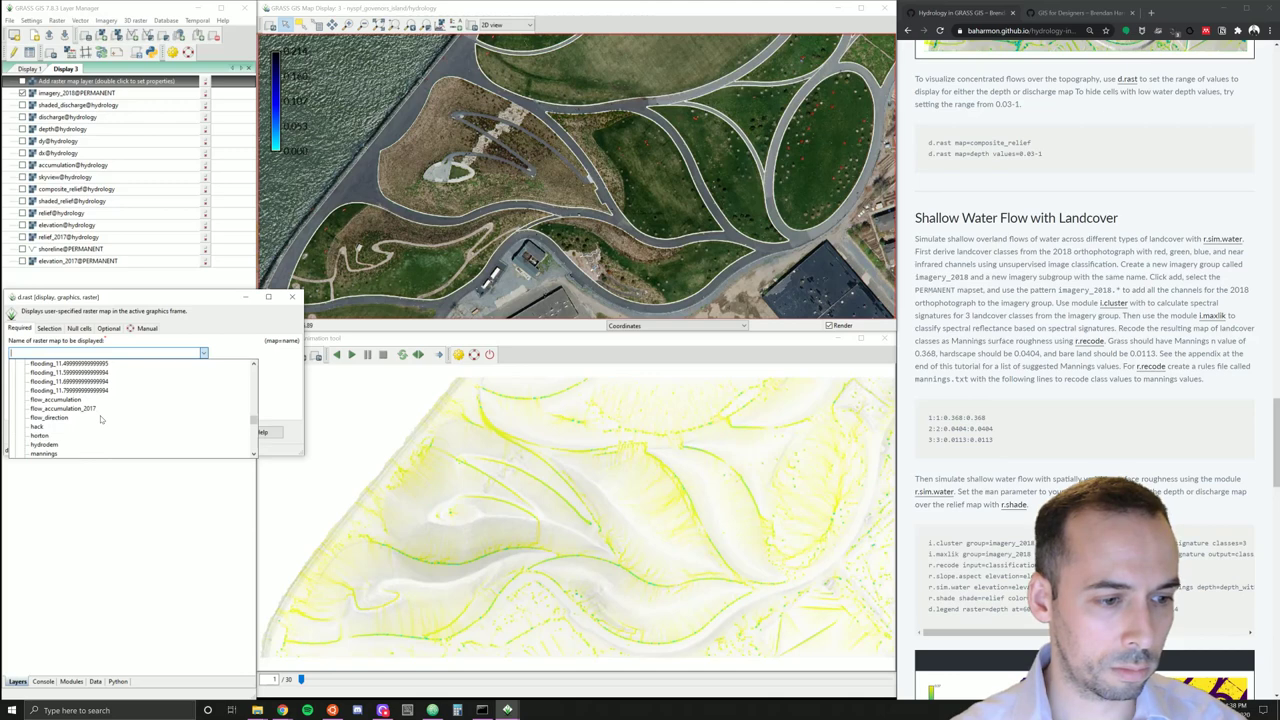
{"action": "scroll", "coordinate": [100, 420], "scroll_direction": "down", "scroll_amount": 5}
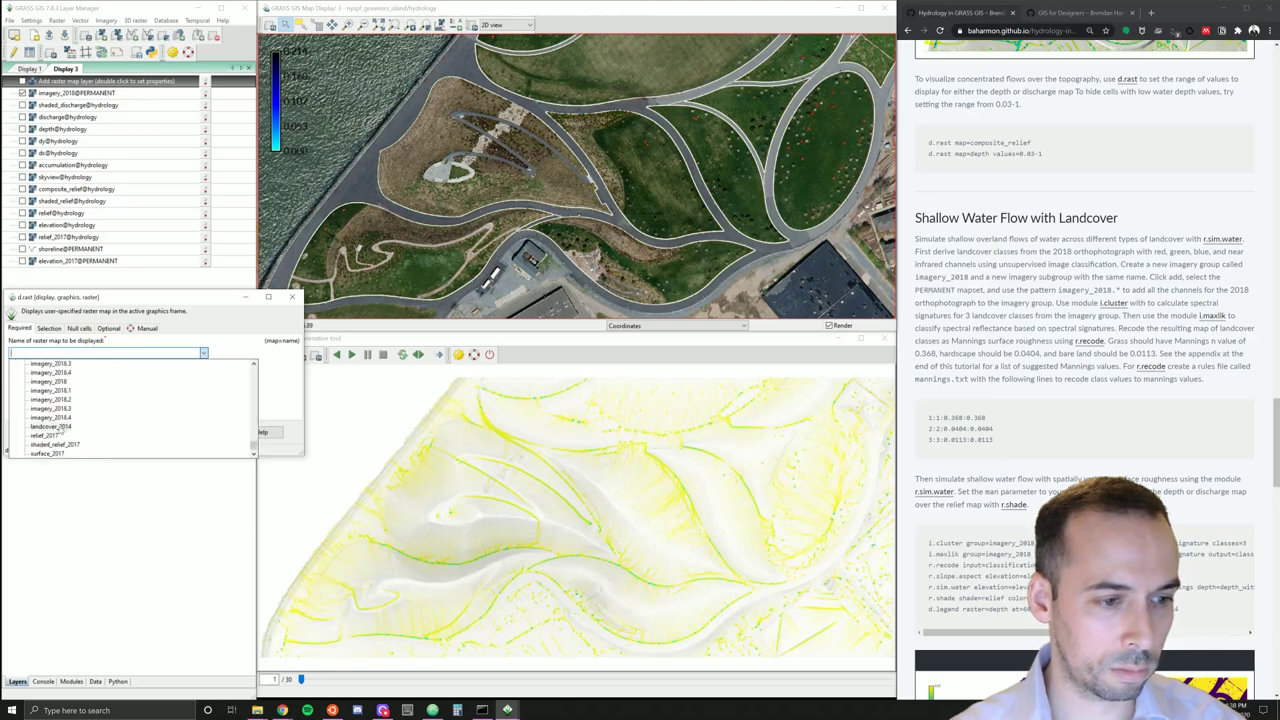
{"action": "left_click", "coordinate": [64, 429]}
{"action": "left_click", "coordinate": [154, 432]}
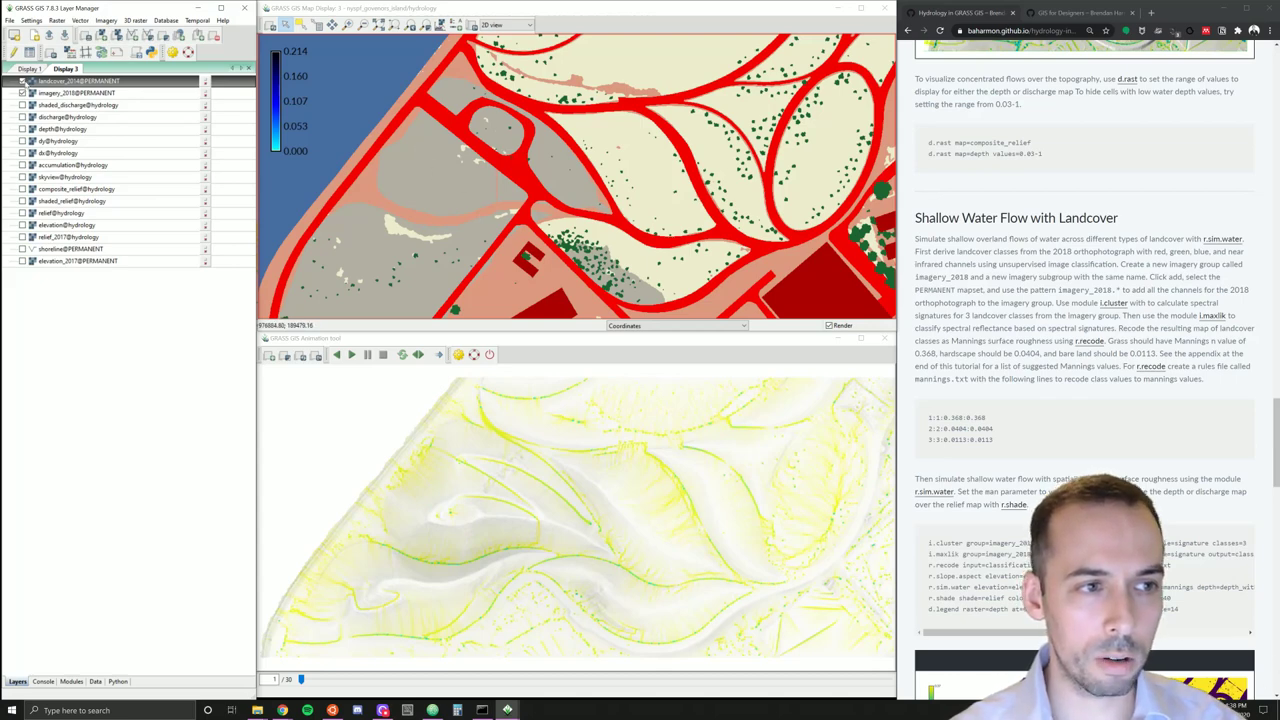
{"action": "left_click", "coordinate": [22, 81]}
{"action": "left_click_drag", "start_coordinate": [52, 86], "coordinate": [52, 249]}
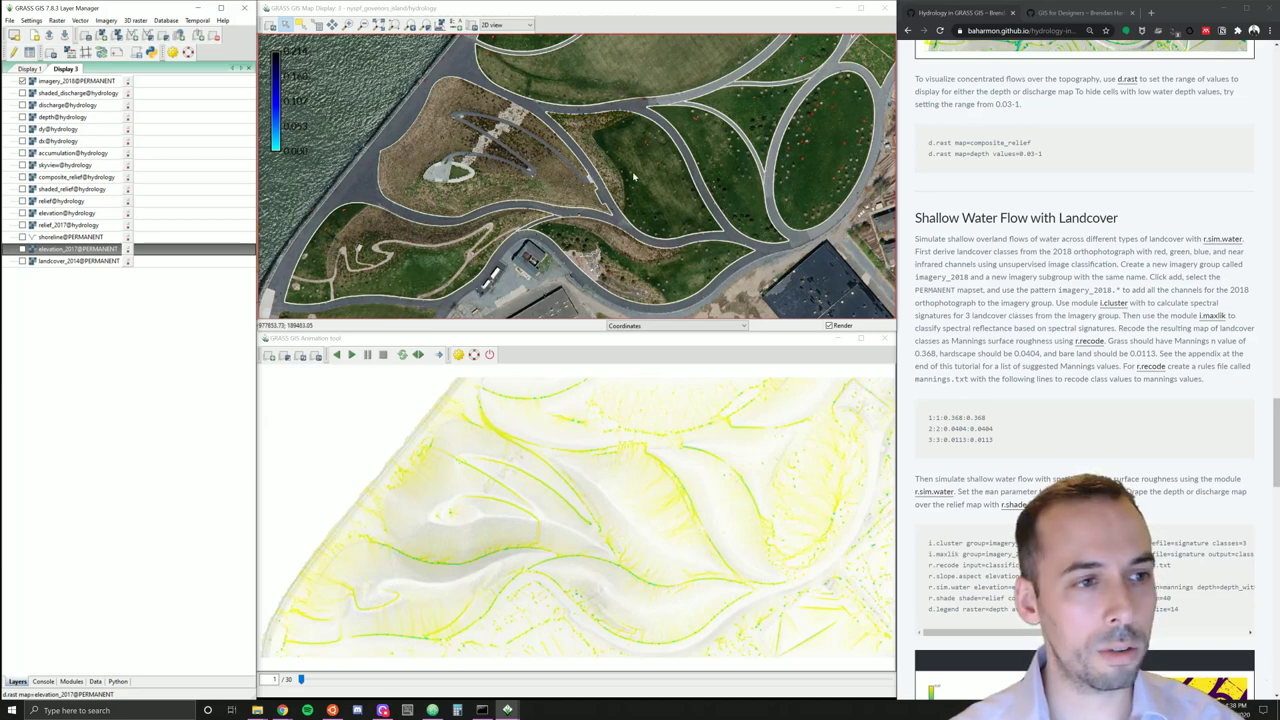
Open the add-multiple-layers dialog listing raster maps from the PERMANENT mapset
{"action": "left_click", "coordinate": [85, 81]}
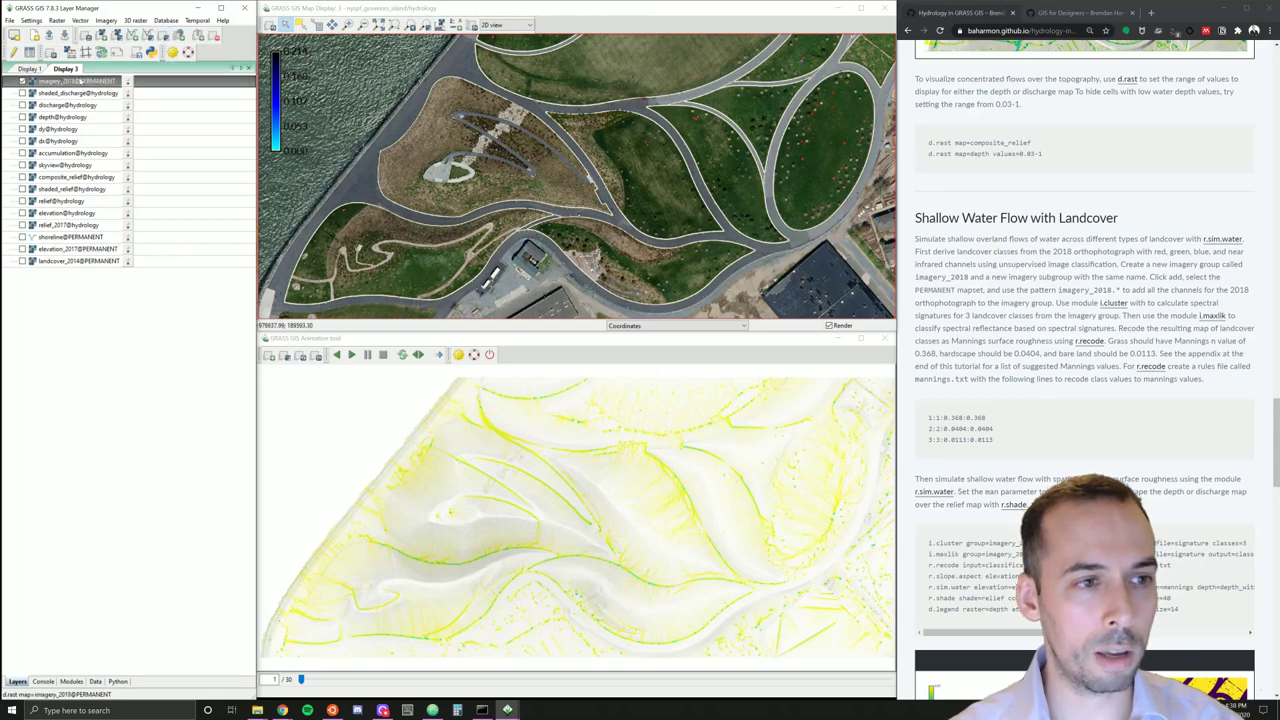
{"action": "left_click", "coordinate": [87, 36]}
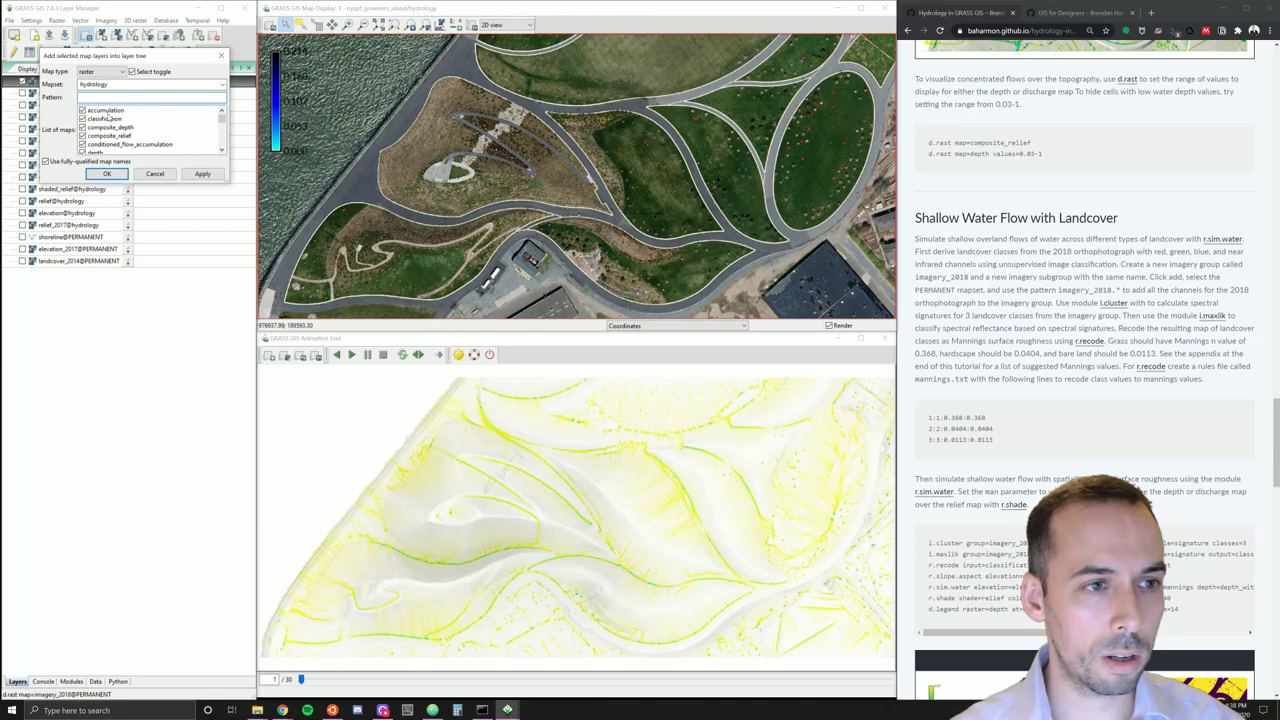
{"action": "left_click", "coordinate": [221, 55]}
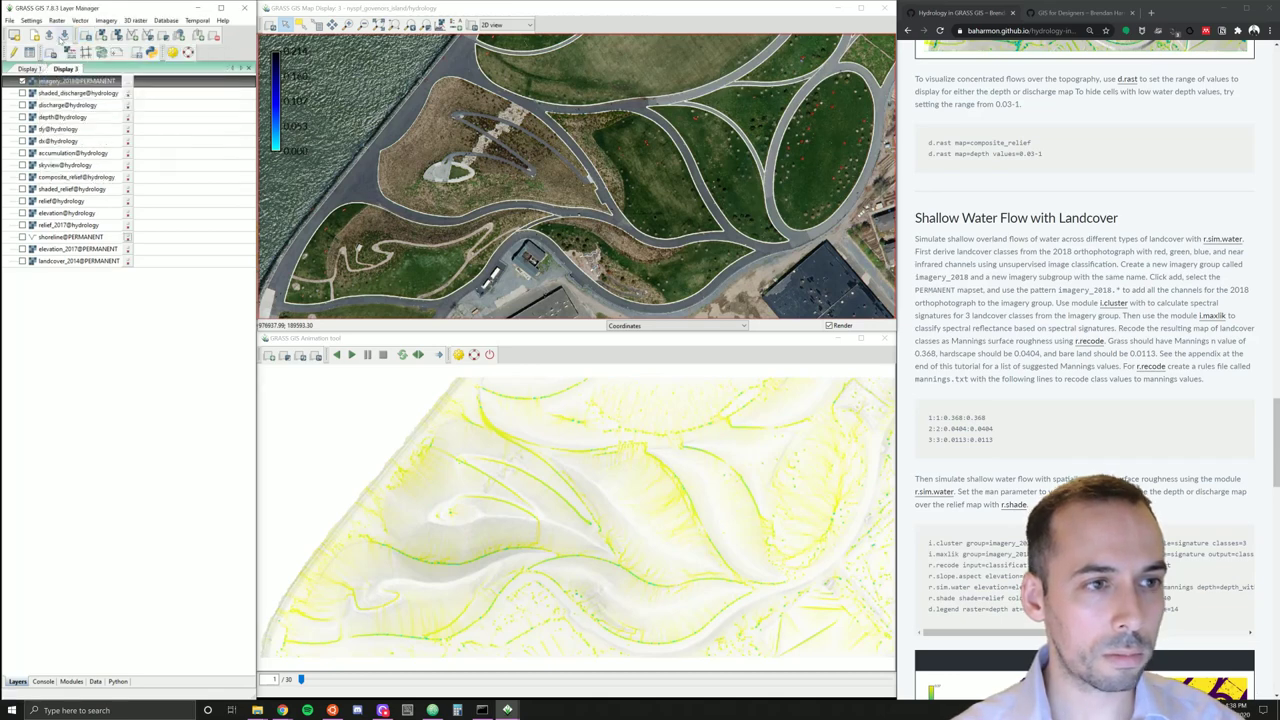
{"action": "left_click", "coordinate": [87, 38]}
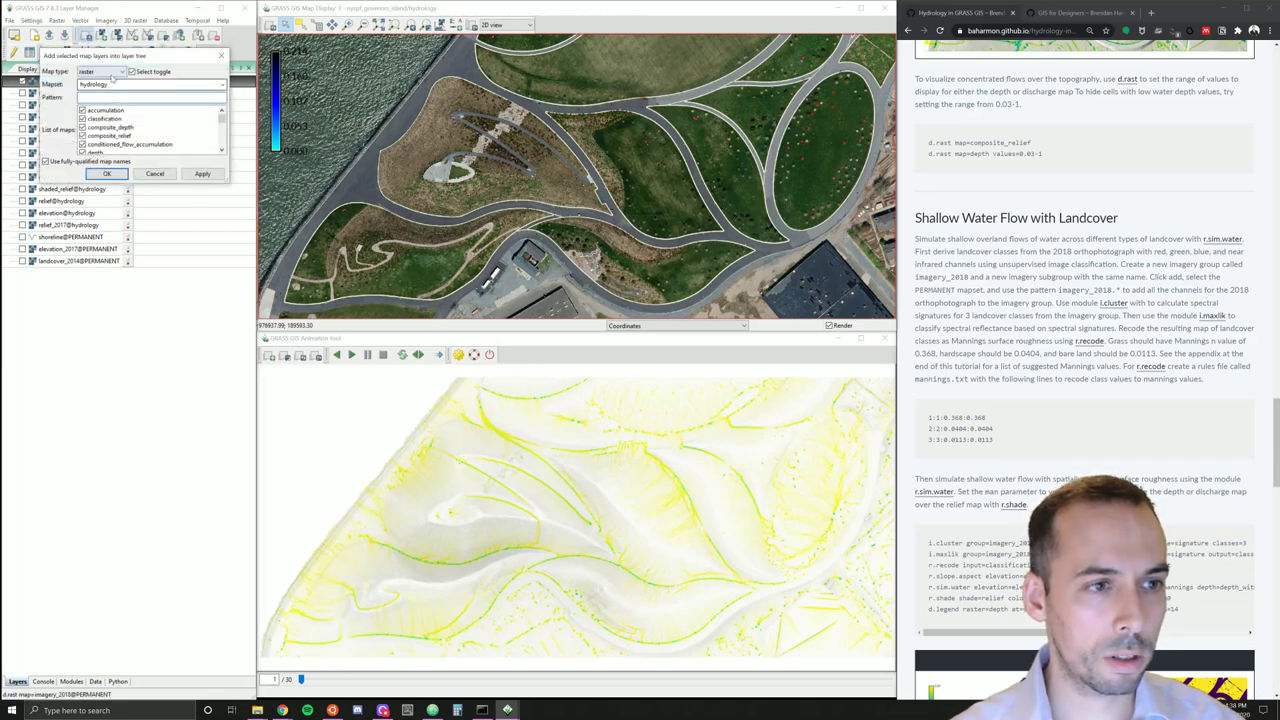
{"action": "left_click", "coordinate": [105, 72]}
{"action": "left_click", "coordinate": [113, 78]}
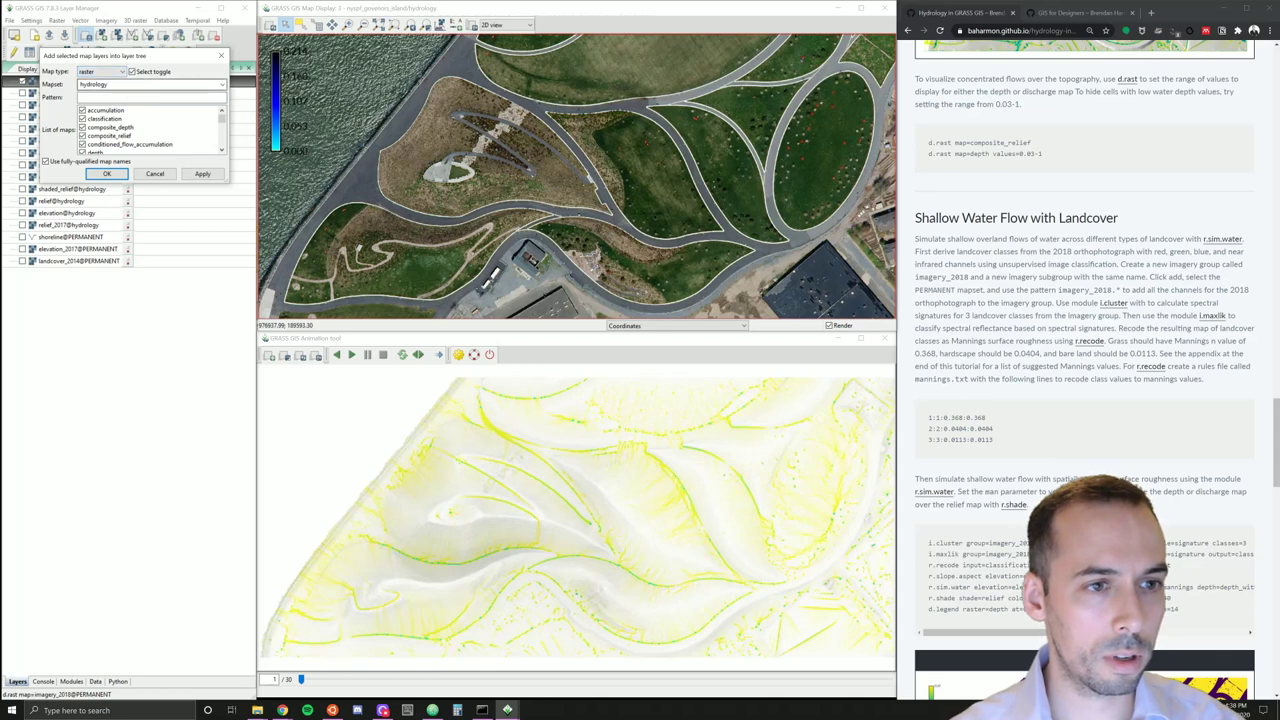
{"action": "left_click", "coordinate": [222, 84]}
{"action": "left_click", "coordinate": [122, 103]}
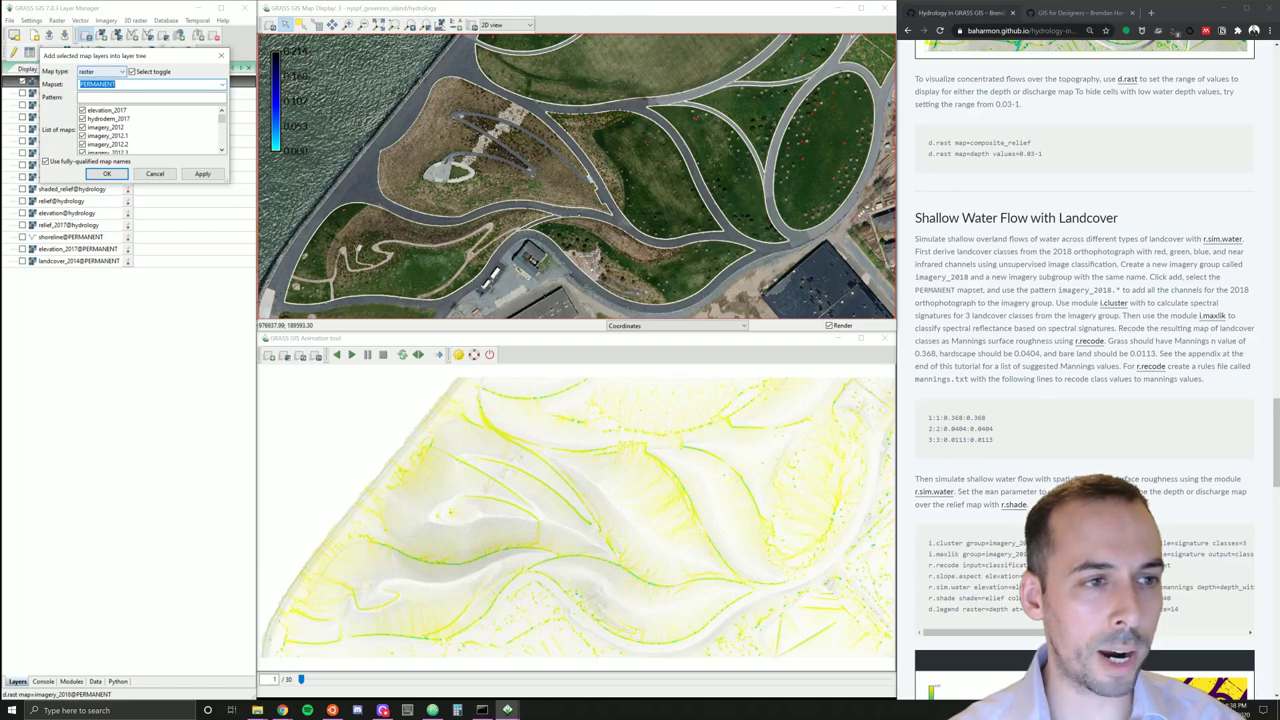
Filter by pattern 'imagery_2018.' and add all four bands, imagery_2018.1 to imagery_2018.4
{"action": "left_click", "coordinate": [95, 97]}
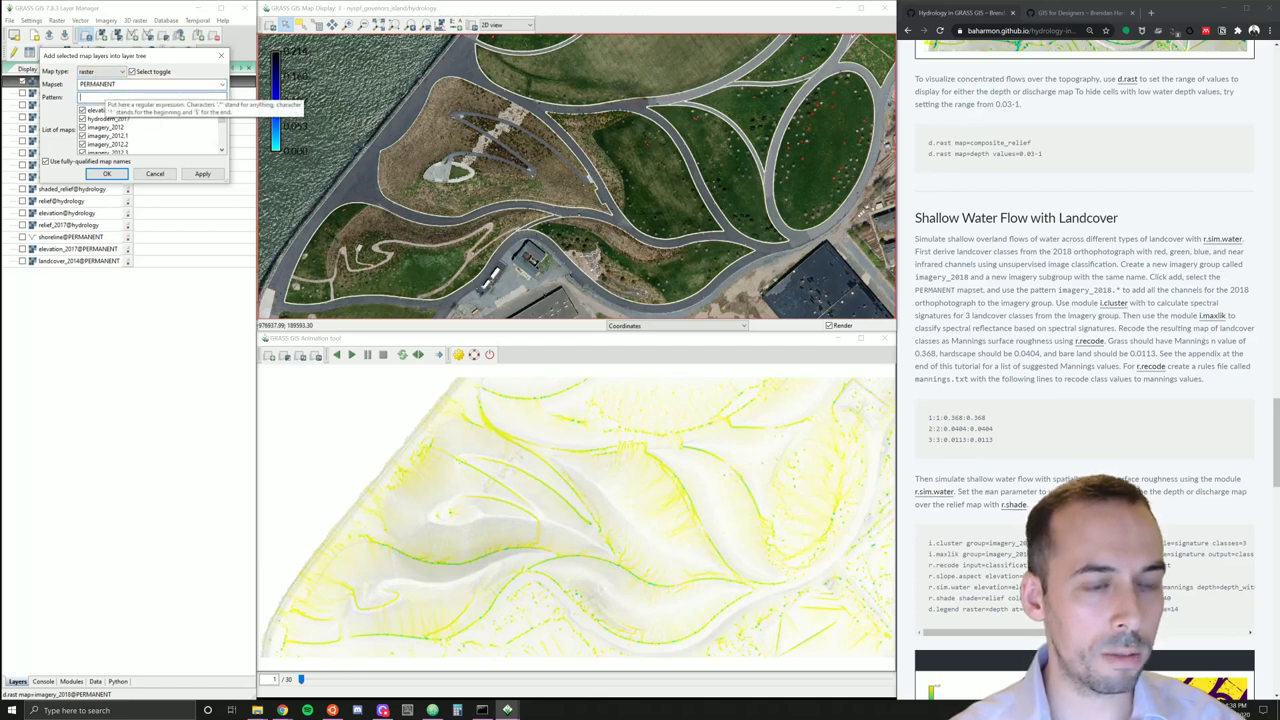
{"action": "type", "text": "imagery_"}
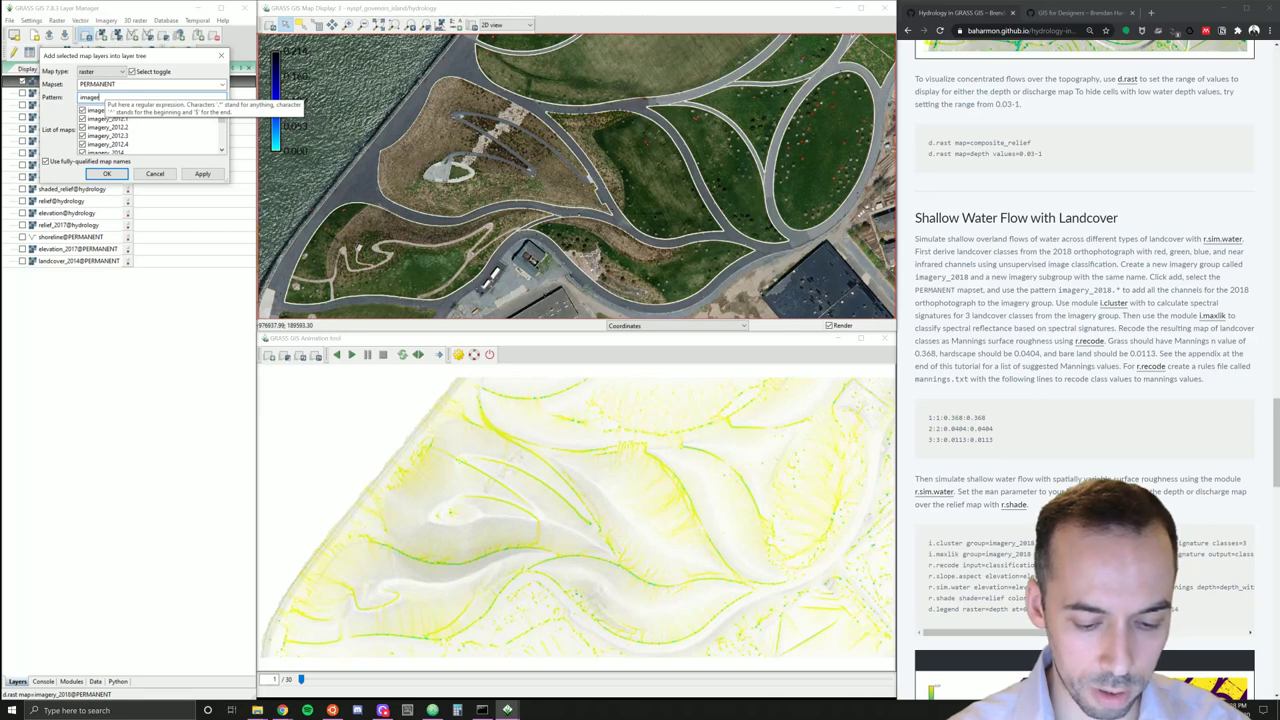
{"action": "type", "text": "2018."}
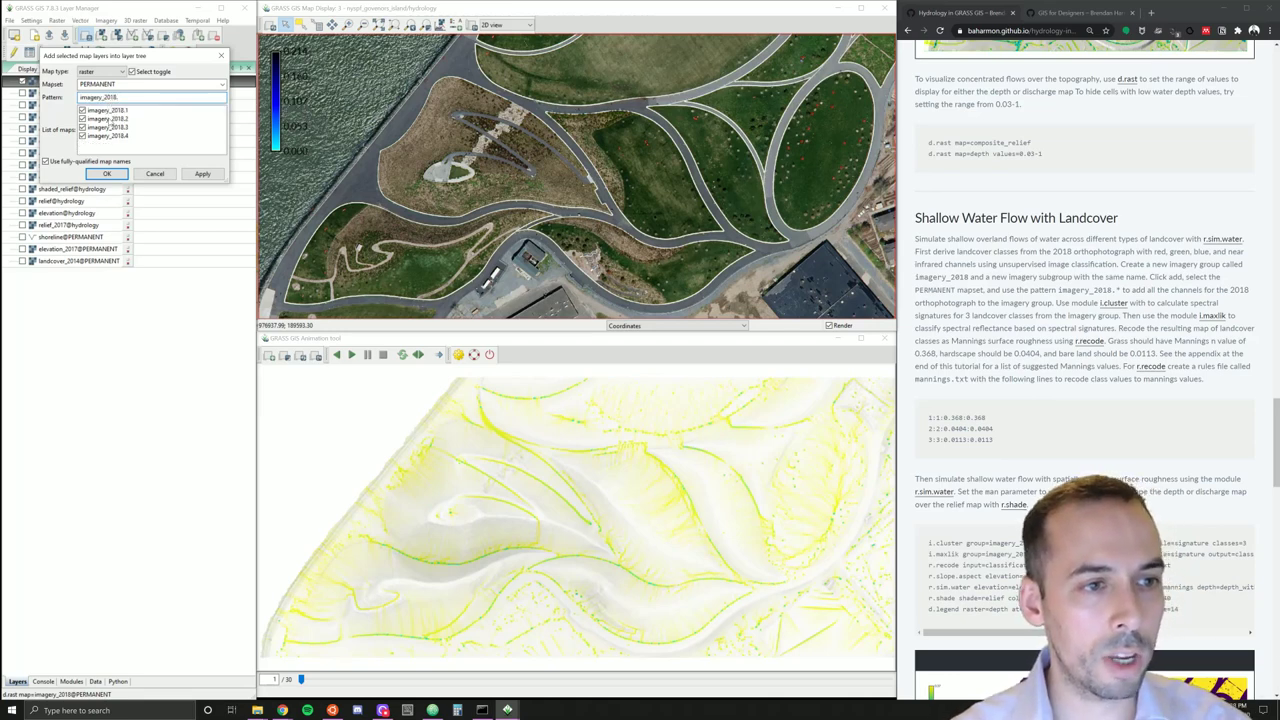
{"action": "left_click", "coordinate": [110, 110]}
{"action": "left_click", "coordinate": [116, 119]}
{"action": "left_click", "coordinate": [120, 127]}
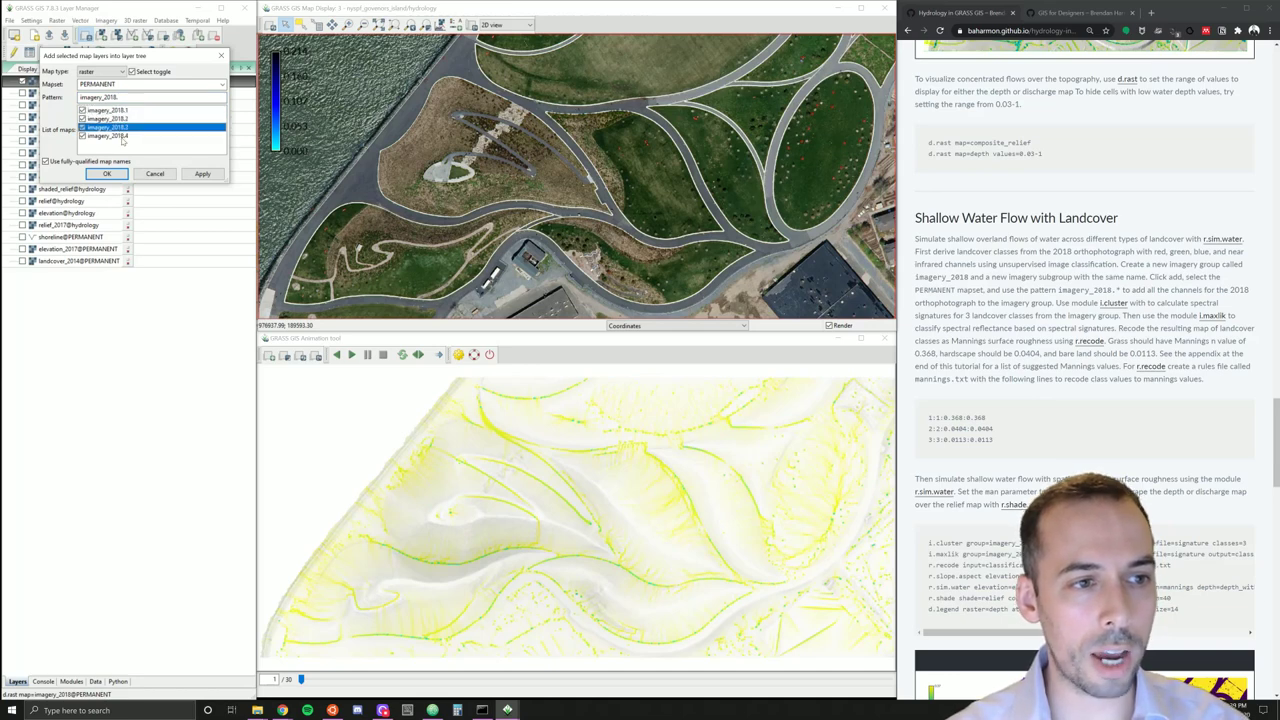
{"action": "left_click", "coordinate": [121, 135]}
{"action": "left_click", "coordinate": [124, 111]}
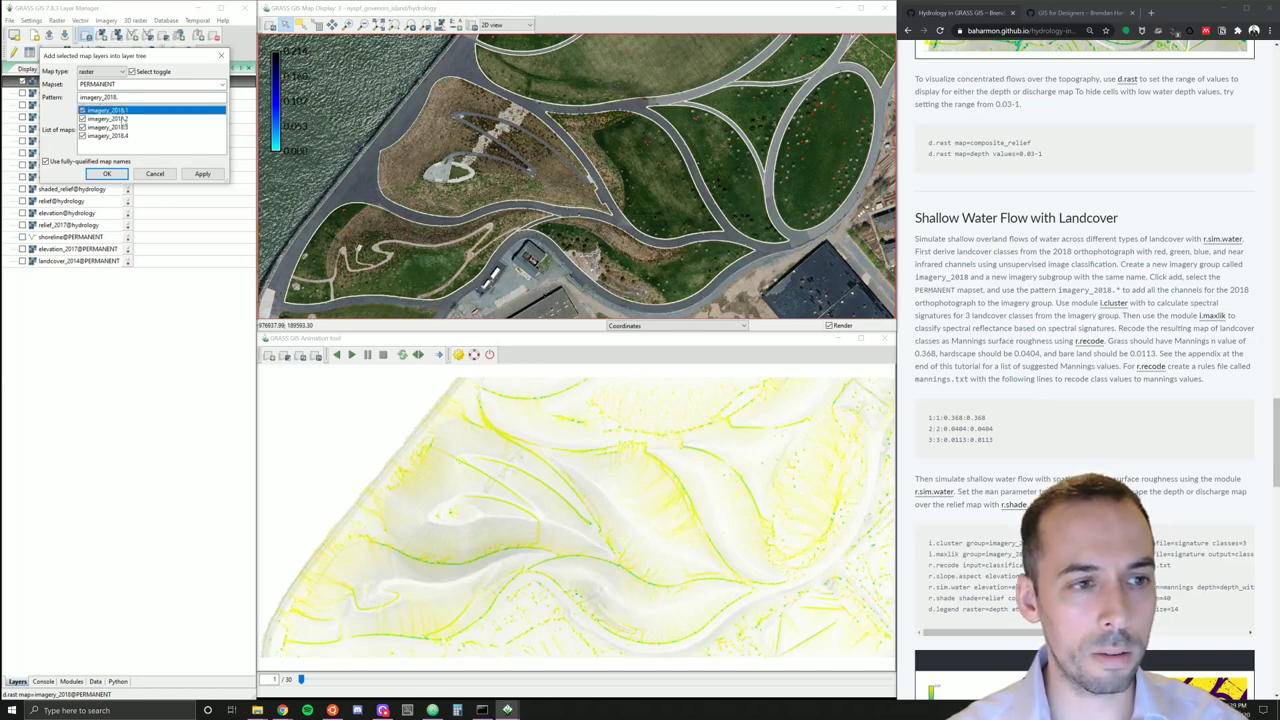
{"action": "left_click", "coordinate": [121, 119]}
{"action": "left_click", "coordinate": [123, 128]}
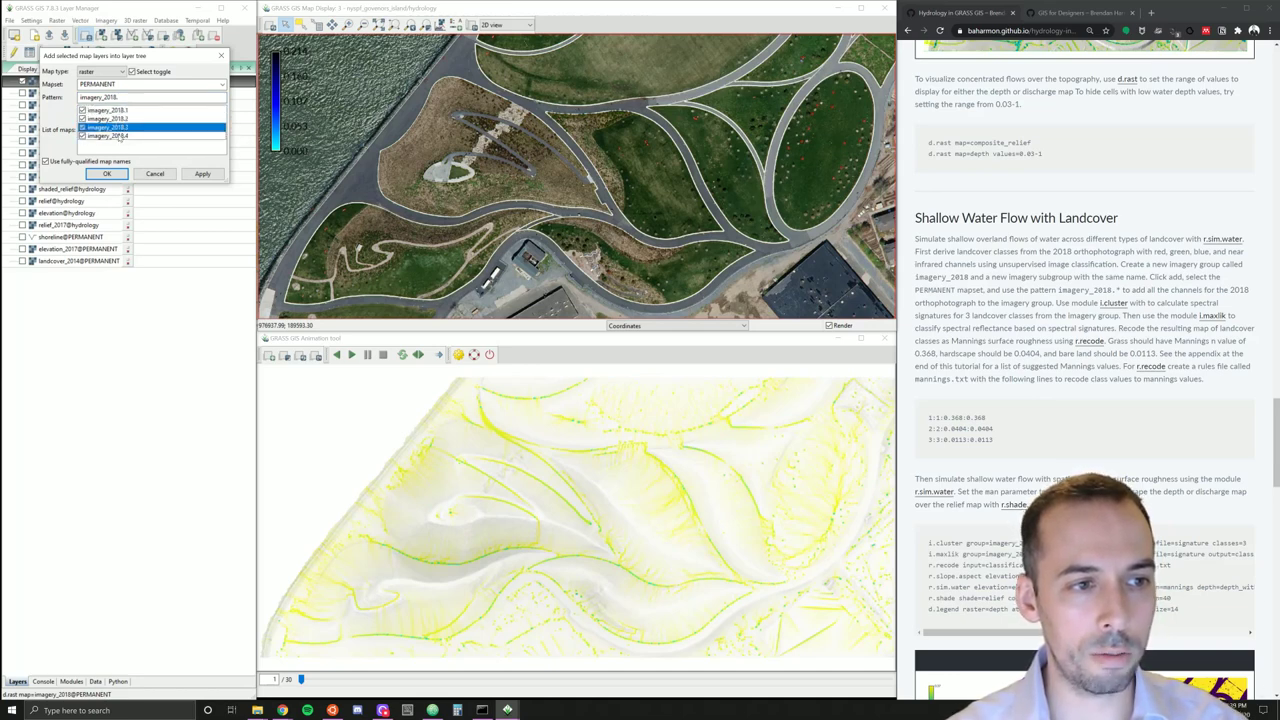
{"action": "left_click", "coordinate": [121, 135]}
{"action": "left_click", "coordinate": [107, 174]}
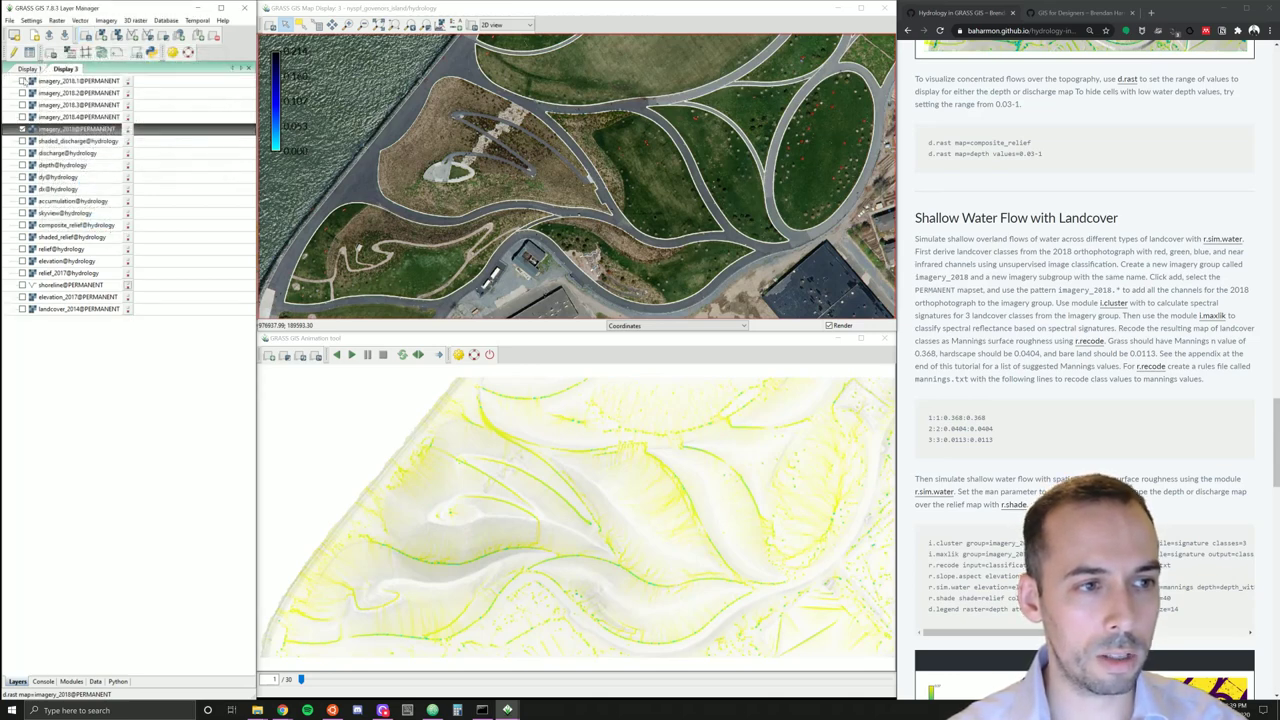
{"action": "left_click", "coordinate": [22, 81]}
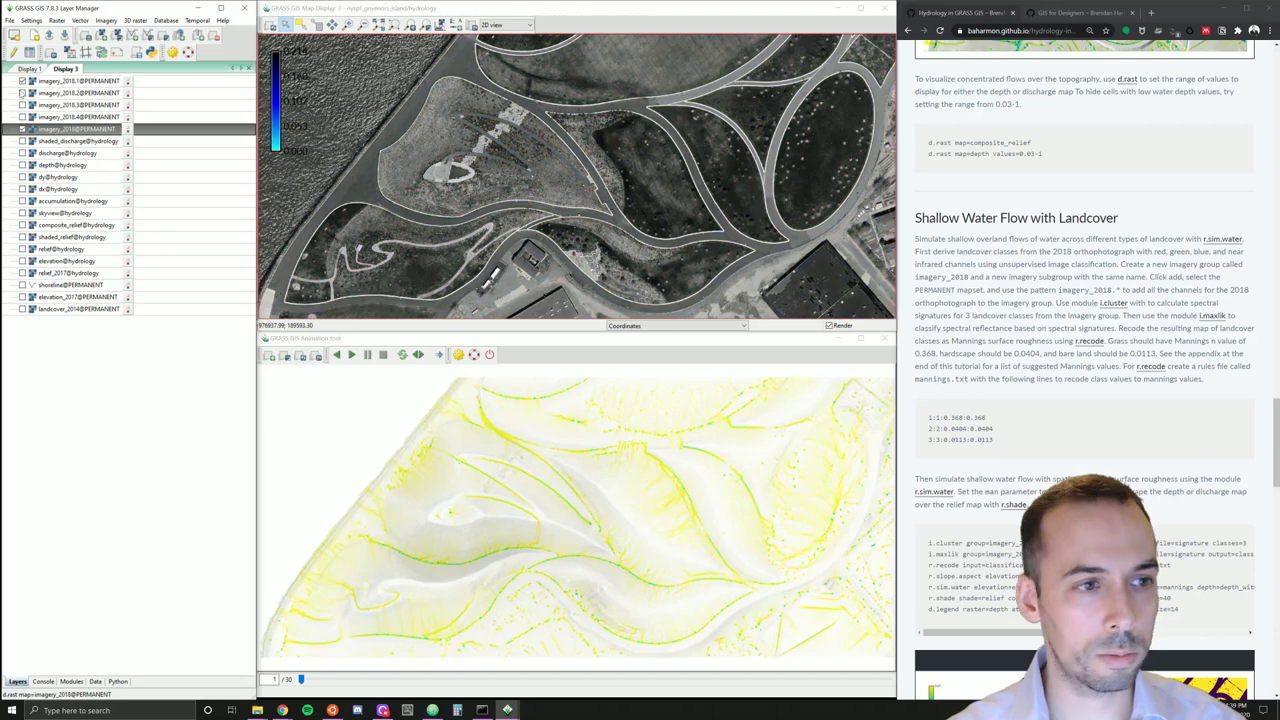
{"action": "left_click", "coordinate": [22, 93]}
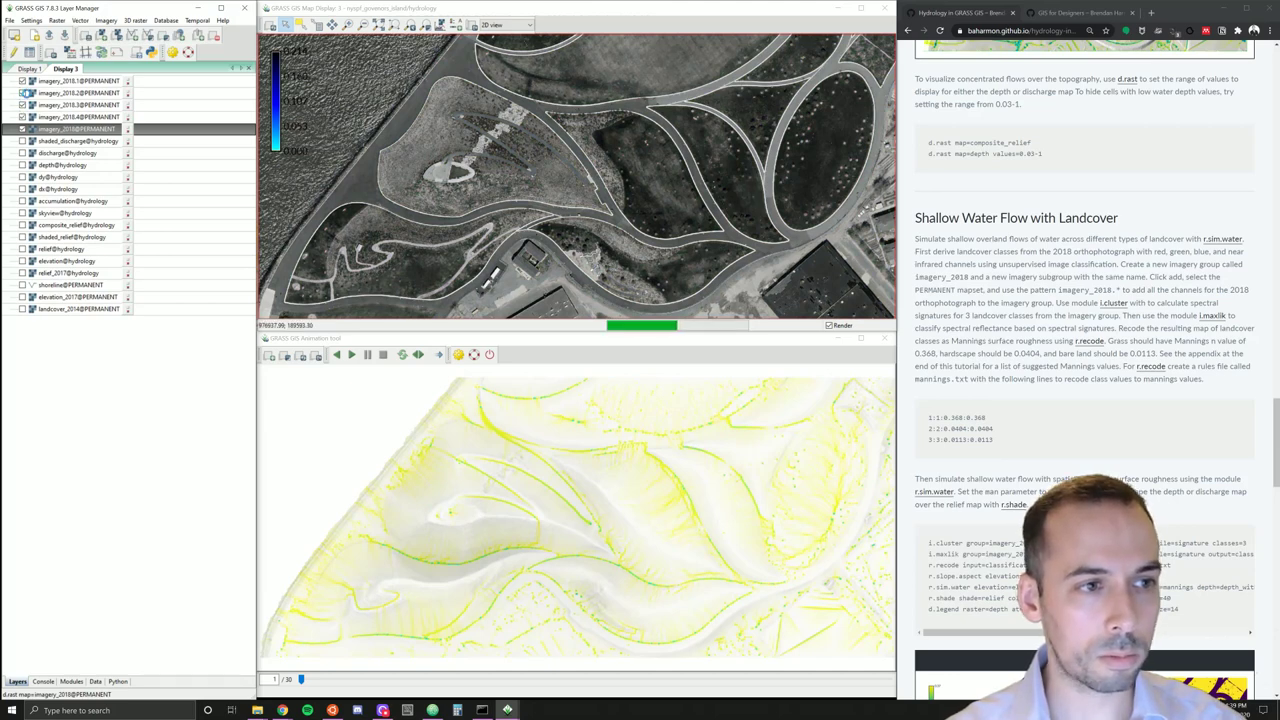
{"action": "left_click", "coordinate": [22, 81]}
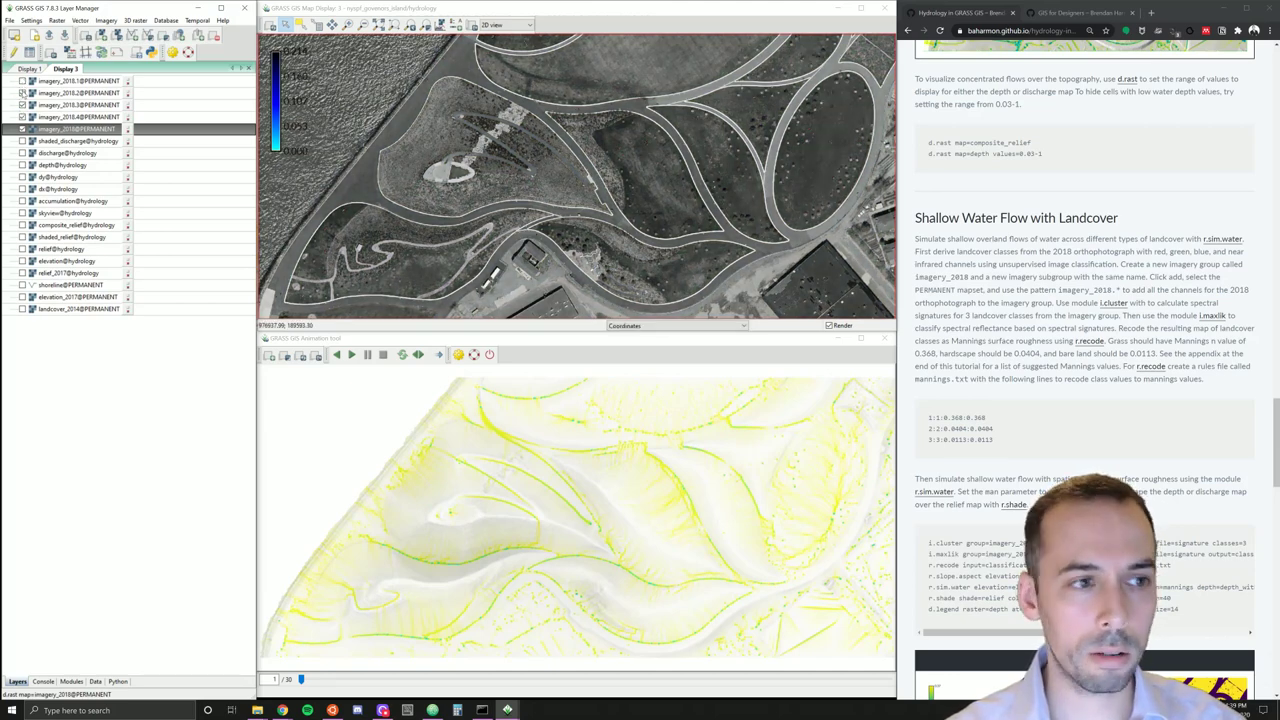
{"action": "left_click", "coordinate": [22, 93]}
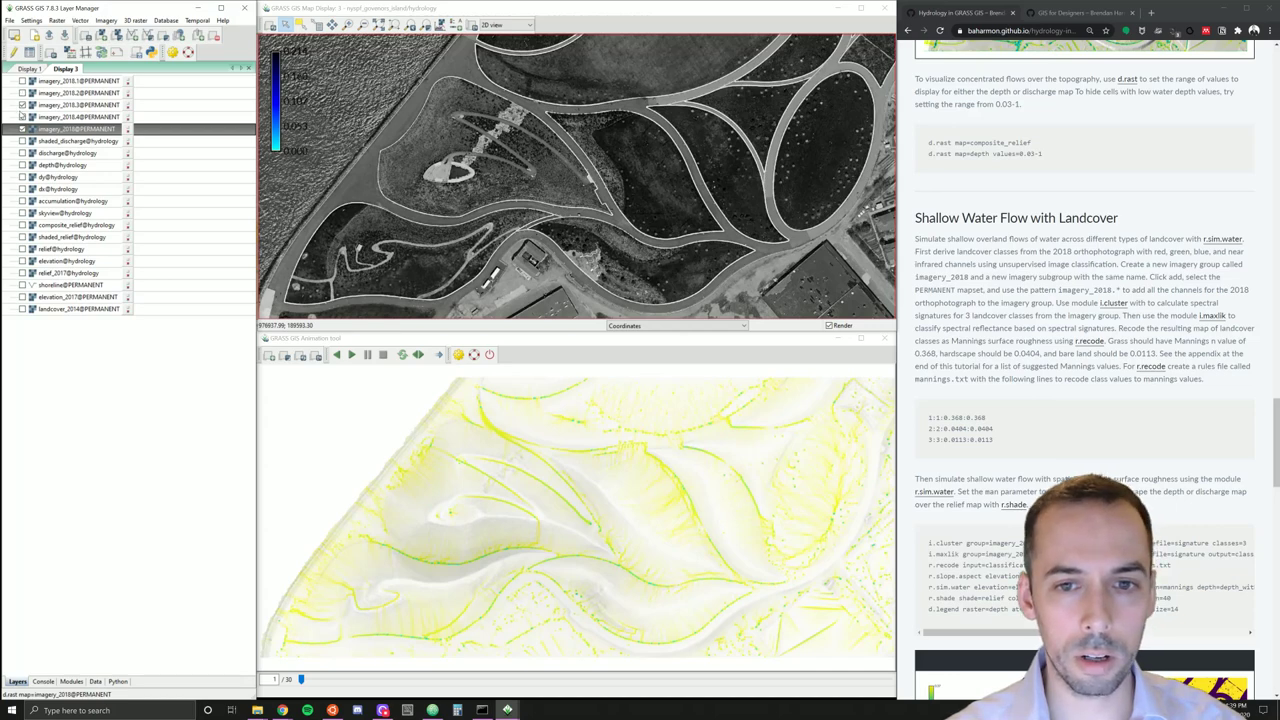
{"action": "left_click", "coordinate": [22, 105]}
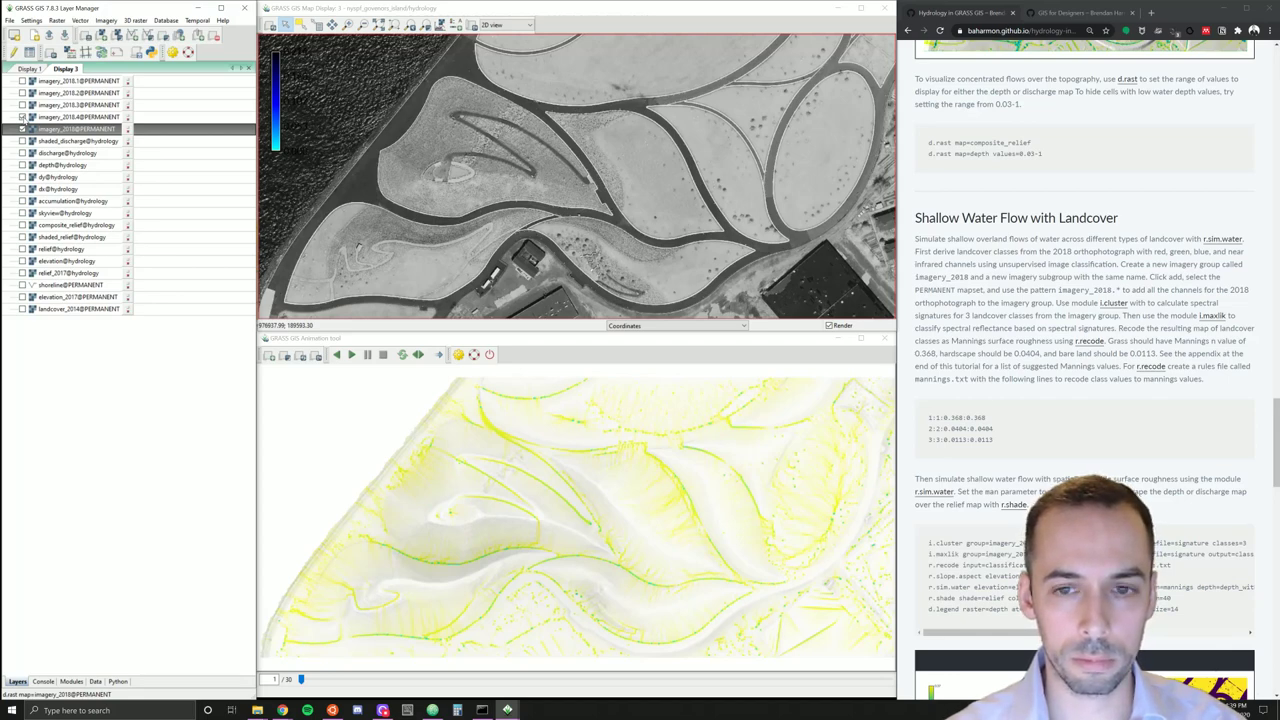
{"action": "left_click", "coordinate": [22, 117]}
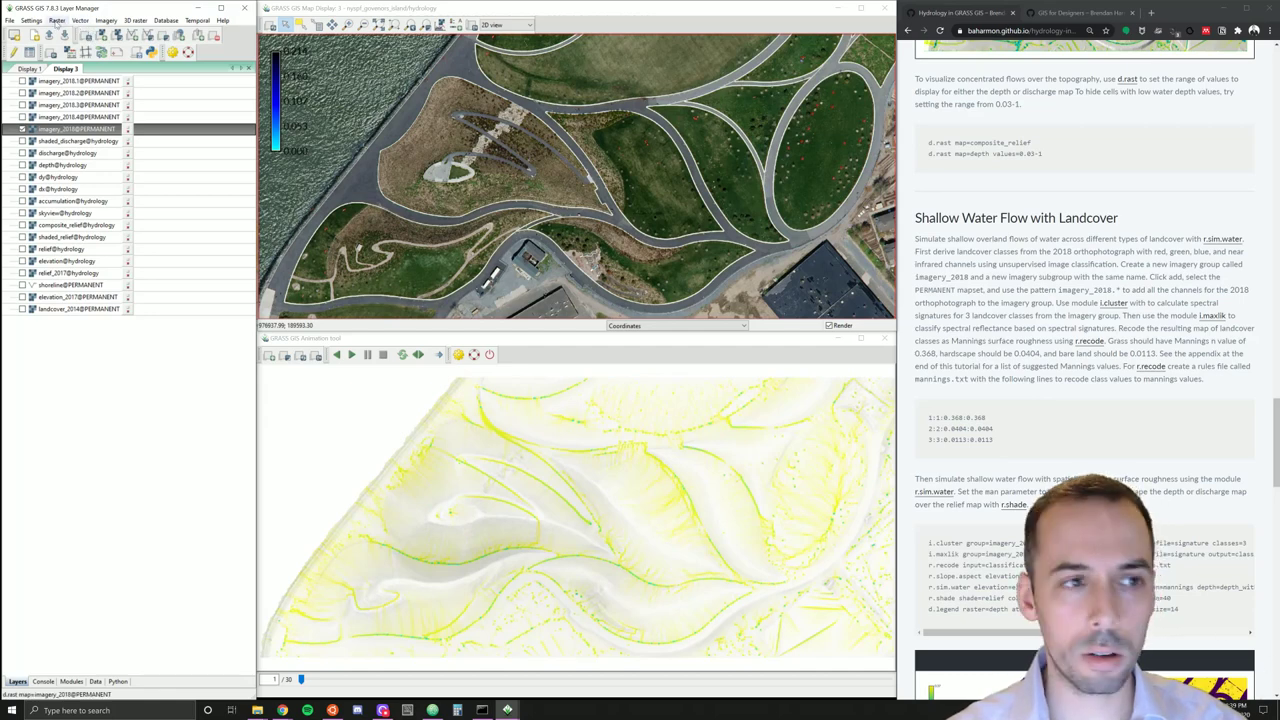
{"action": "left_click", "coordinate": [57, 21]}
{"action": "mouse_move", "coordinate": [108, 22]}
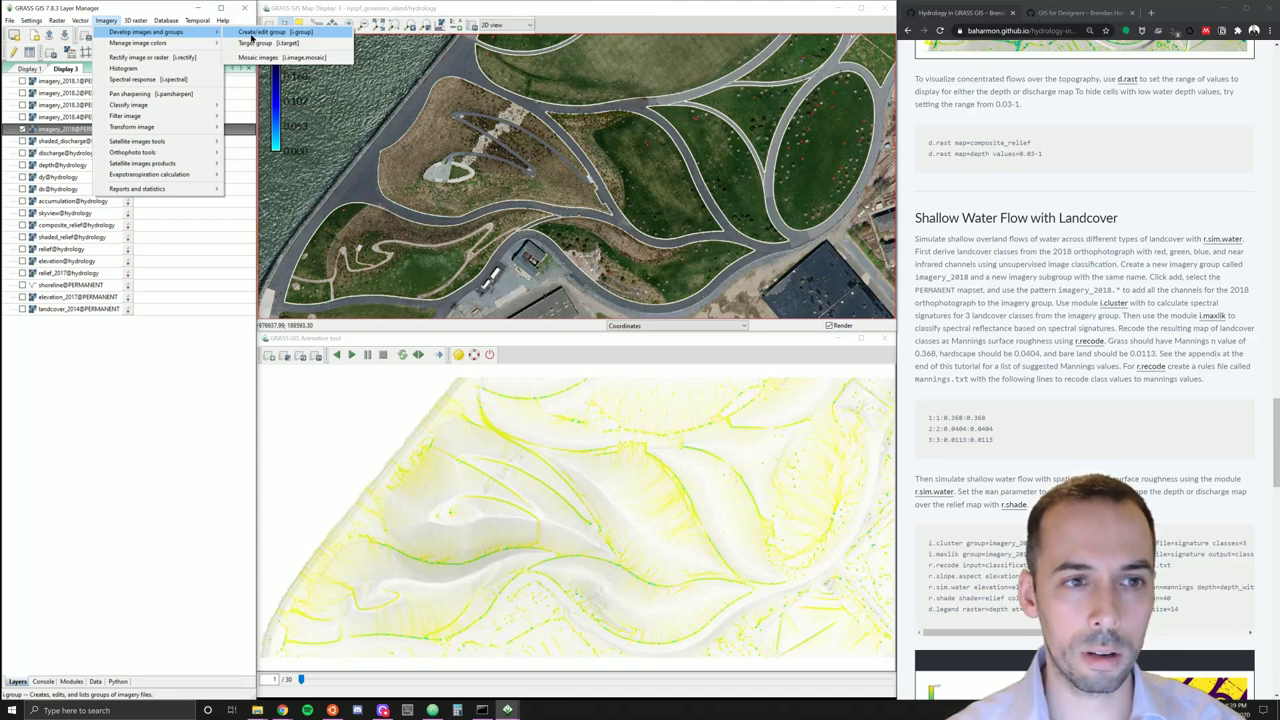
Load the existing imagery_2018 group in the imagery group tool, with subgroup editing off
{"action": "left_click", "coordinate": [262, 32]}
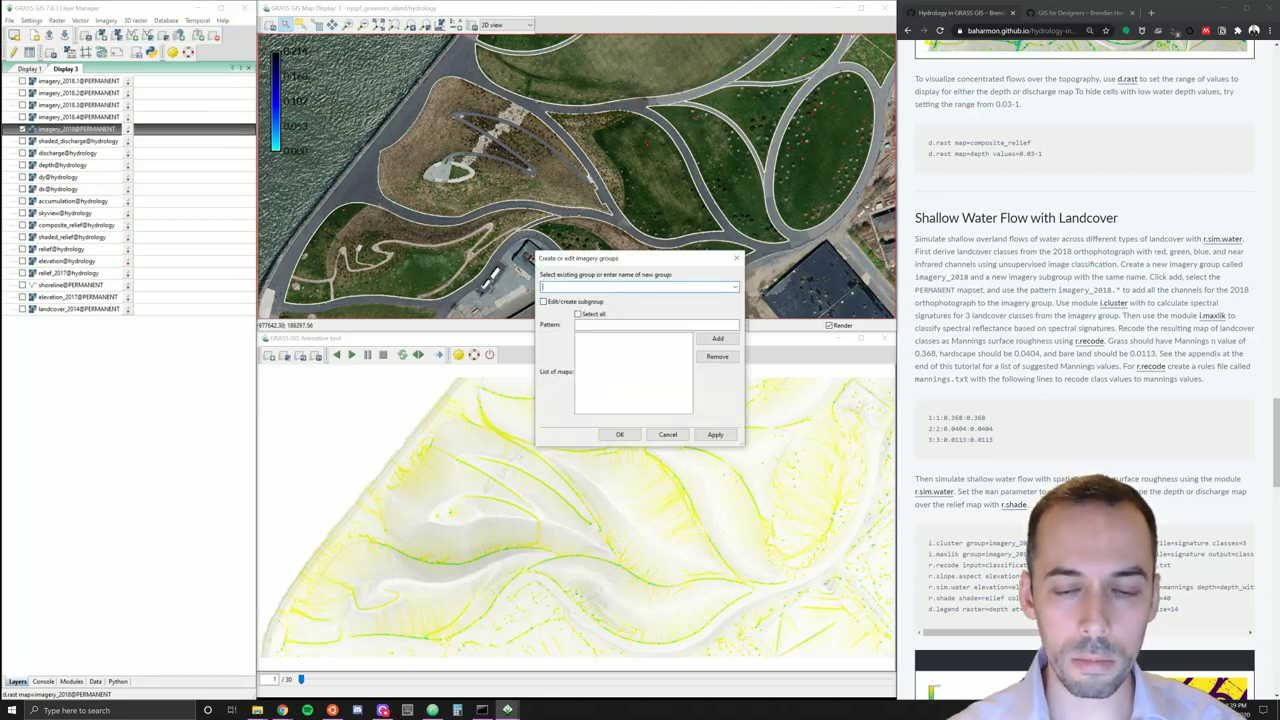
{"action": "left_click", "coordinate": [735, 287]}
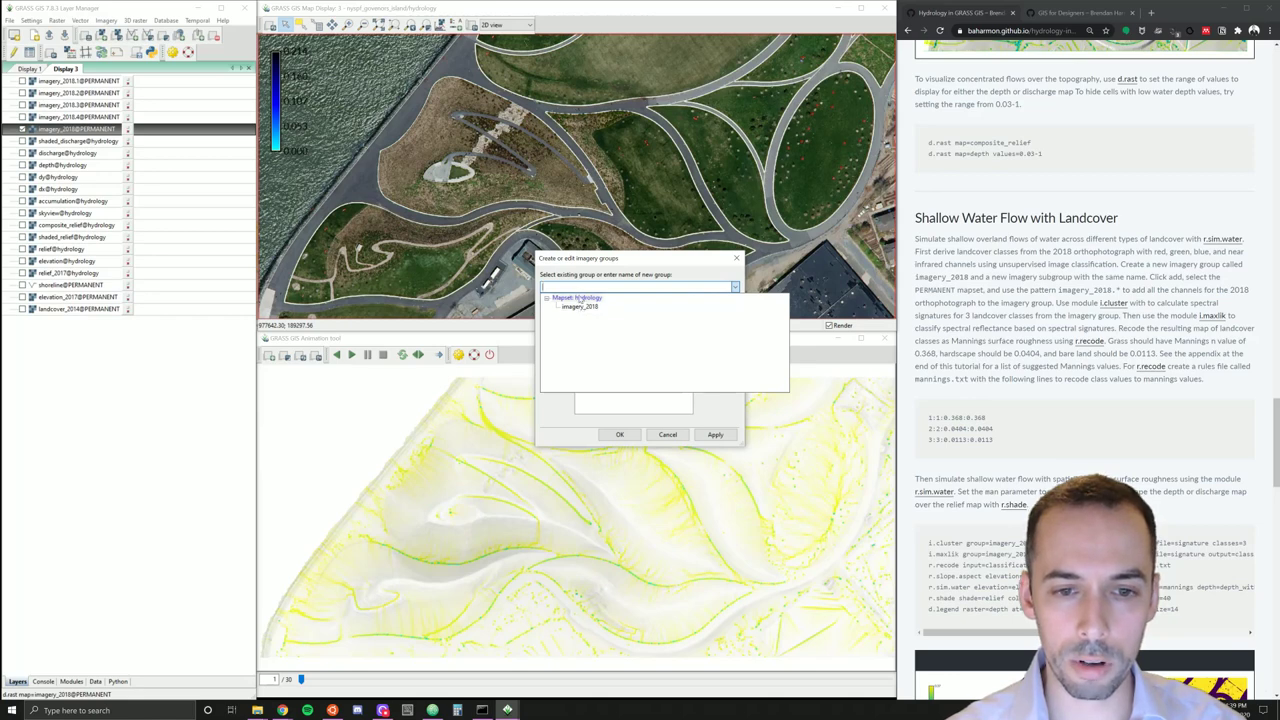
{"action": "left_click", "coordinate": [580, 307]}
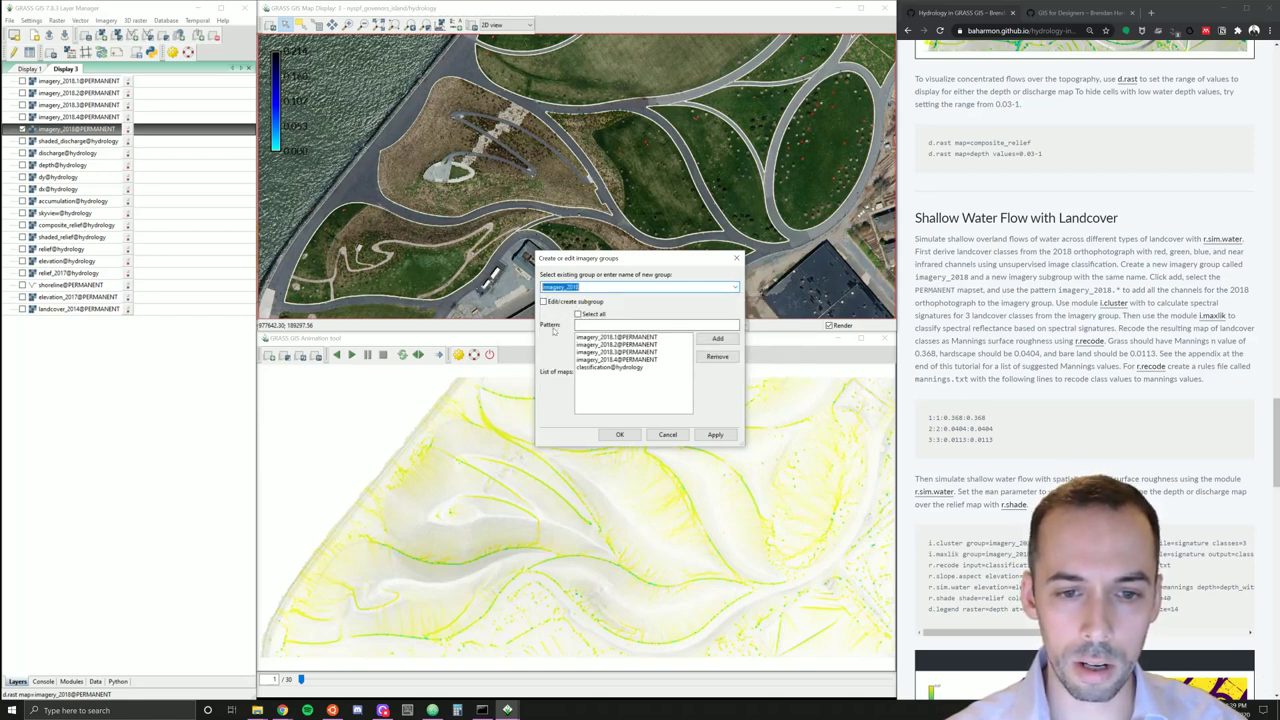
{"action": "left_click", "coordinate": [548, 302]}
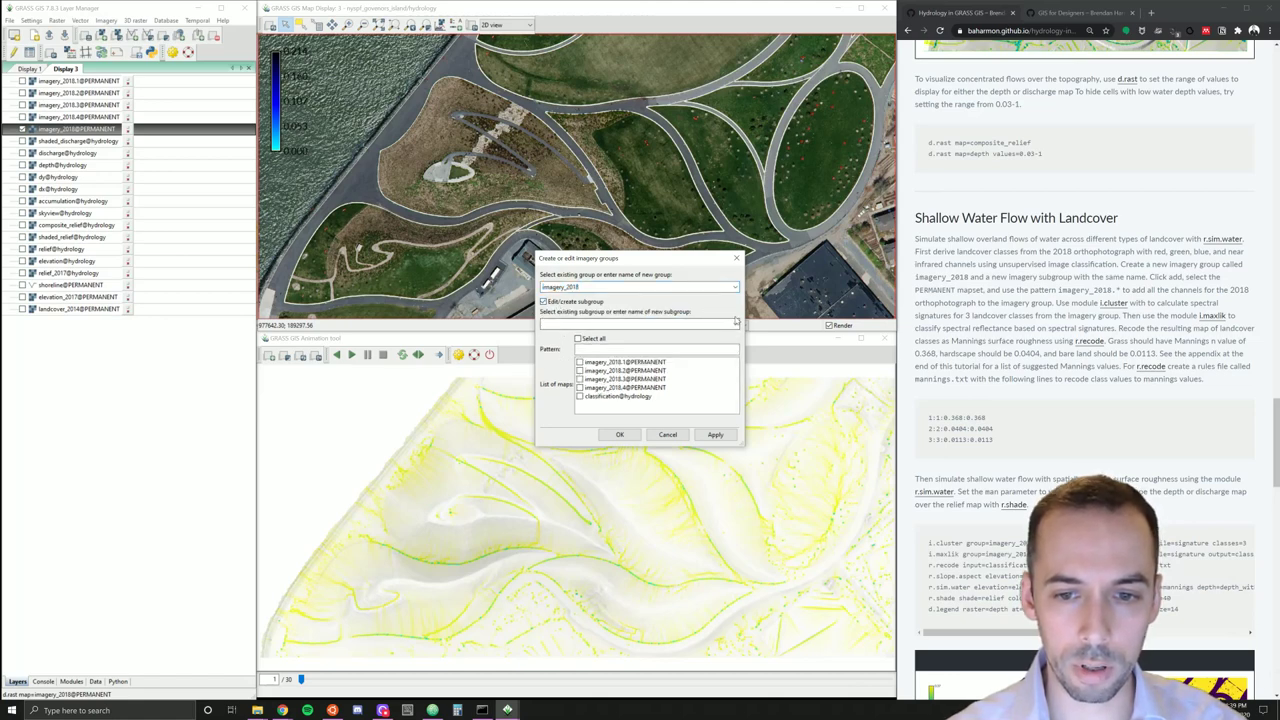
{"action": "left_click", "coordinate": [734, 325]}
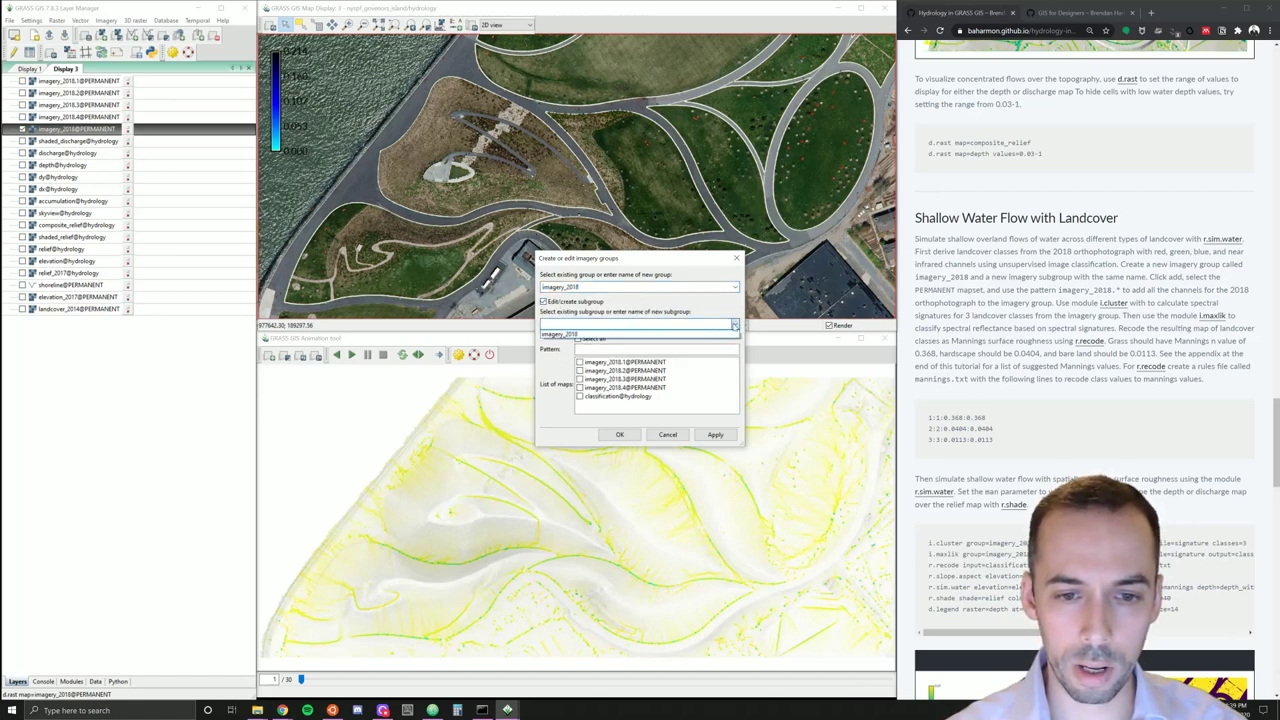
{"action": "left_click", "coordinate": [608, 336]}
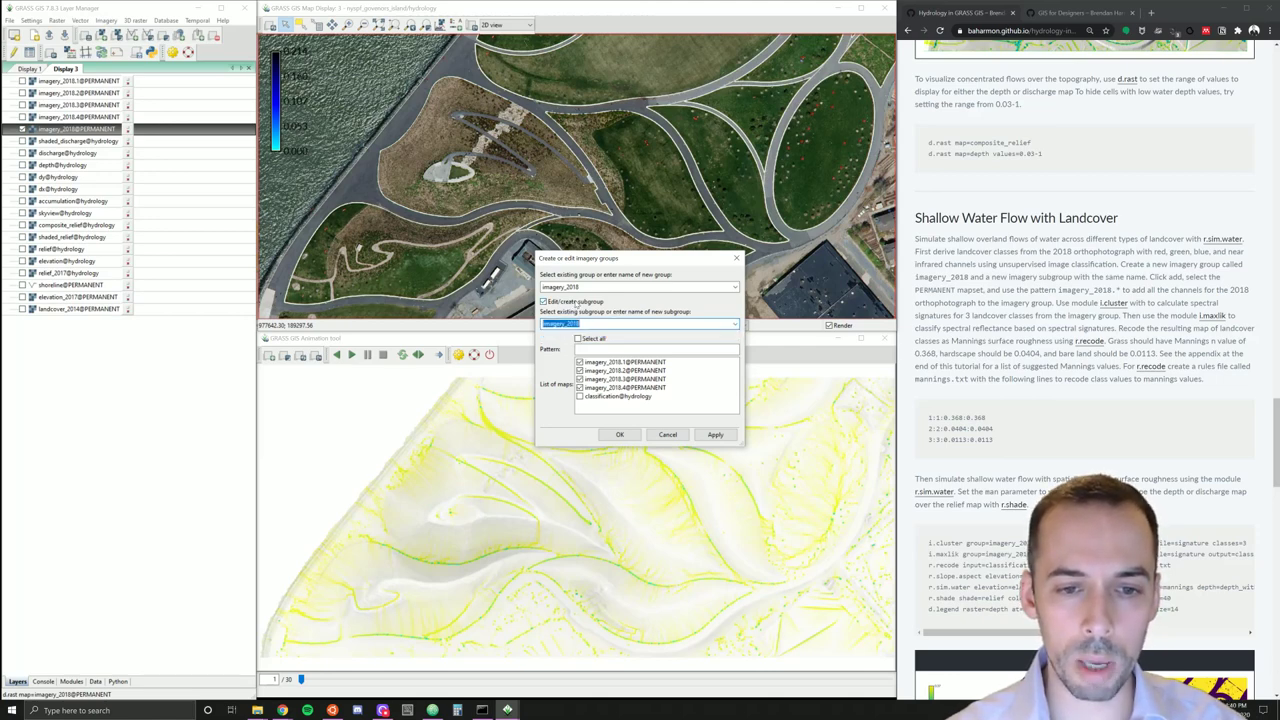
{"action": "left_click", "coordinate": [576, 302]}
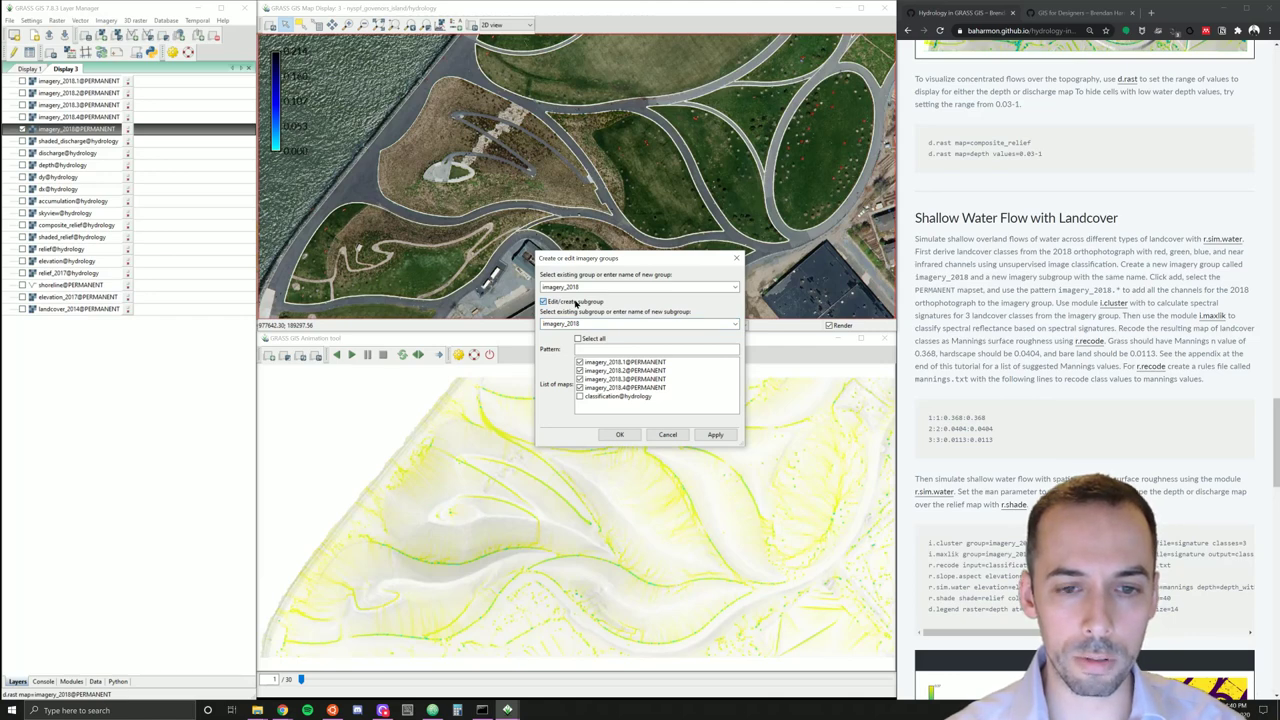
{"action": "left_click", "coordinate": [576, 302]}
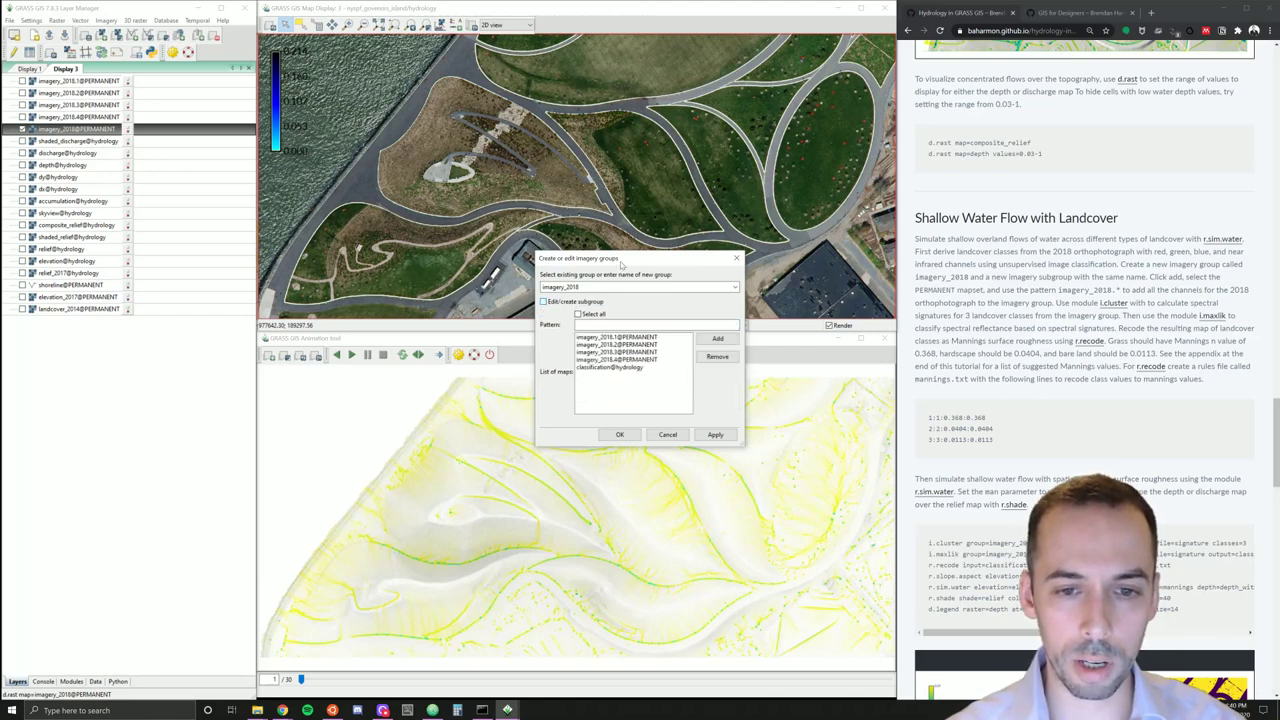
Select all maps currently listed in the imagery_2018 group
{"action": "left_click_drag", "start_coordinate": [624, 262], "coordinate": [543, 152]}
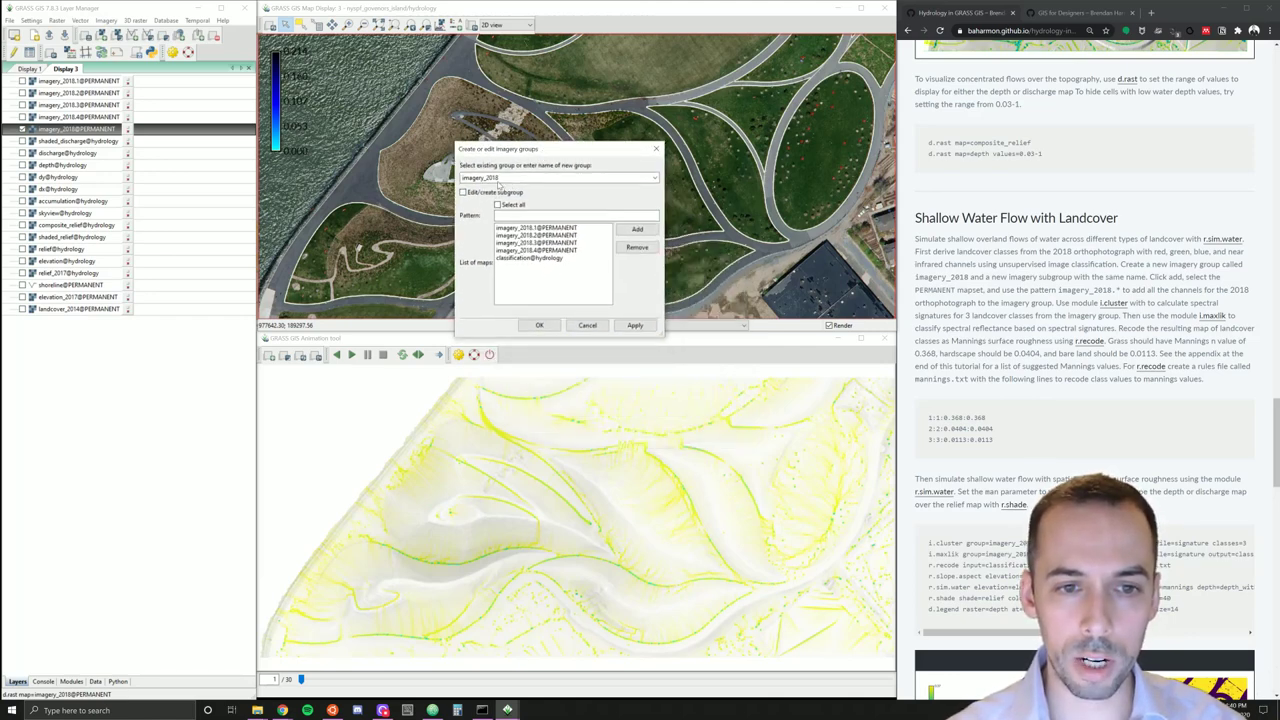
{"action": "left_click", "coordinate": [505, 215]}
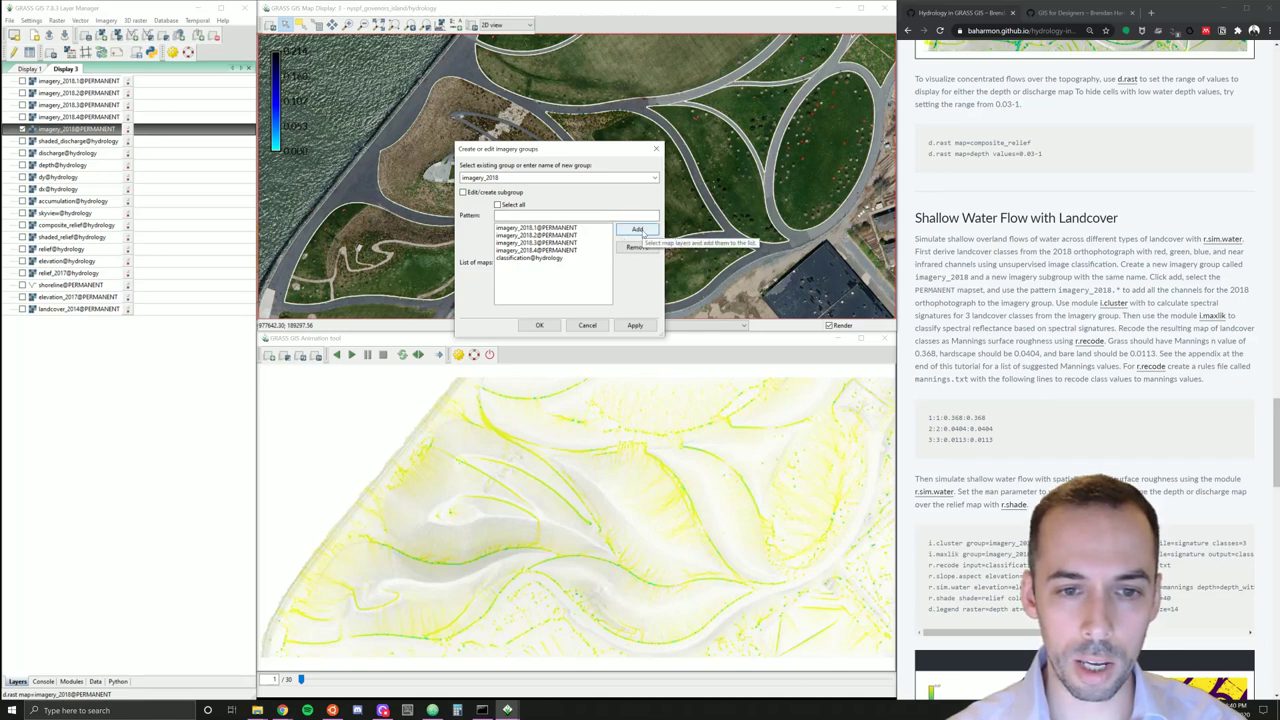
{"action": "left_click", "coordinate": [547, 250]}
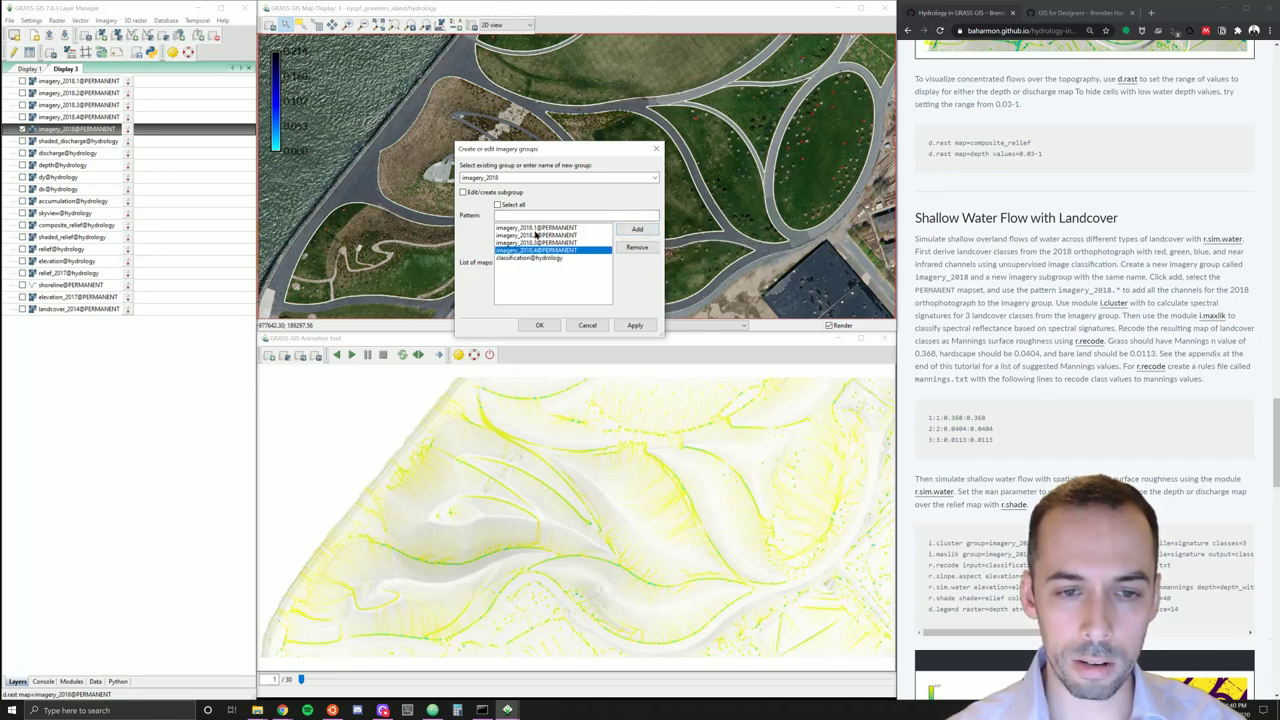
{"action": "left_click", "coordinate": [536, 235], "text": "ctrl"}
{"action": "left_click", "coordinate": [533, 228], "text": "ctrl"}
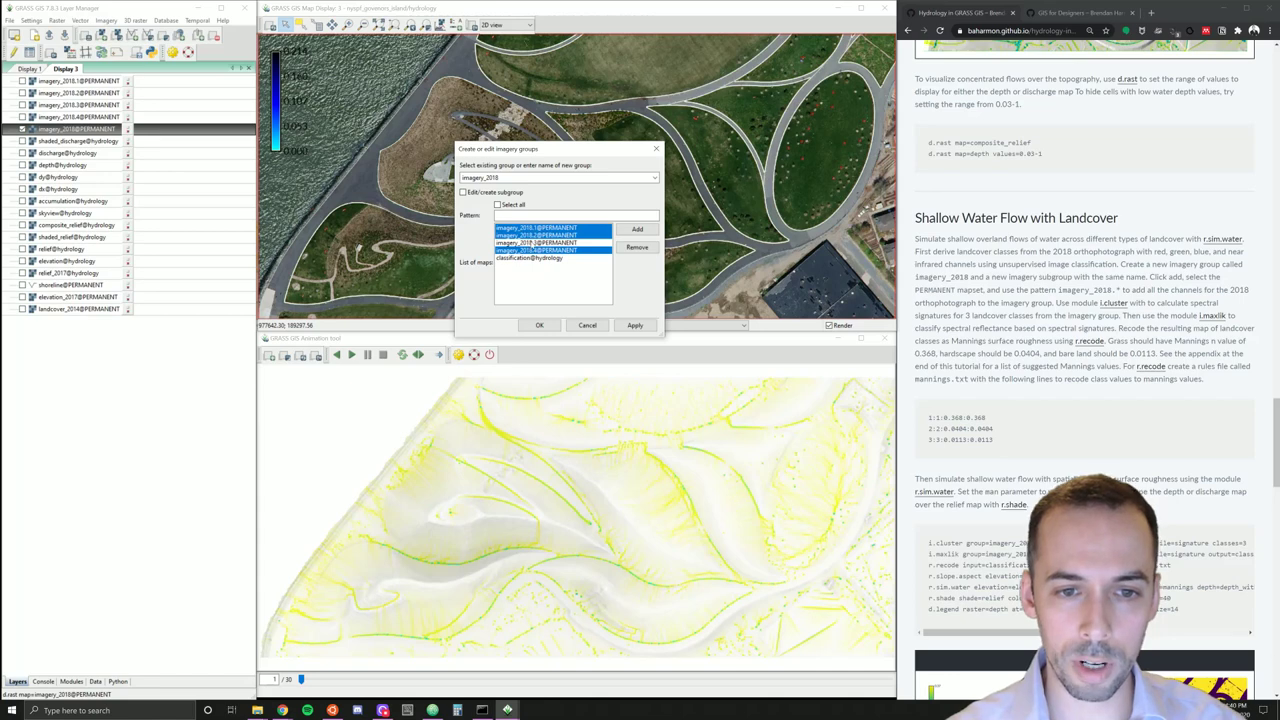
{"action": "left_click", "coordinate": [533, 243], "text": "ctrl"}
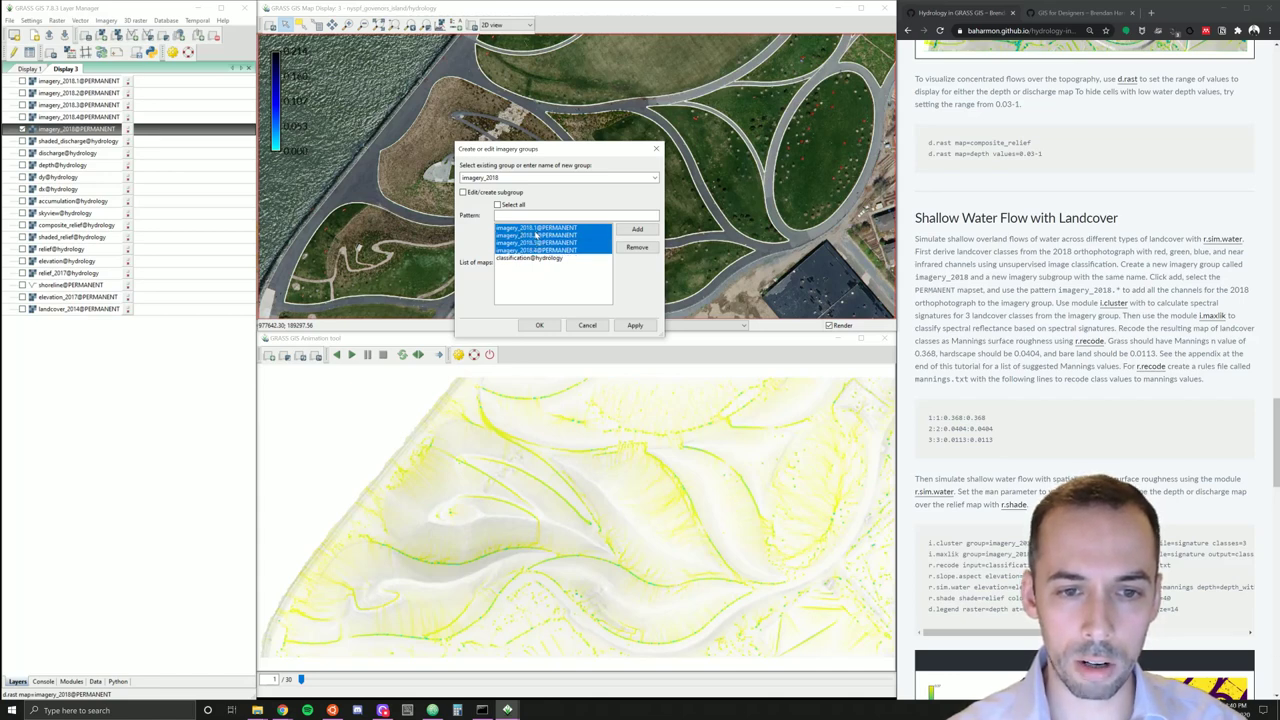
{"action": "left_click", "coordinate": [604, 257], "text": "ctrl"}
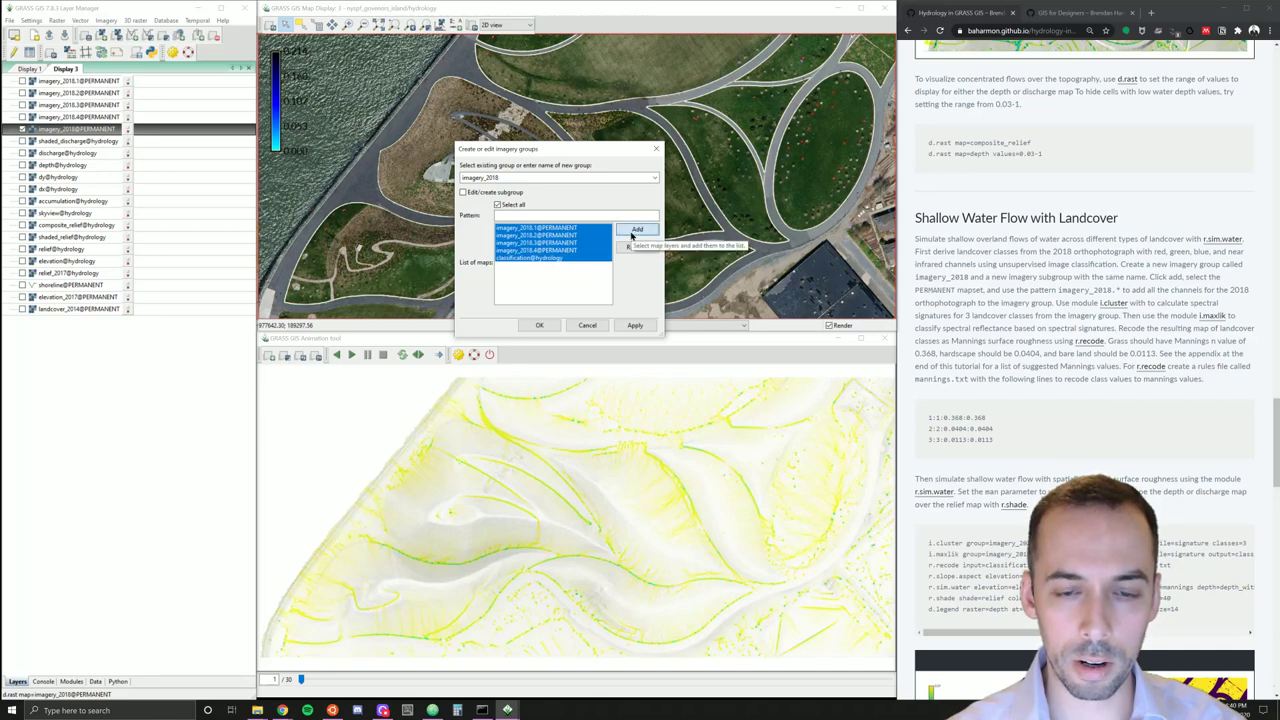
Add maps matching 'imagery_2018.' from PERMANENT to the group, then cancel the dialog
{"action": "left_click", "coordinate": [636, 230]}
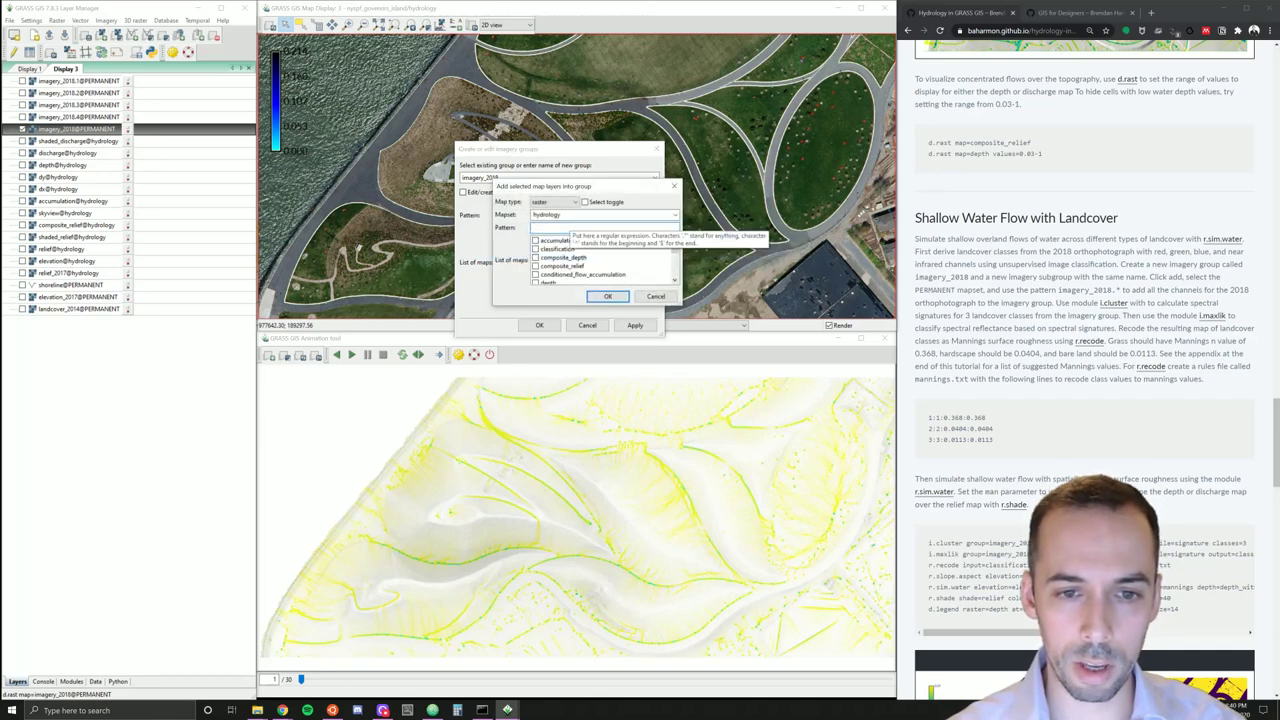
{"action": "type", "text": "imagery"}
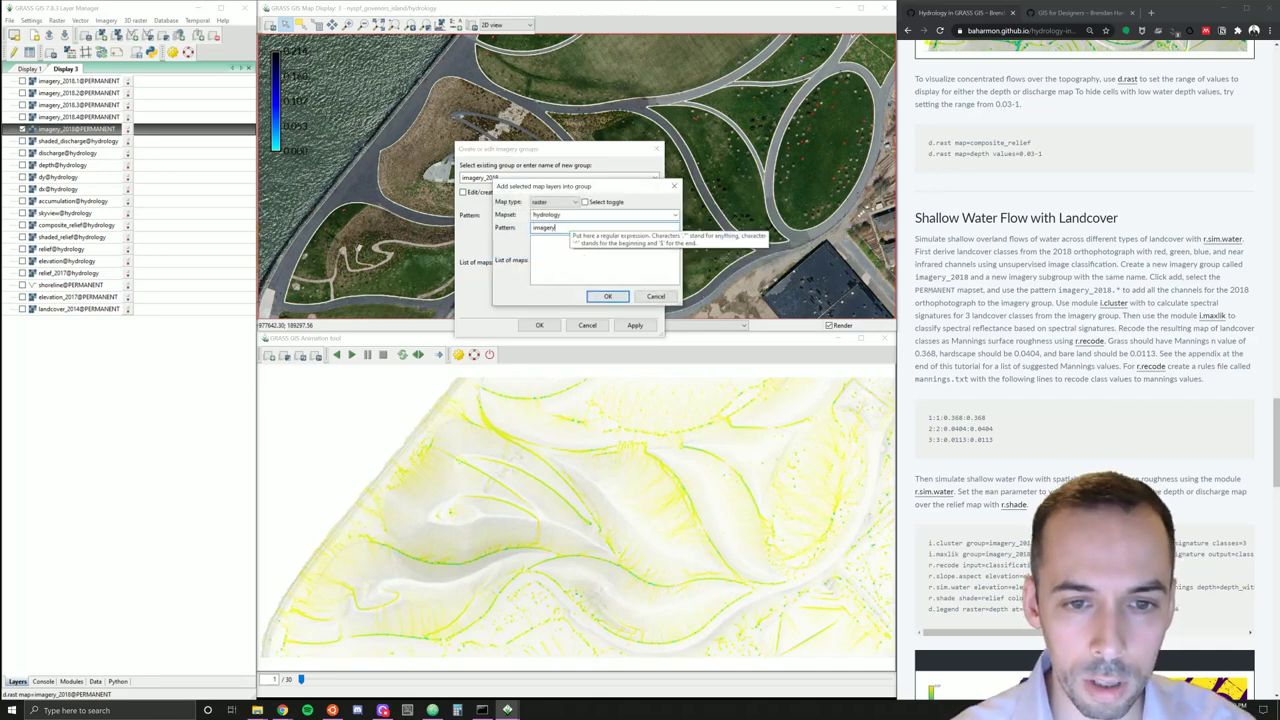
{"action": "left_click", "coordinate": [660, 214]}
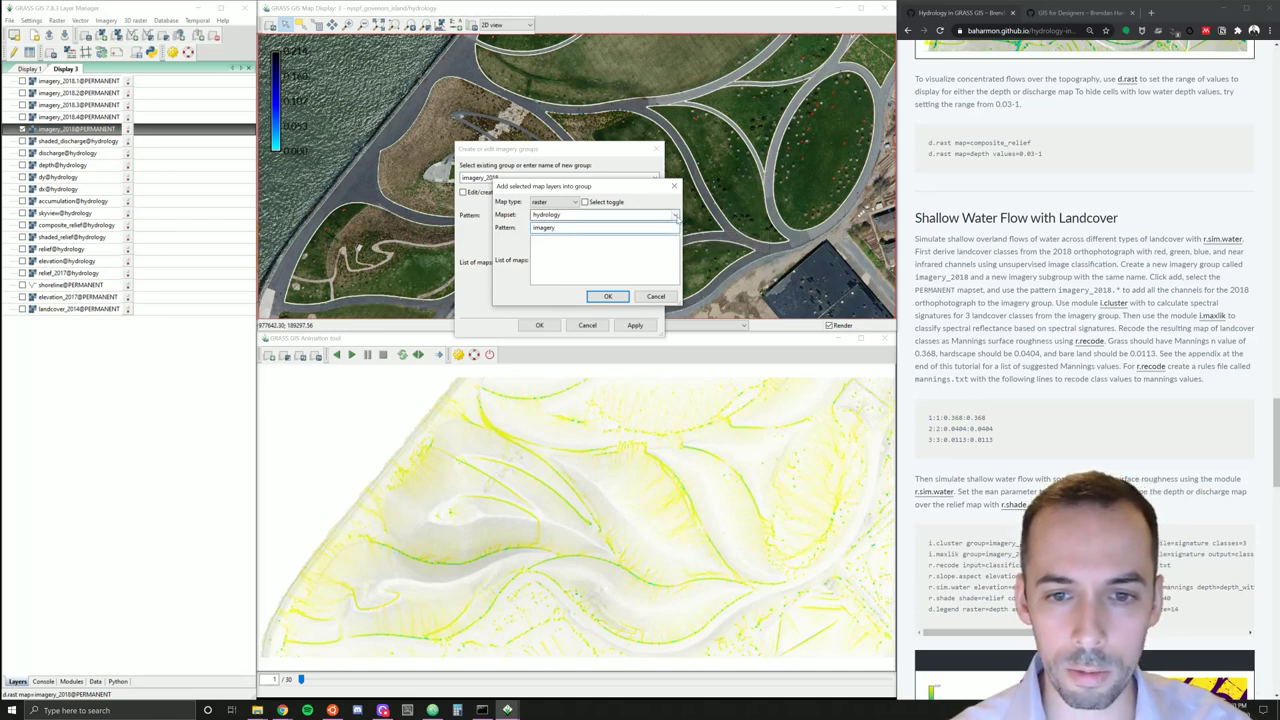
{"action": "left_click", "coordinate": [565, 235]}
{"action": "left_click", "coordinate": [560, 228]}
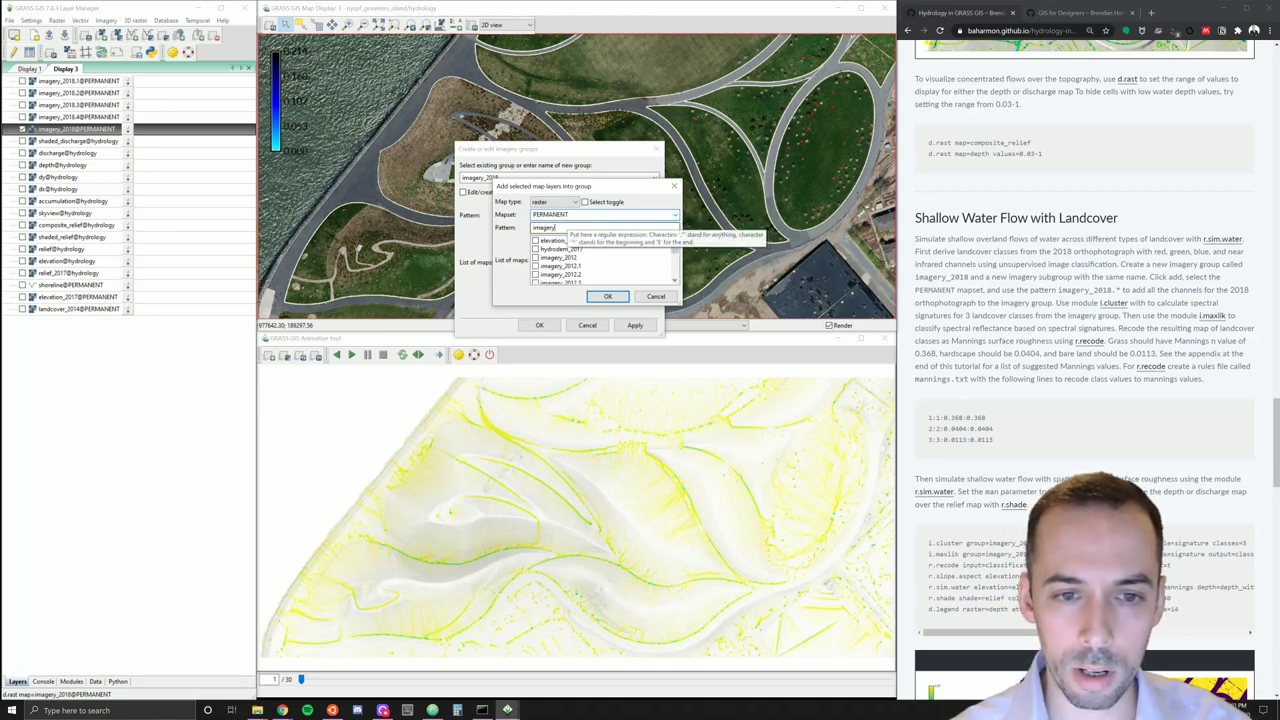
{"action": "type", "text": "_2018"}
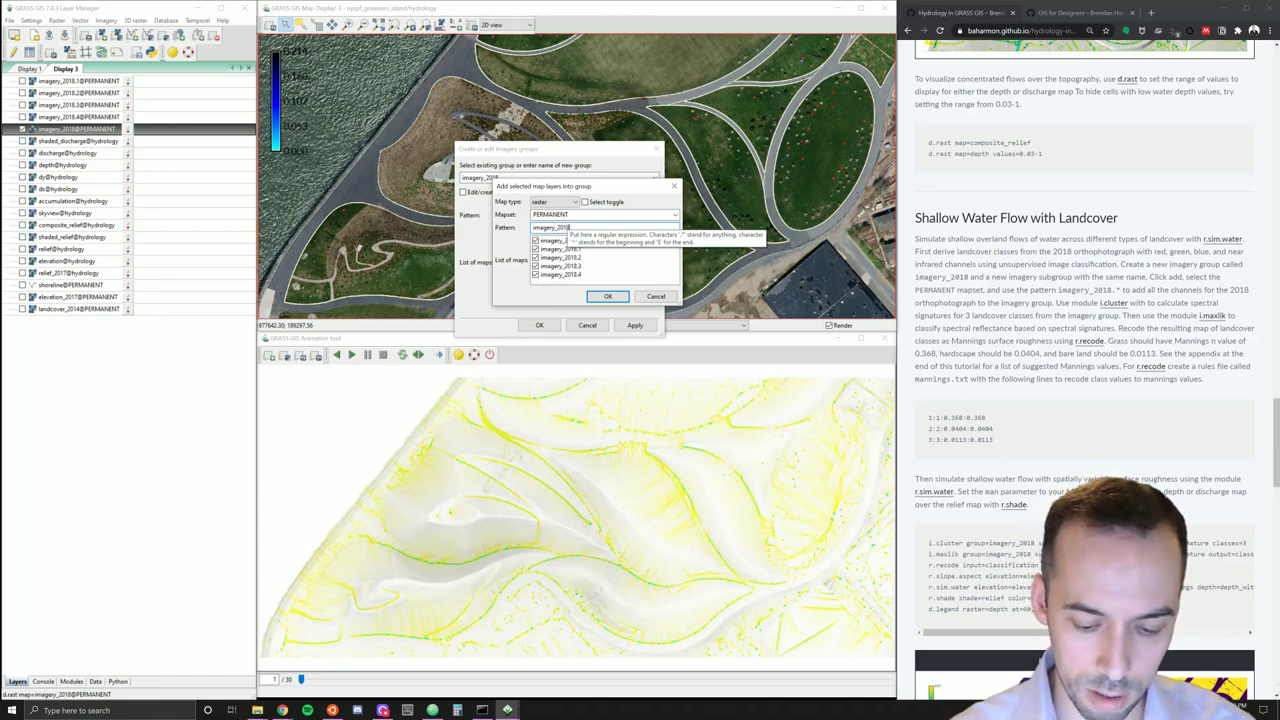
{"action": "type", "text": "."}
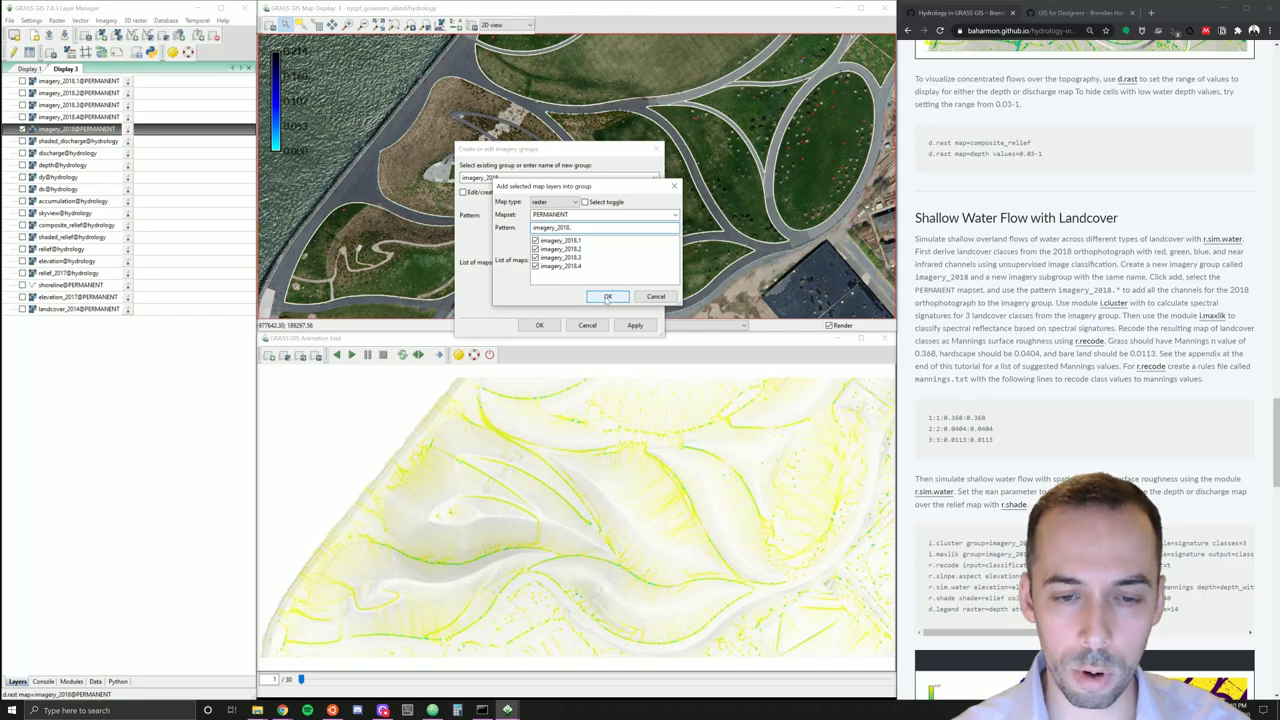
{"action": "left_click", "coordinate": [605, 296]}
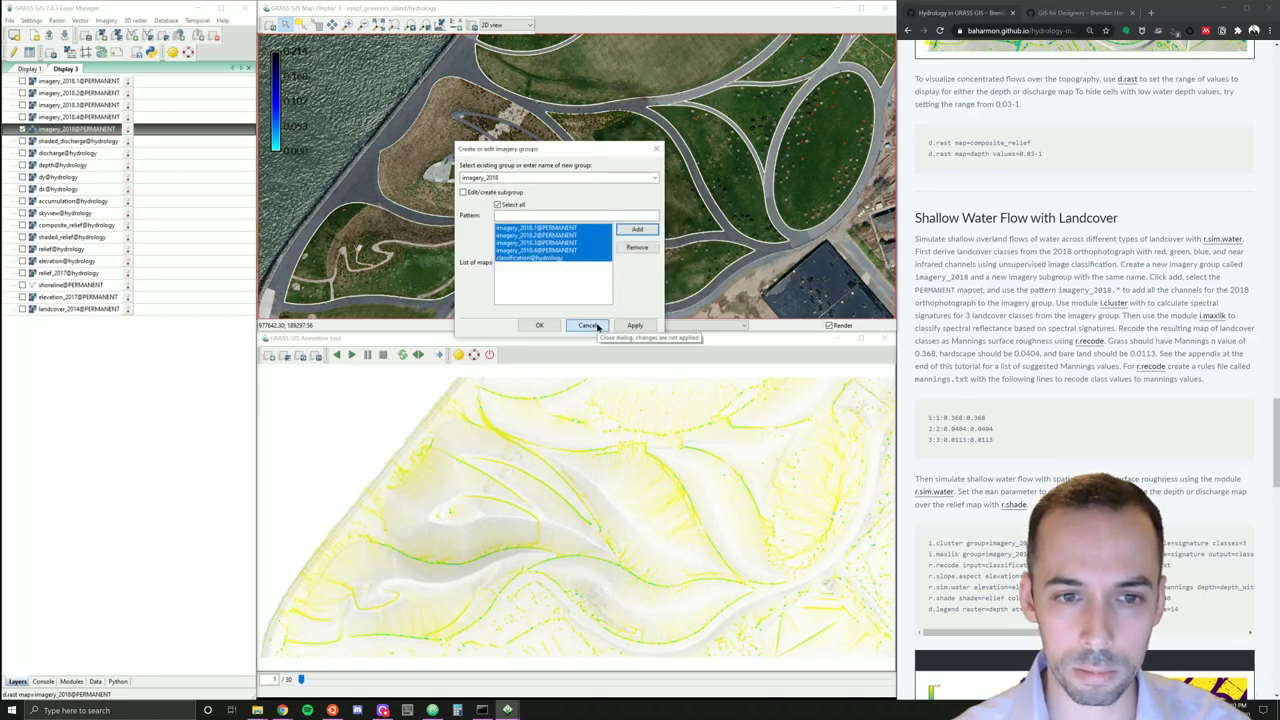
{"action": "left_click", "coordinate": [588, 326]}
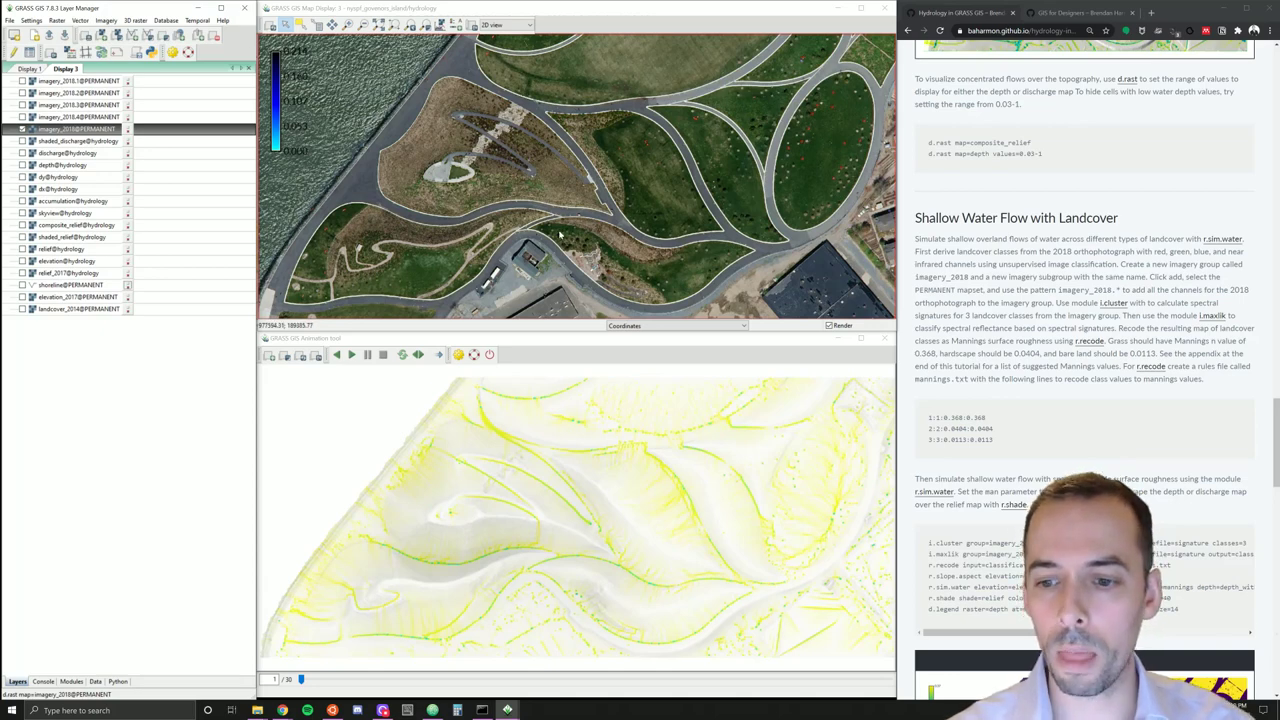
Scroll the tutorial to the landcover section, highlighting the i.cluster, i.maxlik and r.recode commands
{"action": "scroll", "coordinate": [966, 487], "scroll_direction": "down", "scroll_amount": 1}
{"action": "scroll", "coordinate": [967, 488], "scroll_direction": "down", "scroll_amount": 2}
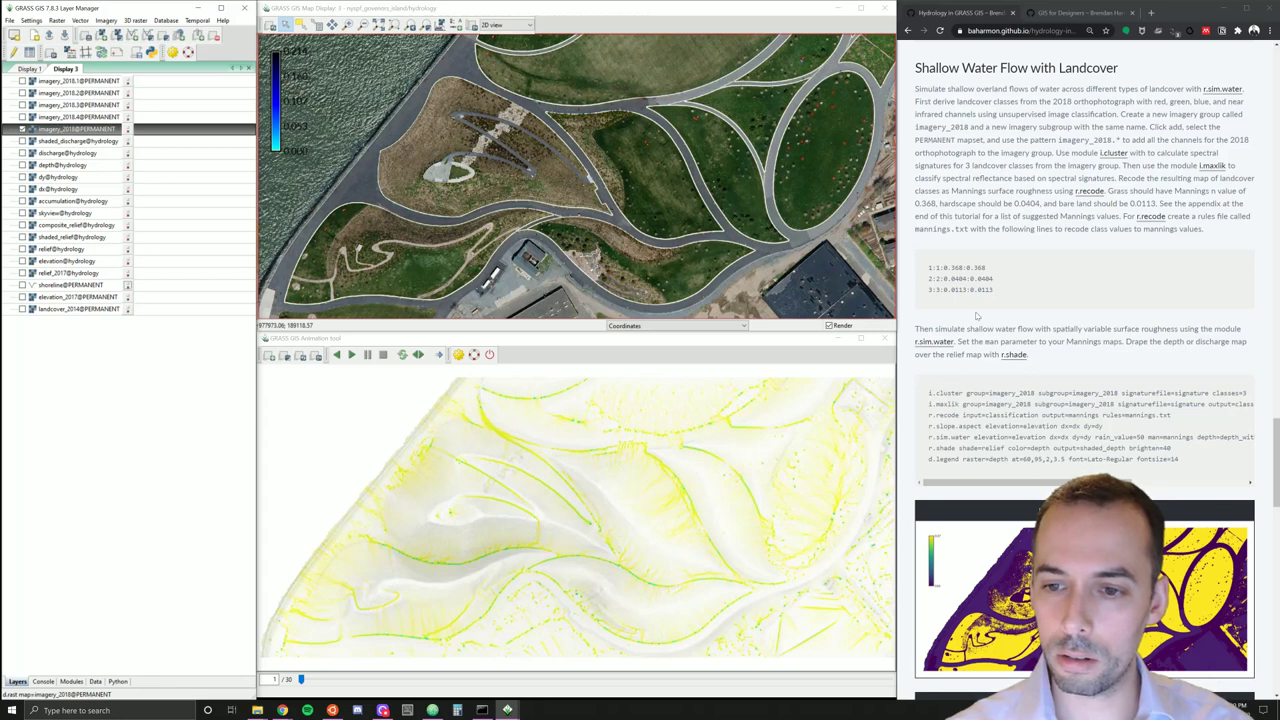
{"action": "left_click_drag", "start_coordinate": [962, 355], "coordinate": [928, 320]}
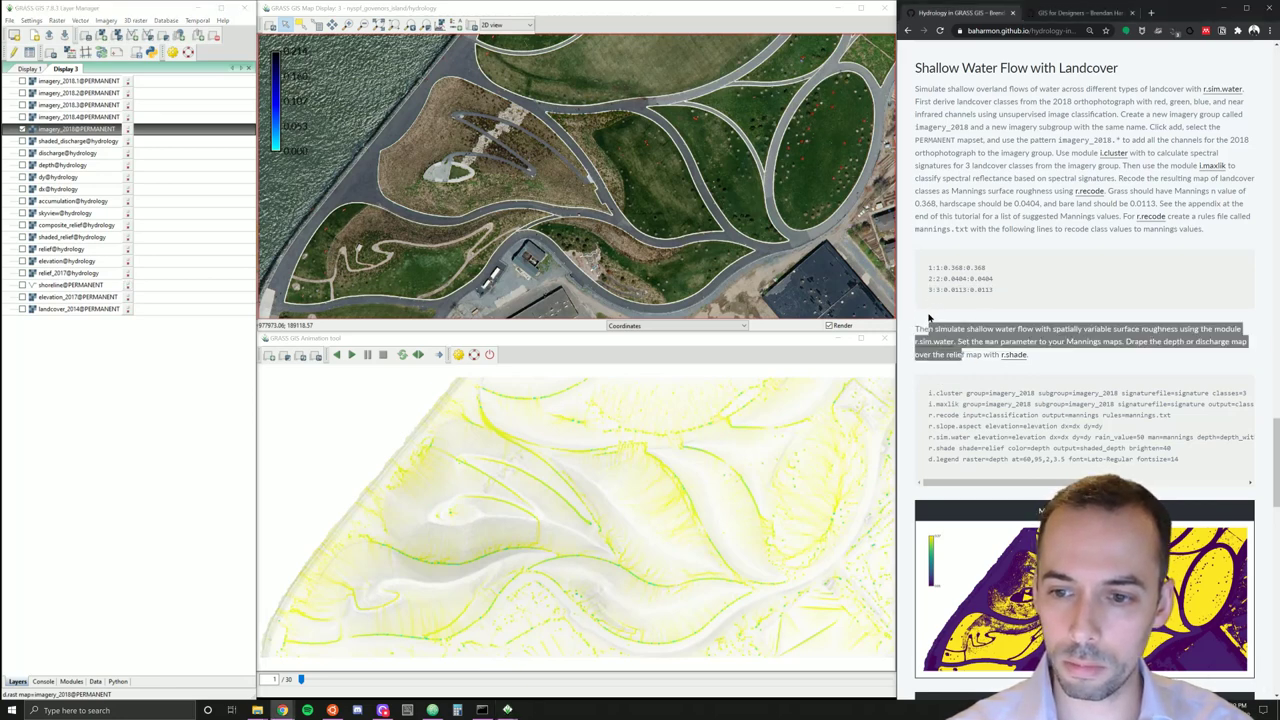
{"action": "left_click_drag", "start_coordinate": [1000, 426], "coordinate": [913, 388]}
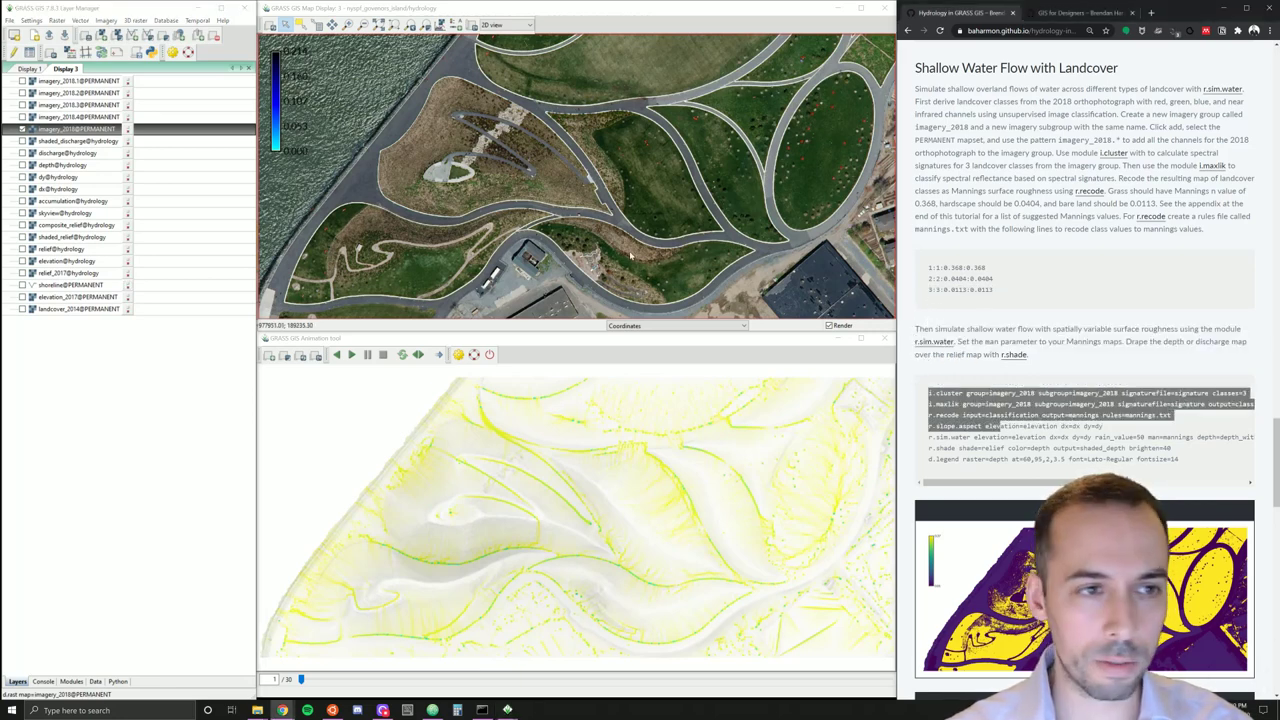
Bring up the Imagery > Classify image tools
{"action": "left_click", "coordinate": [106, 20]}
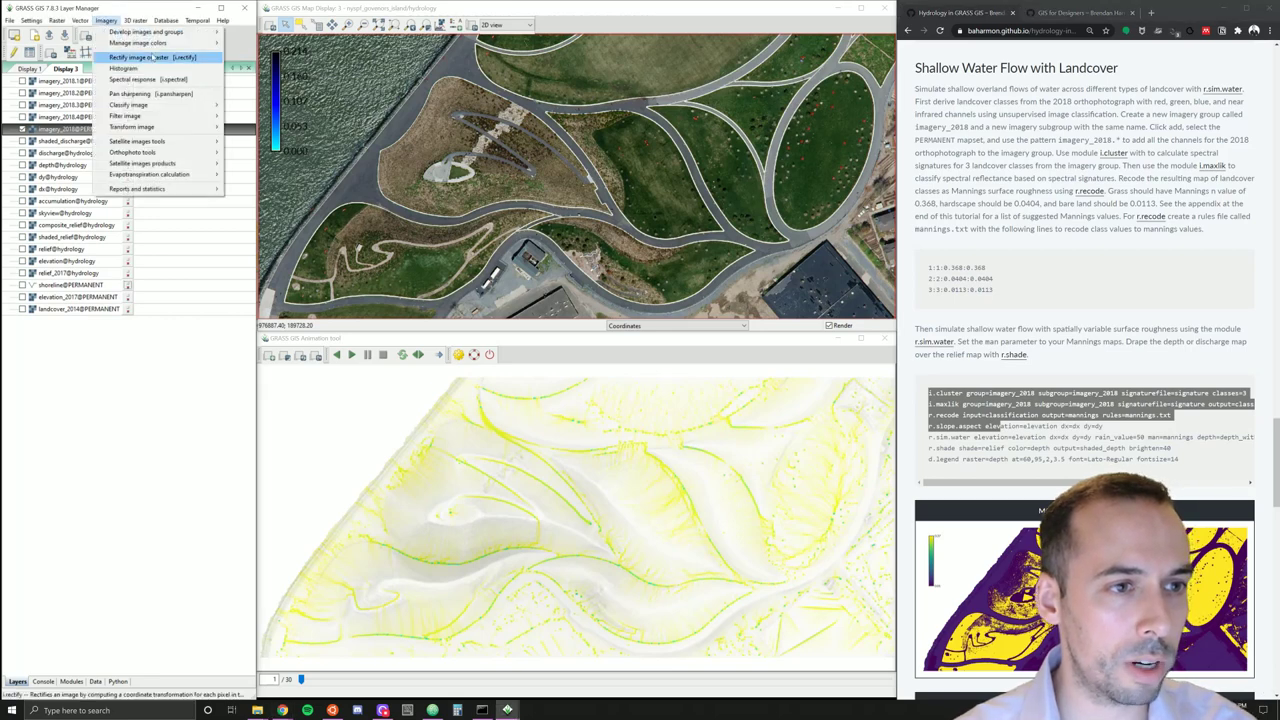
{"action": "mouse_move", "coordinate": [150, 36]}
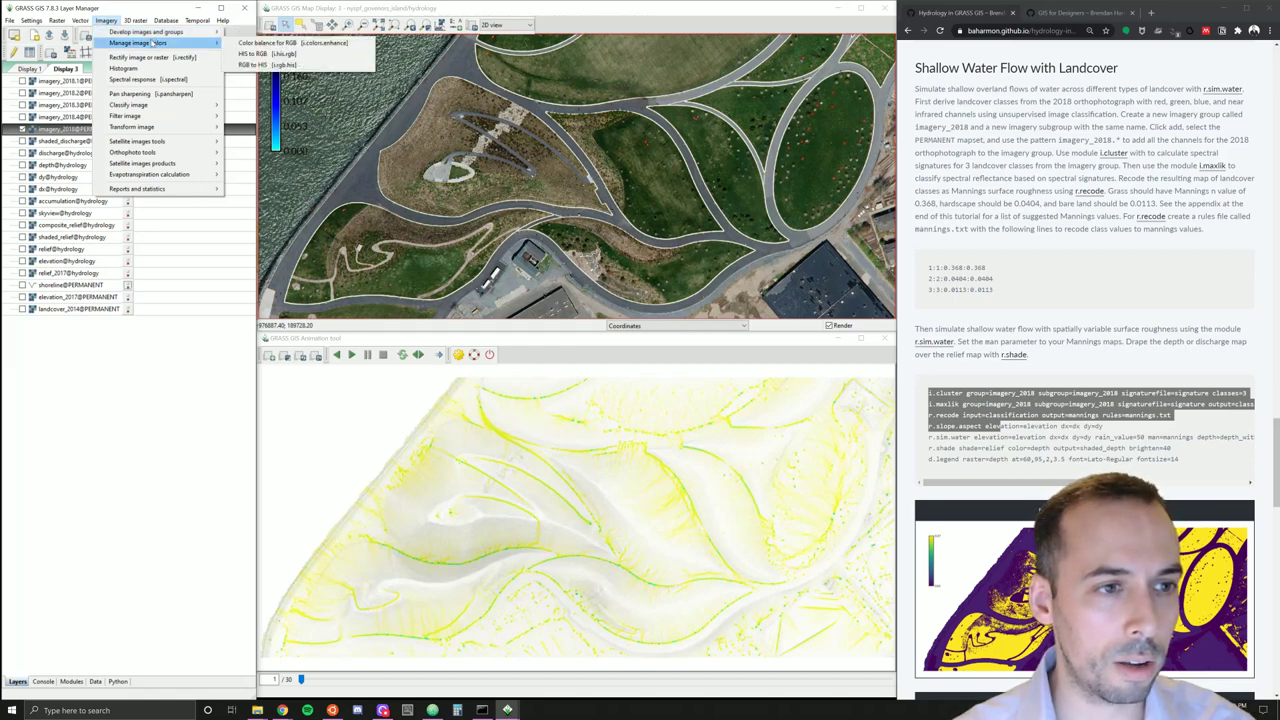
{"action": "mouse_move", "coordinate": [160, 105]}
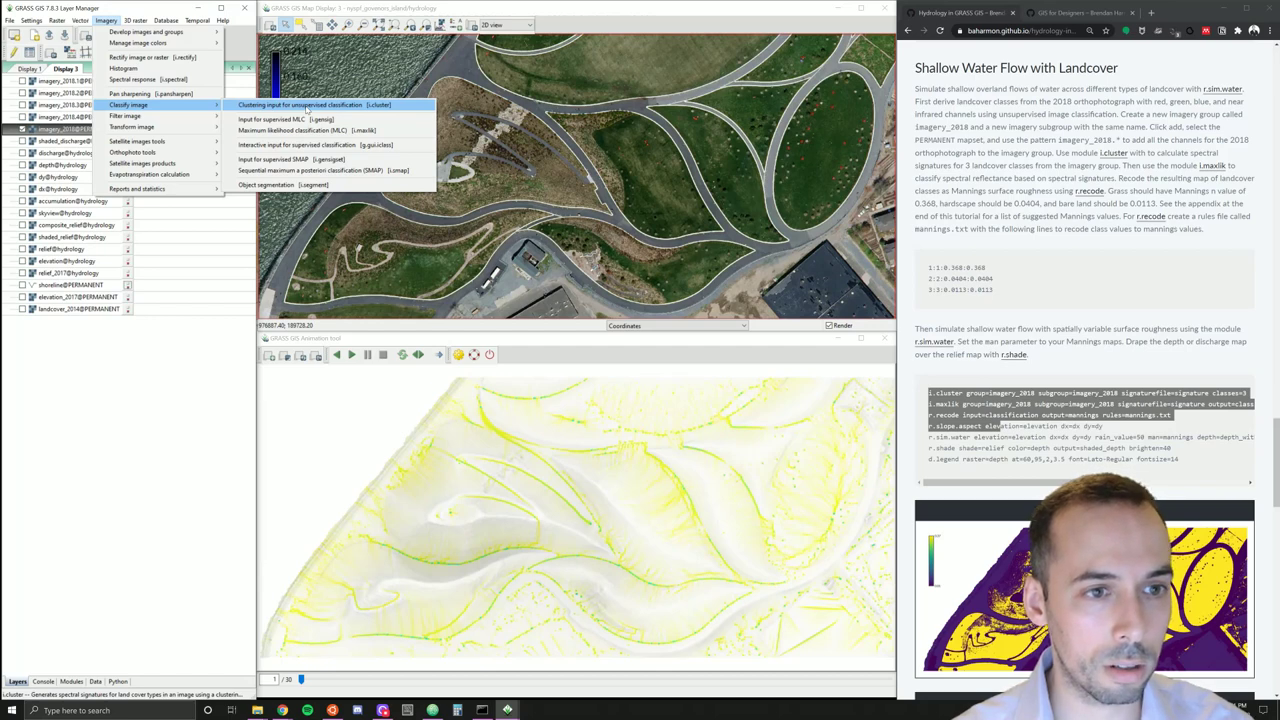
In i.cluster, set group and subgroup to imagery_2018 and name the signature file 'signature'
{"action": "left_click", "coordinate": [305, 107]}
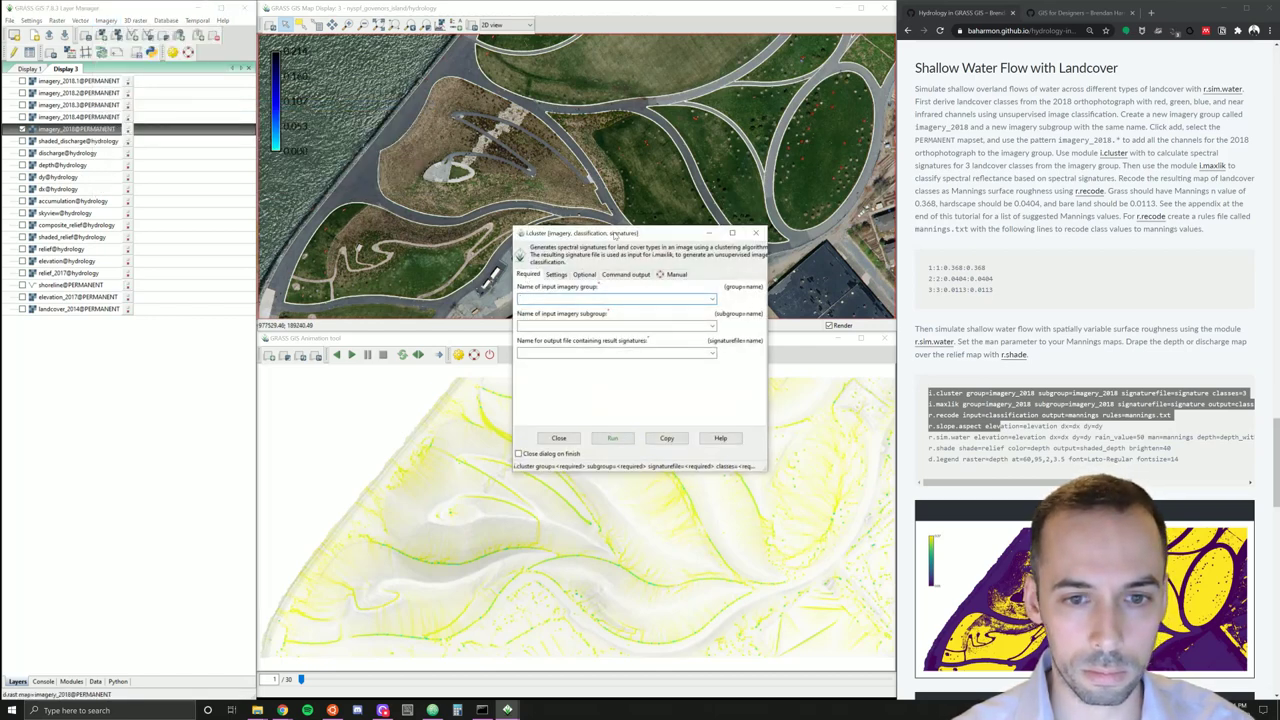
{"action": "left_click_drag", "start_coordinate": [616, 237], "coordinate": [554, 204]}
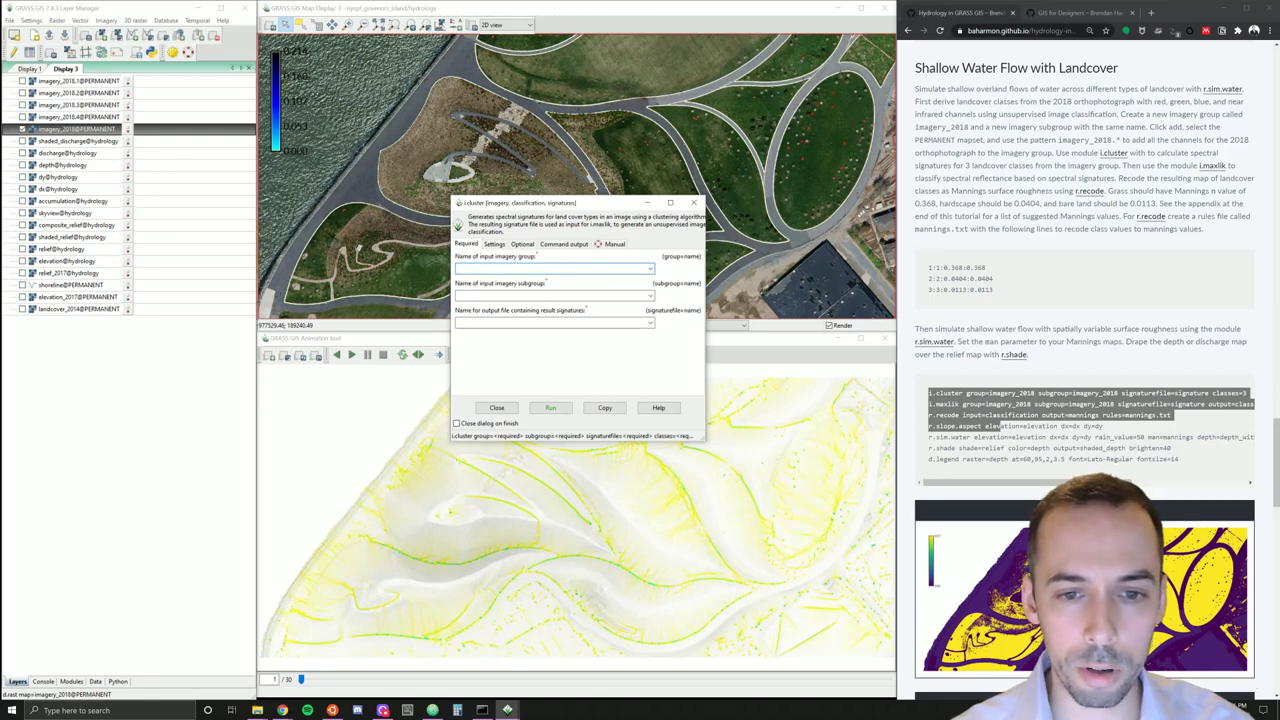
{"action": "left_click", "coordinate": [650, 269]}
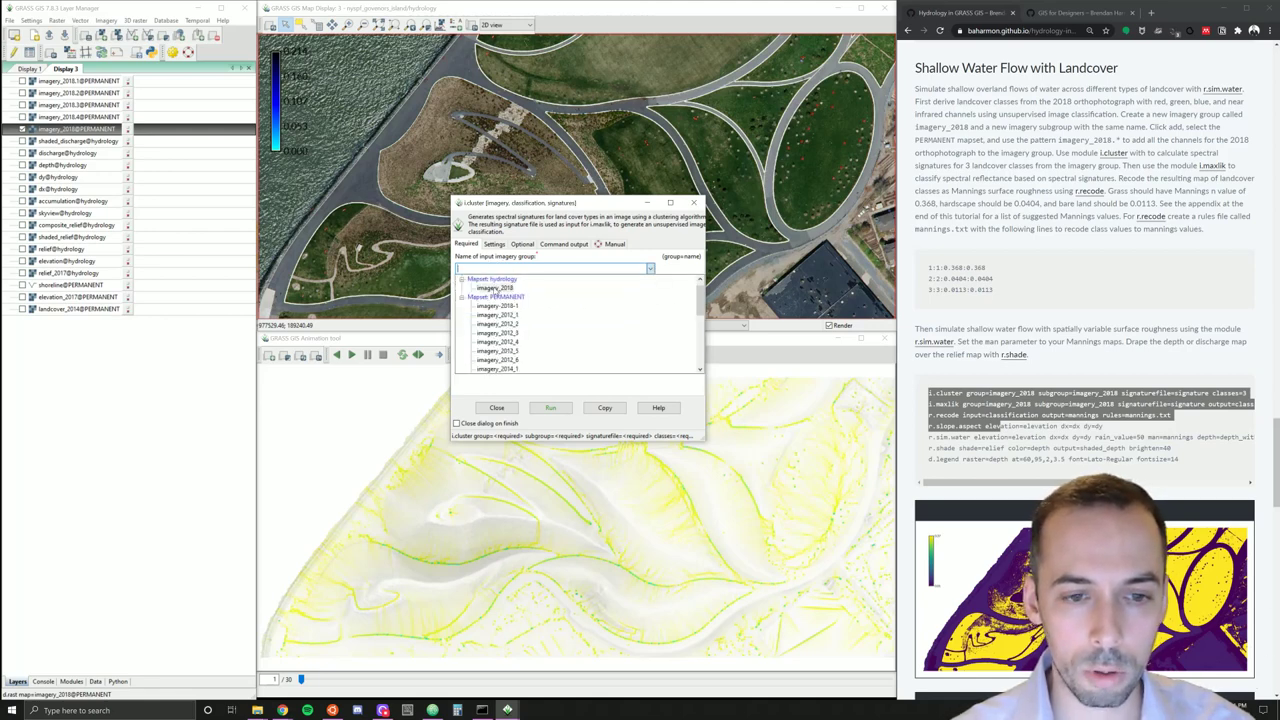
{"action": "left_click", "coordinate": [494, 289]}
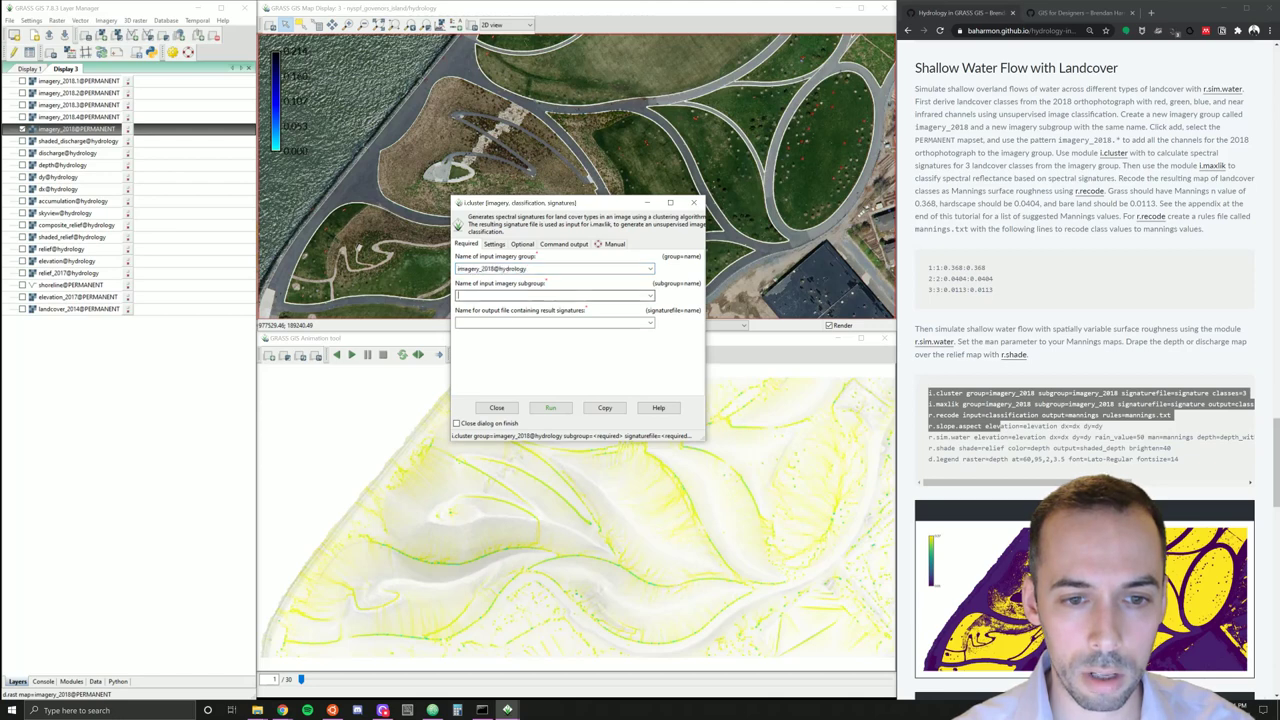
{"action": "left_click", "coordinate": [650, 296]}
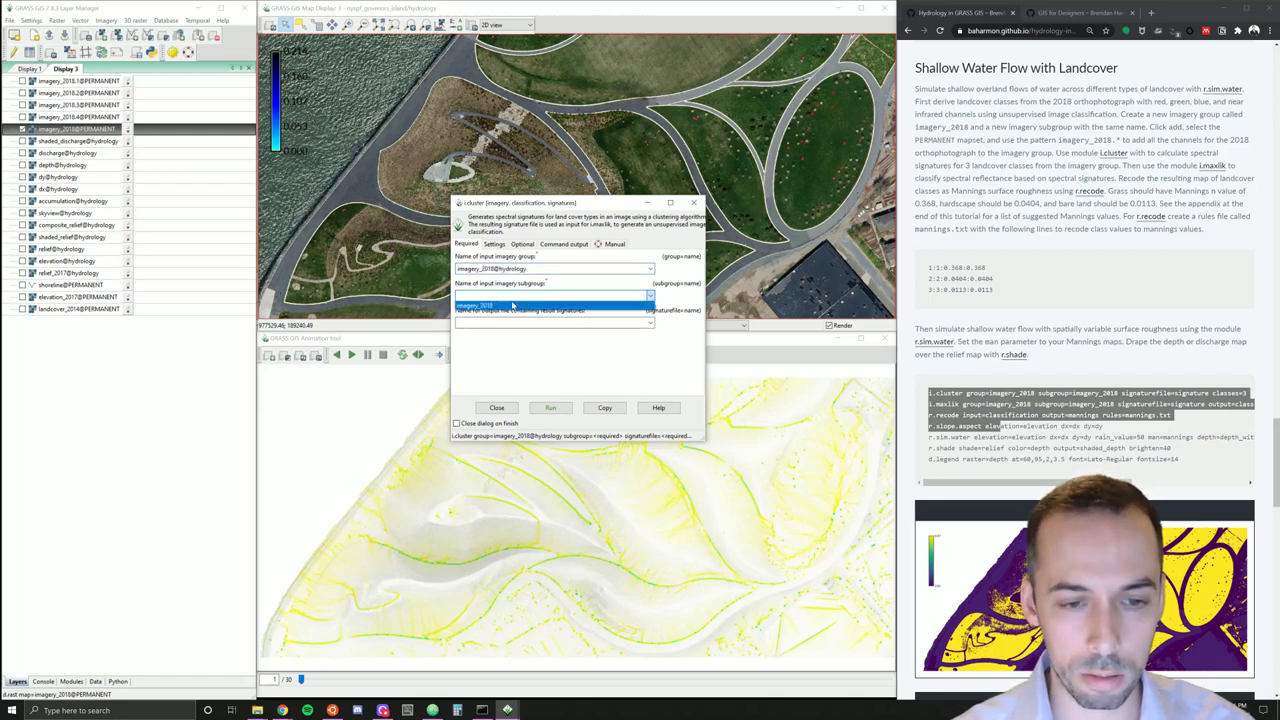
{"action": "left_click", "coordinate": [512, 305]}
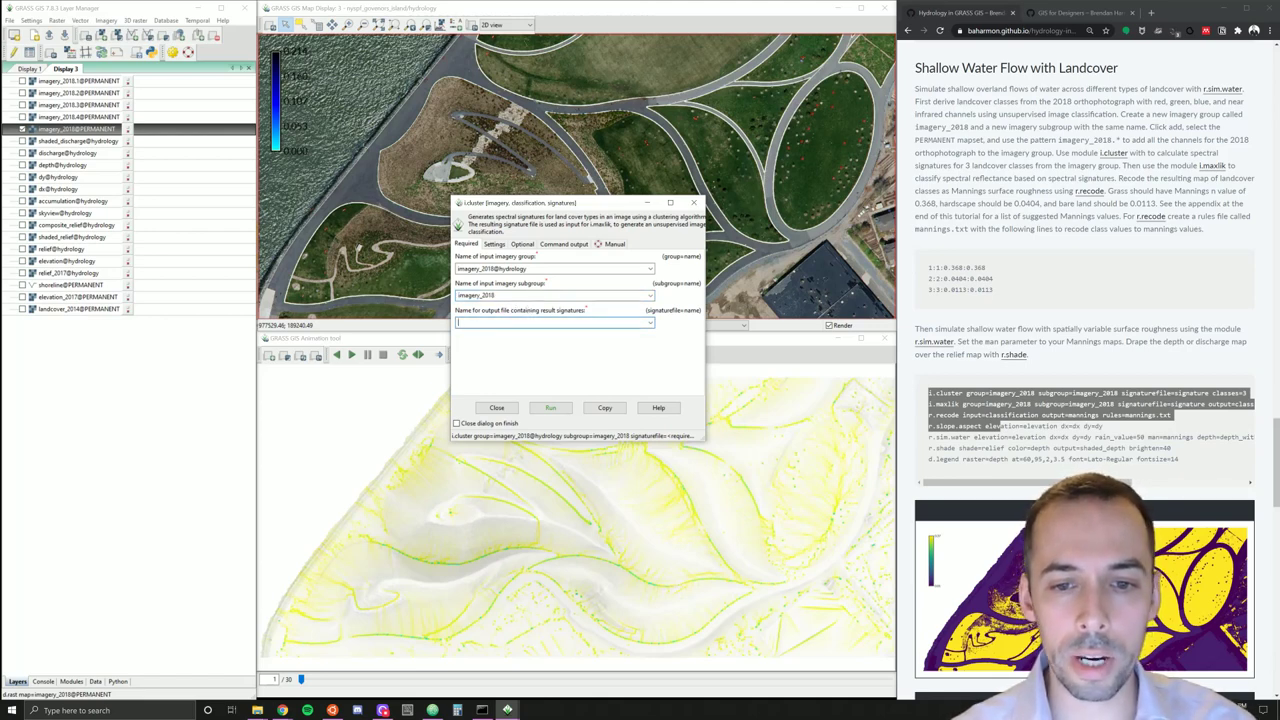
{"action": "type", "text": "sig"}
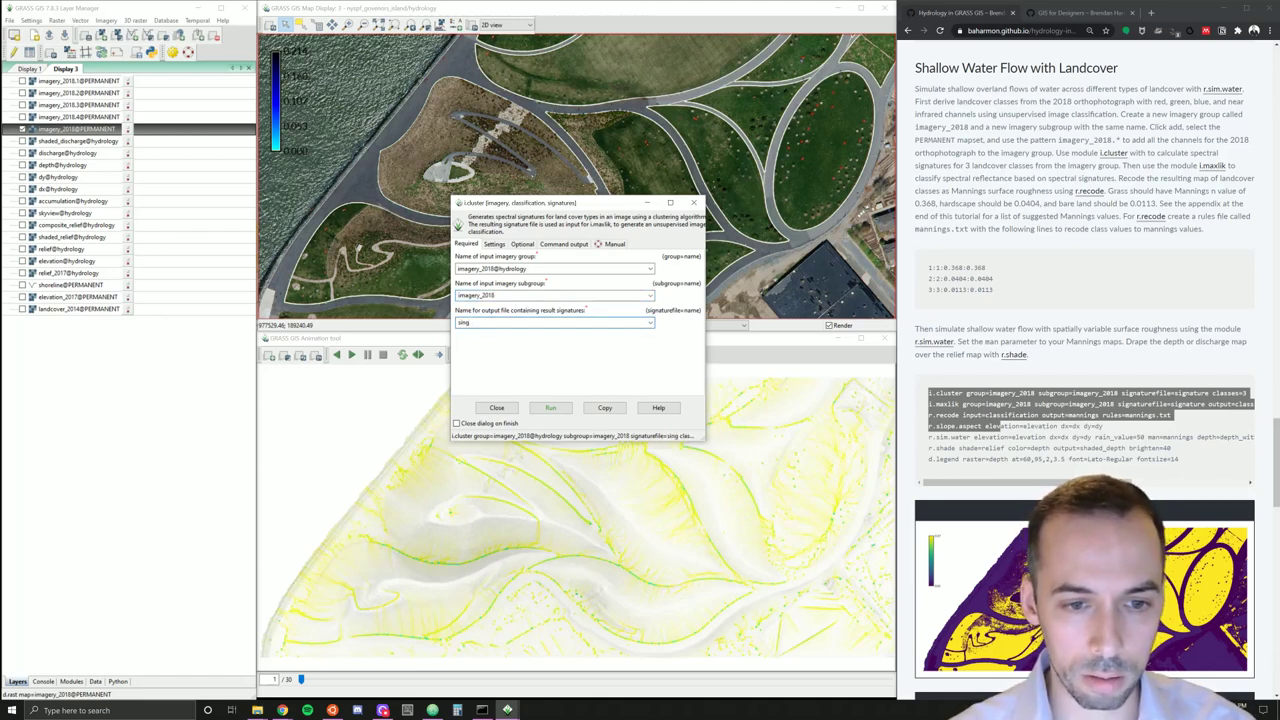
{"action": "type", "text": "natu"}
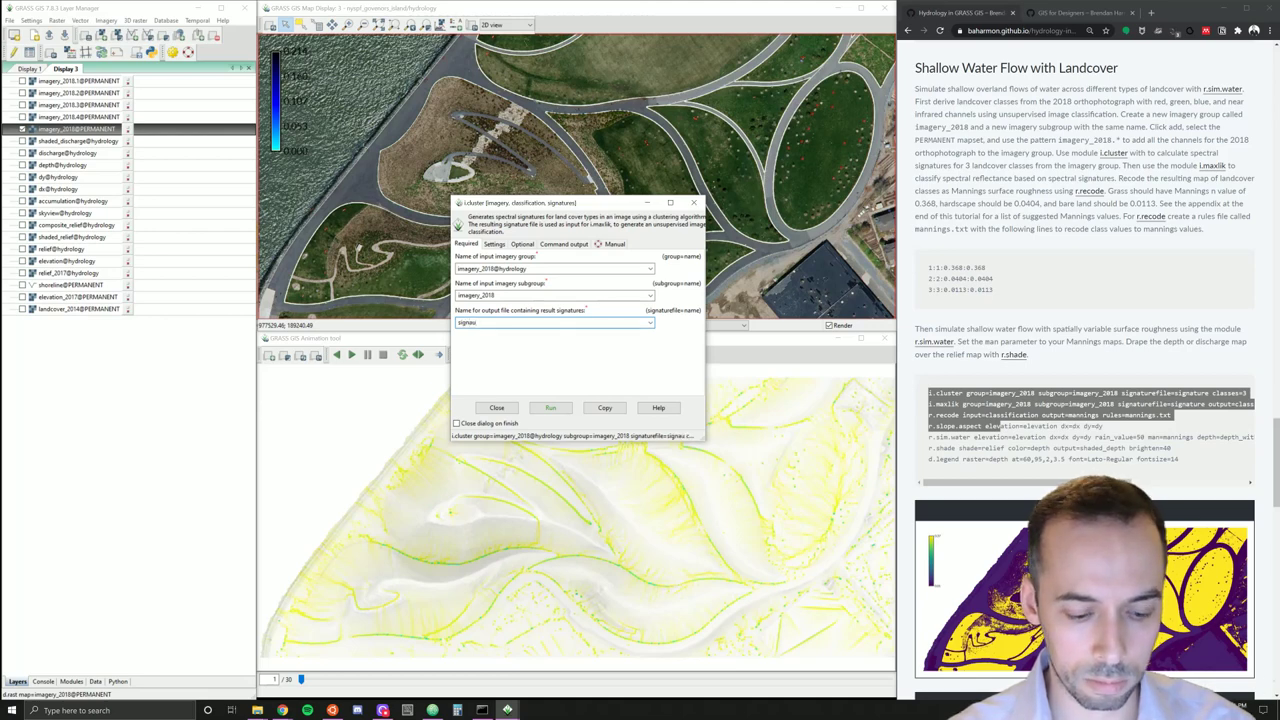
{"action": "type", "text": "re"}
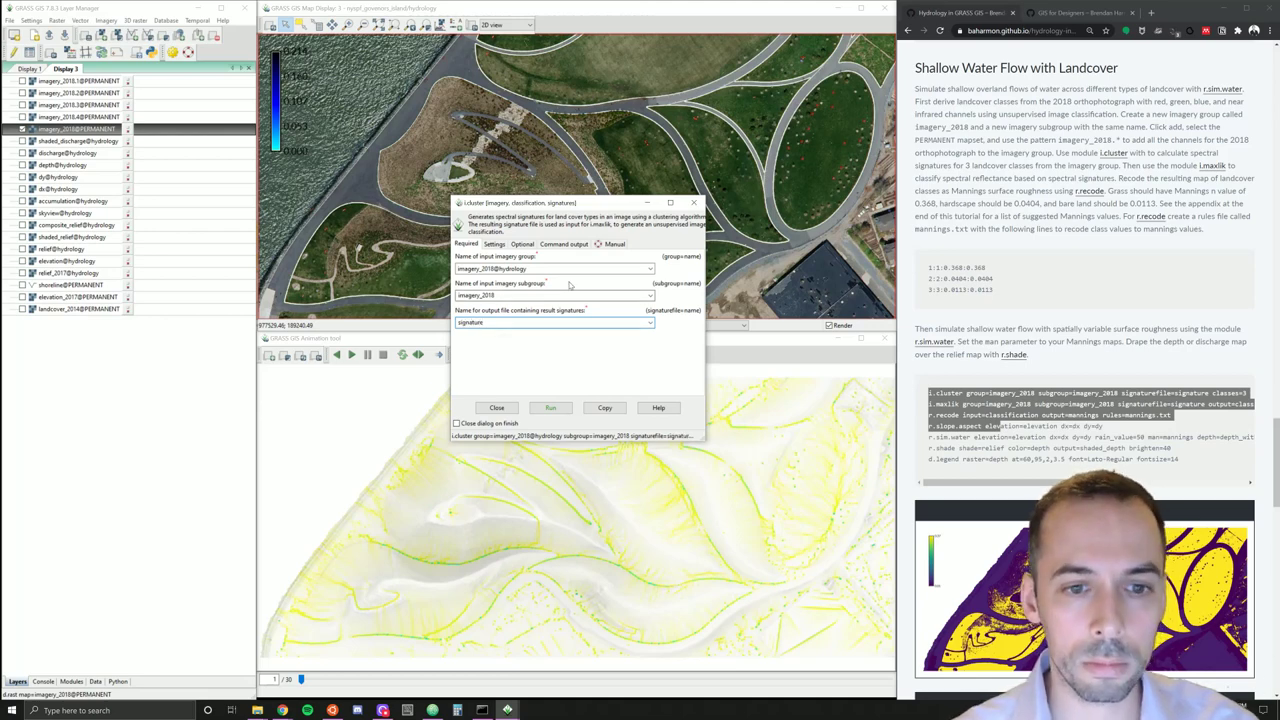
{"action": "left_click", "coordinate": [494, 245]}
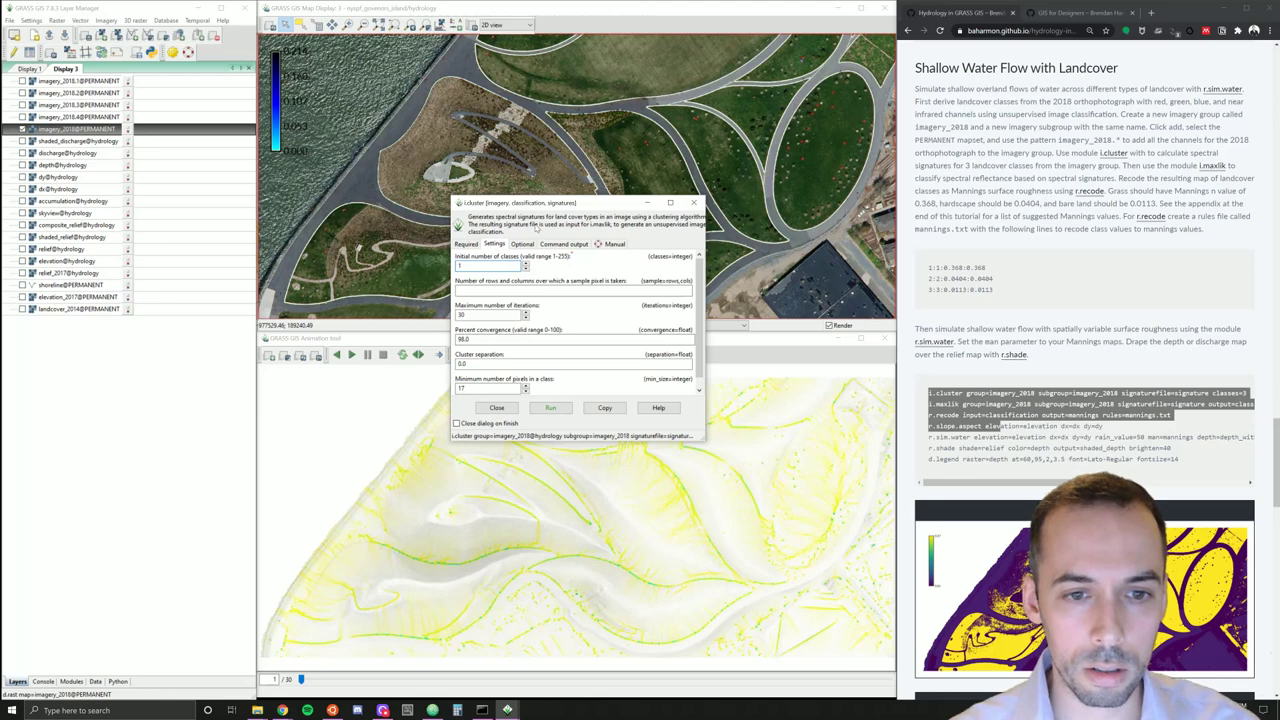
Run i.cluster with 3 initial classes, then close its dialog
{"action": "left_click_drag", "start_coordinate": [546, 204], "coordinate": [542, 108]}
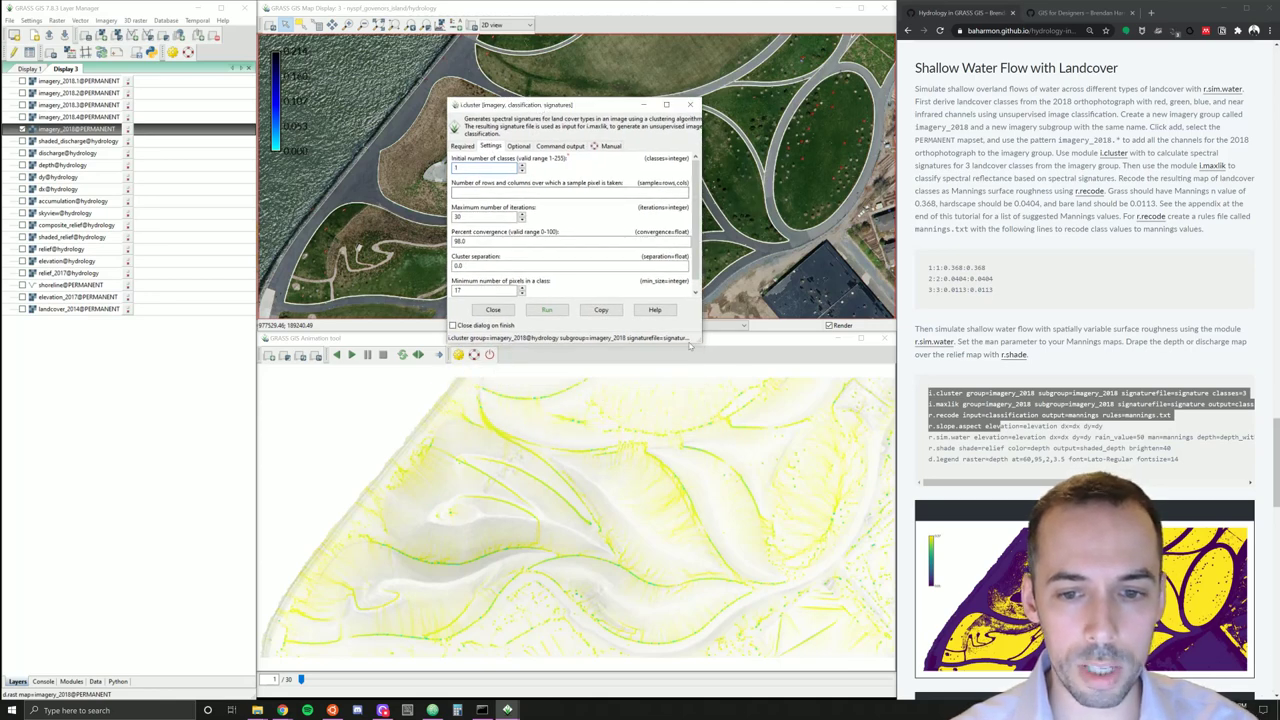
{"action": "left_click_drag", "start_coordinate": [700, 340], "coordinate": [766, 508]}
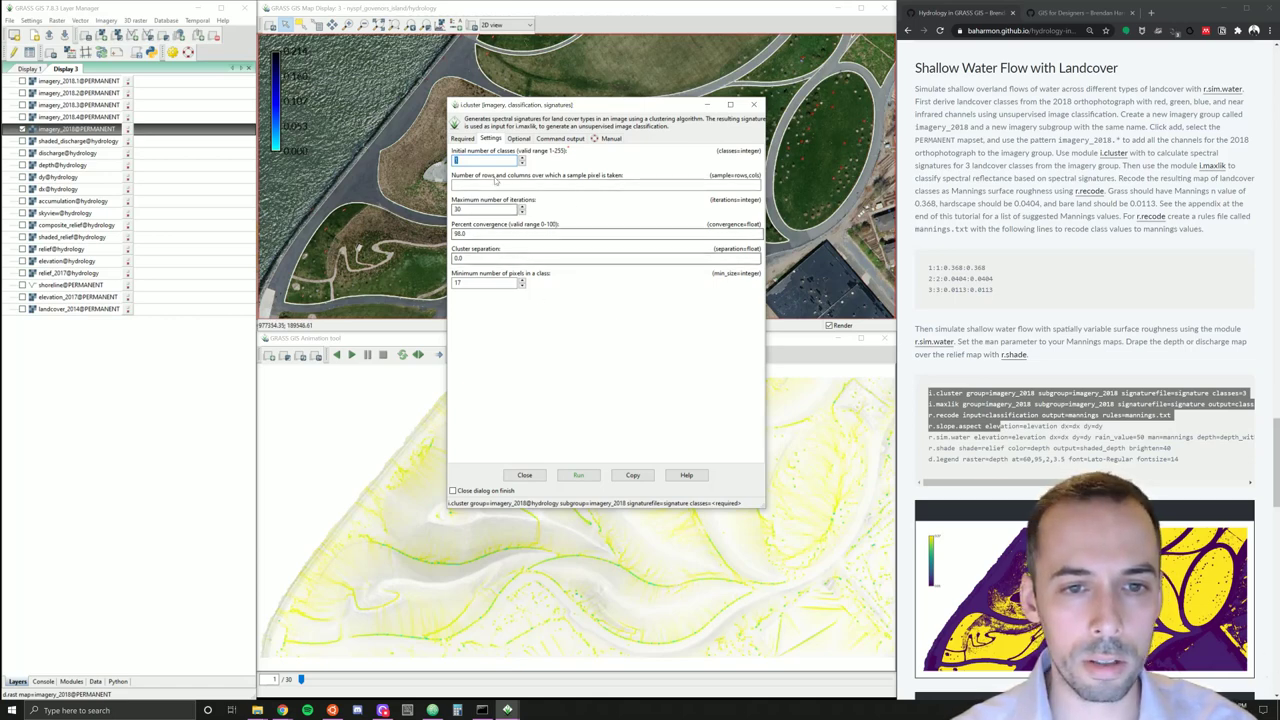
{"action": "type", "text": "3"}
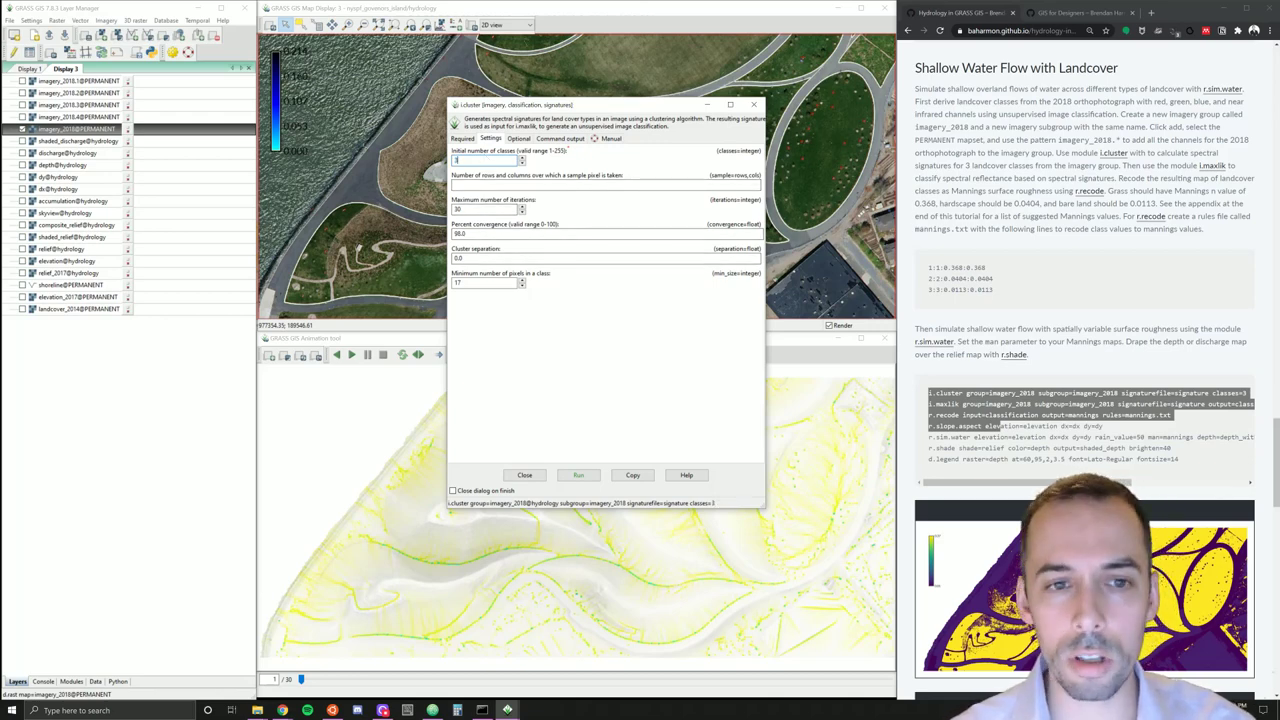
{"action": "left_click_drag", "start_coordinate": [557, 108], "coordinate": [529, 235]}
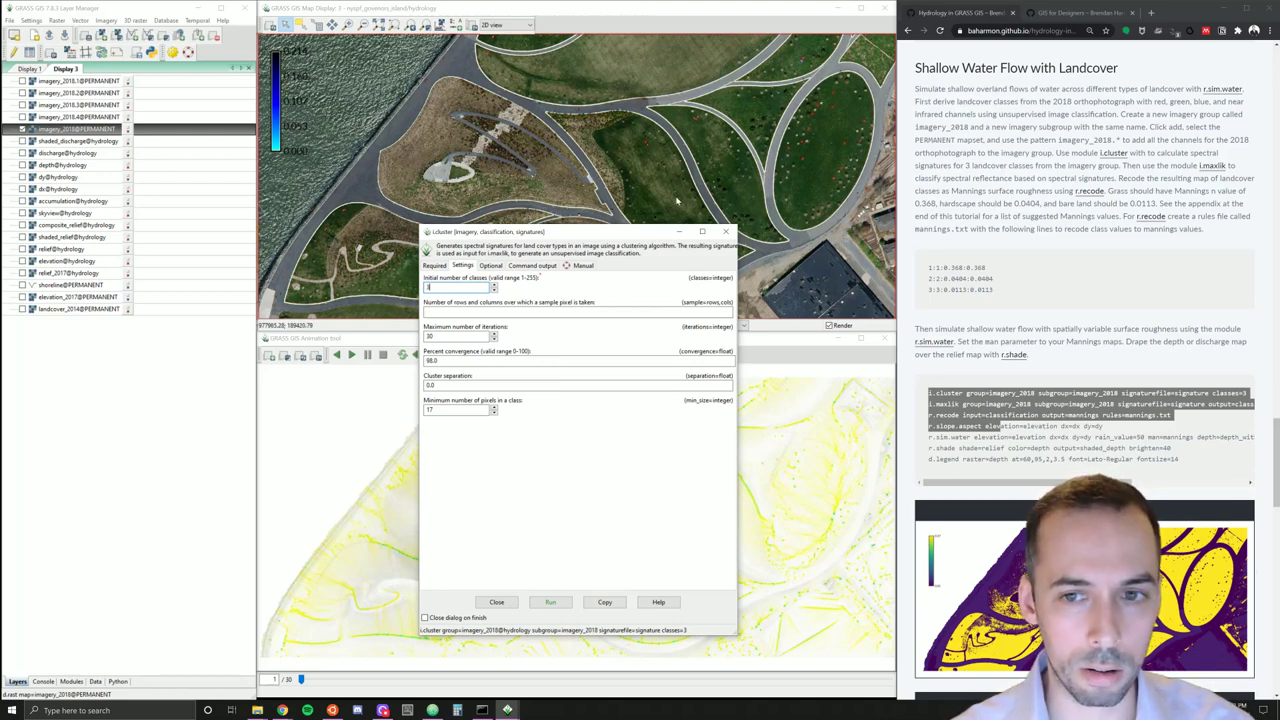
{"action": "left_click_drag", "start_coordinate": [610, 239], "coordinate": [623, 139]}
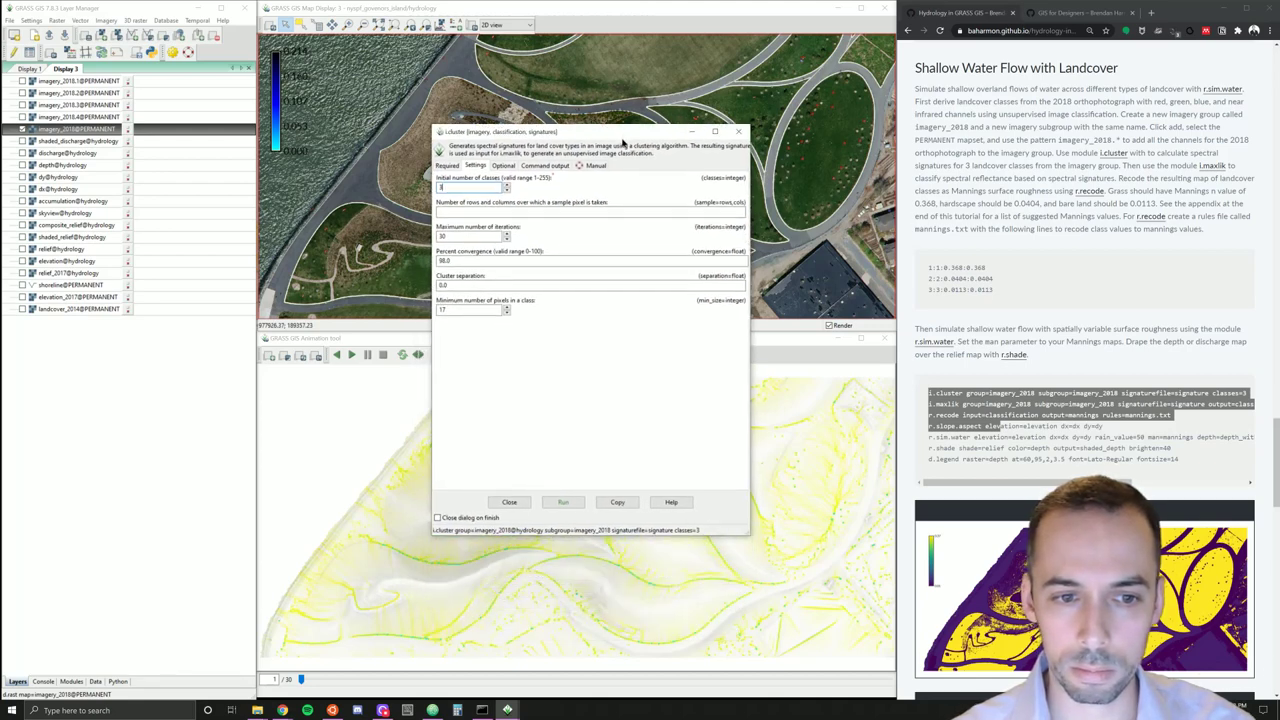
{"action": "left_click", "coordinate": [504, 167]}
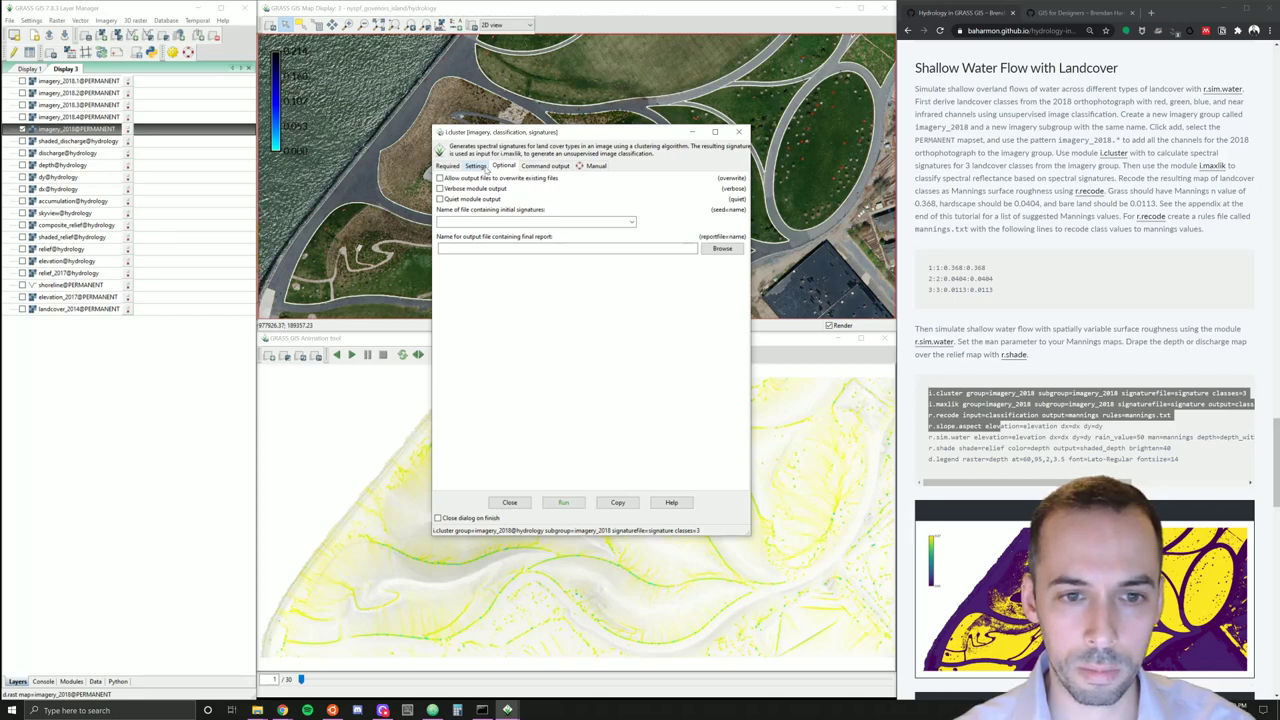
{"action": "left_click", "coordinate": [500, 166]}
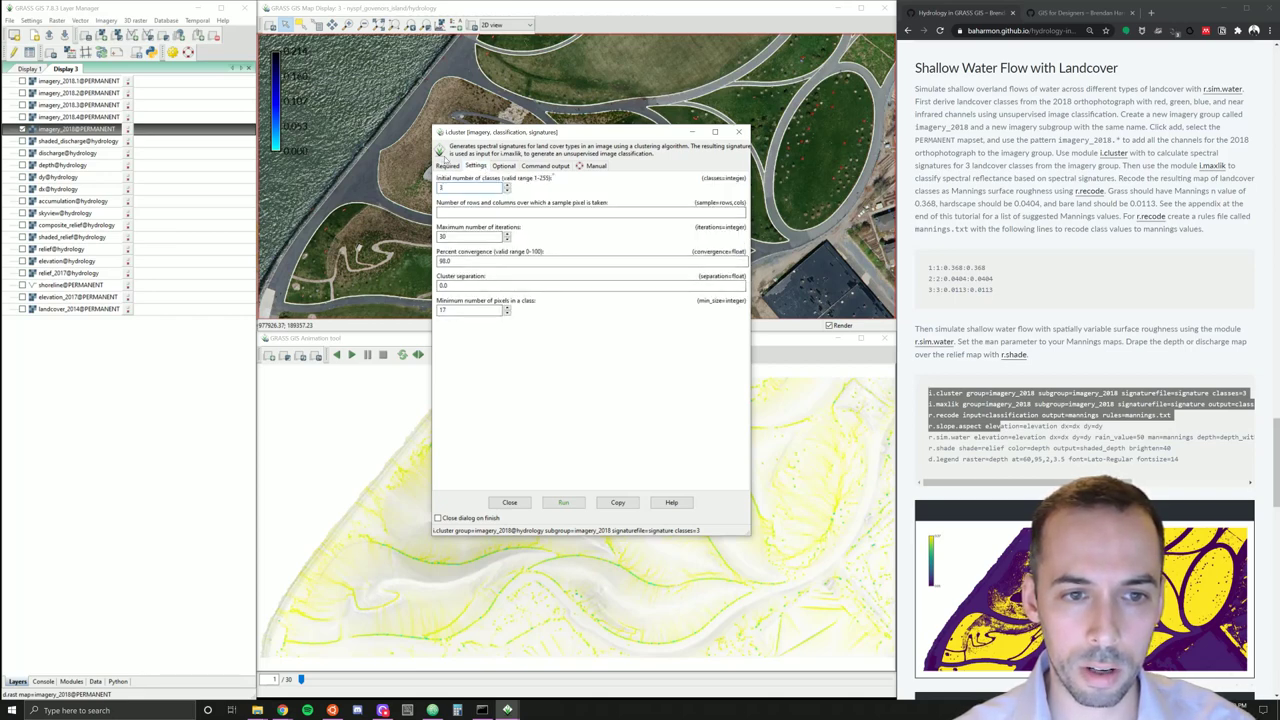
{"action": "left_click", "coordinate": [445, 167]}
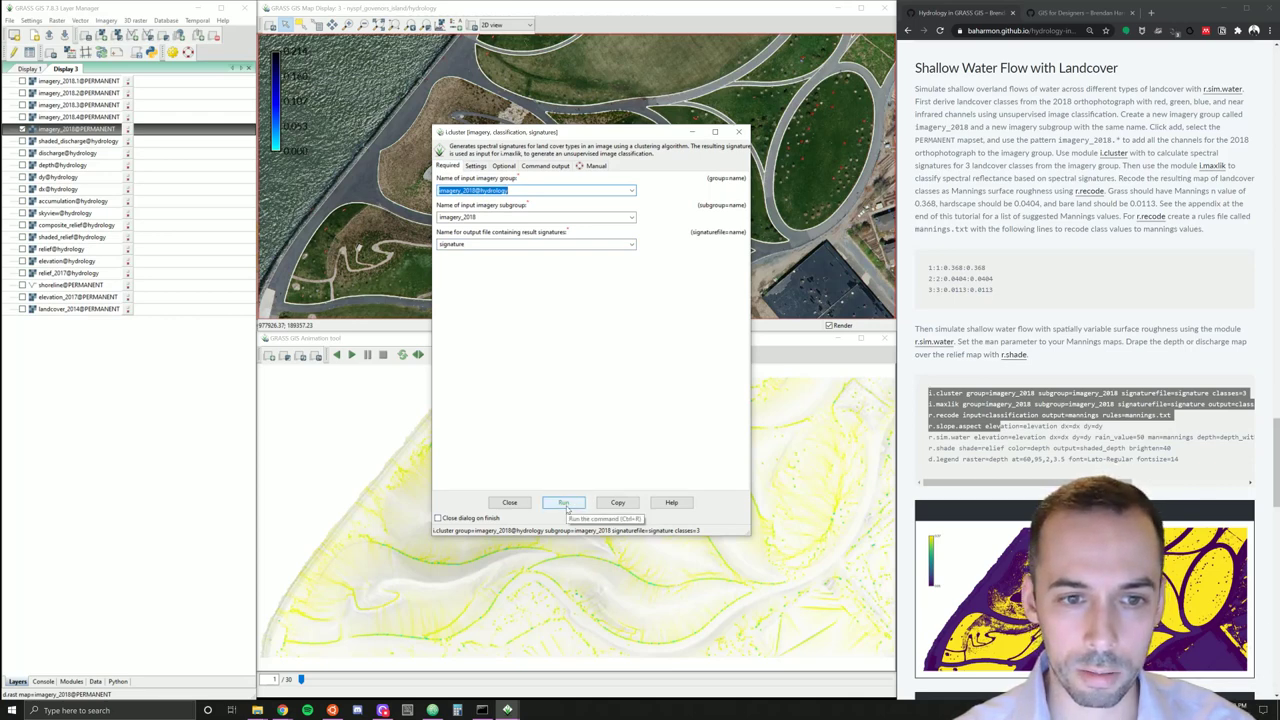
{"action": "left_click", "coordinate": [563, 505]}
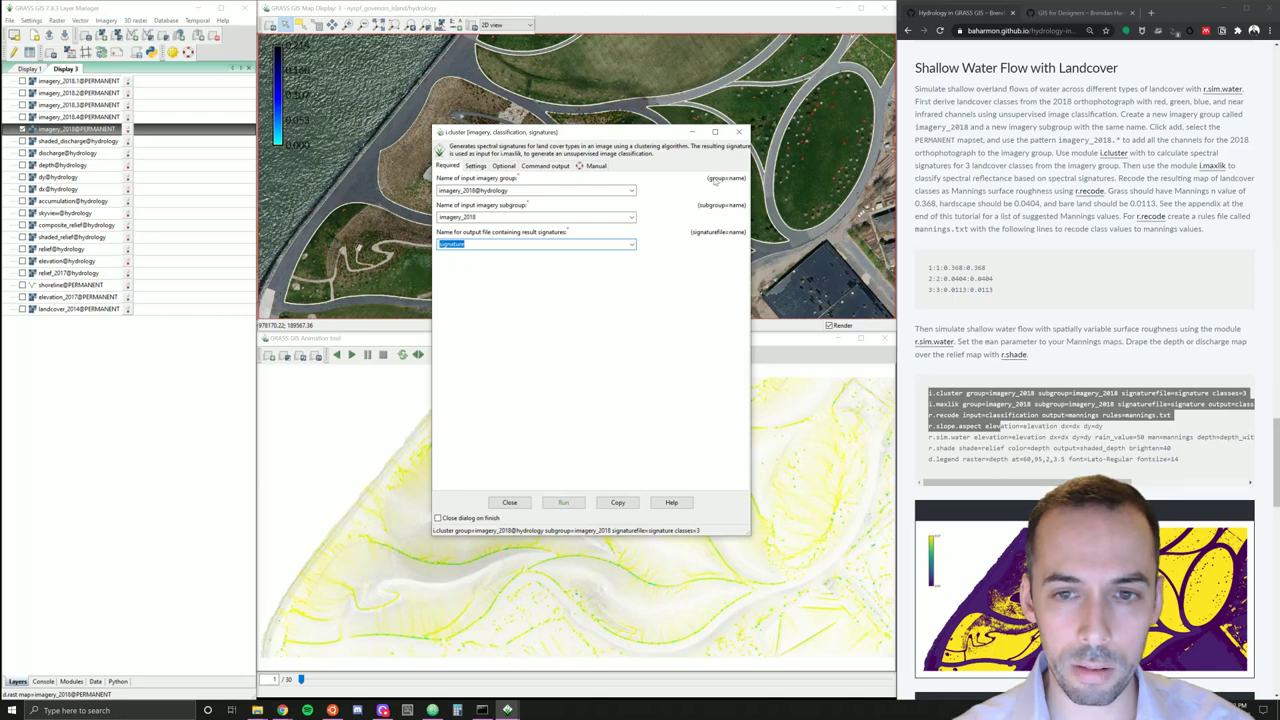
{"action": "left_click", "coordinate": [745, 133]}
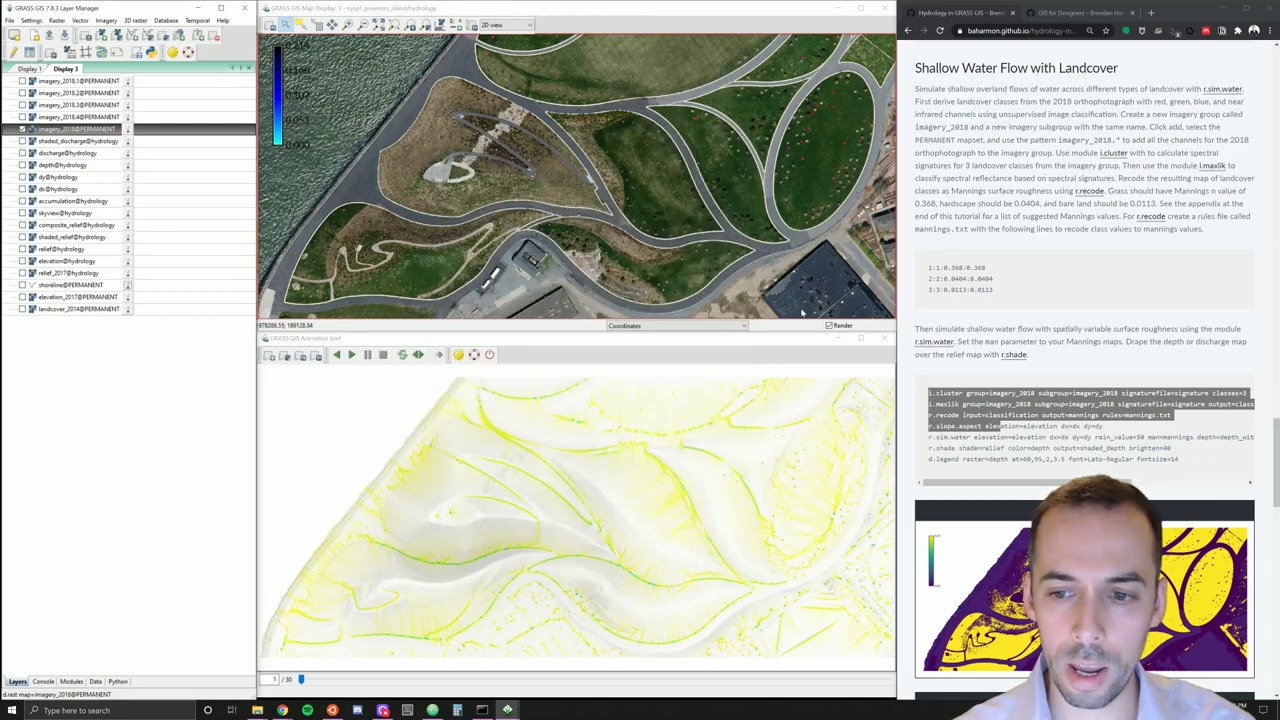
Copy i.maxlik from the tutorial and open the Maximum likelihood classification (MLC) dialog
{"action": "left_click", "coordinate": [917, 392]}
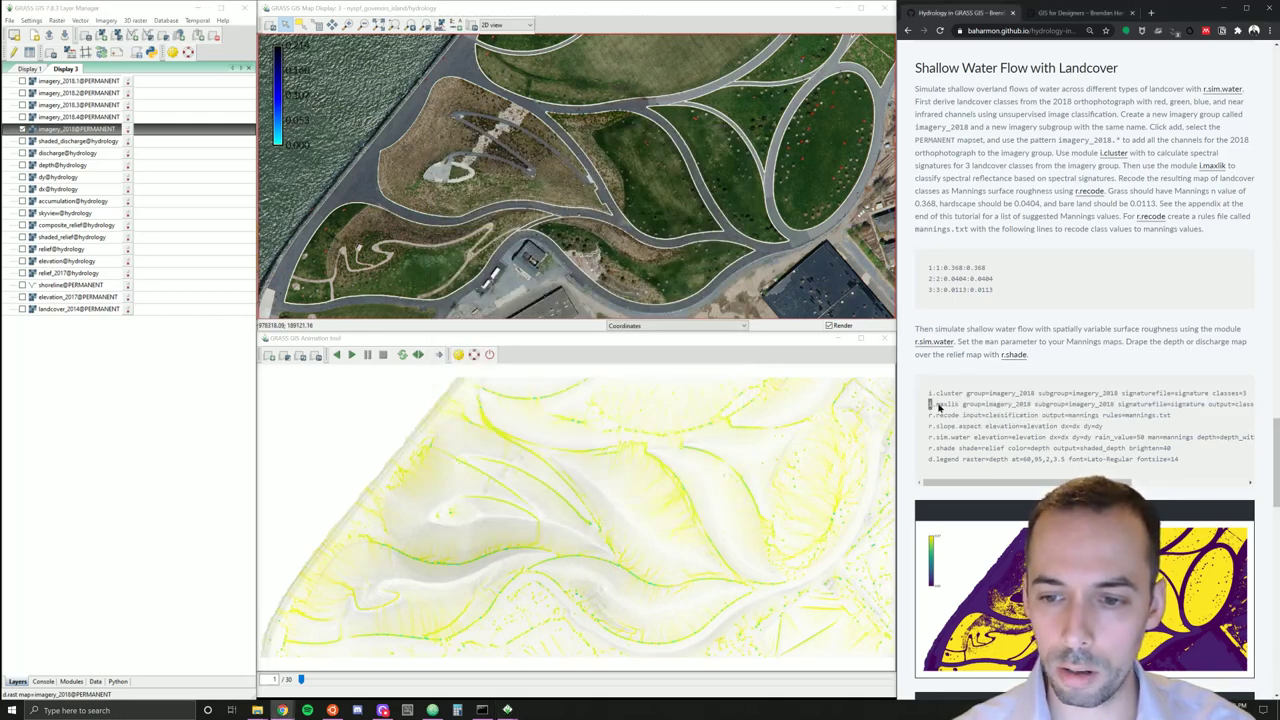
{"action": "left_click_drag", "start_coordinate": [929, 404], "coordinate": [960, 408]}
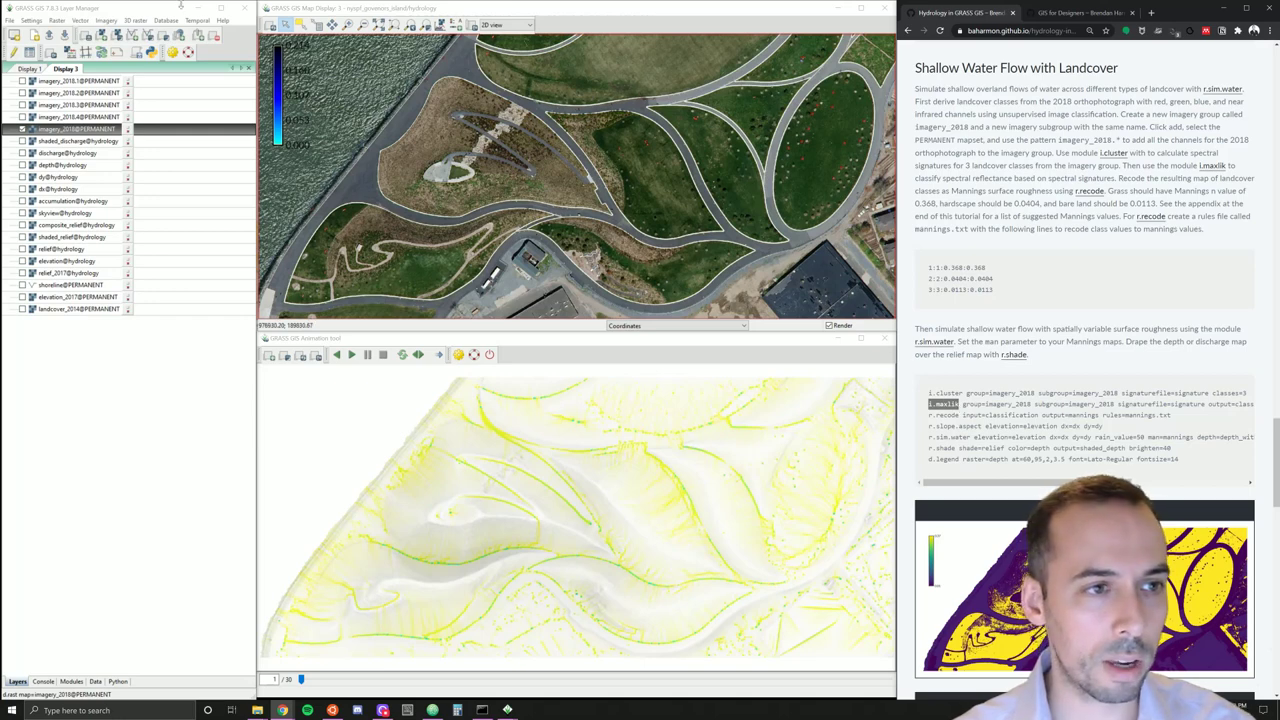
{"action": "left_click", "coordinate": [104, 21]}
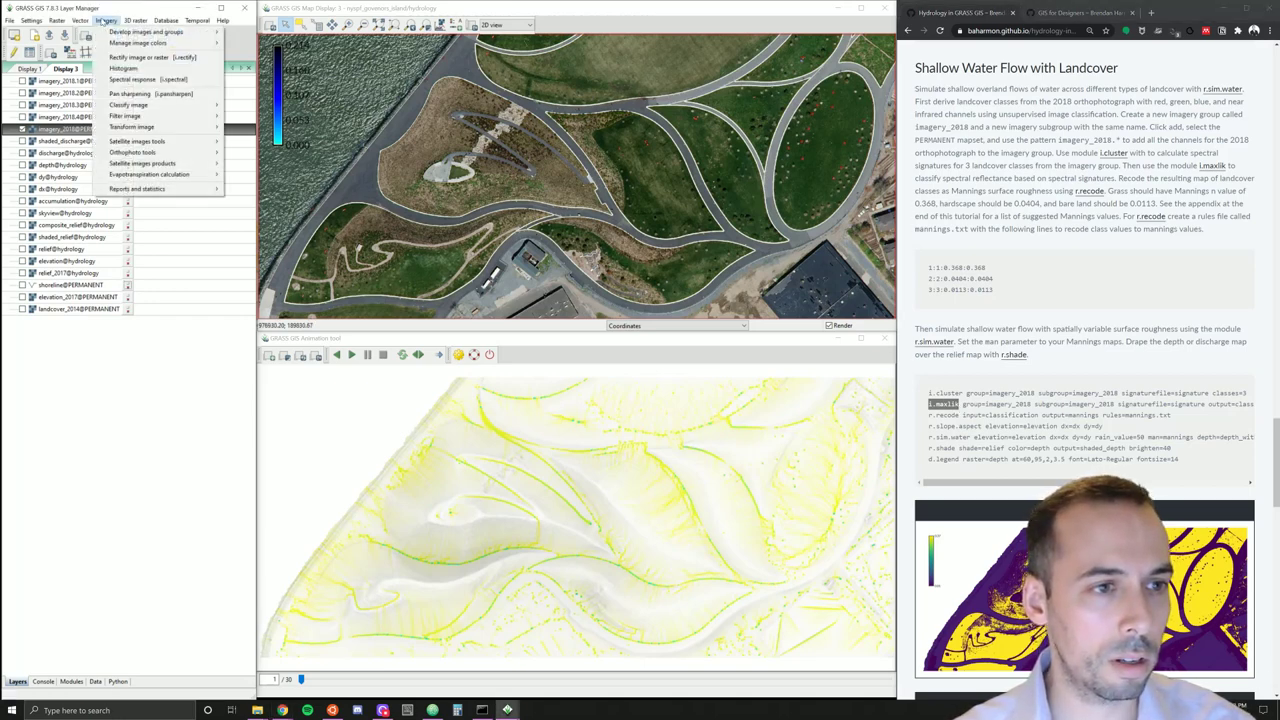
{"action": "mouse_move", "coordinate": [160, 105]}
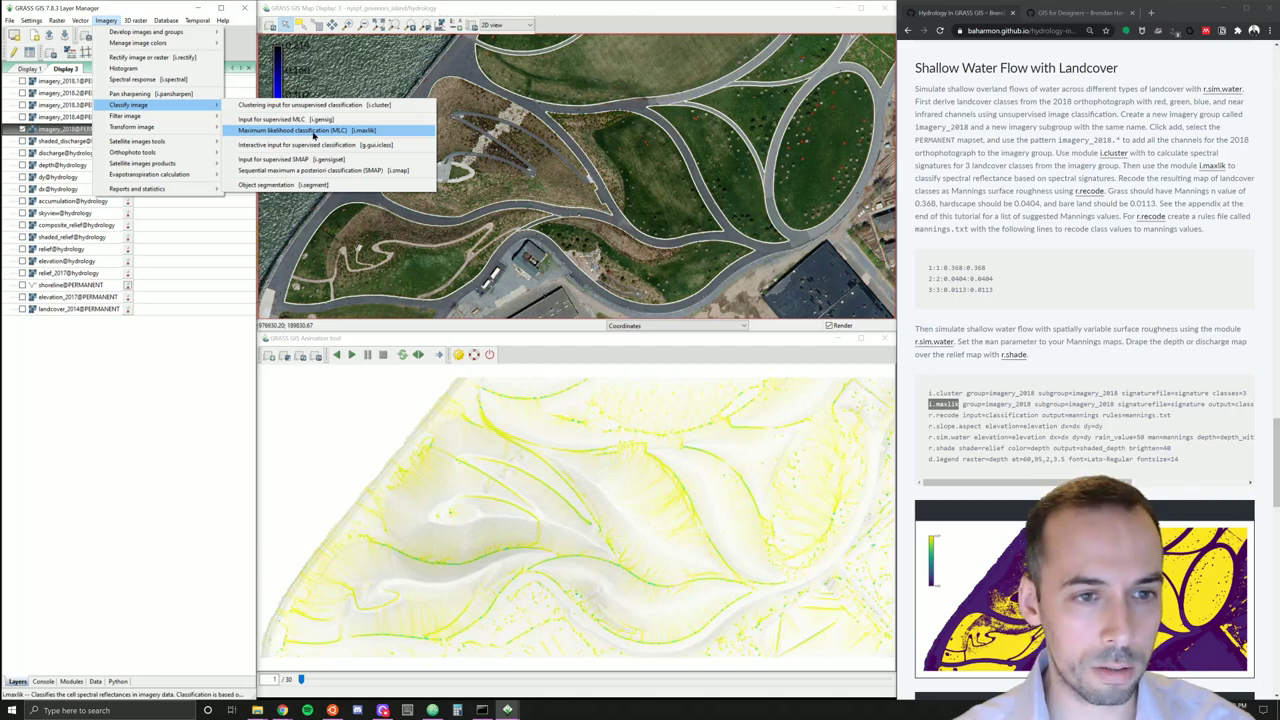
{"action": "left_click", "coordinate": [310, 131]}
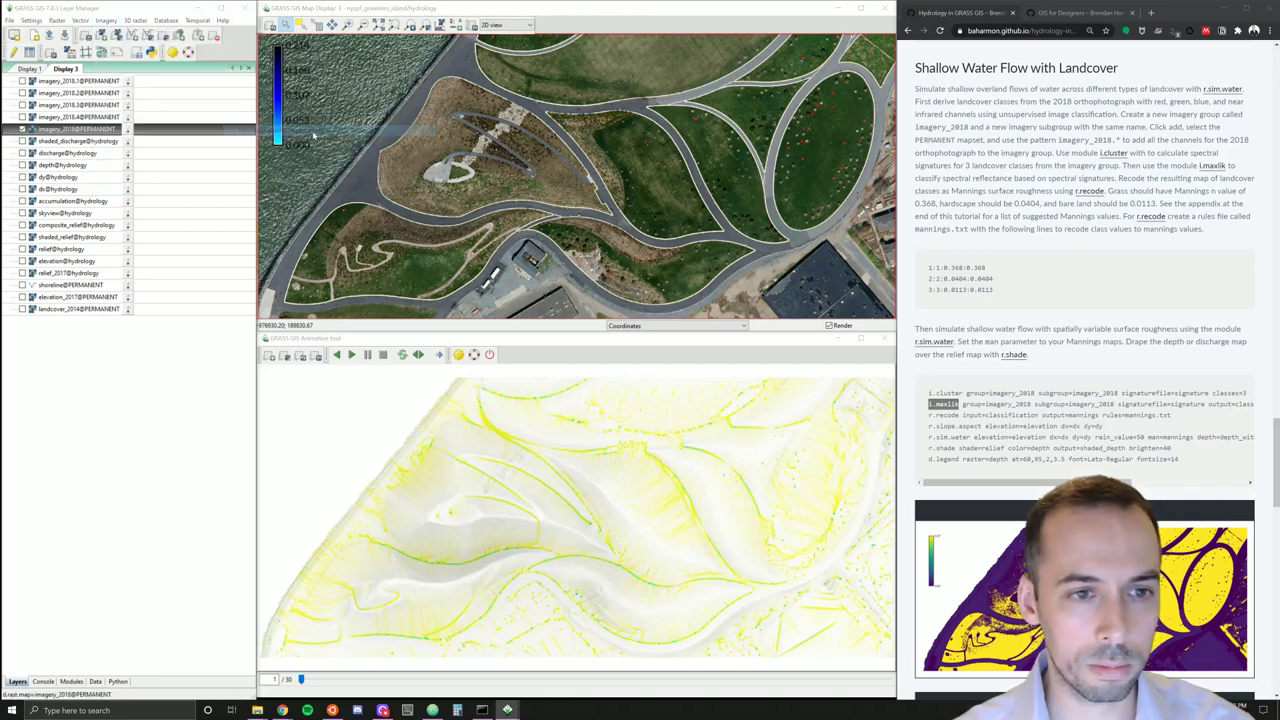
{"action": "left_click_drag", "start_coordinate": [609, 238], "coordinate": [486, 136]}
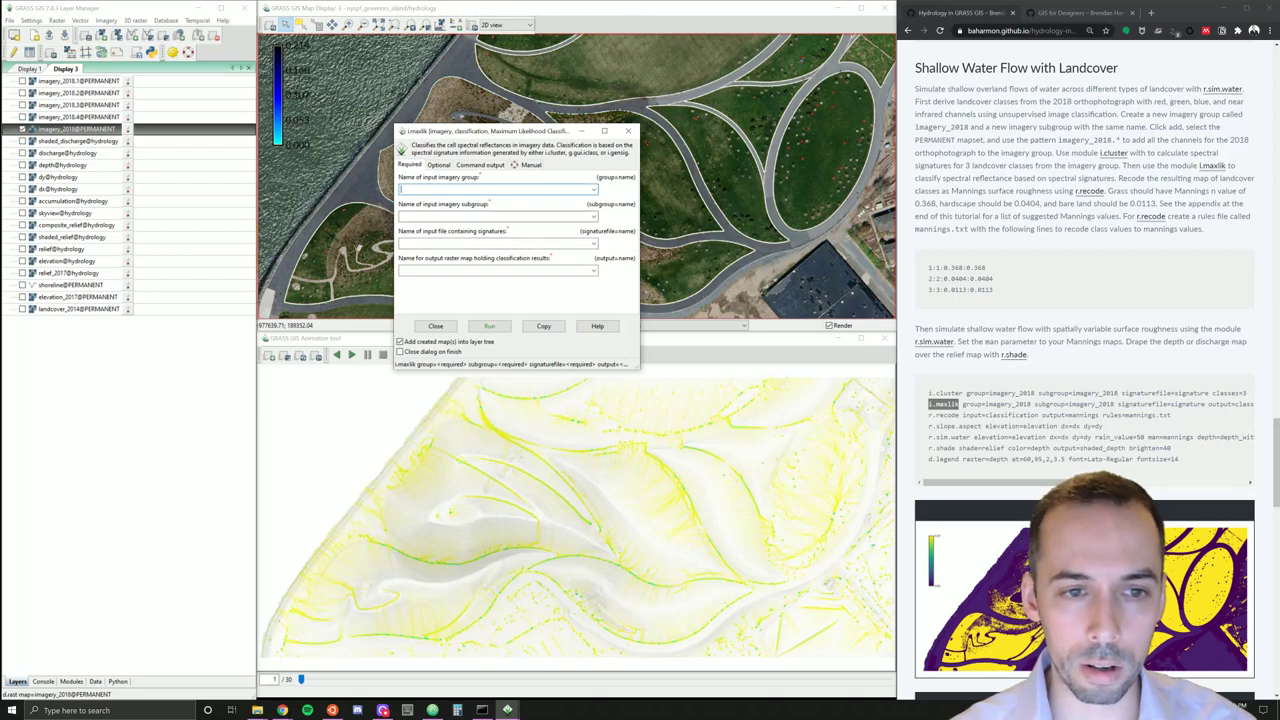
In i.maxlik, set group and subgroup to imagery_2018 and signature file to 'signature'
{"action": "left_click", "coordinate": [593, 189]}
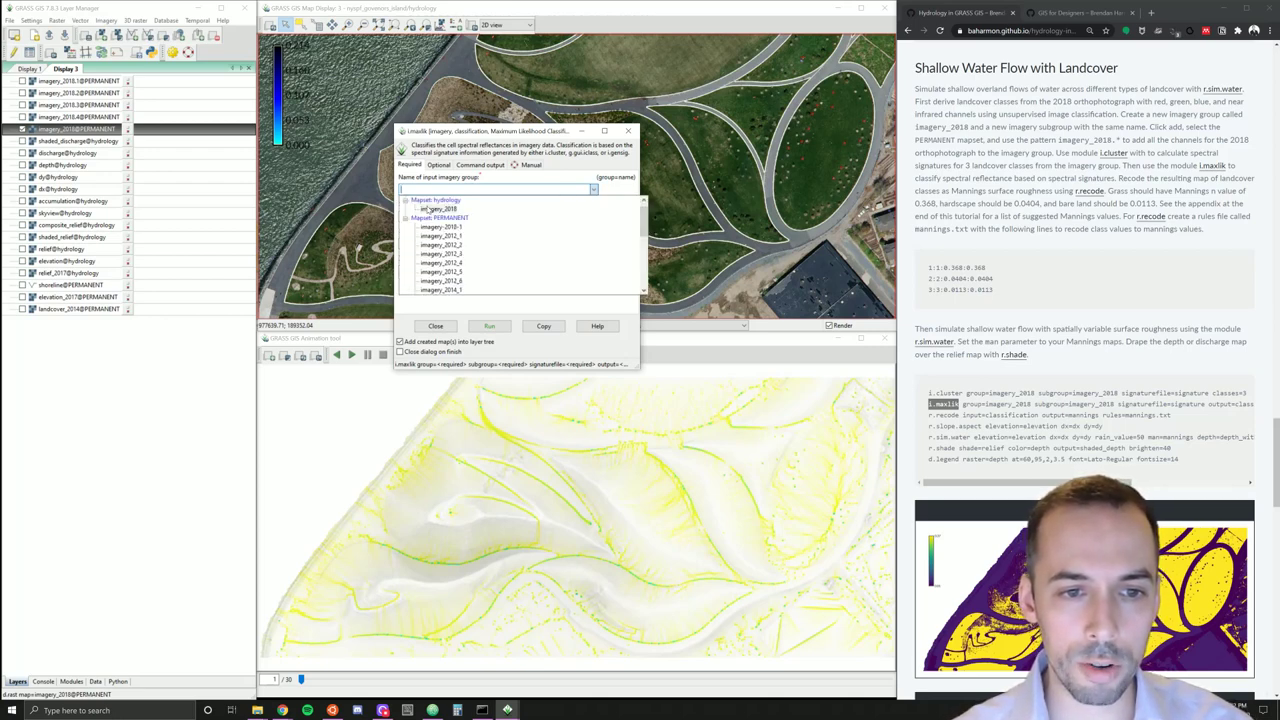
{"action": "left_click", "coordinate": [428, 208]}
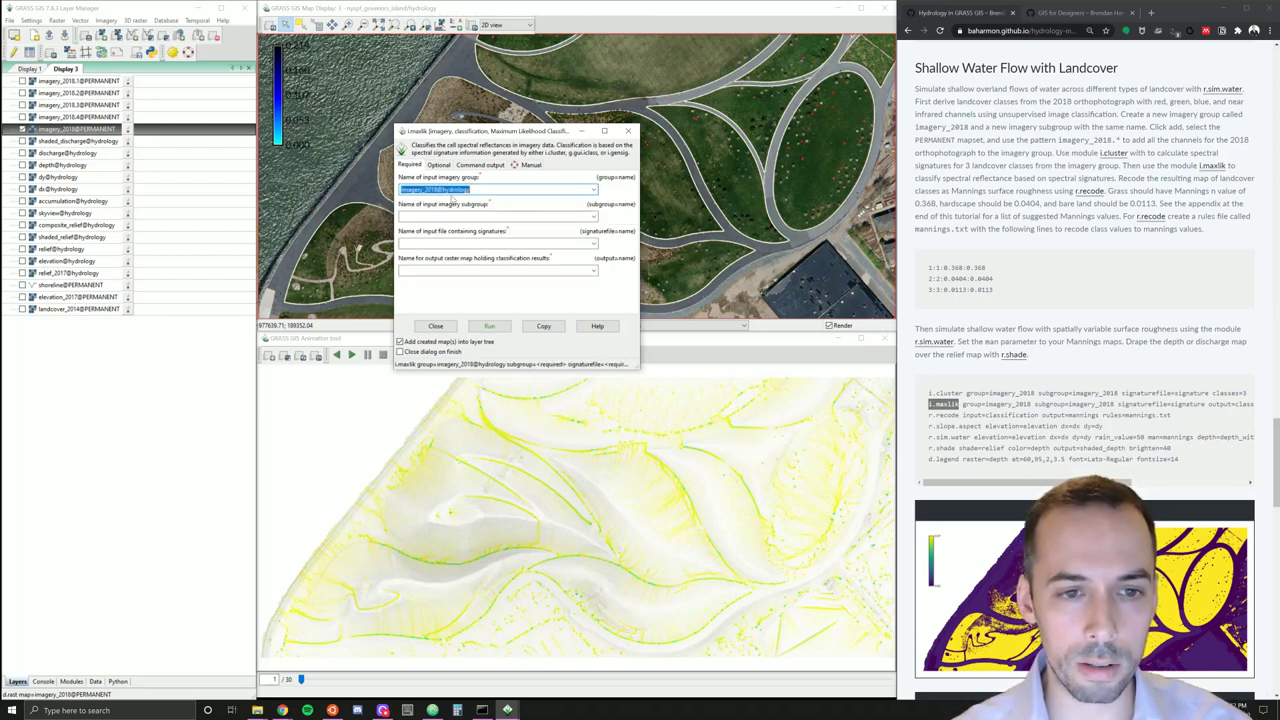
{"action": "left_click", "coordinate": [593, 217]}
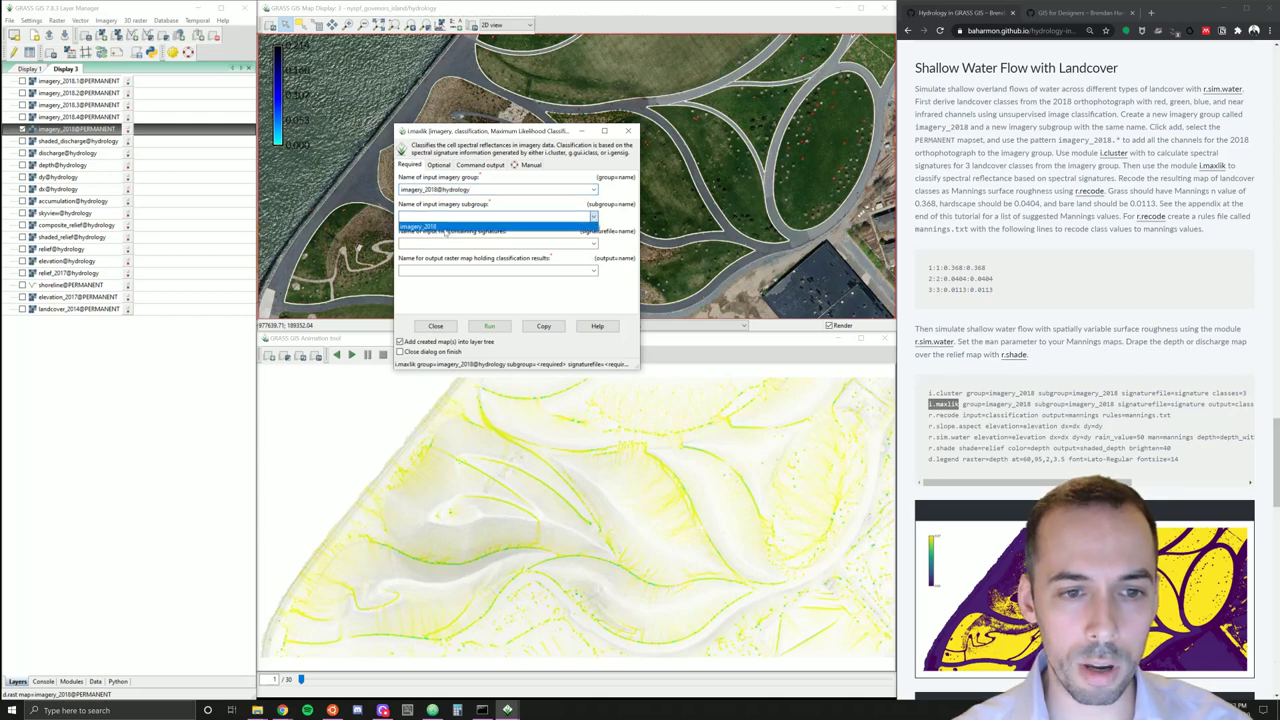
{"action": "left_click", "coordinate": [439, 228]}
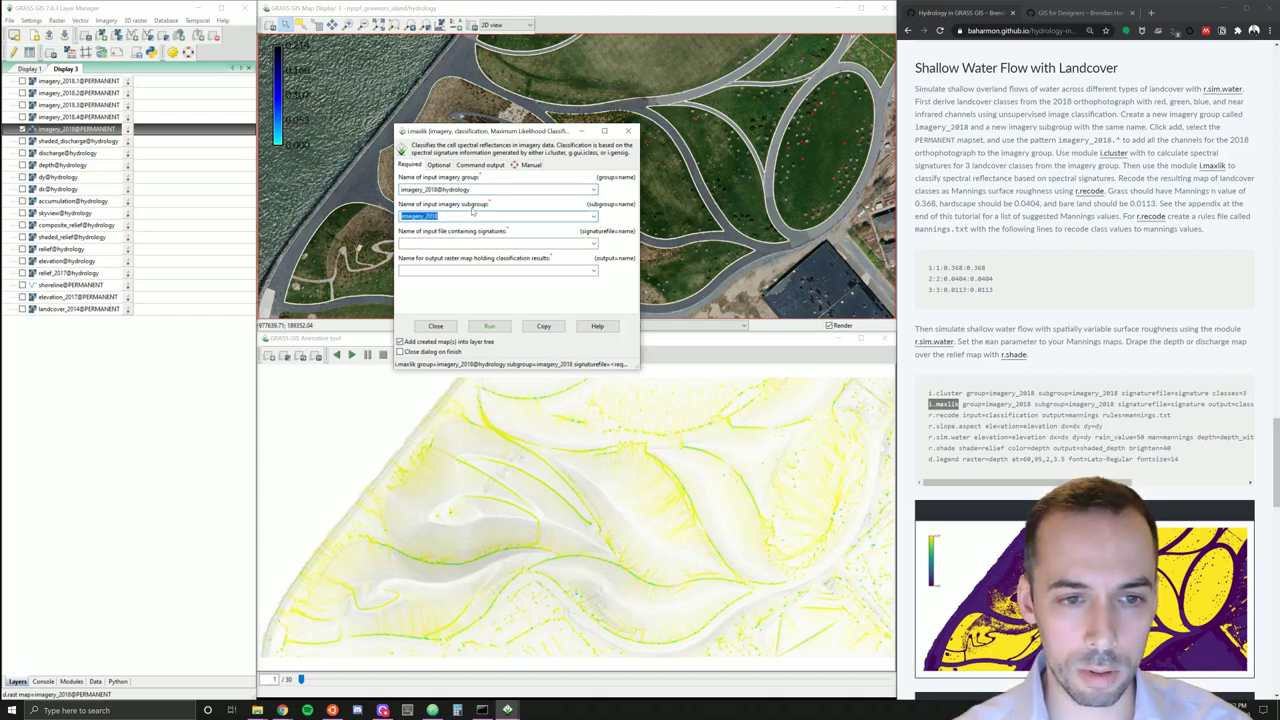
{"action": "left_click", "coordinate": [593, 242]}
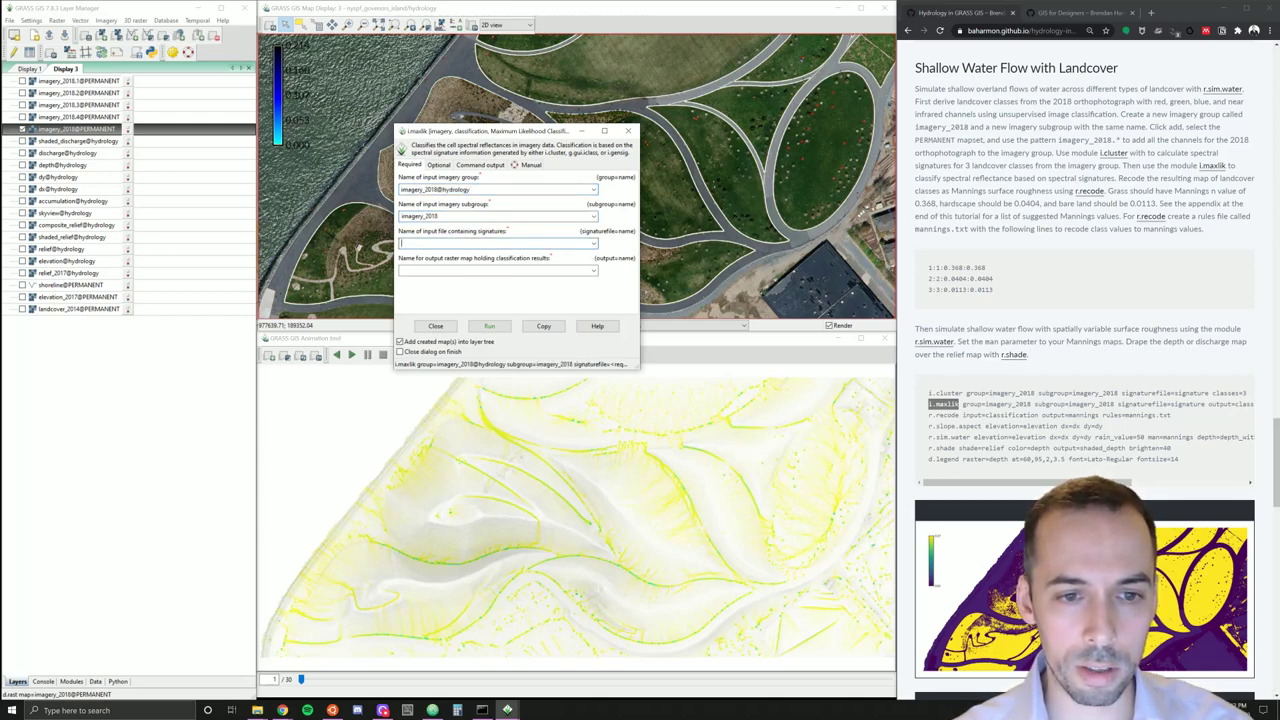
{"action": "type", "text": "signature"}
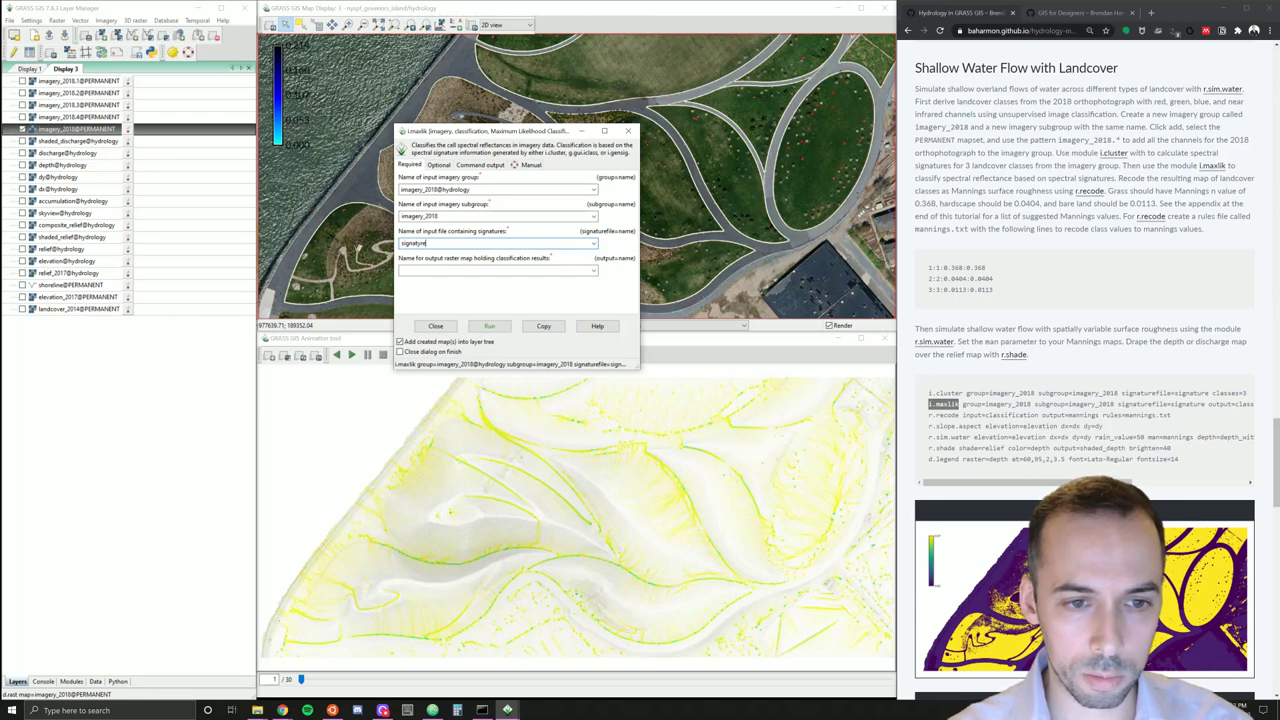
{"action": "key", "text": "BackSpace"}
{"action": "key", "text": "BackSpace"}
{"action": "key", "text": "BackSpace"}
{"action": "type", "text": "ure"}
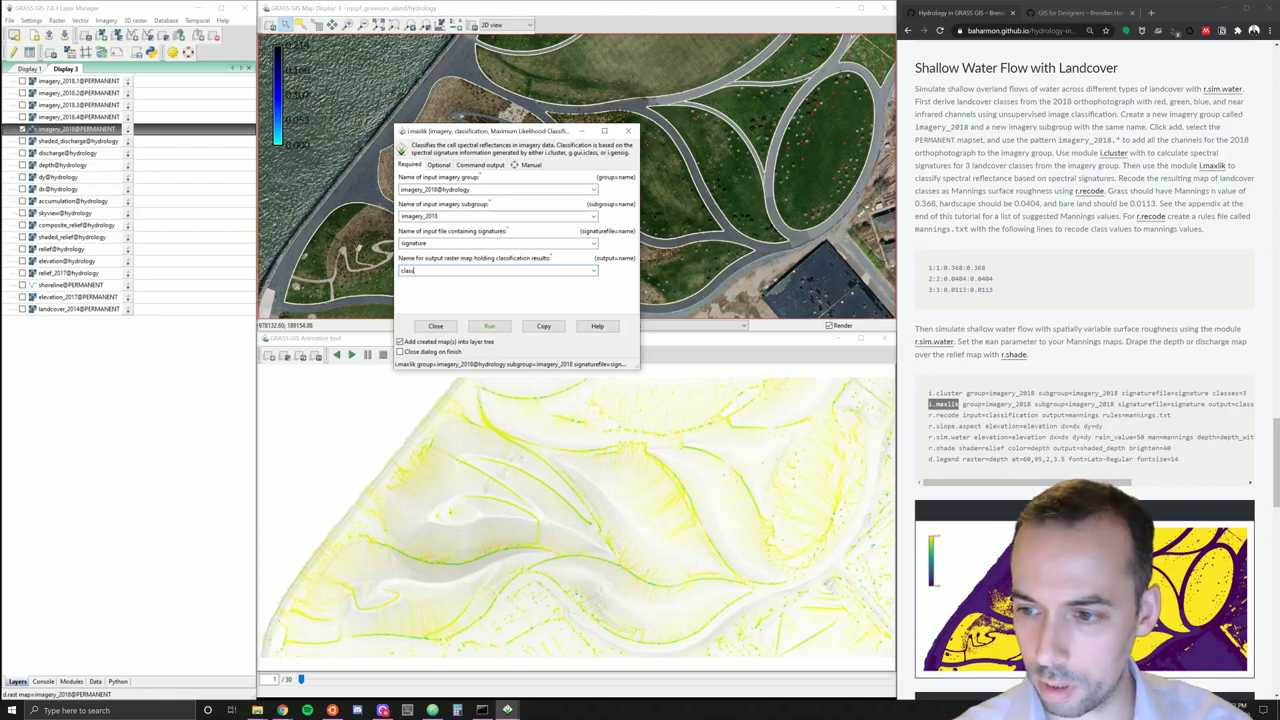
Name the output raster 'classification' and finish the classification
{"action": "left_click", "coordinate": [968, 470]}
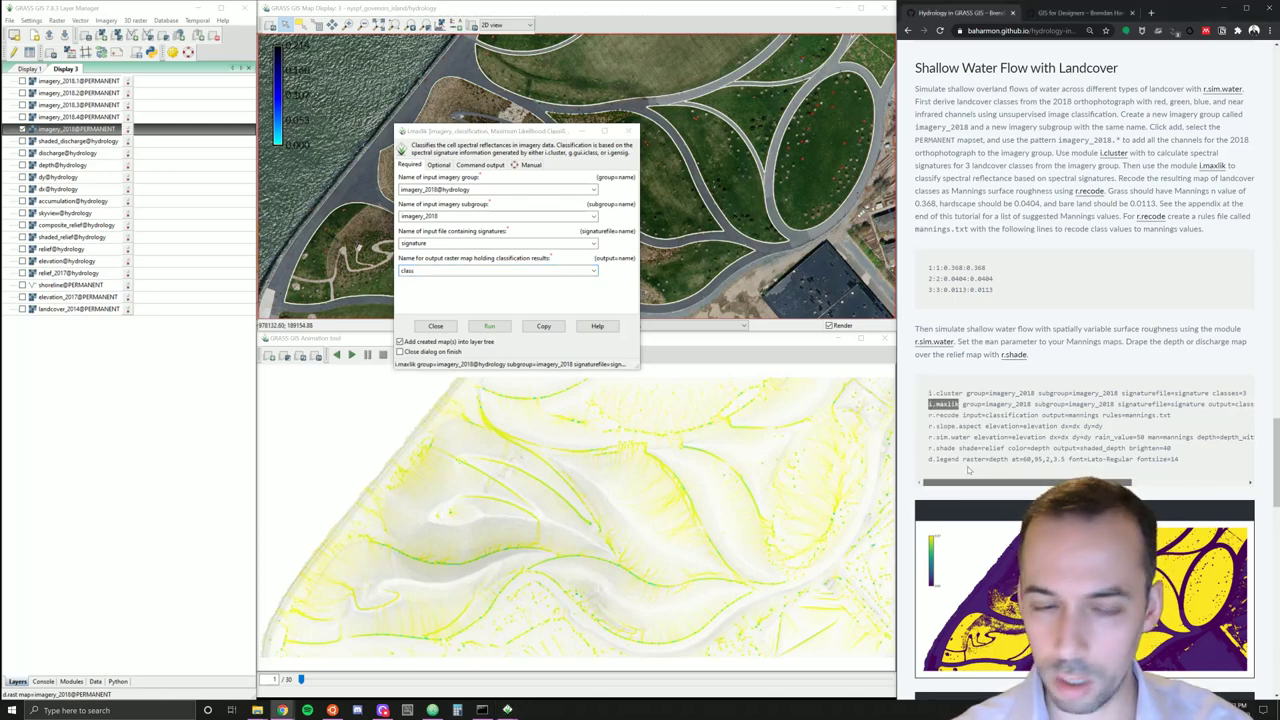
{"action": "left_click", "coordinate": [556, 271]}
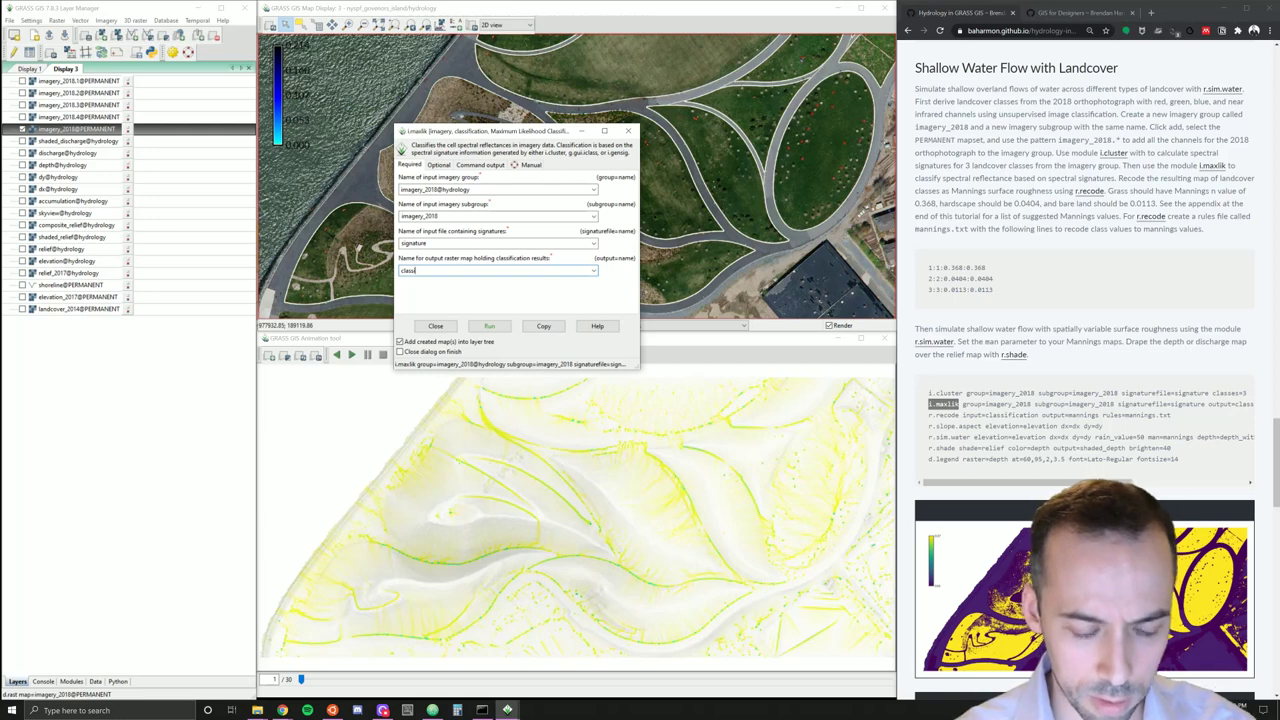
{"action": "type", "text": "classification"}
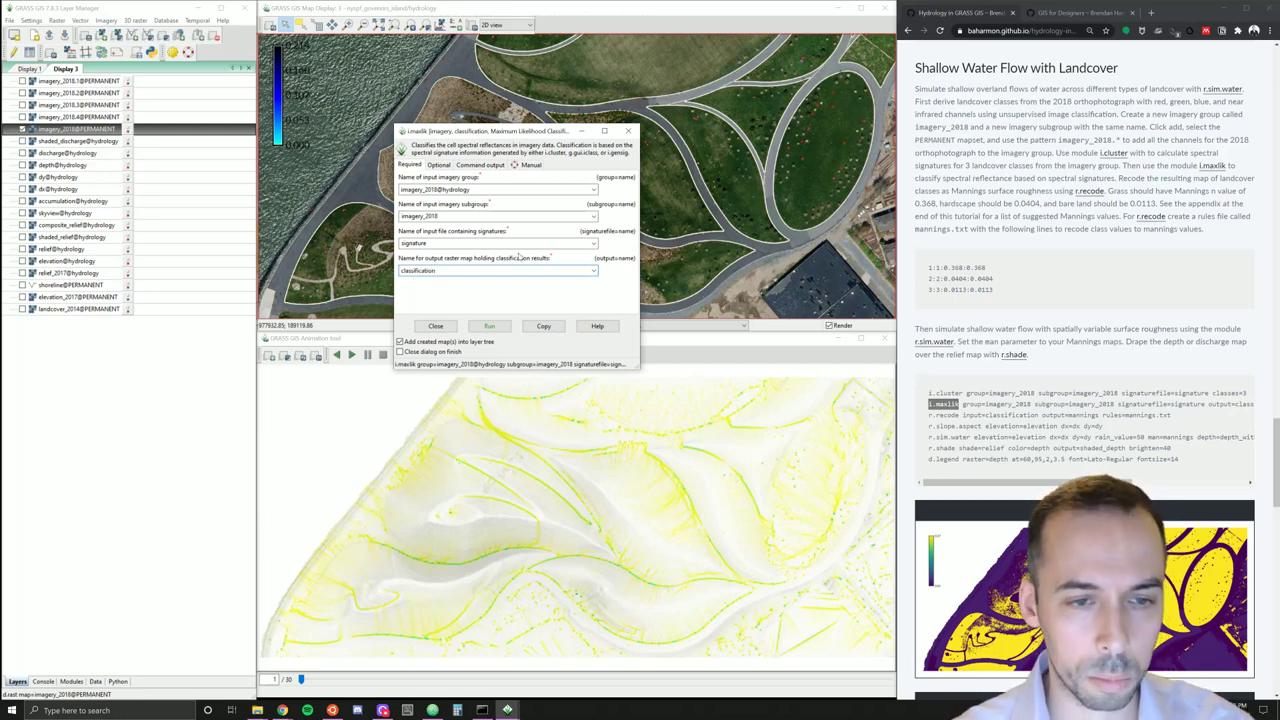
{"action": "left_click", "coordinate": [443, 166]}
{"action": "left_click", "coordinate": [419, 167]}
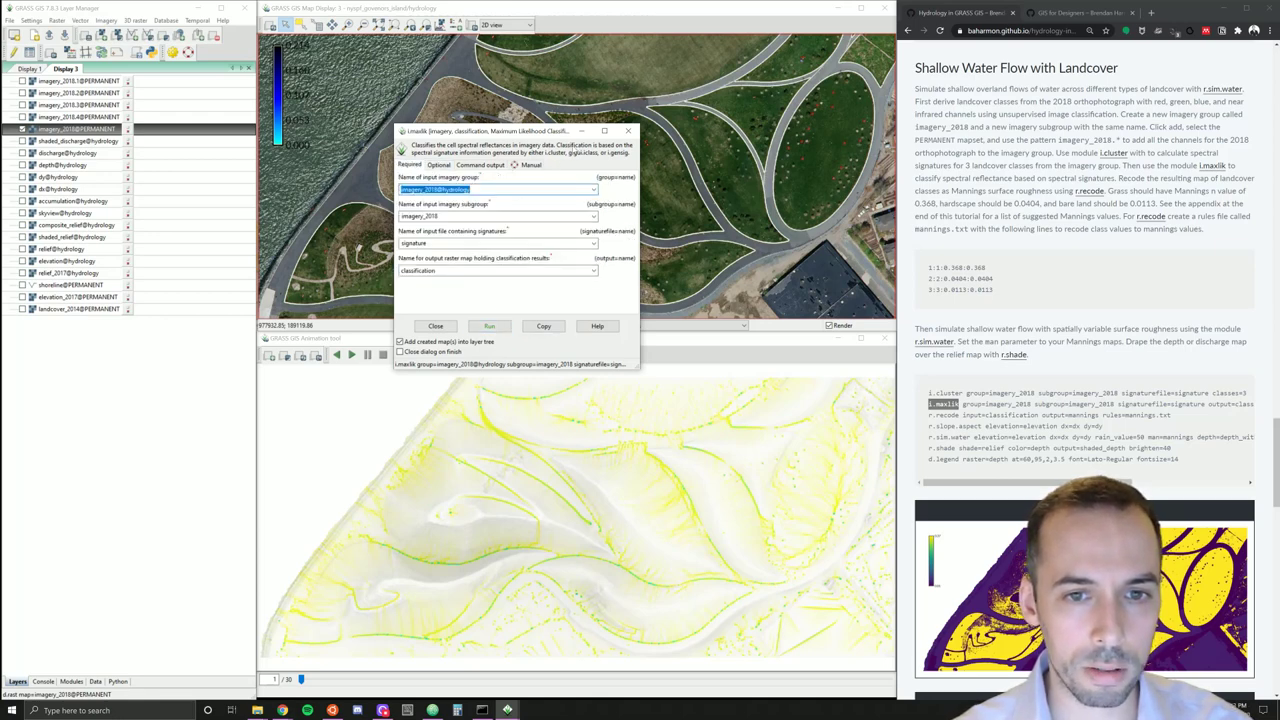
{"action": "left_click", "coordinate": [628, 131]}
Display the classification raster via d.rast and switch its layer on
{"action": "left_click", "coordinate": [103, 35]}
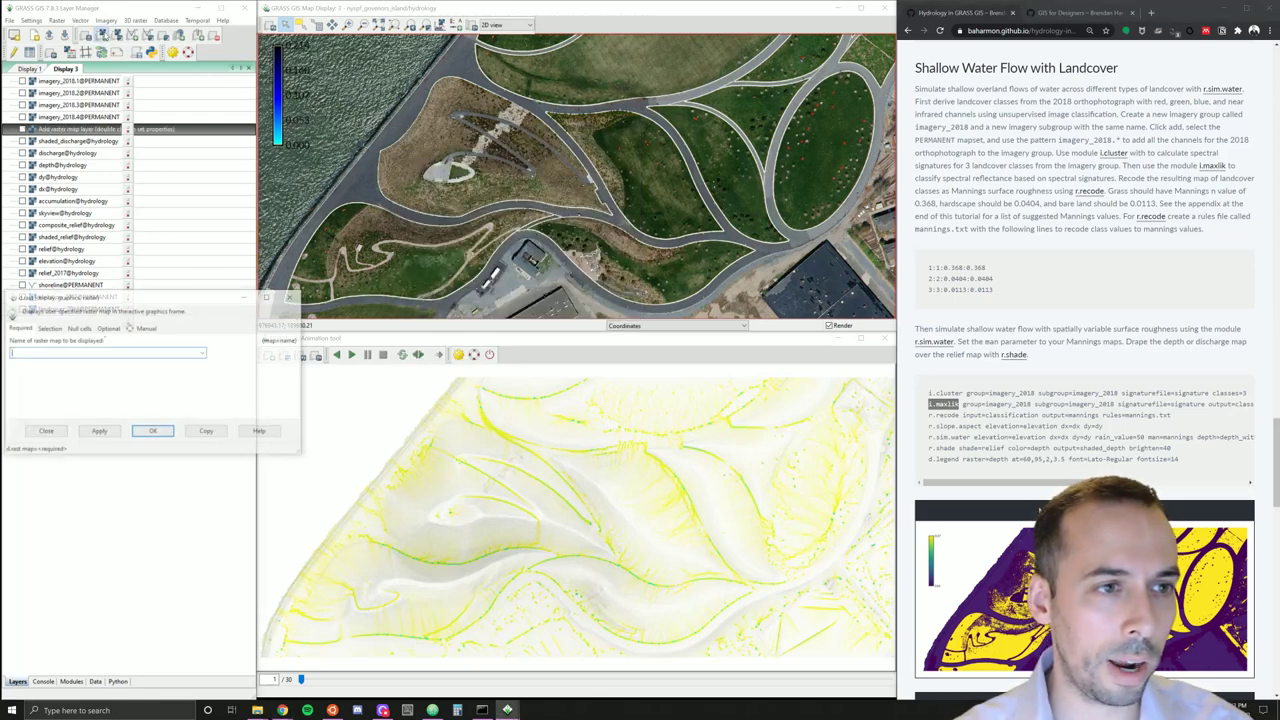
{"action": "type", "text": "c"}
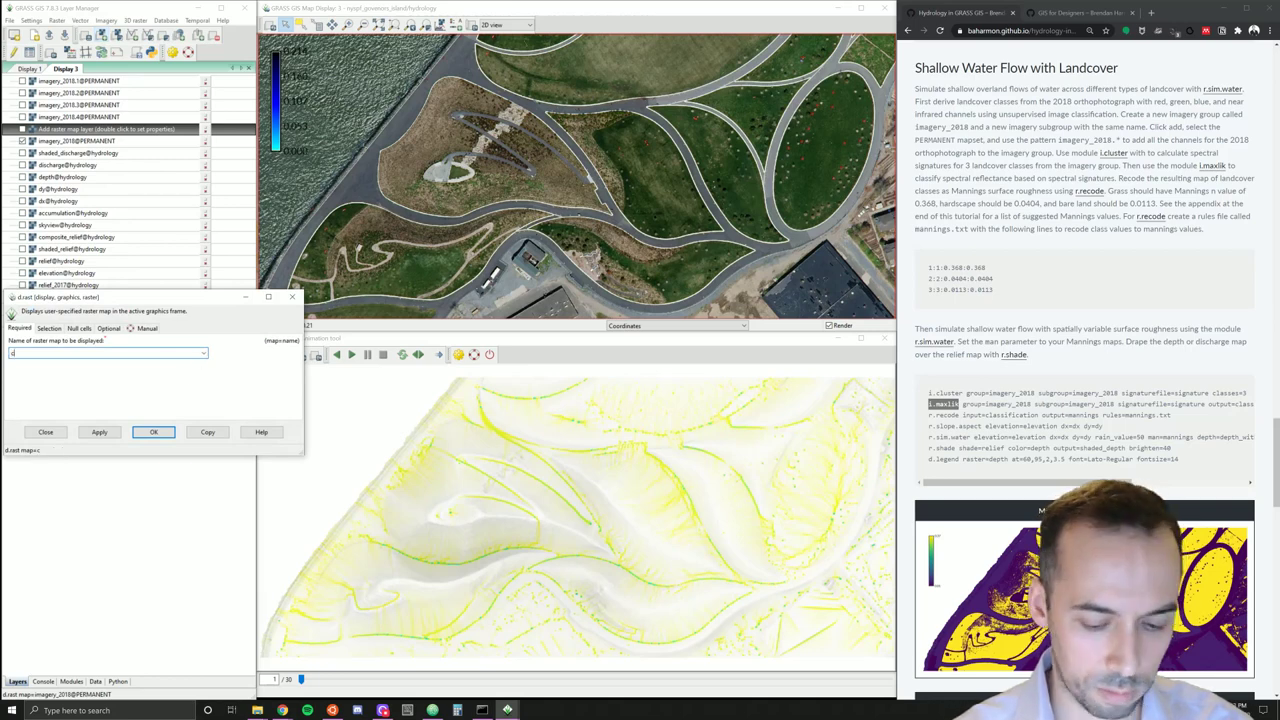
{"action": "type", "text": "lassification"}
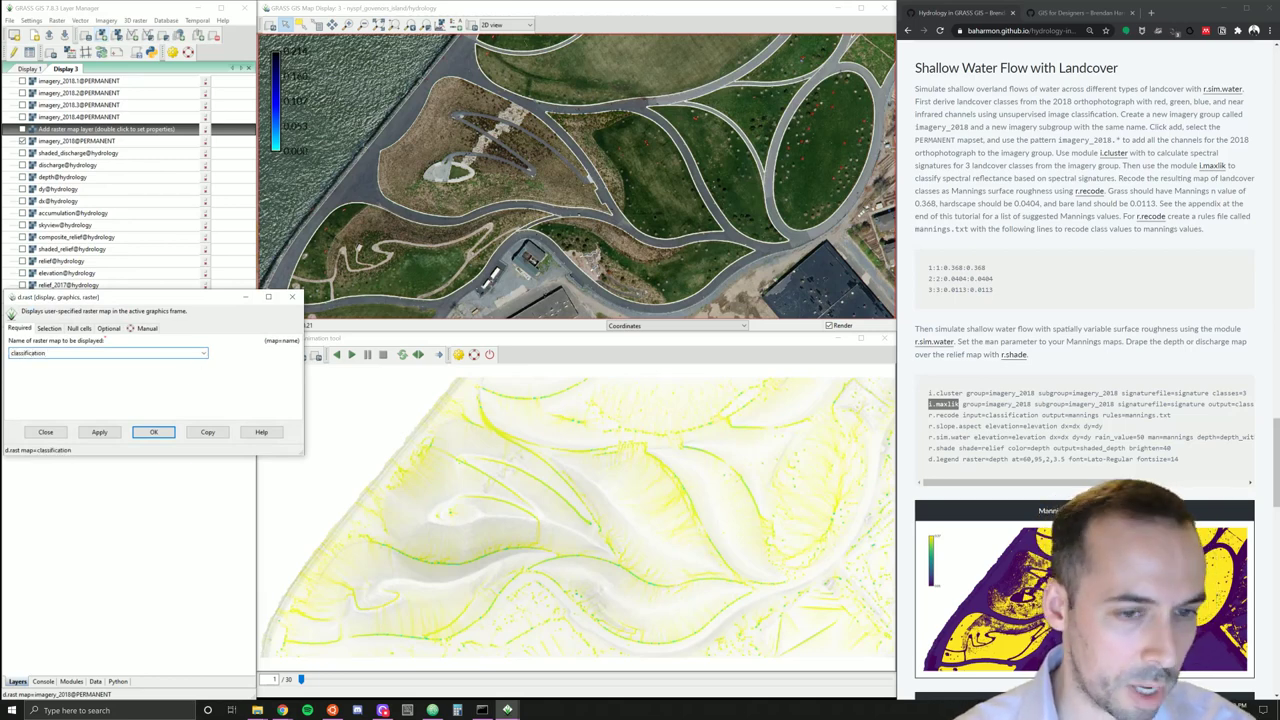
{"action": "key", "text": "Return"}
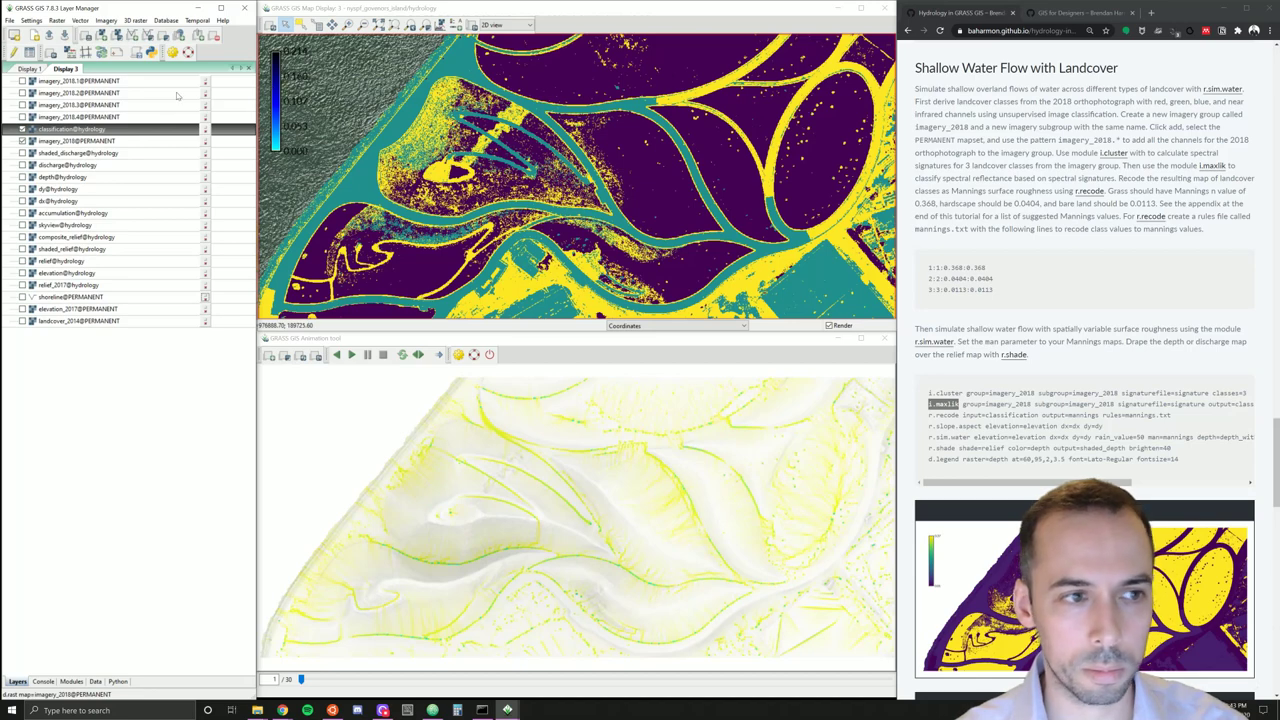
{"action": "left_click", "coordinate": [22, 129]}
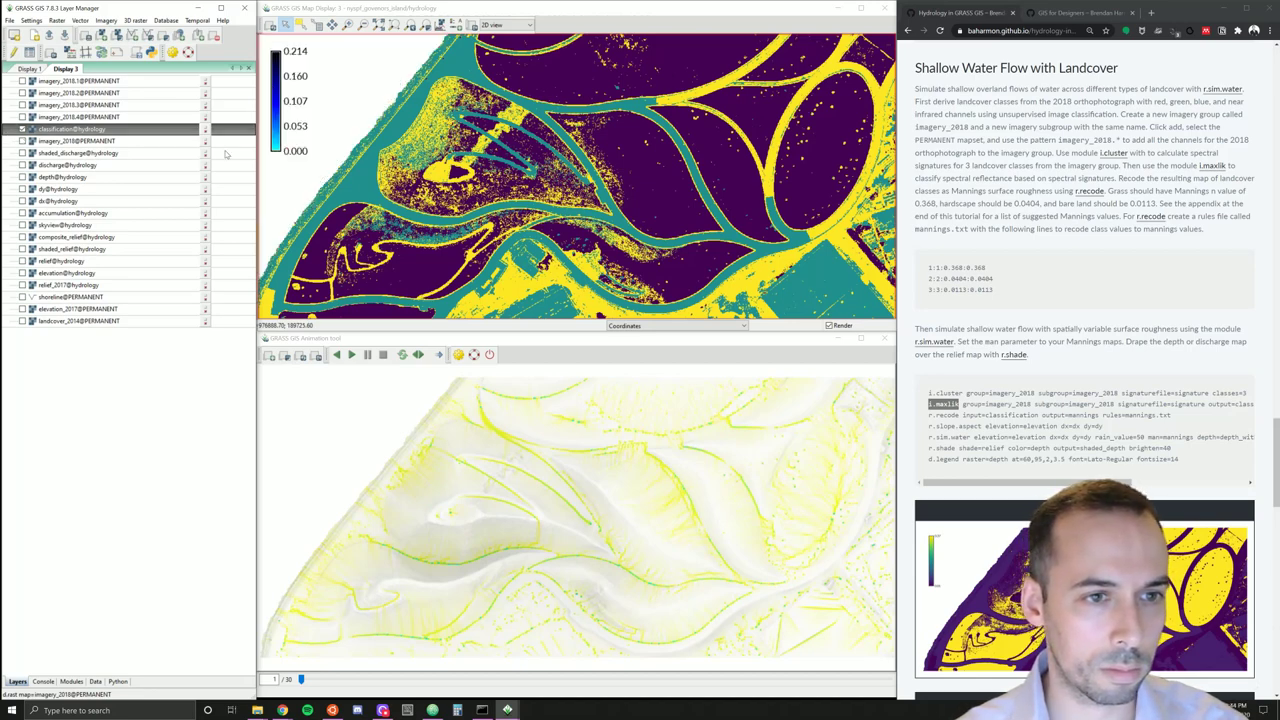
{"action": "left_click", "coordinate": [287, 25]}
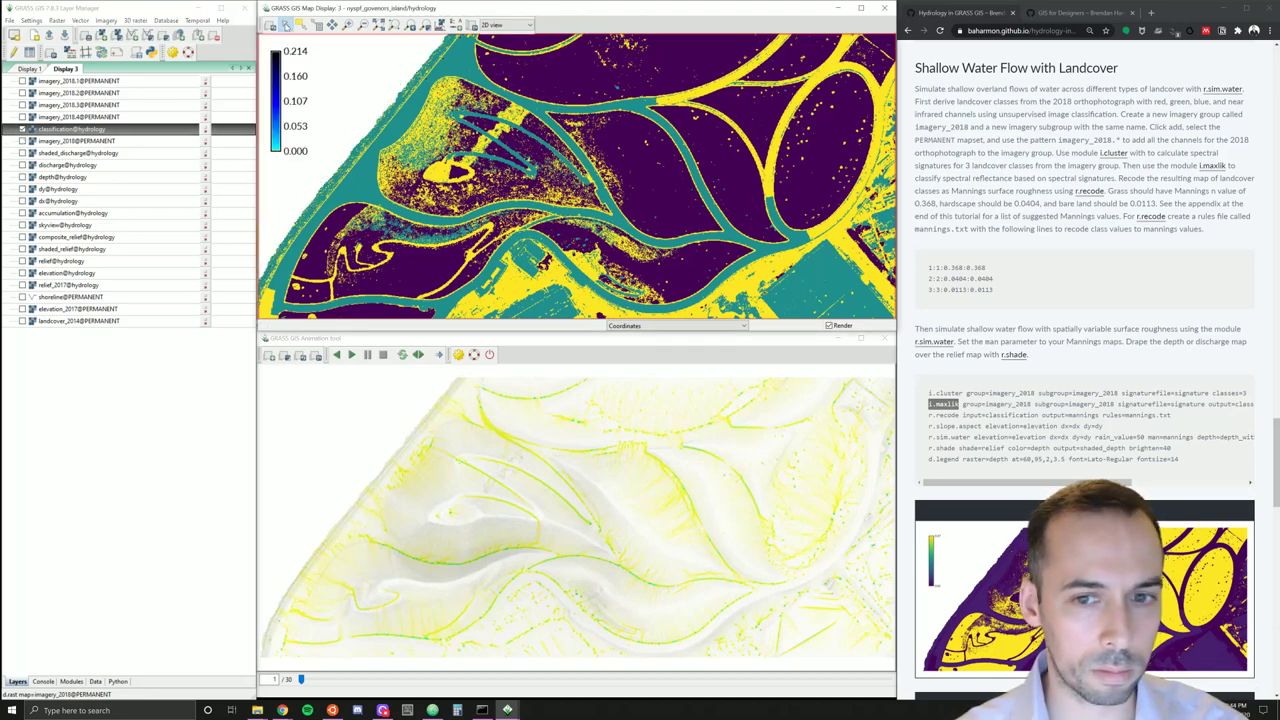
Change the legend's raster map from discharge to classification
{"action": "double_click", "coordinate": [277, 110]}
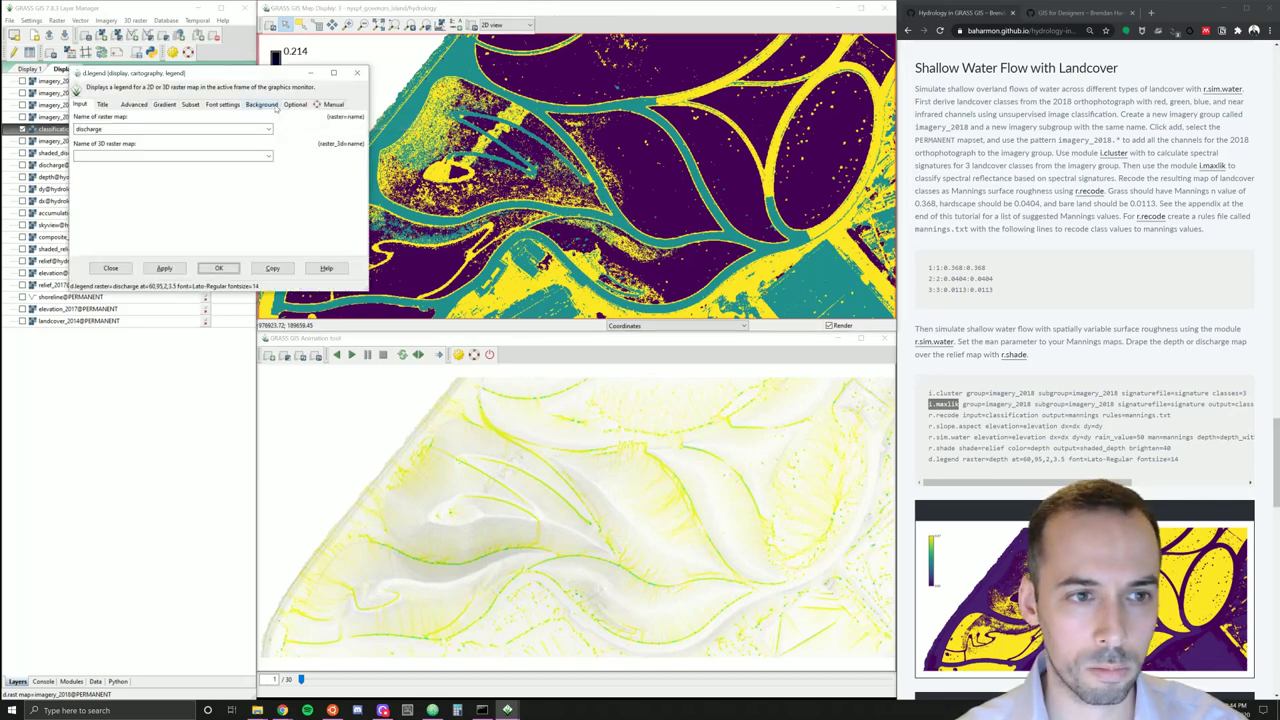
{"action": "double_click", "coordinate": [100, 129]}
{"action": "type", "text": "cl"}
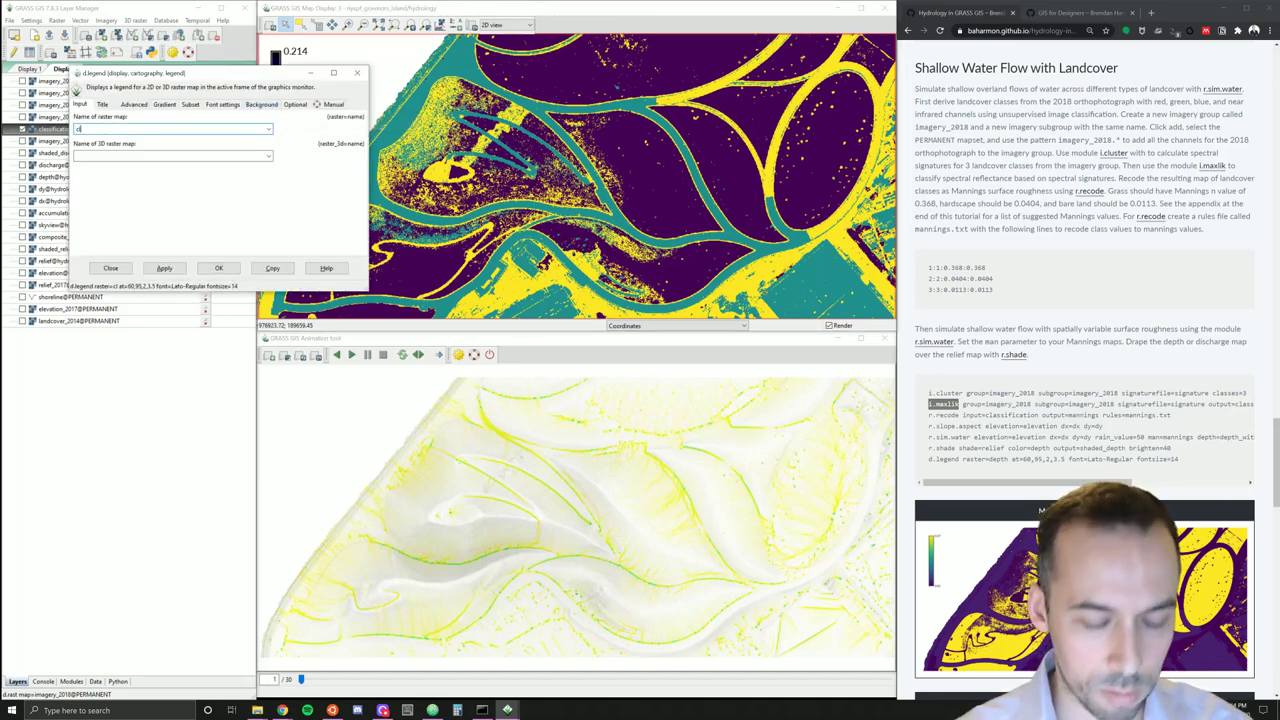
{"action": "type", "text": "assifica"}
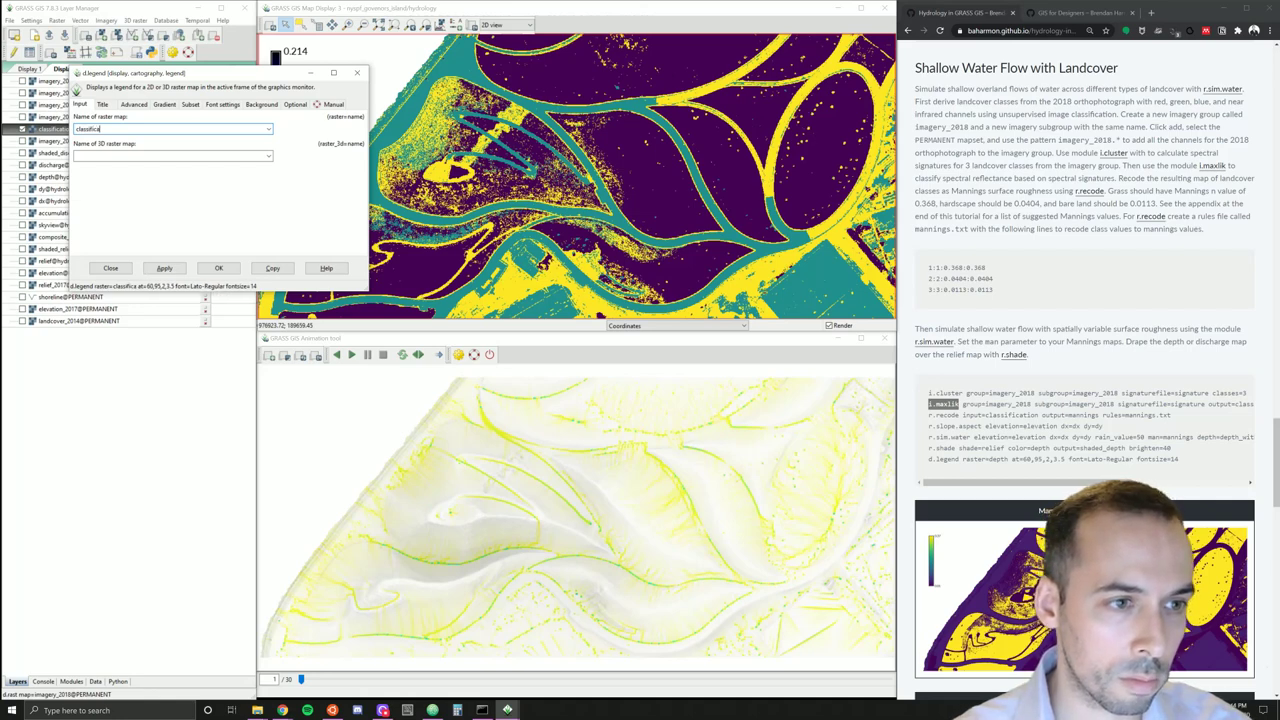
{"action": "type", "text": "tion"}
{"action": "key", "text": "Return"}
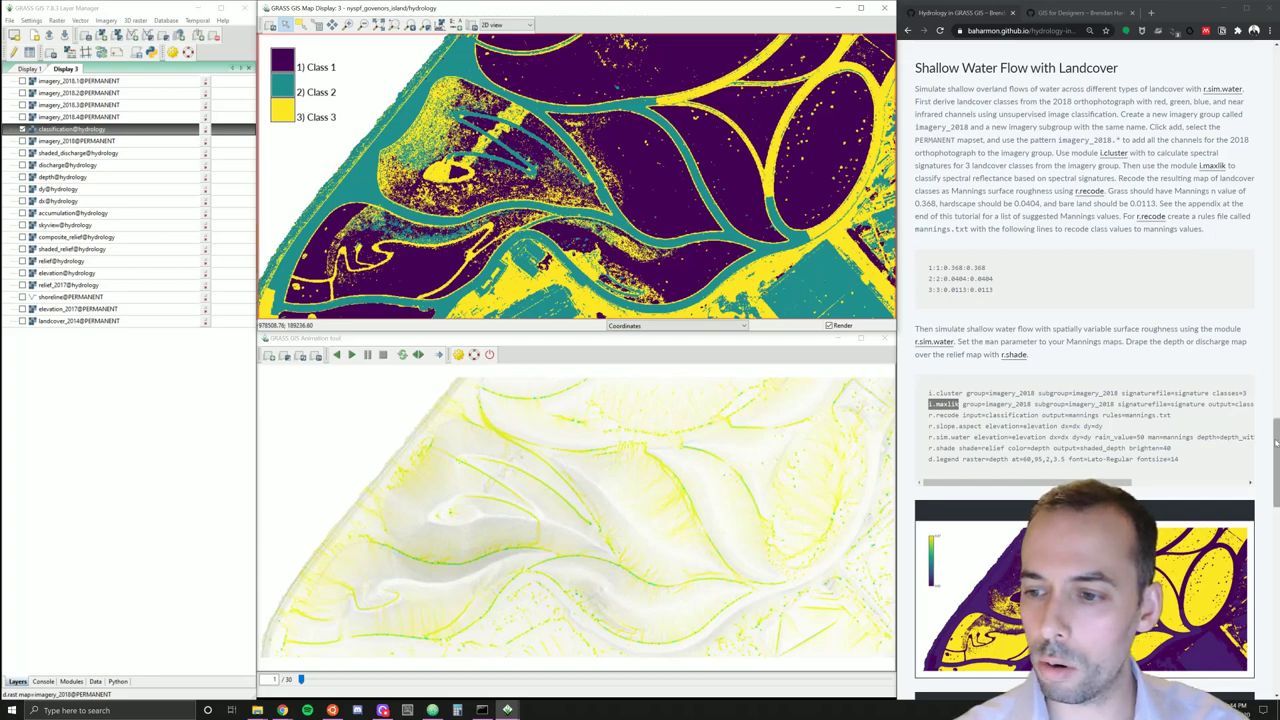
{"action": "left_click_drag", "start_coordinate": [1276, 432], "coordinate": [1264, 645]}
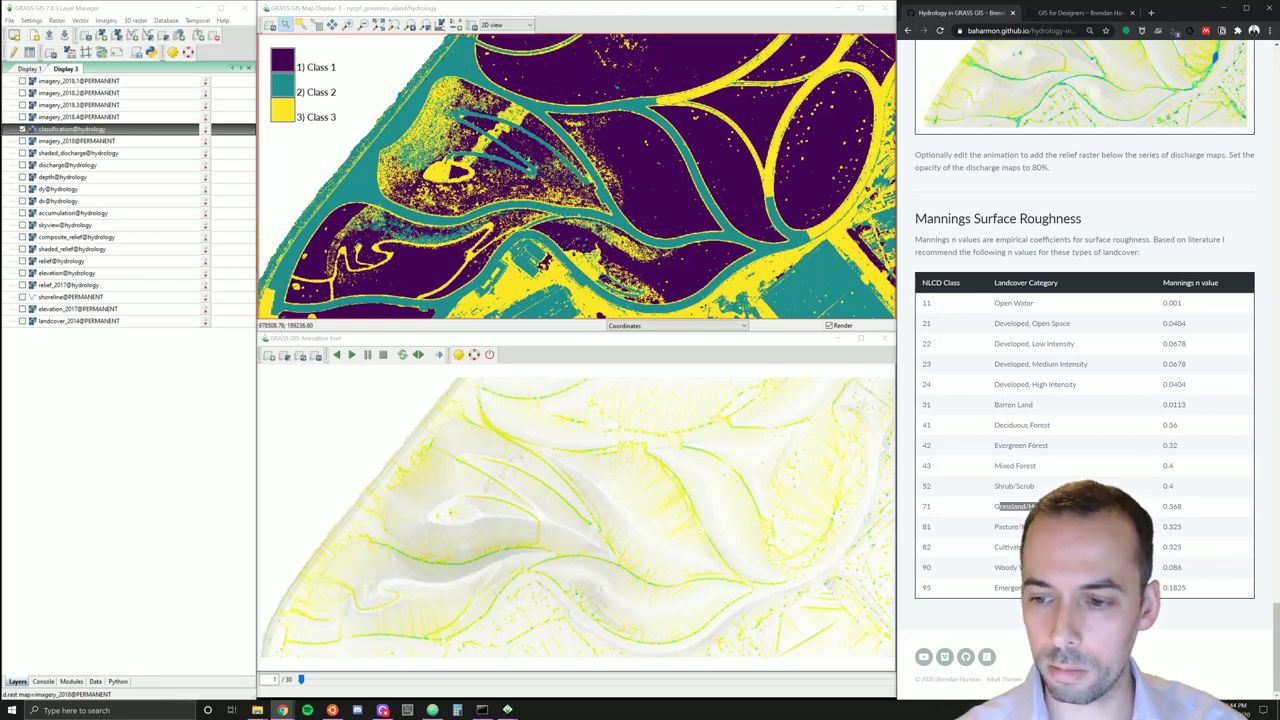
{"action": "left_click", "coordinate": [1183, 513]}
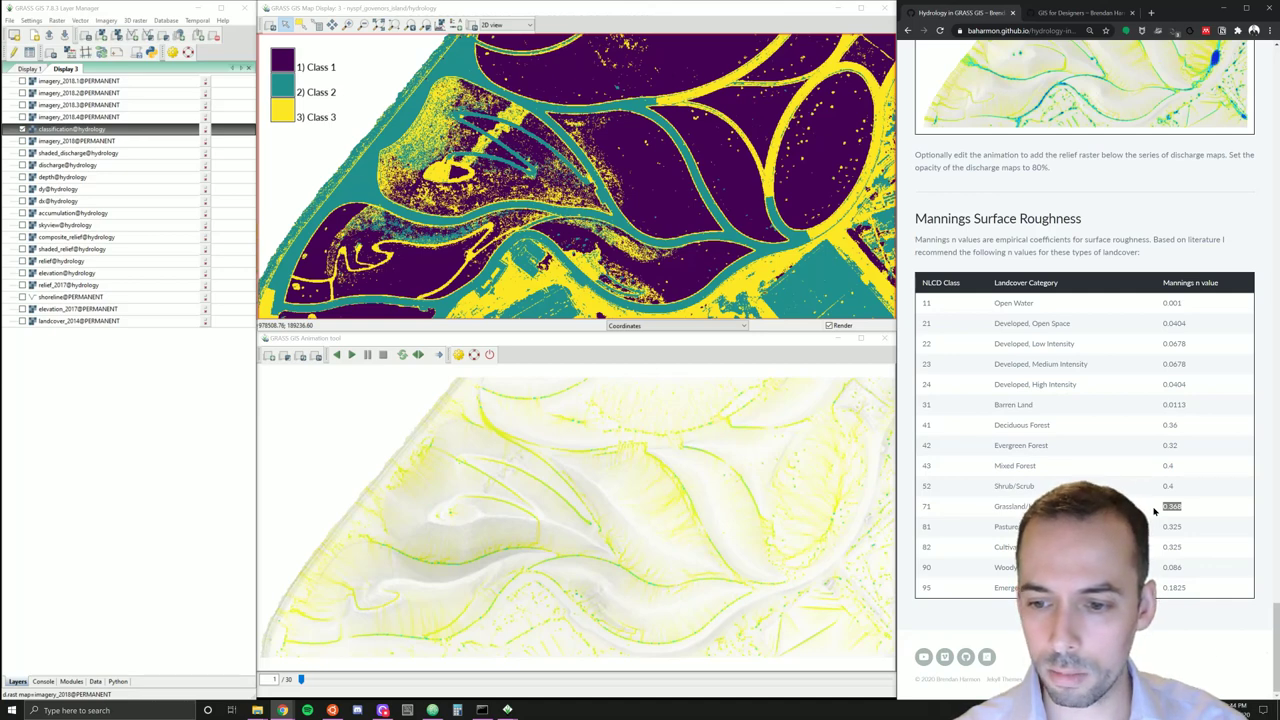
{"action": "left_click_drag", "start_coordinate": [992, 405], "coordinate": [1066, 409]}
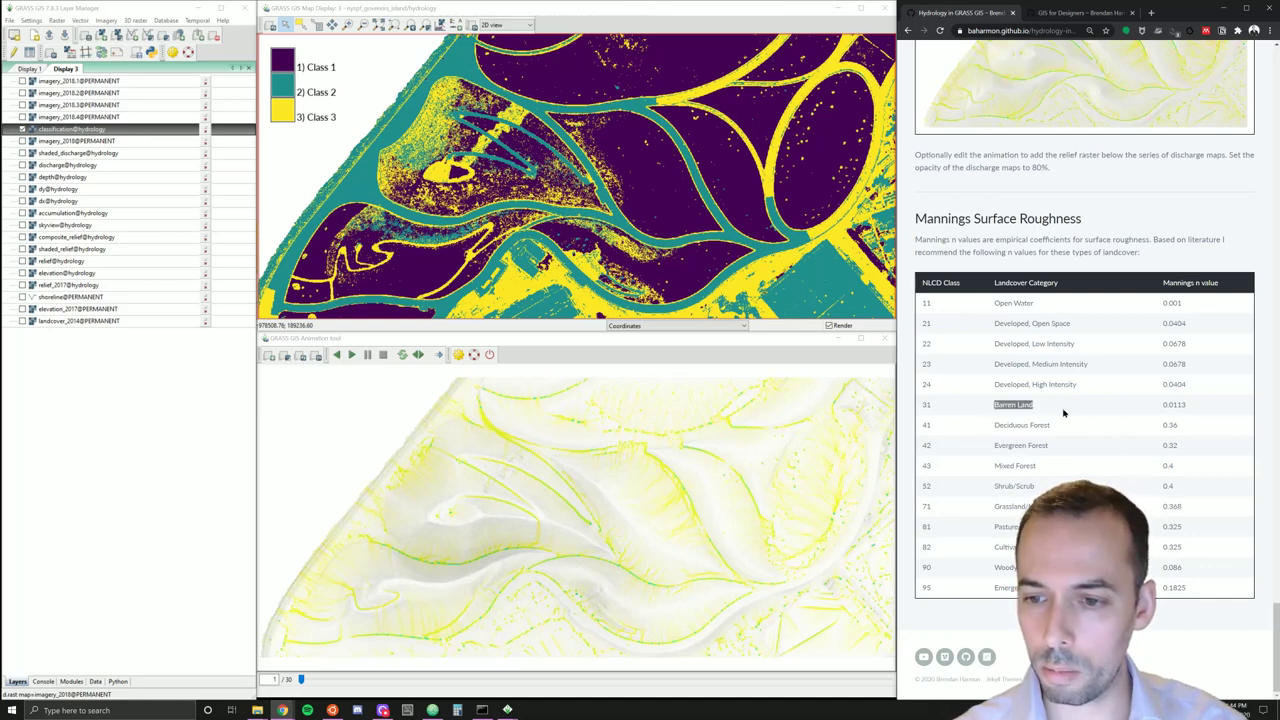
{"action": "left_click_drag", "start_coordinate": [1162, 405], "coordinate": [1187, 406]}
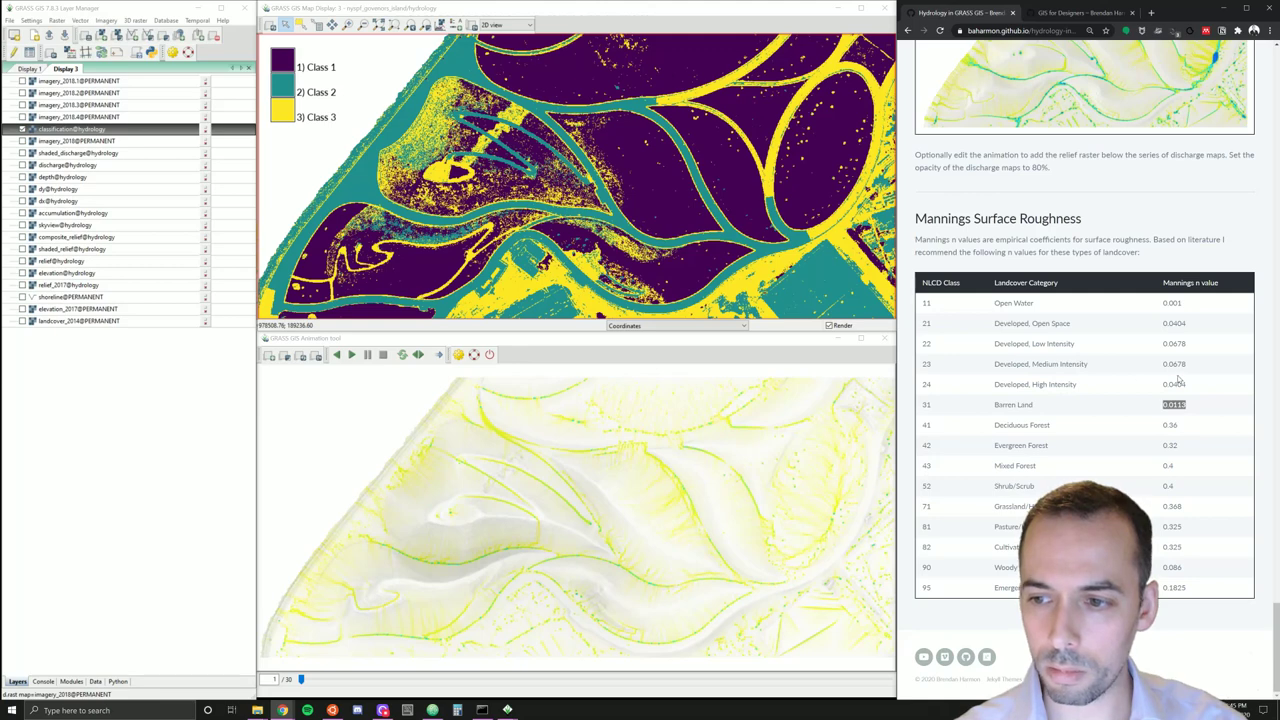
{"action": "left_click_drag", "start_coordinate": [1188, 384], "coordinate": [1160, 384]}
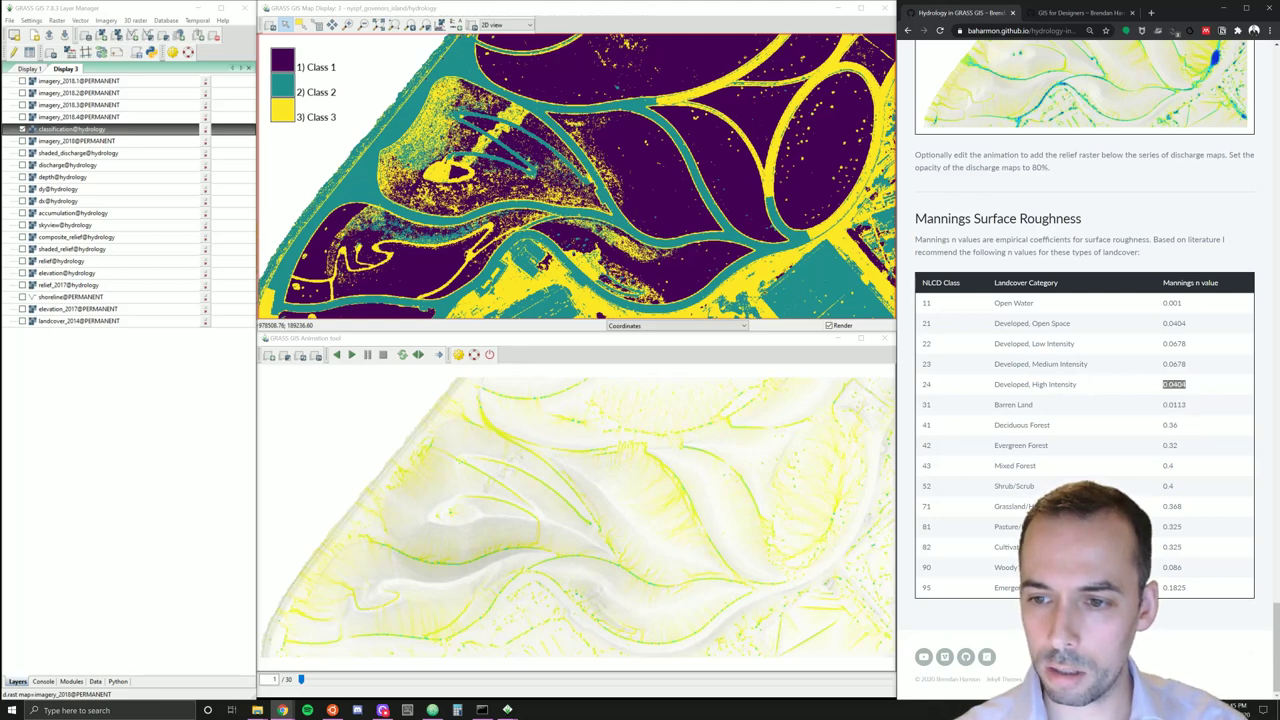
{"action": "left_click_drag", "start_coordinate": [1031, 323], "coordinate": [1192, 322]}
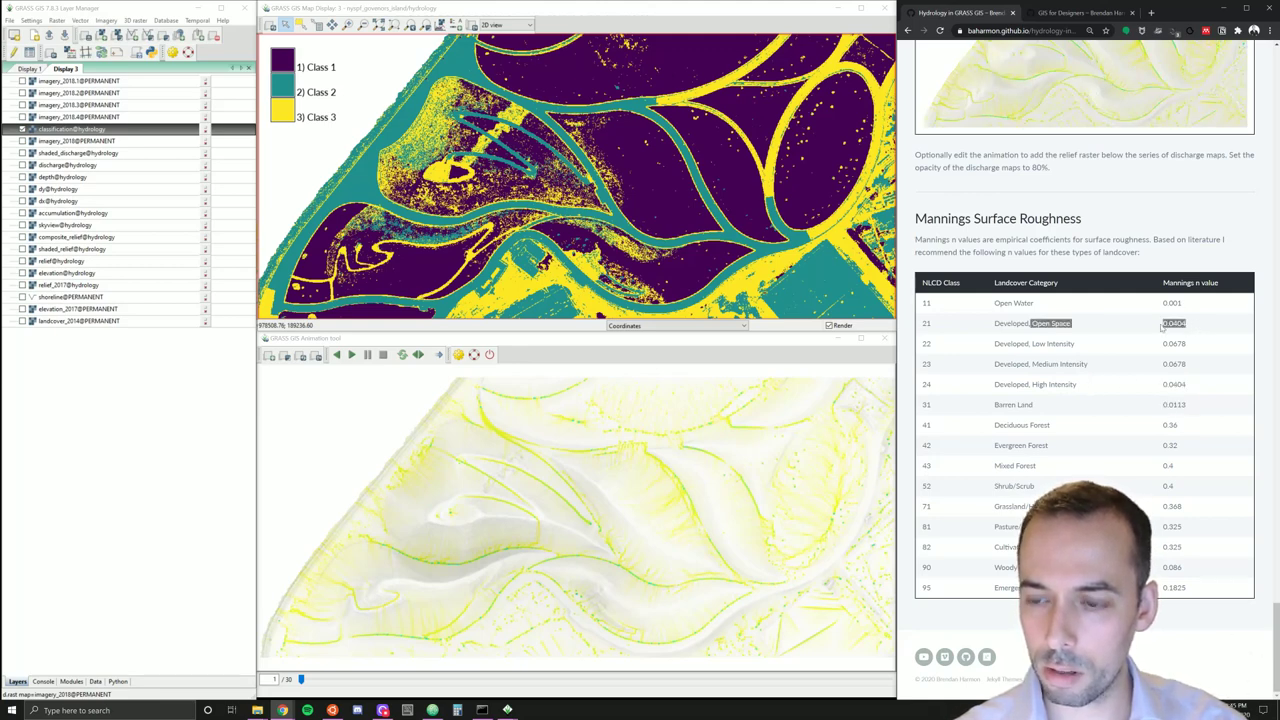
{"action": "left_click", "coordinate": [1192, 322]}
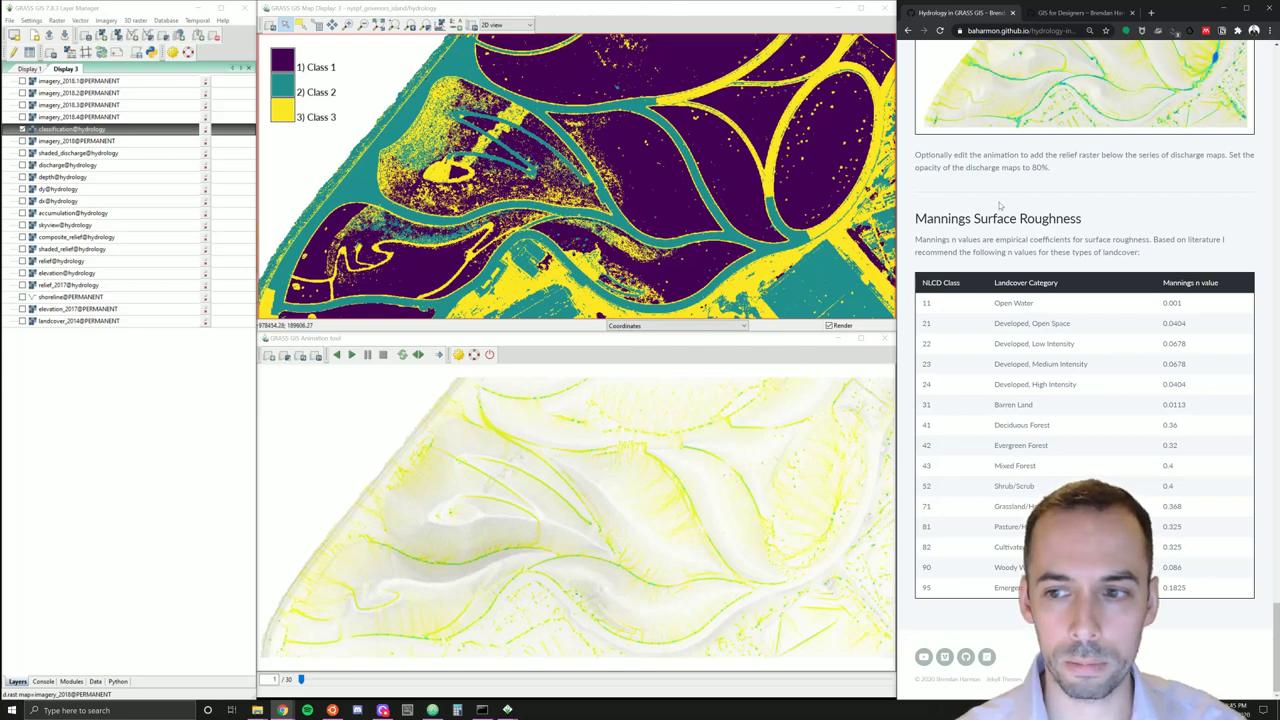
{"action": "left_click_drag", "start_coordinate": [1277, 636], "coordinate": [1277, 469]}
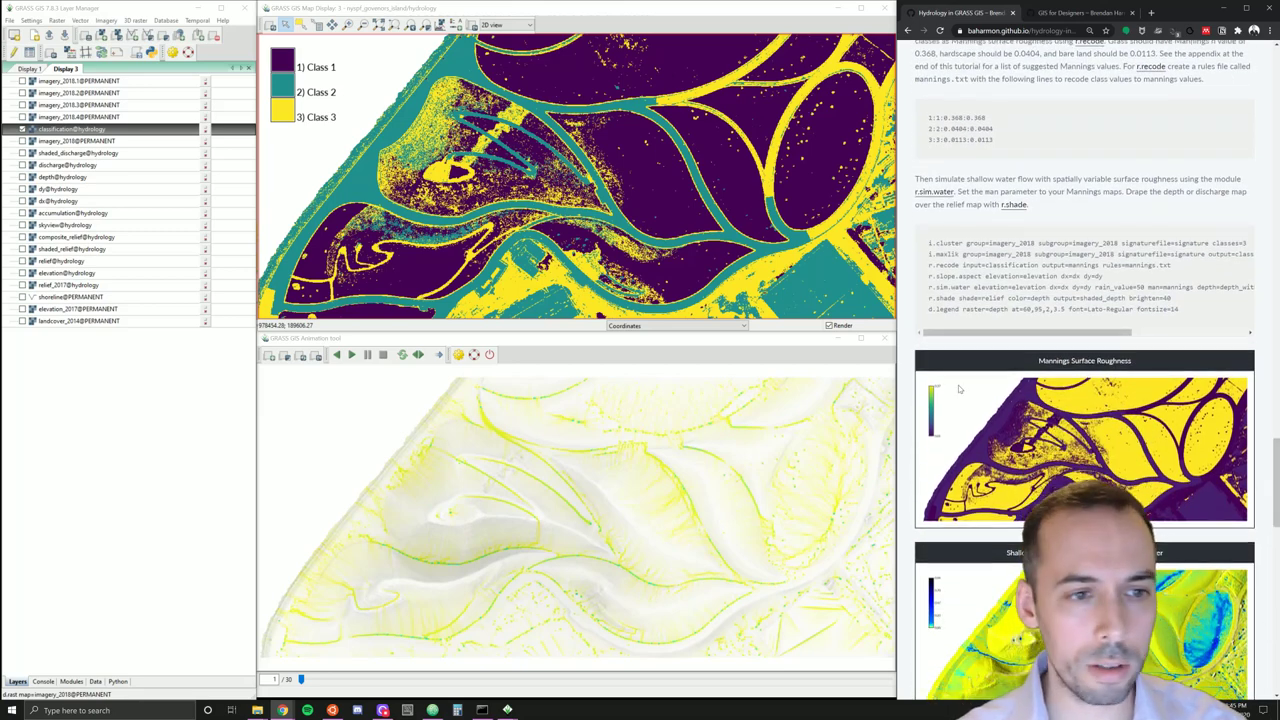
Open the Recode [r.recode] module from Raster > Change category values and labels in the Modules tree
{"action": "left_click", "coordinate": [70, 681]}
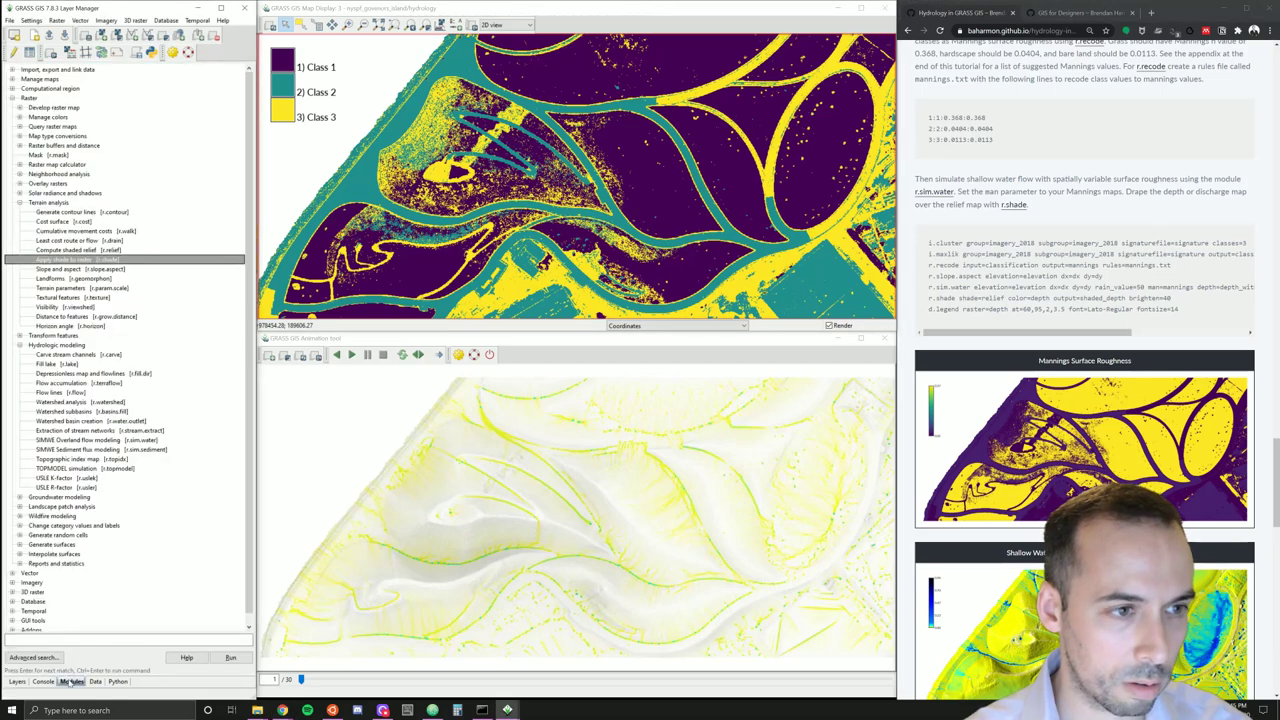
{"action": "left_click", "coordinate": [19, 205]}
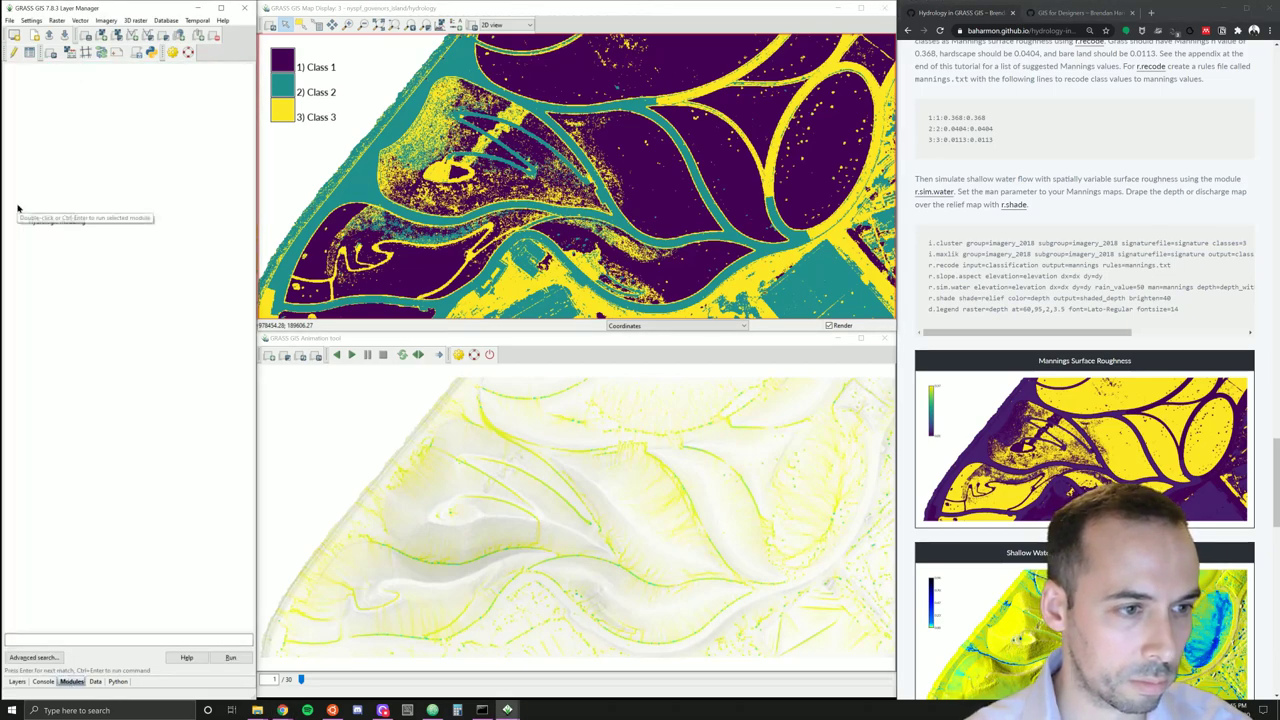
{"action": "left_click", "coordinate": [19, 204]}
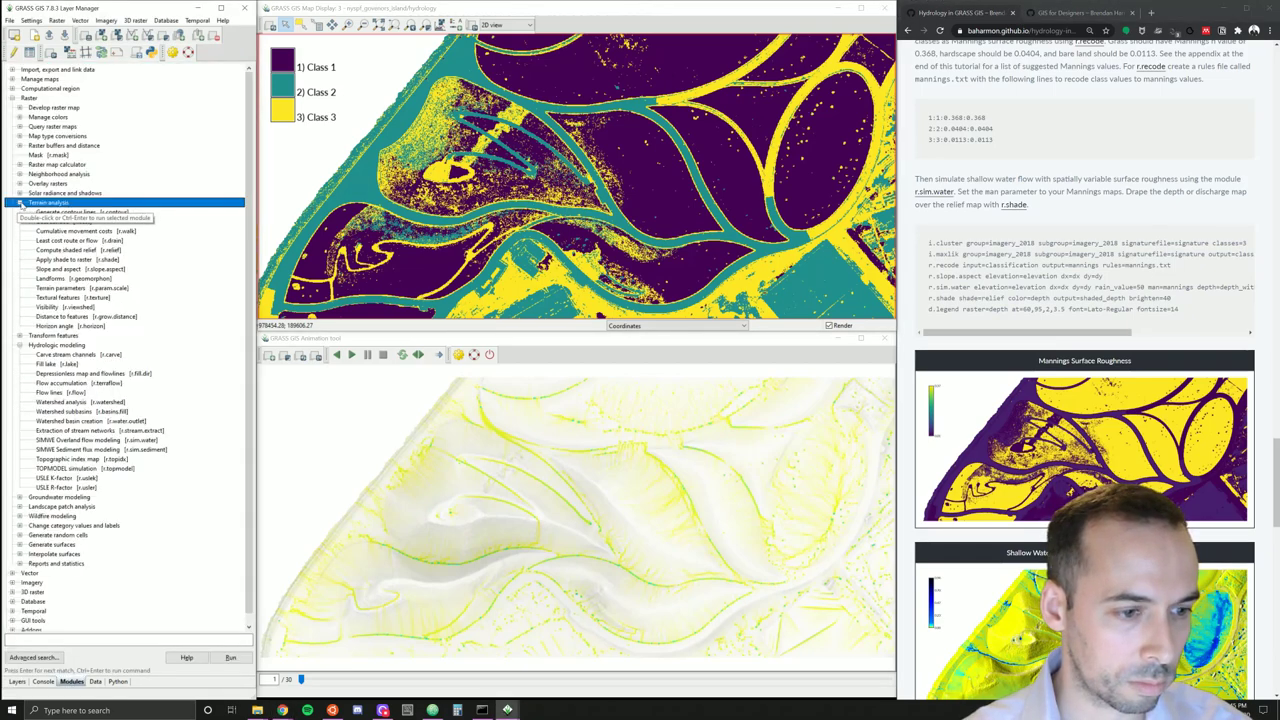
{"action": "left_click", "coordinate": [19, 204]}
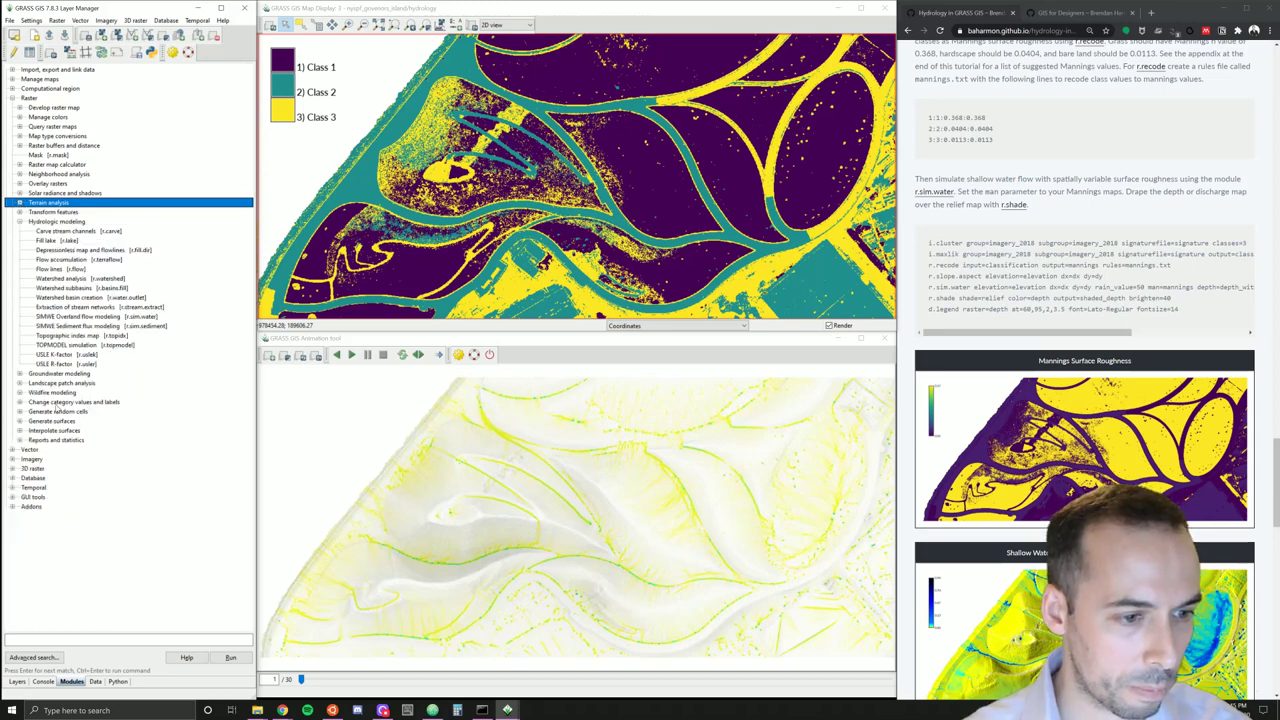
{"action": "left_click", "coordinate": [19, 402]}
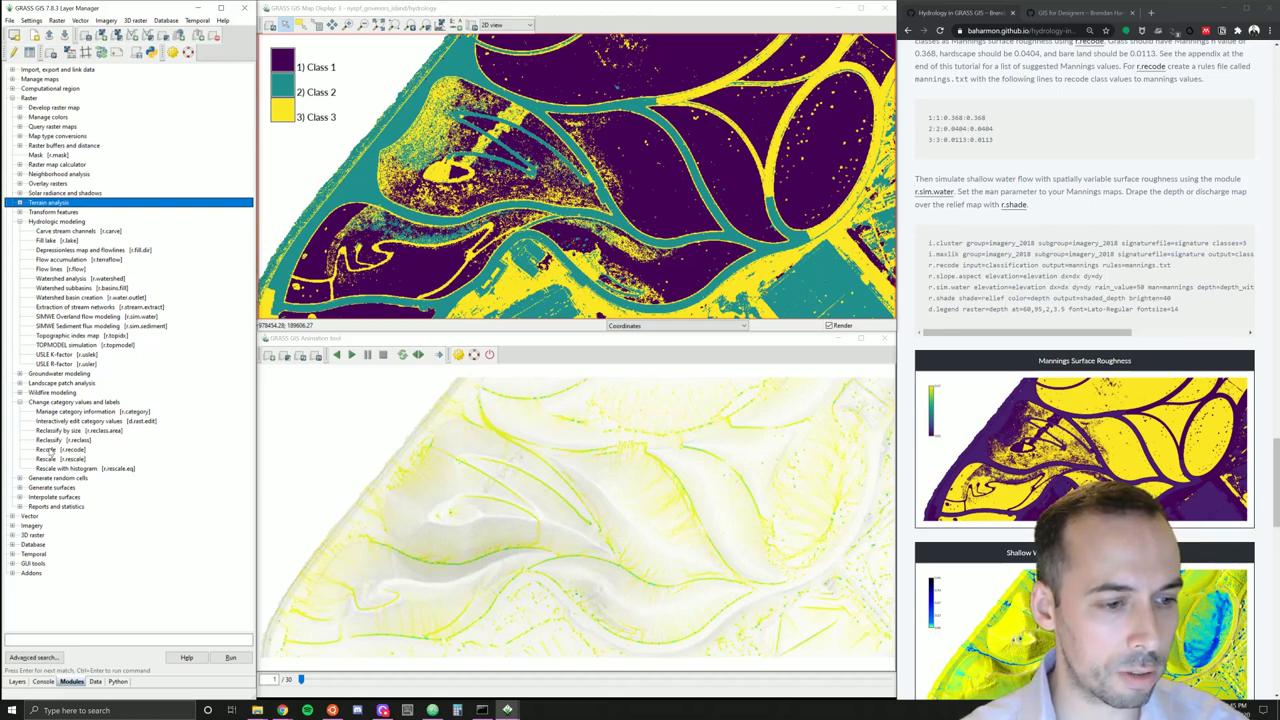
{"action": "left_click", "coordinate": [50, 451]}
{"action": "double_click", "coordinate": [50, 451]}
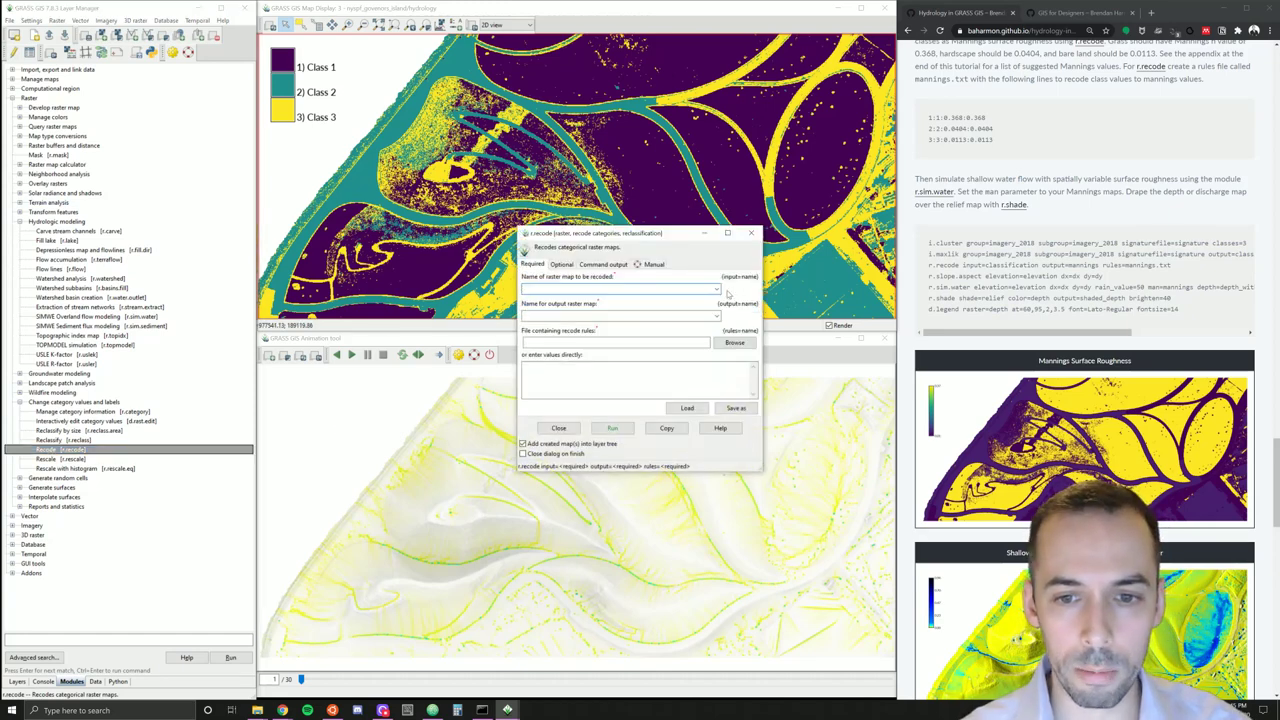
Set the r.recode input to classification@hydrology and name the output map mannings
{"action": "left_click", "coordinate": [717, 289]}
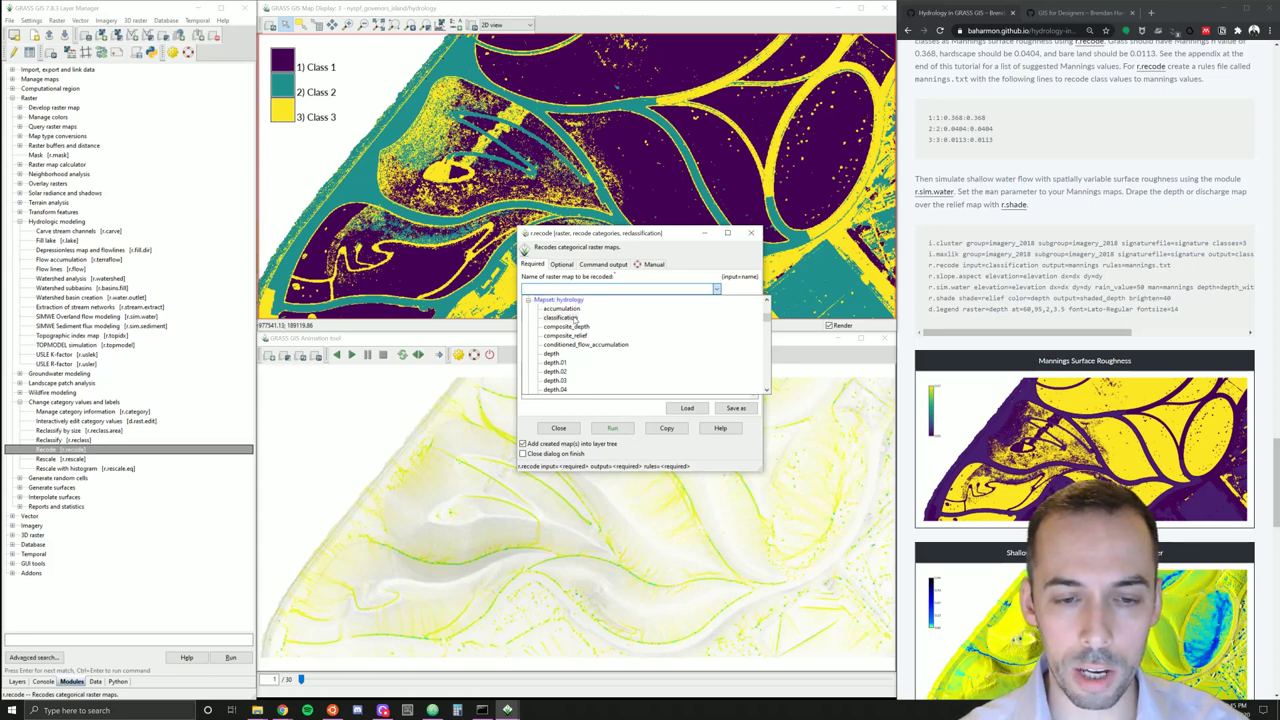
{"action": "left_click", "coordinate": [570, 317]}
{"action": "left_click", "coordinate": [570, 315]}
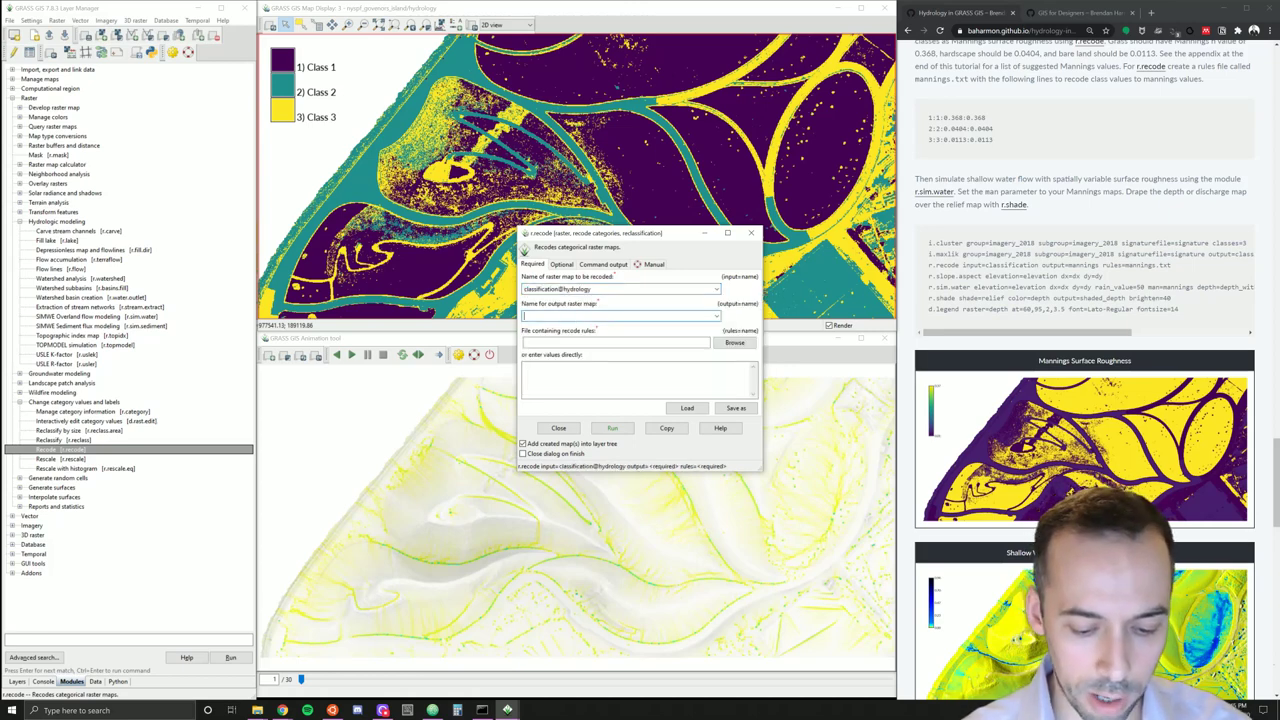
{"action": "type", "text": "mannin"}
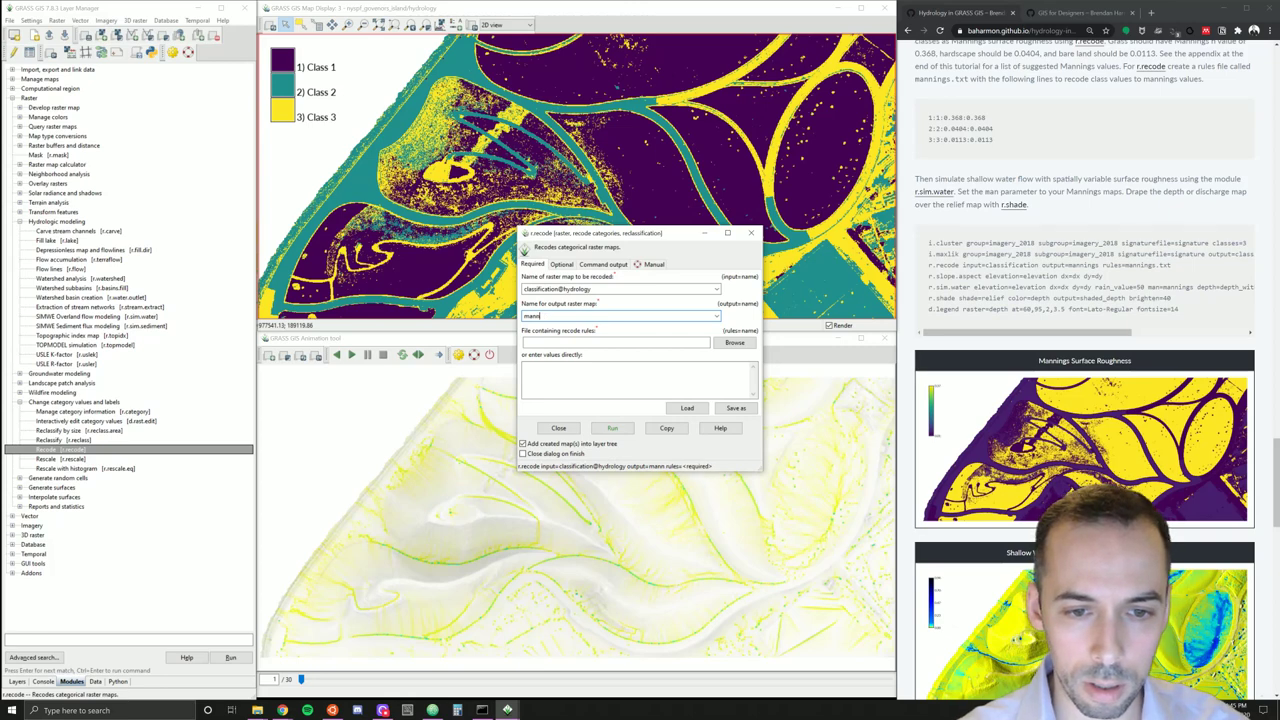
{"action": "type", "text": "gs"}
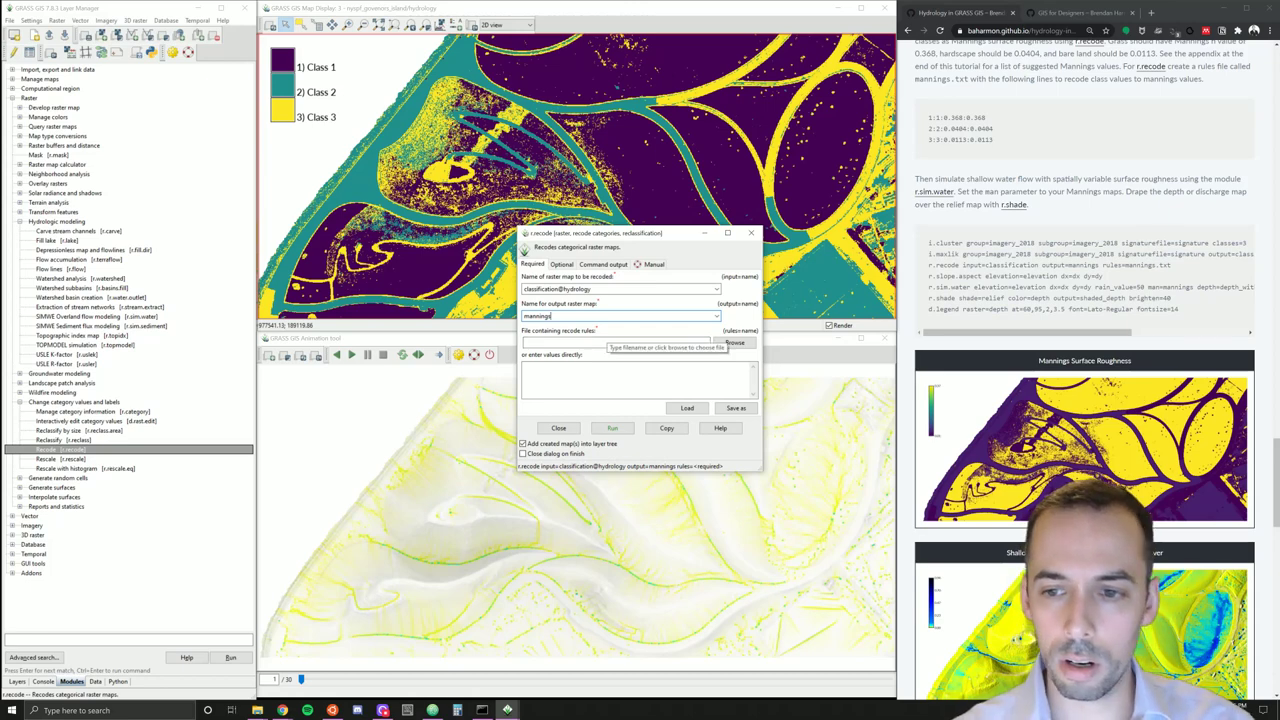
Copy the three Mannings recode rules from the tutorial into the rules box
{"action": "left_click", "coordinate": [1002, 144]}
{"action": "left_click_drag", "start_coordinate": [1002, 144], "coordinate": [925, 117]}
{"action": "key", "text": "ctrl+c"}
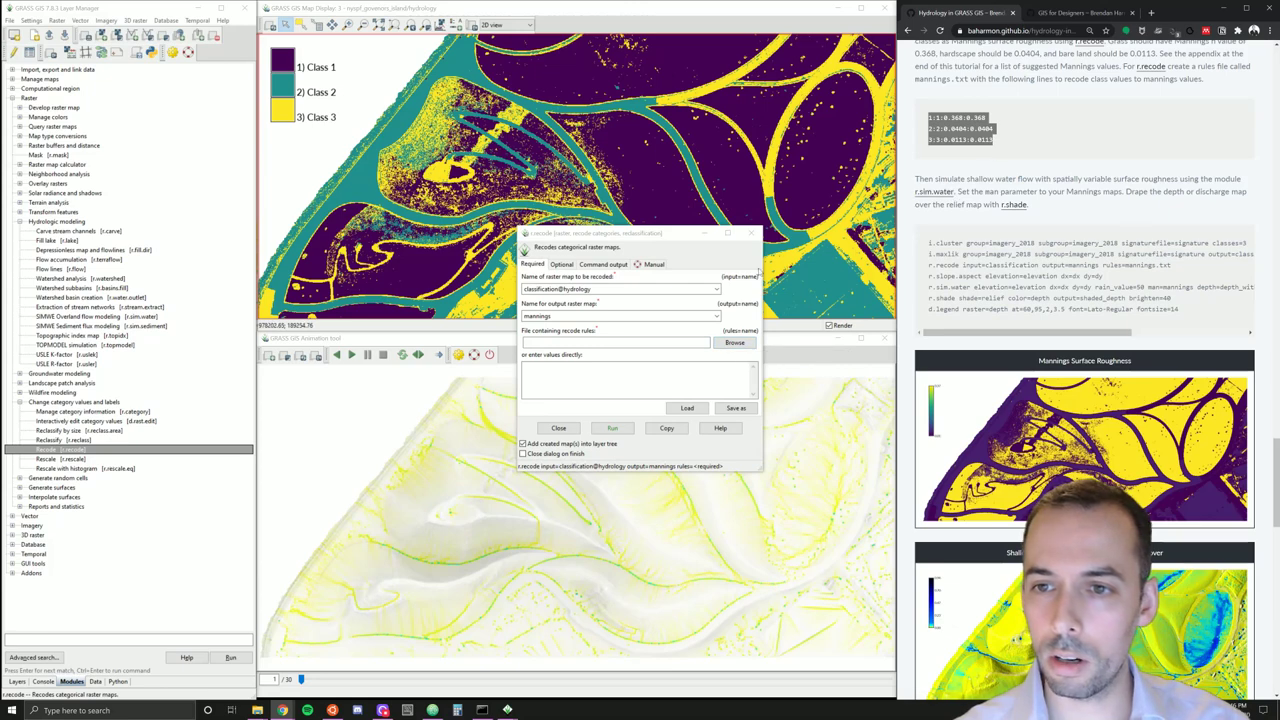
{"action": "left_click", "coordinate": [620, 378]}
{"action": "key", "text": "ctrl+v"}
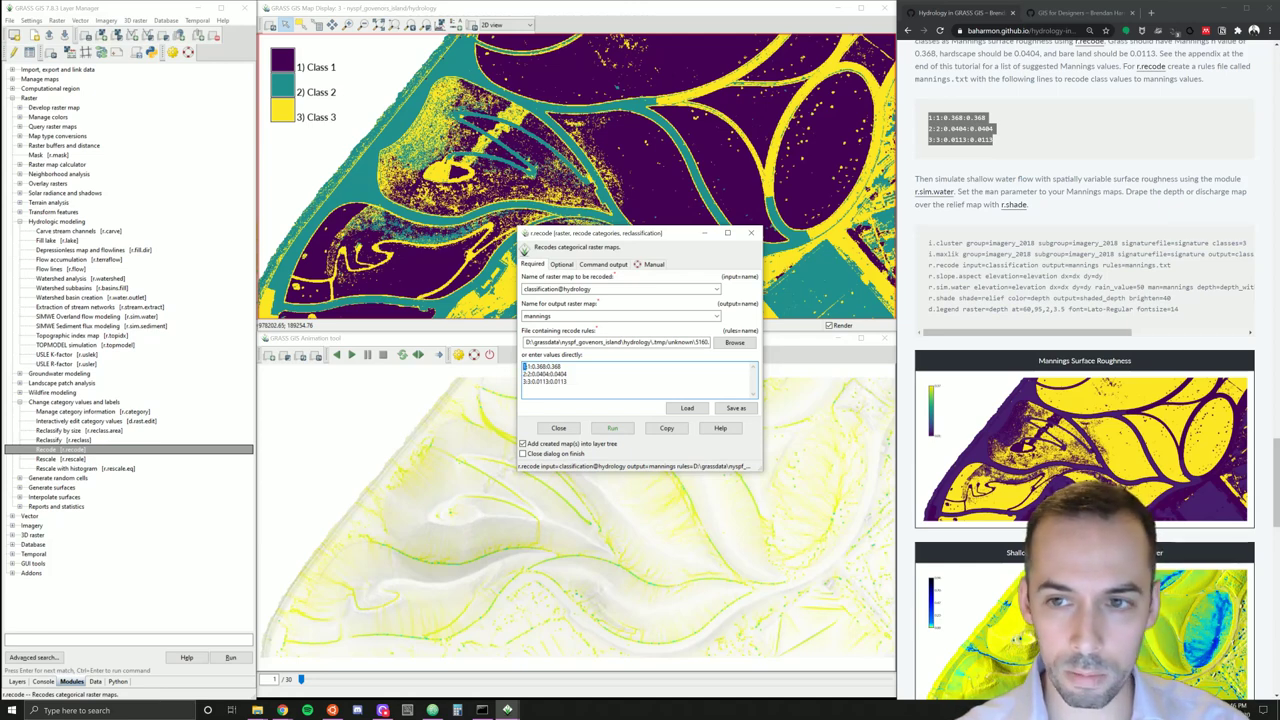
Check the rules mapping classes 1–3 to 0.368, 0.0404 and 0.0113, then run the recode
{"action": "left_click_drag", "start_coordinate": [522, 366], "coordinate": [566, 381]}
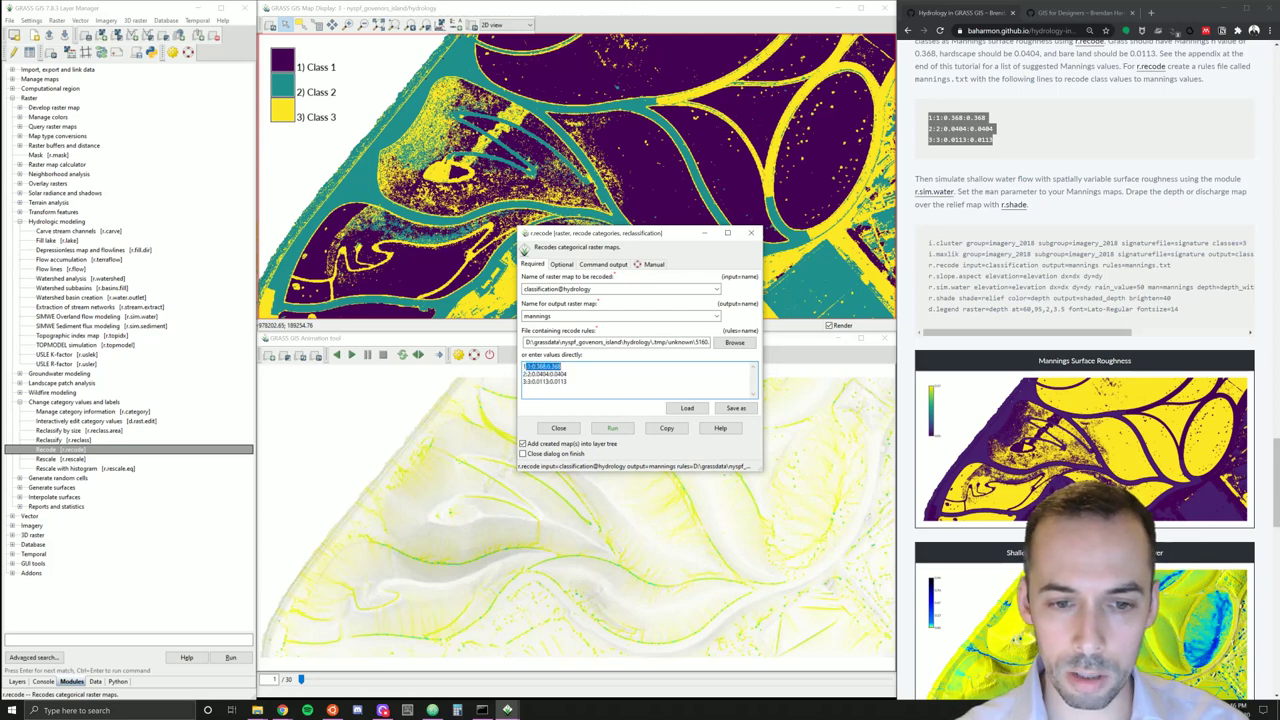
{"action": "left_click", "coordinate": [567, 373]}
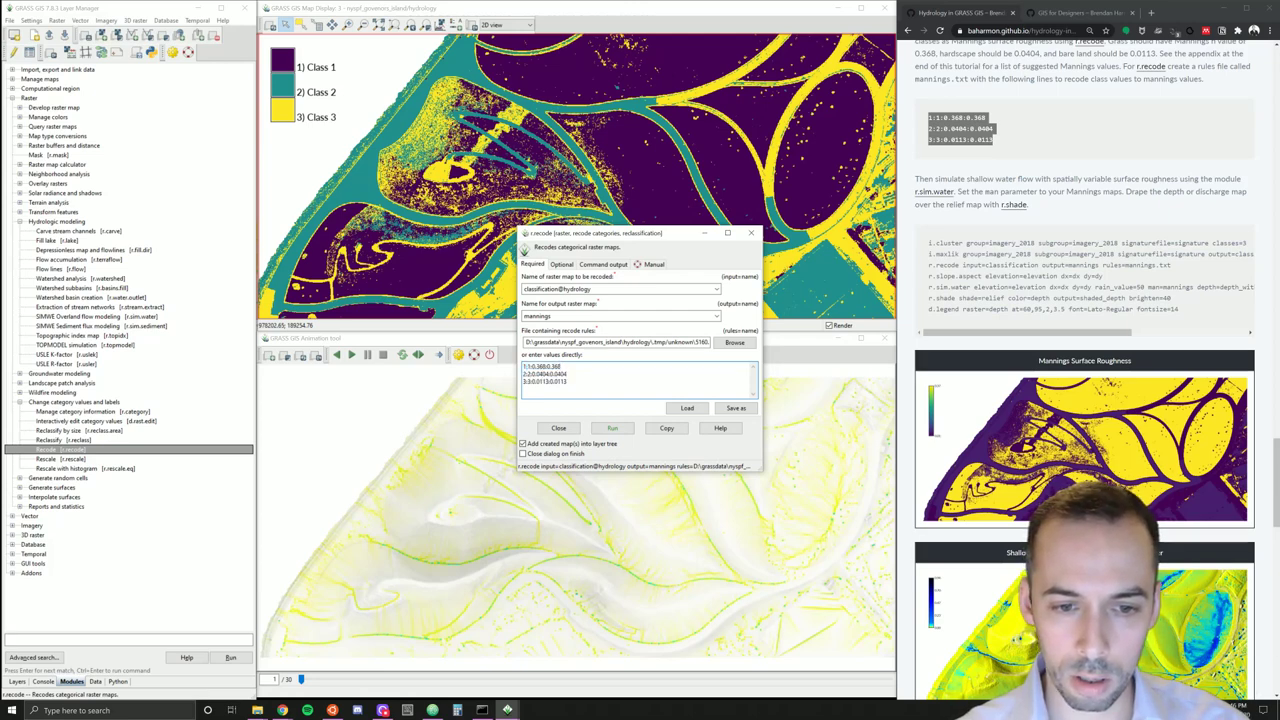
{"action": "left_click_drag", "start_coordinate": [522, 366], "coordinate": [531, 367]}
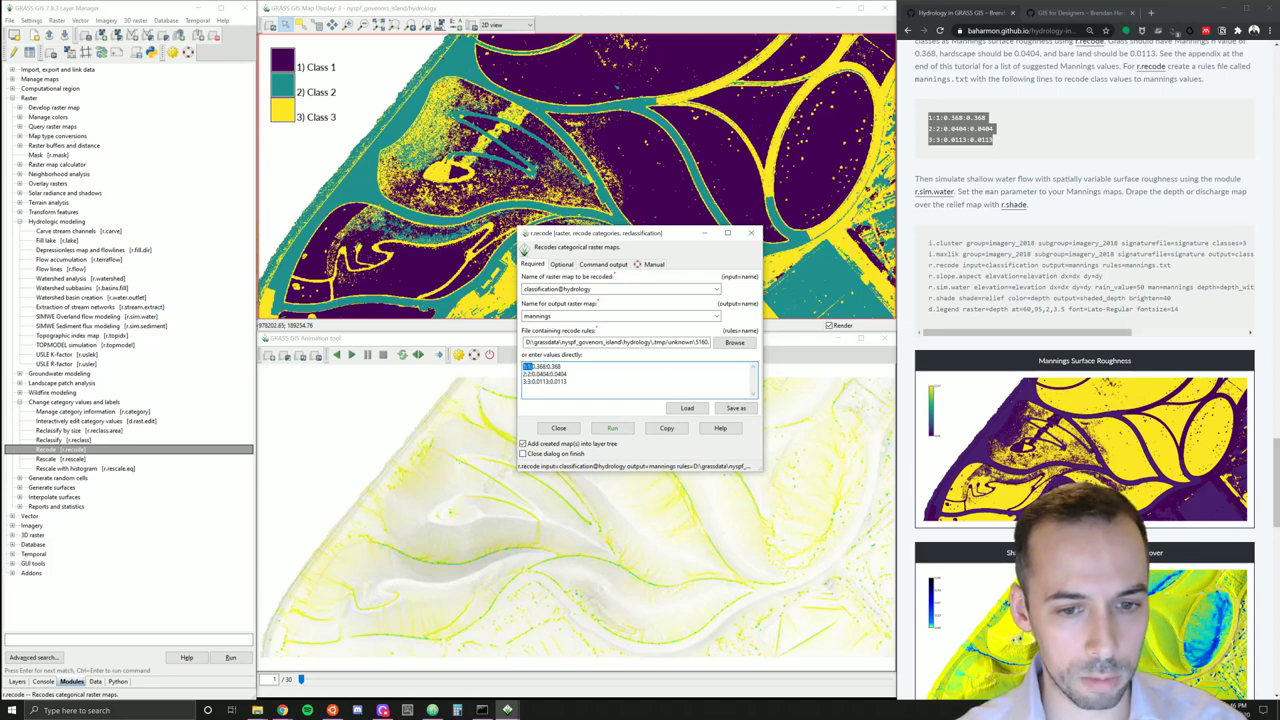
{"action": "left_click_drag", "start_coordinate": [522, 373], "coordinate": [563, 374]}
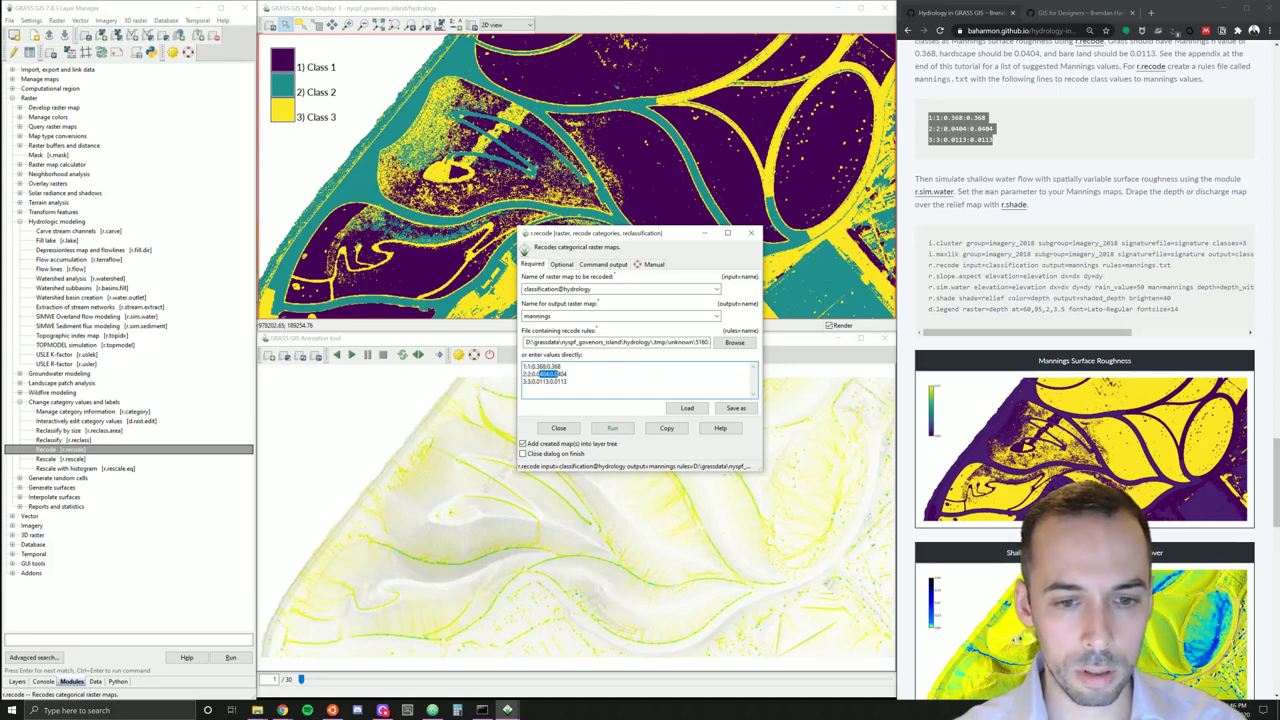
{"action": "left_click", "coordinate": [566, 380]}
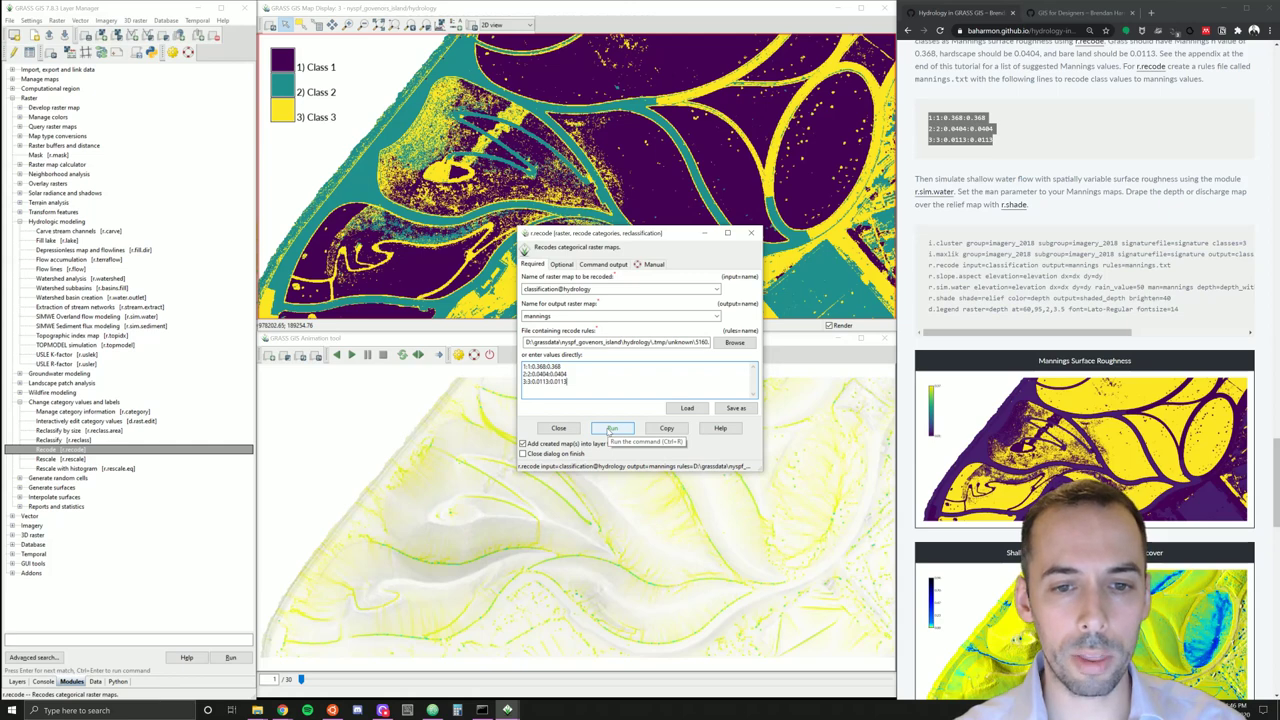
{"action": "left_click", "coordinate": [612, 428]}
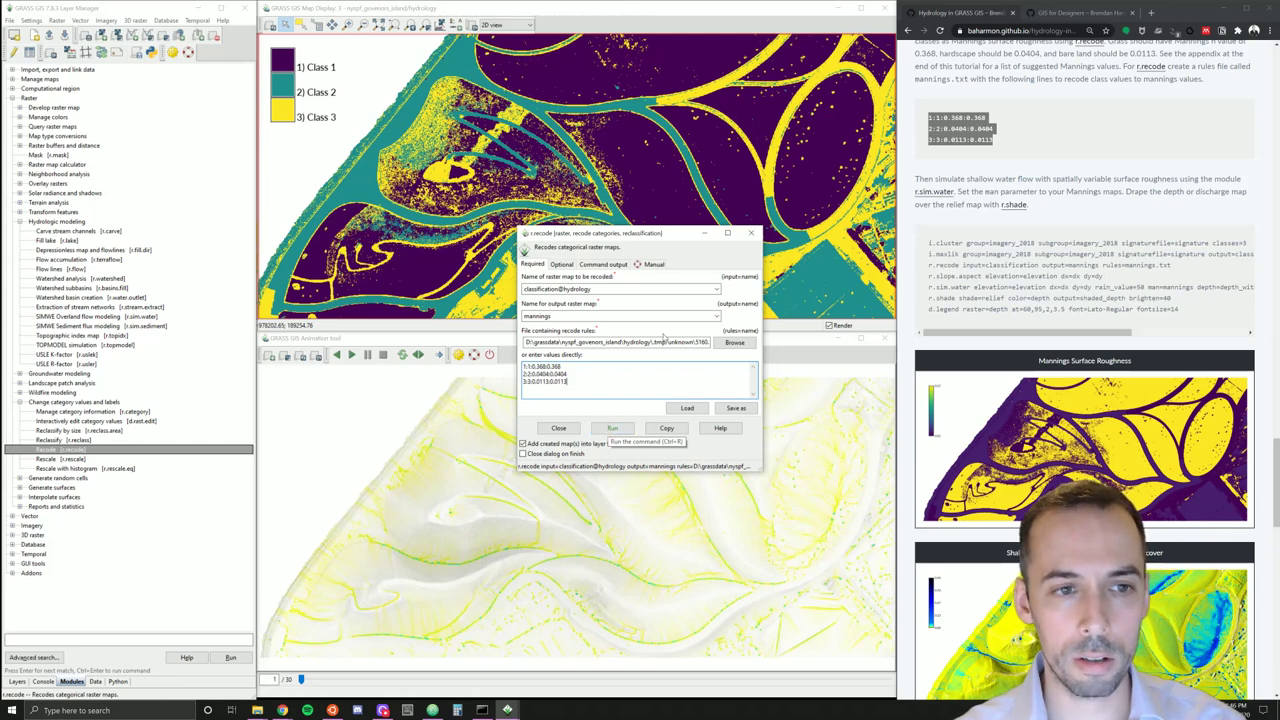
Close r.recode and add the mannings raster layer to the map display
{"action": "left_click", "coordinate": [751, 233]}
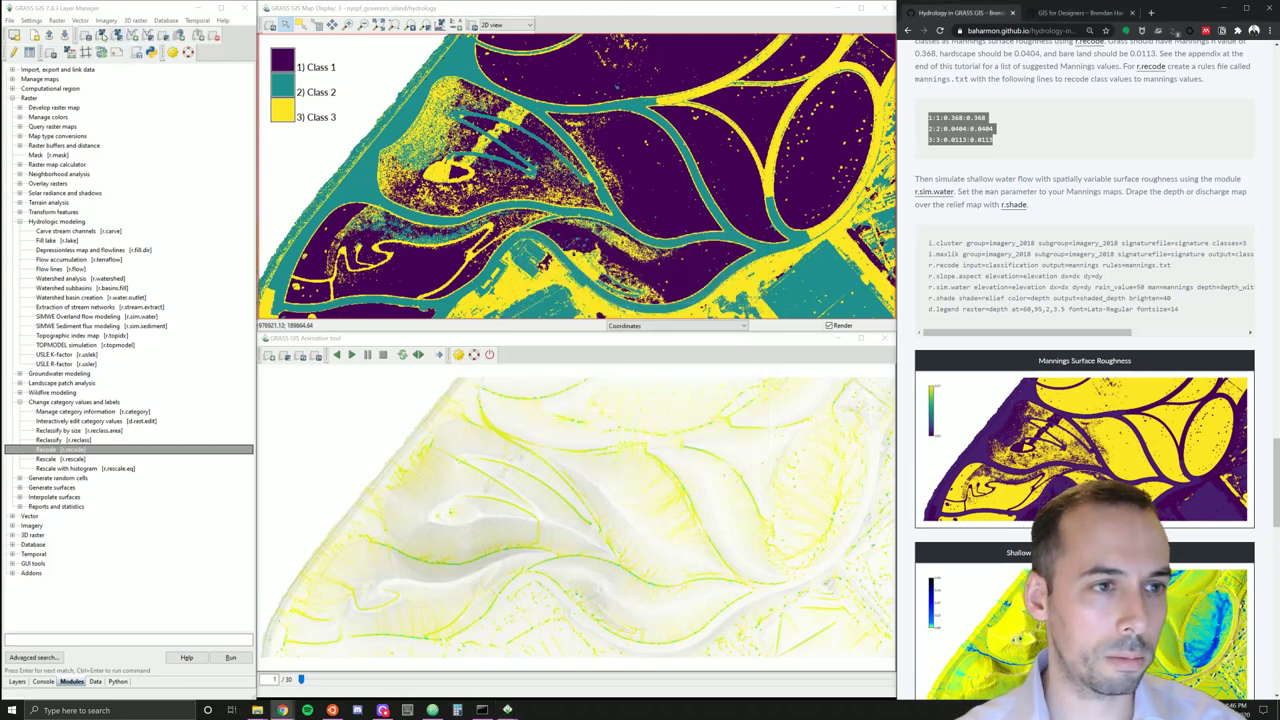
{"action": "left_click", "coordinate": [102, 37]}
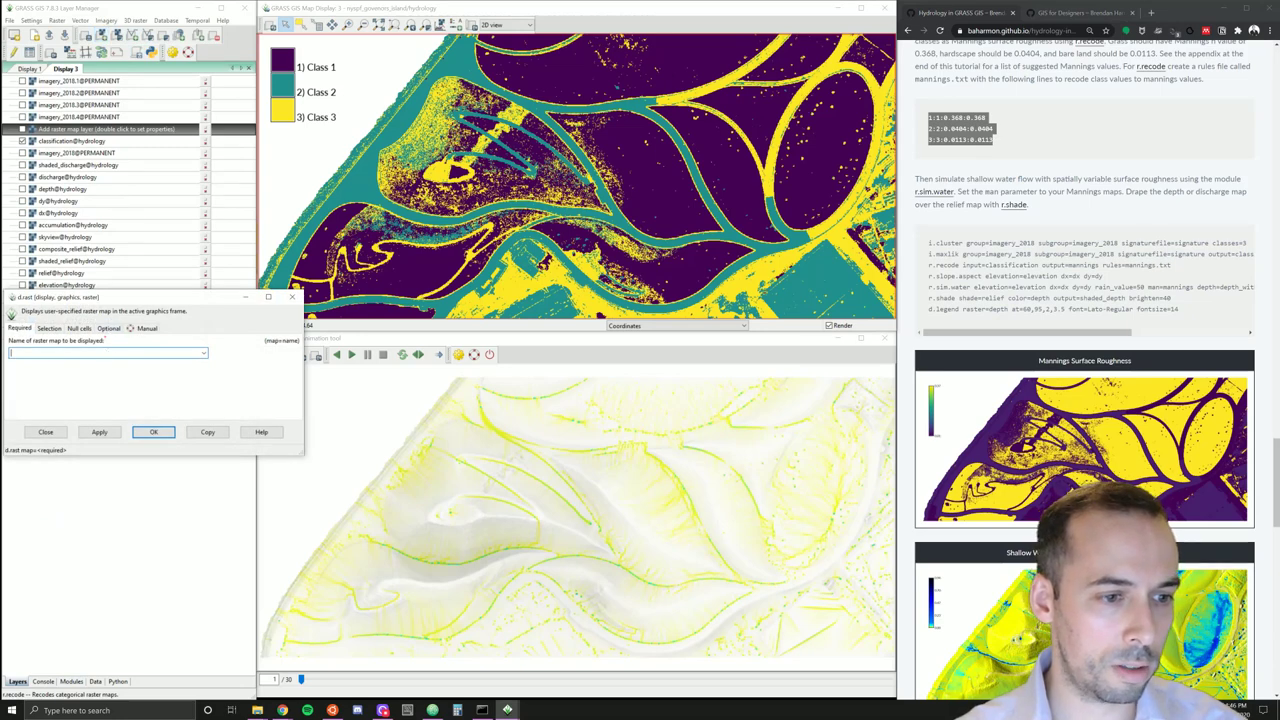
{"action": "type", "text": "mannings"}
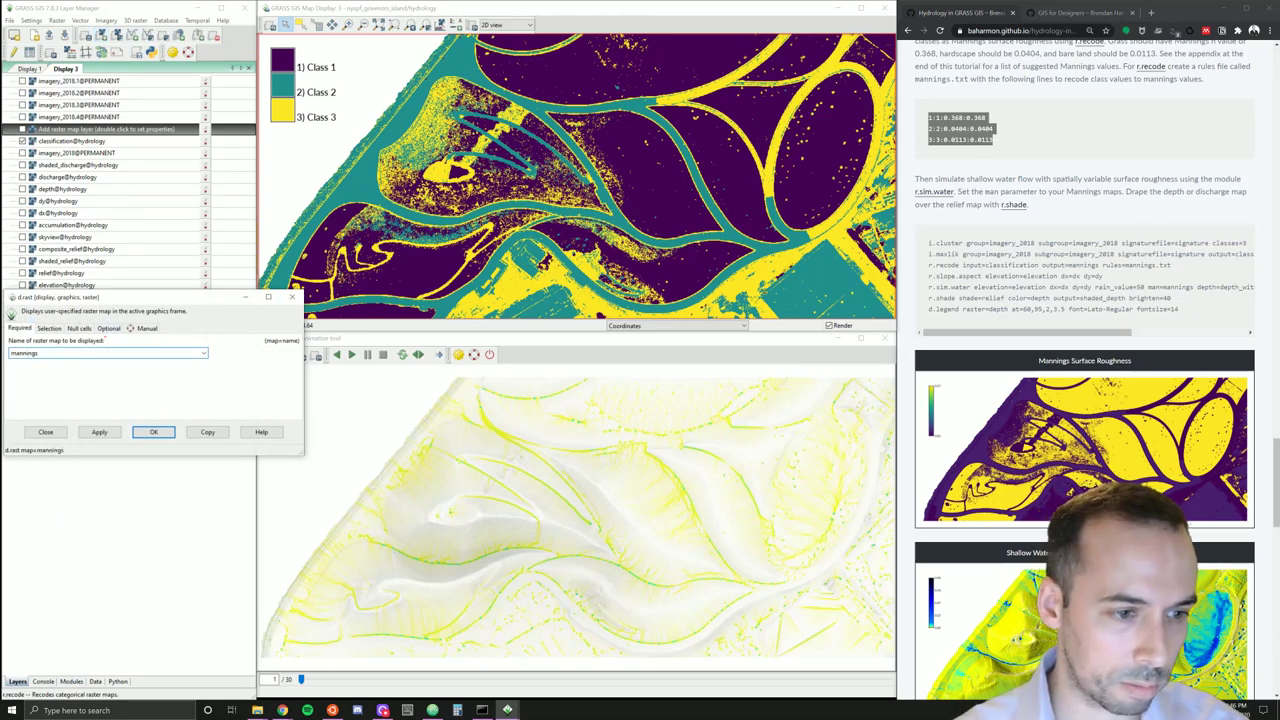
{"action": "key", "text": "Return"}
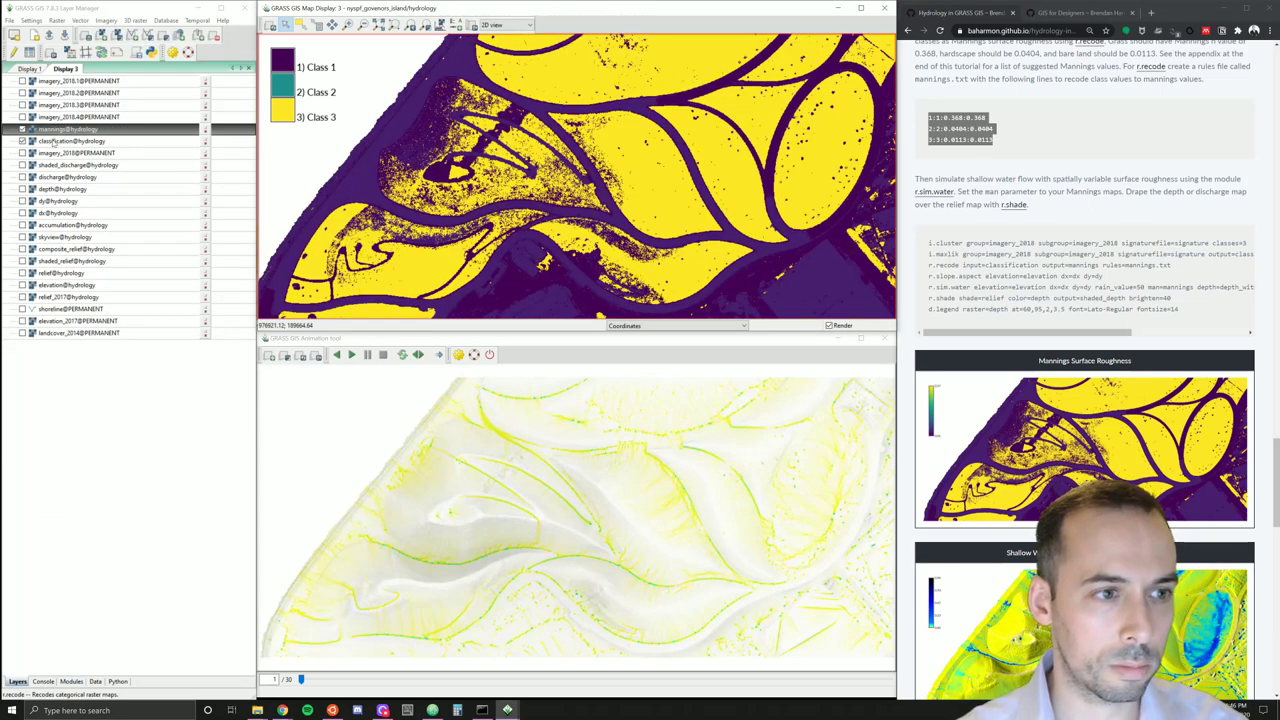
Point the legend at the mannings map so it reads 0.01–0.37
{"action": "double_click", "coordinate": [283, 93]}
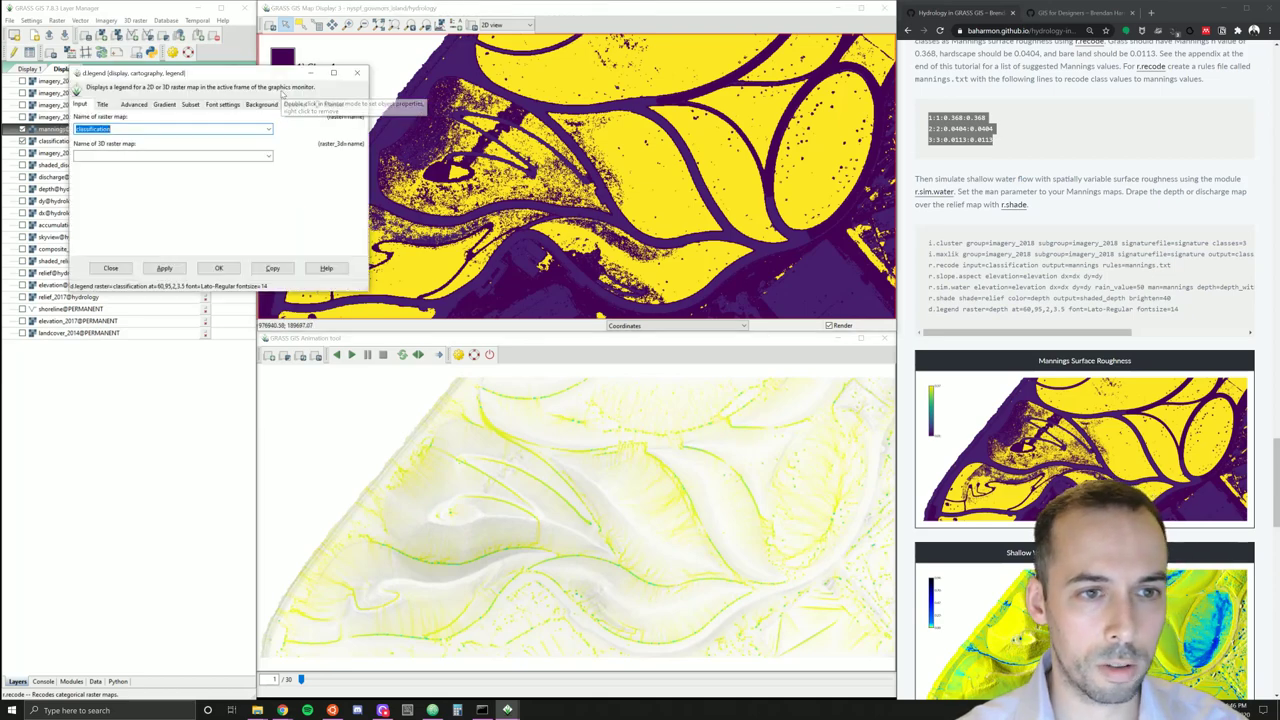
{"action": "type", "text": "man"}
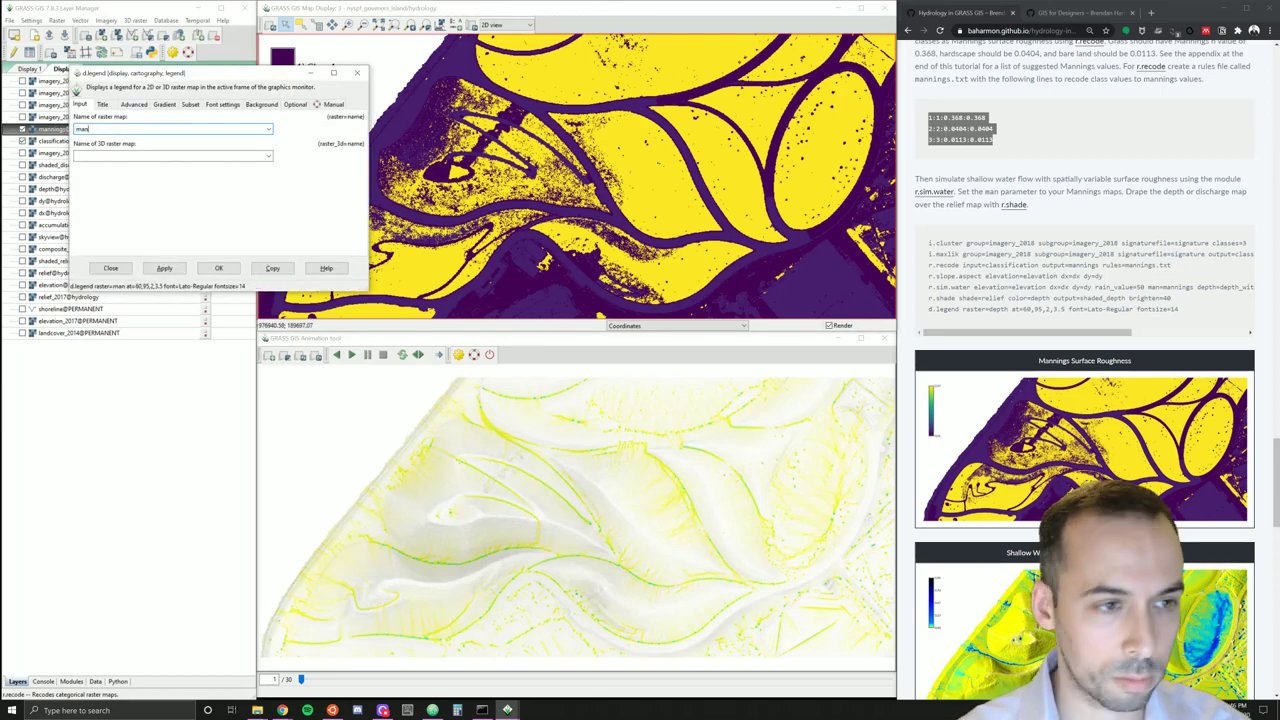
{"action": "type", "text": "nings"}
{"action": "key", "text": "Return"}
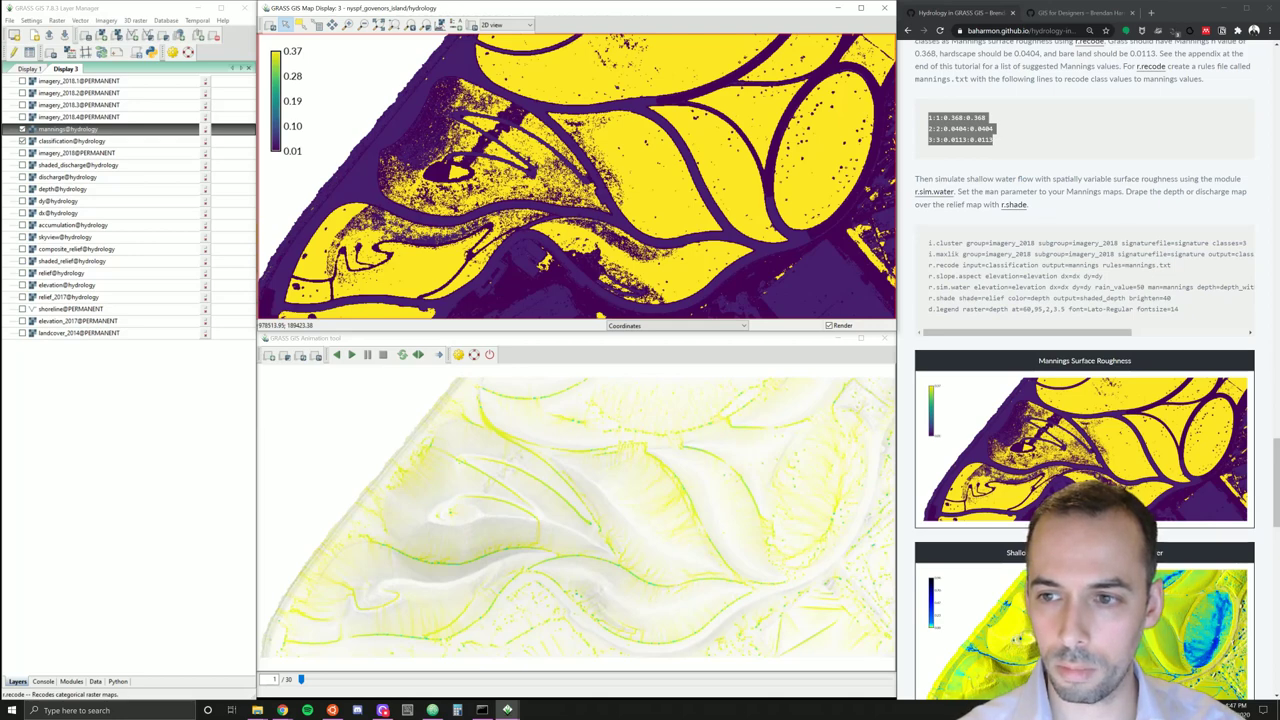
{"action": "scroll", "coordinate": [1085, 400], "scroll_direction": "down", "scroll_amount": 1}
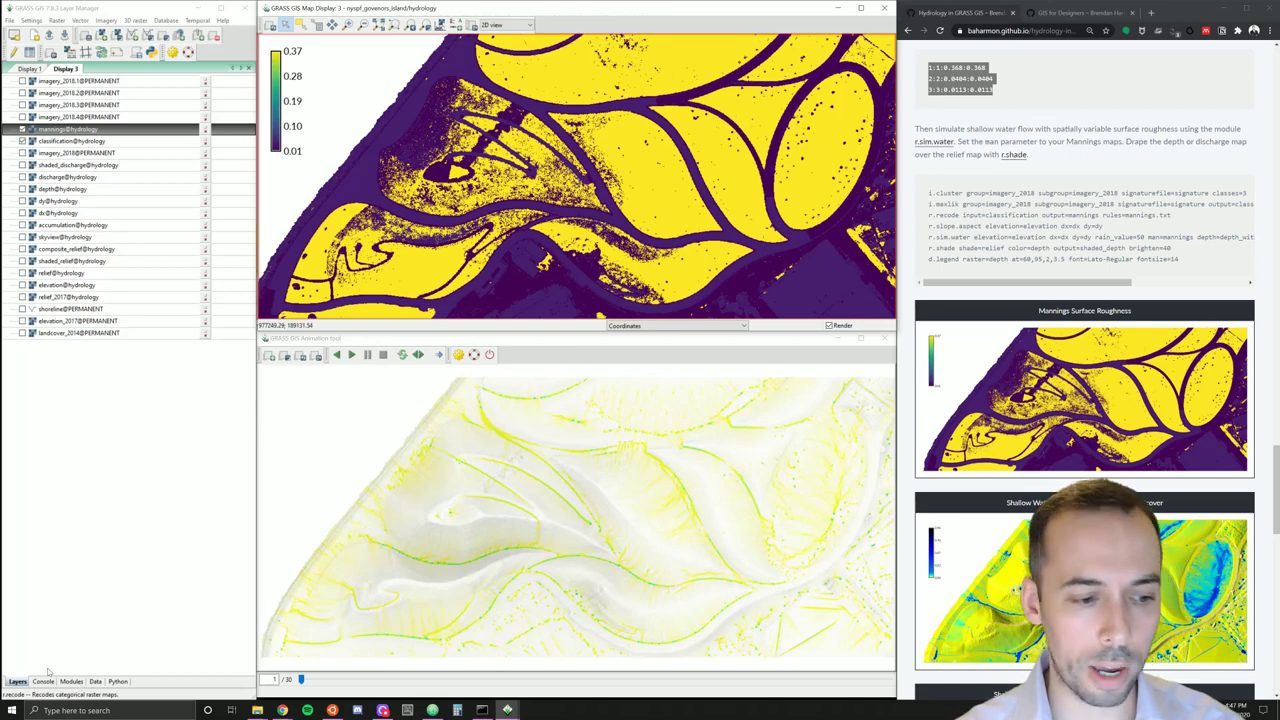
Open r.sim.water with elevation, dx and dy as the elevation and derivative maps
{"action": "left_click", "coordinate": [71, 682]}
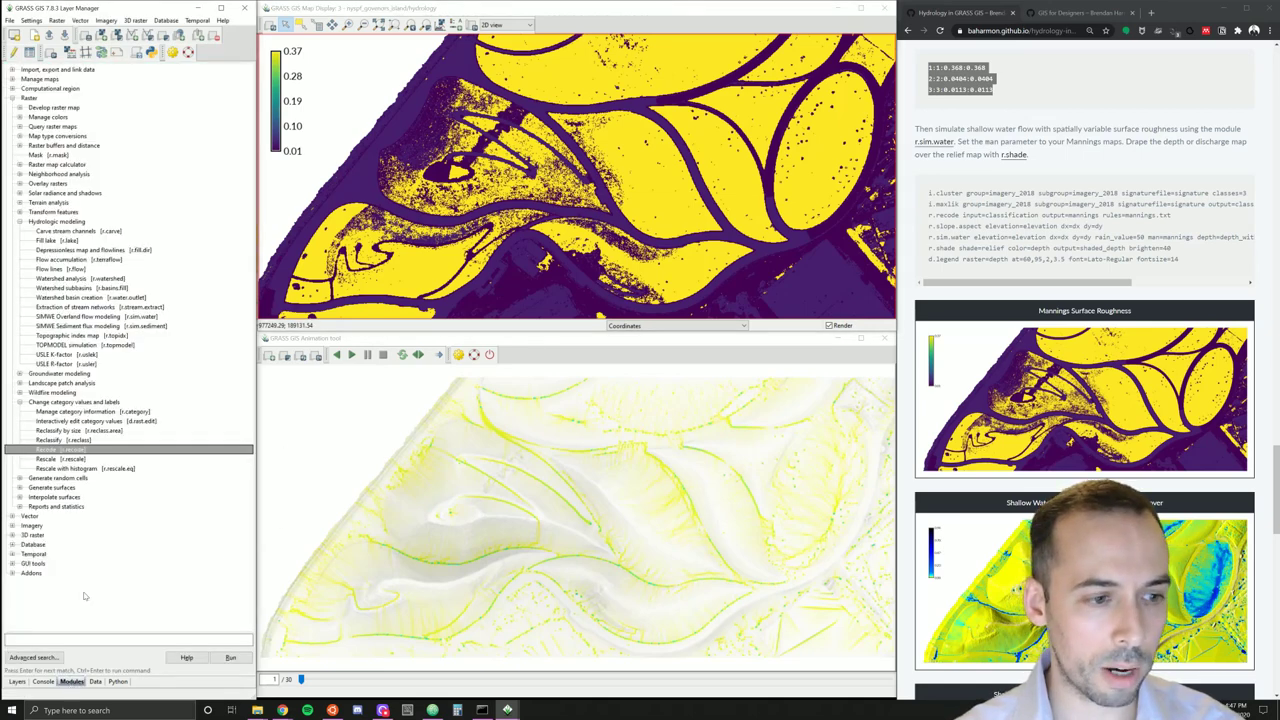
{"action": "left_click", "coordinate": [70, 316]}
{"action": "double_click", "coordinate": [70, 316]}
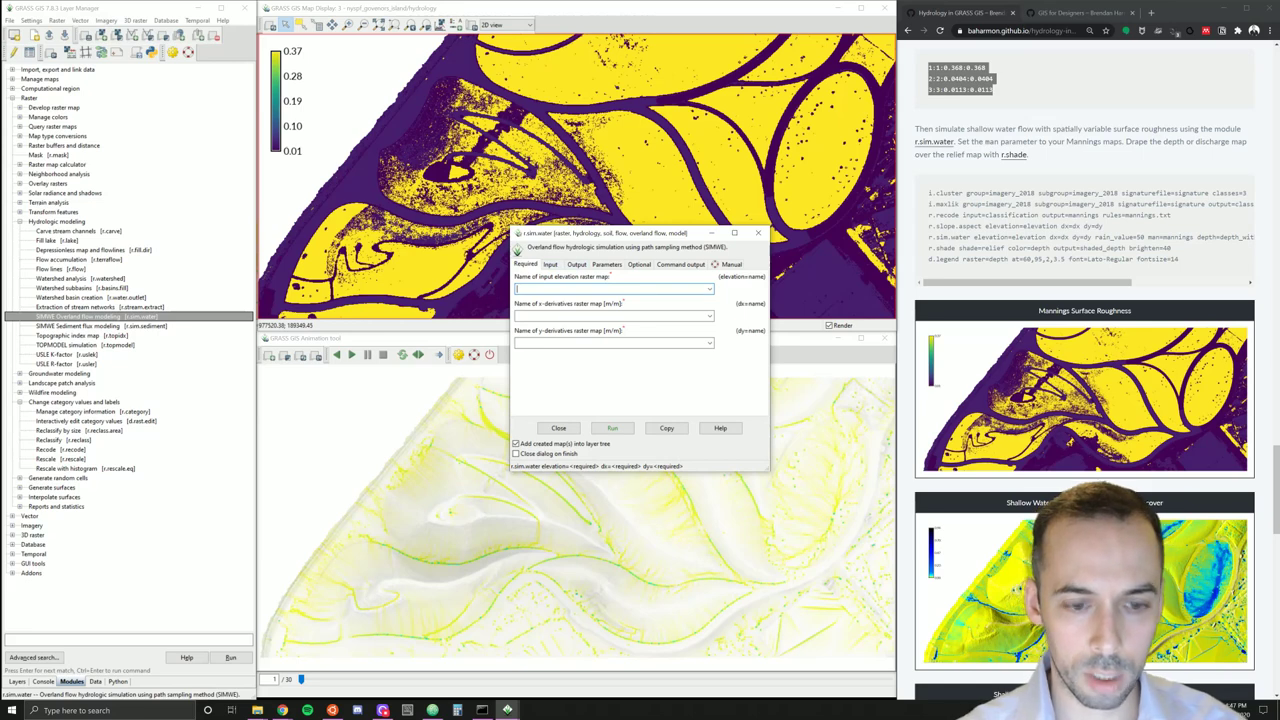
{"action": "type", "text": "elevation"}
{"action": "key", "text": "Tab"}
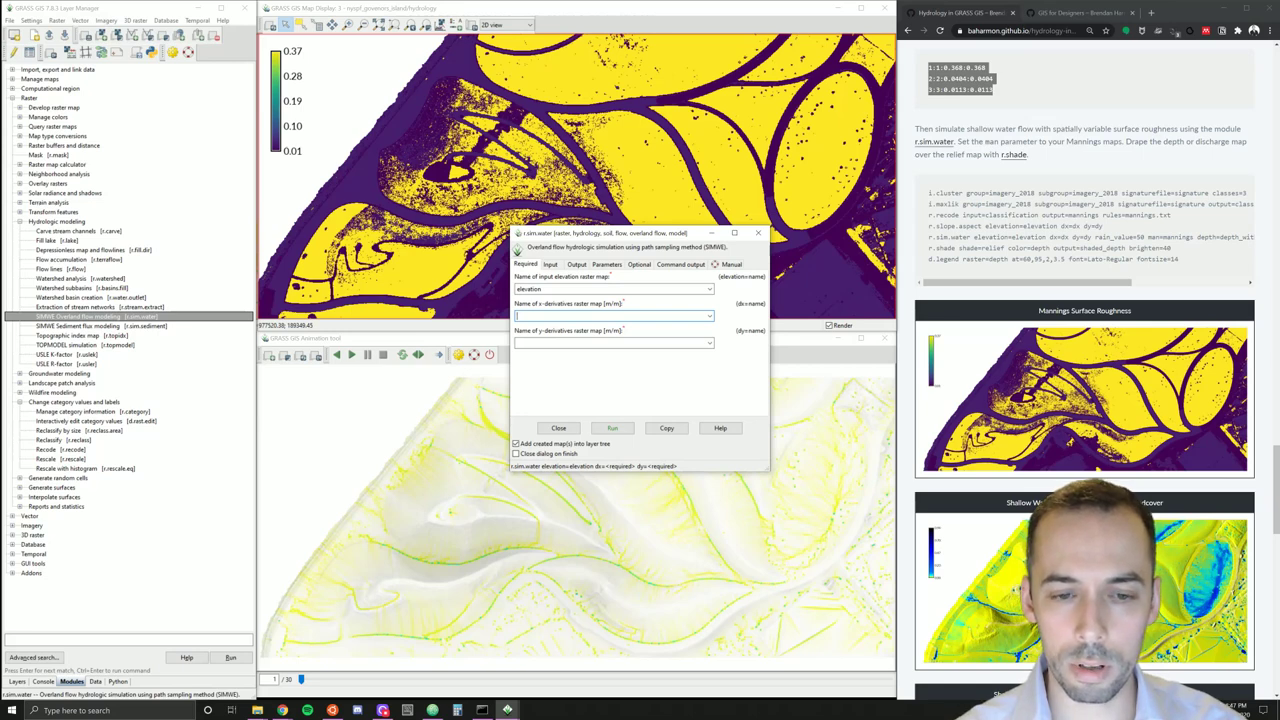
{"action": "type", "text": "dx"}
{"action": "key", "text": "Tab"}
{"action": "type", "text": "dy"}
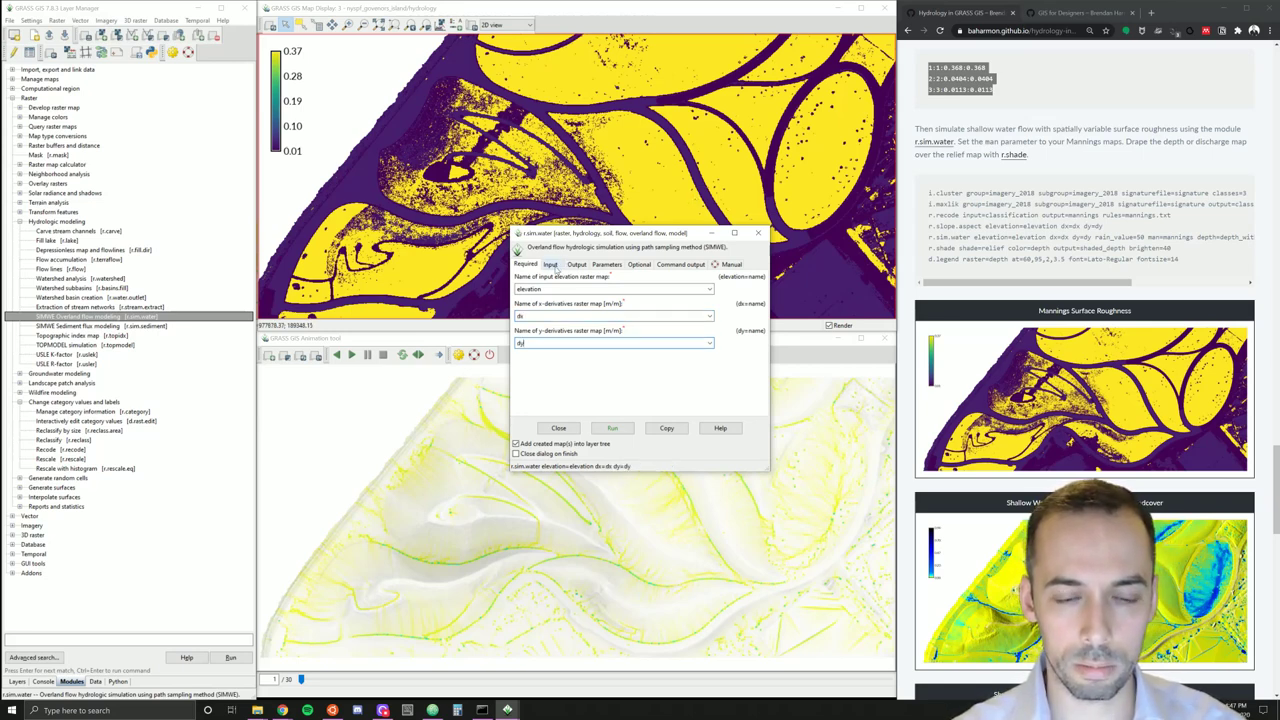
On the Input tab, set rainfall excess to 150 mm/hr and Manning's n map to mannings
{"action": "left_click", "coordinate": [556, 268]}
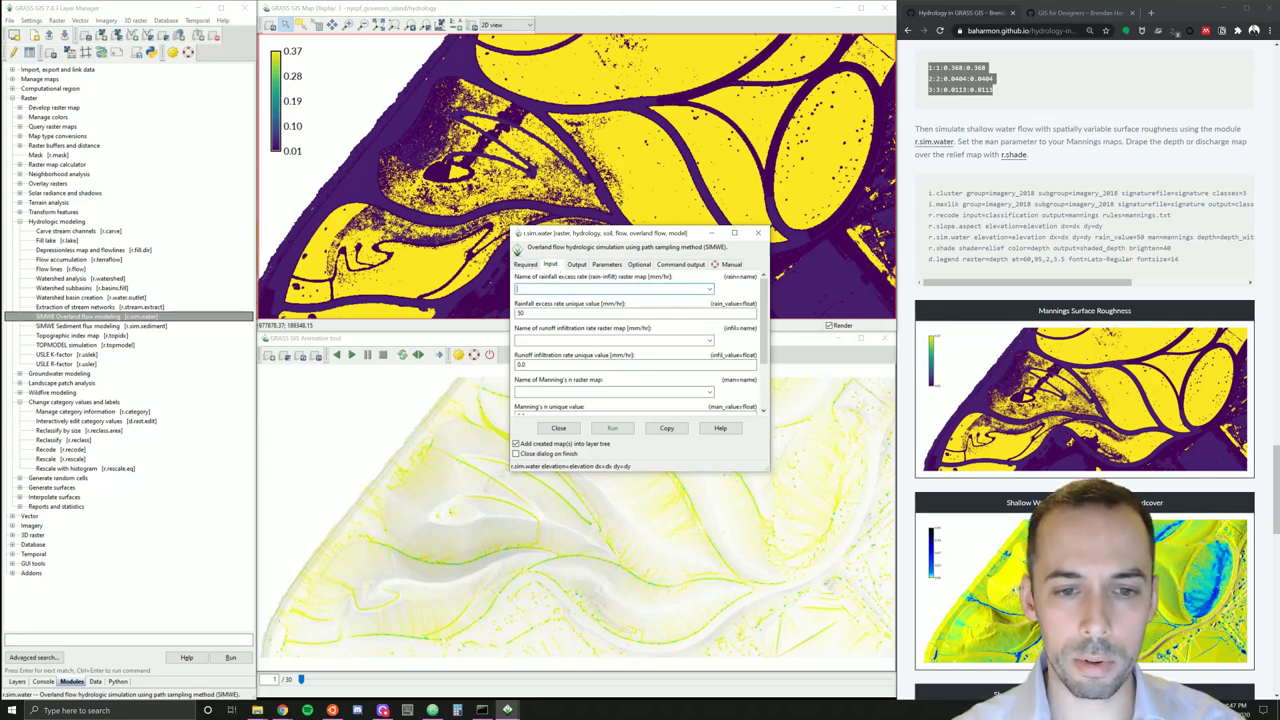
{"action": "left_click", "coordinate": [518, 313]}
{"action": "type", "text": "1"}
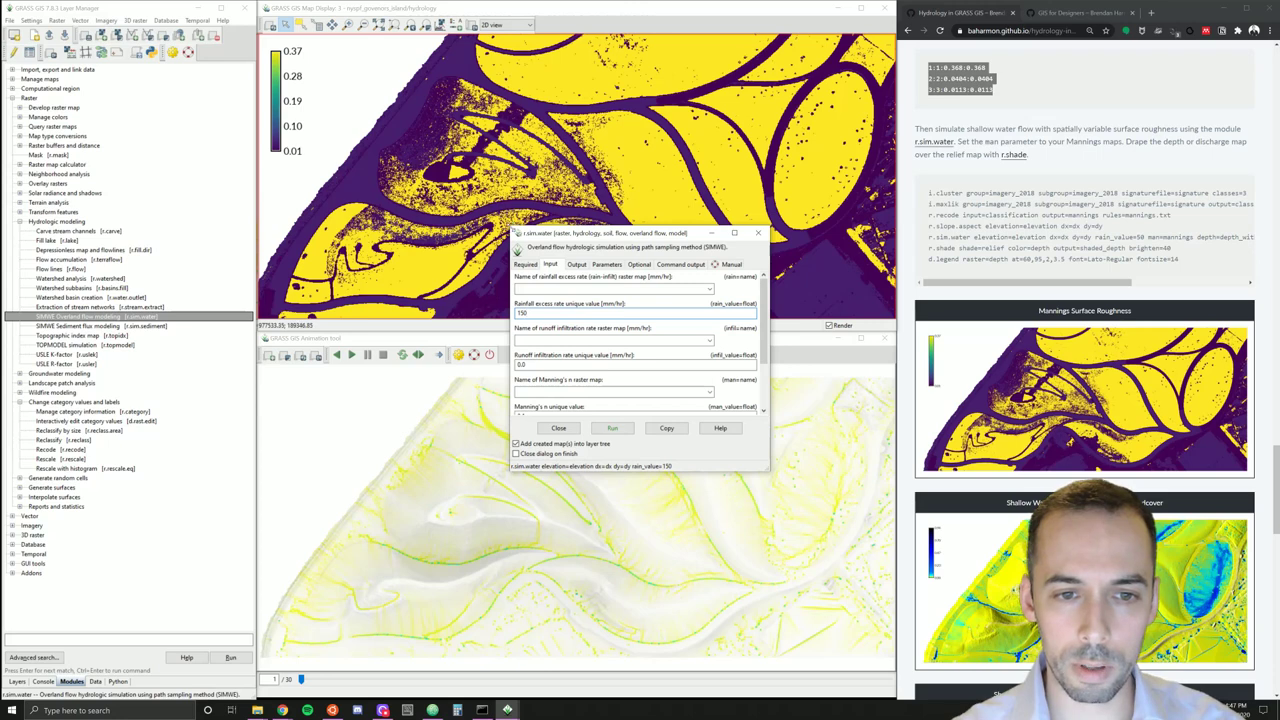
{"action": "left_click_drag", "start_coordinate": [511, 226], "coordinate": [474, 131]}
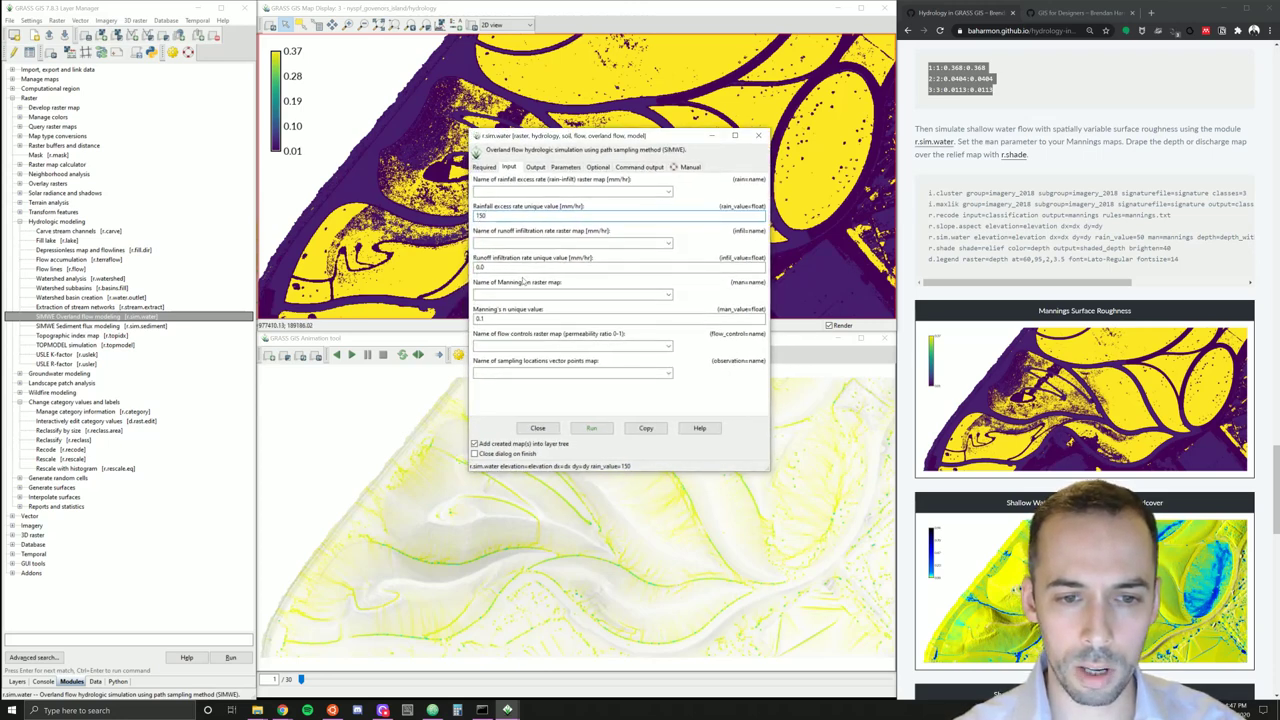
{"action": "left_click", "coordinate": [570, 294]}
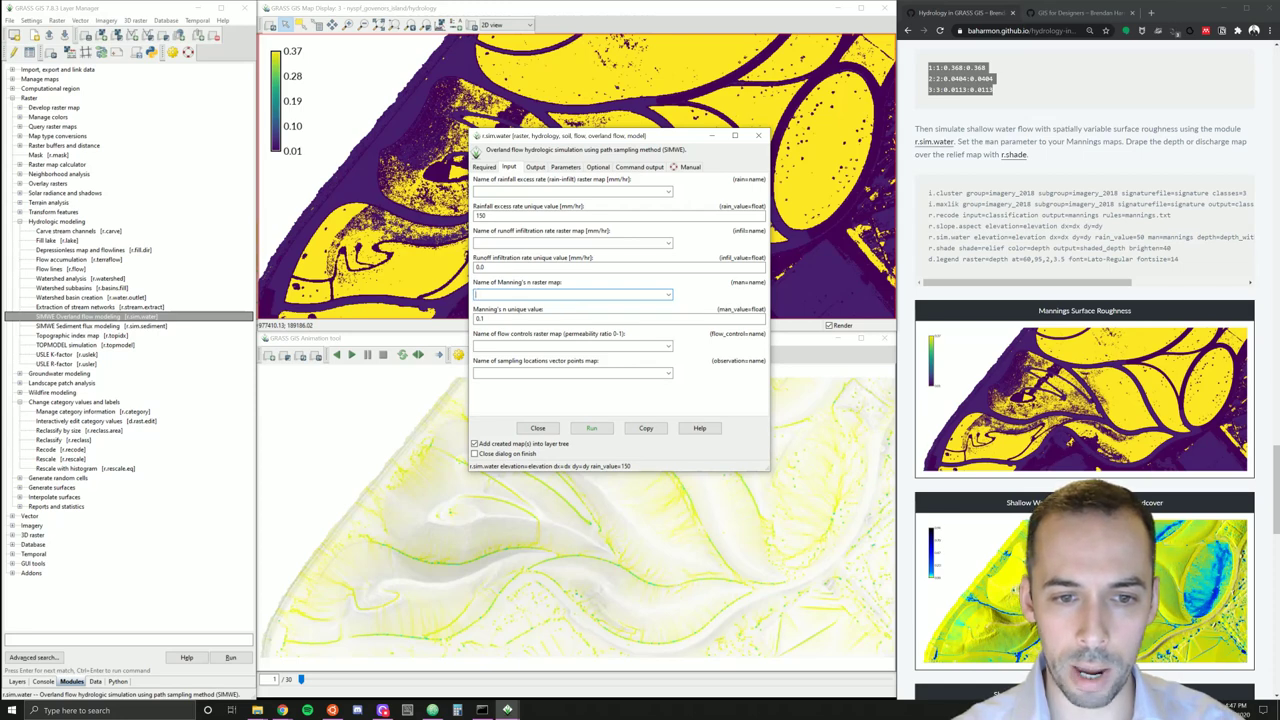
{"action": "key", "text": "Tab"}
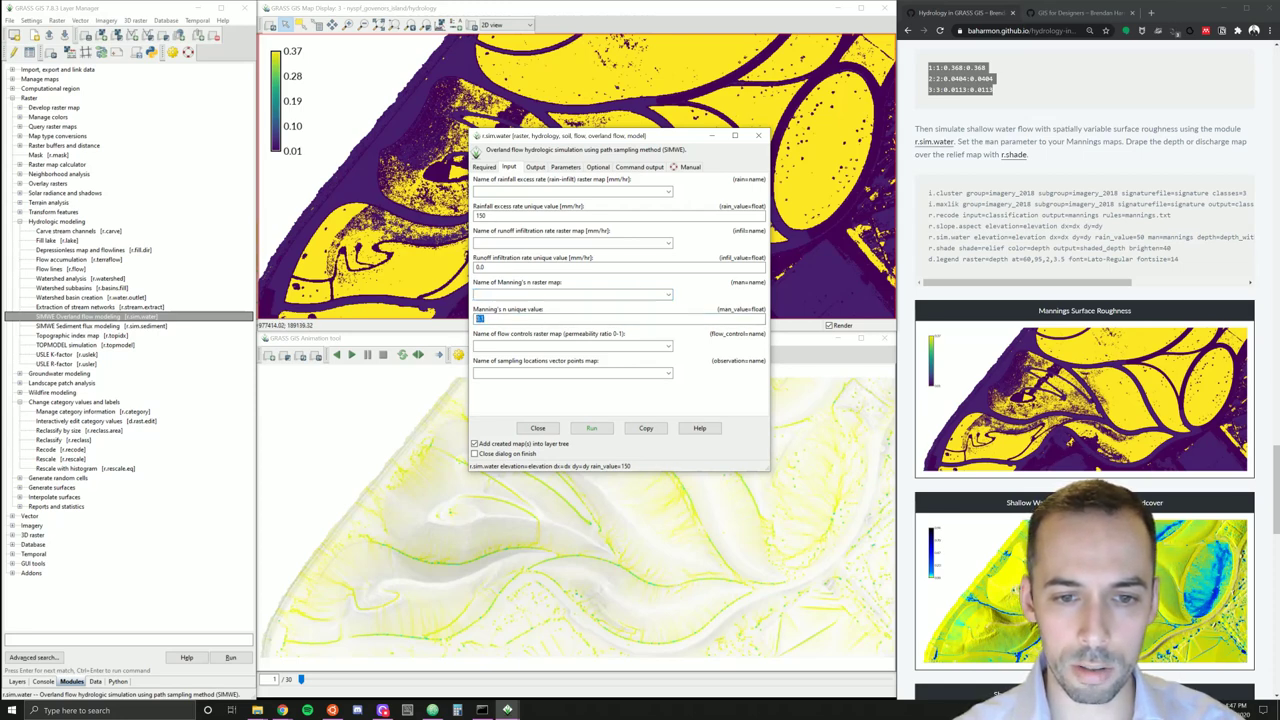
{"action": "left_click", "coordinate": [668, 294]}
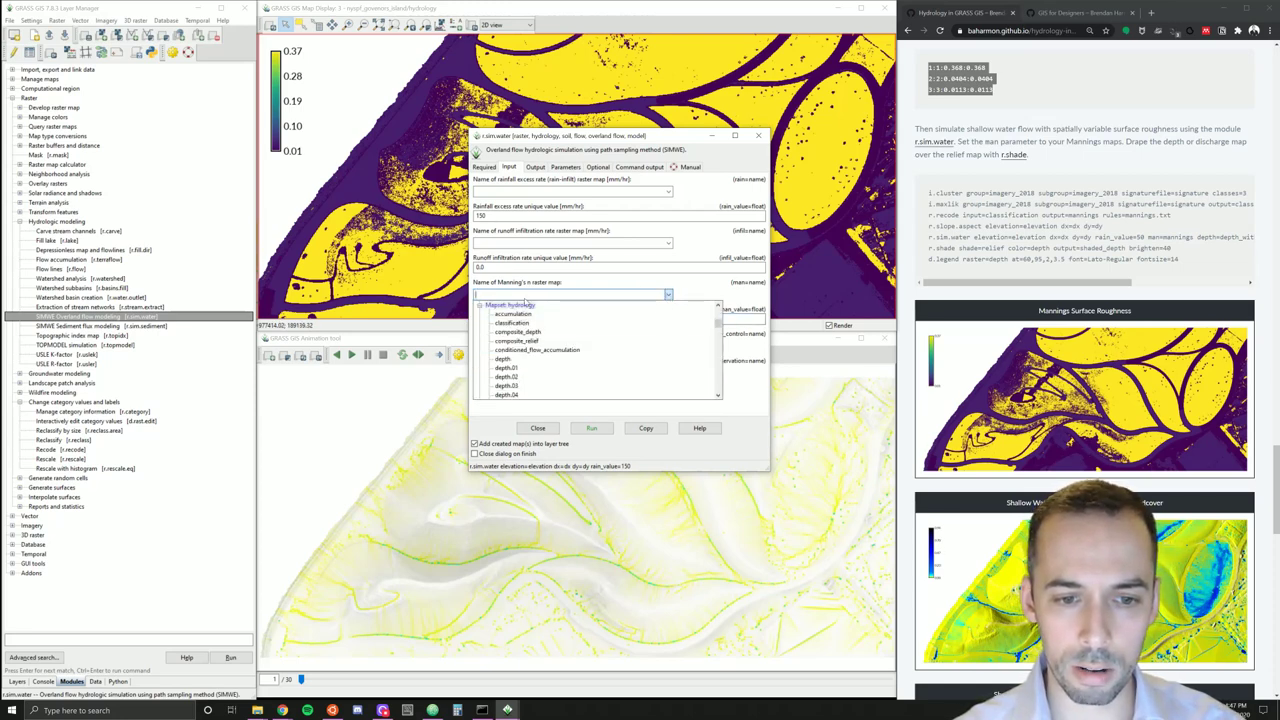
{"action": "scroll", "coordinate": [526, 330], "scroll_direction": "down", "scroll_amount": 8}
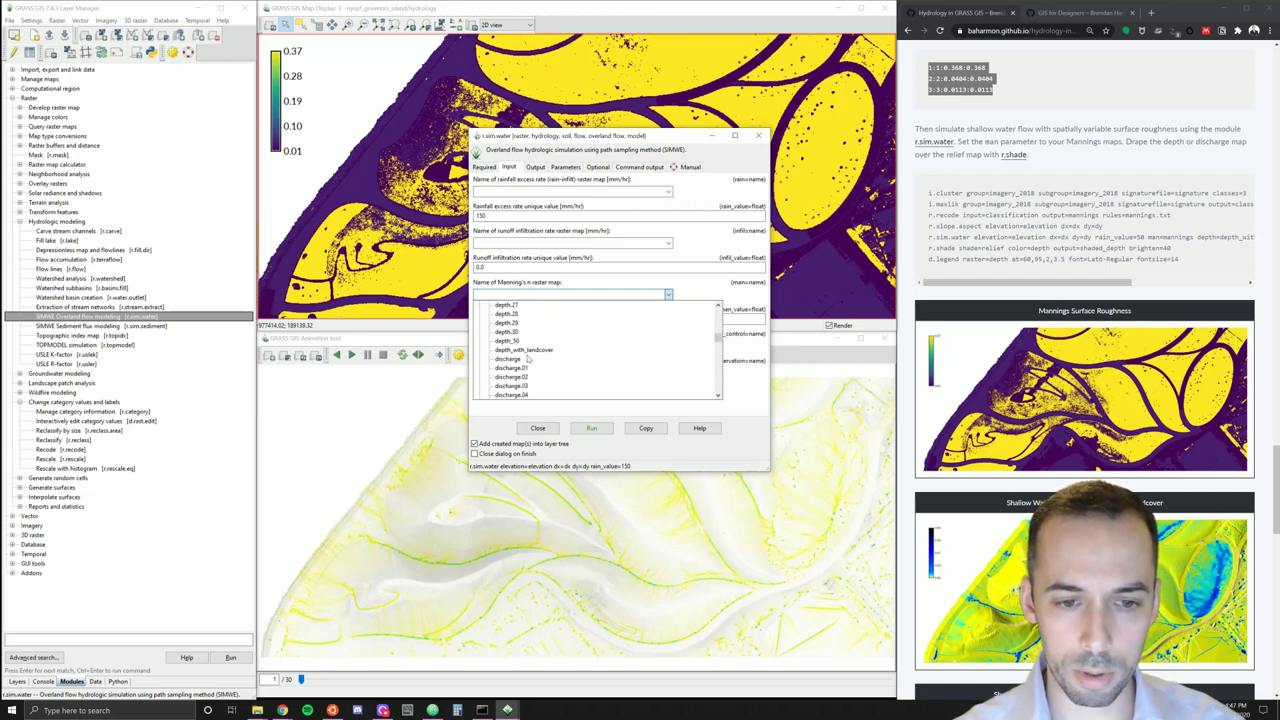
{"action": "scroll", "coordinate": [527, 358], "scroll_direction": "down", "scroll_amount": 10}
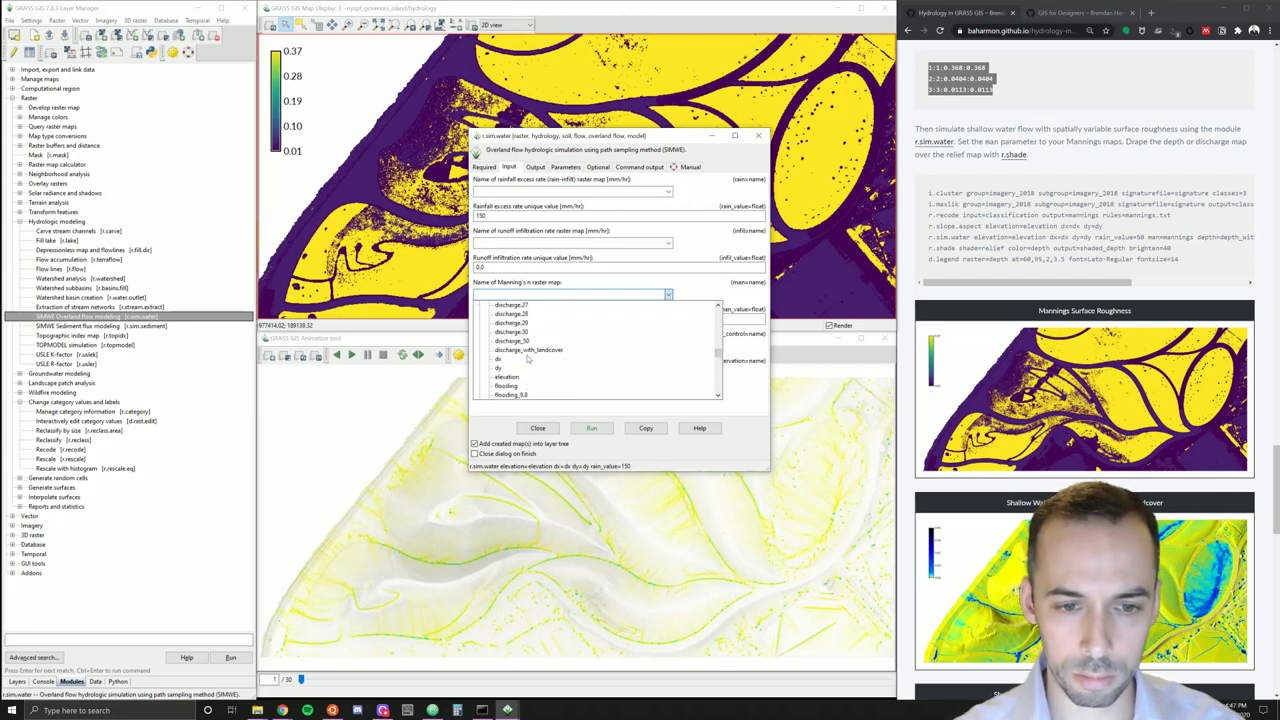
{"action": "left_click", "coordinate": [534, 296]}
{"action": "type", "text": "man"}
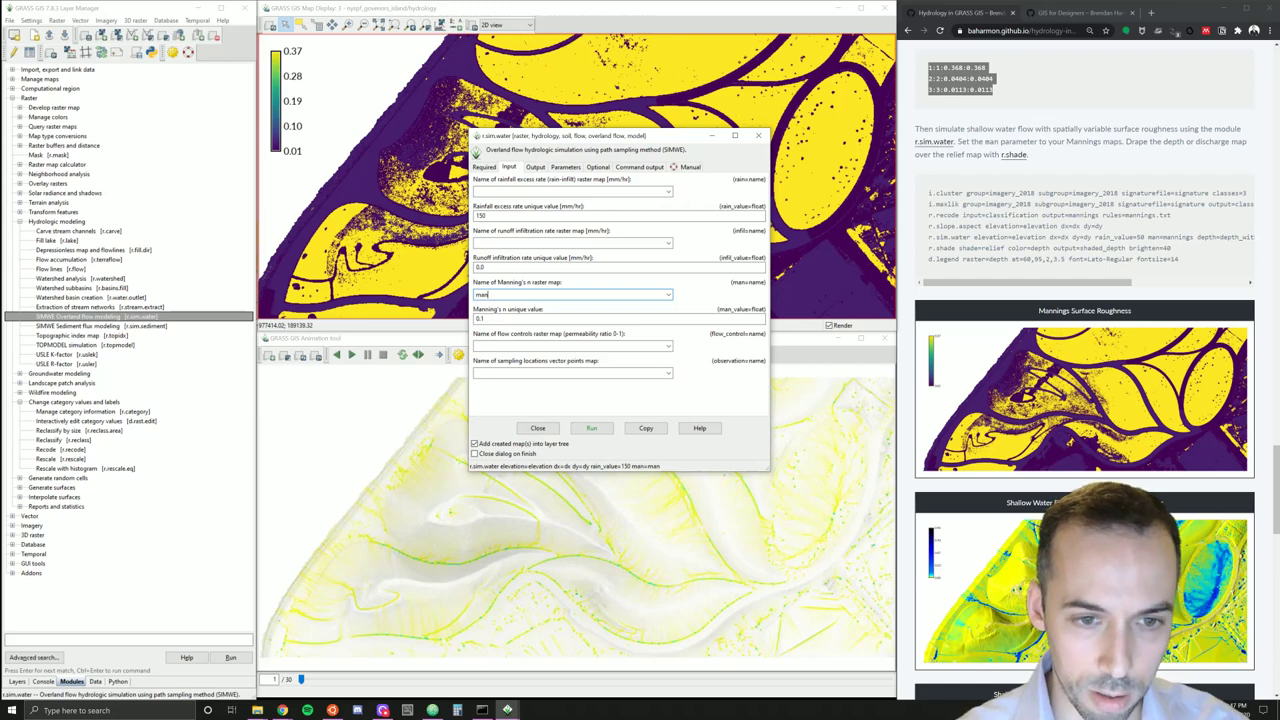
{"action": "type", "text": "nings"}
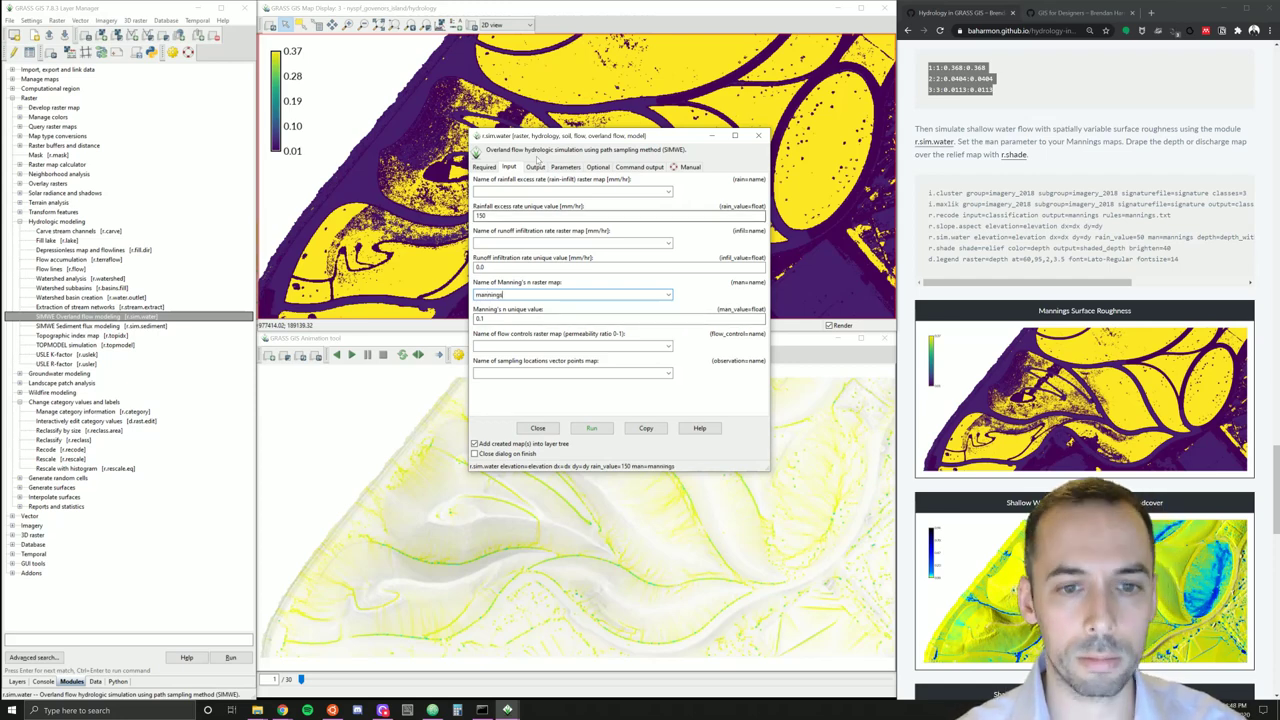
Name the outputs depth_with_landcover and discharge_with_landcover on the Output tab
{"action": "left_click", "coordinate": [538, 167]}
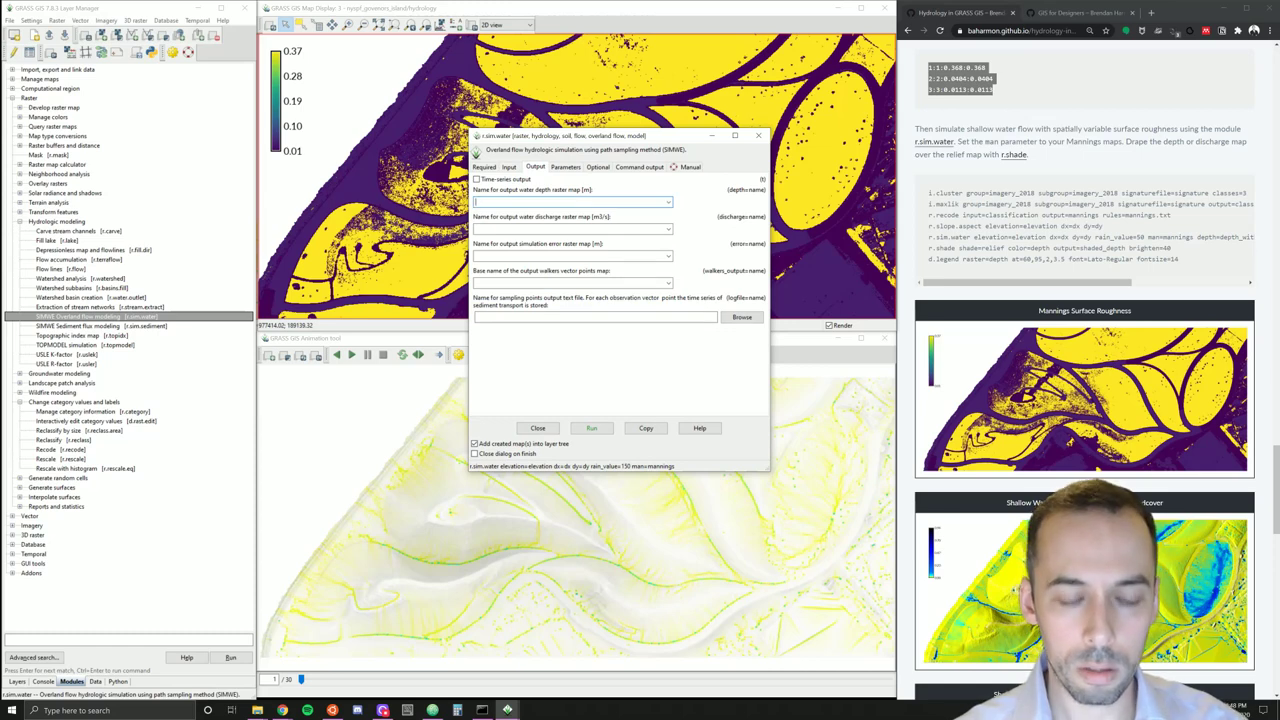
{"action": "type", "text": "depth_"}
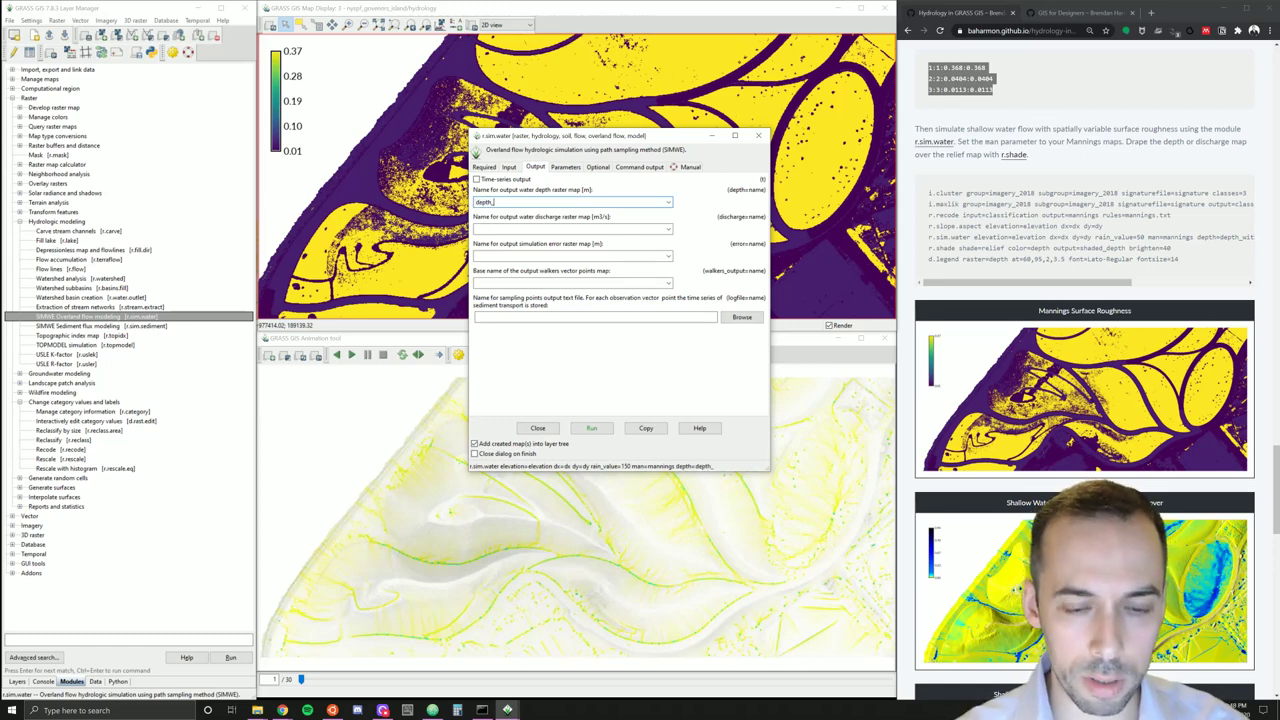
{"action": "type", "text": "with_landcover"}
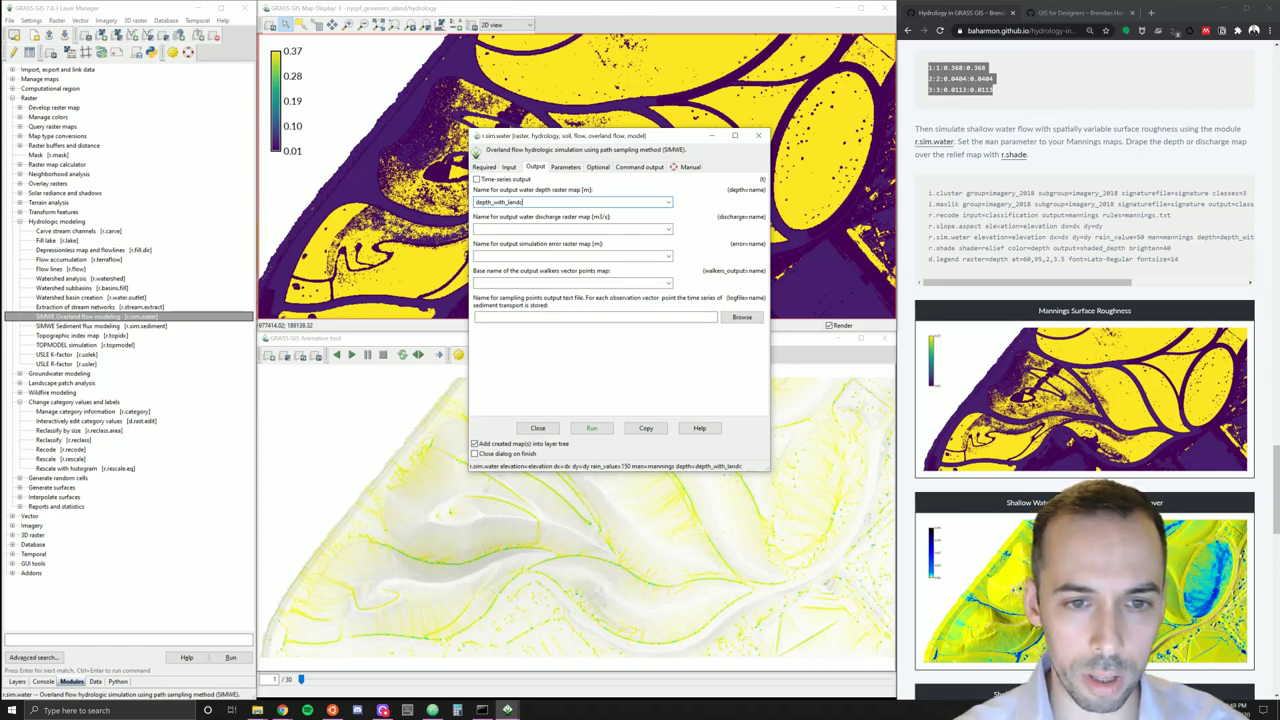
{"action": "key", "text": "Tab"}
{"action": "type", "text": "dis"}
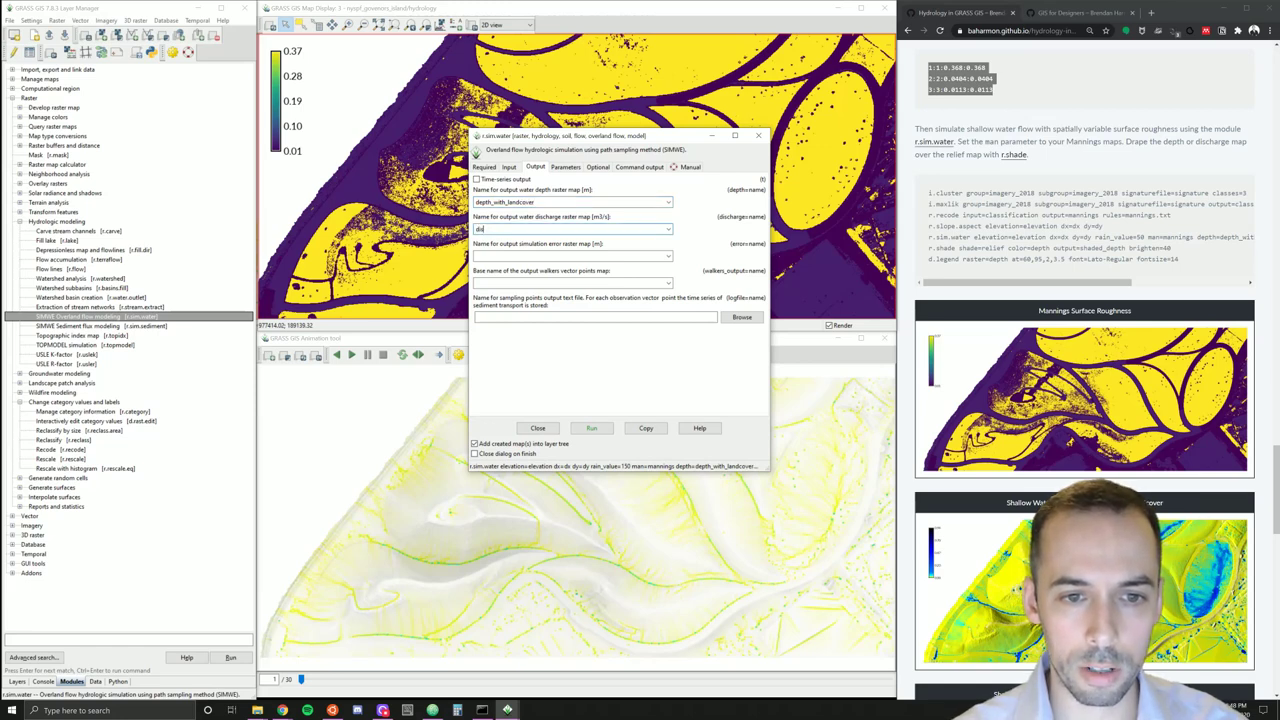
{"action": "type", "text": "charge_"}
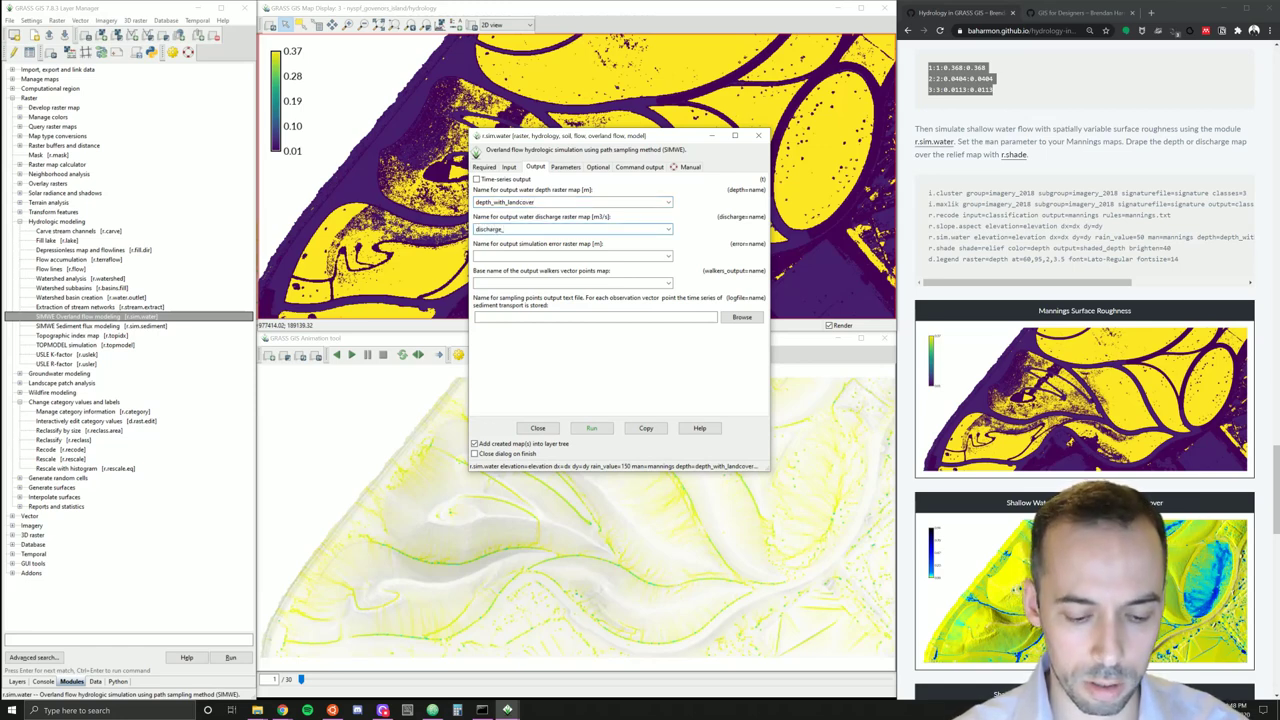
{"action": "type", "text": "with_landcover"}
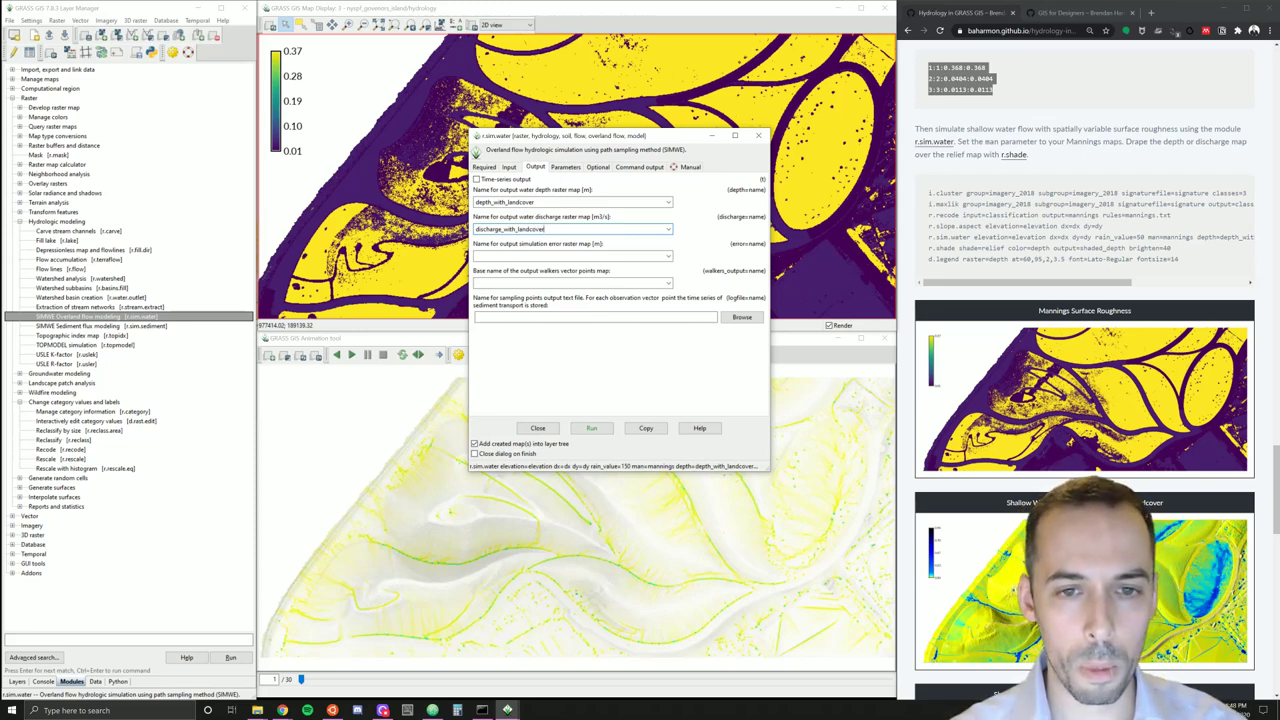
Review the Parameters and Optional settings, run the simulation, and minimize the dialog
{"action": "left_click", "coordinate": [566, 167]}
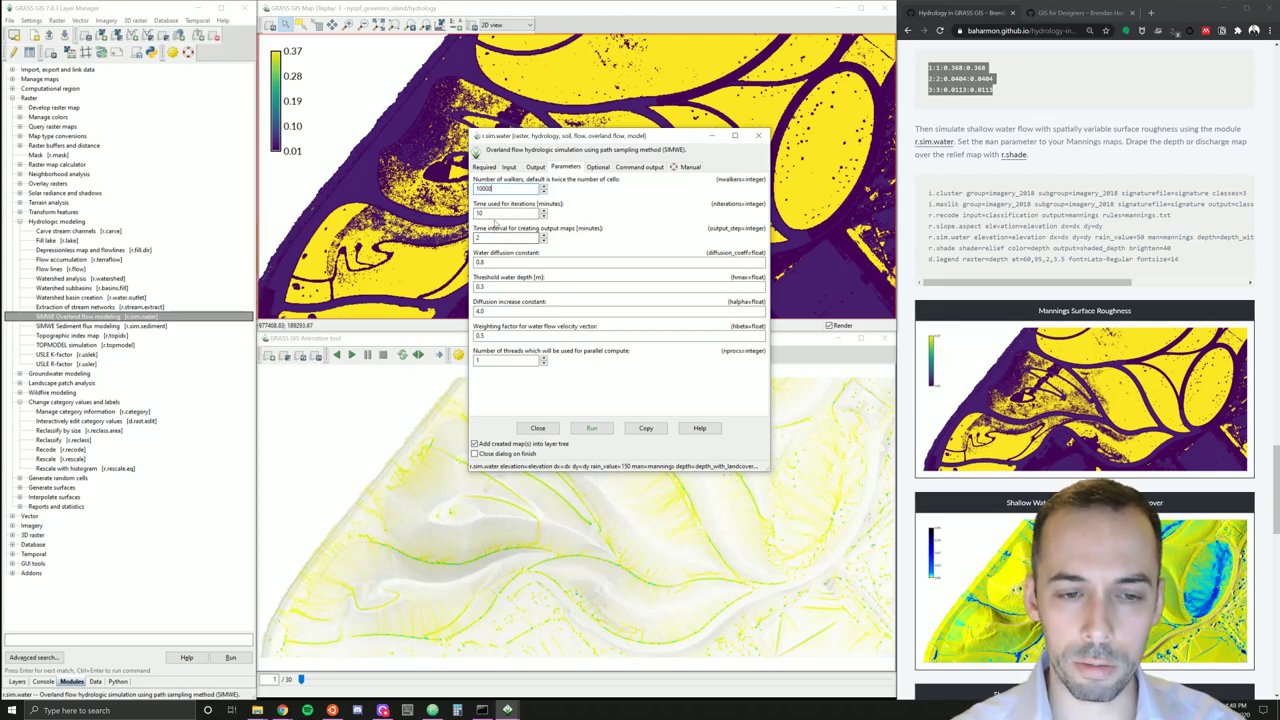
{"action": "left_click", "coordinate": [600, 168]}
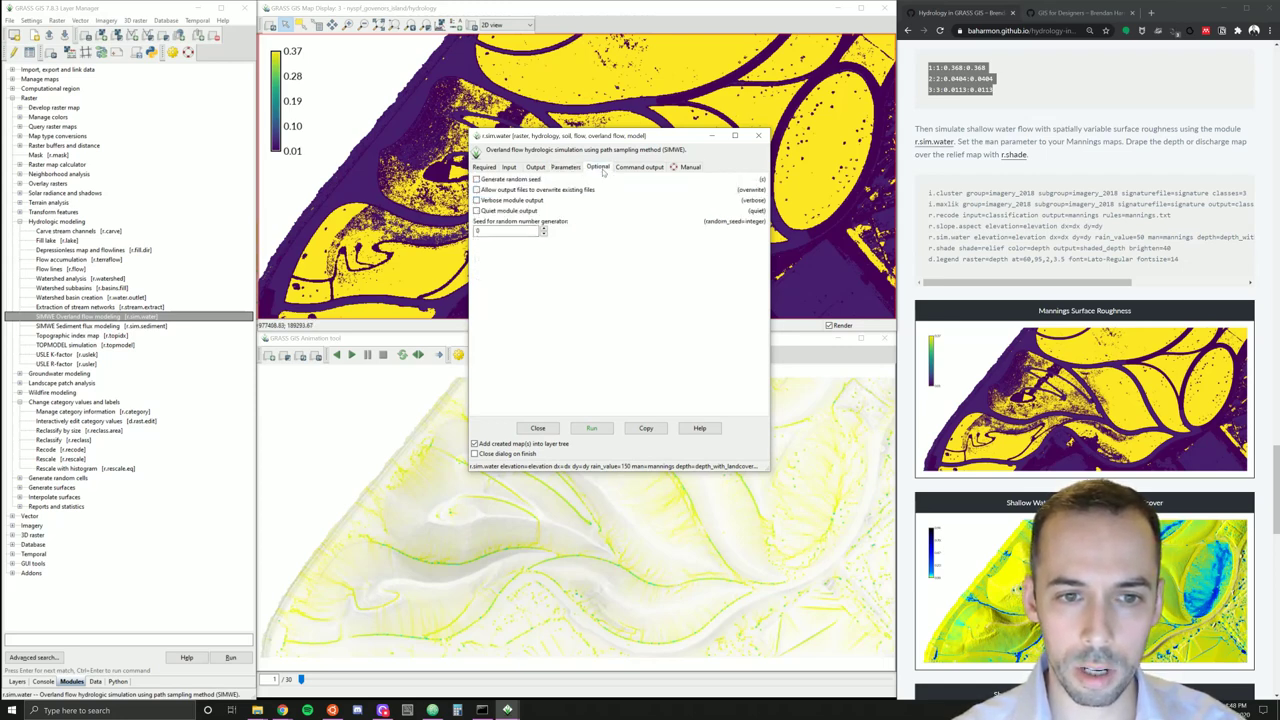
{"action": "left_click", "coordinate": [591, 428]}
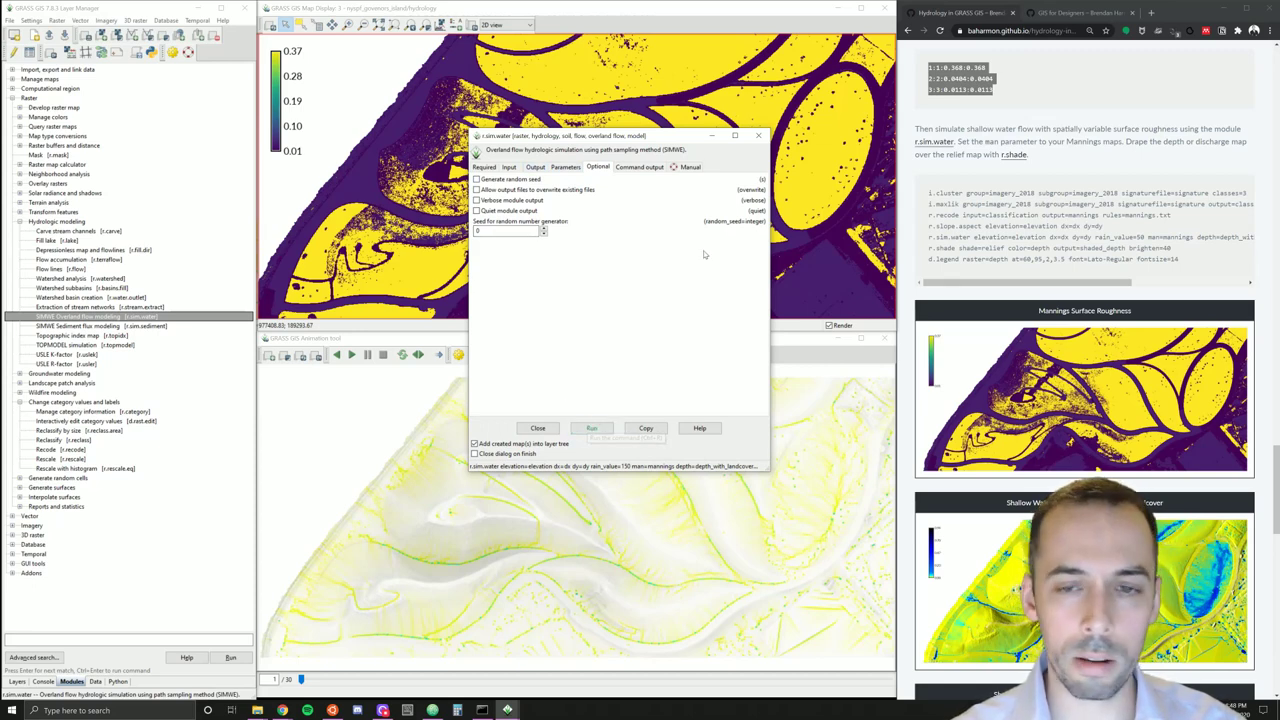
{"action": "left_click", "coordinate": [711, 137]}
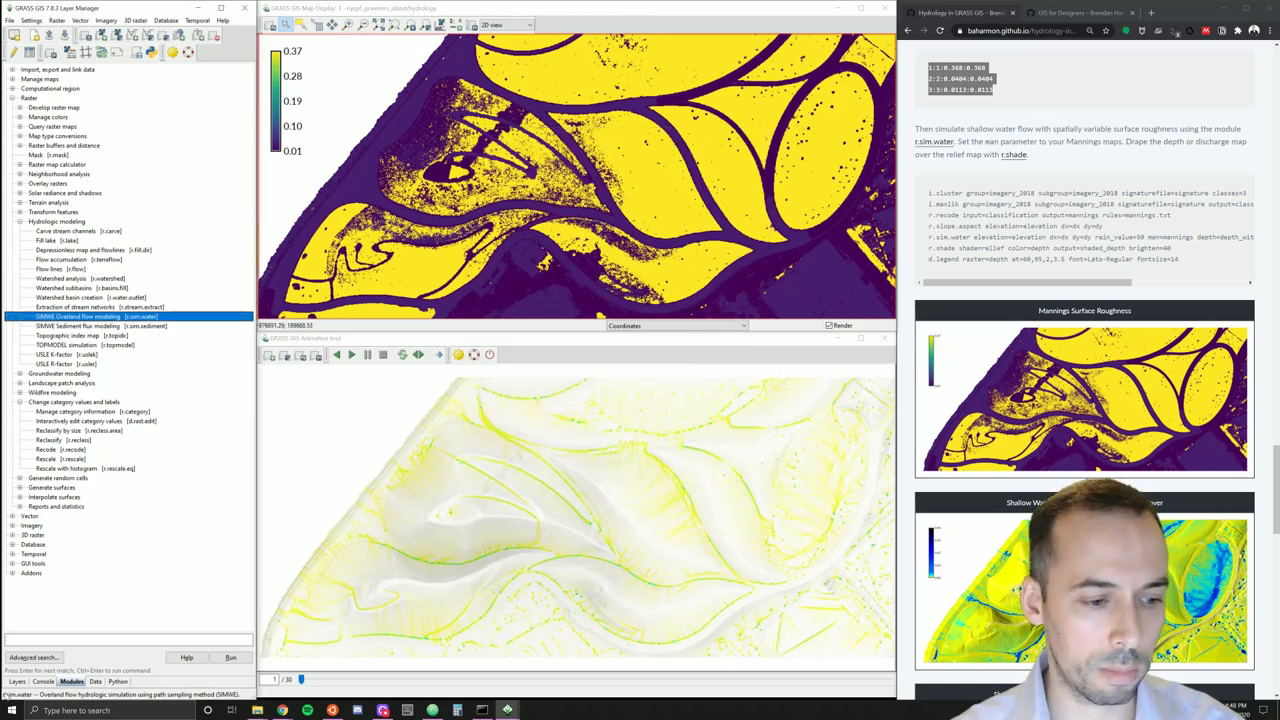
Add the four landcover simulation maps at once using the pattern 'land'
{"action": "left_click", "coordinate": [17, 681]}
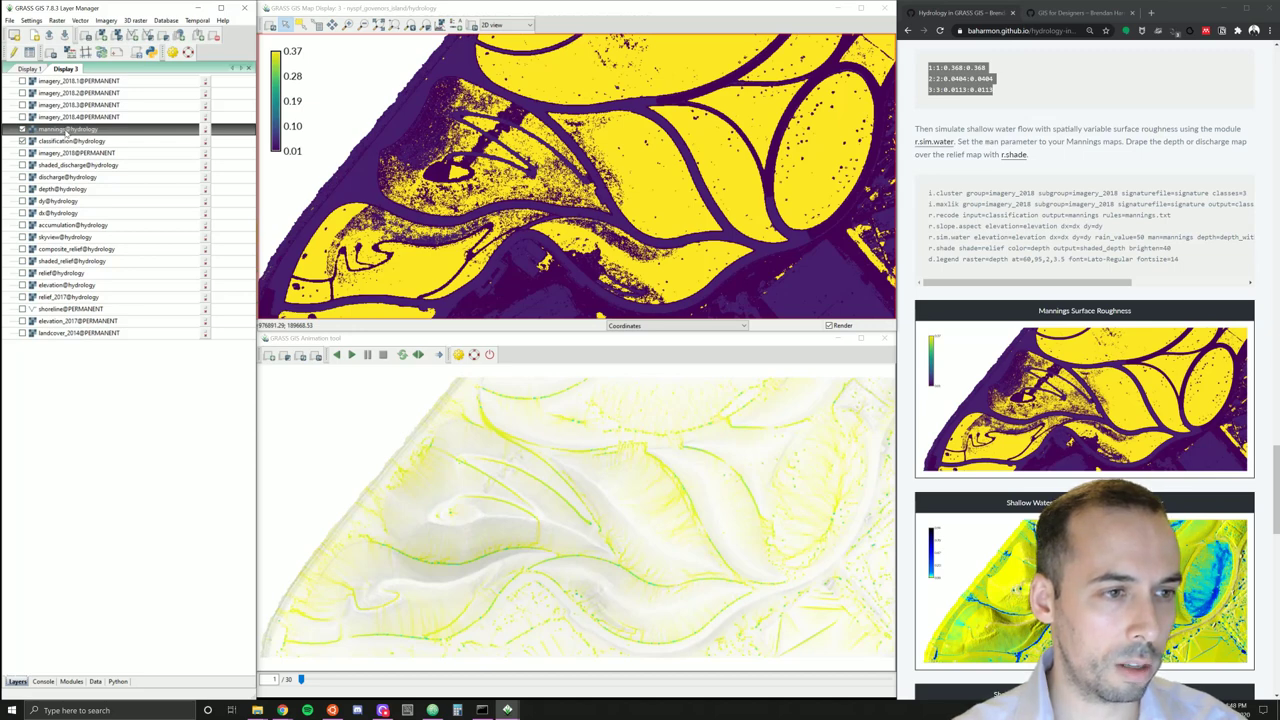
{"action": "left_click", "coordinate": [87, 35]}
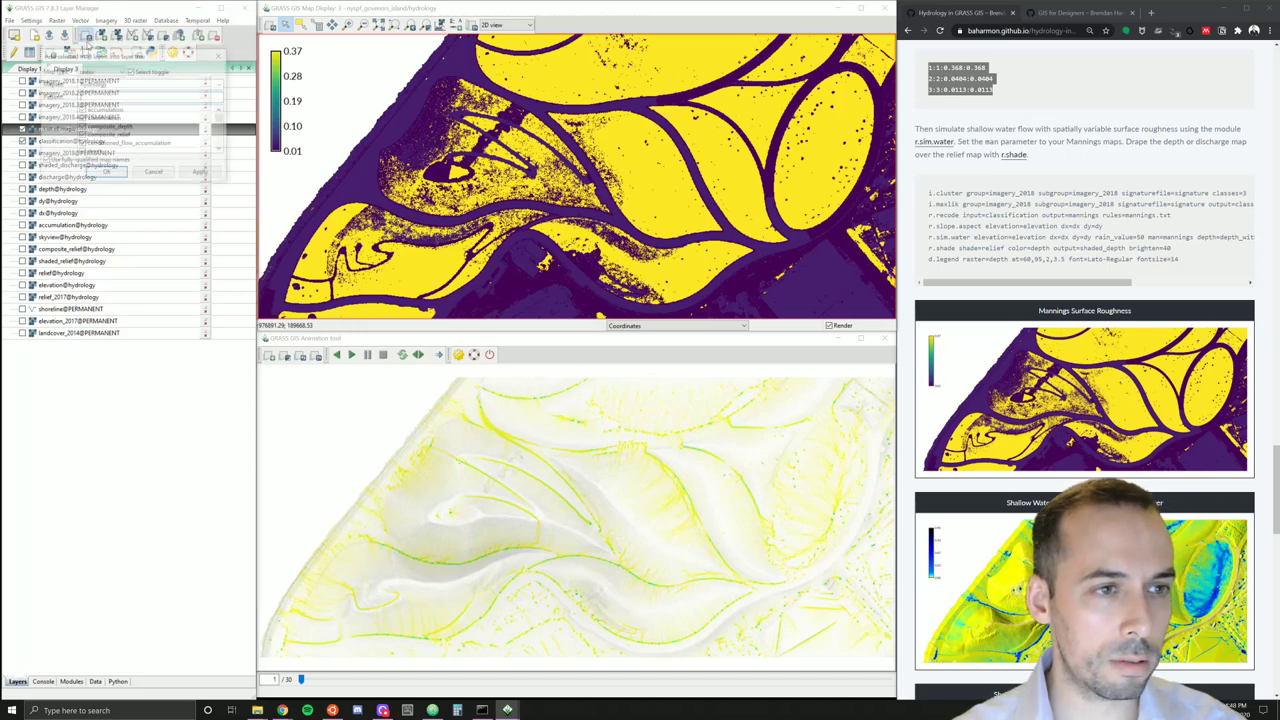
{"action": "left_click", "coordinate": [161, 74]}
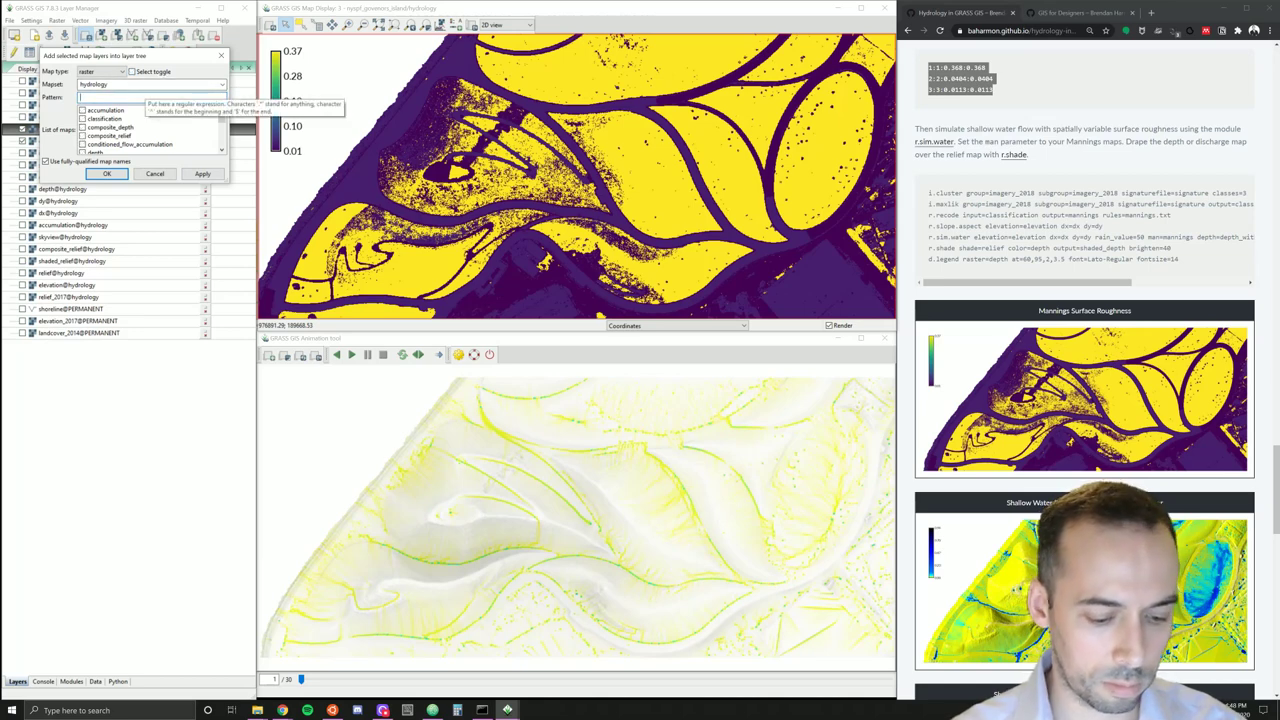
{"action": "type", "text": "land"}
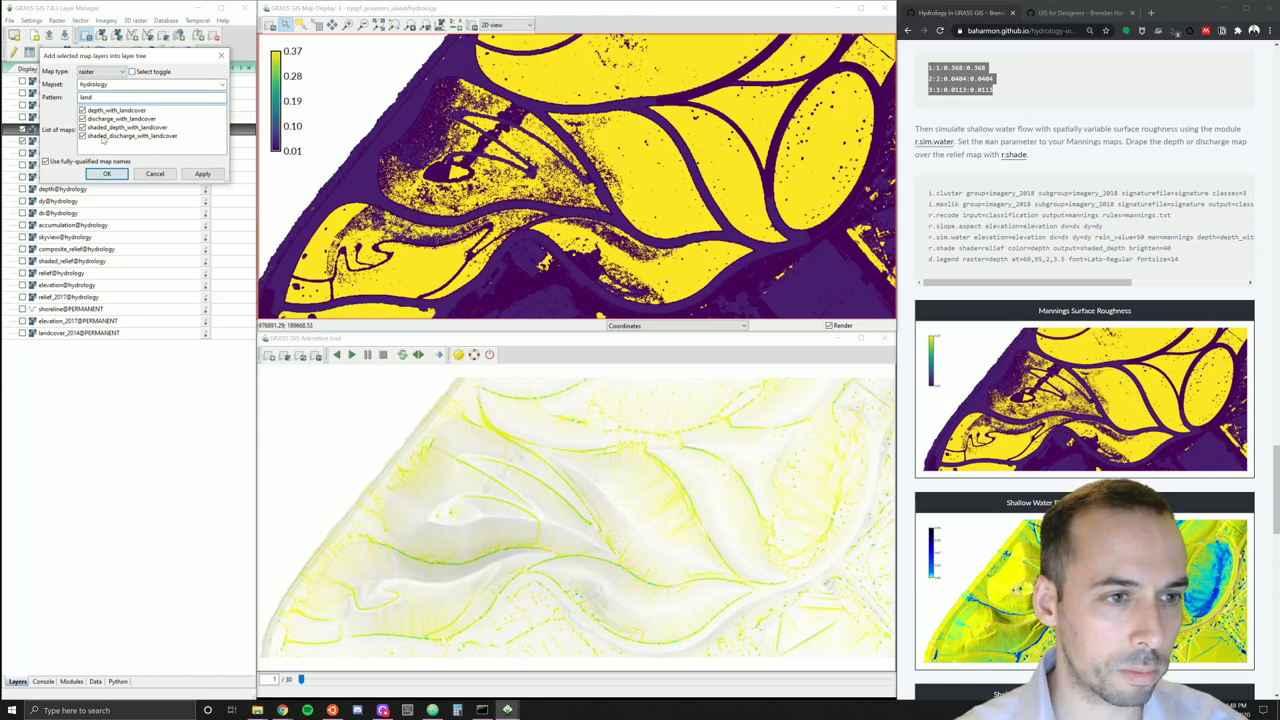
{"action": "left_click", "coordinate": [100, 174]}
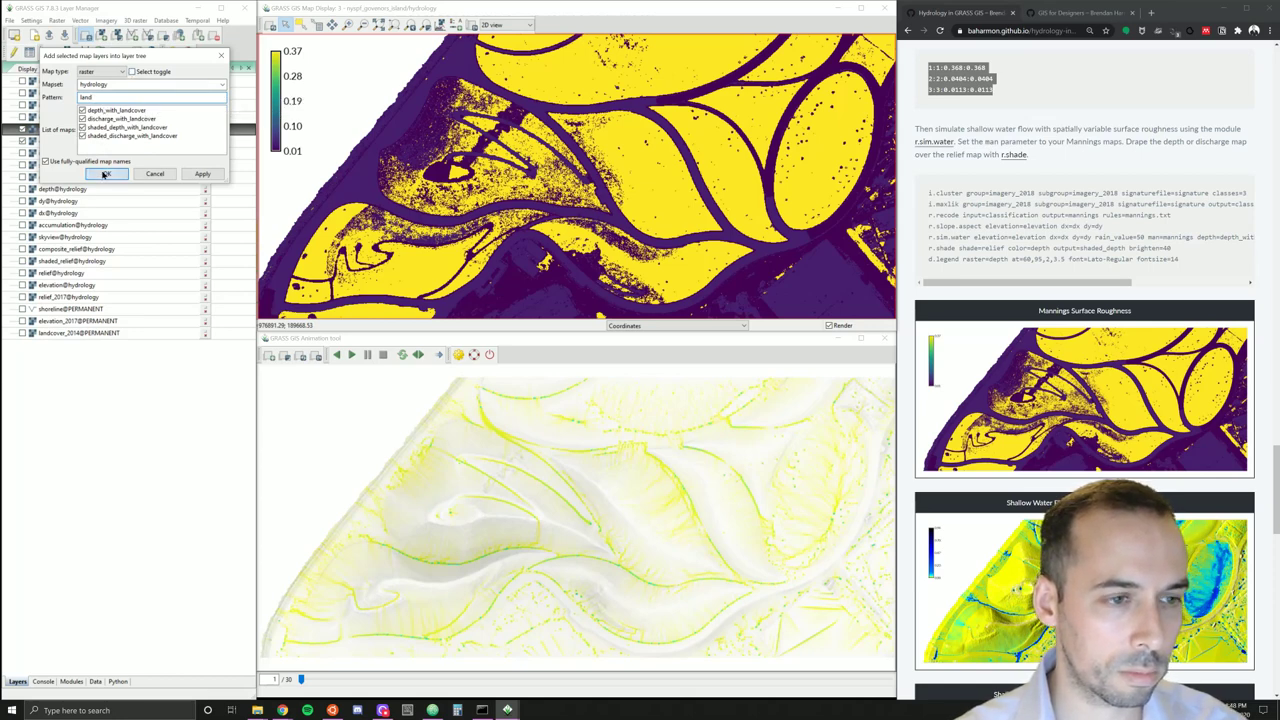
Show shaded_depth_with_landcover instead of mannings and enter depth_with_landcover as the legend raster
{"action": "left_click", "coordinate": [22, 177]}
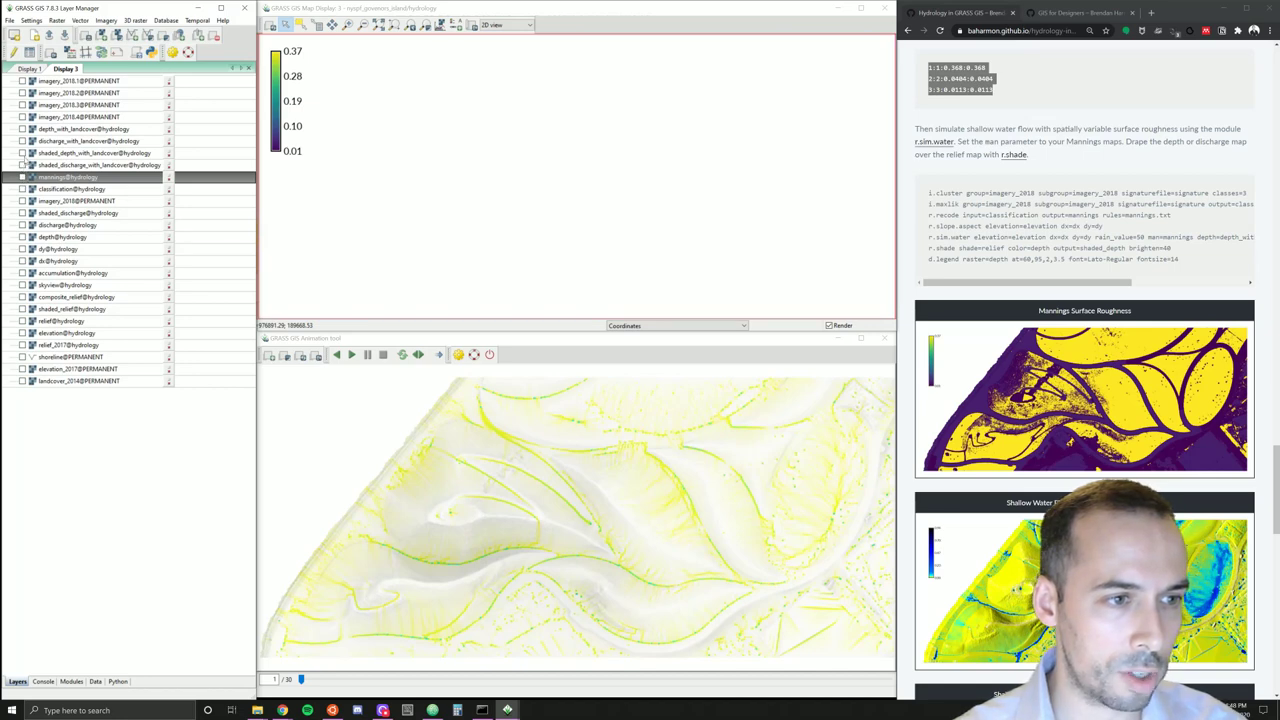
{"action": "left_click", "coordinate": [22, 153]}
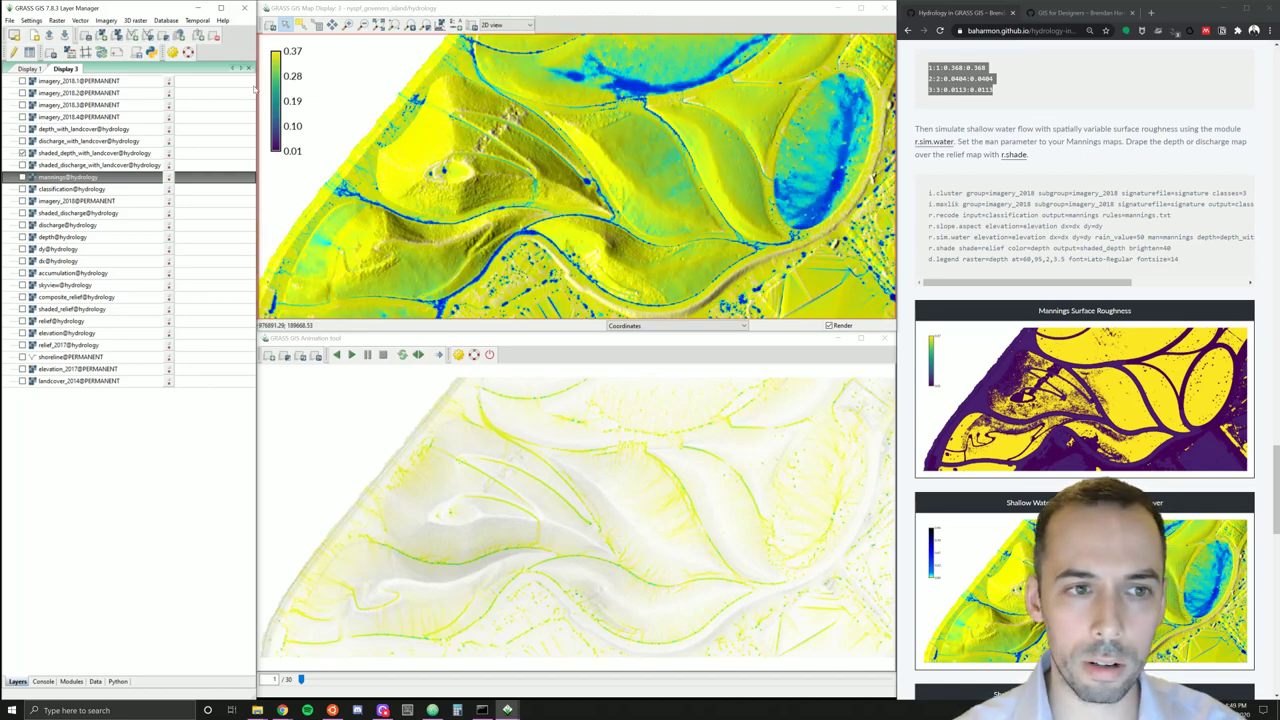
{"action": "double_click", "coordinate": [275, 76]}
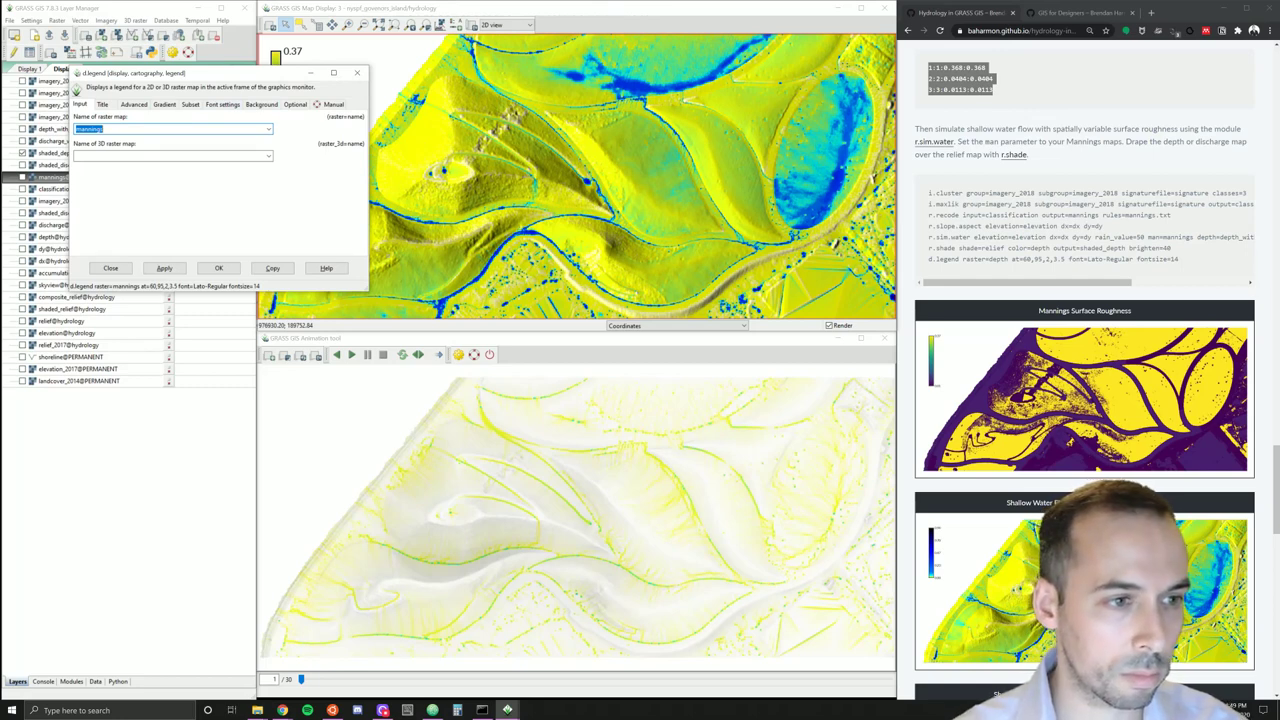
{"action": "type", "text": "depth_"}
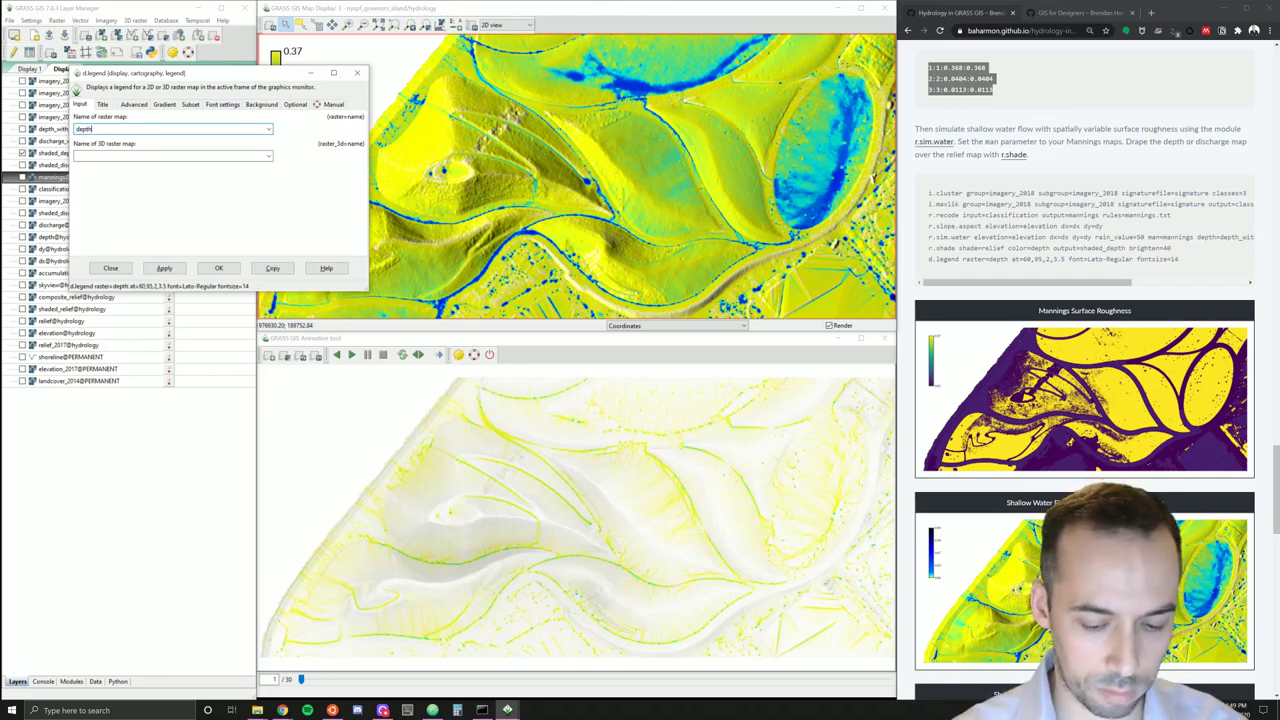
{"action": "type", "text": "with_land"}
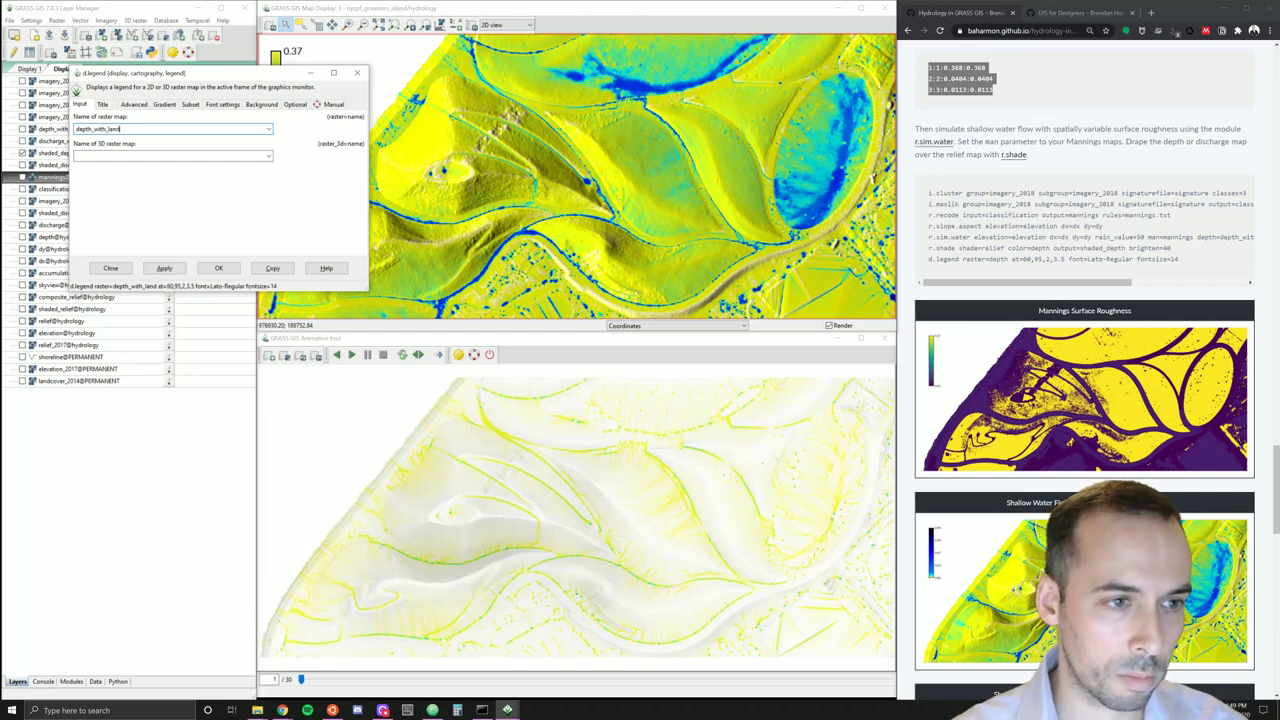
{"action": "type", "text": "cover"}
Apply the depth_with_landcover legend, giving a 0.00–0.94 depth range
{"action": "key", "text": "Return"}
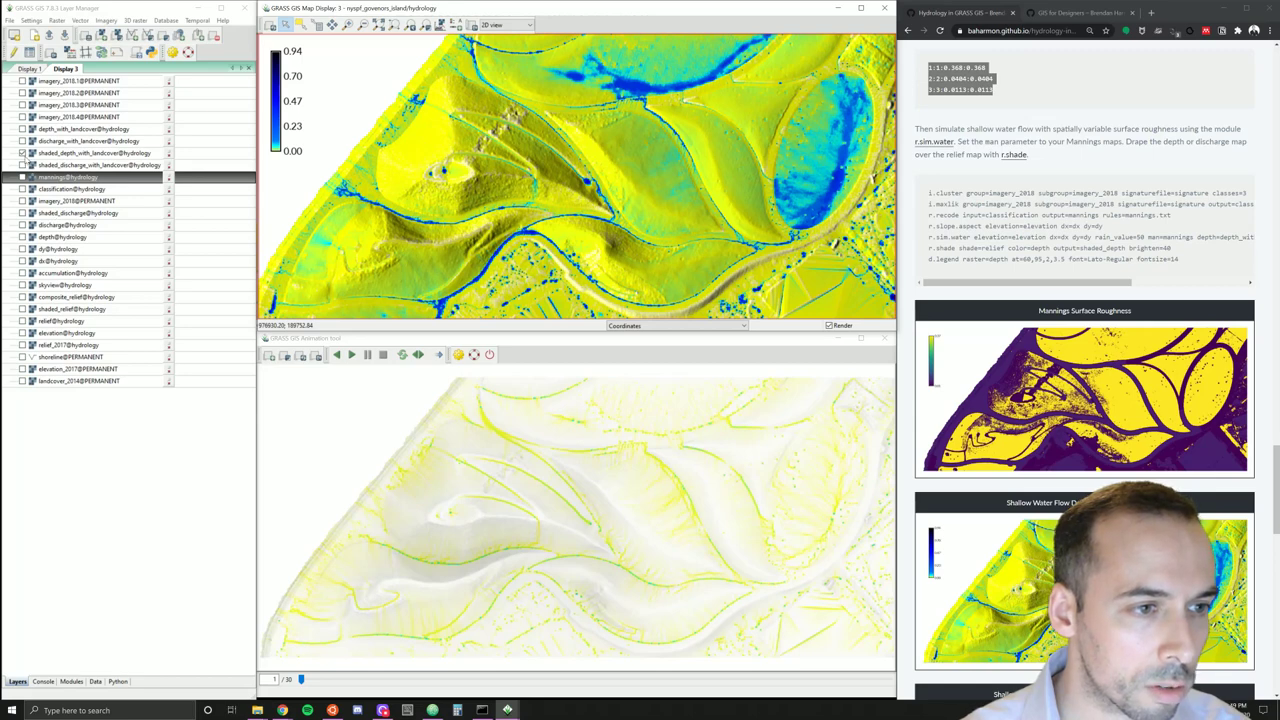
Display depth_with_landcover instead of the shaded version and move depth@hydrology to the top
{"action": "left_click", "coordinate": [22, 153]}
{"action": "left_click", "coordinate": [22, 129]}
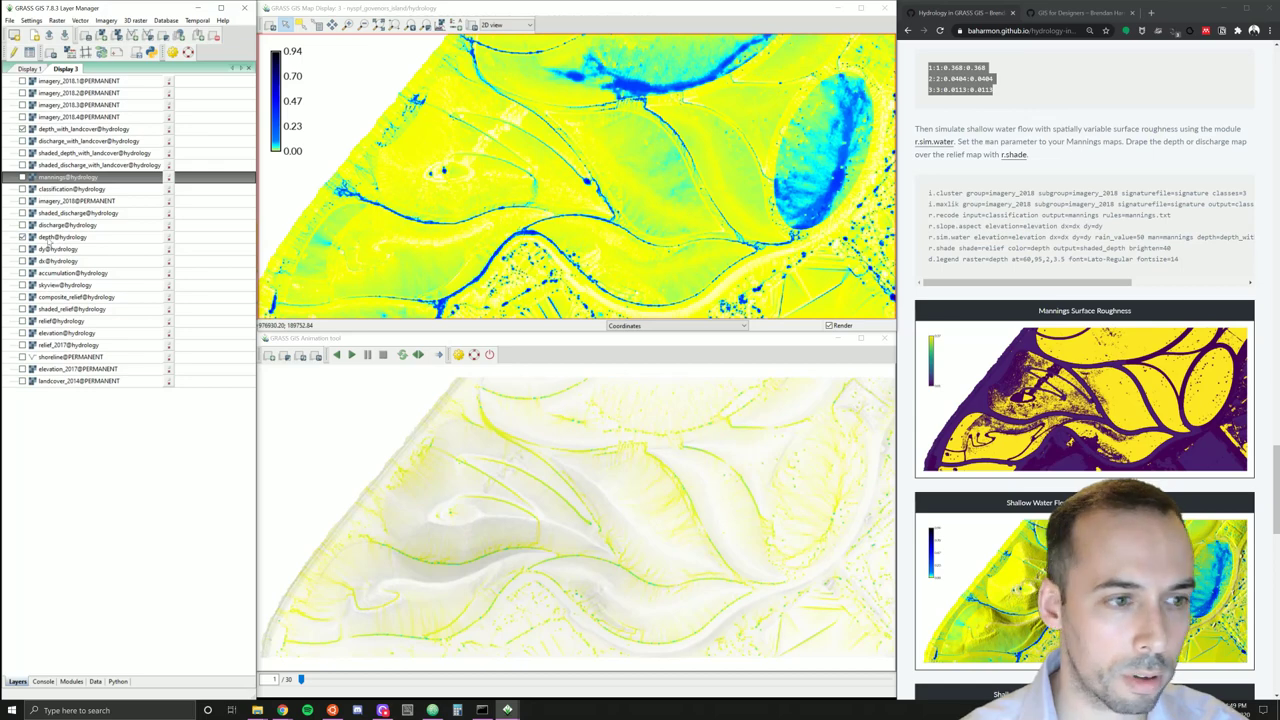
{"action": "left_click_drag", "start_coordinate": [48, 242], "coordinate": [32, 132]}
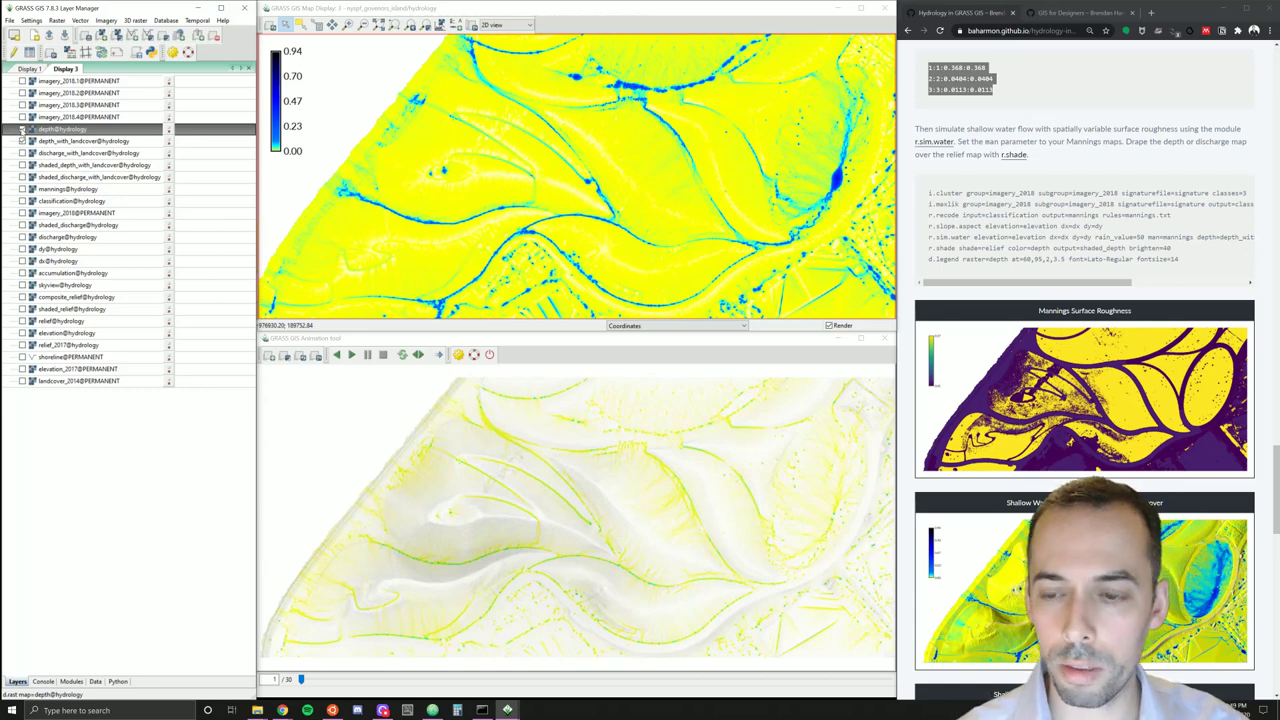
Toggle depth@hydrology on and off to compare it with depth_with_landcover, leaving it hidden
{"action": "left_click", "coordinate": [22, 130]}
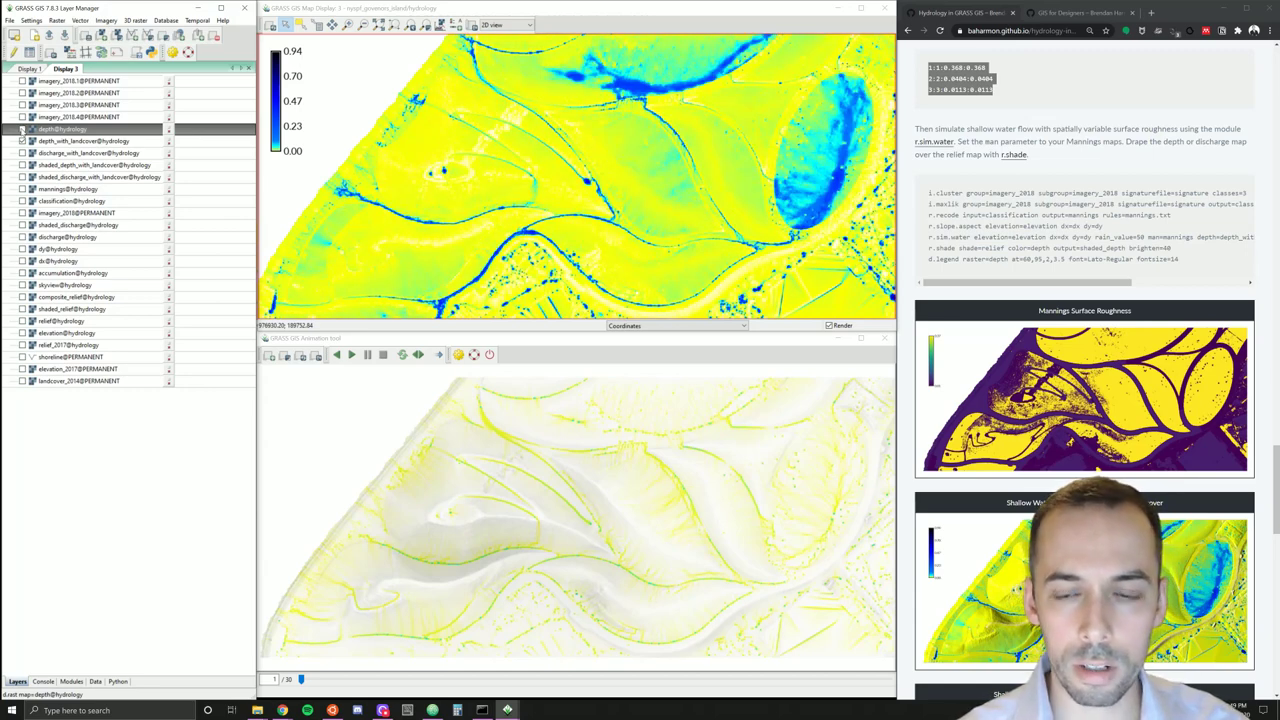
{"action": "left_click", "coordinate": [22, 130]}
{"action": "left_click", "coordinate": [22, 130]}
{"action": "left_click", "coordinate": [22, 130]}
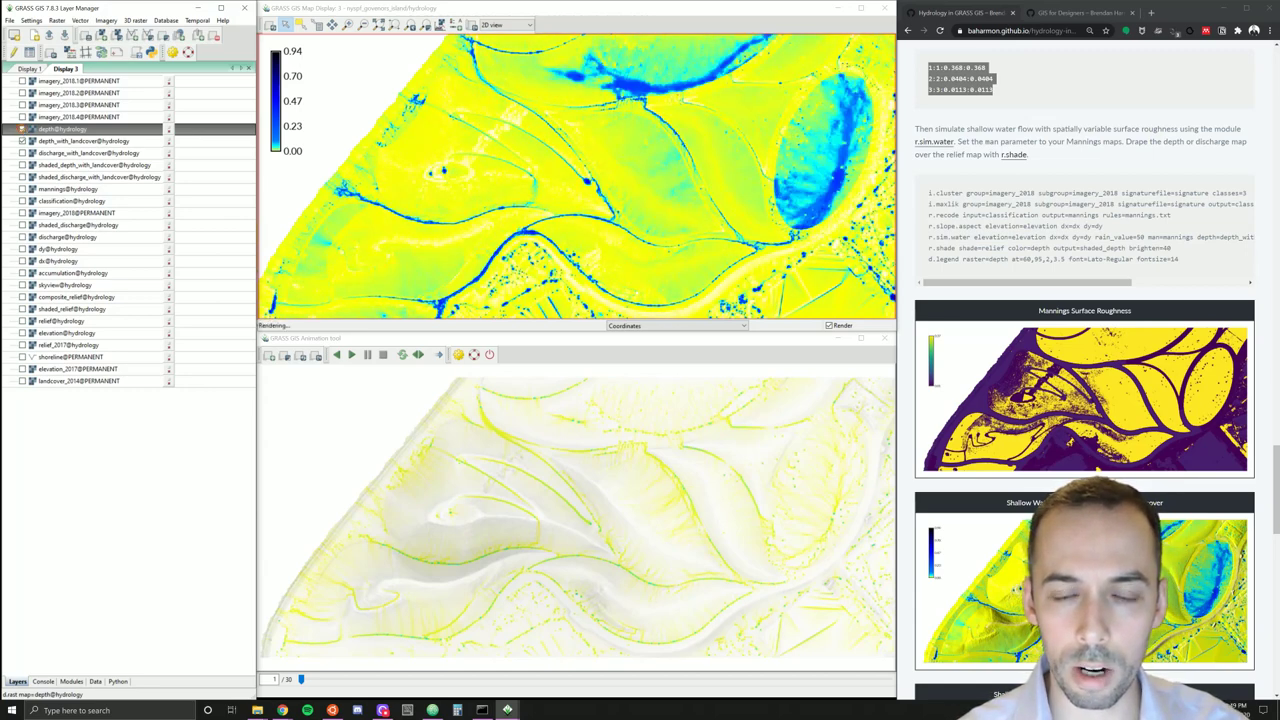
{"action": "left_click", "coordinate": [22, 130]}
{"action": "left_click", "coordinate": [22, 130]}
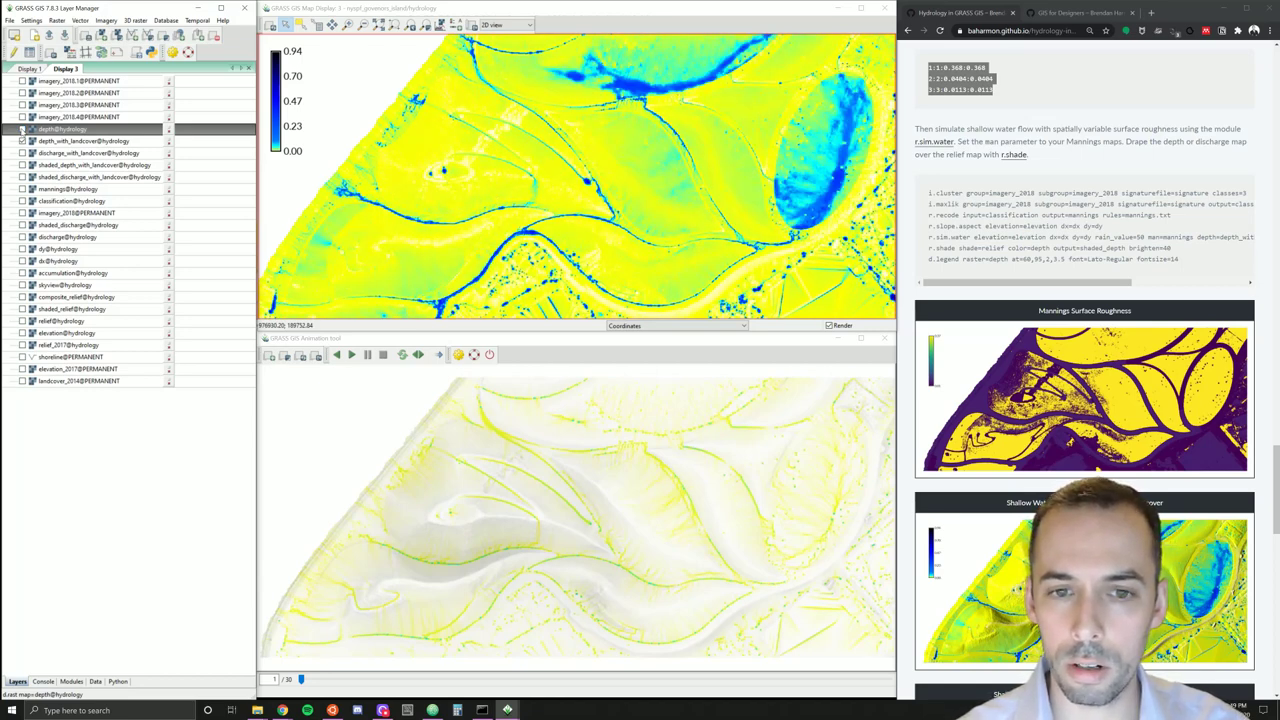
{"action": "left_click", "coordinate": [22, 130]}
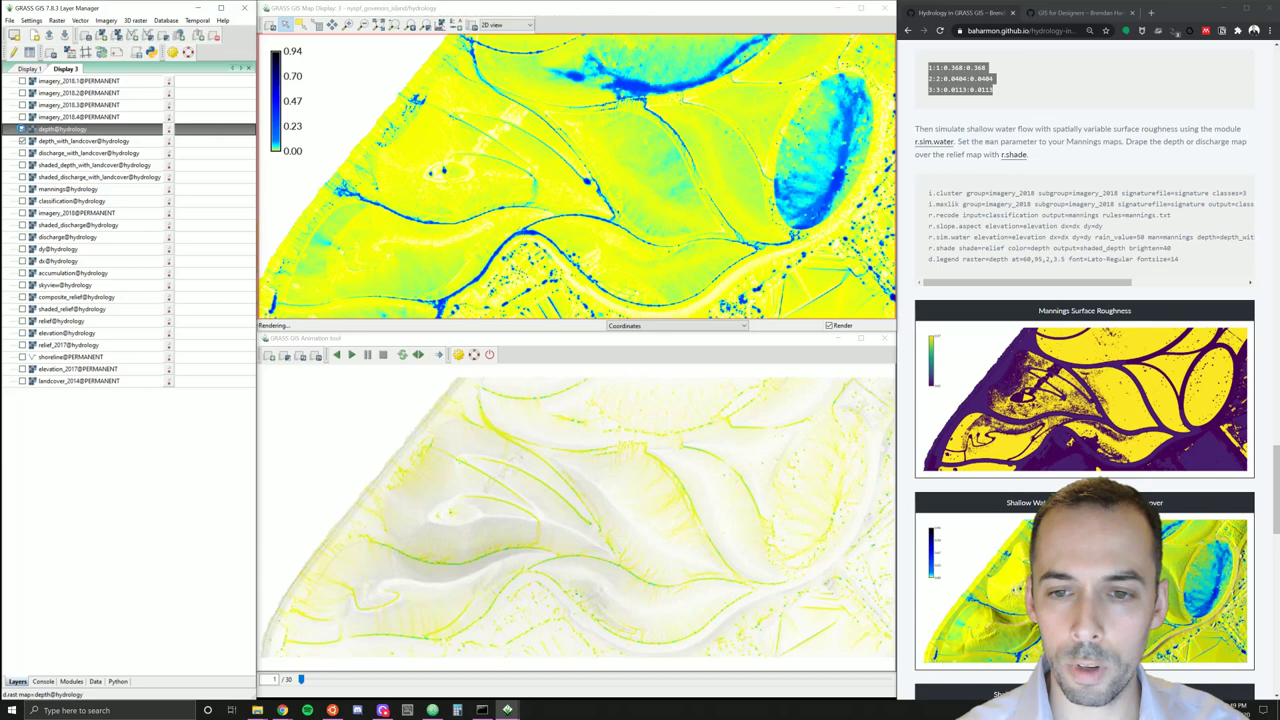
{"action": "left_click", "coordinate": [22, 130]}
{"action": "left_click", "coordinate": [22, 130]}
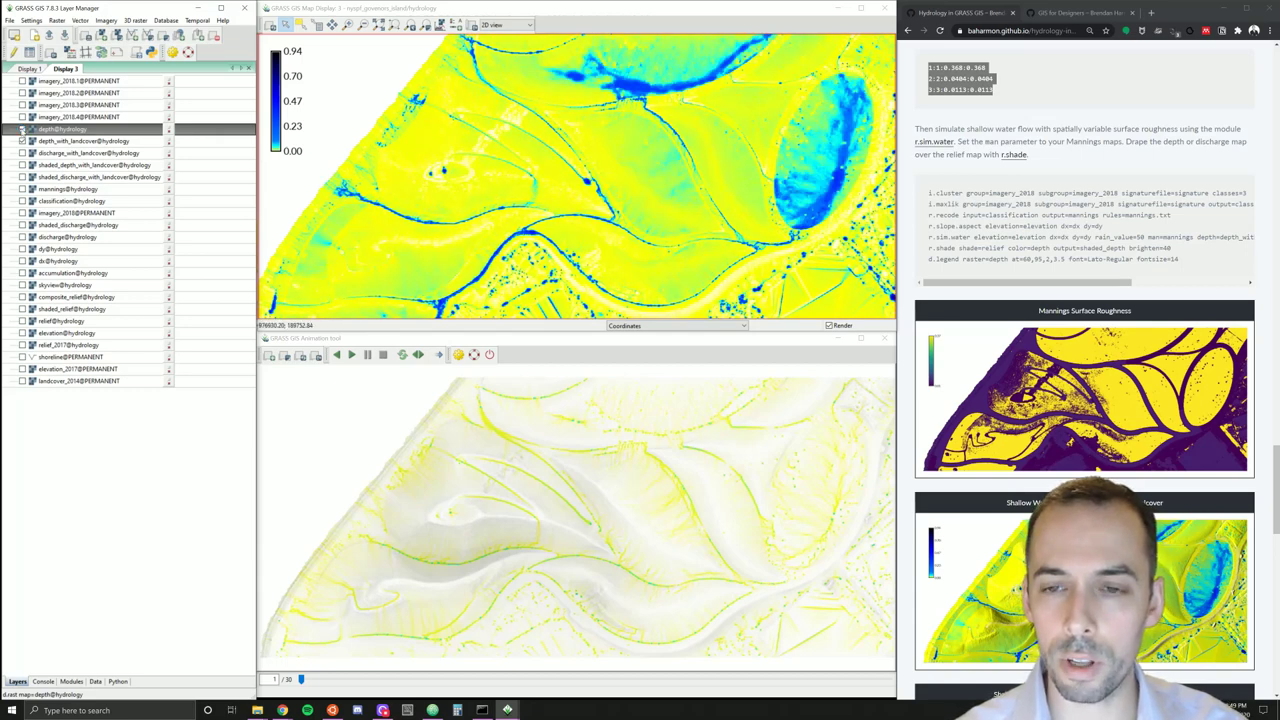
{"action": "left_click", "coordinate": [22, 130]}
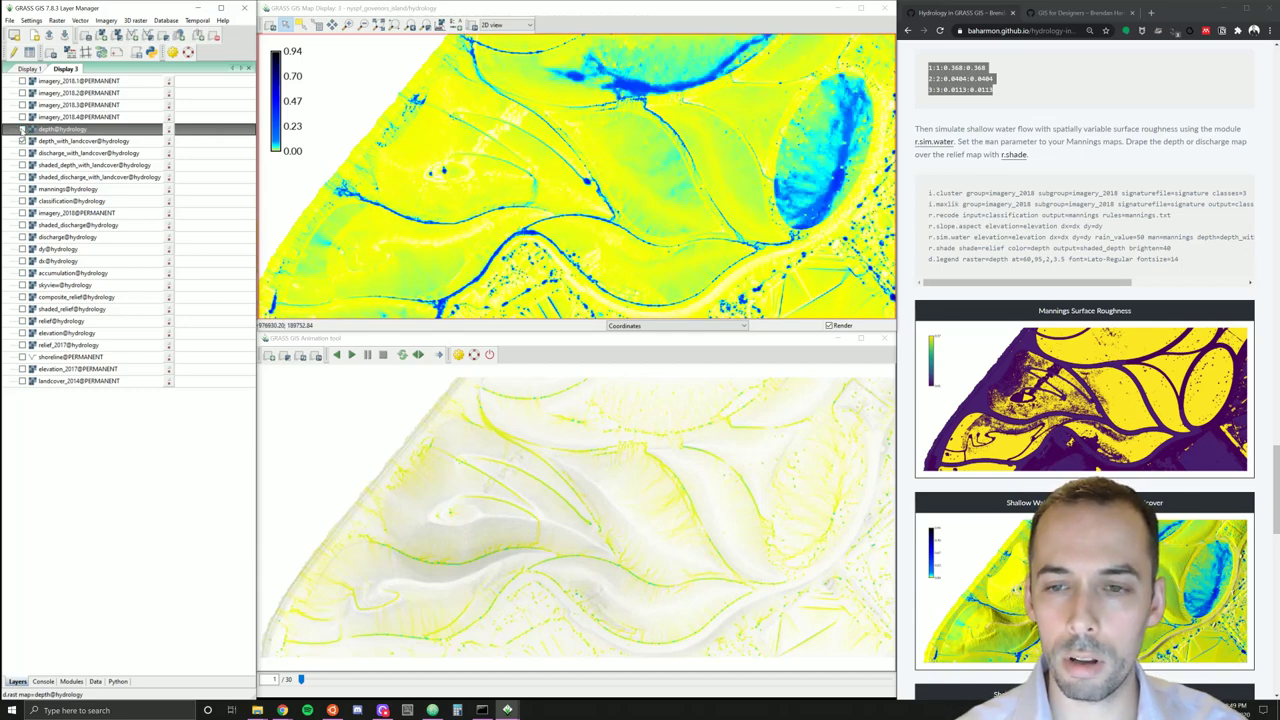
{"action": "left_click", "coordinate": [22, 130]}
{"action": "left_click", "coordinate": [22, 130]}
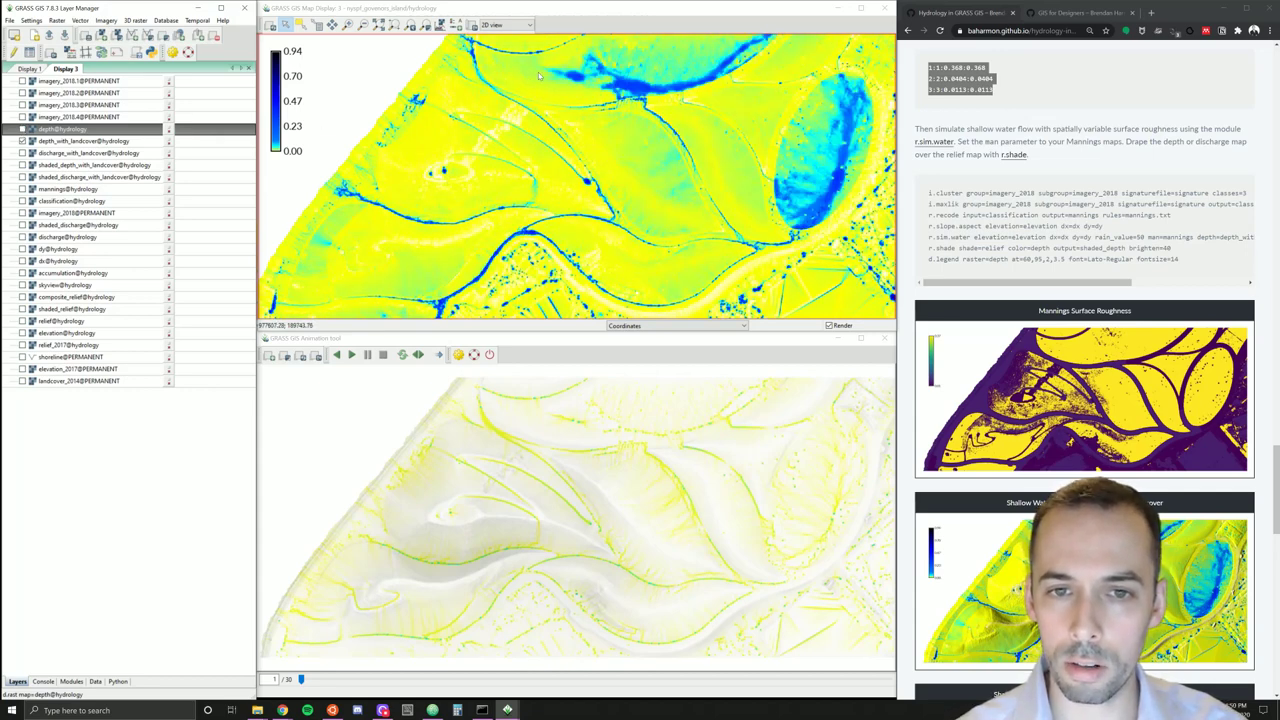
{"action": "left_click", "coordinate": [22, 130]}
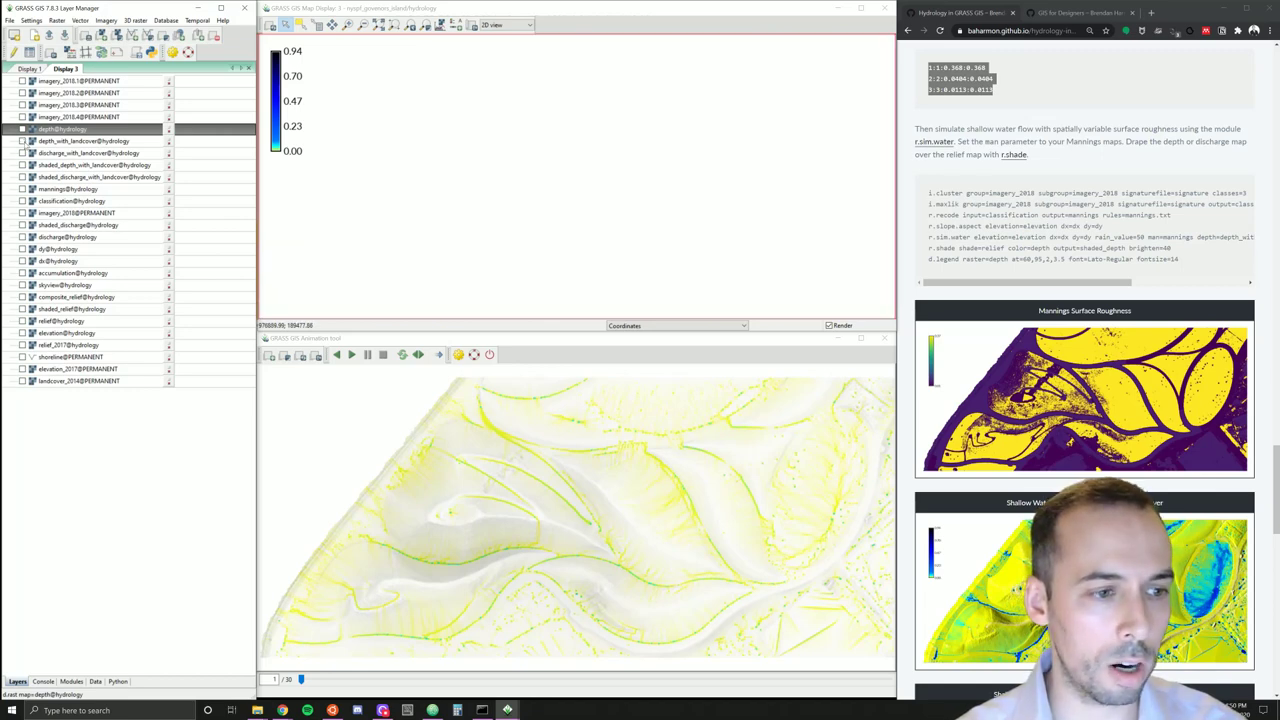
Switch the legend raster to discharge_with_landcover and display that layer instead of depth@hydrology
{"action": "left_click", "coordinate": [60, 238]}
{"action": "left_click_drag", "start_coordinate": [60, 238], "coordinate": [66, 154]}
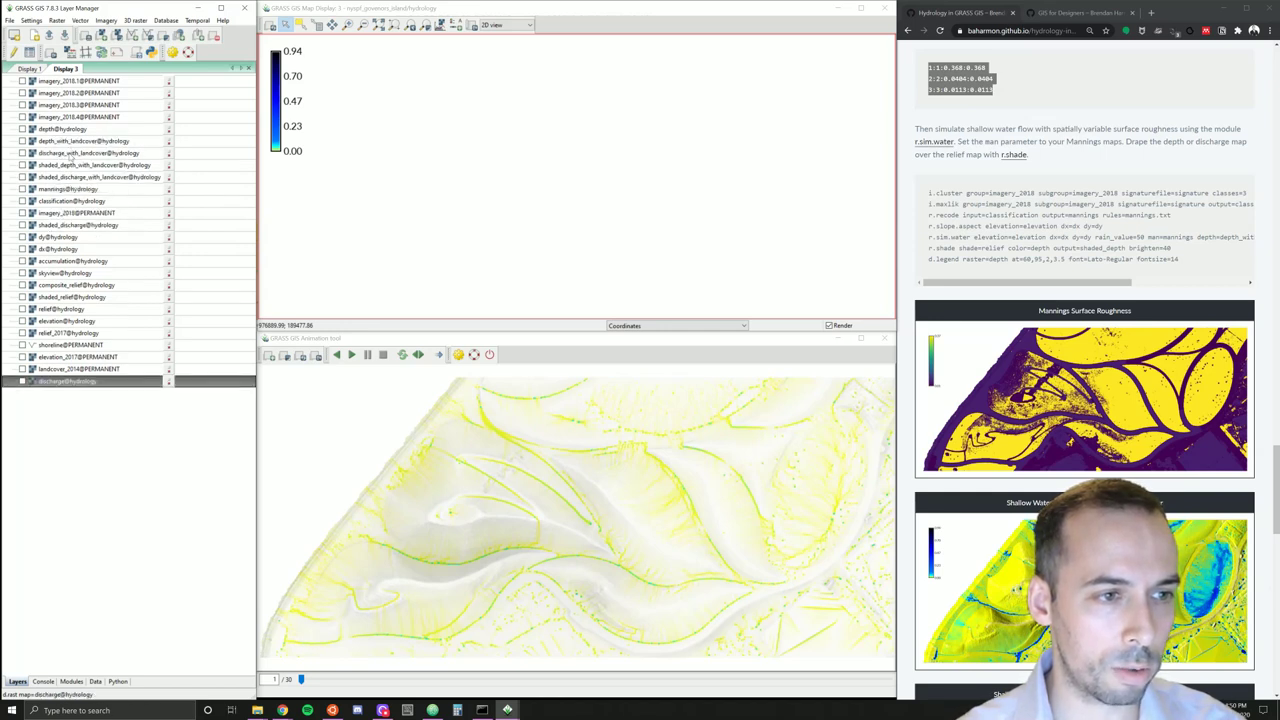
{"action": "double_click", "coordinate": [276, 112]}
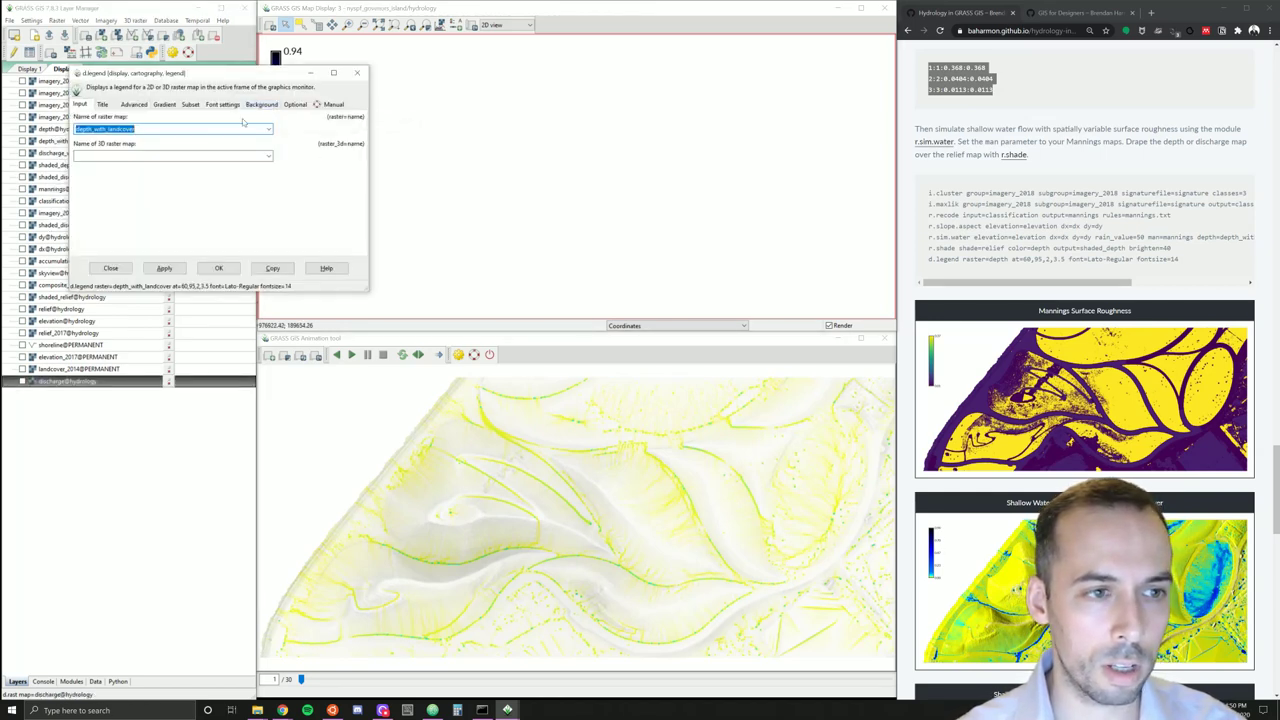
{"action": "left_click_drag", "start_coordinate": [92, 129], "coordinate": [55, 130]}
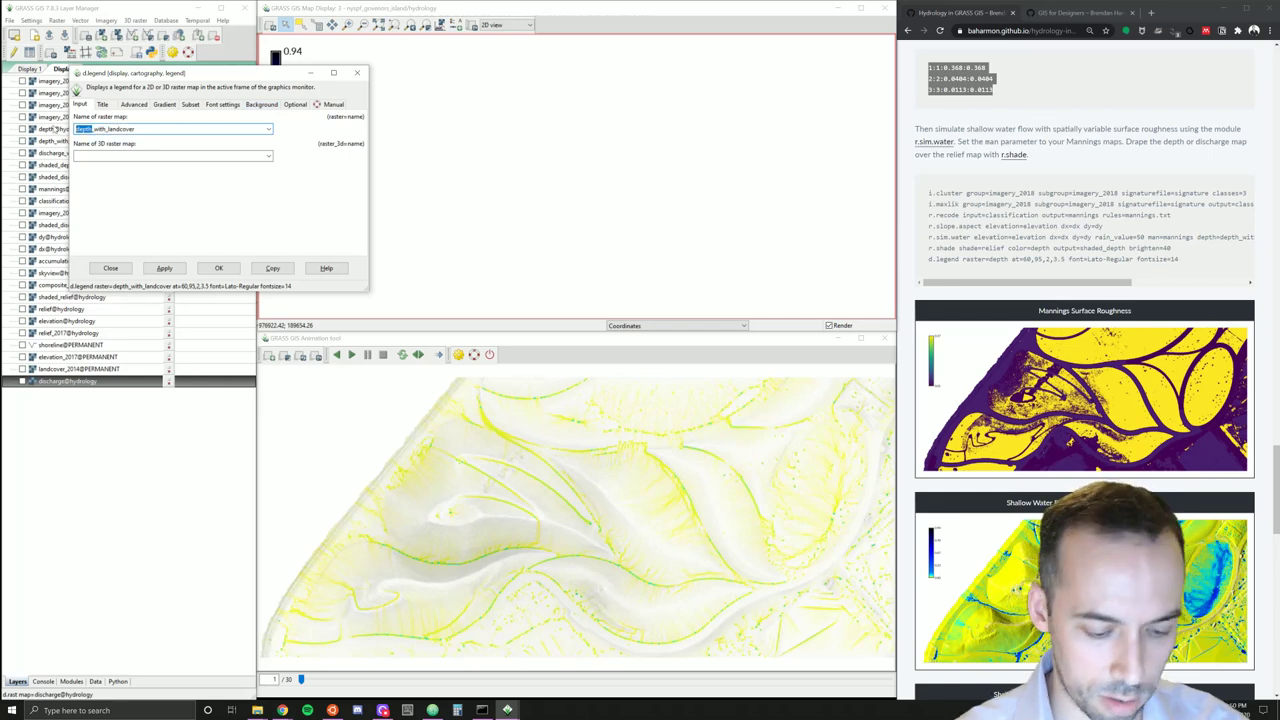
{"action": "type", "text": "discharge"}
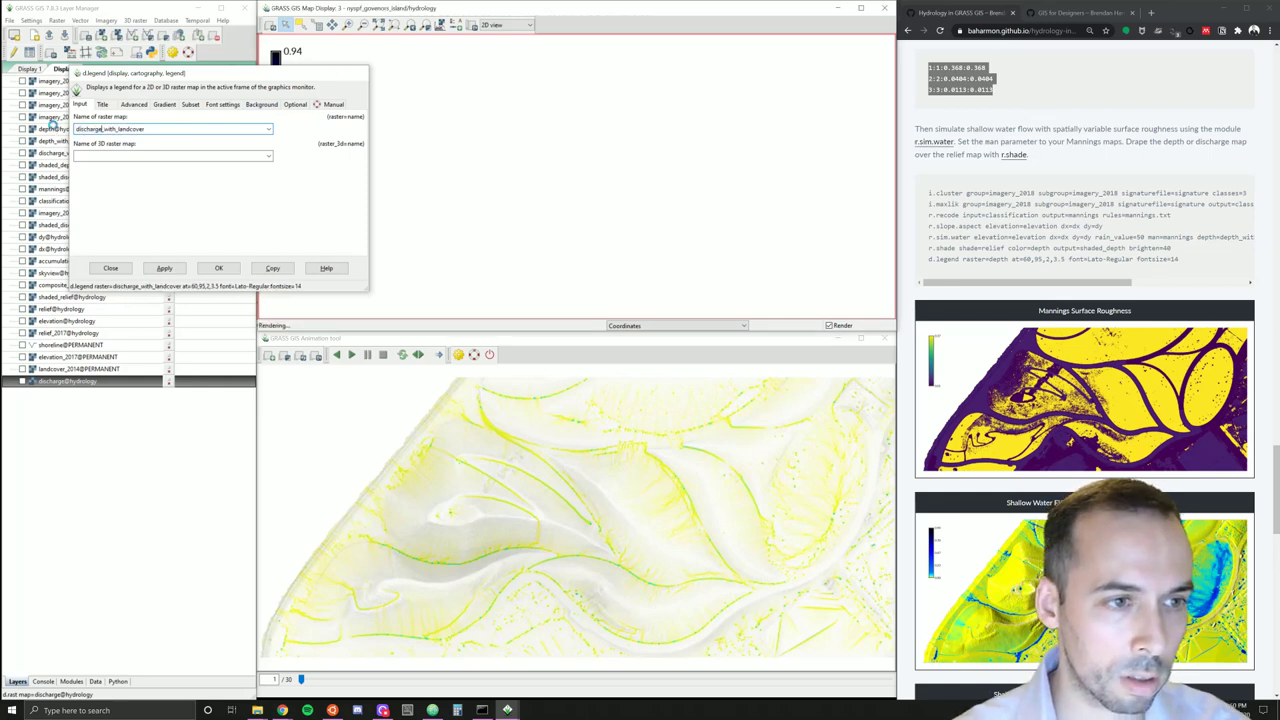
{"action": "key", "text": "Return"}
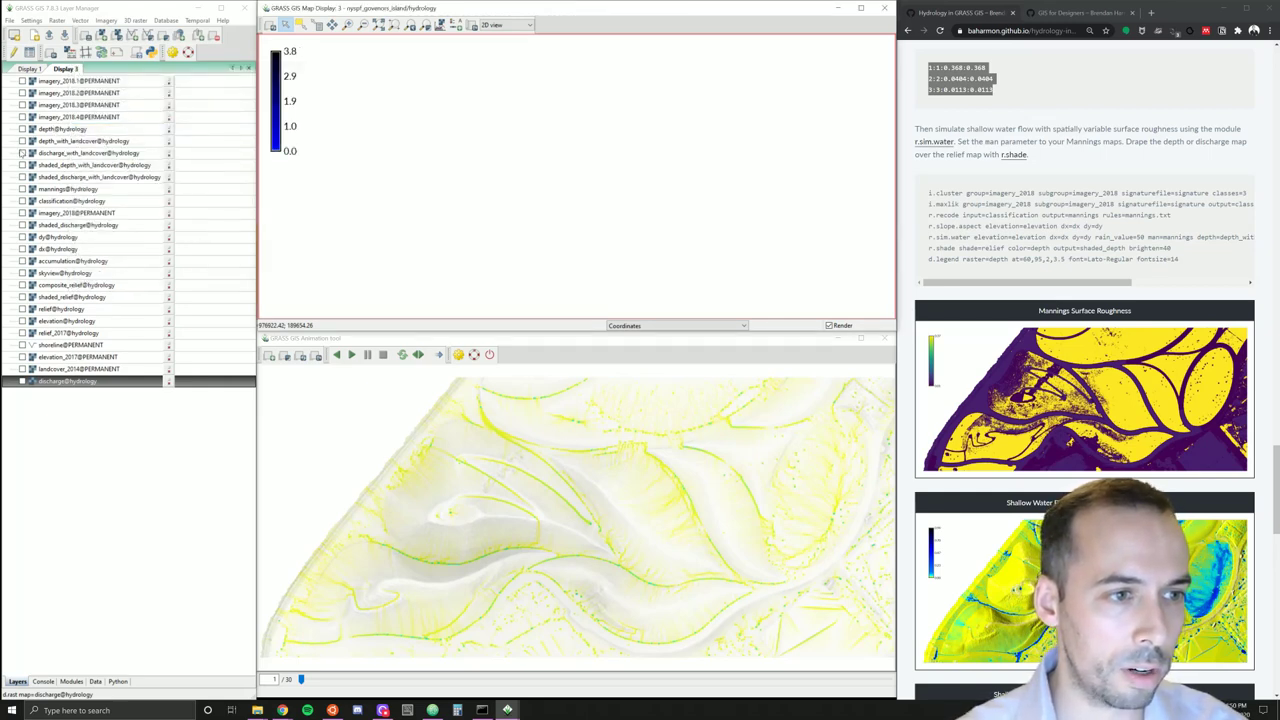
{"action": "left_click", "coordinate": [22, 153]}
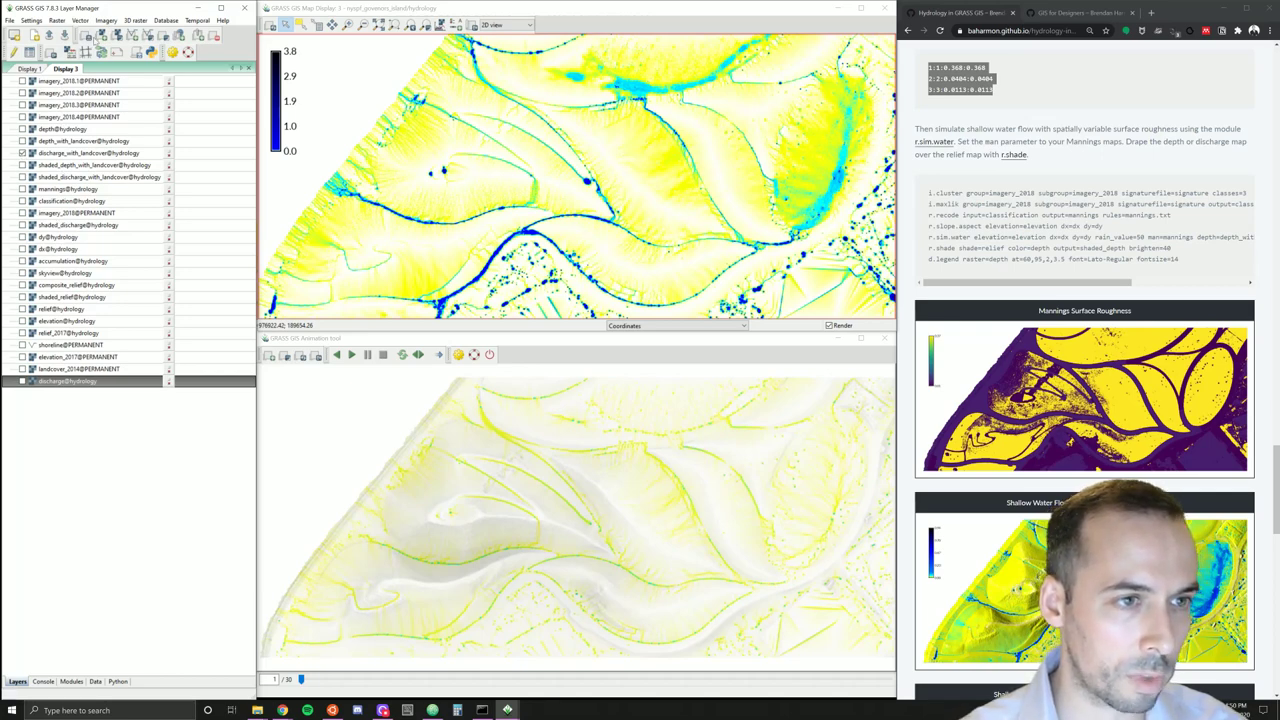
Add the discharge raster below depth_with_landcover, view it, then hide the discharge layers
{"action": "left_click", "coordinate": [102, 35]}
{"action": "type", "text": "dischar"}
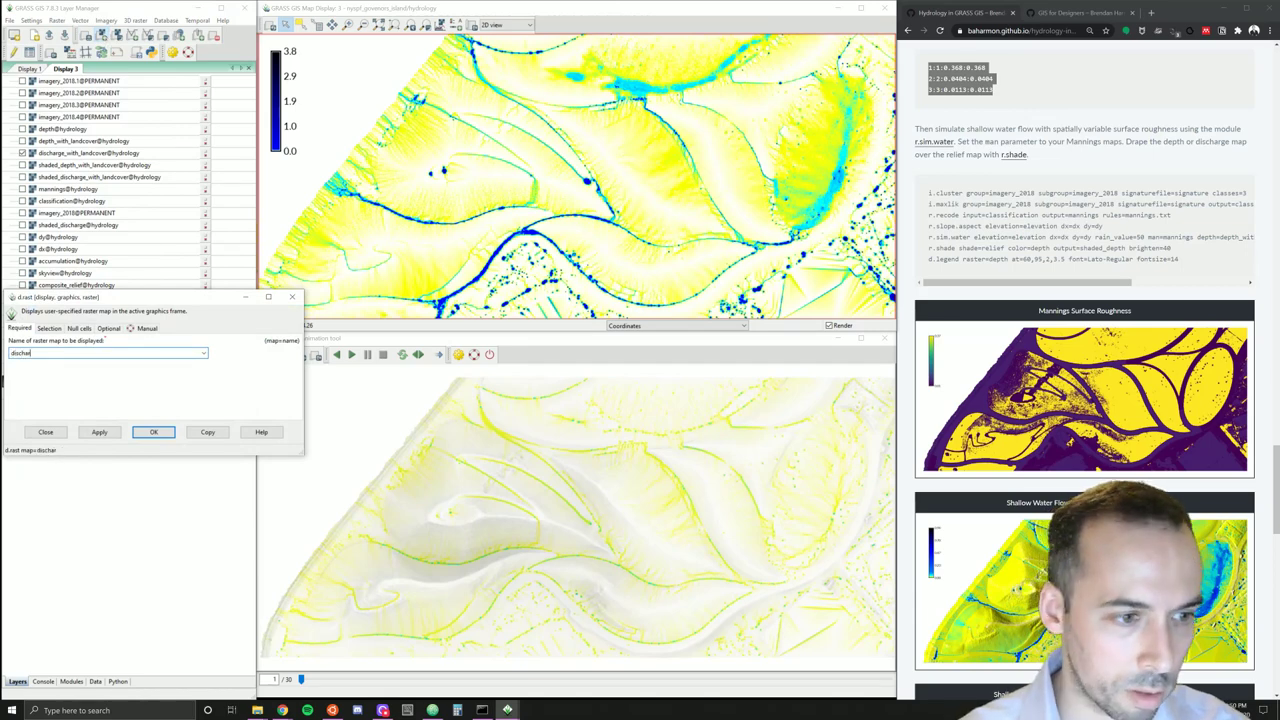
{"action": "type", "text": "ge"}
{"action": "key", "text": "Return"}
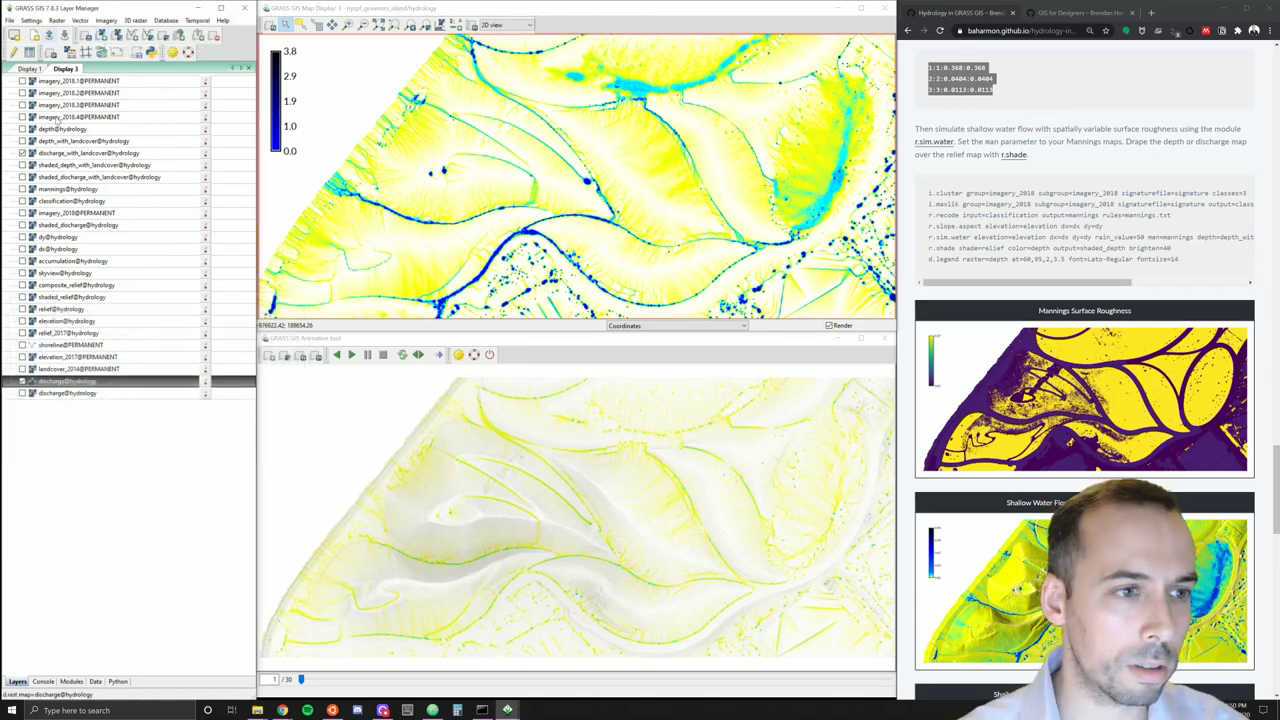
{"action": "left_click_drag", "start_coordinate": [48, 380], "coordinate": [58, 155]}
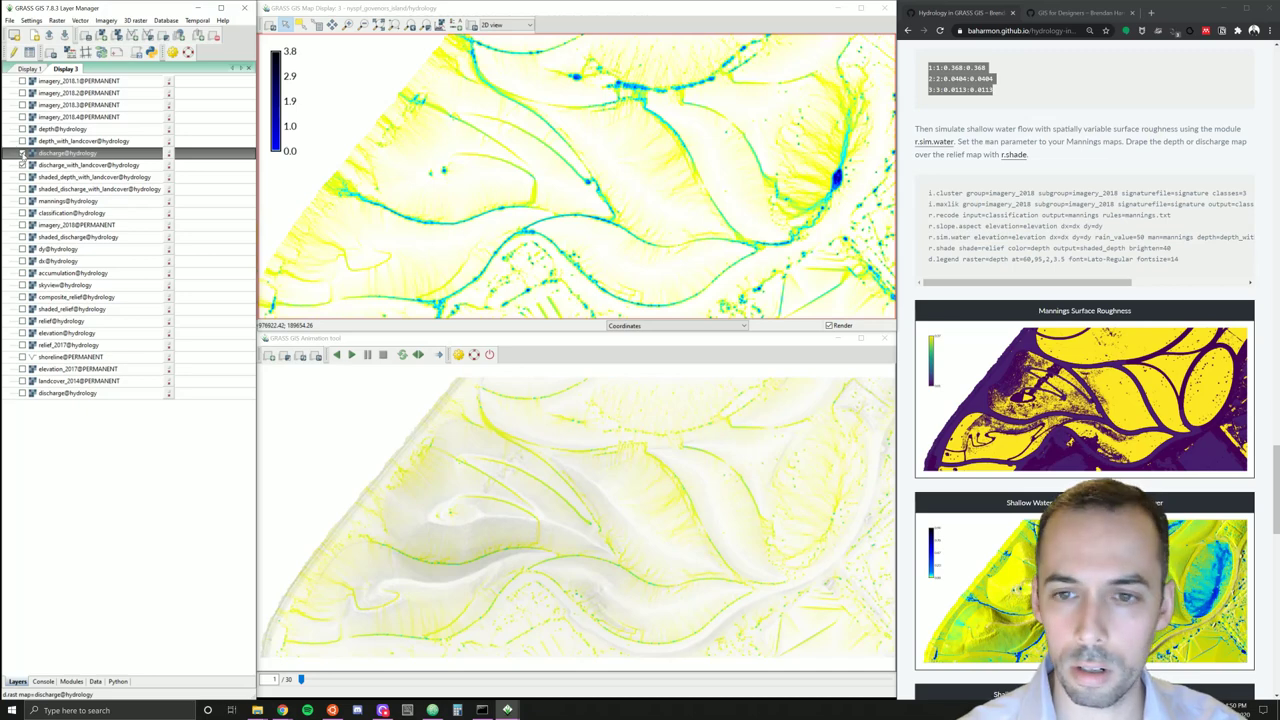
{"action": "left_click", "coordinate": [22, 153]}
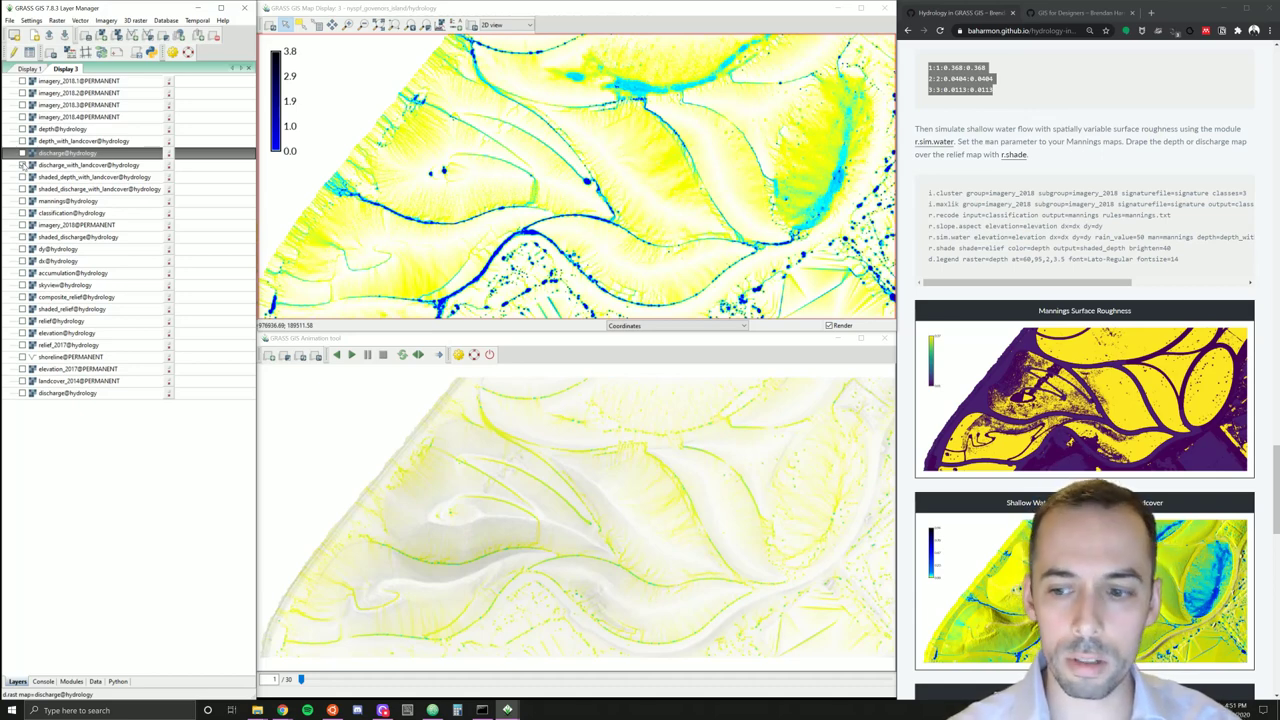
{"action": "left_click", "coordinate": [22, 165]}
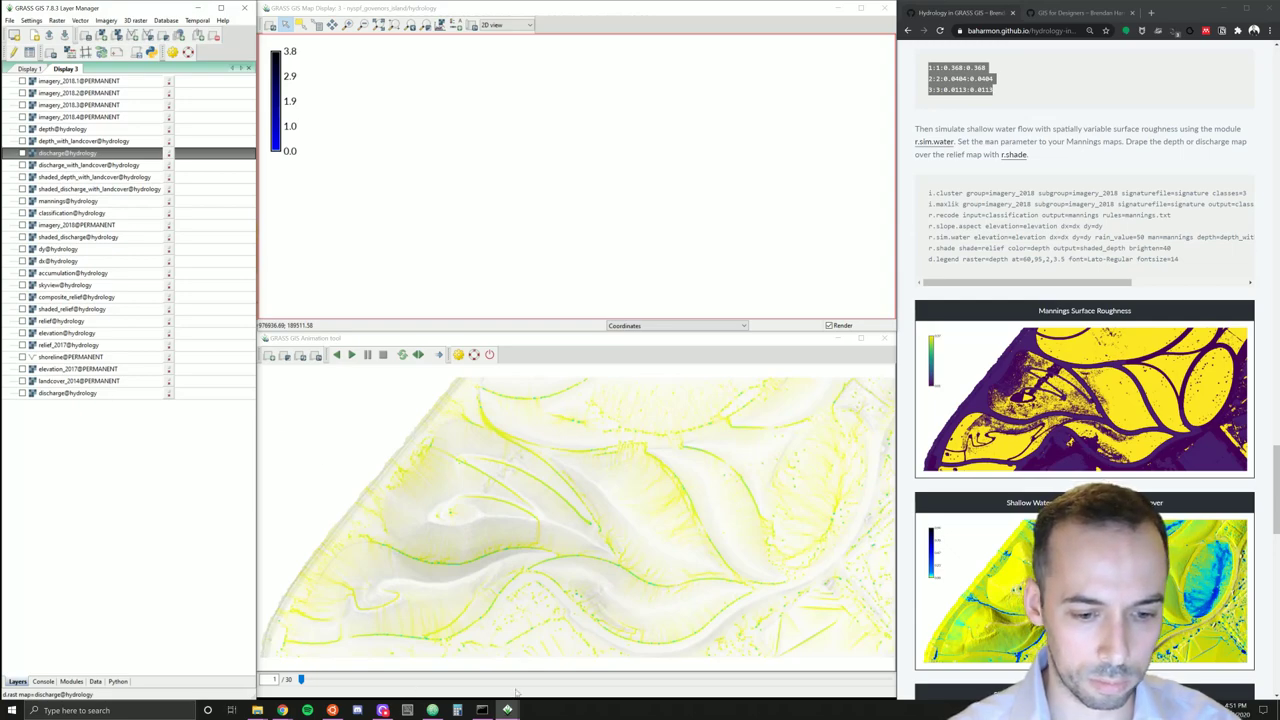
Bring back the r.sim.water dialog and review its input, output and parameter tabs
{"action": "mouse_move", "coordinate": [510, 710]}
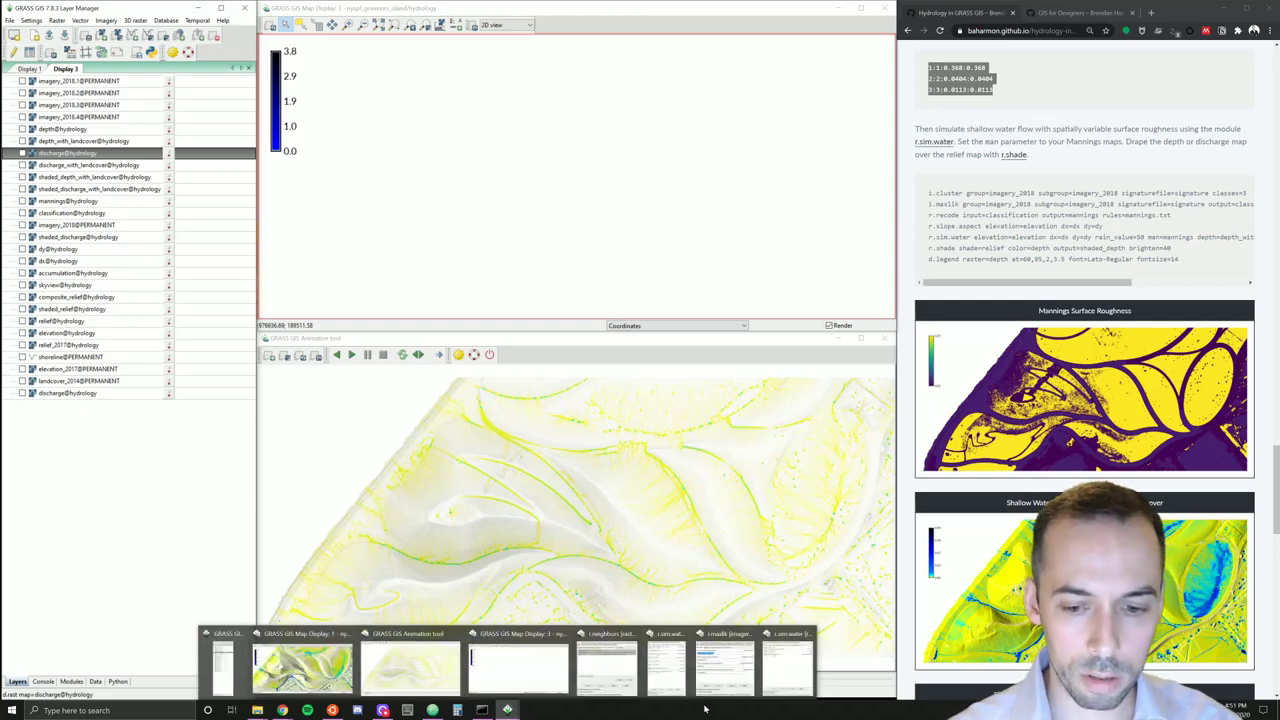
{"action": "left_click", "coordinate": [787, 660]}
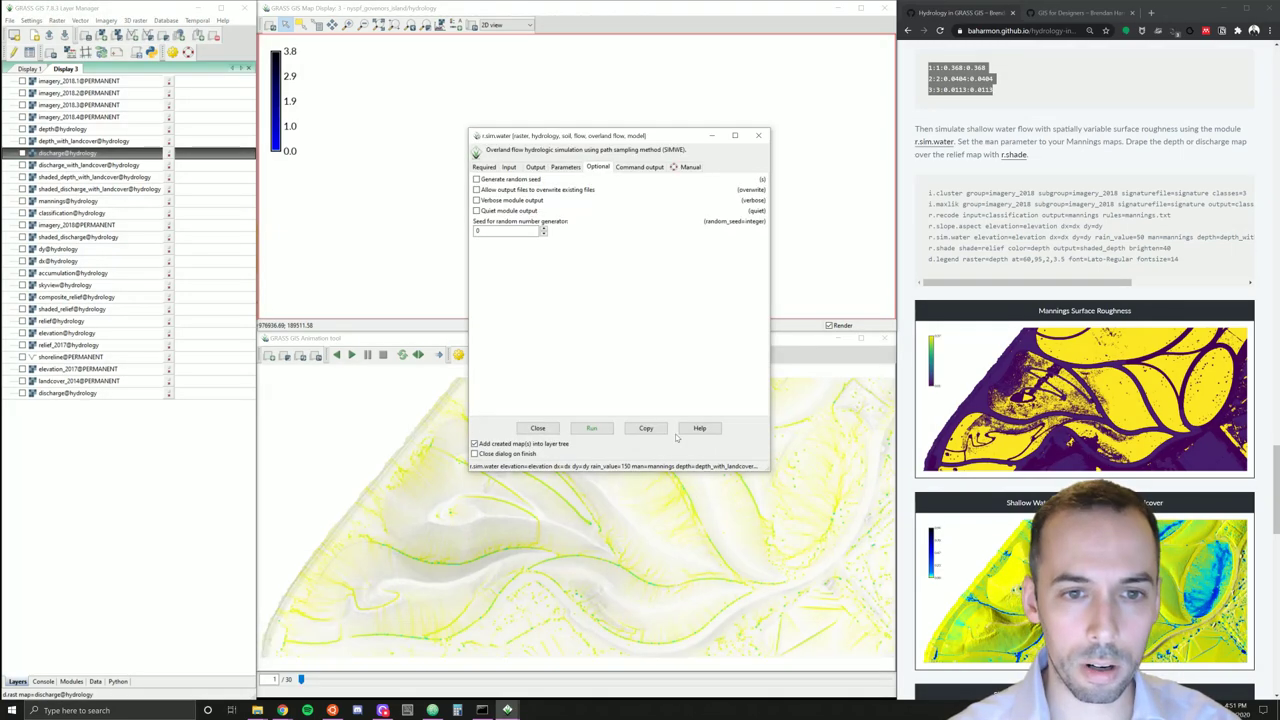
{"action": "left_click", "coordinate": [483, 167]}
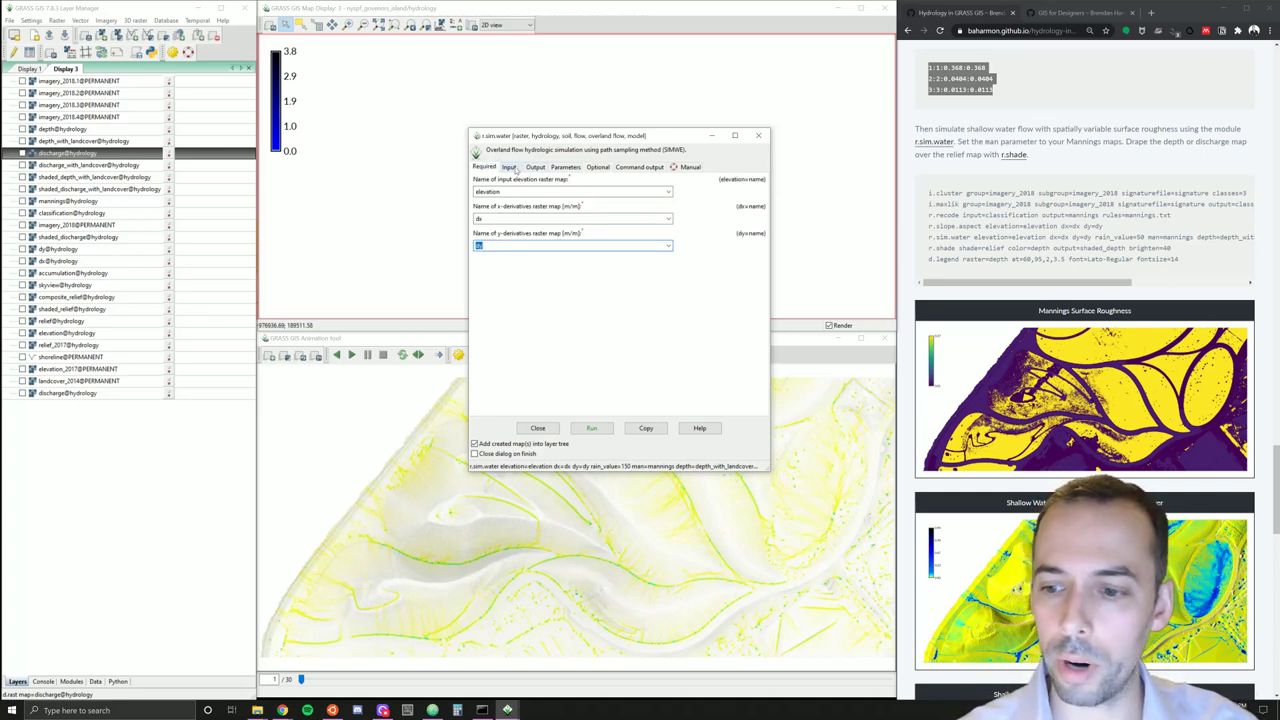
{"action": "left_click", "coordinate": [510, 168]}
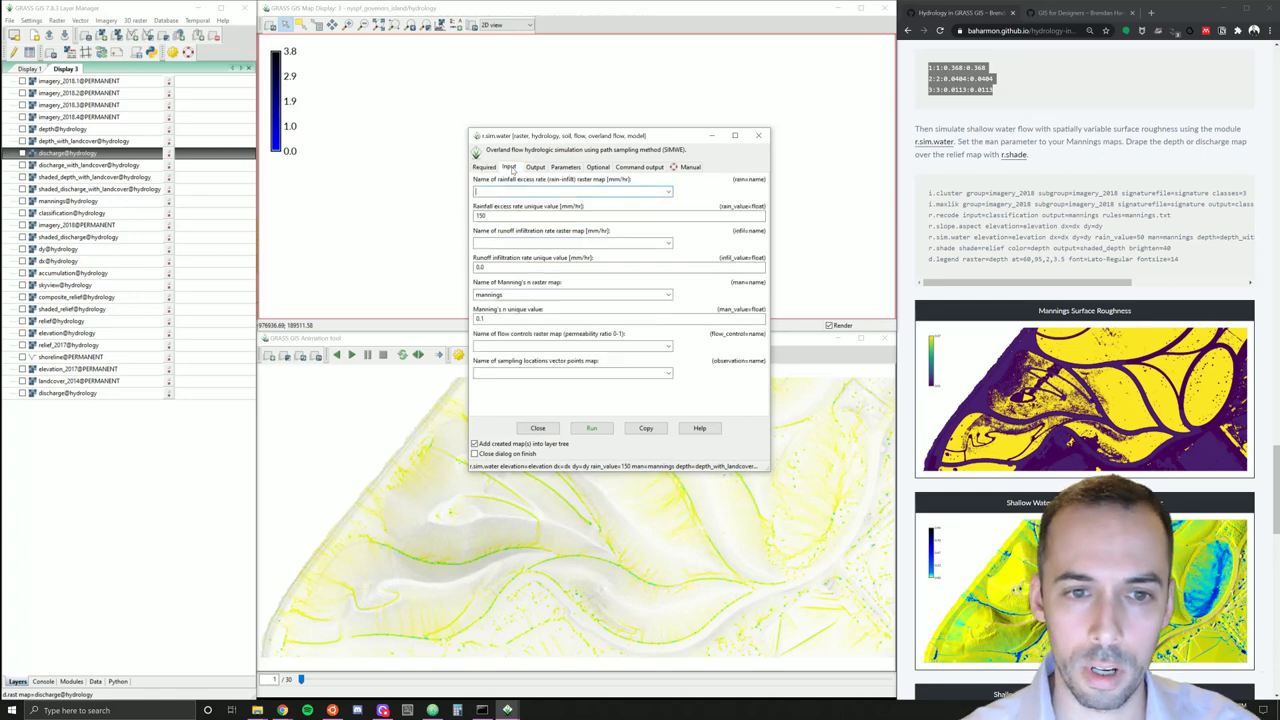
{"action": "left_click", "coordinate": [535, 168]}
{"action": "left_click", "coordinate": [509, 171]}
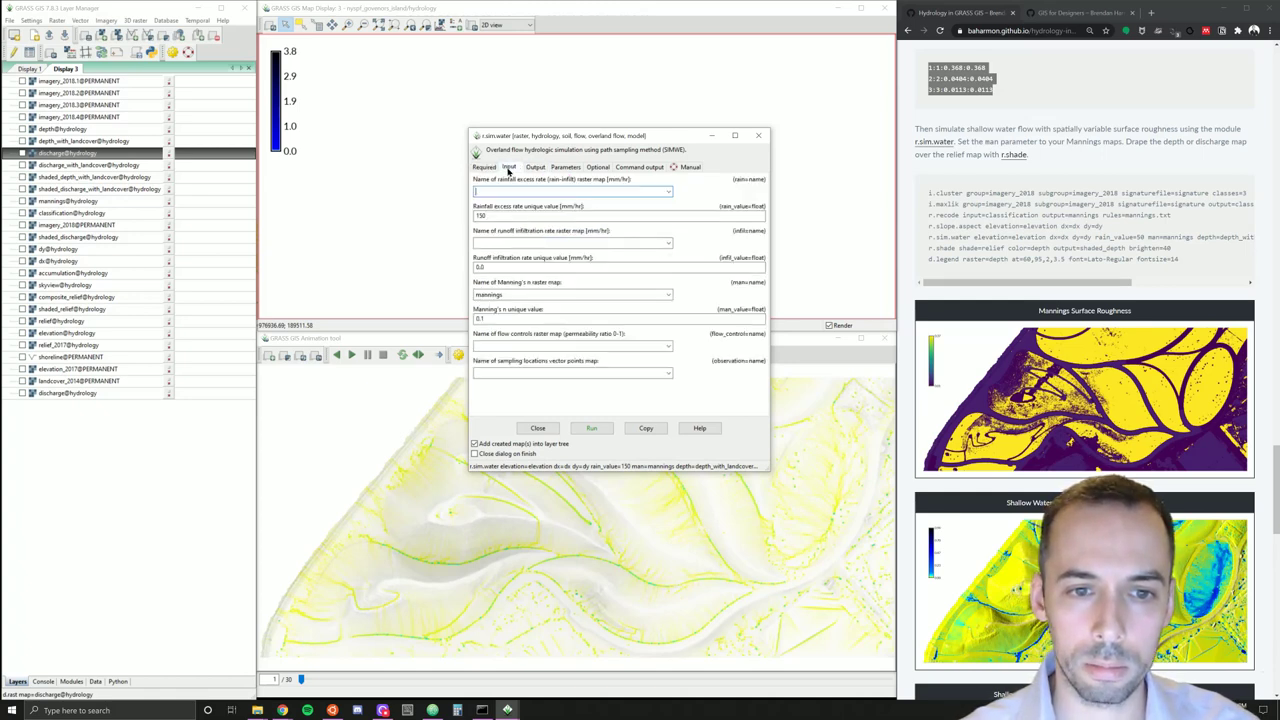
{"action": "left_click", "coordinate": [565, 168]}
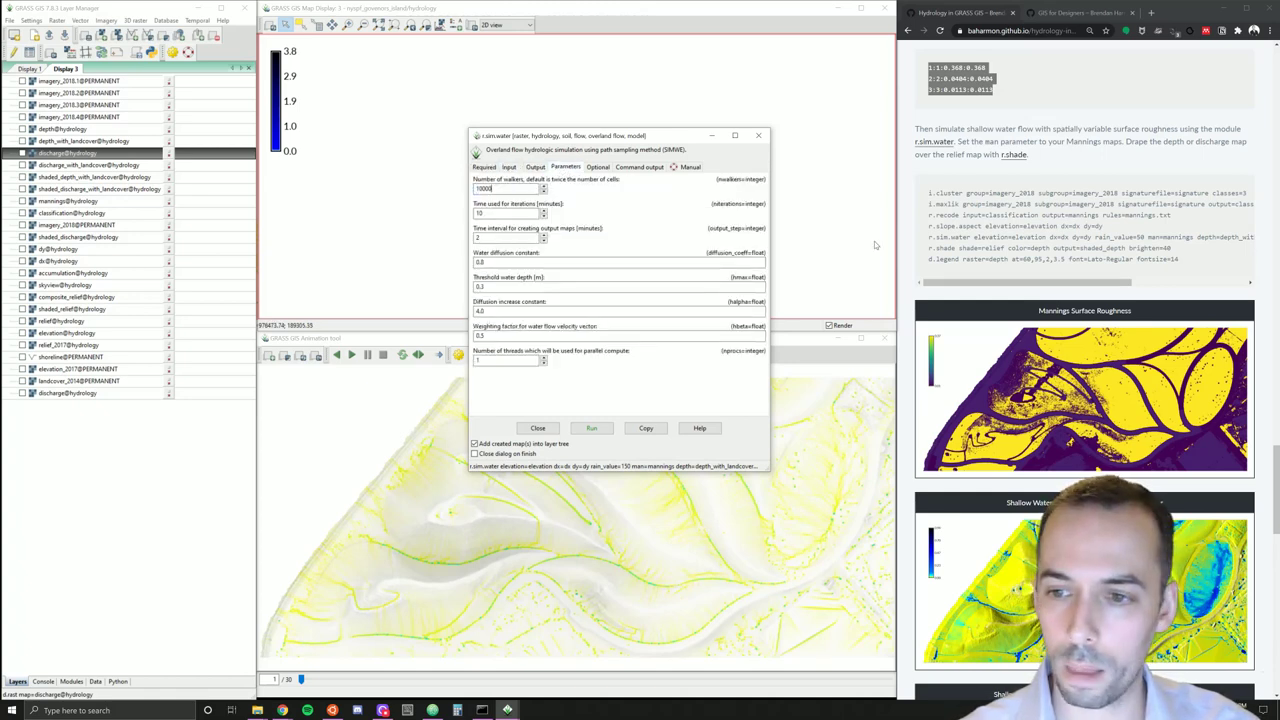
Set Time used for iterations to 30 minutes and the output map interval to 1
{"action": "scroll", "coordinate": [1085, 400], "scroll_direction": "down", "scroll_amount": 4}
{"action": "scroll", "coordinate": [1085, 370], "scroll_direction": "down", "scroll_amount": 5}
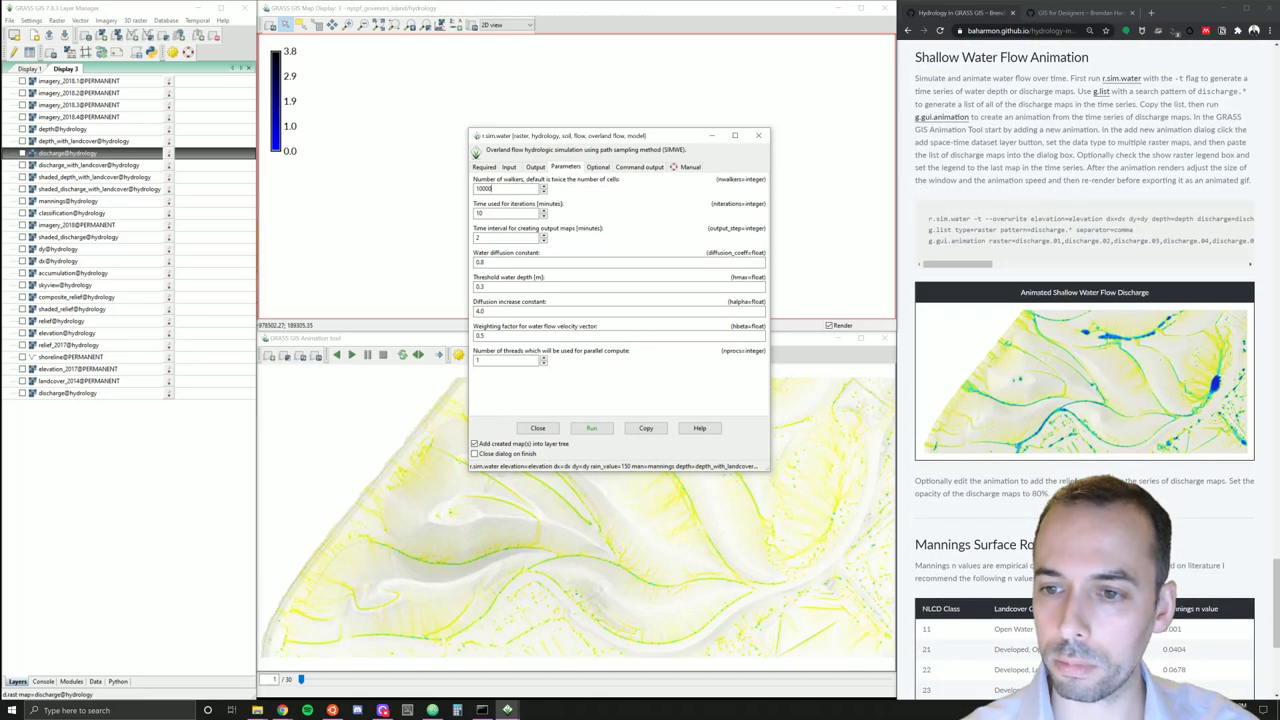
{"action": "left_click_drag", "start_coordinate": [971, 265], "coordinate": [1013, 264]}
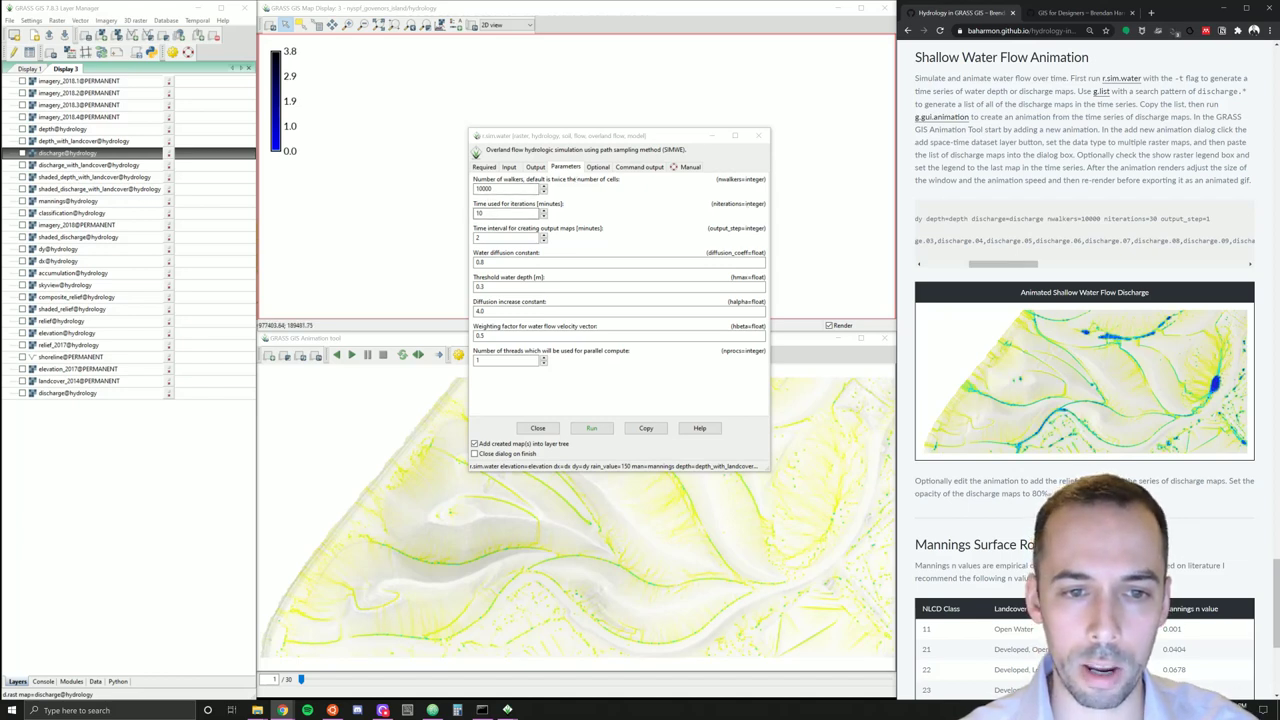
{"action": "double_click", "coordinate": [479, 213]}
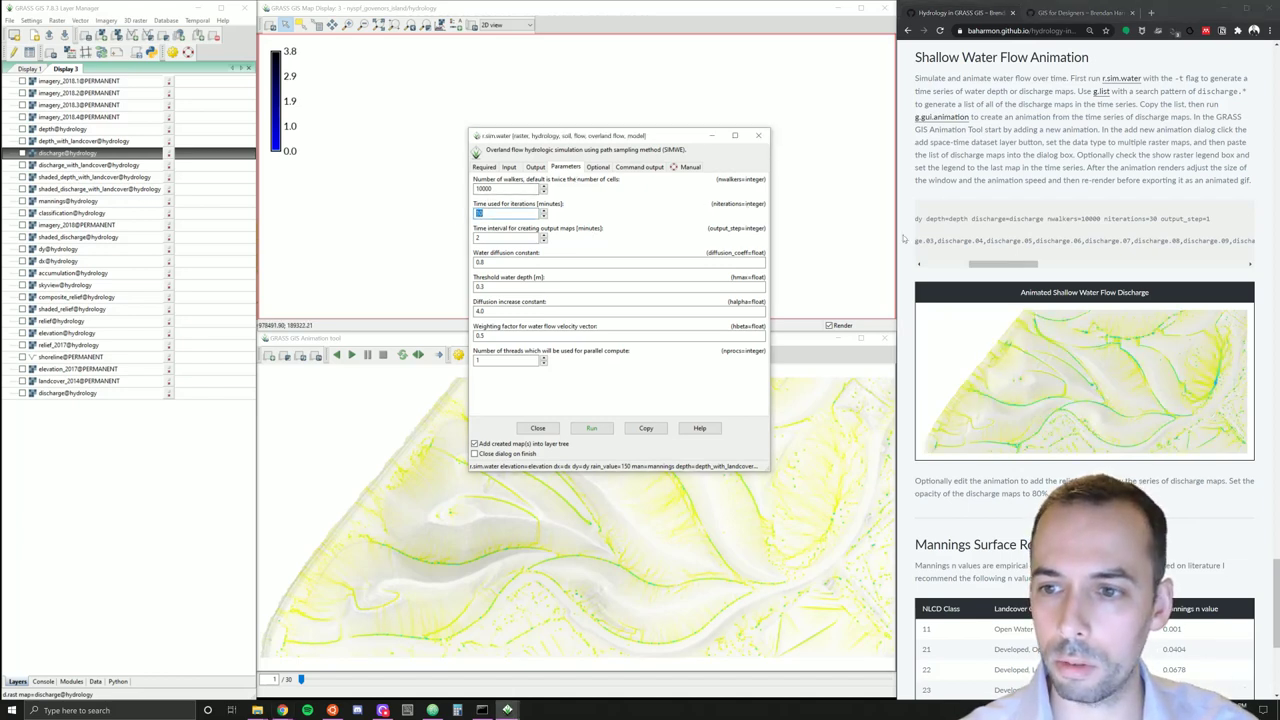
{"action": "scroll", "coordinate": [993, 236], "scroll_direction": "up", "scroll_amount": 3}
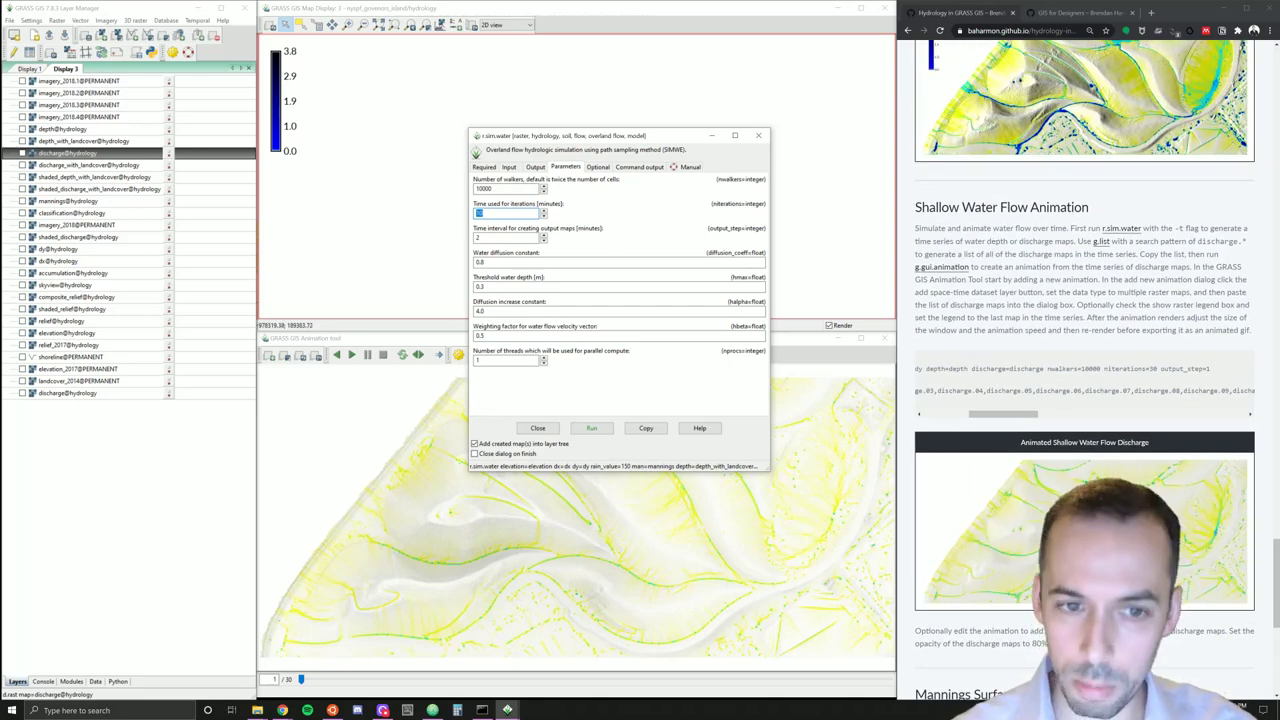
{"action": "type", "text": "30"}
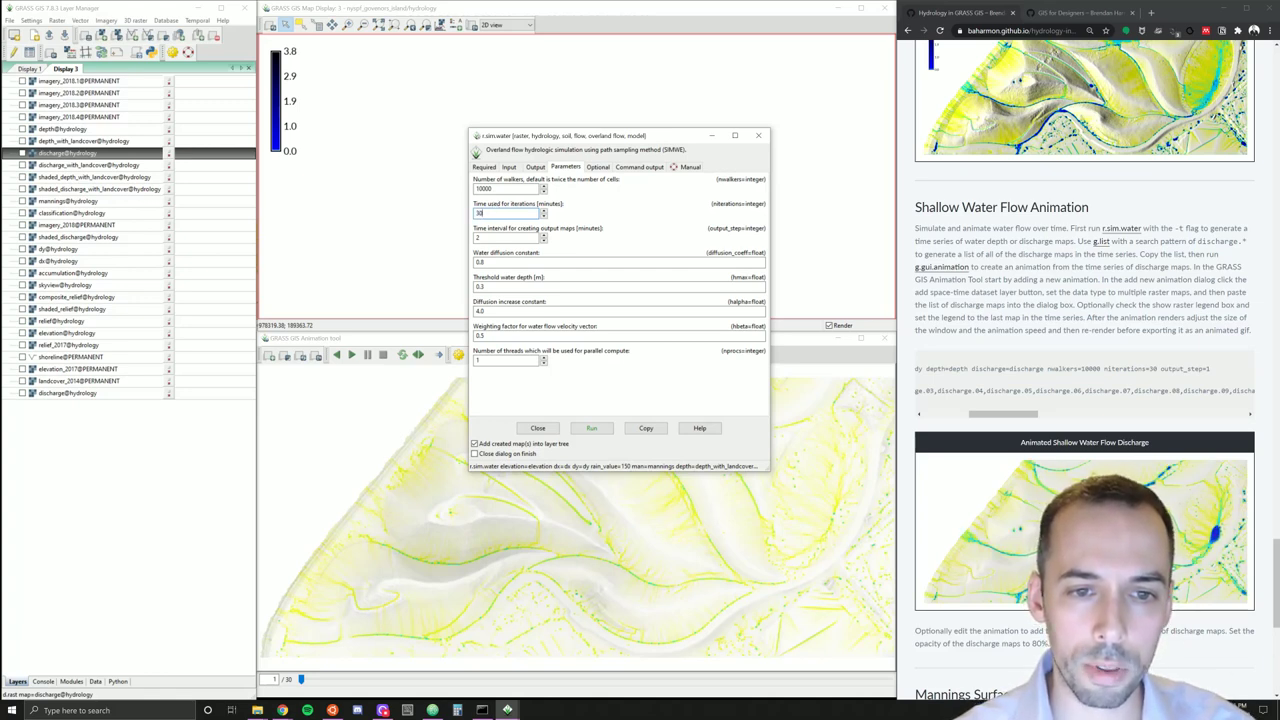
{"action": "double_click", "coordinate": [488, 213]}
{"action": "key", "text": "Tab"}
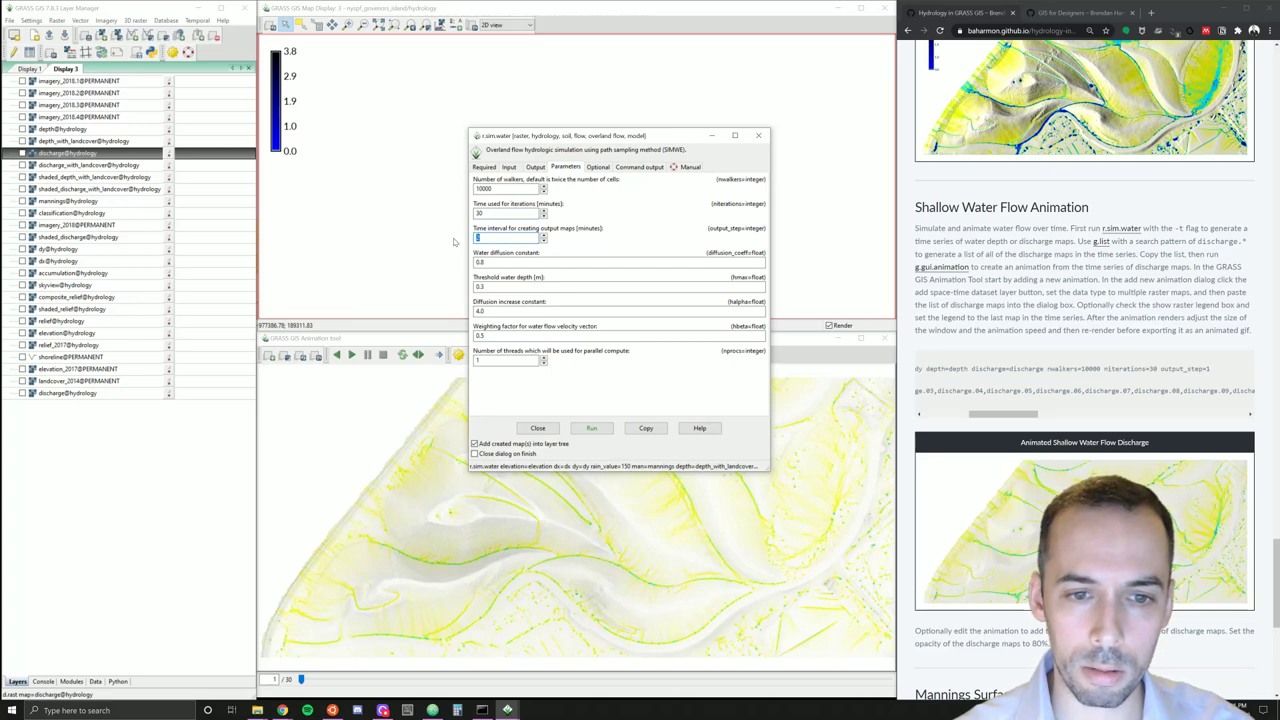
{"action": "type", "text": "1"}
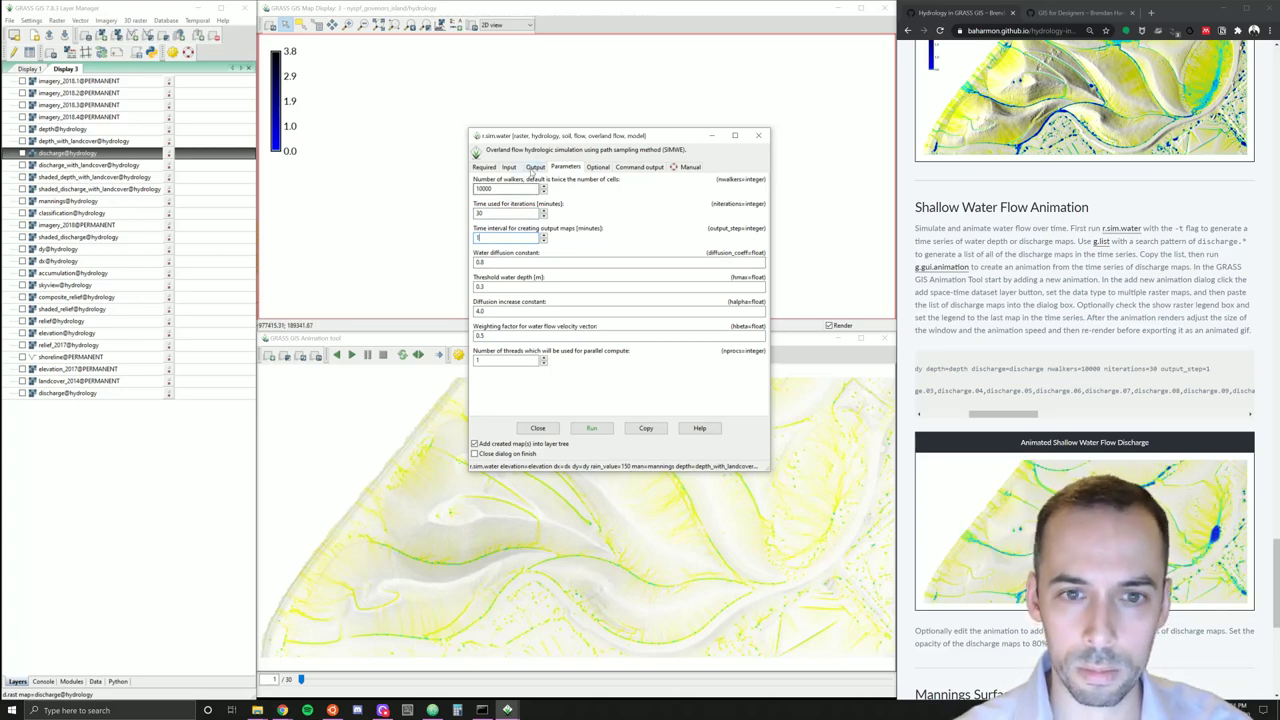
{"action": "left_click", "coordinate": [592, 168]}
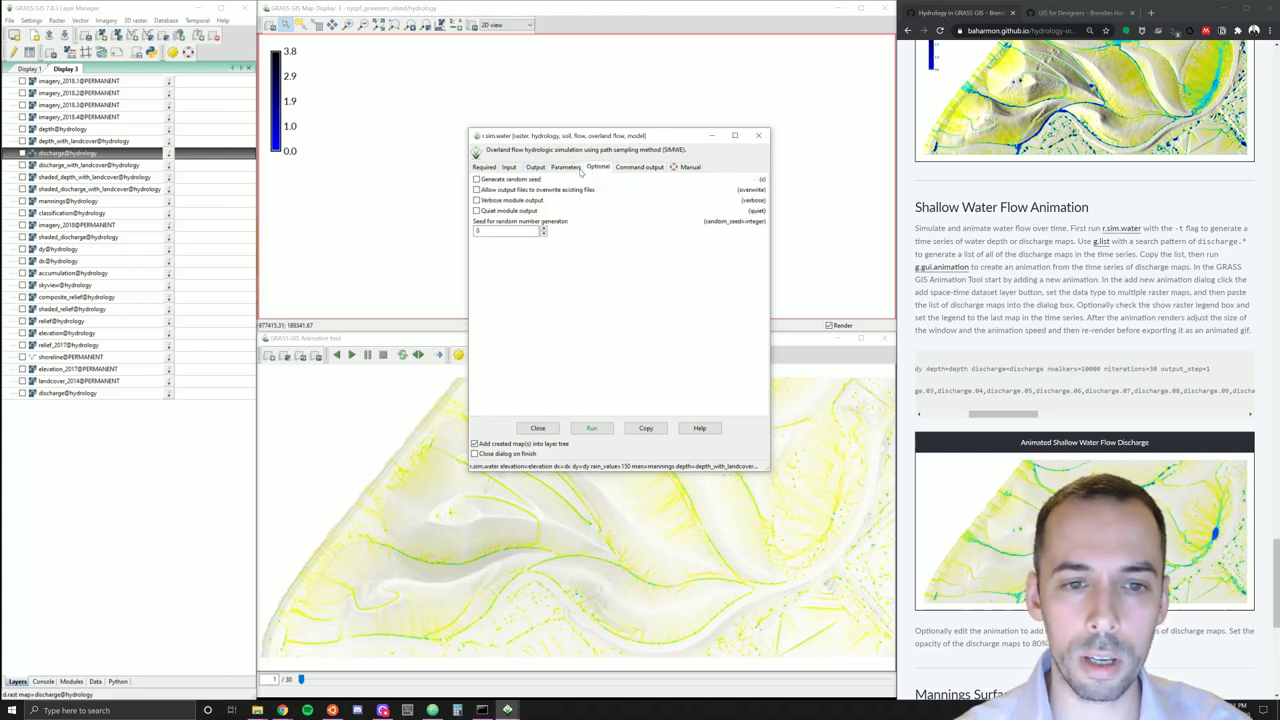
Enable time-series output and rename the output maps to depth and discharge
{"action": "left_click", "coordinate": [537, 167]}
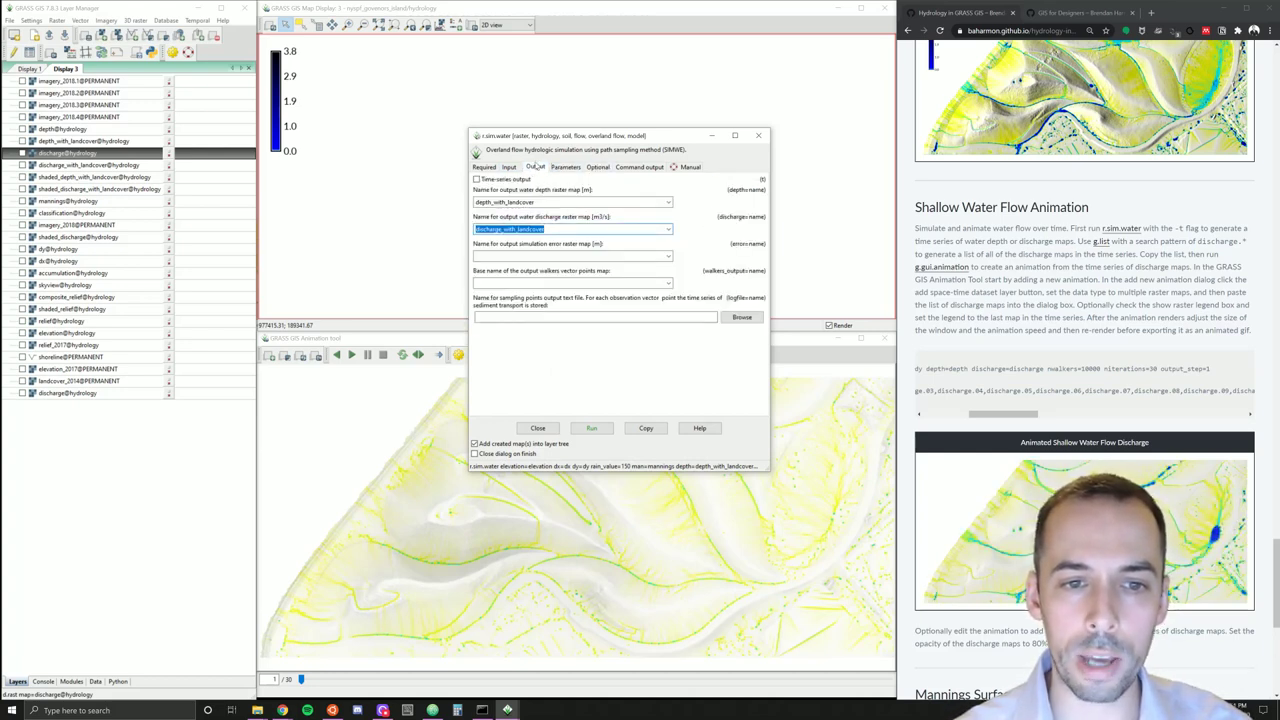
{"action": "left_click", "coordinate": [479, 180]}
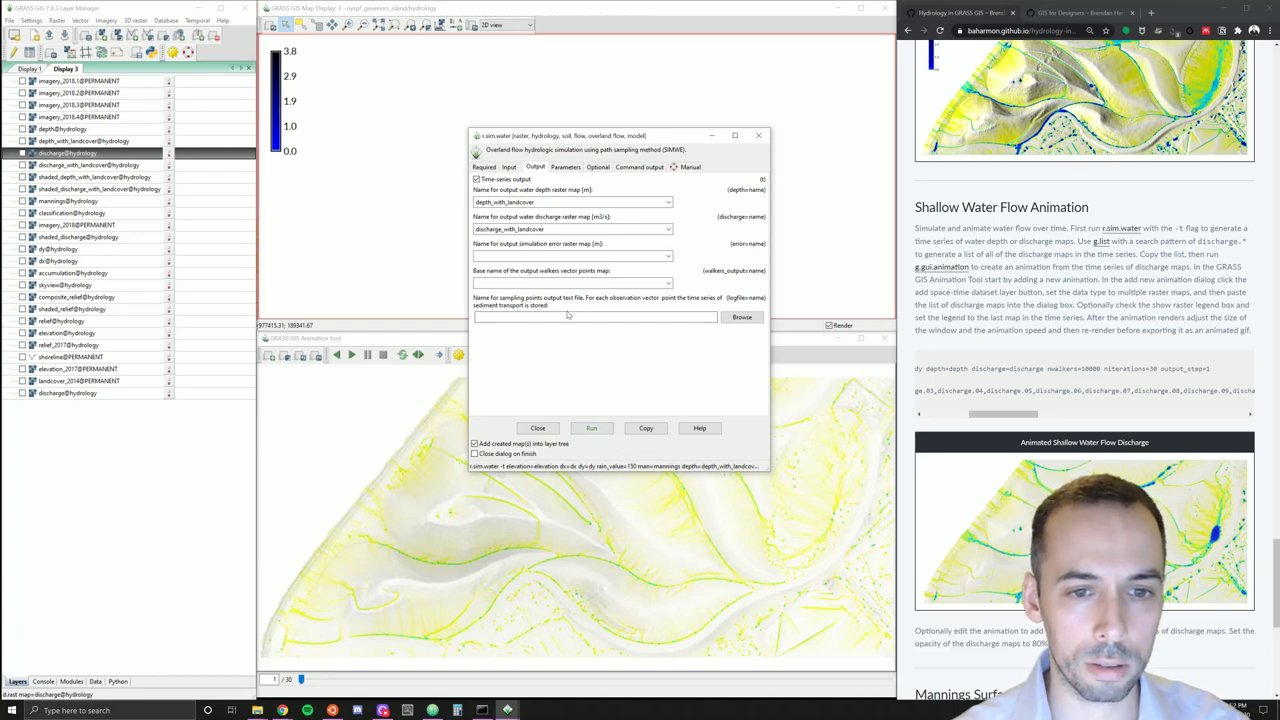
{"action": "left_click_drag", "start_coordinate": [560, 202], "coordinate": [492, 202]}
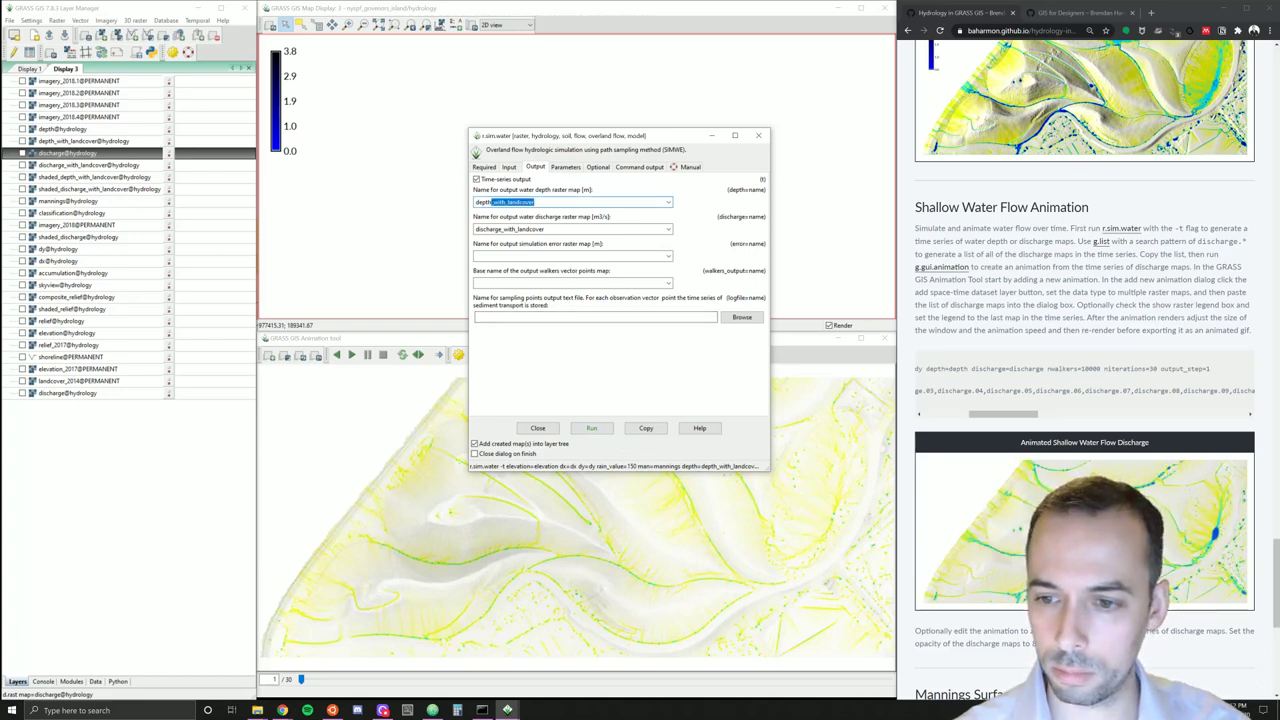
{"action": "key", "text": "BackSpace"}
{"action": "left_click", "coordinate": [501, 229]}
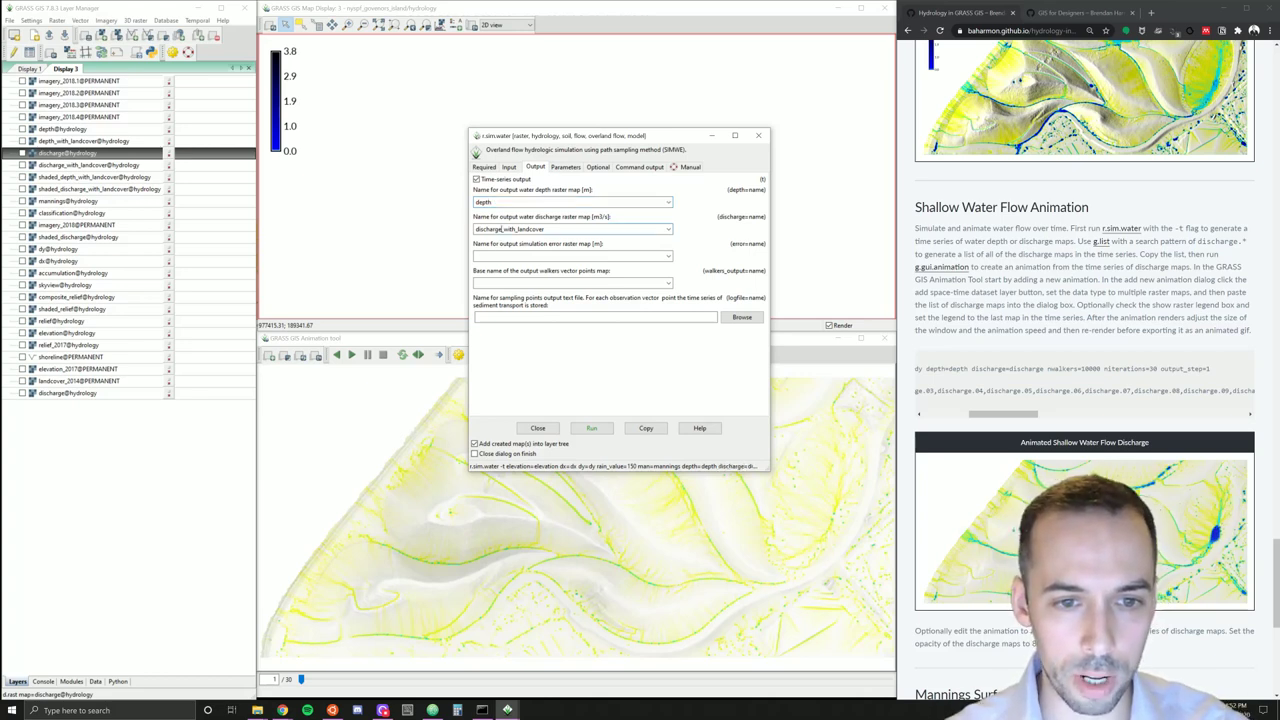
{"action": "left_click_drag", "start_coordinate": [501, 229], "coordinate": [546, 229]}
{"action": "key", "text": "BackSpace"}
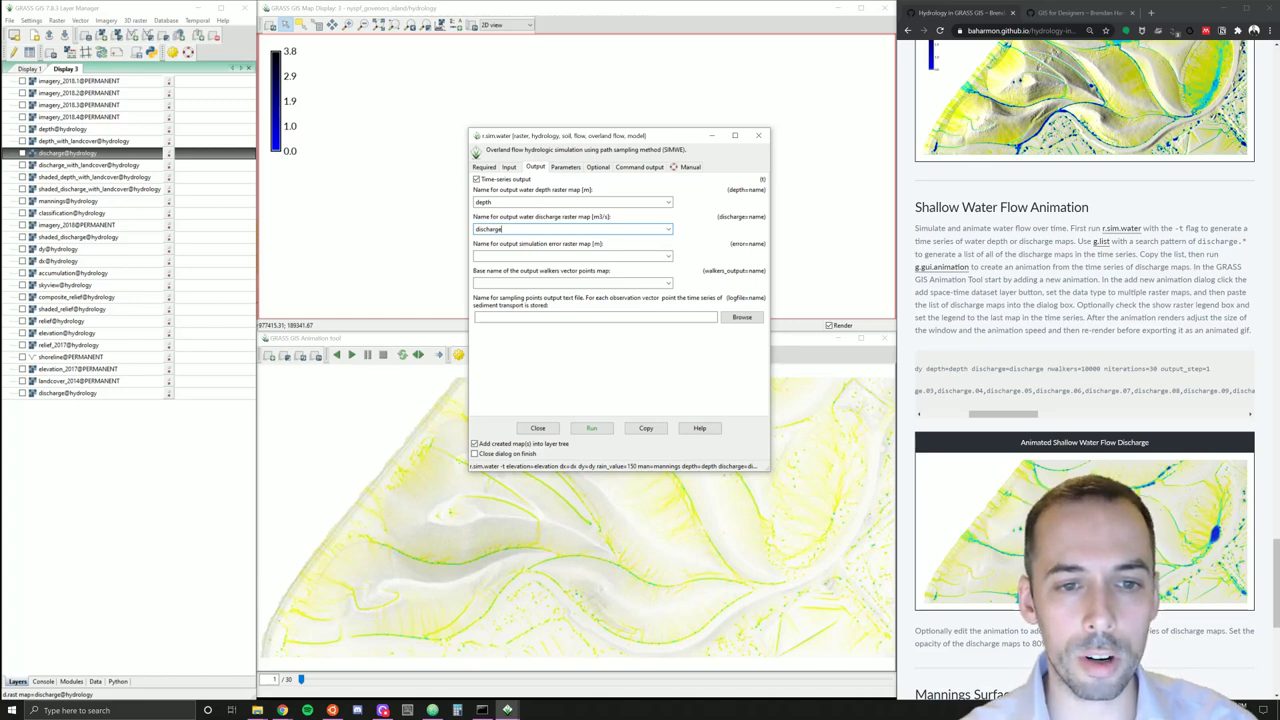
{"action": "left_click", "coordinate": [492, 202]}
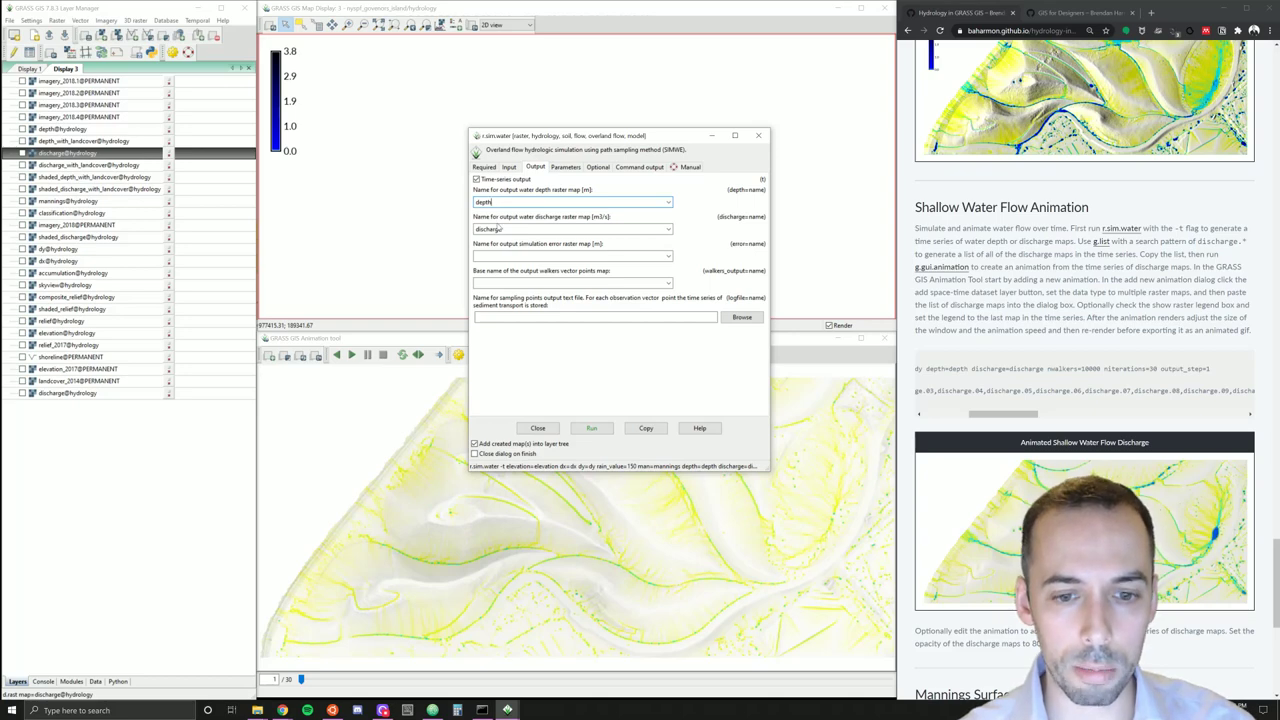
Minimize the simulation dialog and remove every layer from the layer list
{"action": "left_click", "coordinate": [588, 428]}
{"action": "left_click", "coordinate": [711, 135]}
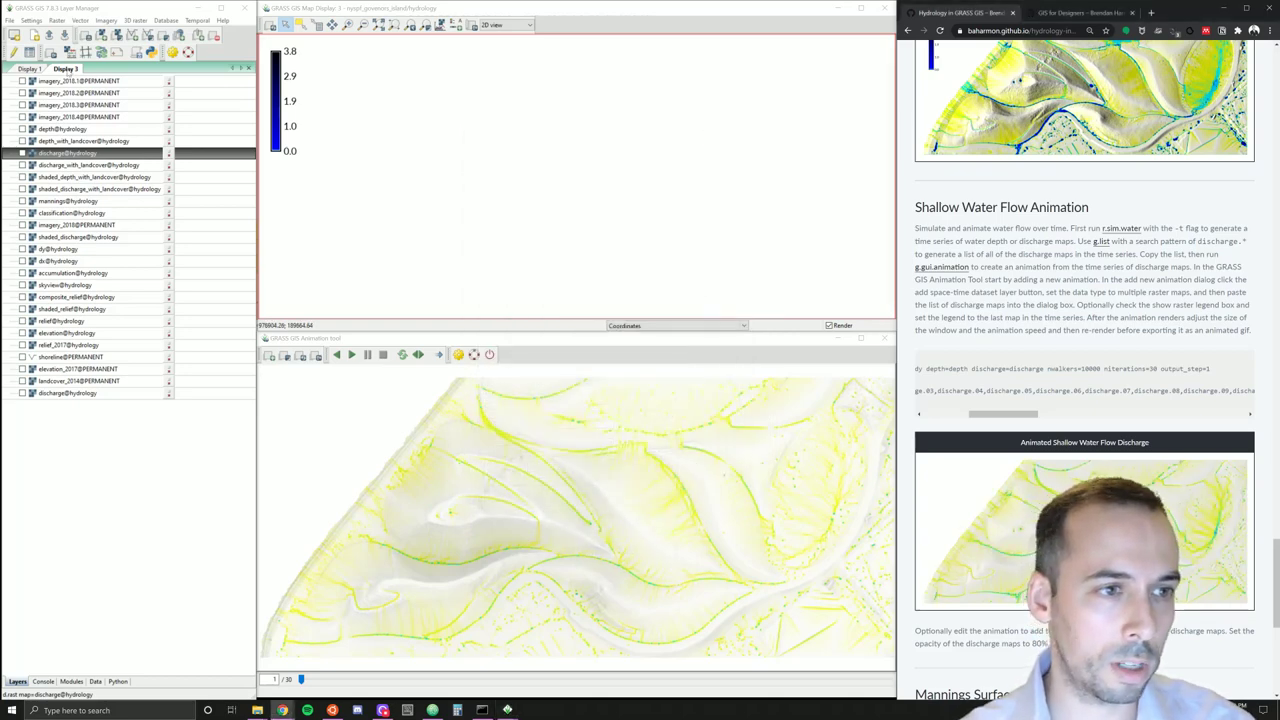
{"action": "left_click", "coordinate": [66, 80]}
{"action": "left_click", "coordinate": [60, 393], "text": "shift"}
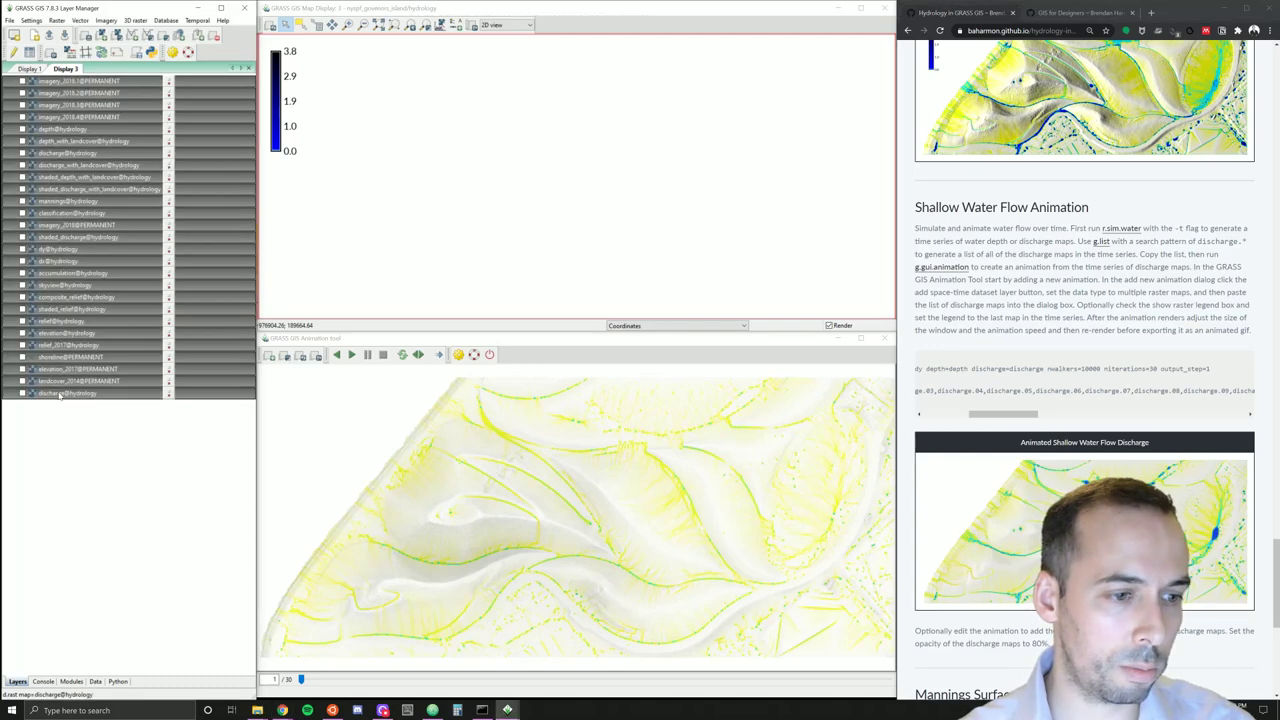
{"action": "key", "text": "Delete"}
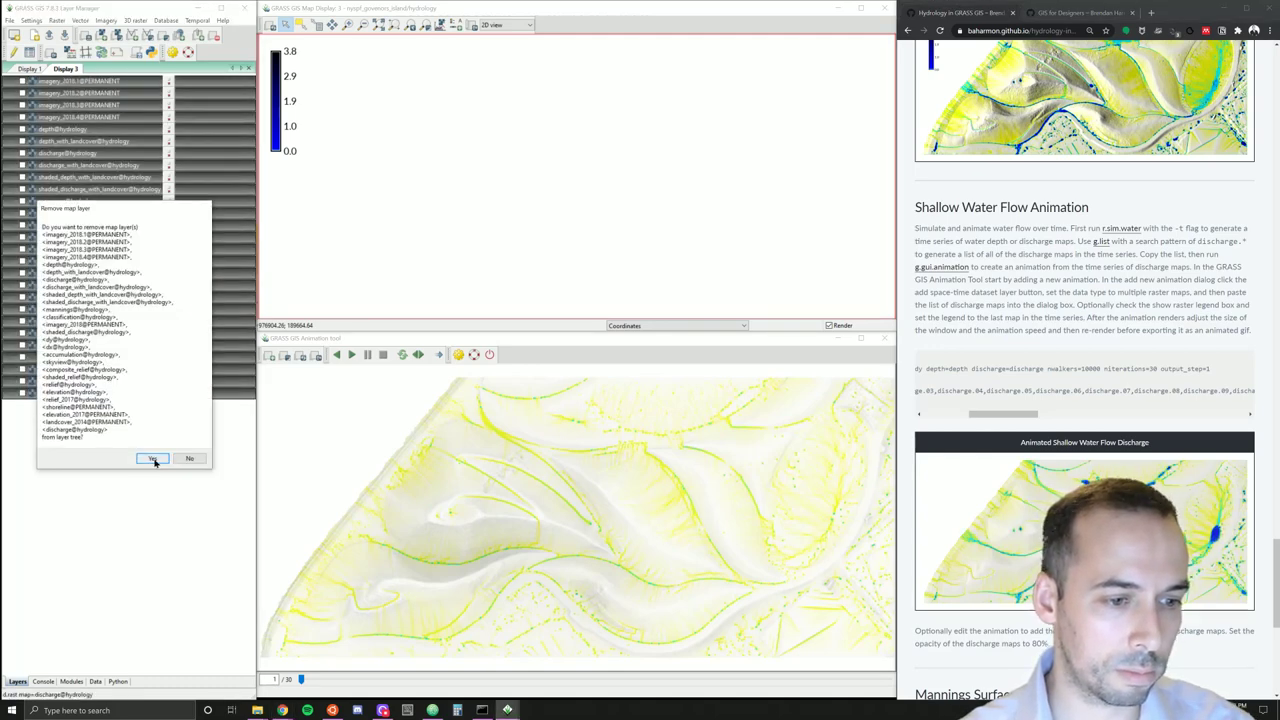
{"action": "left_click", "coordinate": [149, 458]}
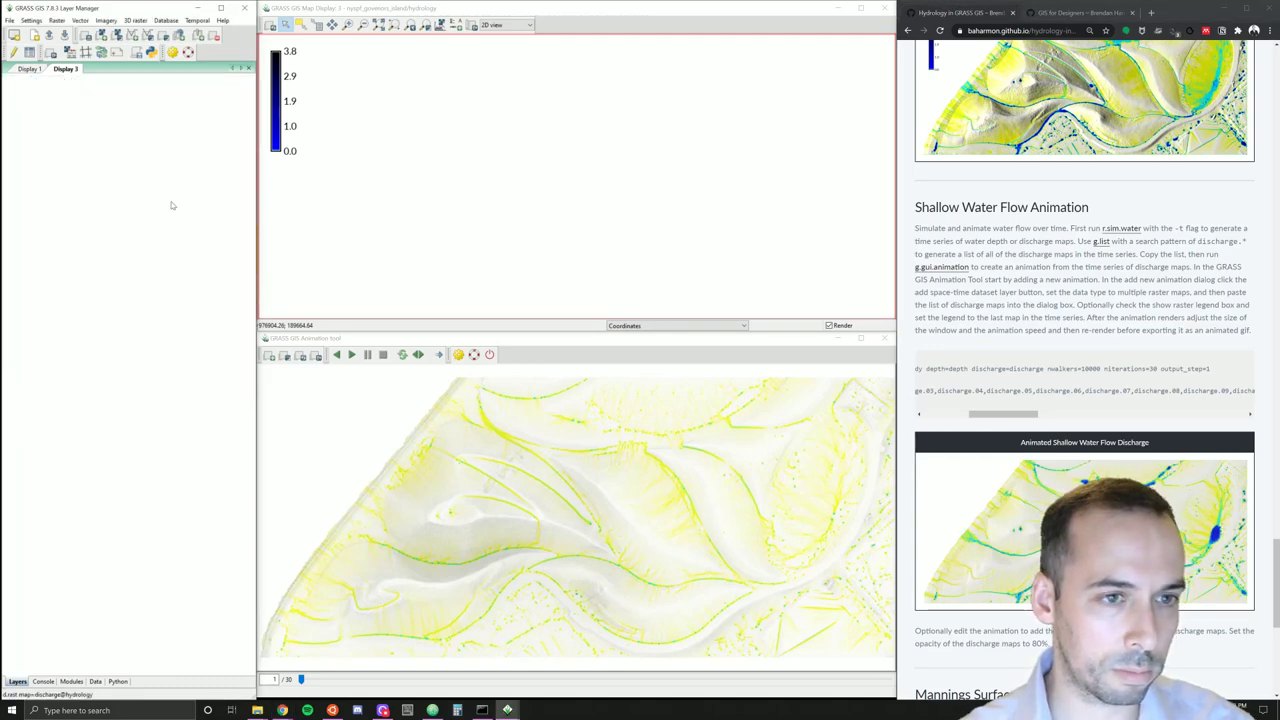
{"action": "left_click", "coordinate": [86, 36]}
Add the maps matching pattern 'discharge.', excluding discharge_with_landcover and shaded_discharge_with_landcover
{"action": "type", "text": "d"}
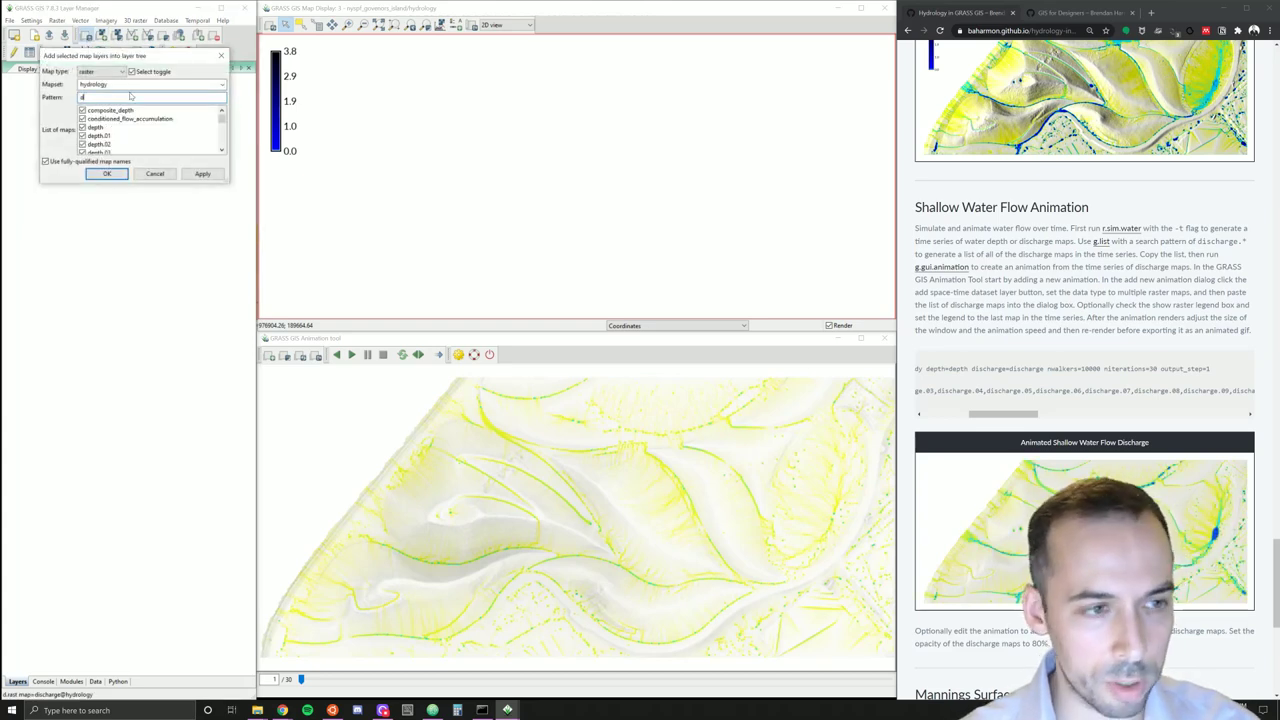
{"action": "type", "text": "ischarge"}
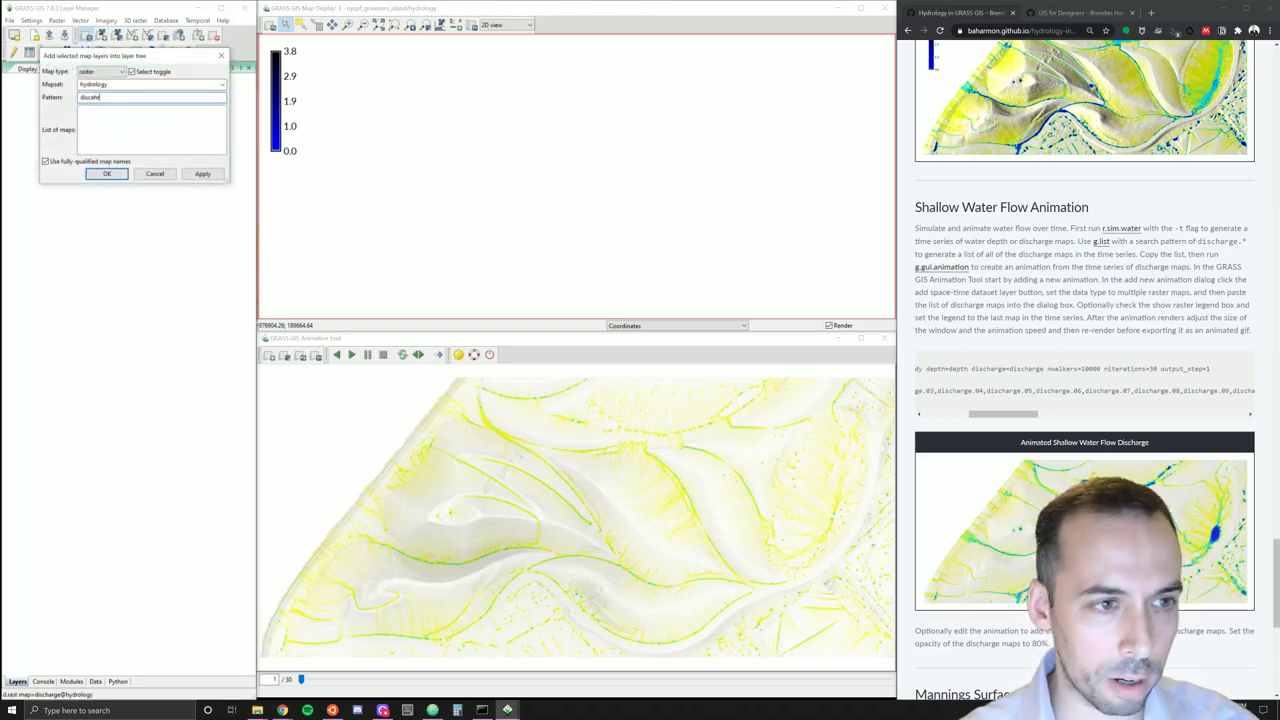
{"action": "key", "text": "BackSpace"}
{"action": "key", "text": "BackSpace"}
{"action": "key", "text": "BackSpace"}
{"action": "key", "text": "BackSpace"}
{"action": "key", "text": "BackSpace"}
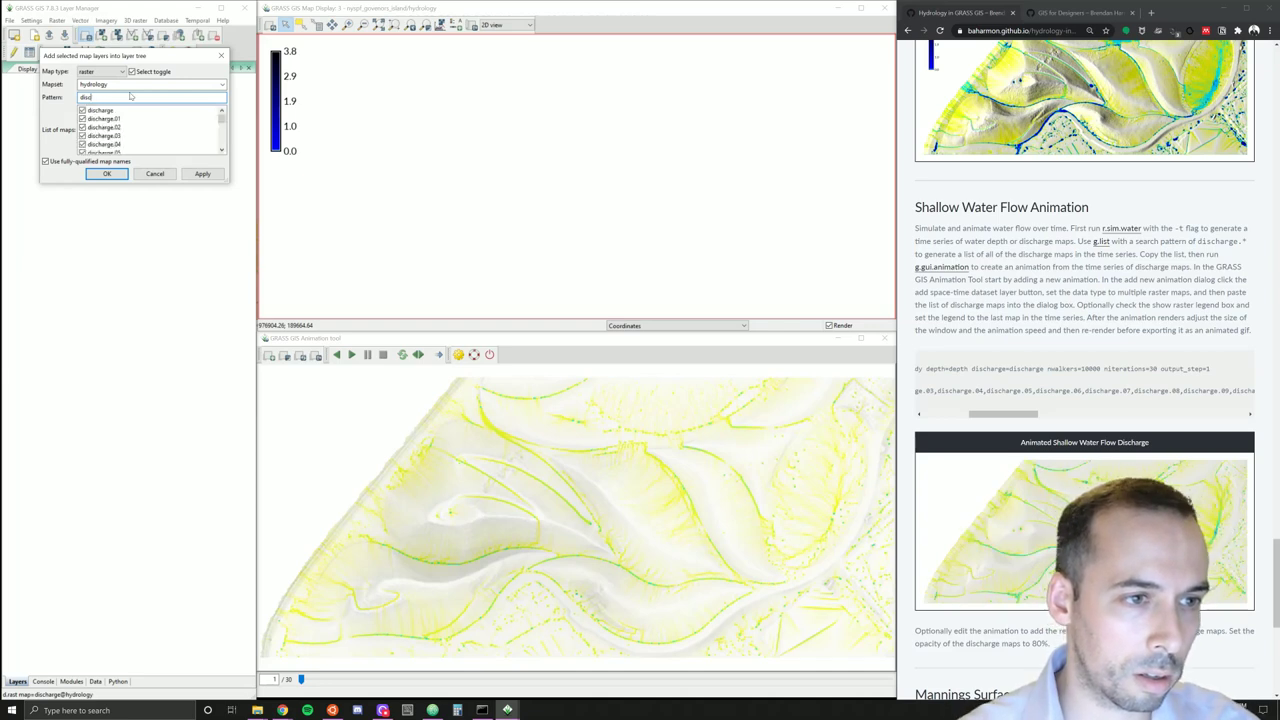
{"action": "type", "text": "harge."}
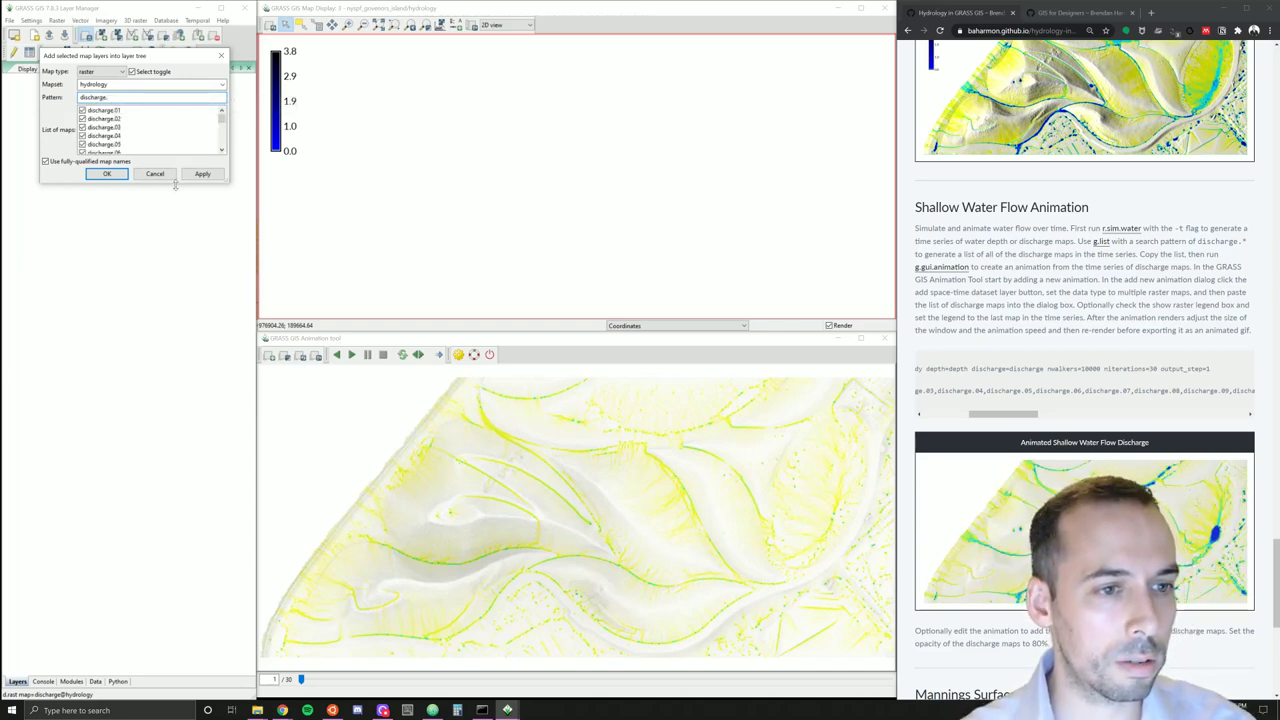
{"action": "left_click_drag", "start_coordinate": [175, 184], "coordinate": [148, 455]}
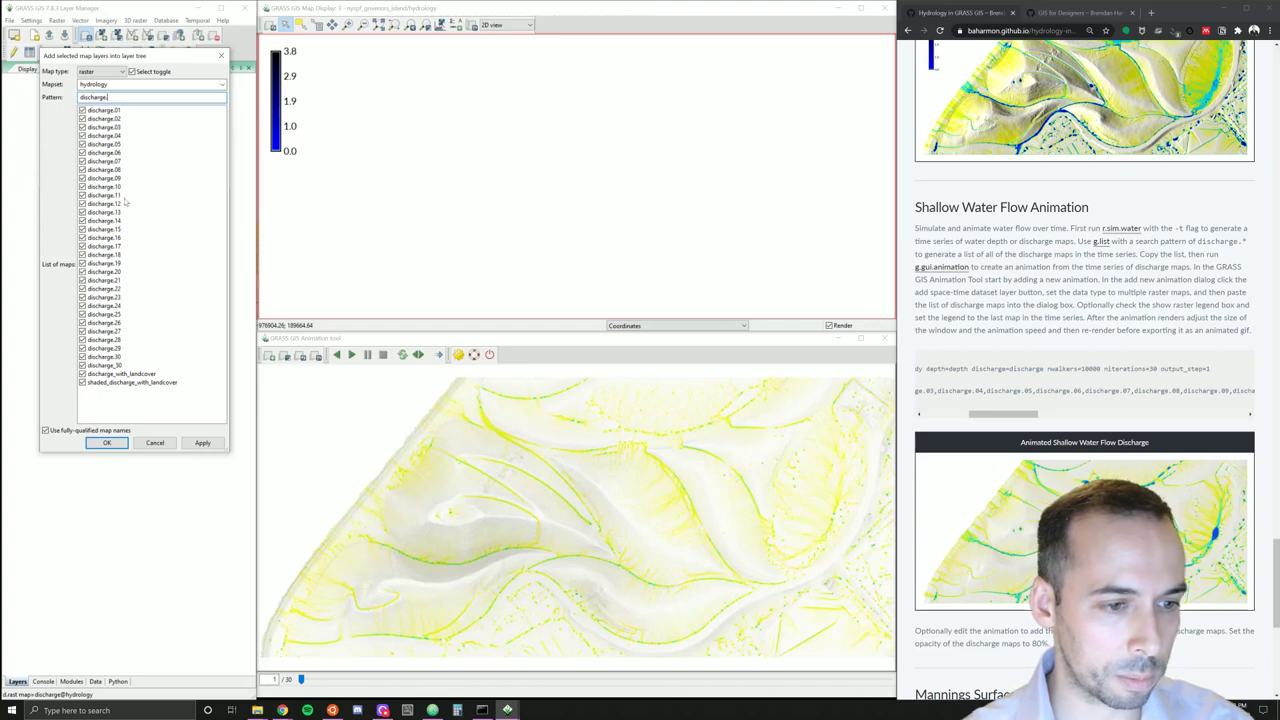
{"action": "left_click", "coordinate": [85, 366]}
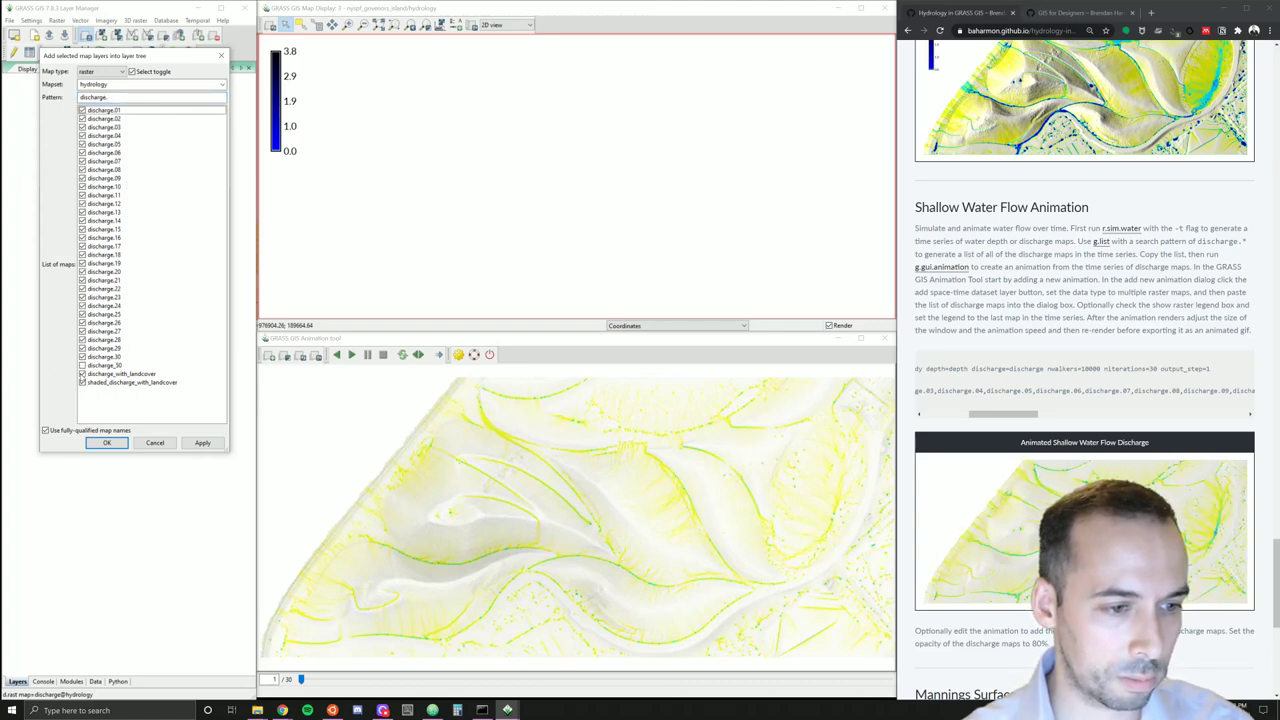
{"action": "left_click", "coordinate": [82, 382]}
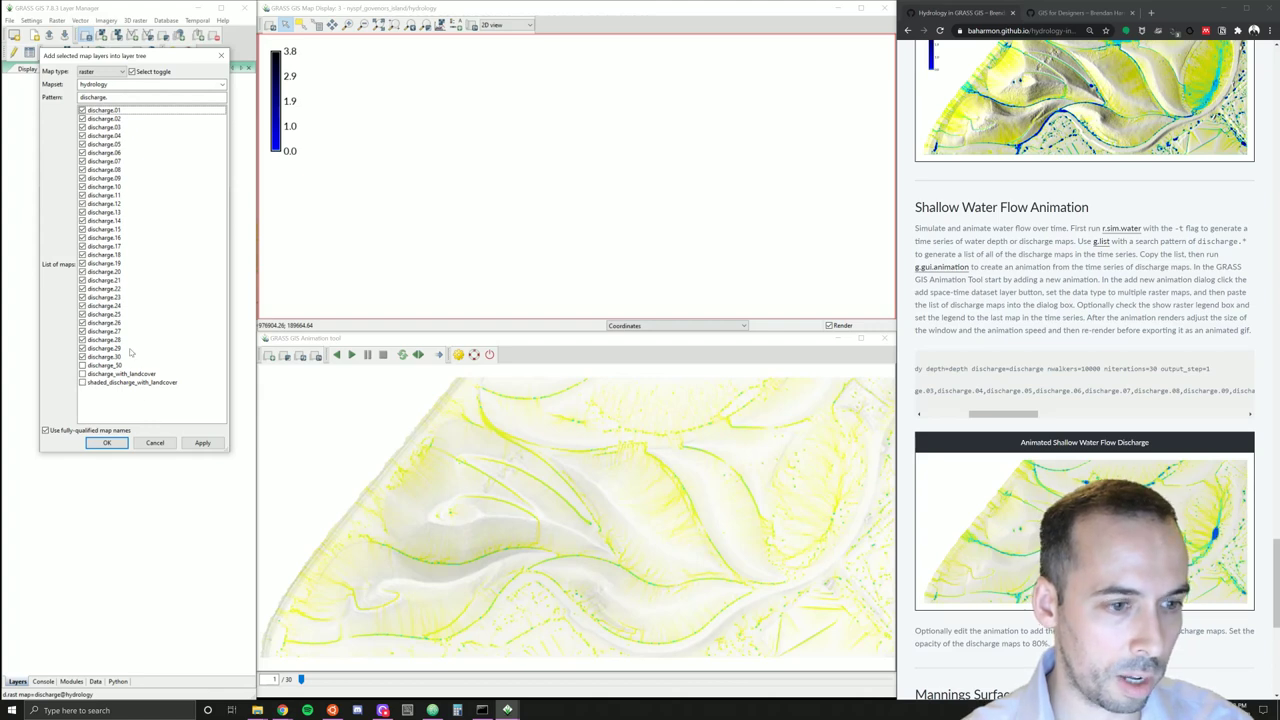
{"action": "left_click", "coordinate": [107, 443]}
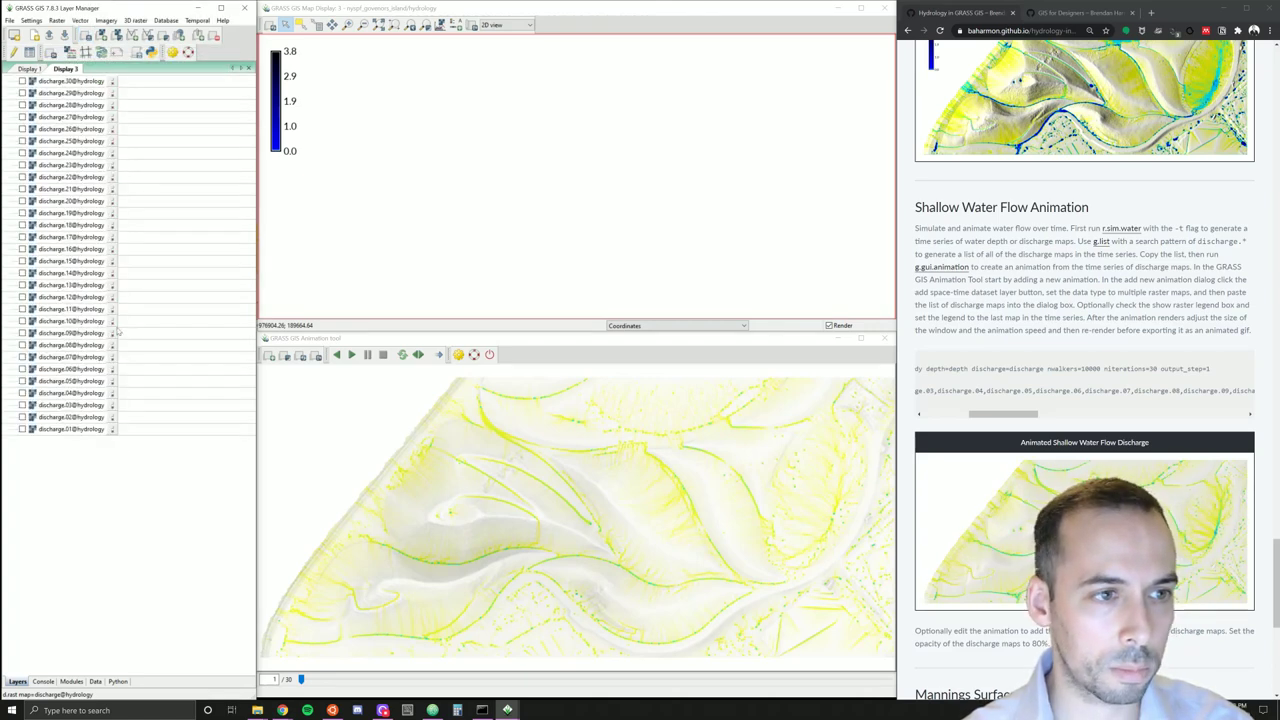
Display discharge.01, compare it against discharge.30, then close the Animation Tool
{"action": "left_click", "coordinate": [22, 429]}
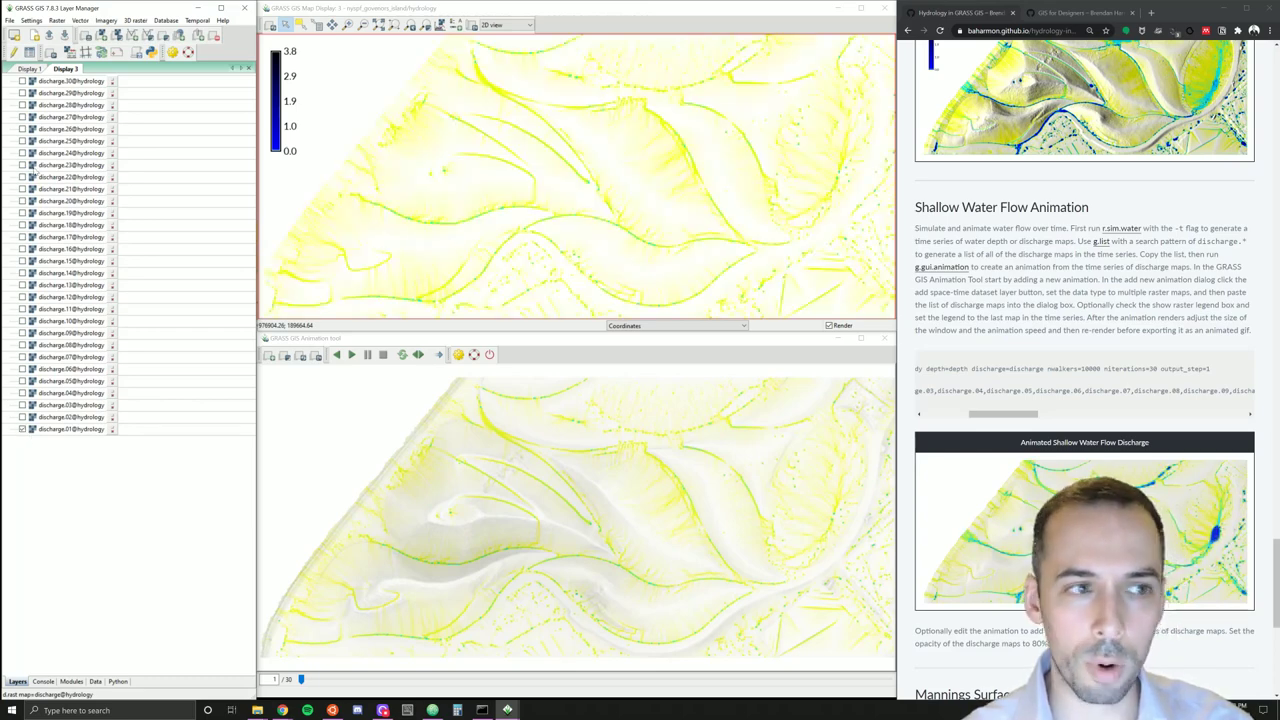
{"action": "left_click", "coordinate": [22, 81]}
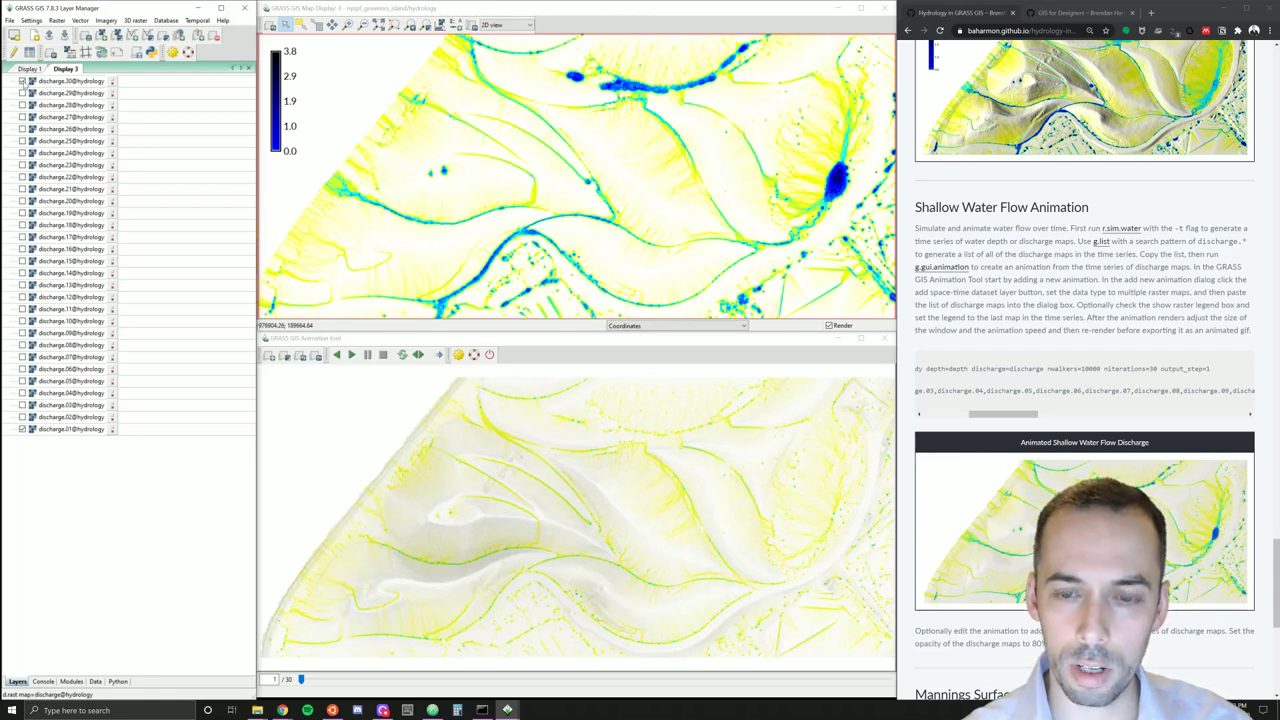
{"action": "left_click", "coordinate": [22, 81]}
{"action": "left_click", "coordinate": [22, 81]}
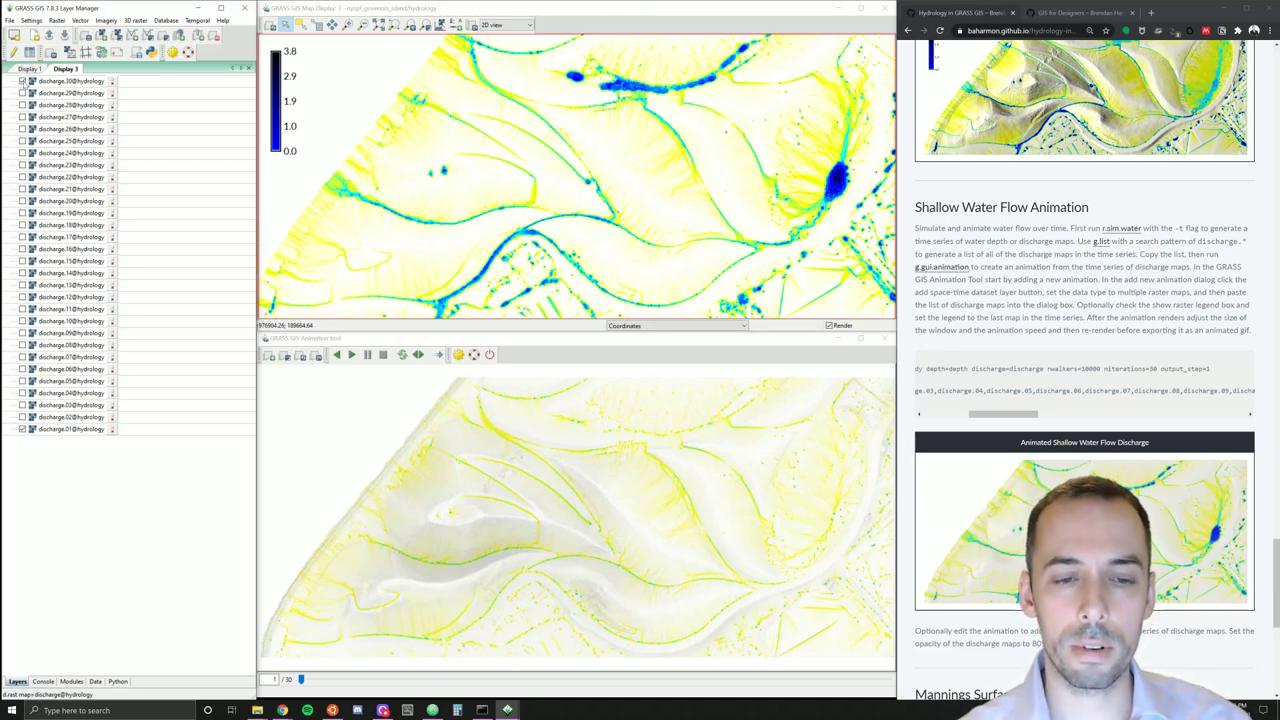
{"action": "left_click", "coordinate": [22, 81]}
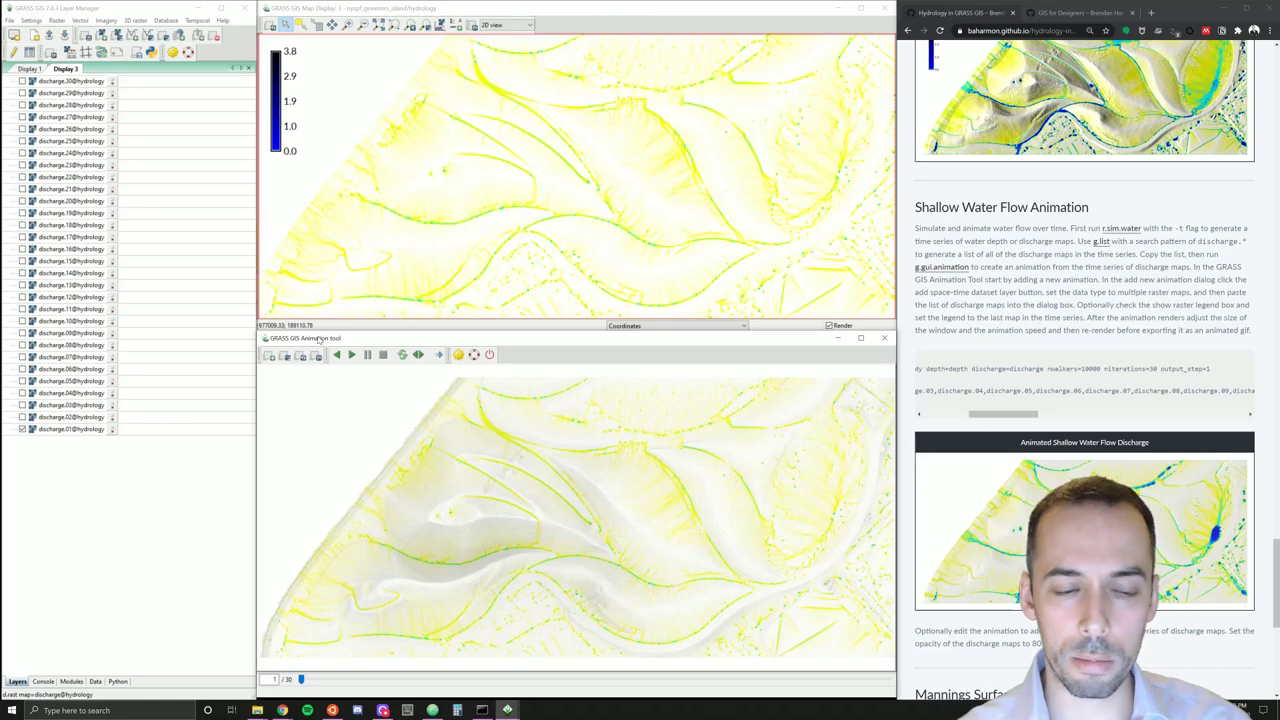
{"action": "left_click", "coordinate": [490, 355]}
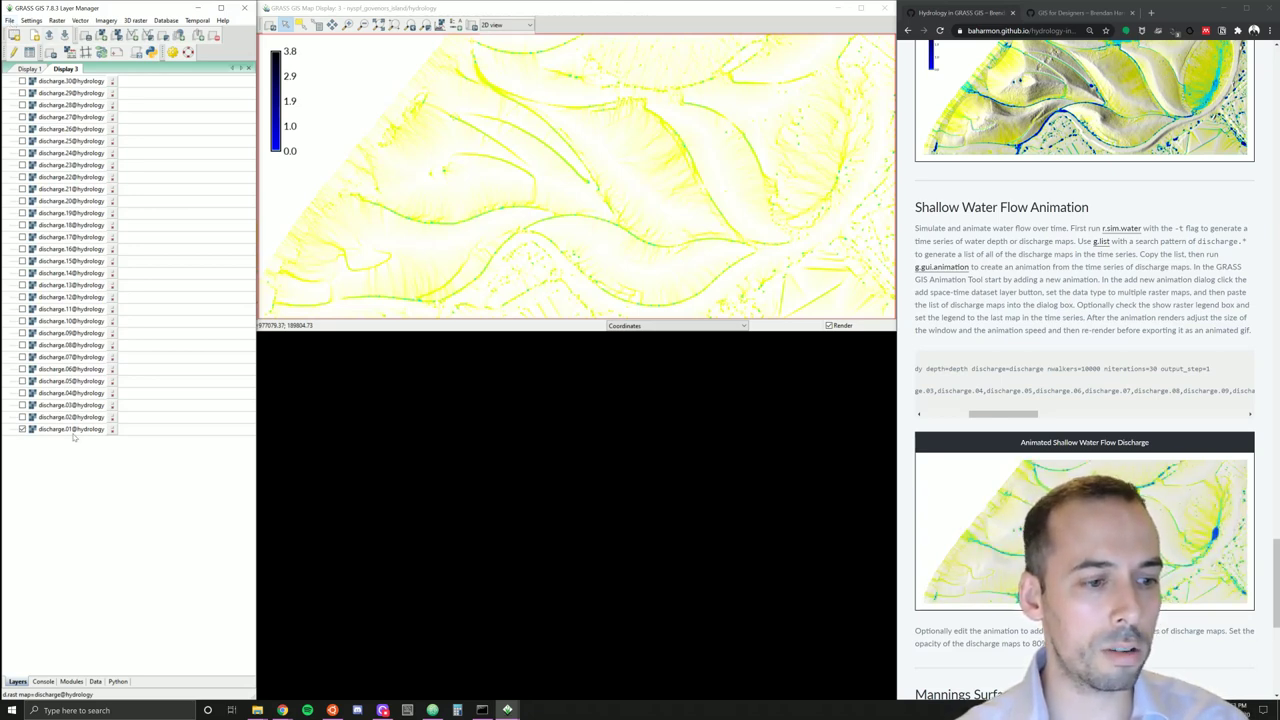
{"action": "left_click", "coordinate": [9, 20]}
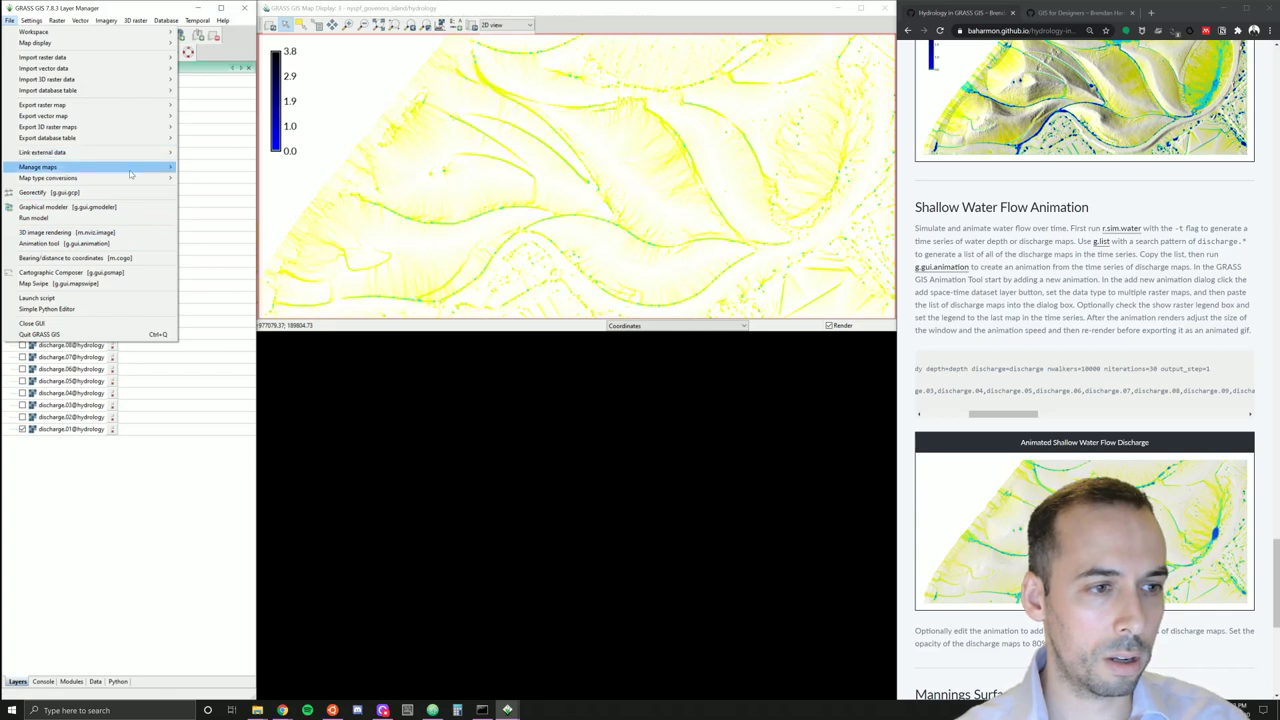
List raster maps matching the pattern 'discharge.*' with g.list
{"action": "mouse_move", "coordinate": [130, 172]}
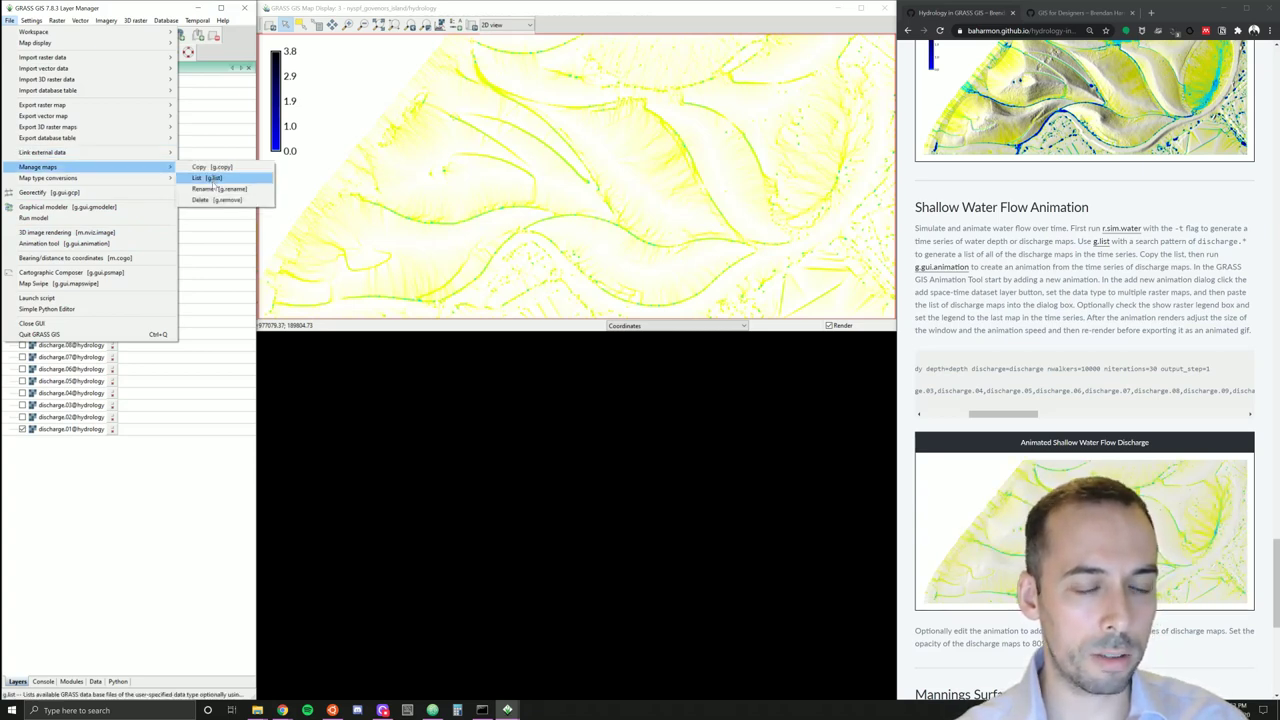
{"action": "left_click", "coordinate": [213, 178]}
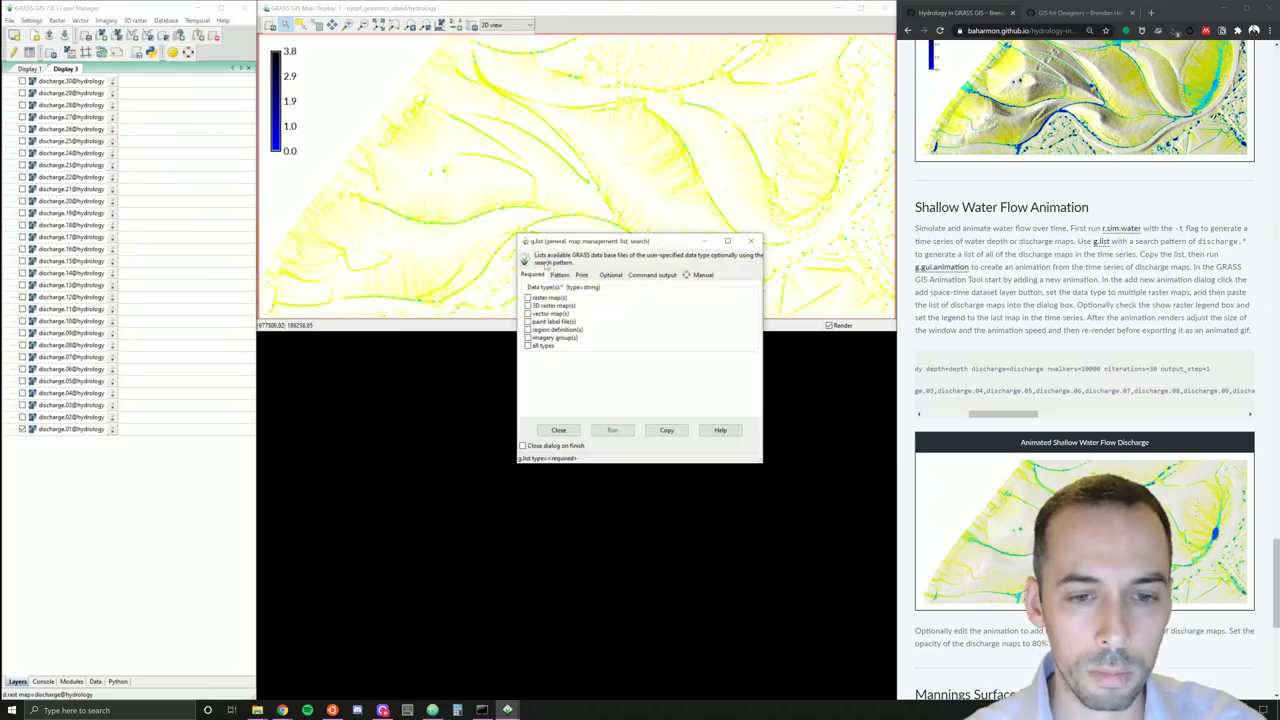
{"action": "left_click_drag", "start_coordinate": [568, 243], "coordinate": [307, 347]}
{"action": "left_click", "coordinate": [269, 398]}
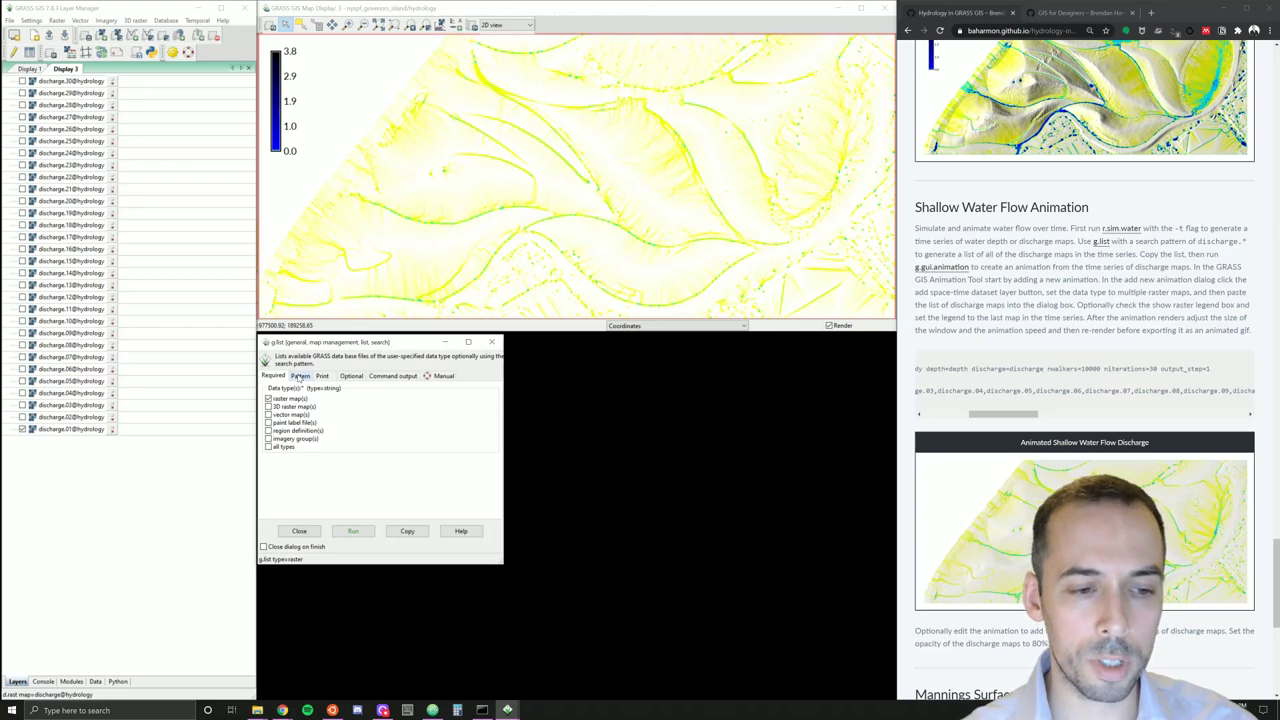
{"action": "left_click", "coordinate": [300, 376]}
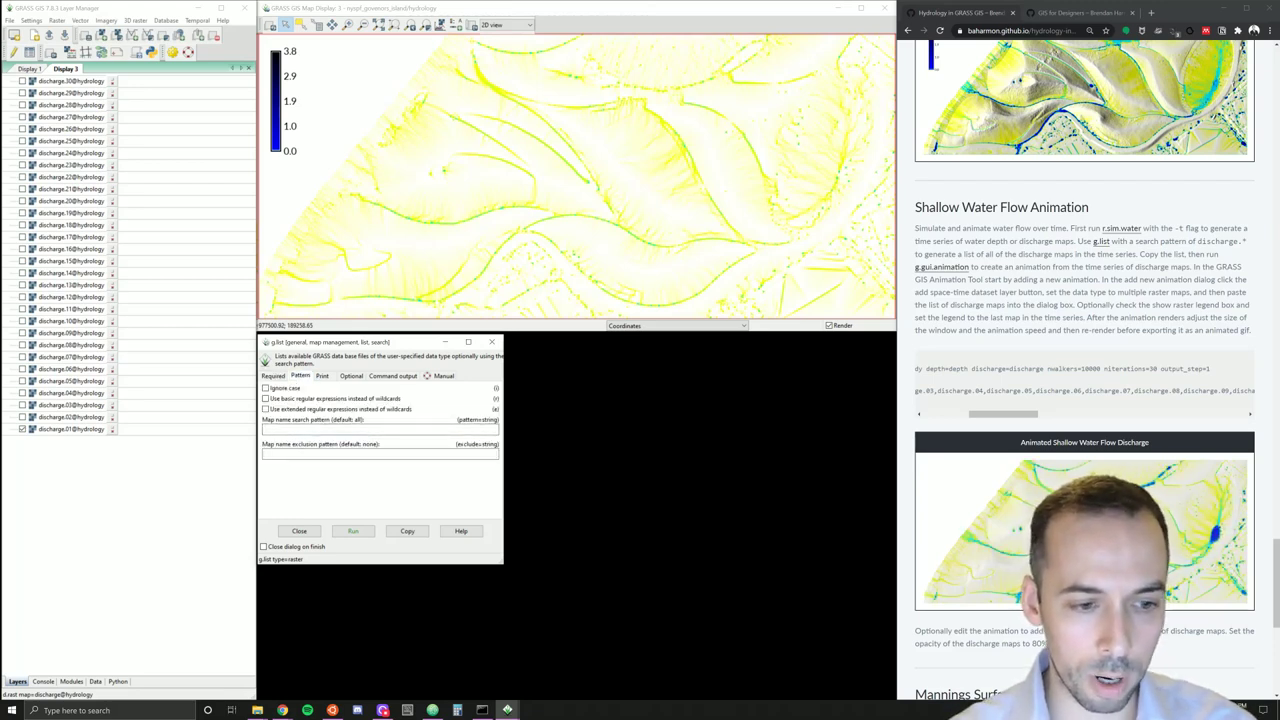
{"action": "type", "text": "discahrge"}
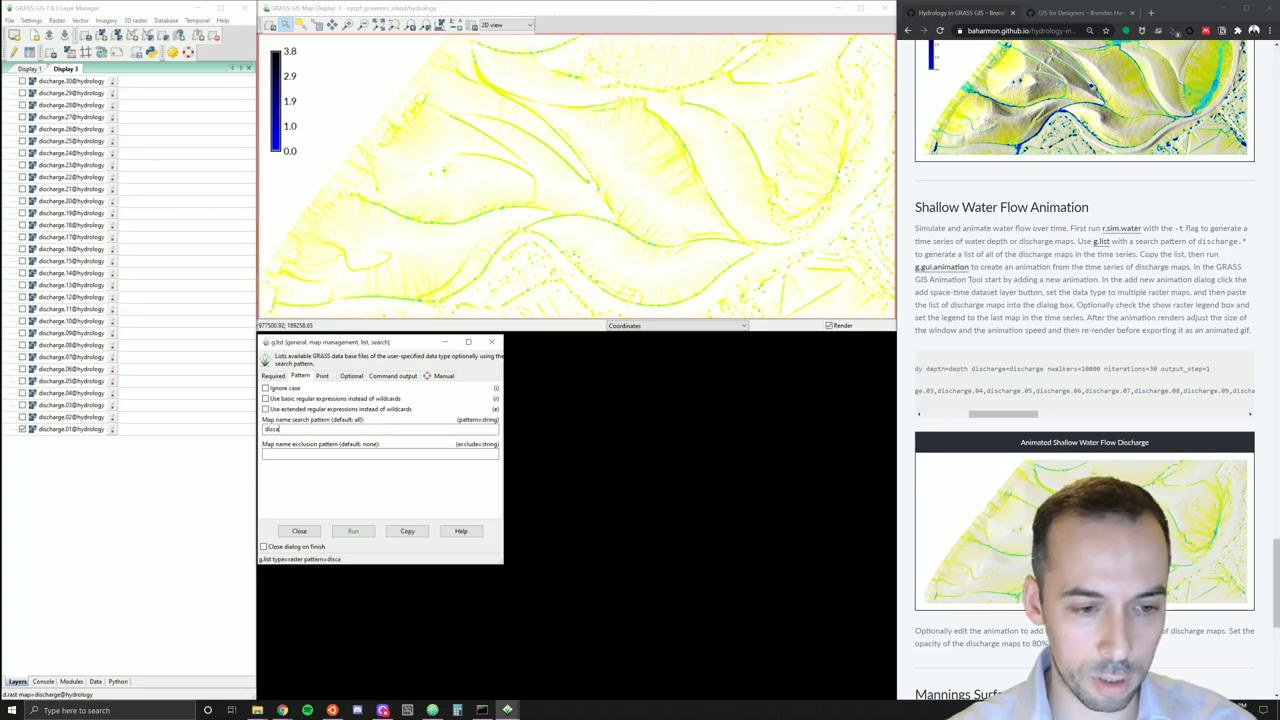
{"action": "key", "text": "BackSpace"}
{"action": "key", "text": "BackSpace"}
{"action": "key", "text": "BackSpace"}
{"action": "type", "text": "harge"}
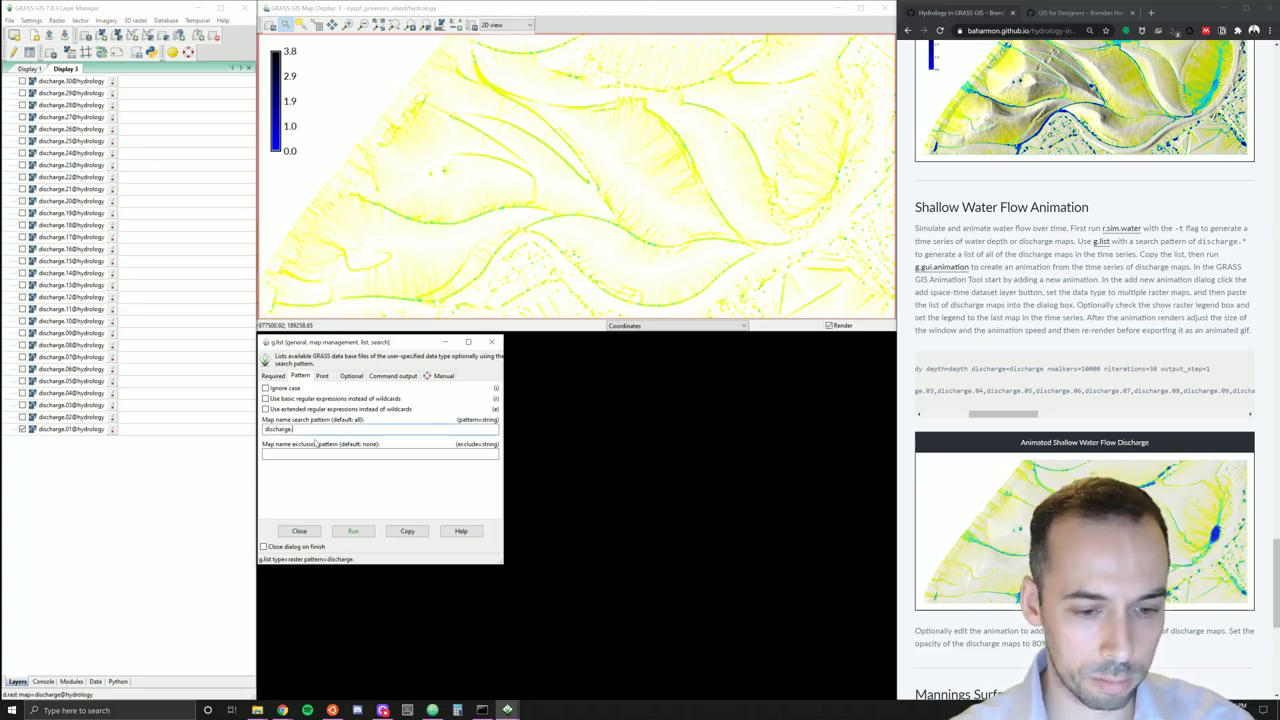
{"action": "type", "text": "."}
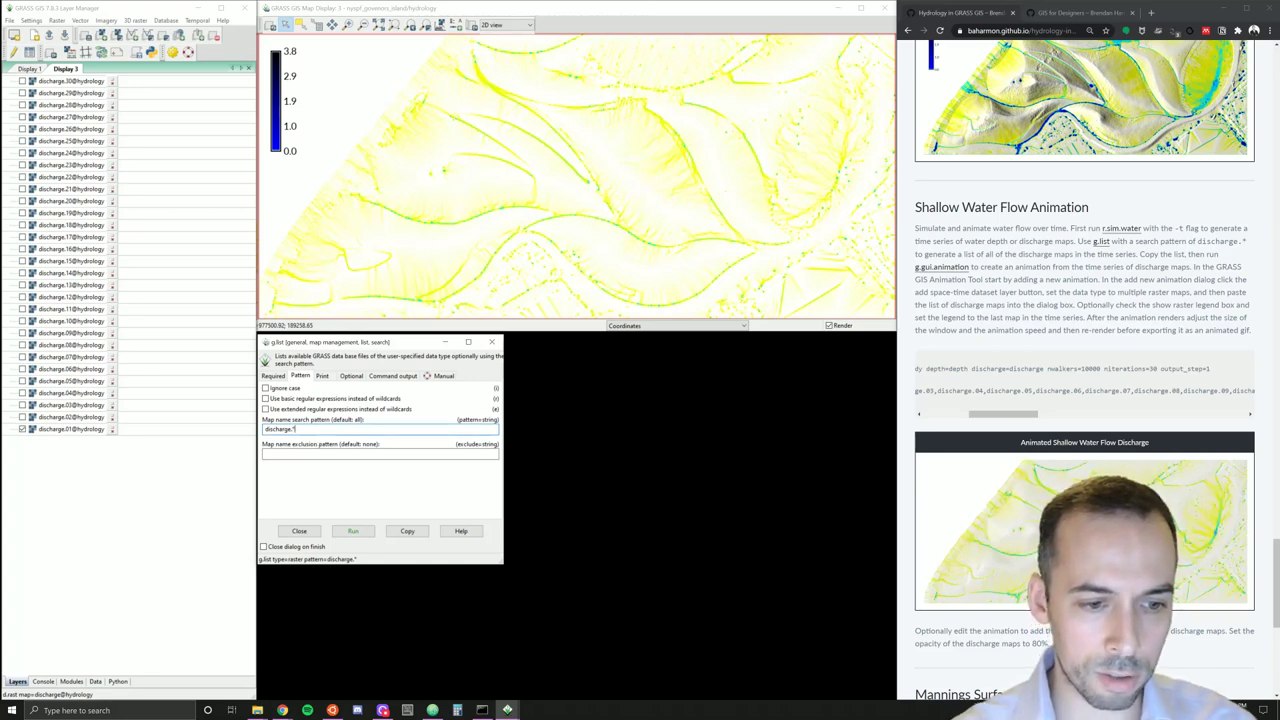
{"action": "type", "text": "*"}
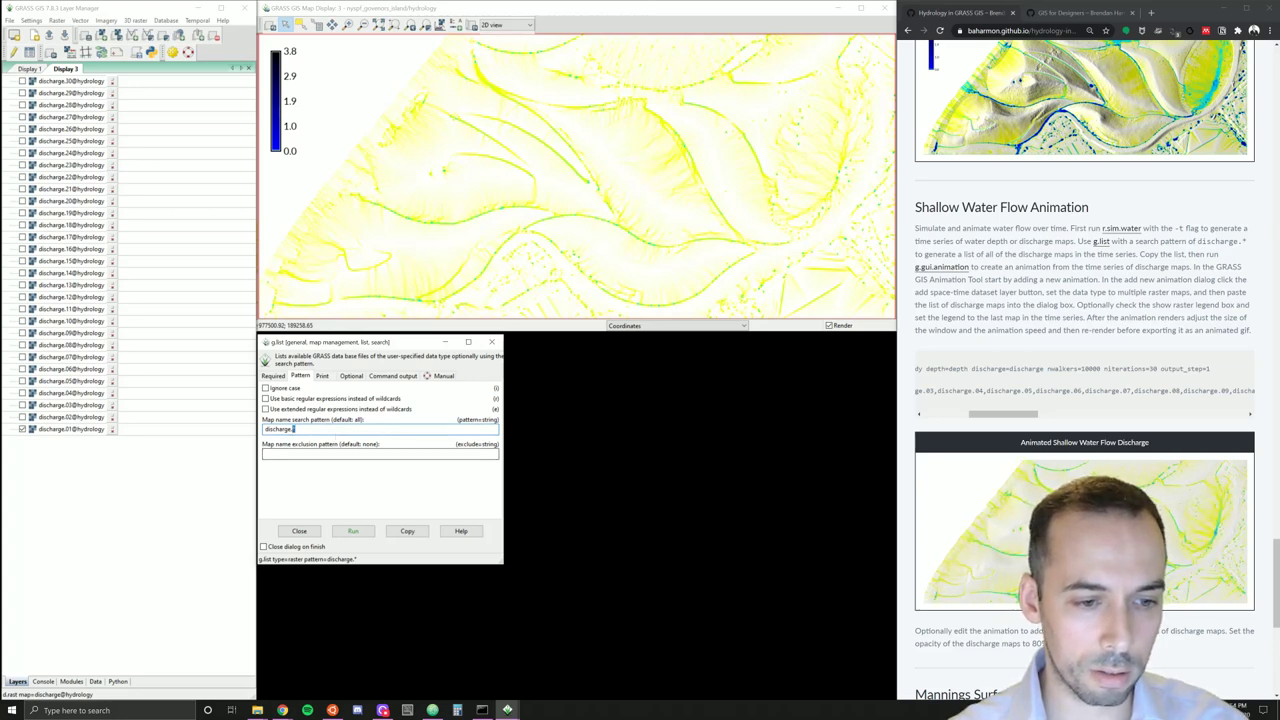
{"action": "left_click", "coordinate": [356, 531]}
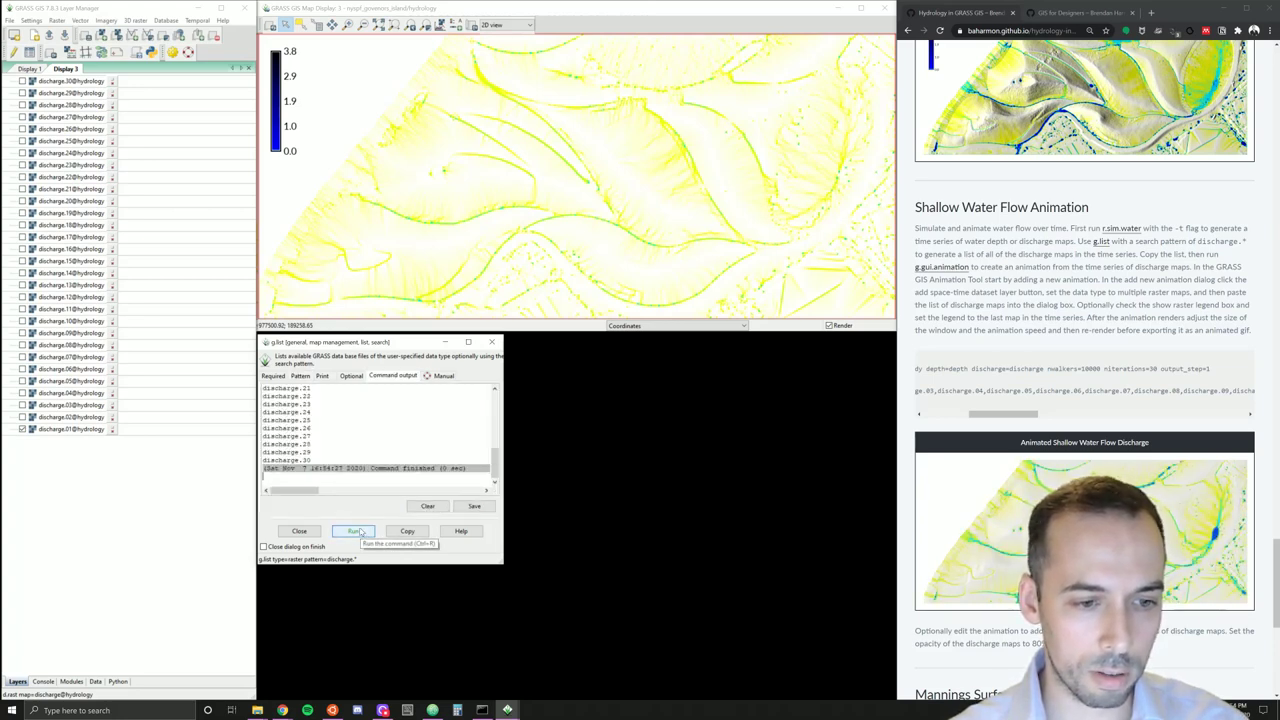
Rerun the listing with a comma field separator and select the comma-separated output line
{"action": "left_click_drag", "start_coordinate": [312, 461], "coordinate": [263, 412]}
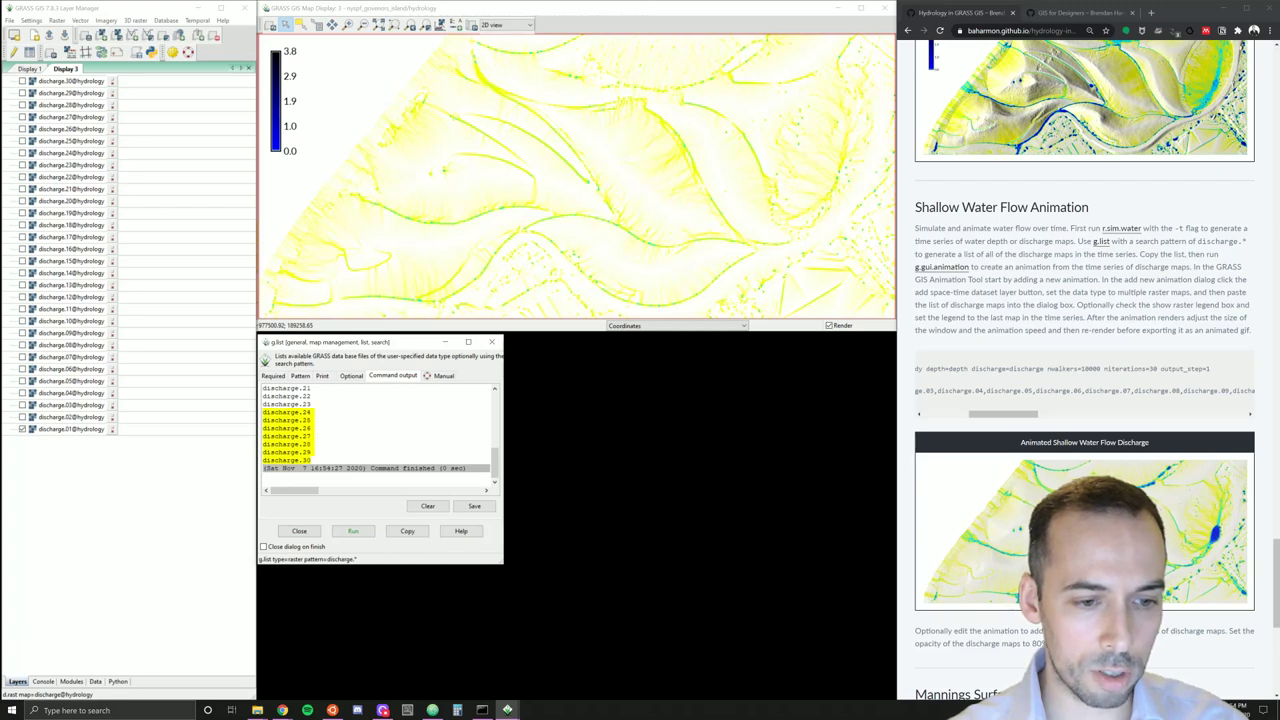
{"action": "left_click", "coordinate": [328, 378]}
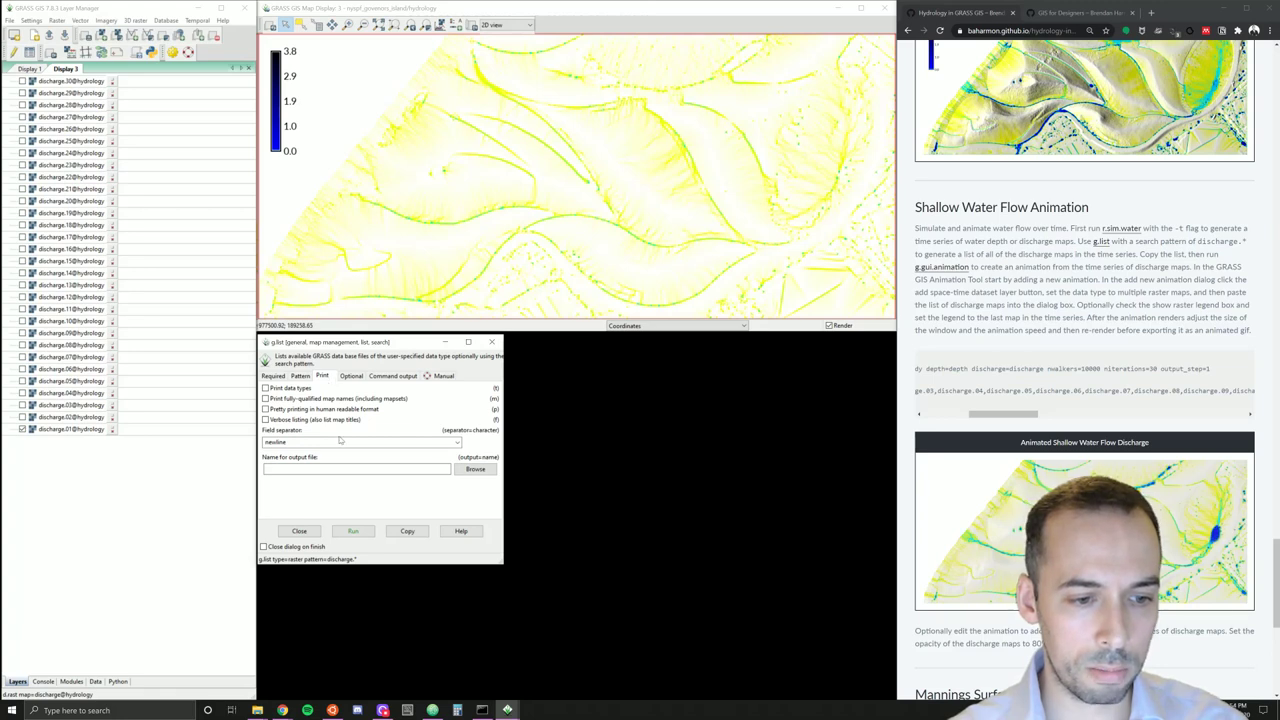
{"action": "left_click", "coordinate": [457, 444]}
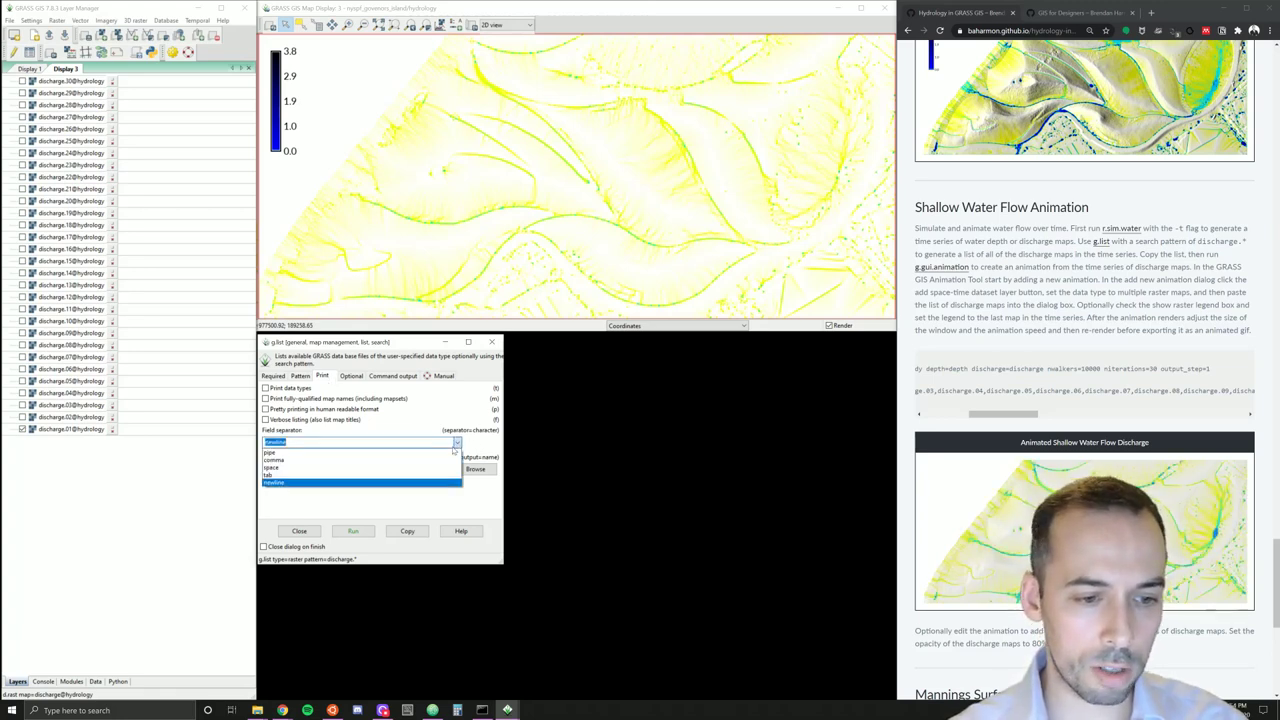
{"action": "left_click", "coordinate": [322, 459]}
{"action": "left_click", "coordinate": [353, 531]}
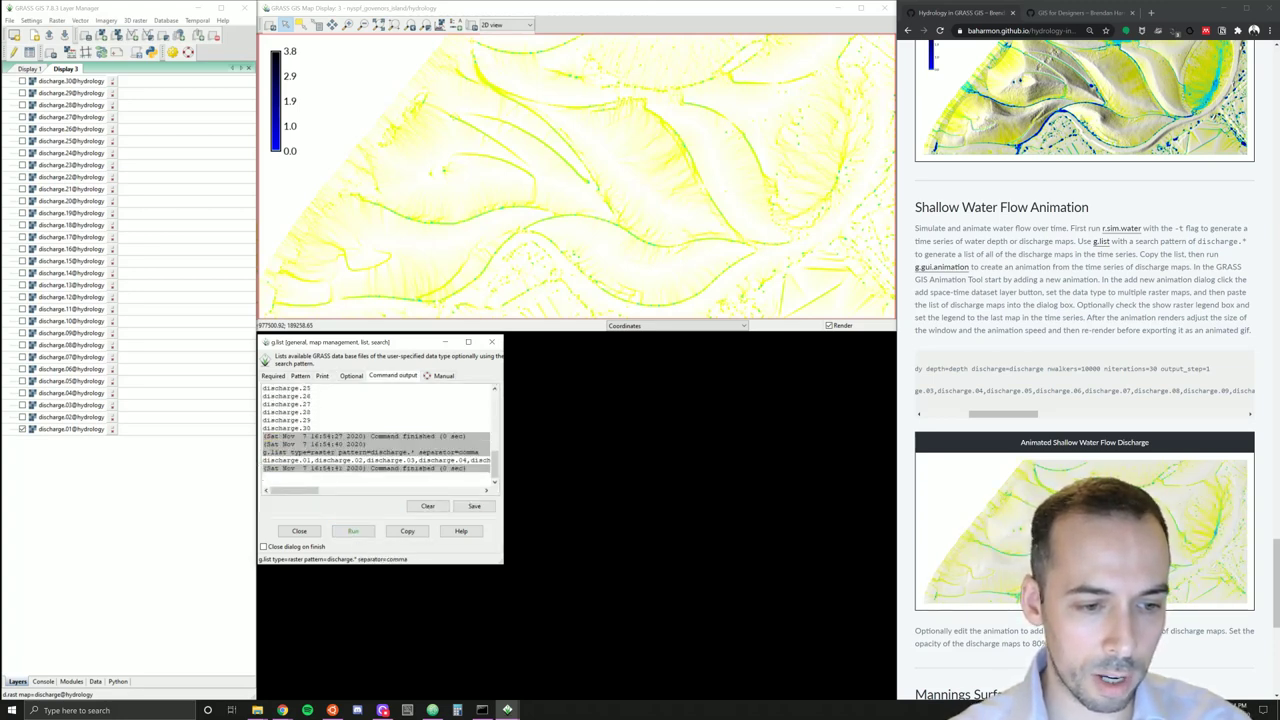
{"action": "left_click_drag", "start_coordinate": [480, 452], "coordinate": [265, 468]}
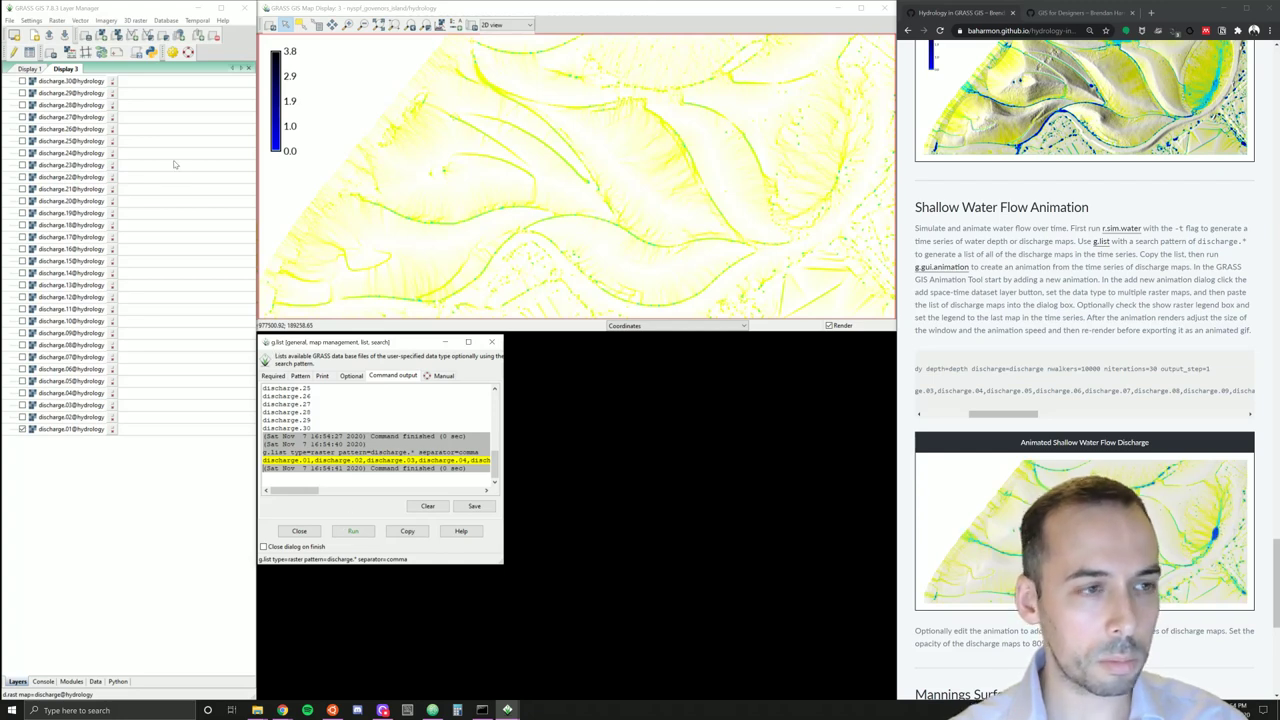
{"action": "left_click", "coordinate": [30, 20]}
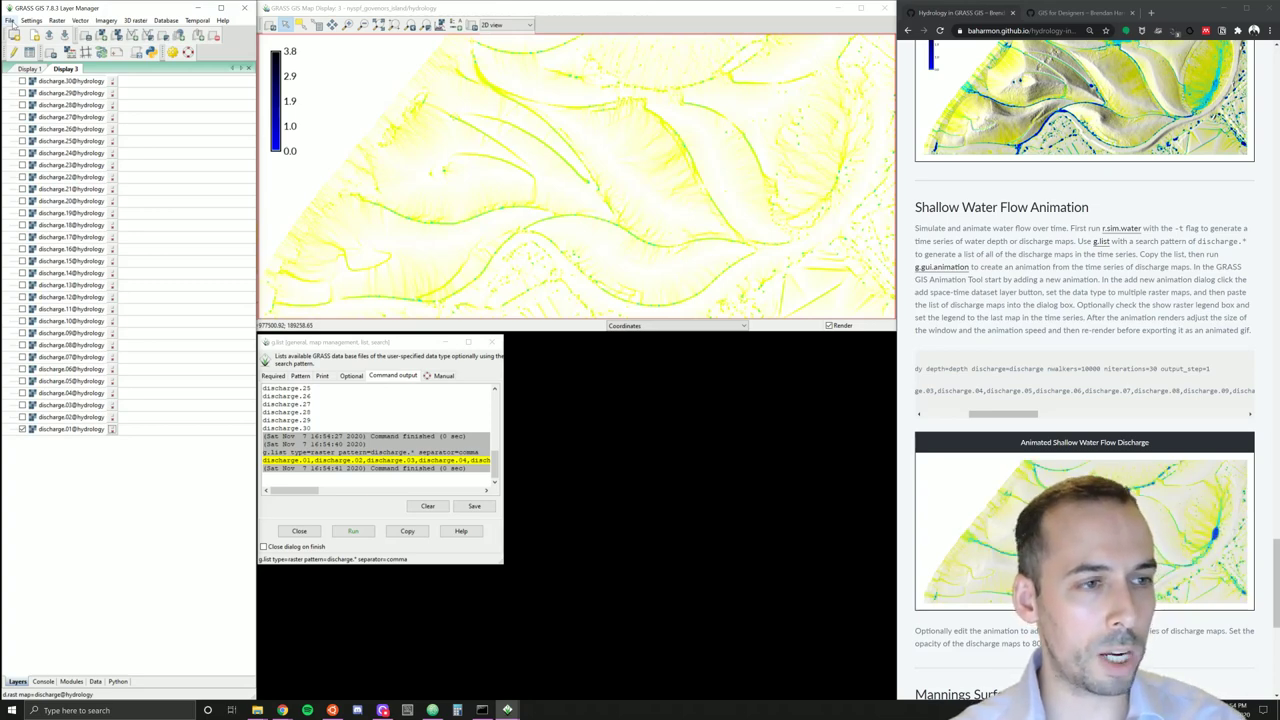
{"action": "left_click", "coordinate": [10, 21]}
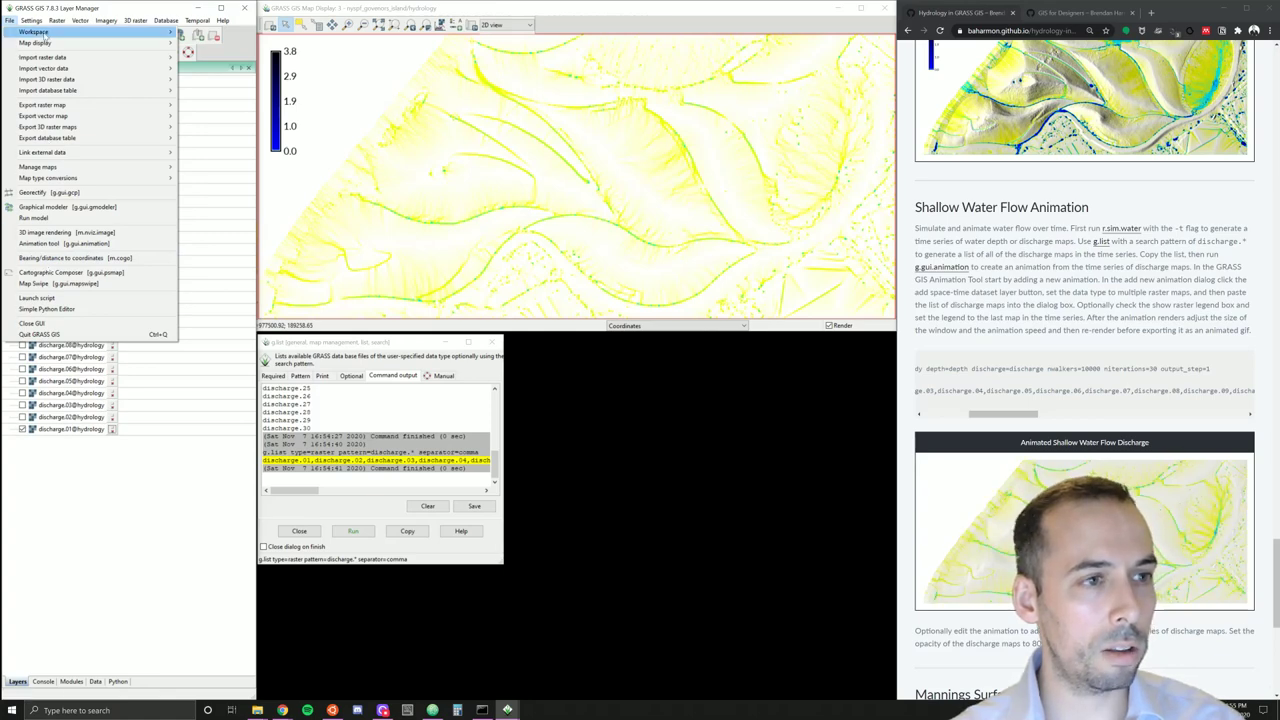
Launch the Animation Tool and size it to sit below the Map Display
{"action": "left_click", "coordinate": [66, 245]}
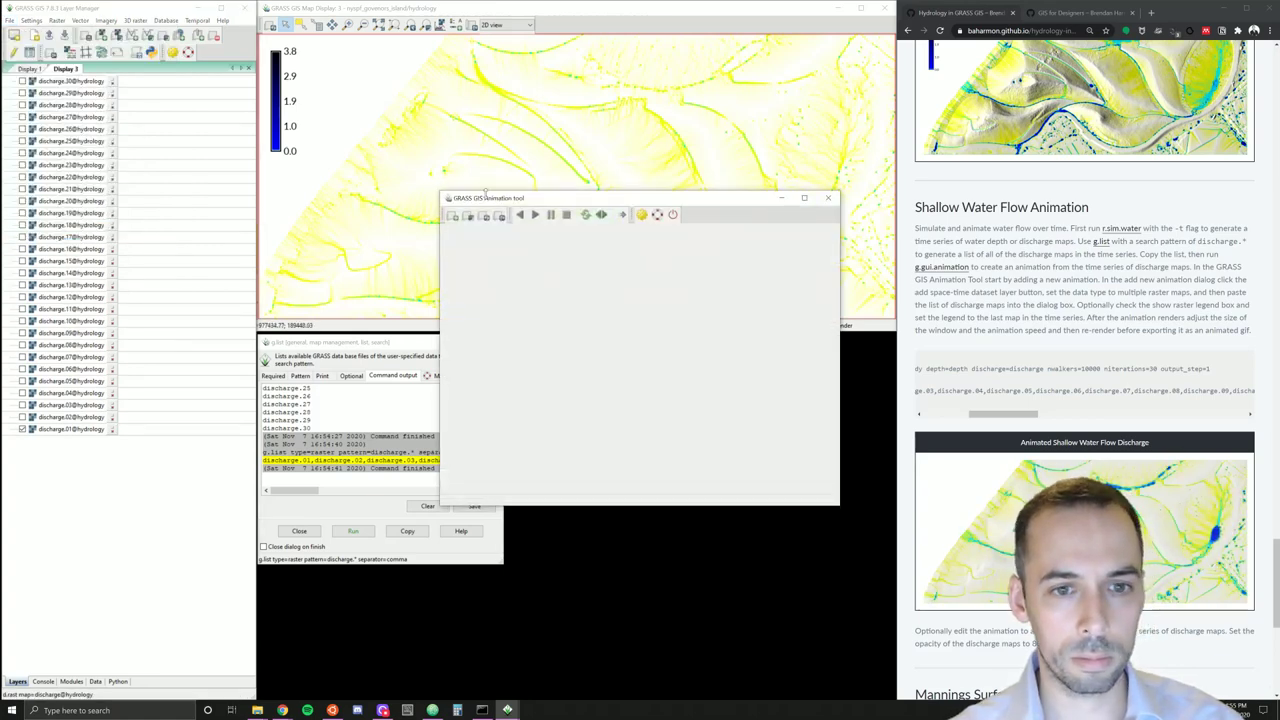
{"action": "left_click_drag", "start_coordinate": [520, 203], "coordinate": [337, 343]}
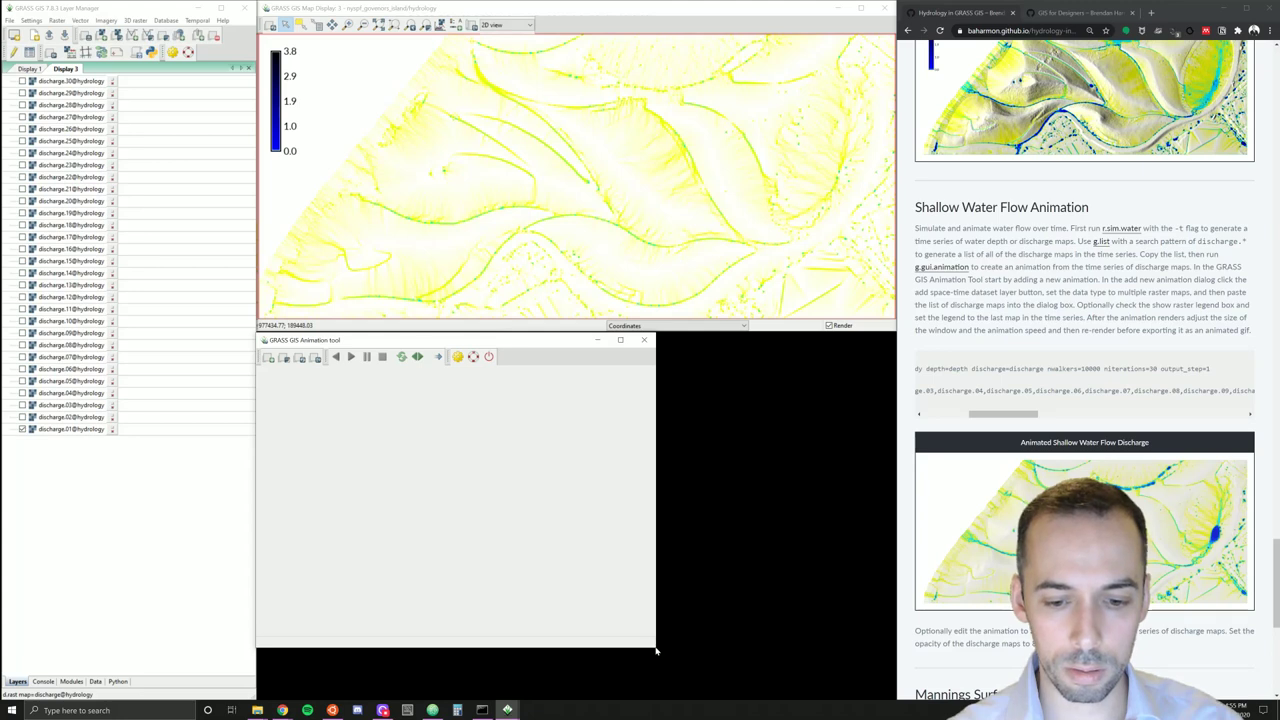
{"action": "left_click_drag", "start_coordinate": [656, 648], "coordinate": [890, 690]}
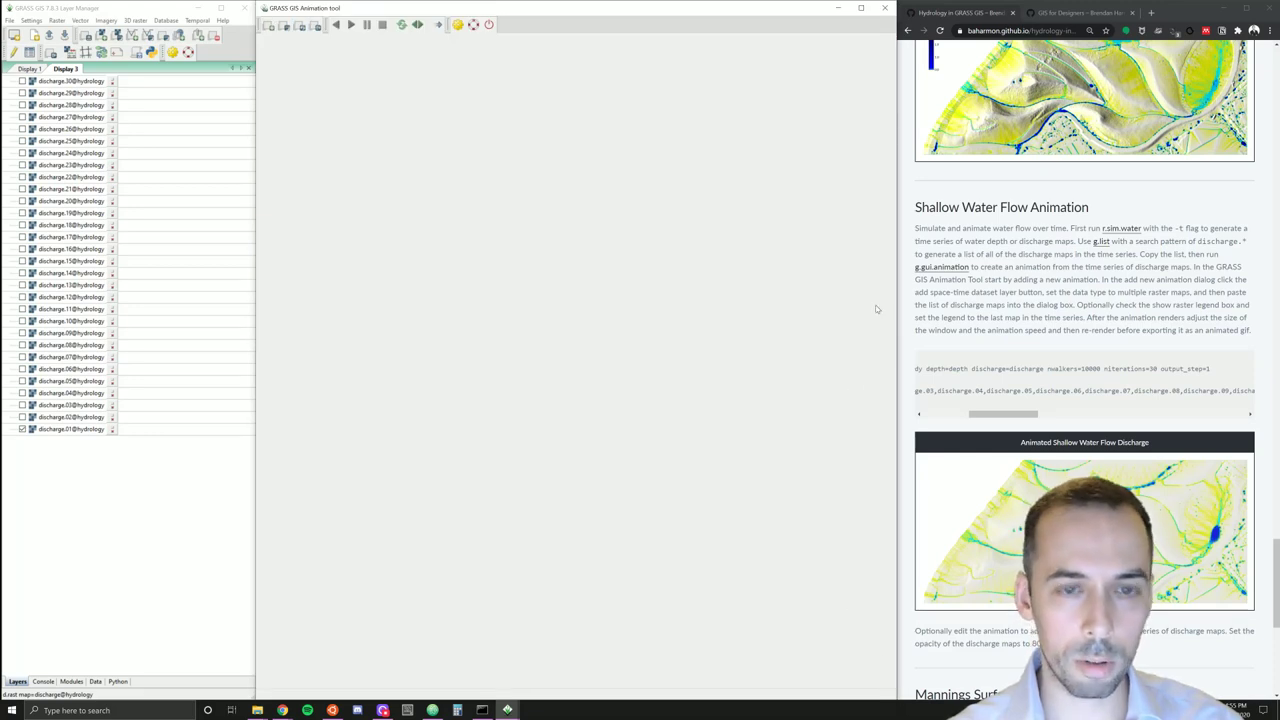
{"action": "left_click_drag", "start_coordinate": [783, 3], "coordinate": [766, 333]}
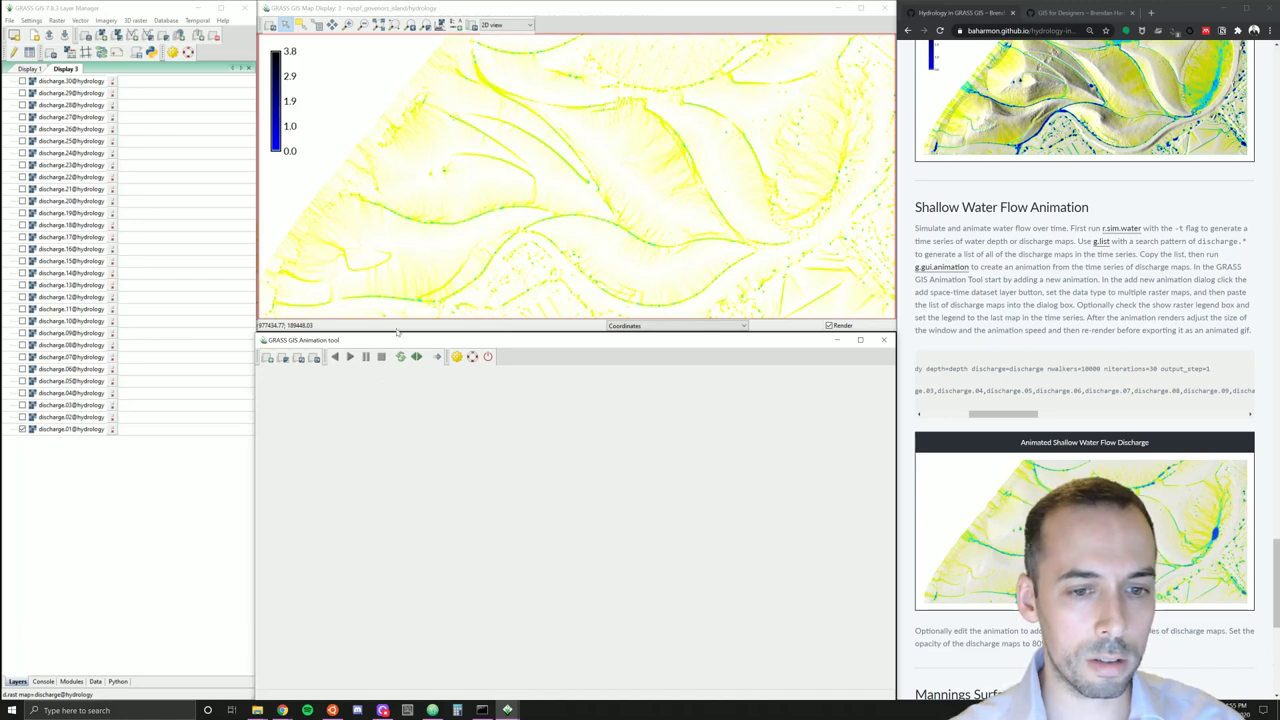
Create Animation 1 from the pasted discharge list as a Multiple raster maps layer
{"action": "left_click", "coordinate": [267, 359]}
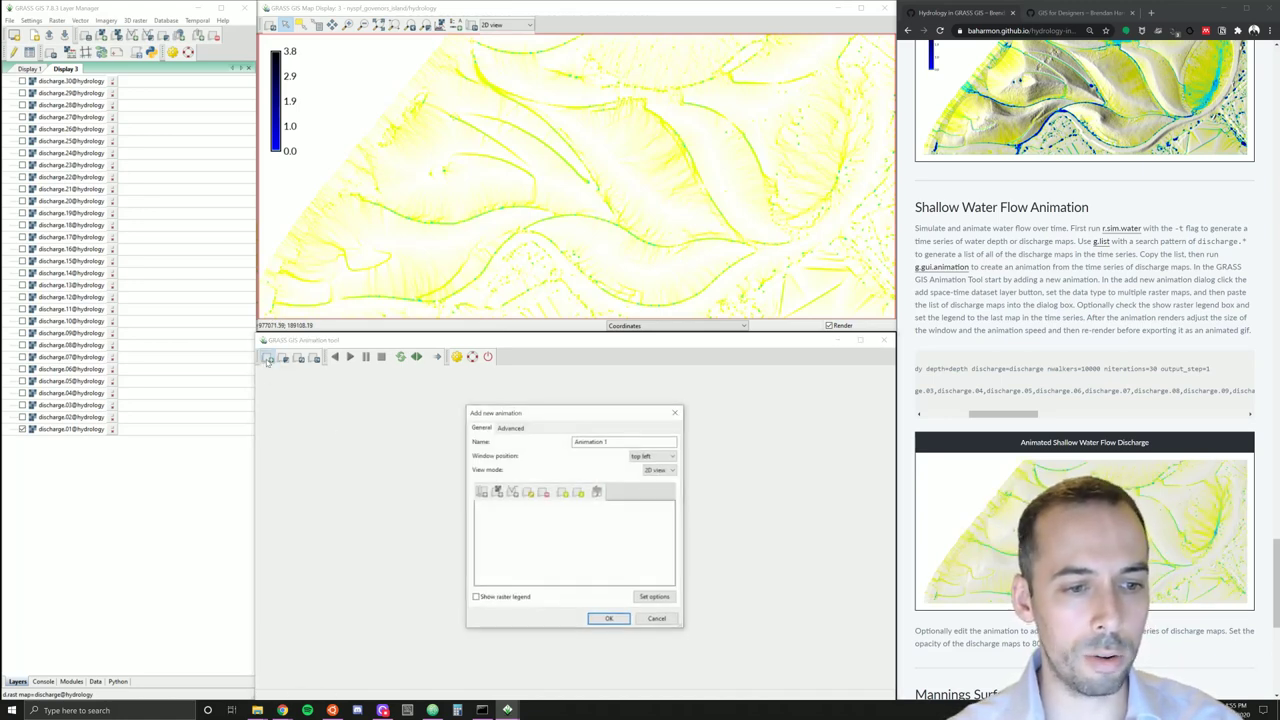
{"action": "left_click_drag", "start_coordinate": [547, 418], "coordinate": [533, 254]}
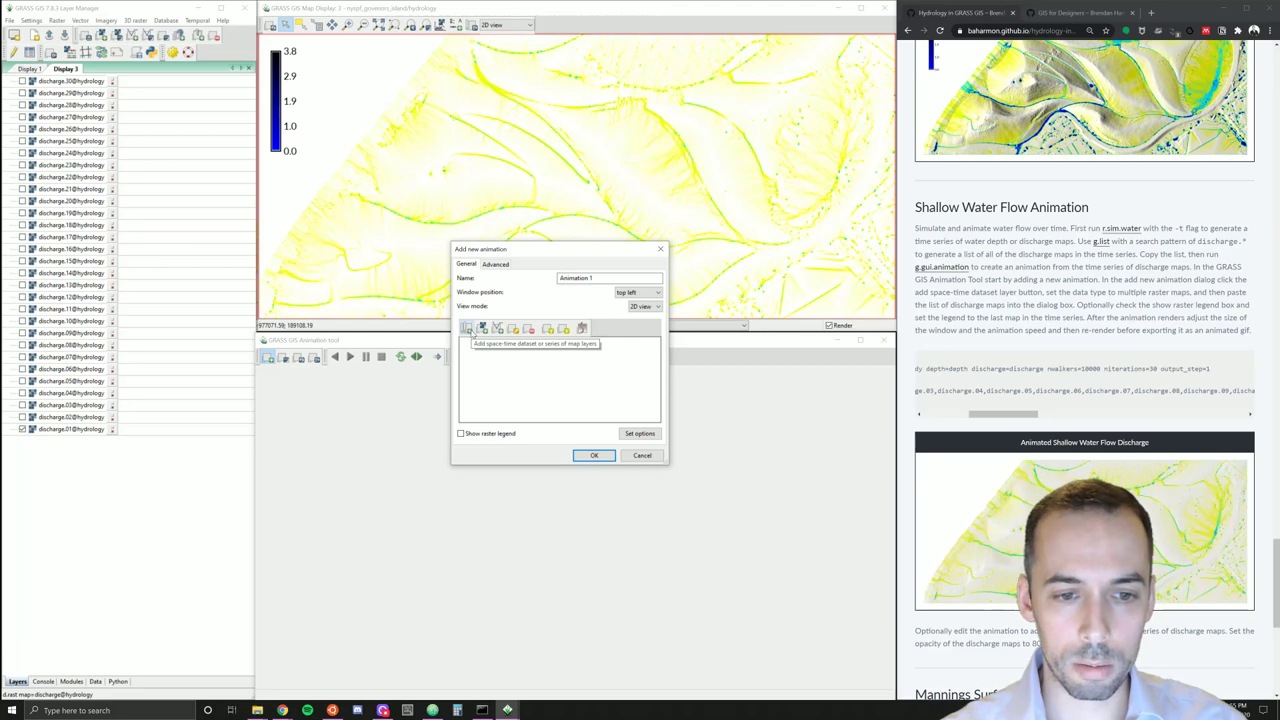
{"action": "left_click", "coordinate": [467, 328]}
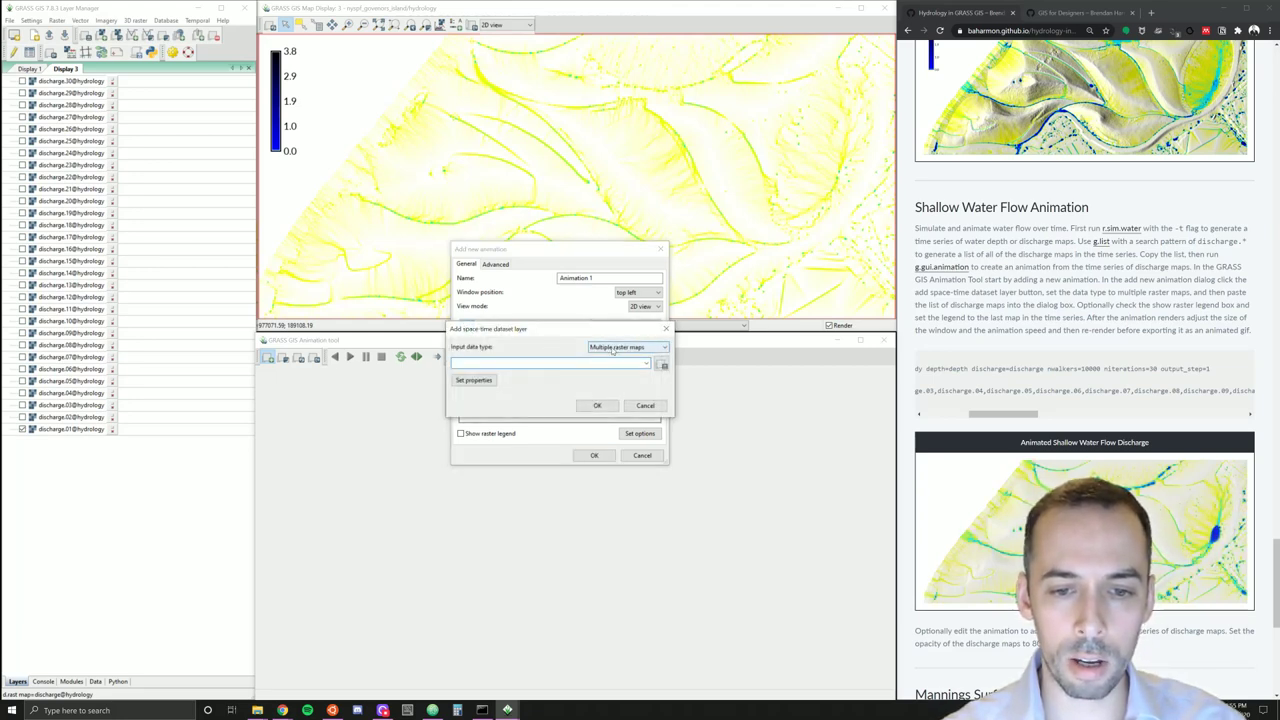
{"action": "left_click", "coordinate": [614, 348]}
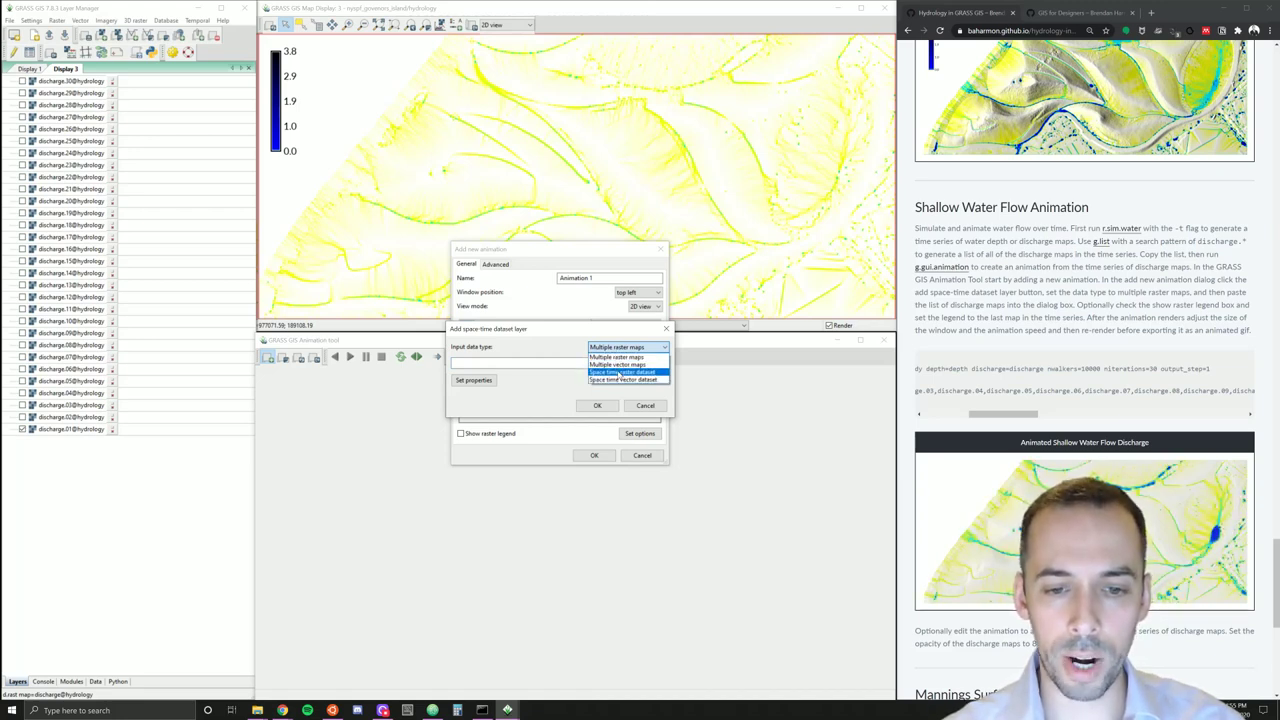
{"action": "left_click", "coordinate": [543, 368]}
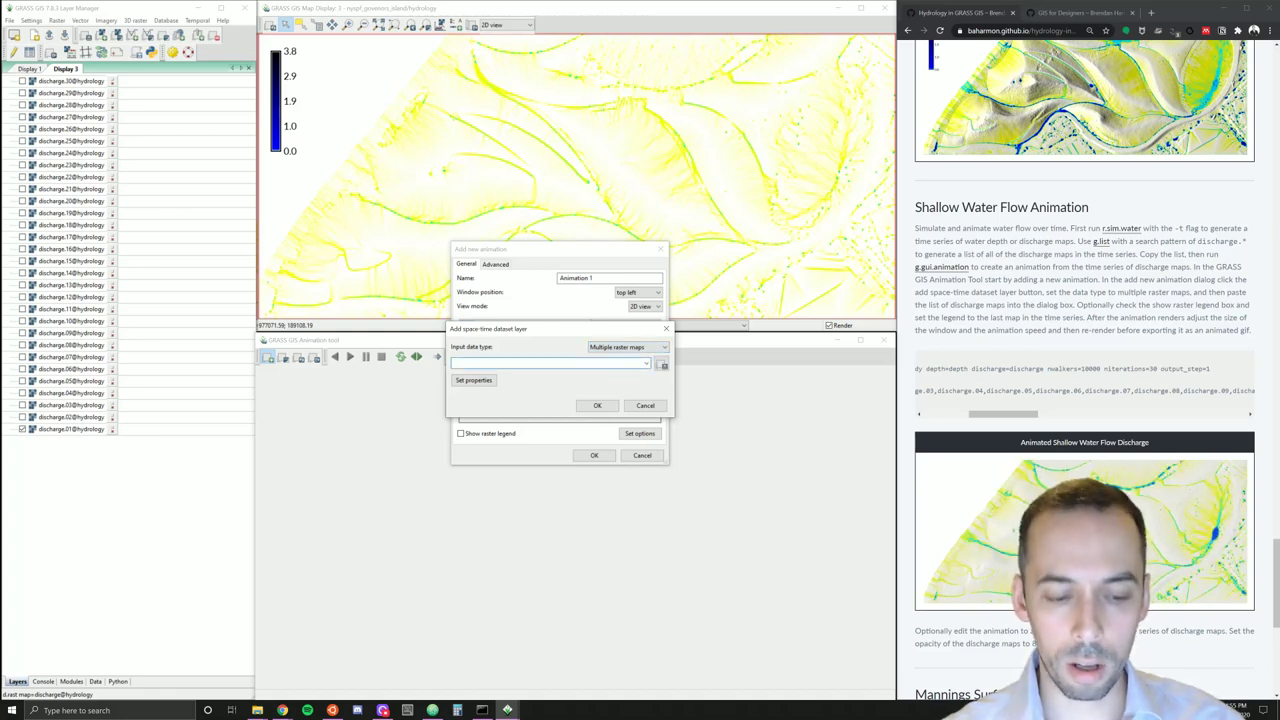
{"action": "key", "text": "ctrl+v"}
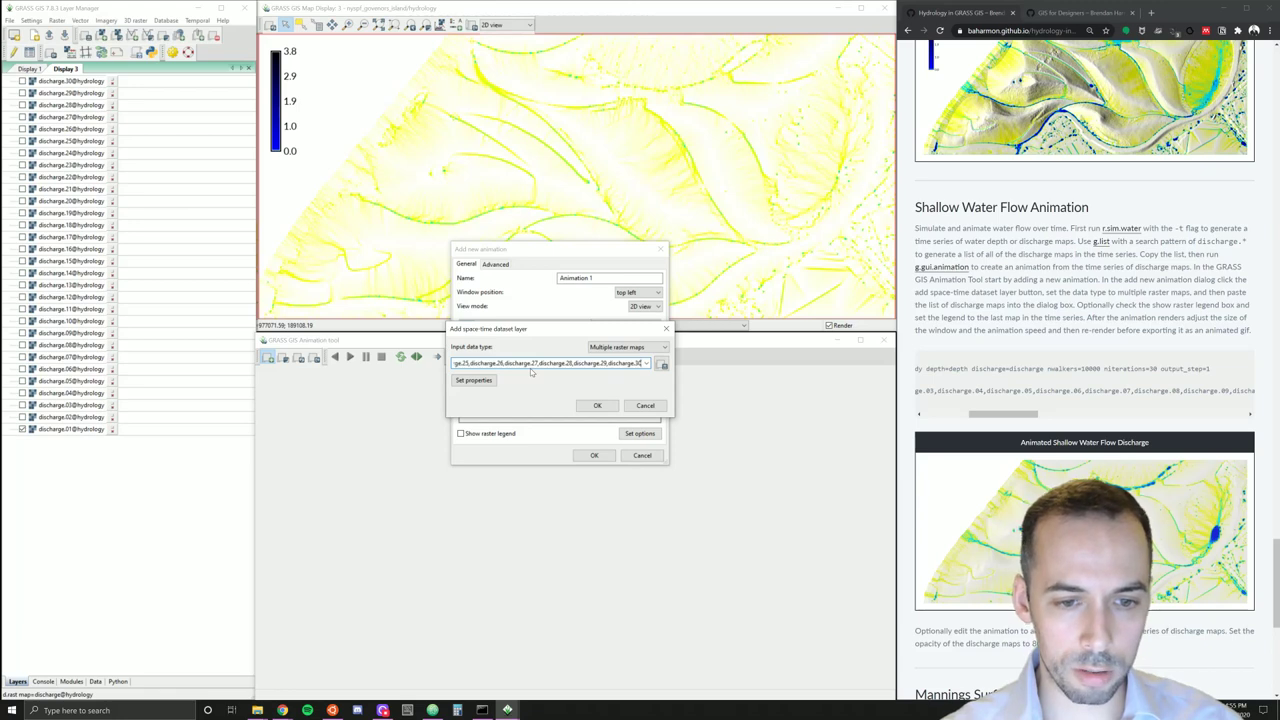
{"action": "left_click", "coordinate": [620, 347]}
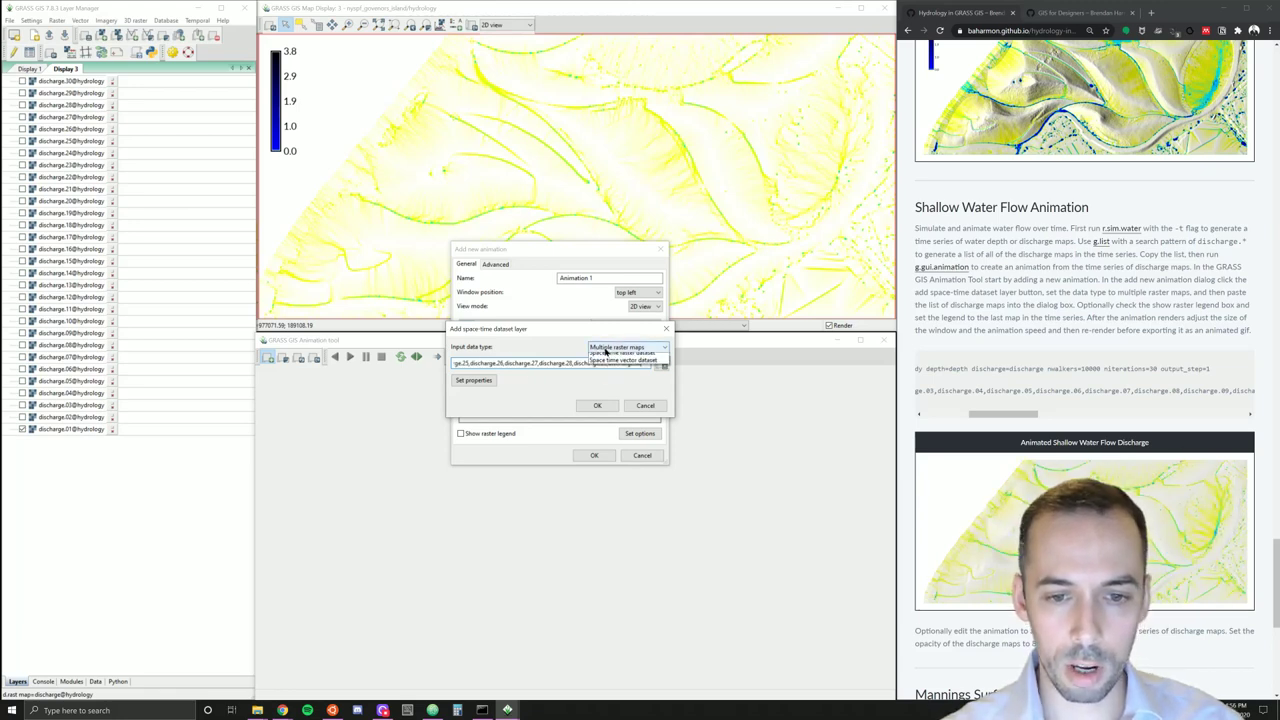
{"action": "left_click", "coordinate": [549, 342]}
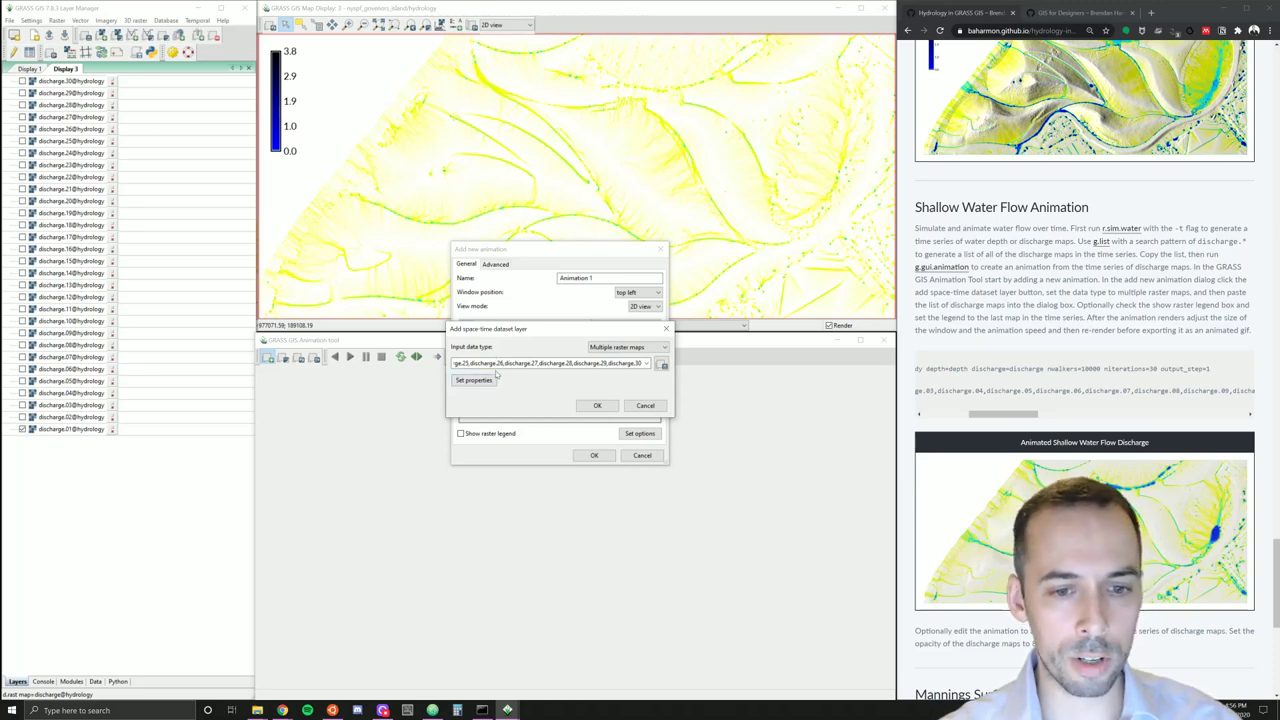
{"action": "left_click_drag", "start_coordinate": [496, 372], "coordinate": [698, 388]}
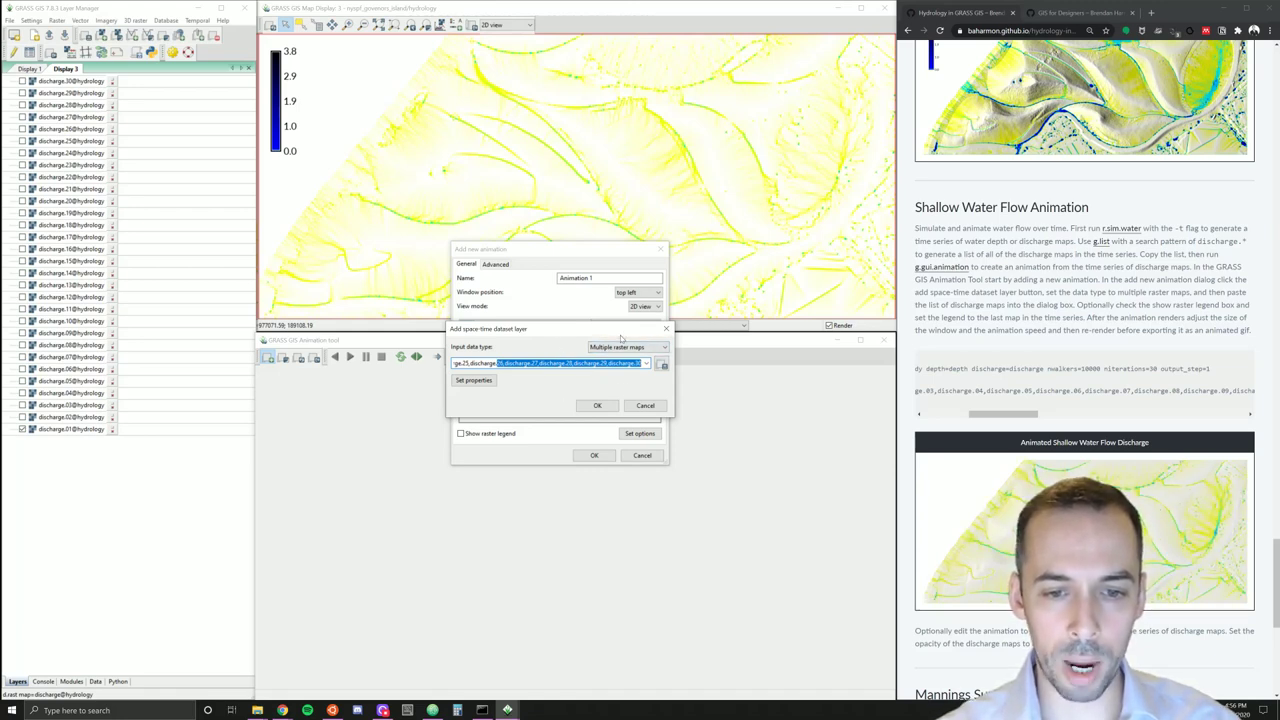
{"action": "left_click", "coordinate": [603, 406]}
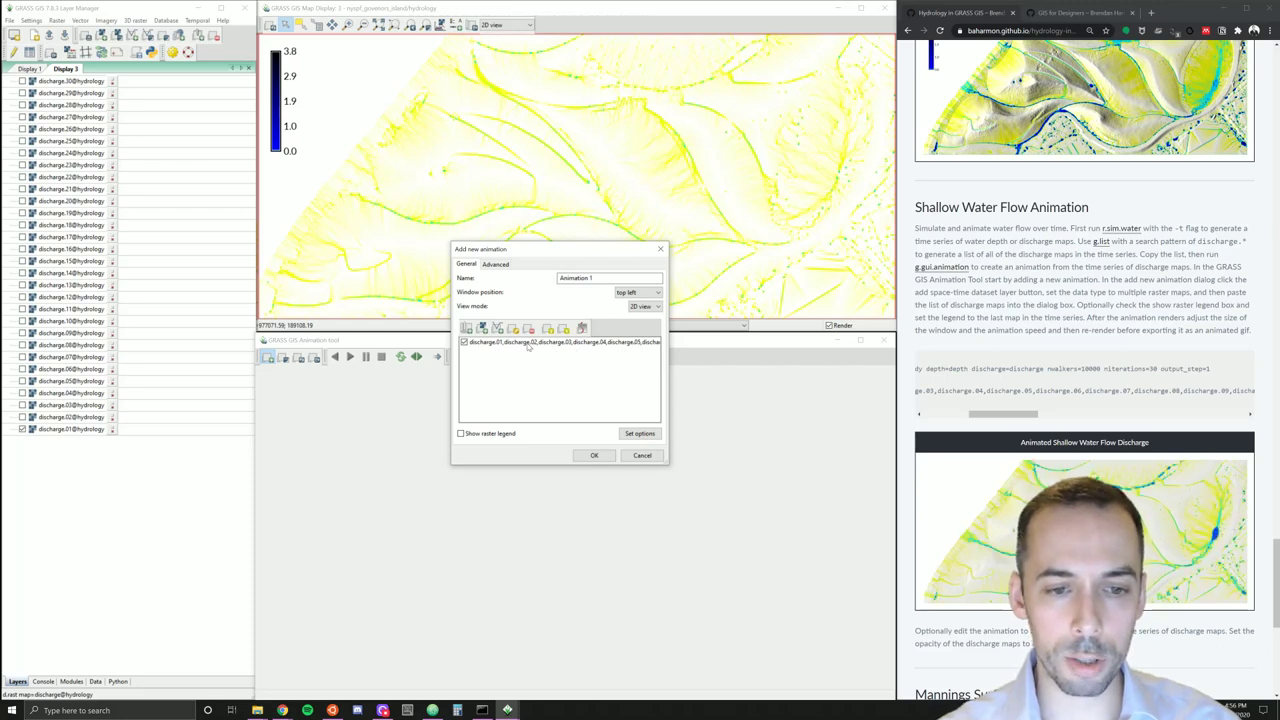
{"action": "left_click", "coordinate": [594, 456]}
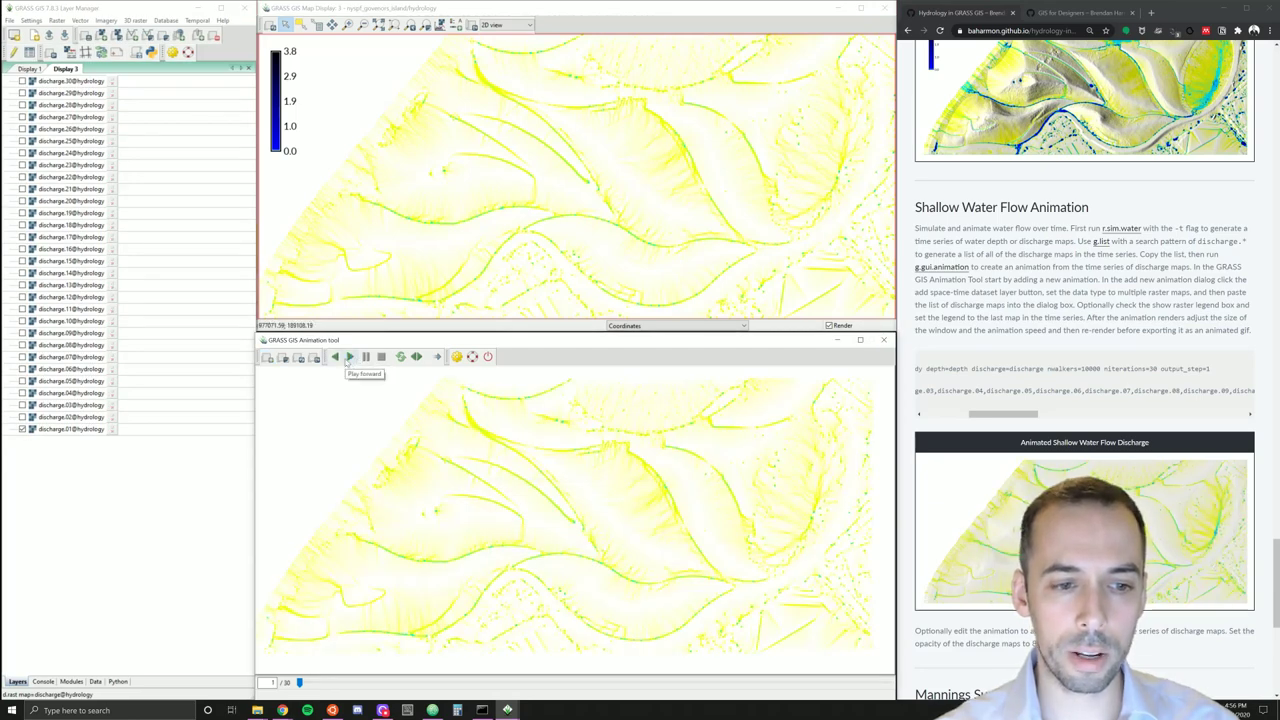
Play the 30-frame discharge animation forward
{"action": "left_click", "coordinate": [349, 358]}
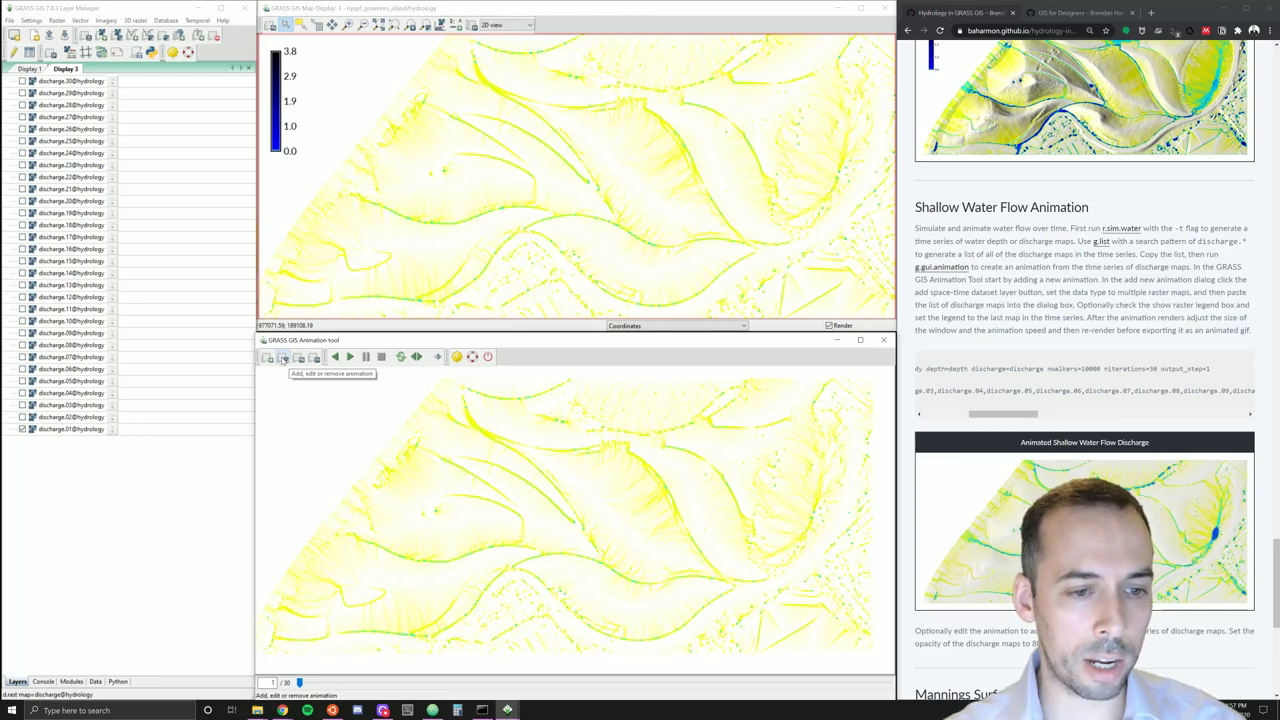
Edit Animation 1 and add the skyview@hydrology raster as a new layer
{"action": "left_click", "coordinate": [284, 358]}
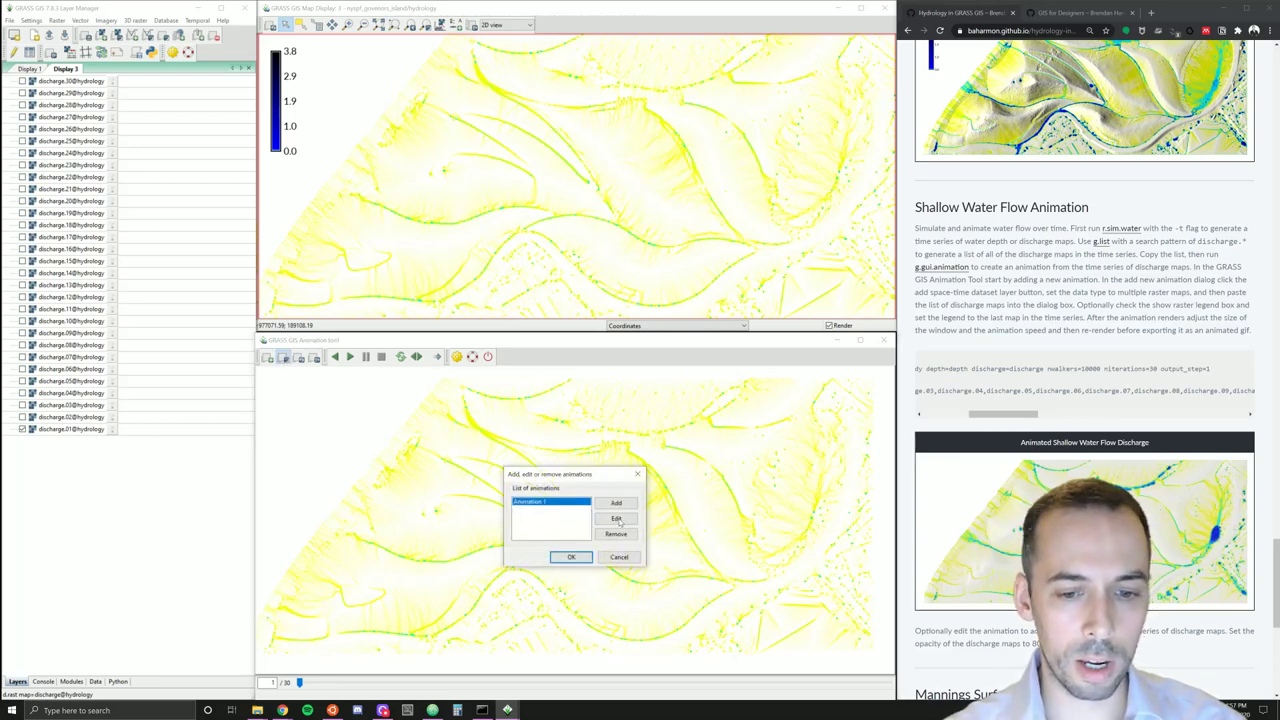
{"action": "left_click", "coordinate": [617, 520]}
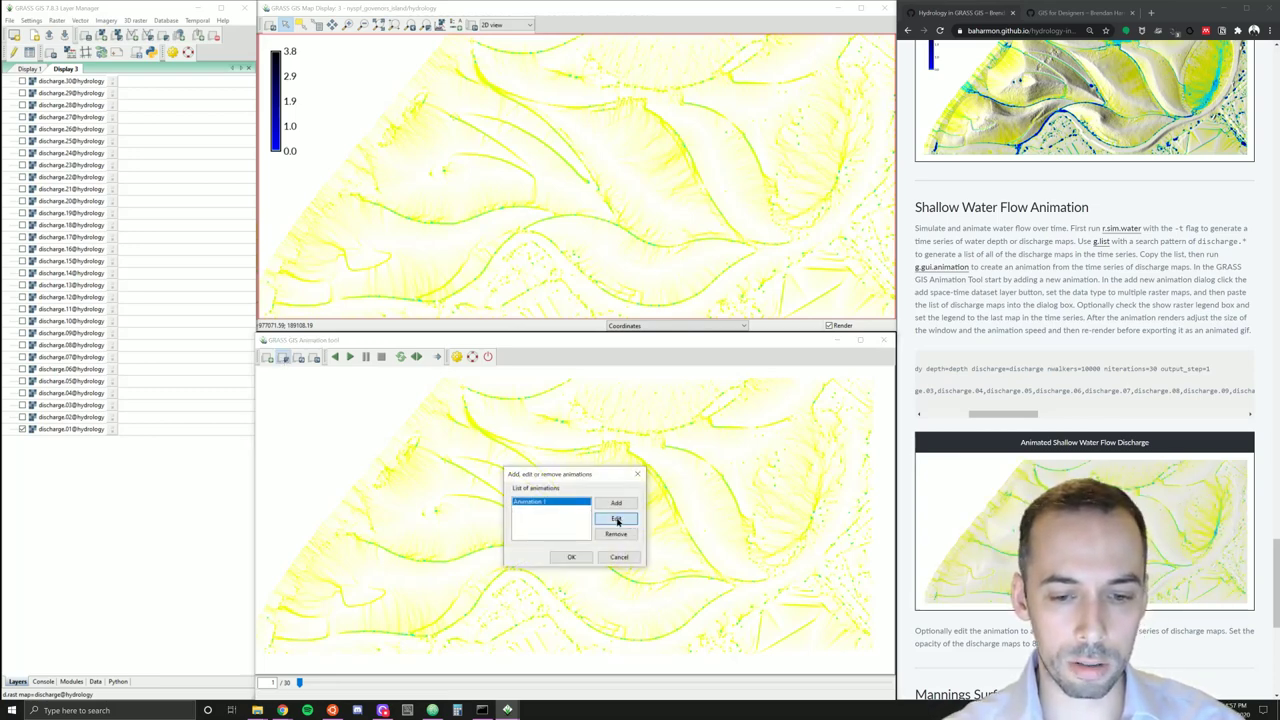
{"action": "left_click", "coordinate": [530, 509]}
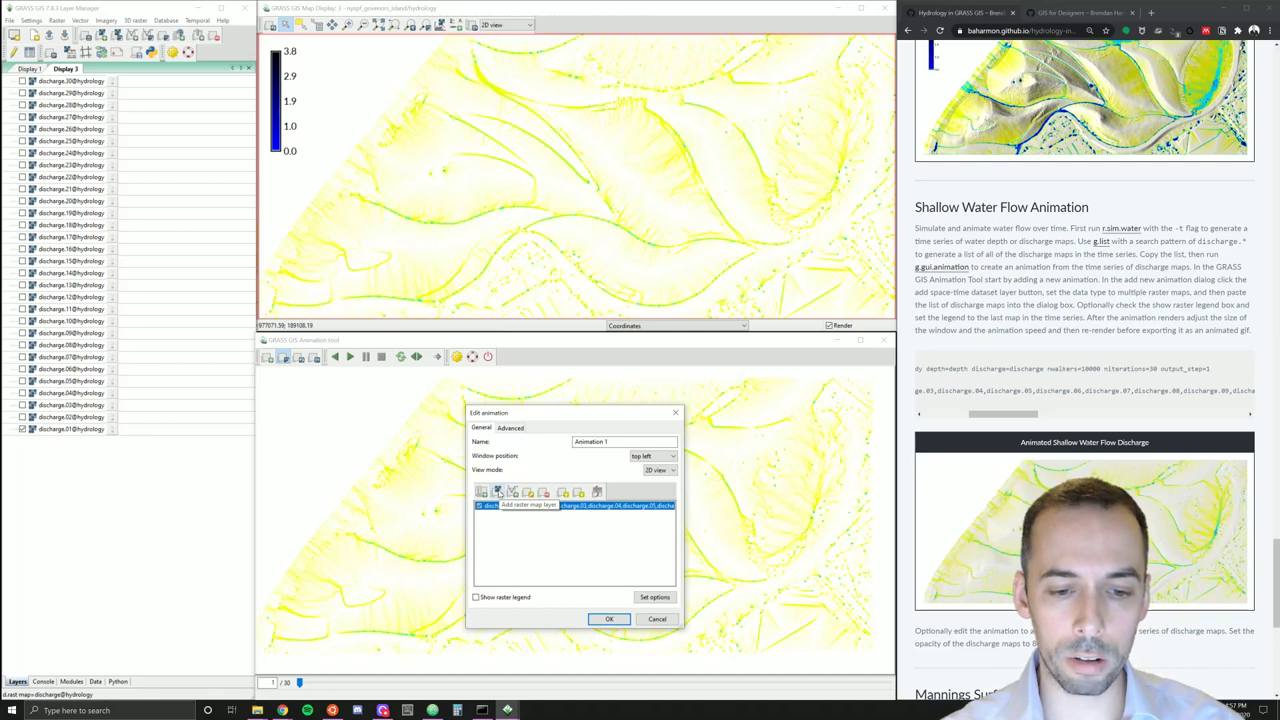
{"action": "left_click", "coordinate": [498, 492]}
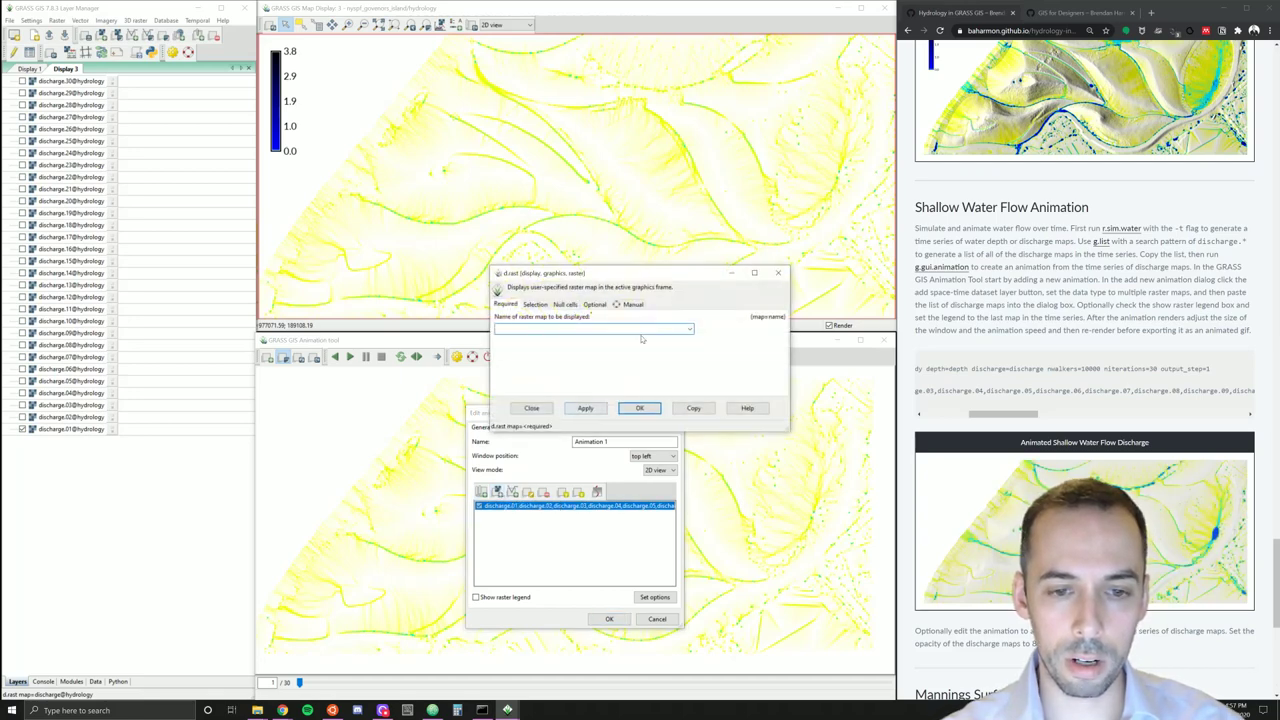
{"action": "type", "text": "skyview"}
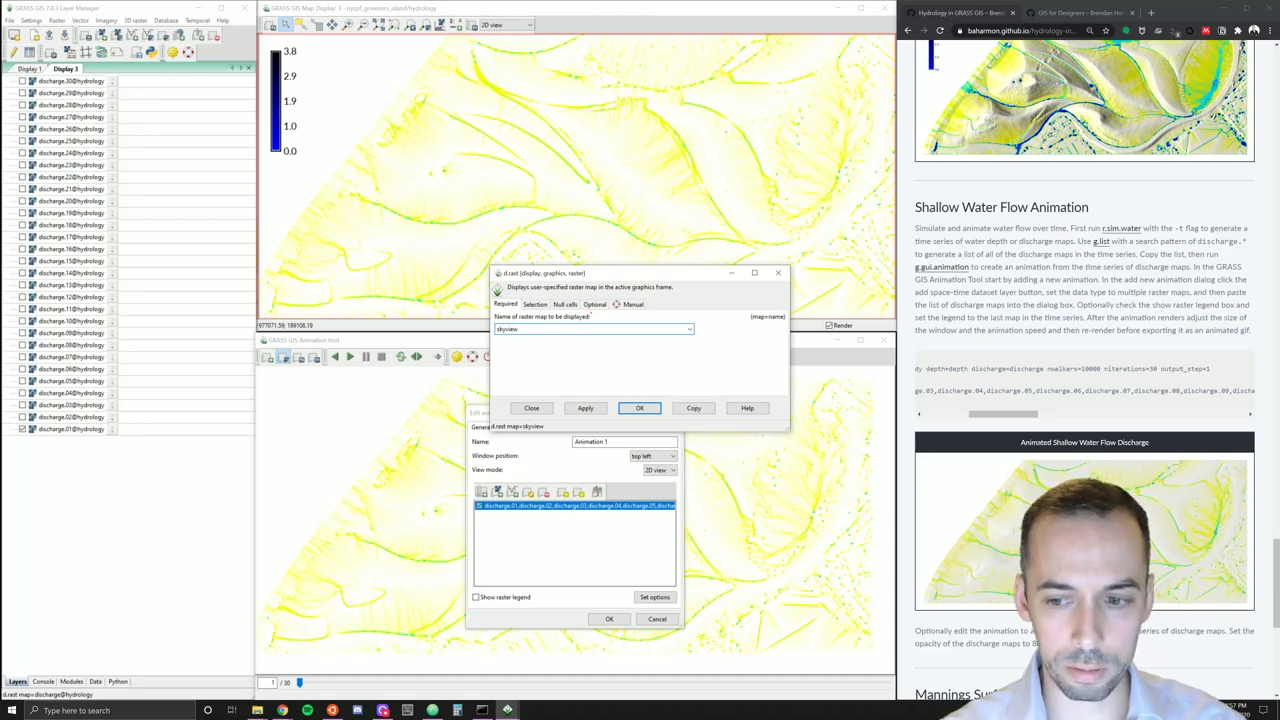
{"action": "key", "text": "Return"}
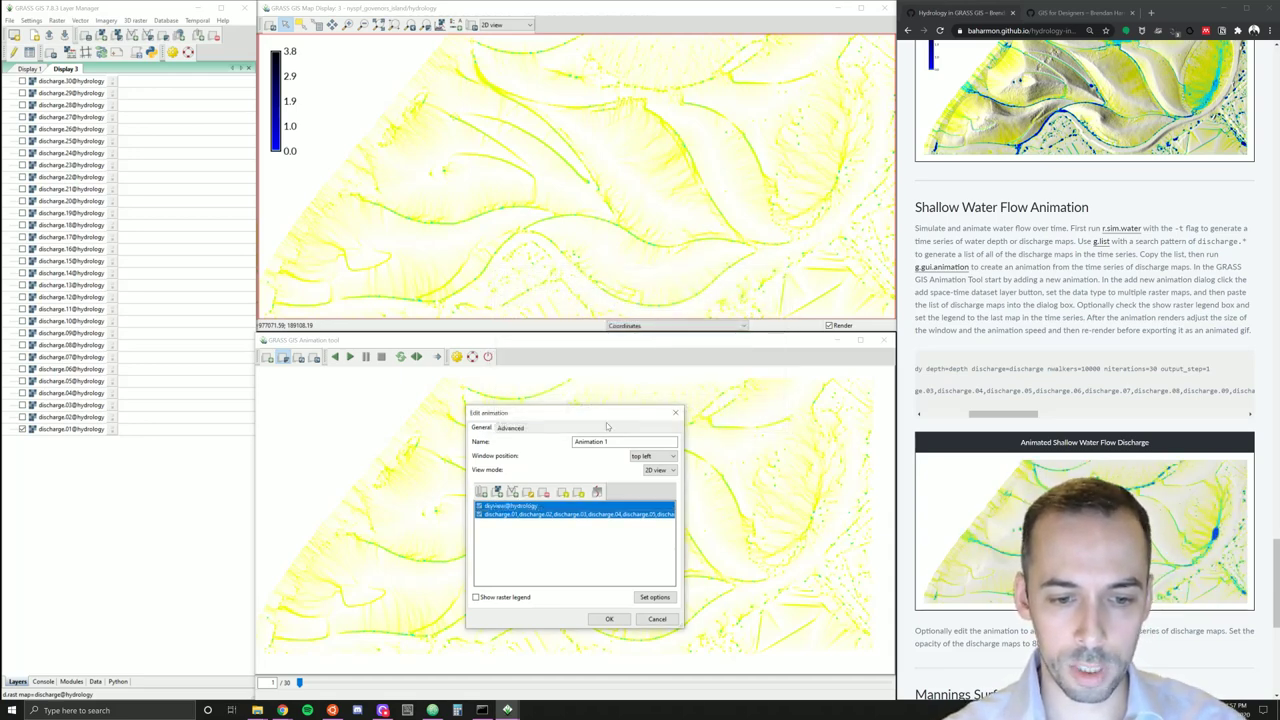
{"action": "left_click", "coordinate": [515, 507]}
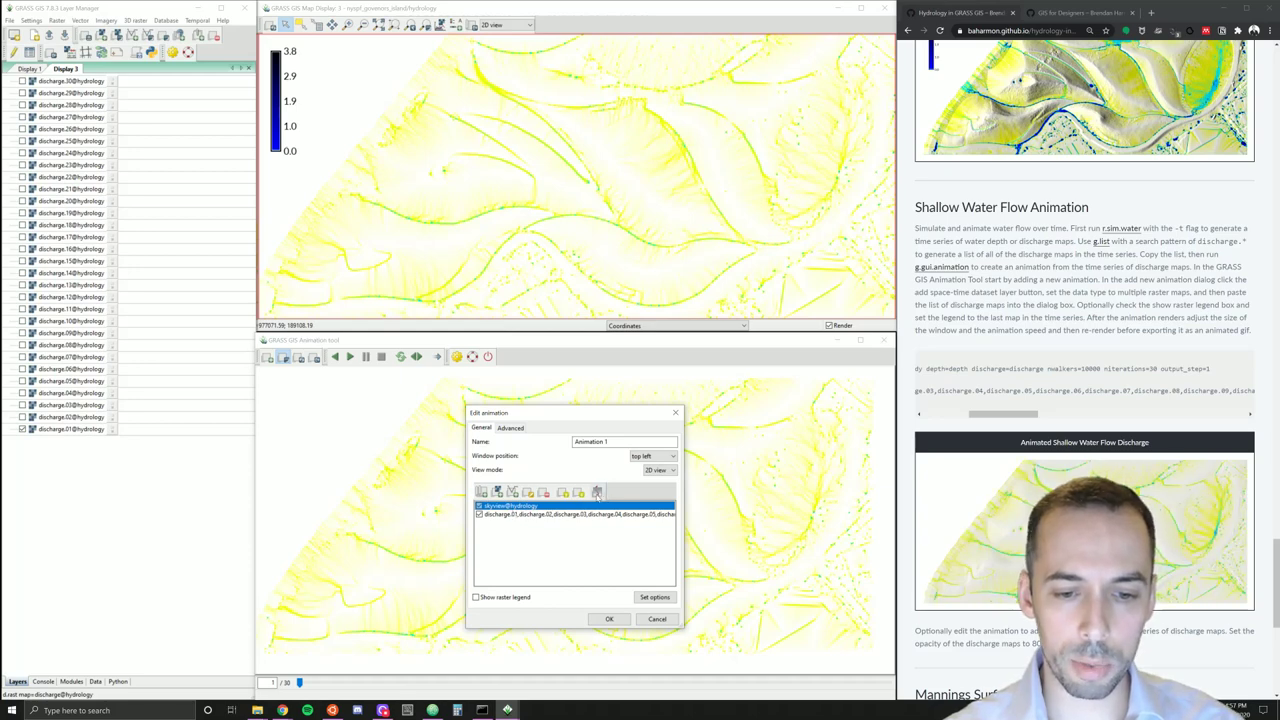
Set the skyview layer to 20% opacity and save Animation 1
{"action": "left_click", "coordinate": [597, 492]}
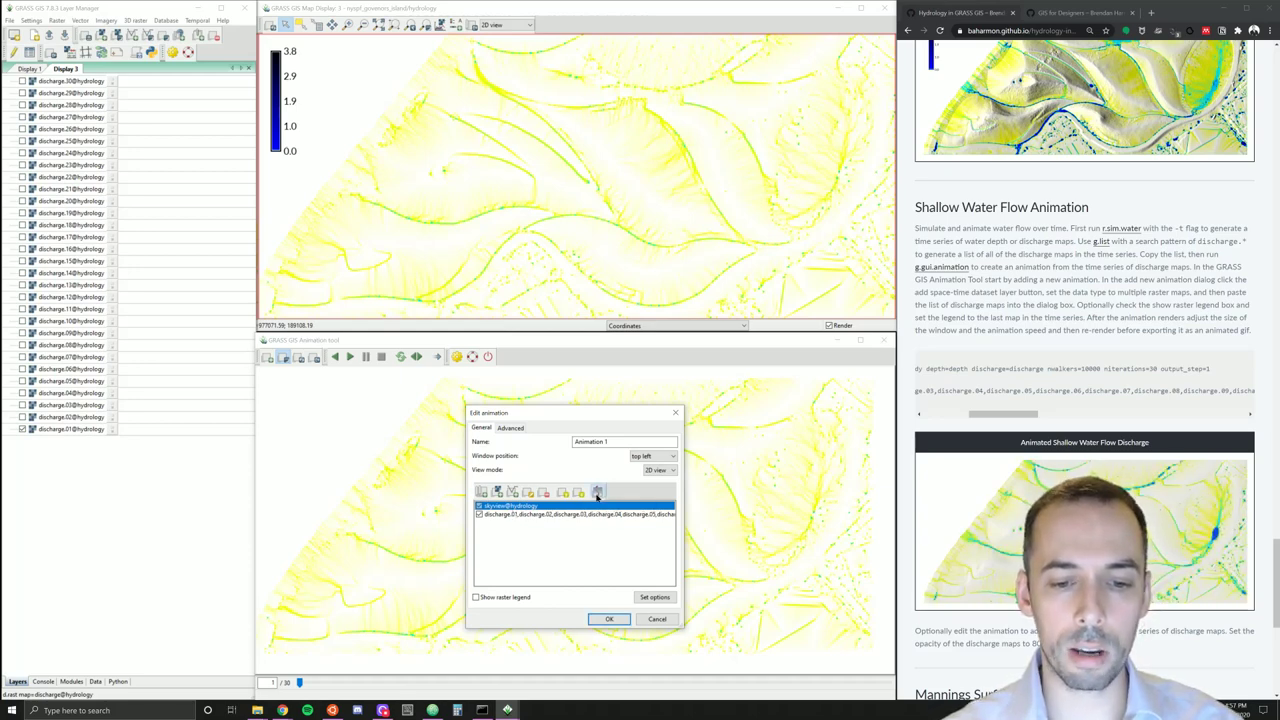
{"action": "left_click", "coordinate": [532, 524]}
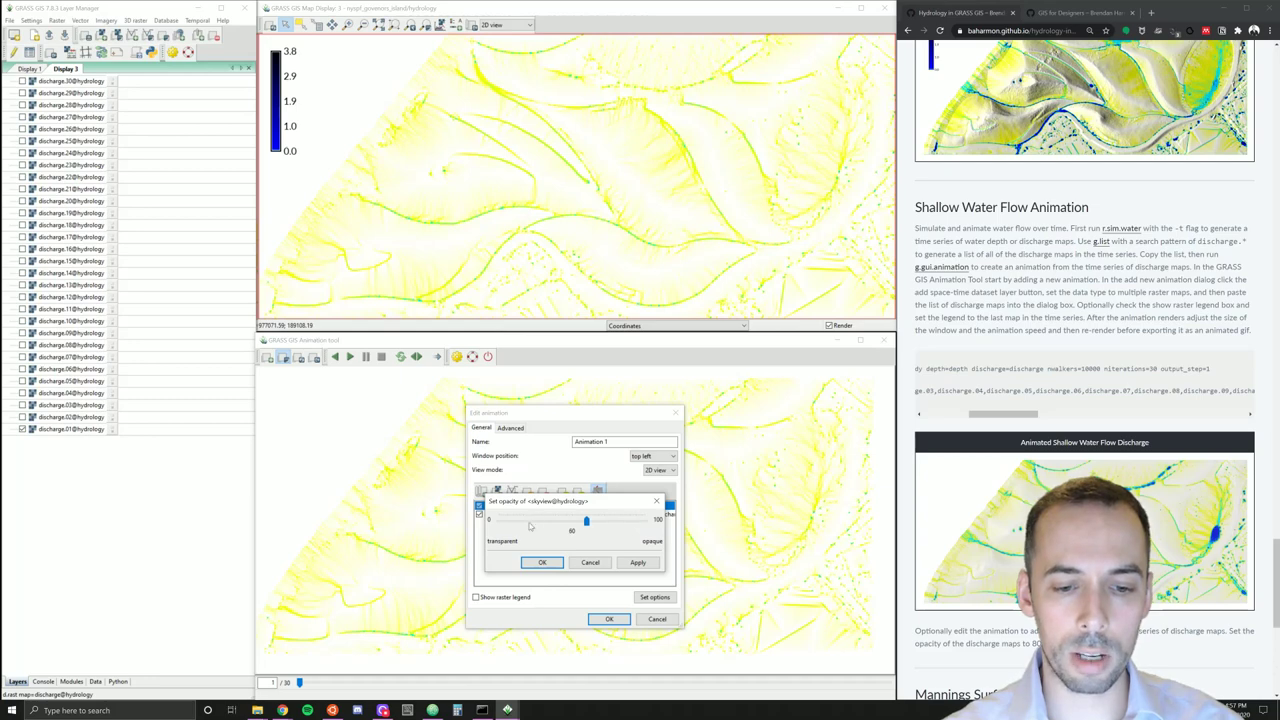
{"action": "left_click", "coordinate": [631, 568]}
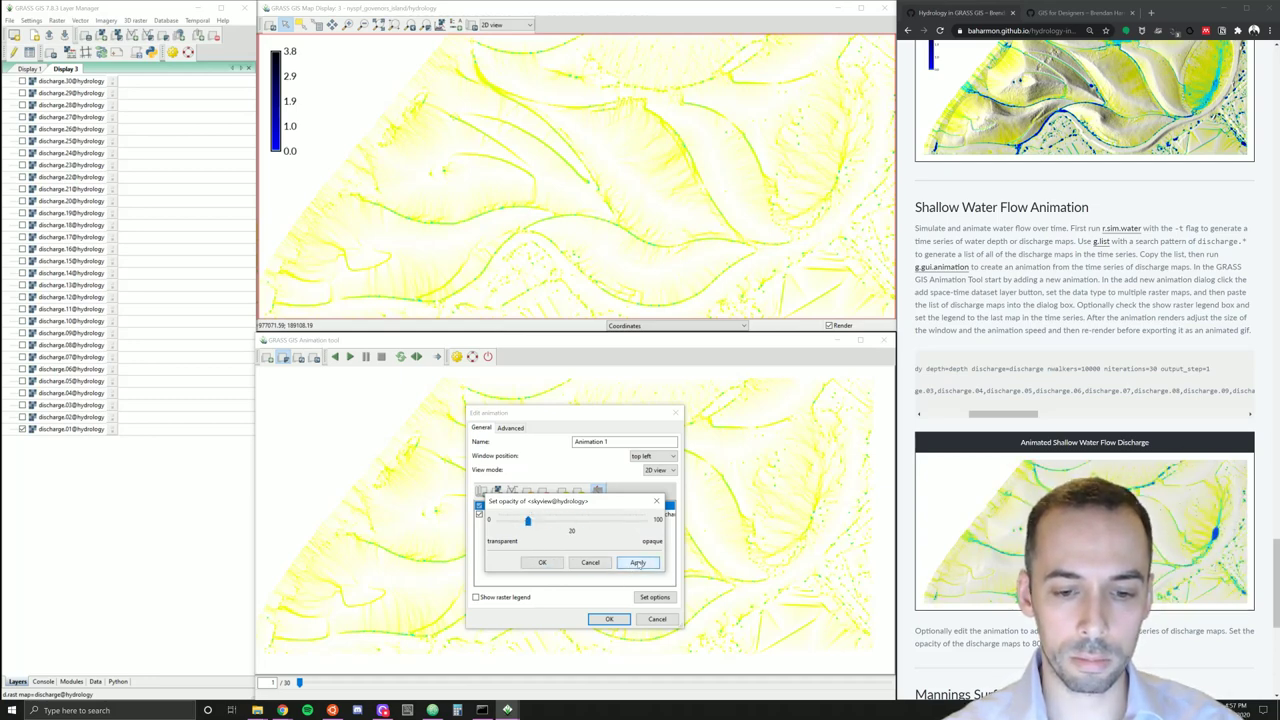
{"action": "left_click", "coordinate": [542, 563]}
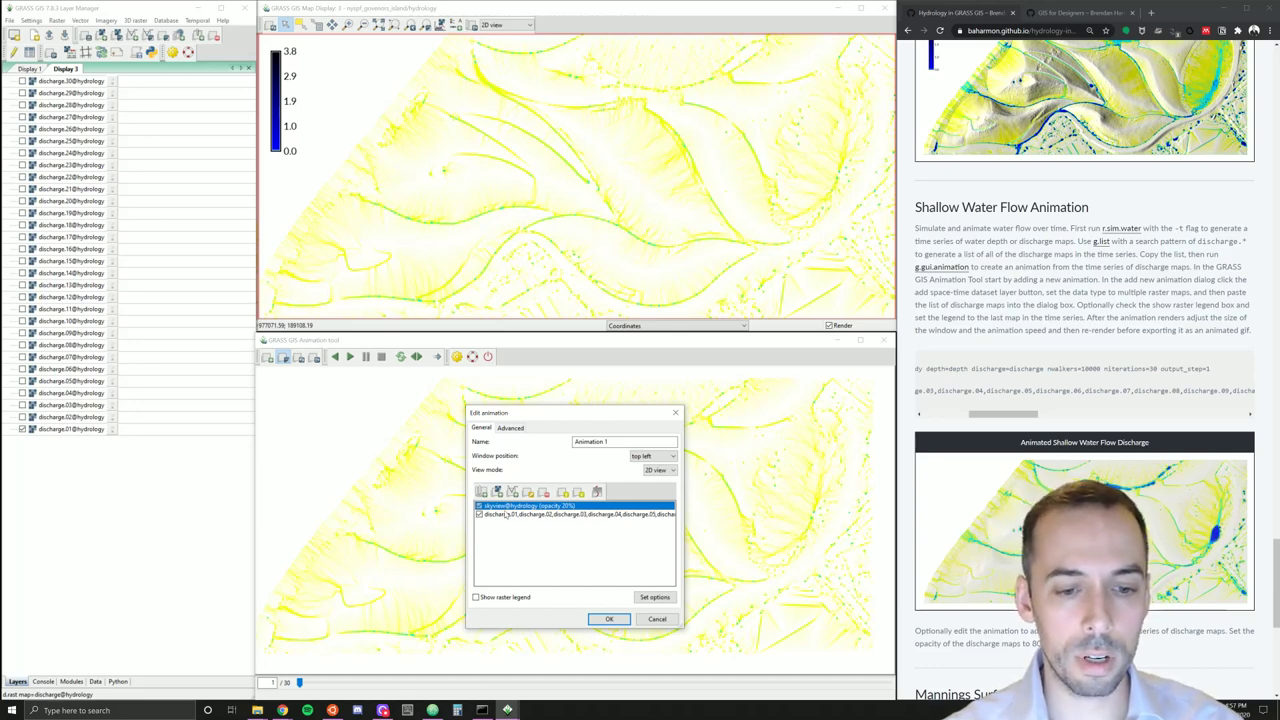
{"action": "left_click_drag", "start_coordinate": [566, 418], "coordinate": [540, 398]}
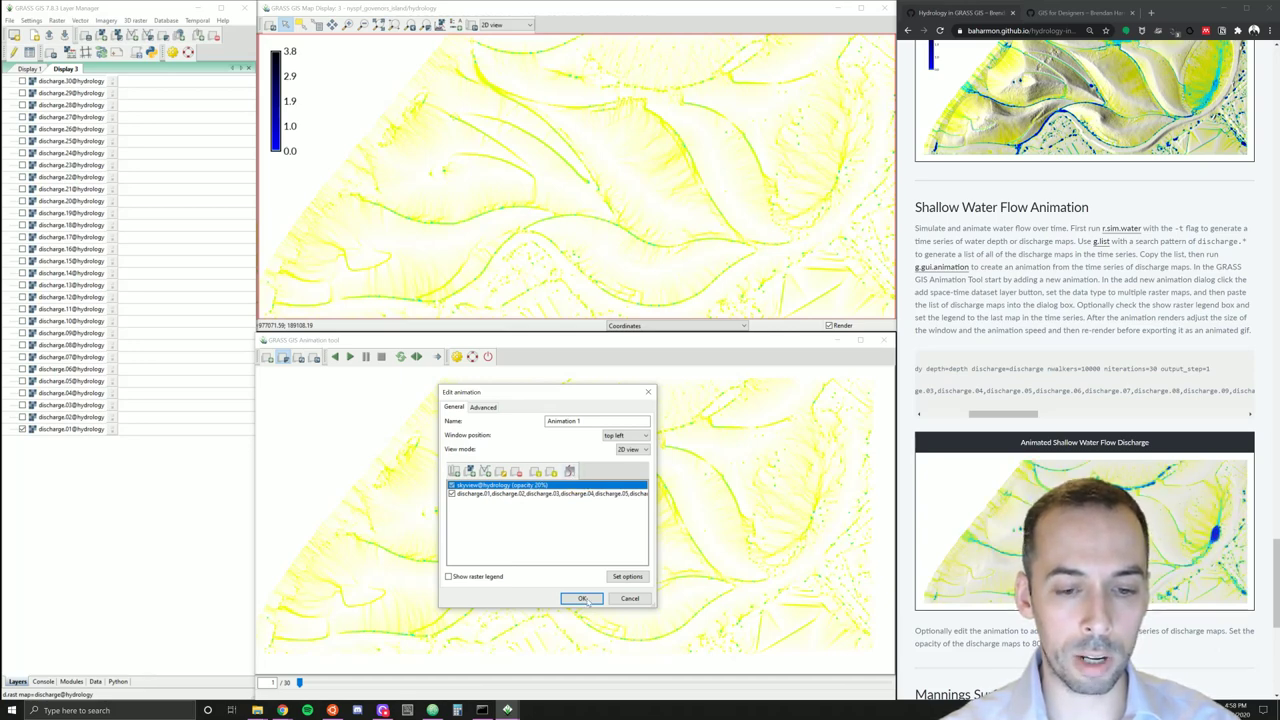
{"action": "left_click", "coordinate": [581, 598]}
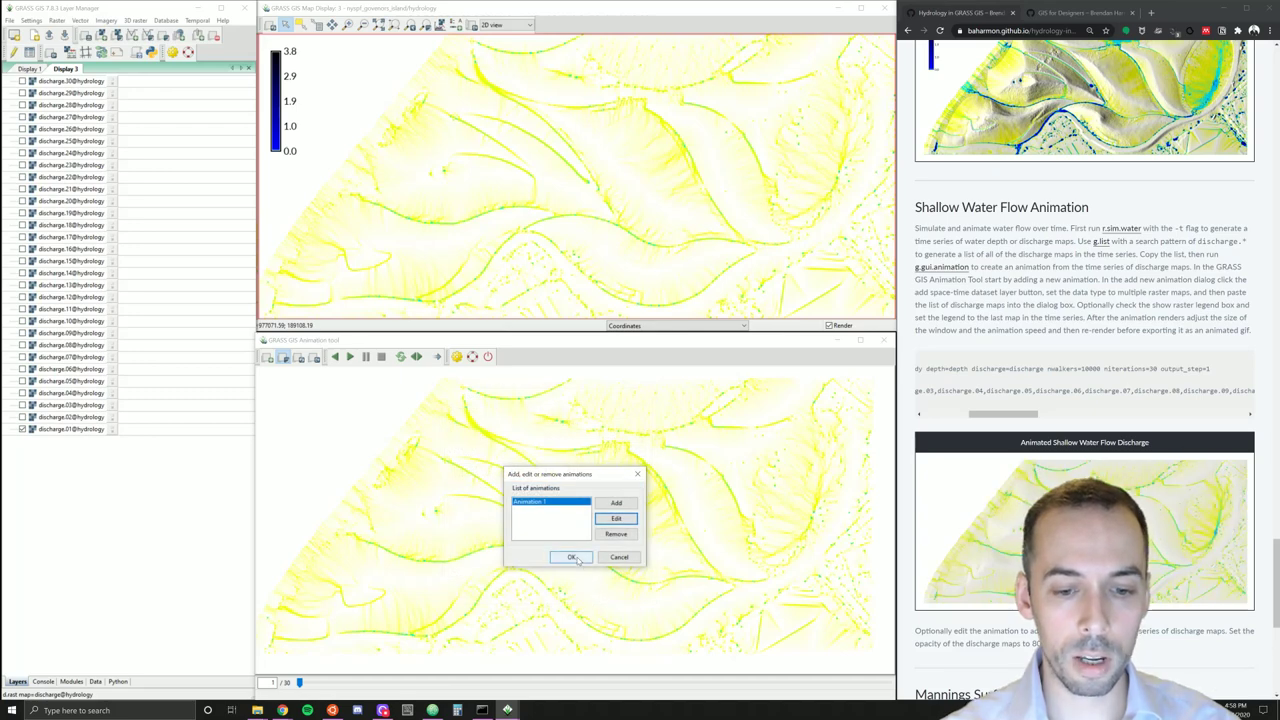
Render the discharge-over-skyview frames and play the animation forward
{"action": "left_click", "coordinate": [571, 557]}
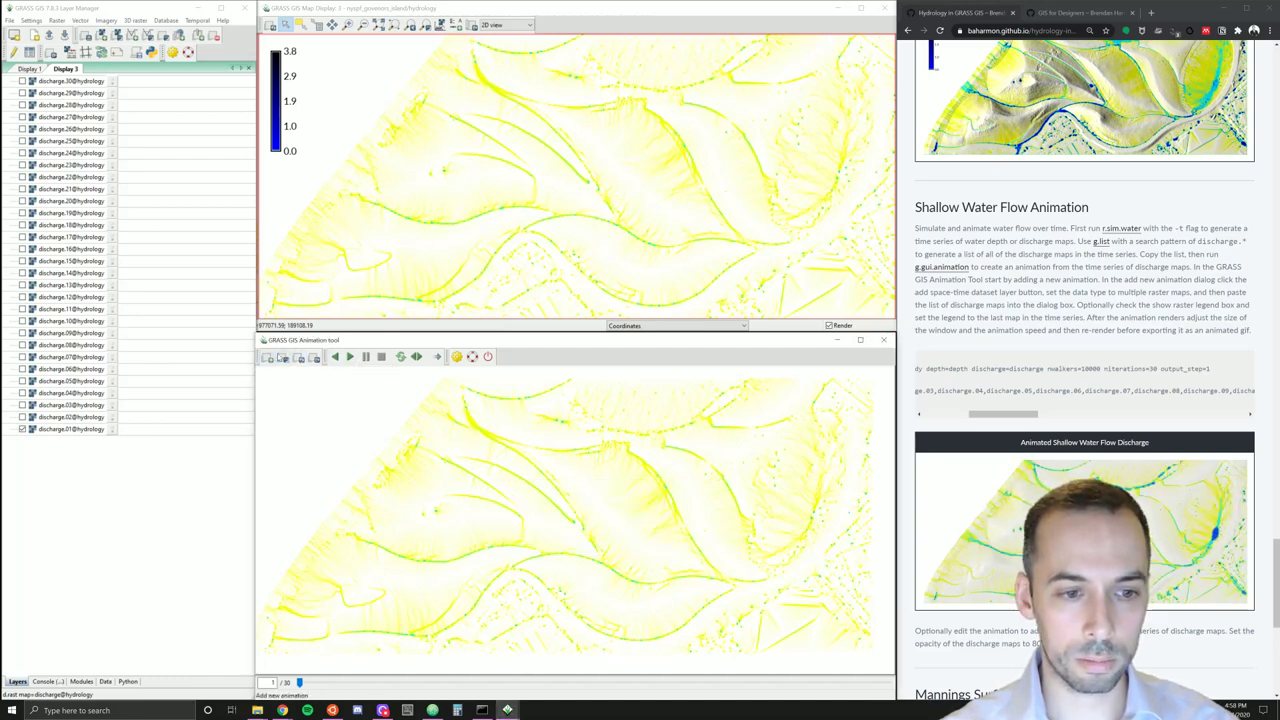
{"action": "left_click", "coordinate": [300, 358]}
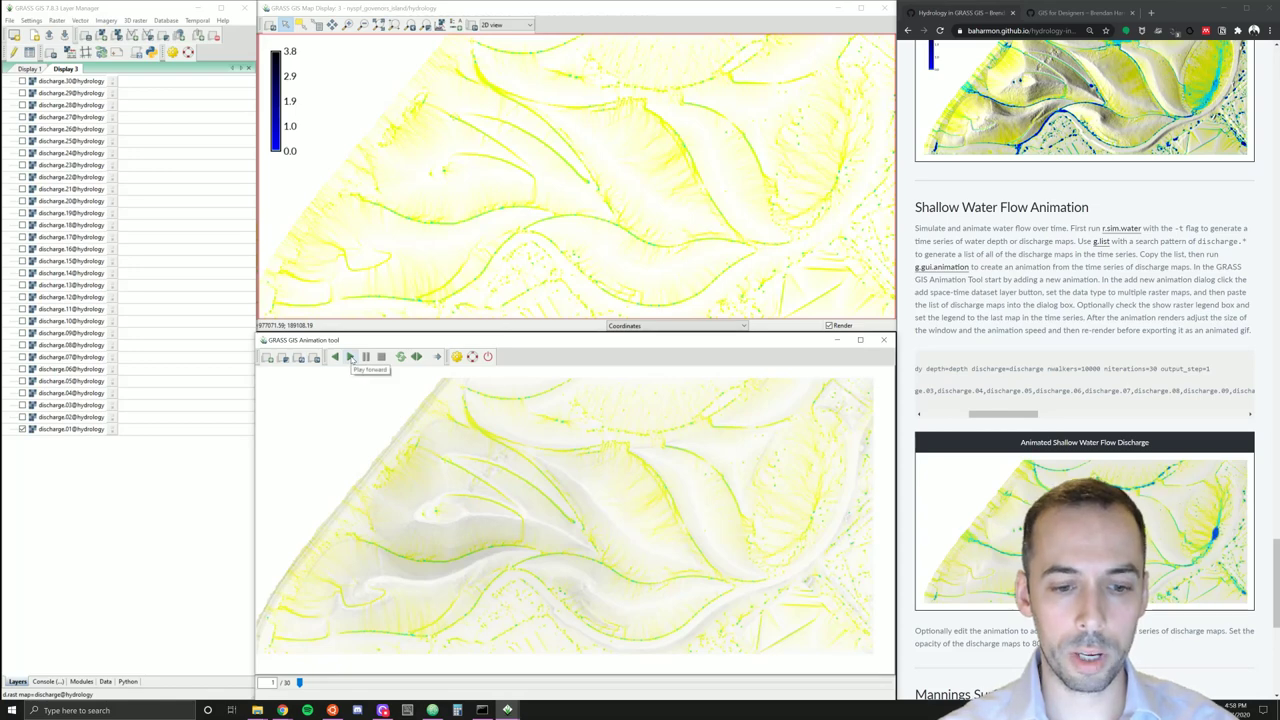
{"action": "left_click", "coordinate": [350, 357]}
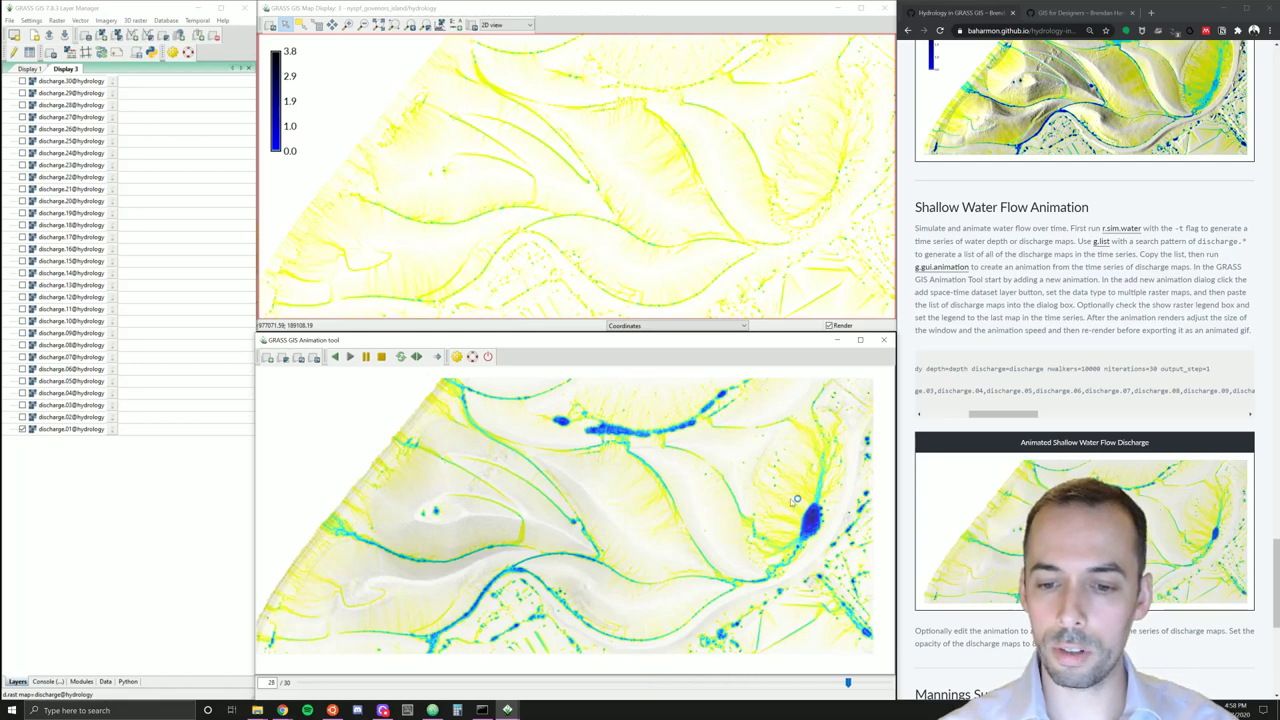
Set each frame to 250 ms, then play the animation and stop it at frame 1
{"action": "left_click", "coordinate": [438, 358]}
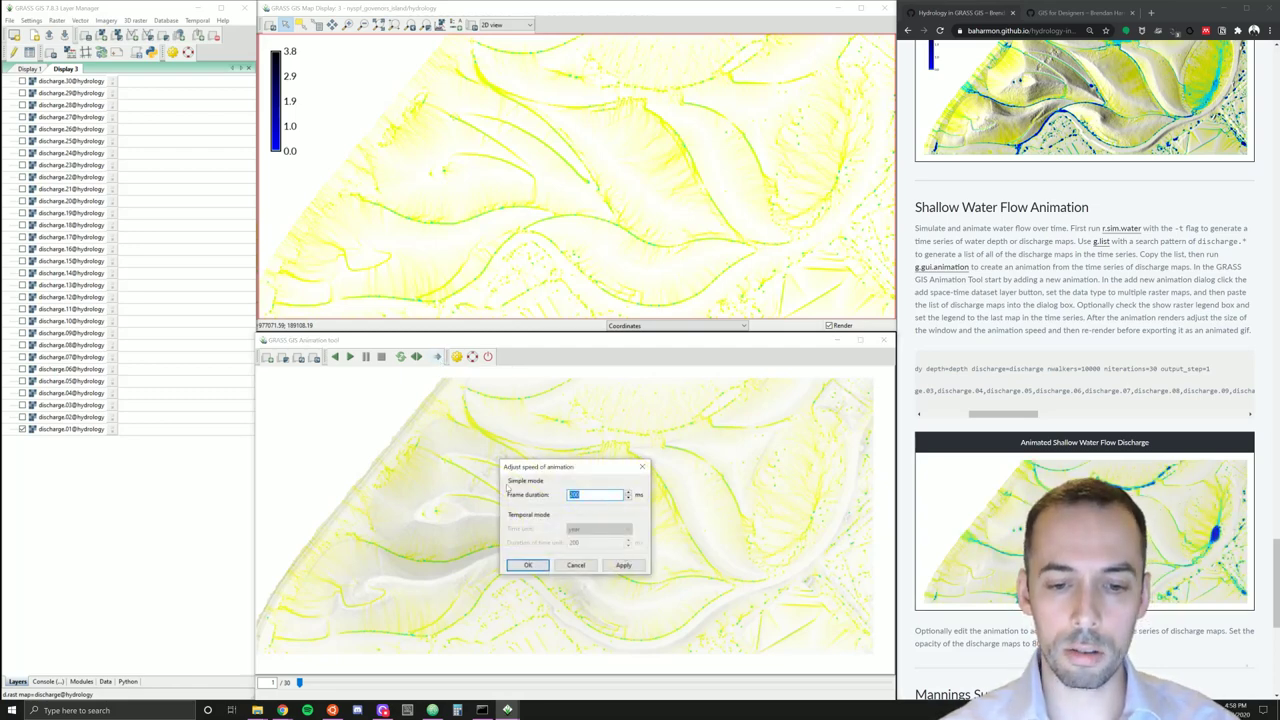
{"action": "type", "text": "250"}
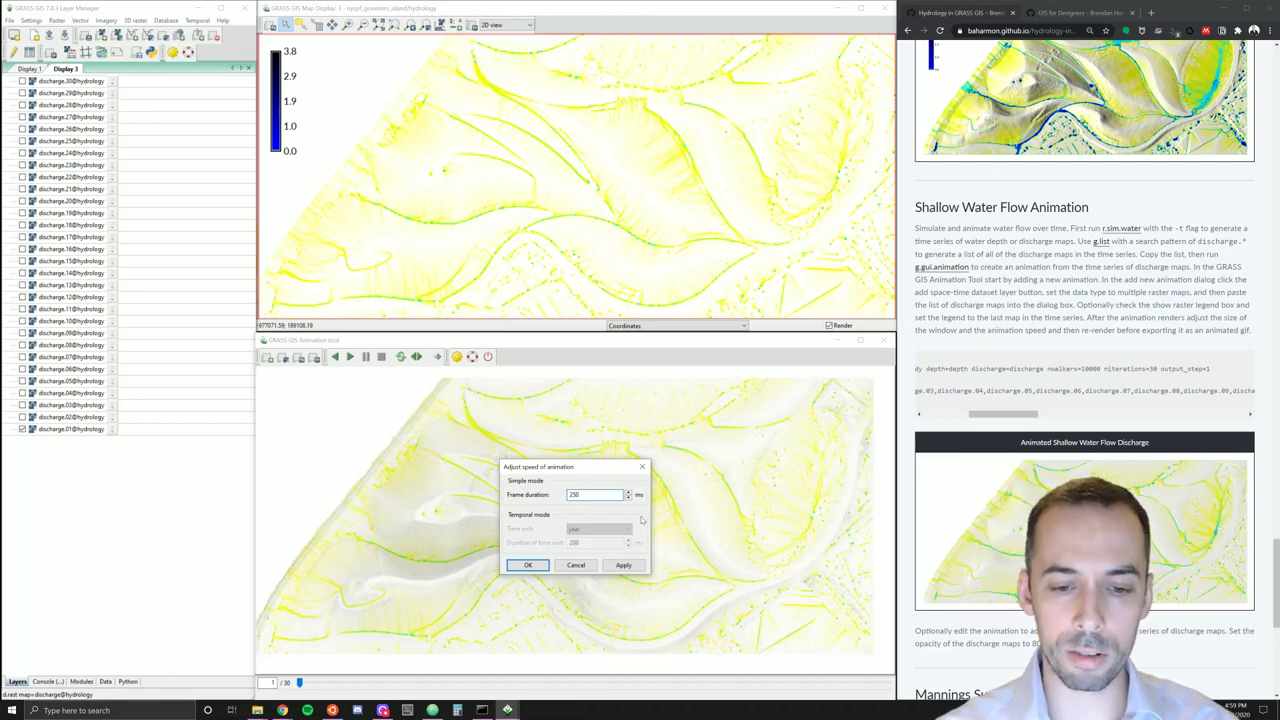
{"action": "left_click", "coordinate": [528, 566]}
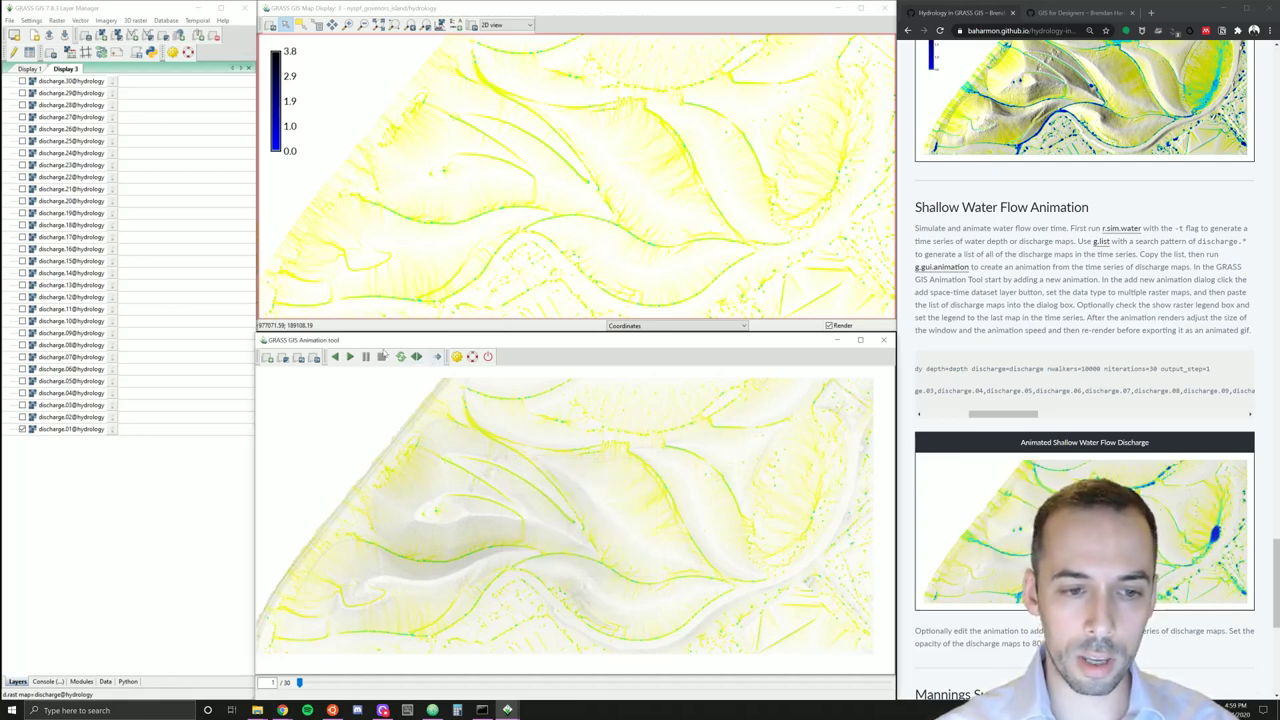
{"action": "left_click", "coordinate": [349, 357]}
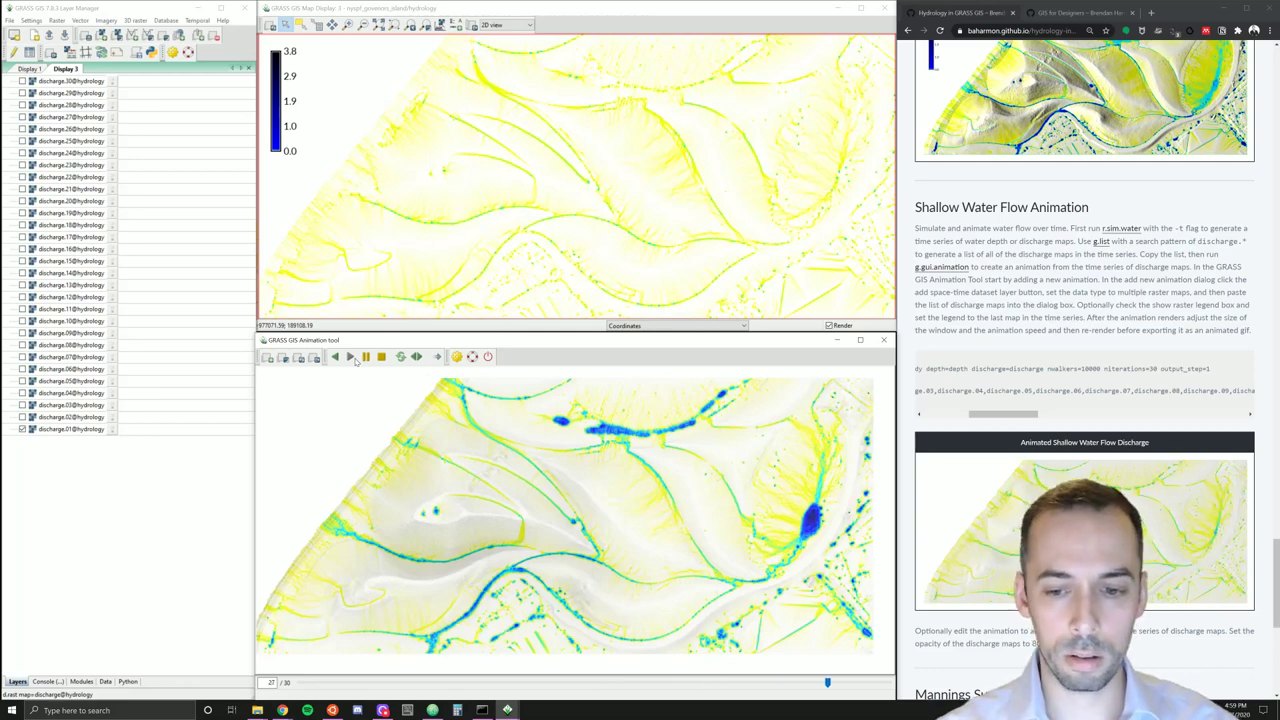
{"action": "left_click", "coordinate": [381, 356]}
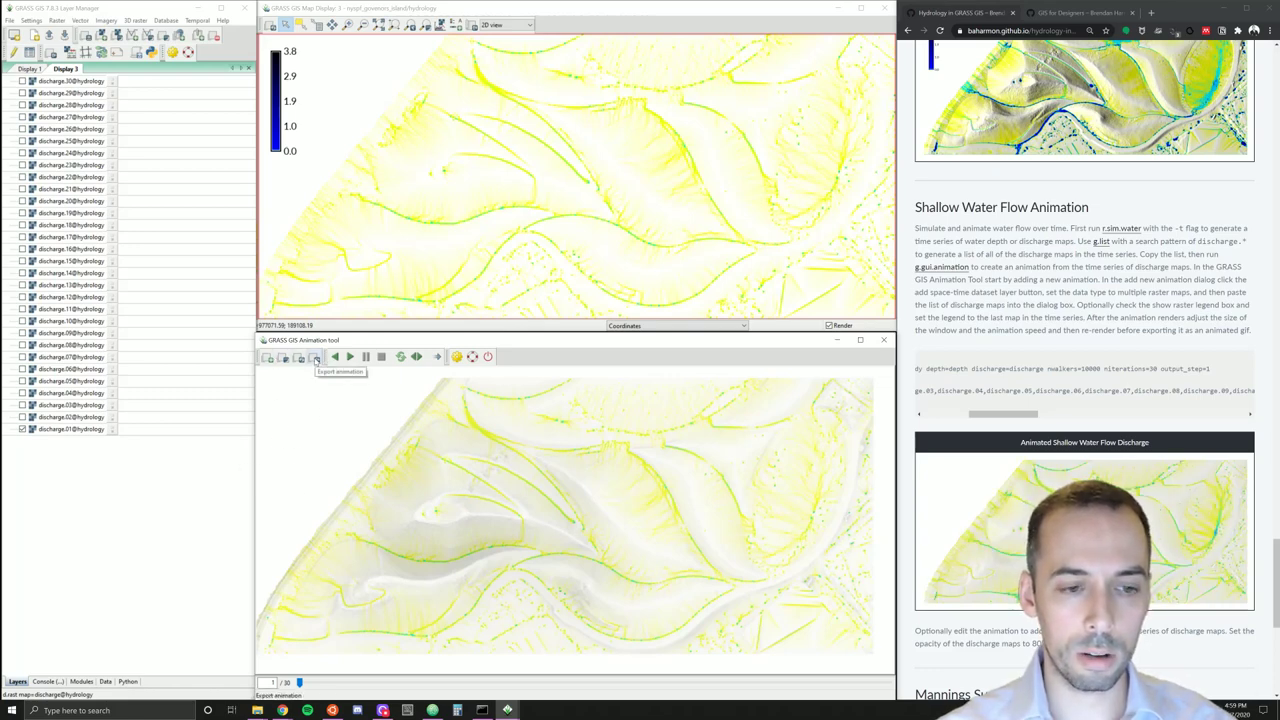
Choose animated GIF as the animation export format
{"action": "left_click", "coordinate": [315, 360]}
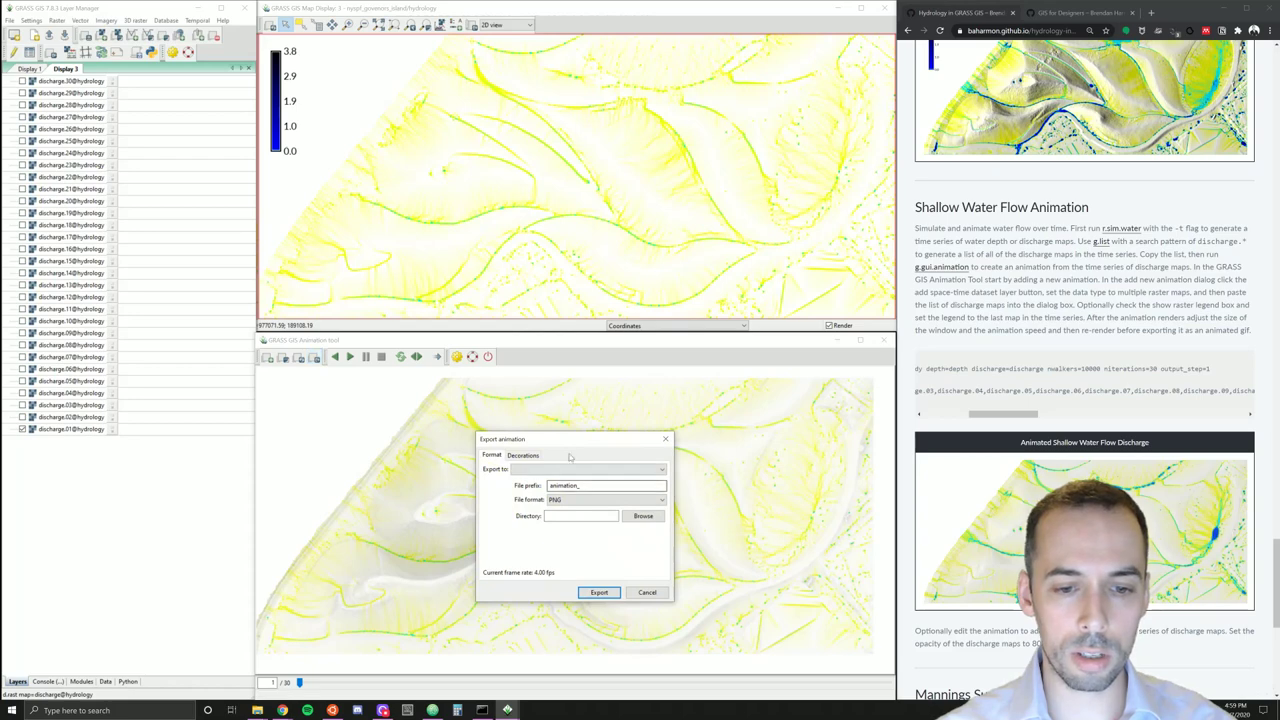
{"action": "left_click_drag", "start_coordinate": [570, 438], "coordinate": [556, 273]}
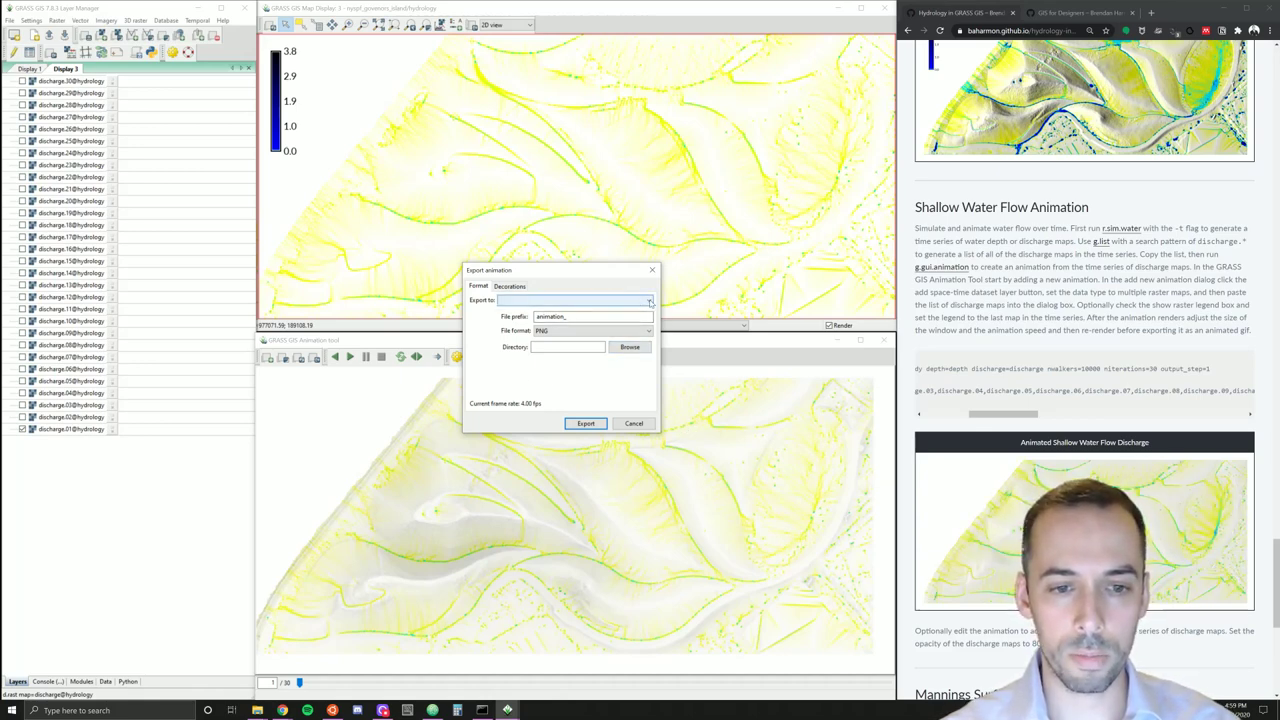
{"action": "left_click", "coordinate": [649, 301]}
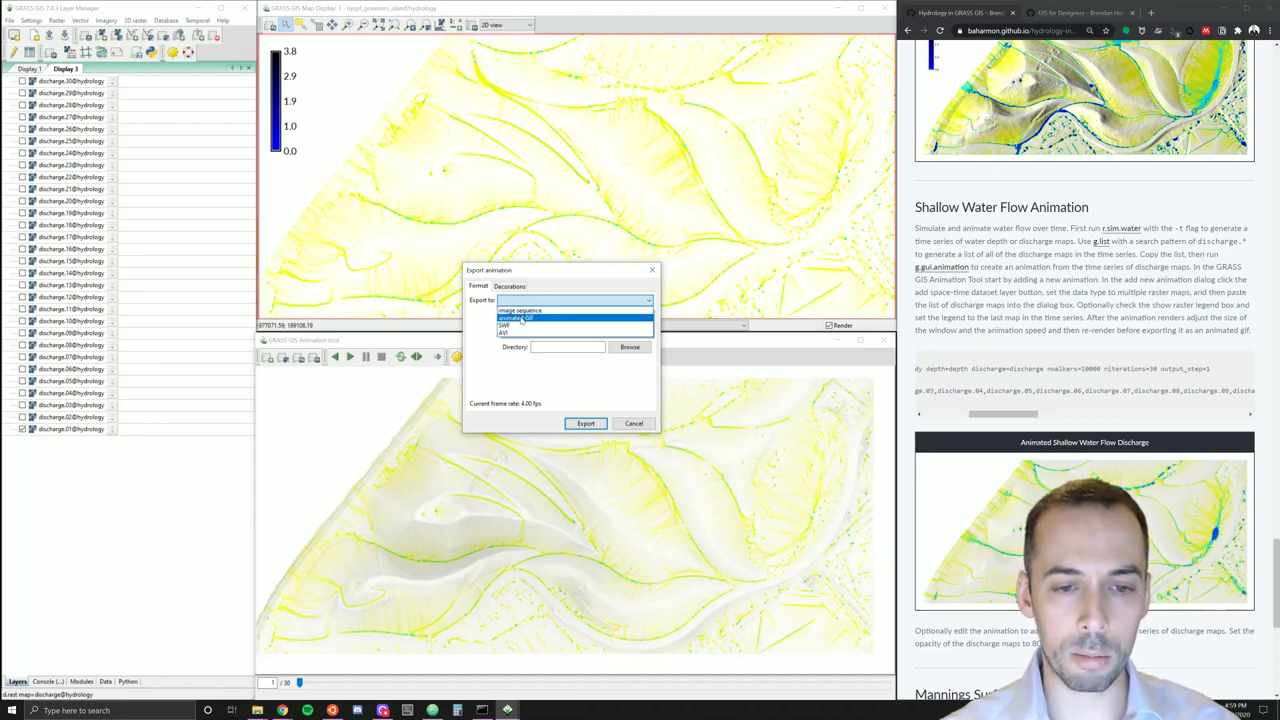
{"action": "left_click", "coordinate": [521, 318]}
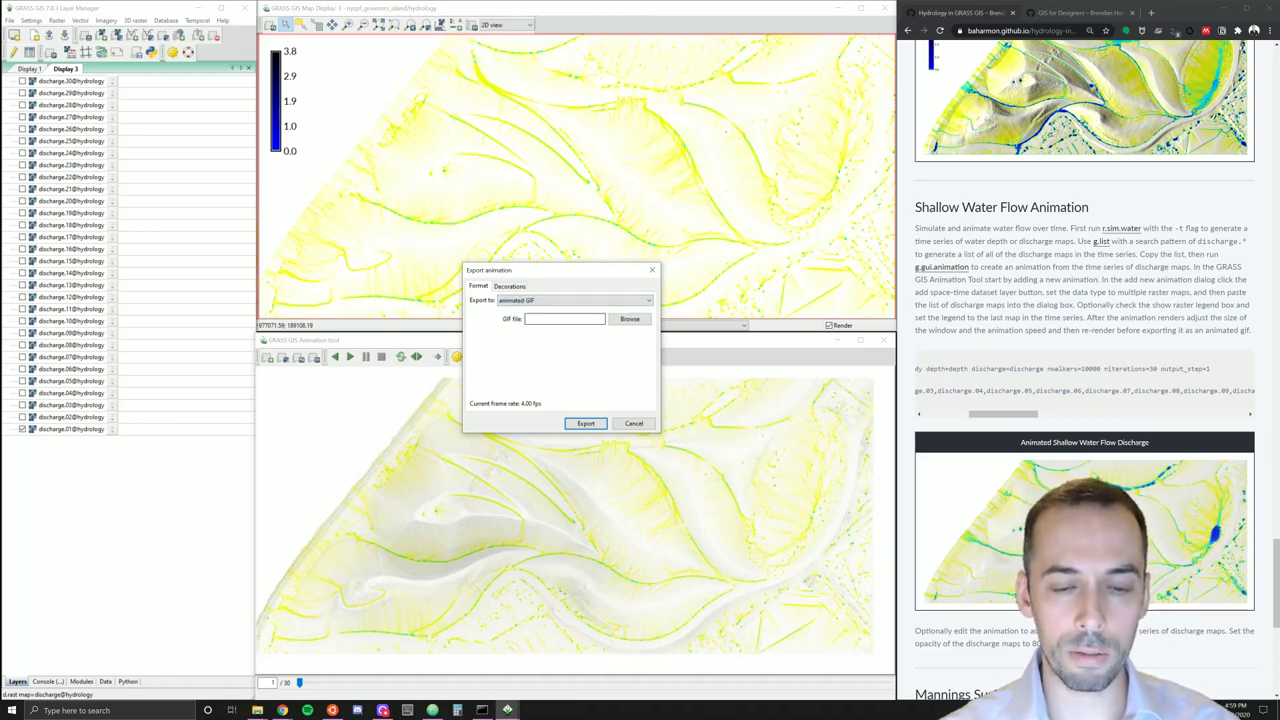
Export the GIF as discharge.gif in Downloads, then play the animation on loop
{"action": "left_click", "coordinate": [622, 321]}
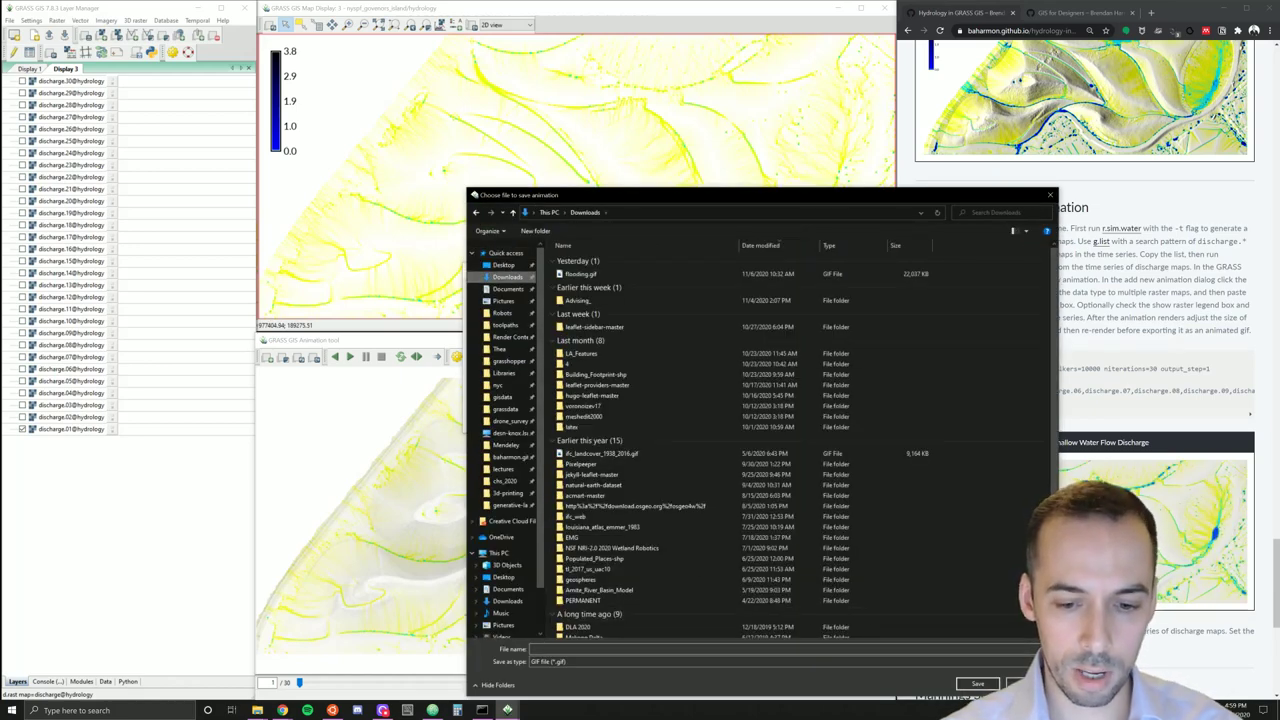
{"action": "left_click", "coordinate": [560, 649]}
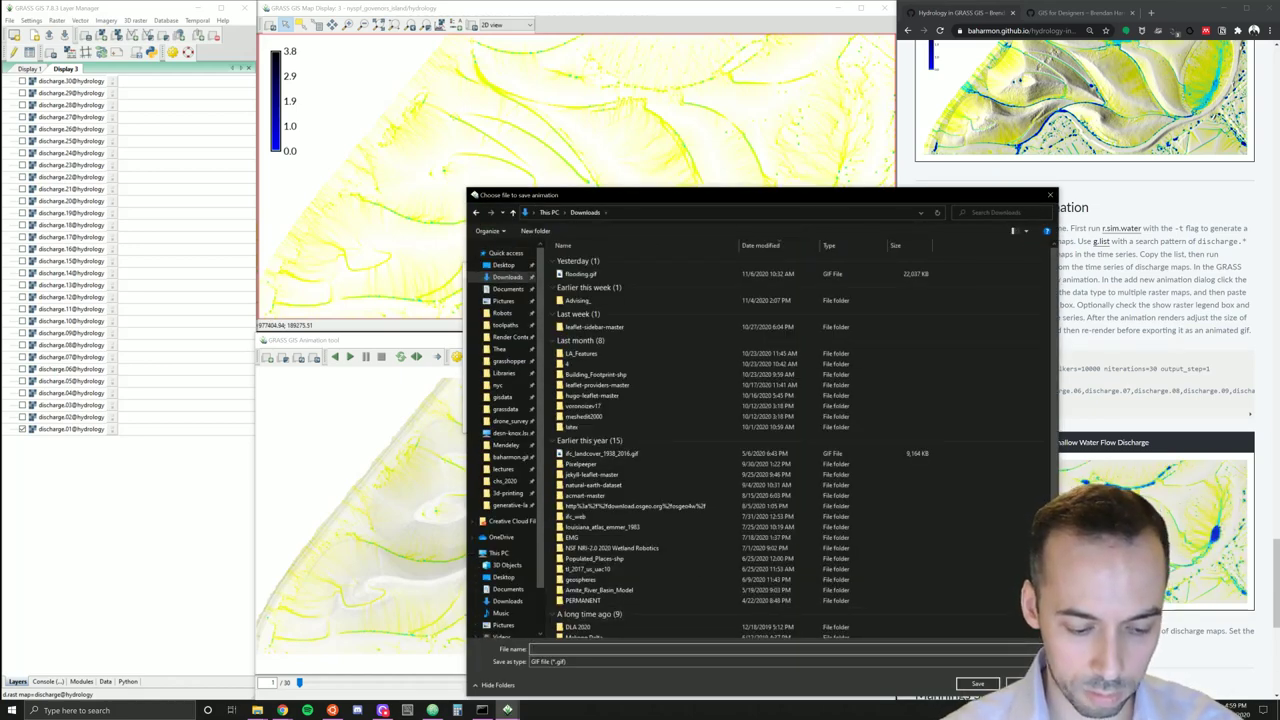
{"action": "type", "text": "discharge.gif"}
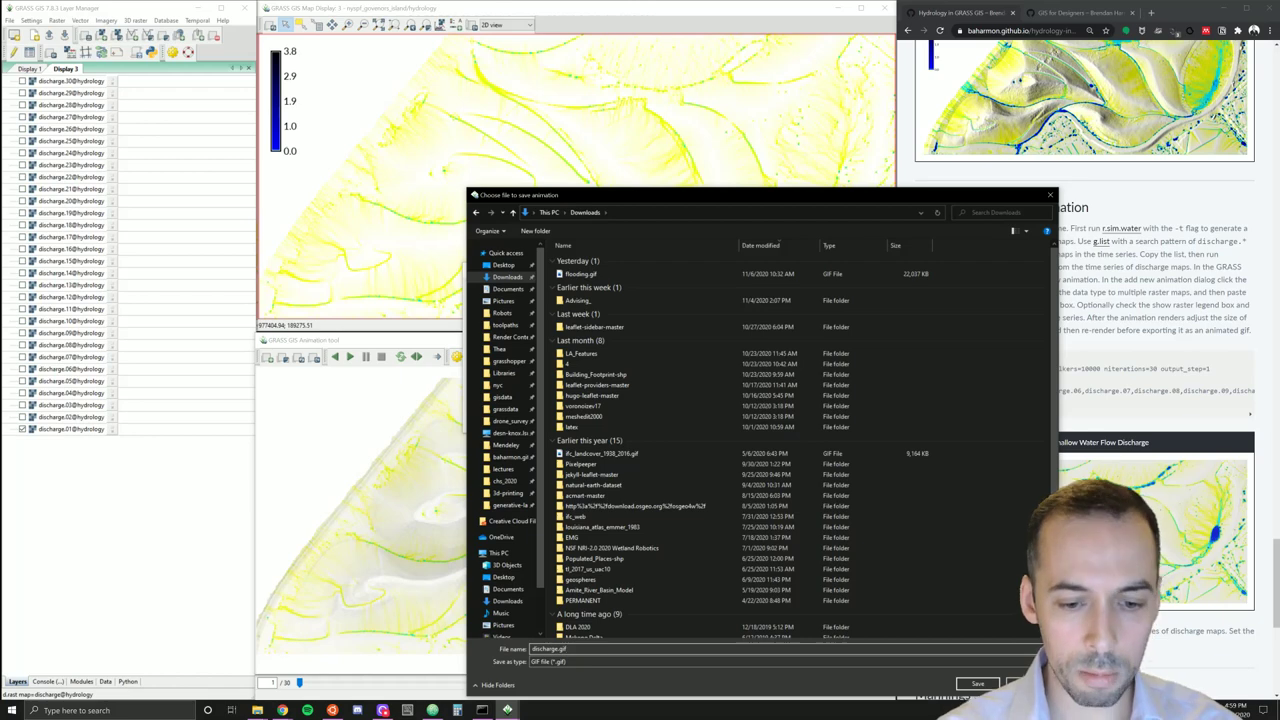
{"action": "key", "text": "Return"}
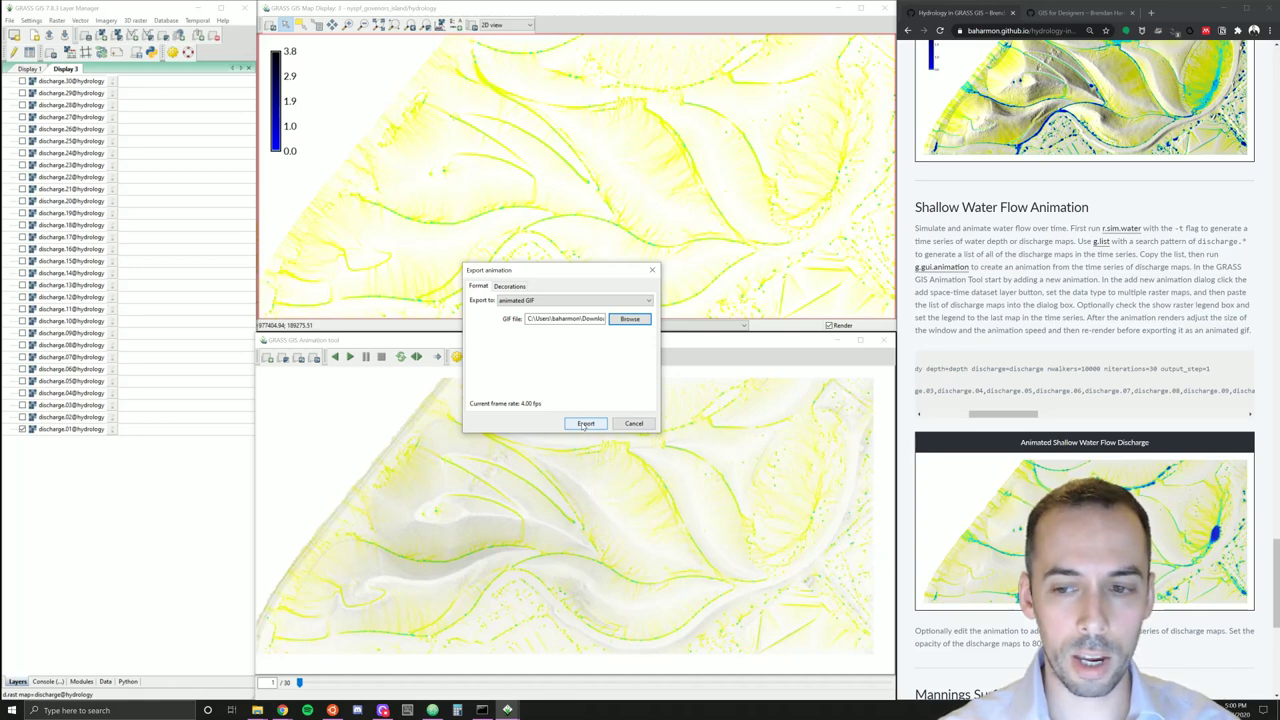
{"action": "left_click", "coordinate": [585, 424]}
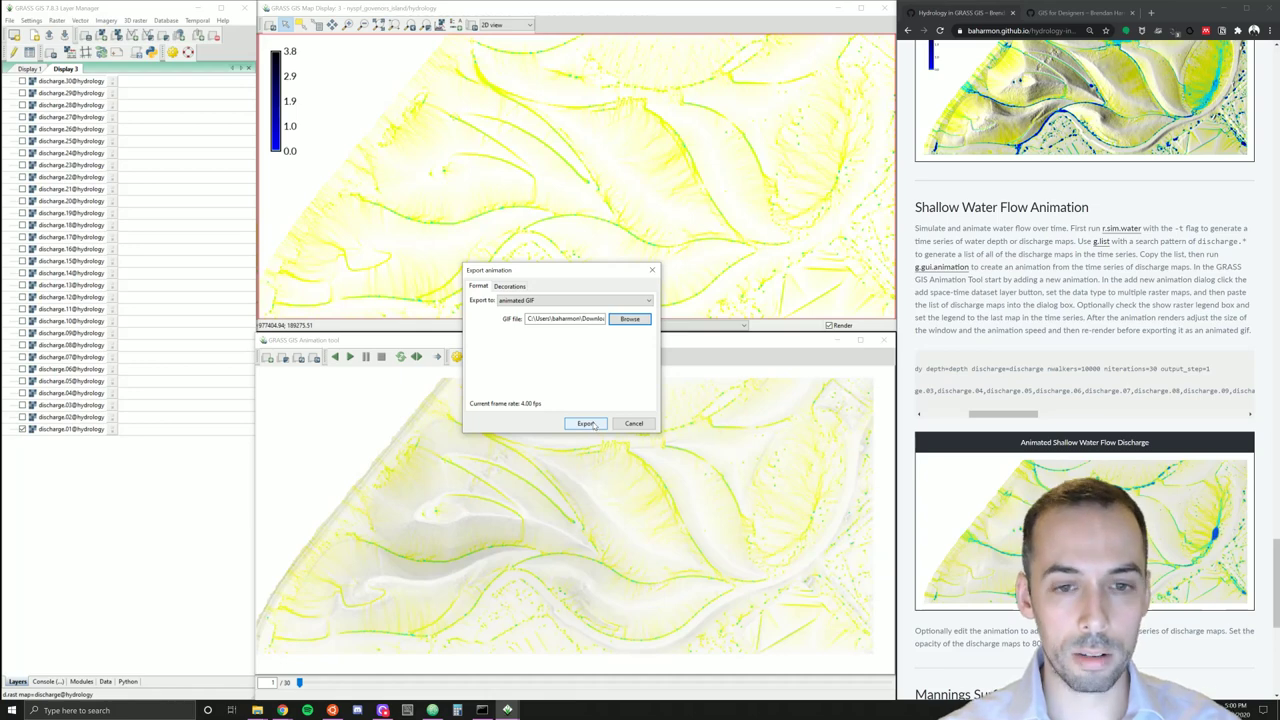
{"action": "left_click", "coordinate": [588, 424]}
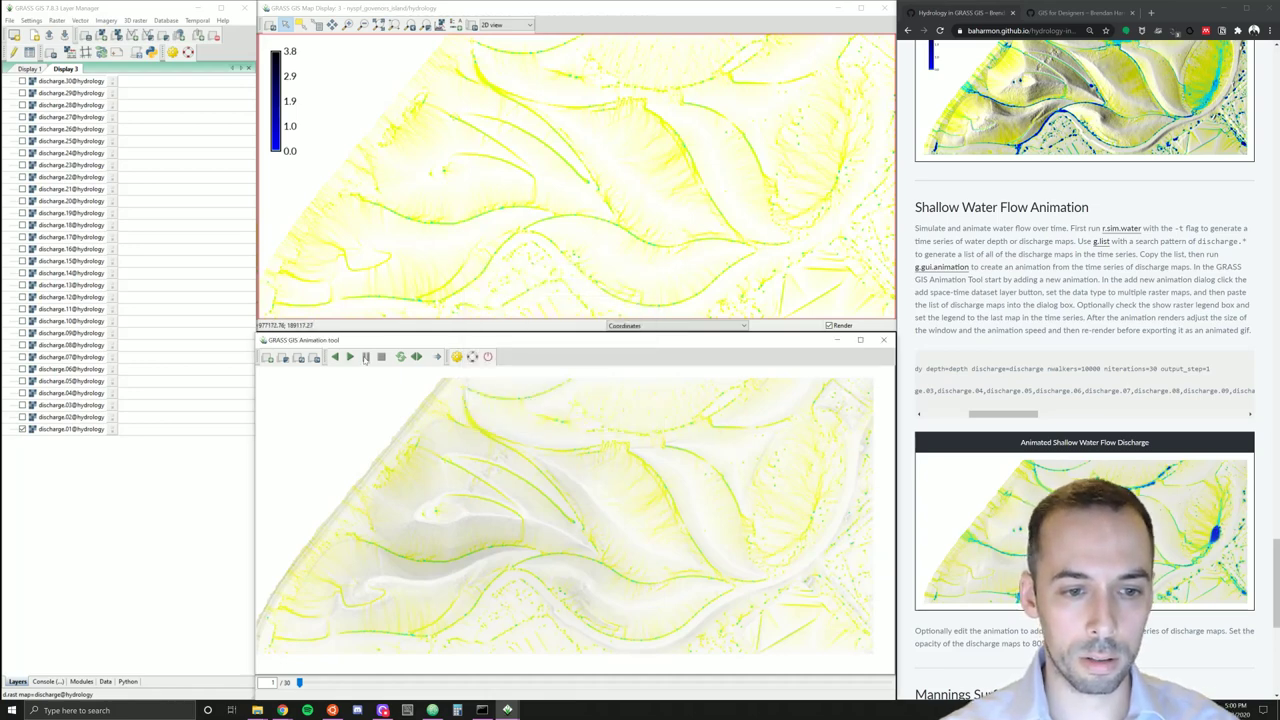
{"action": "left_click", "coordinate": [401, 357]}
{"action": "left_click", "coordinate": [349, 357]}
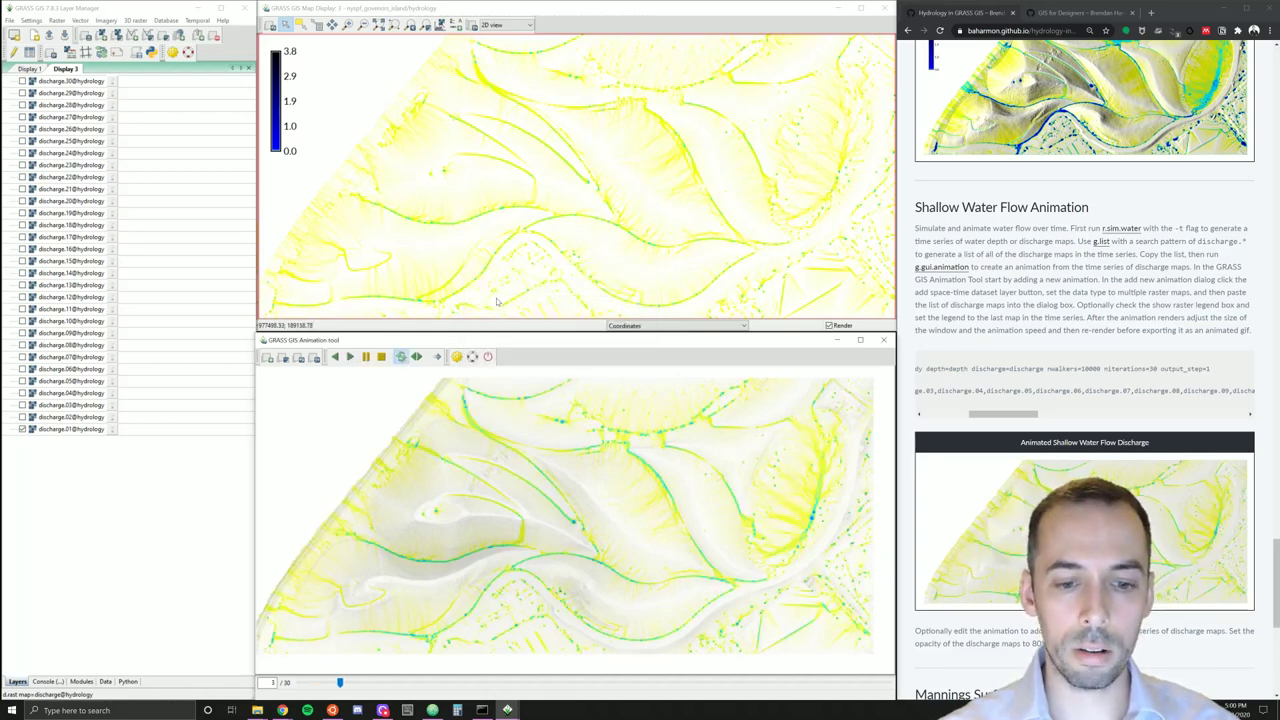